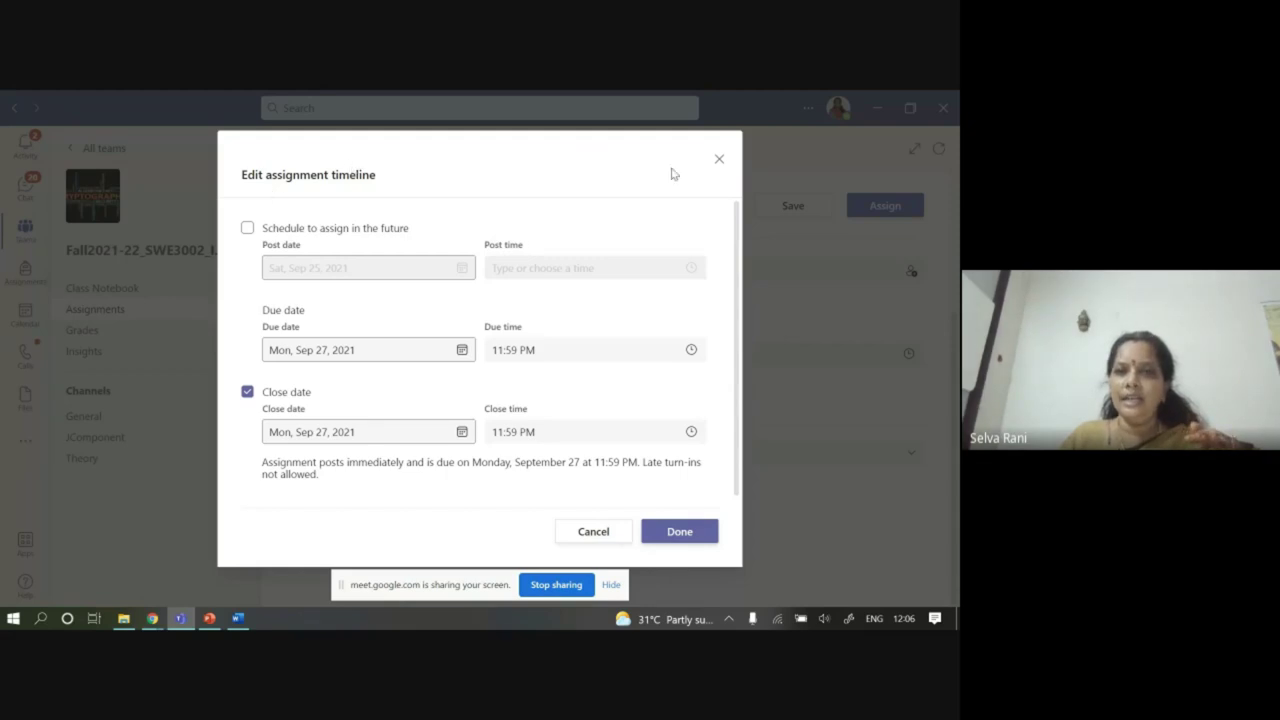
Close the assignment timeline settings without applying them and discard the draft assignment
click(718, 159)
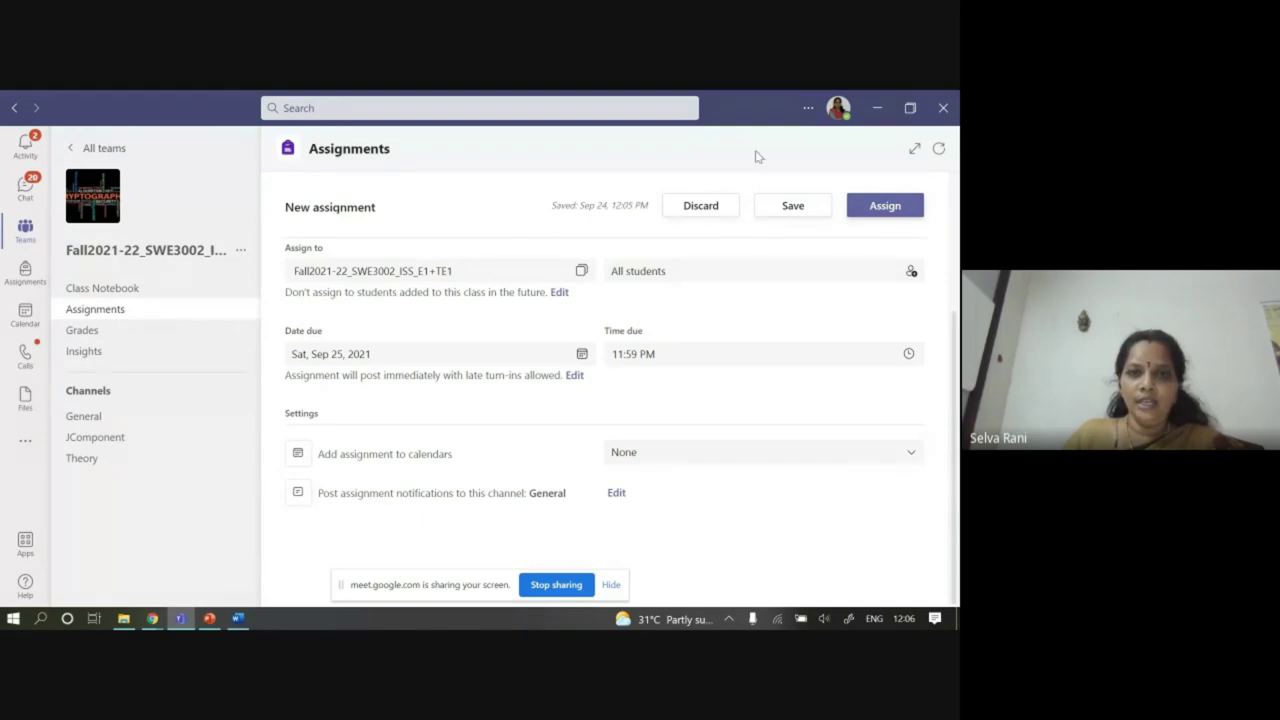
click(680, 212)
click(684, 430)
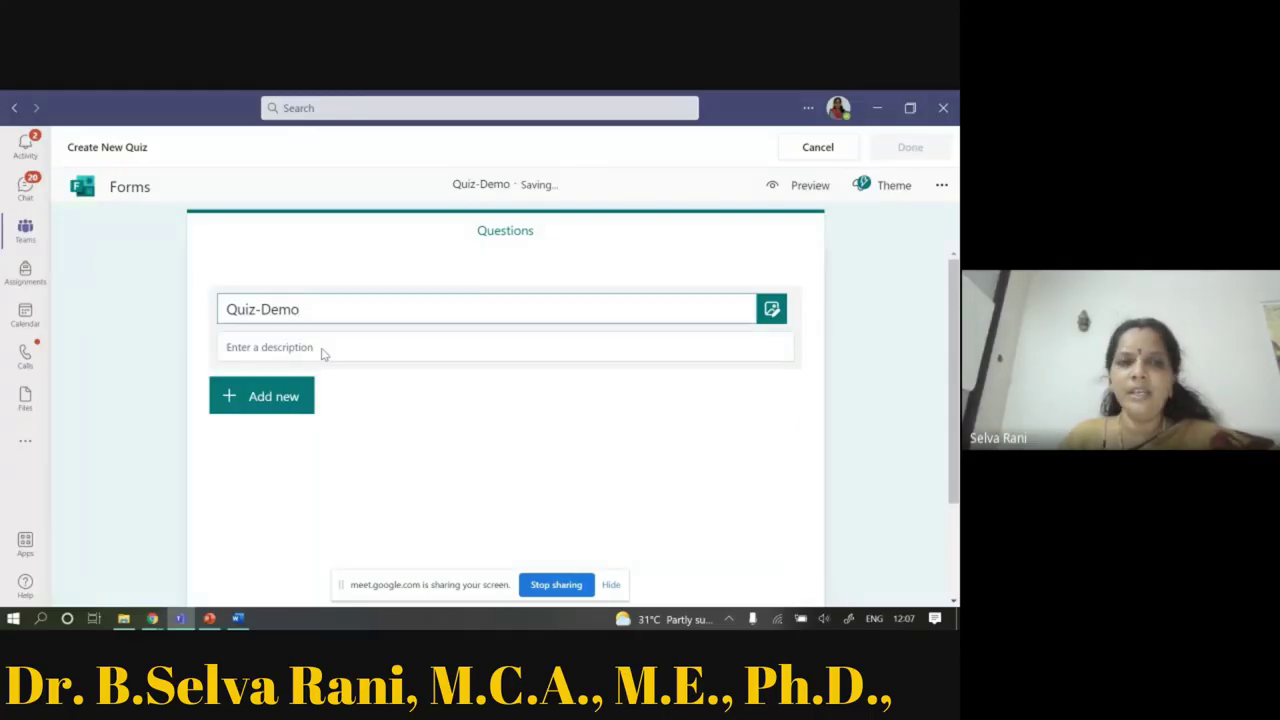
Add a choice question to the Quiz-Demo quiz with the question text "Caesar Cipher is"
click(323, 349)
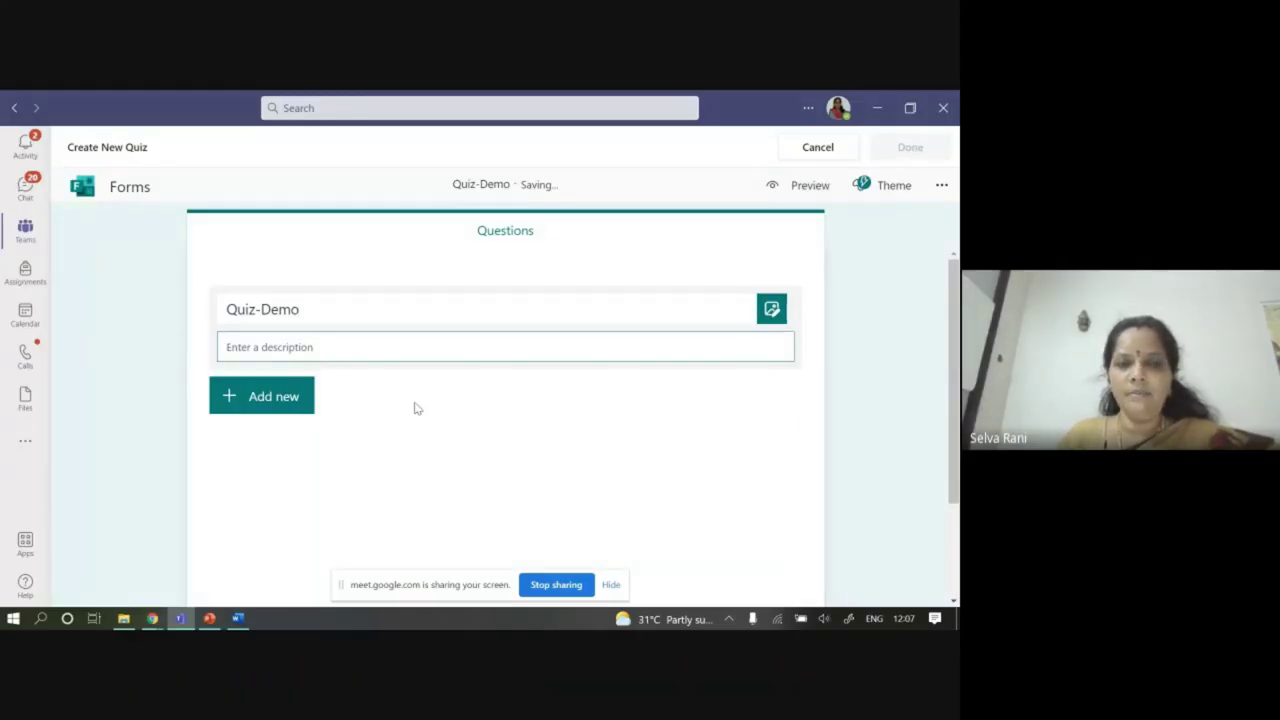
scroll(263, 354, down, 1)
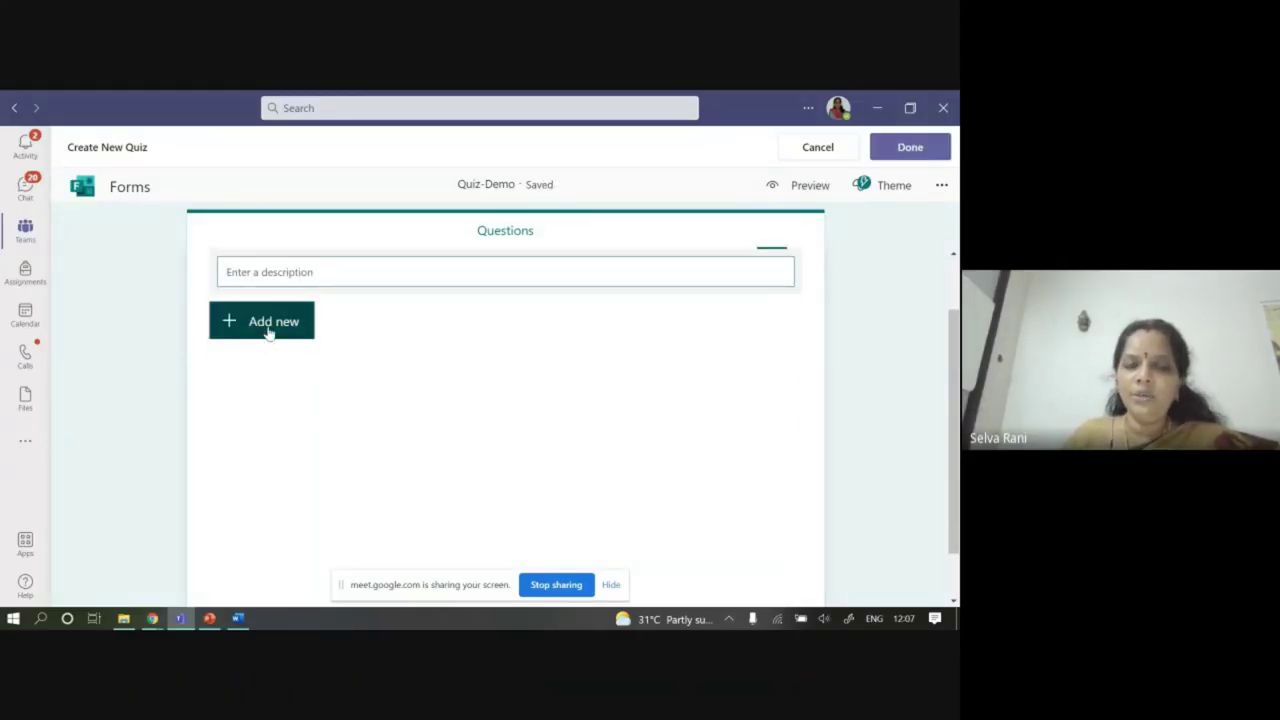
click(269, 328)
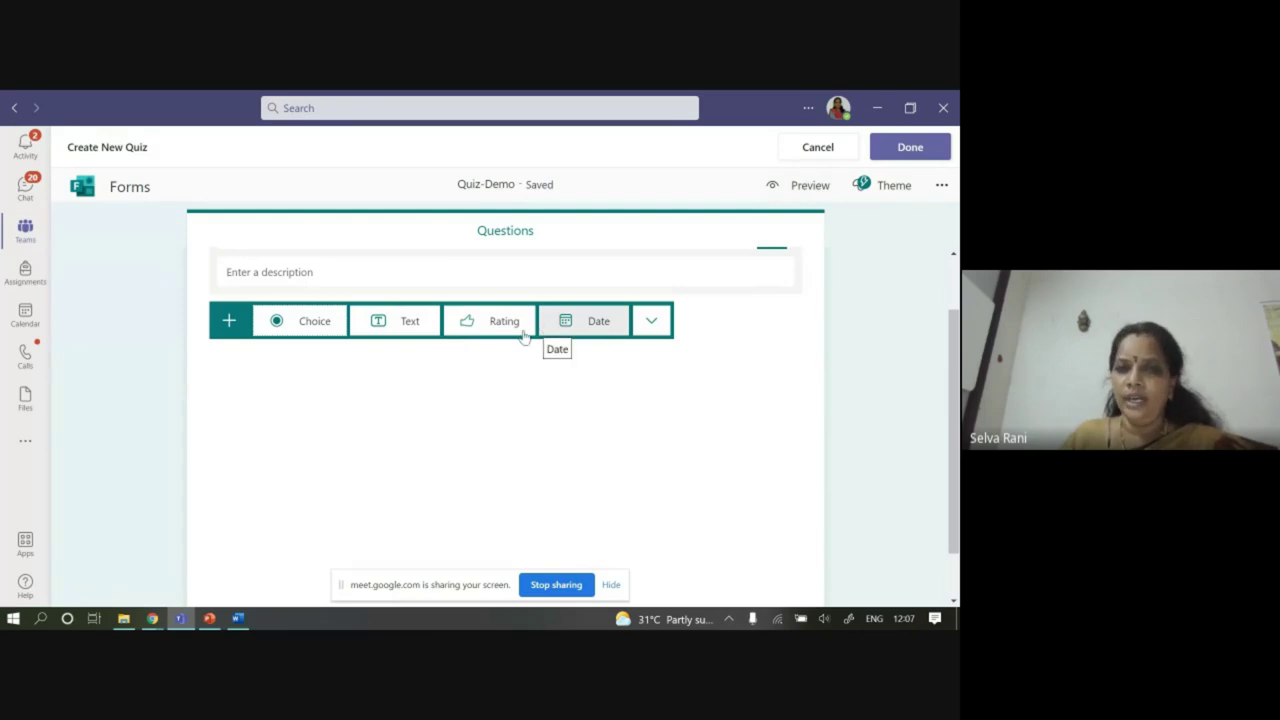
click(285, 323)
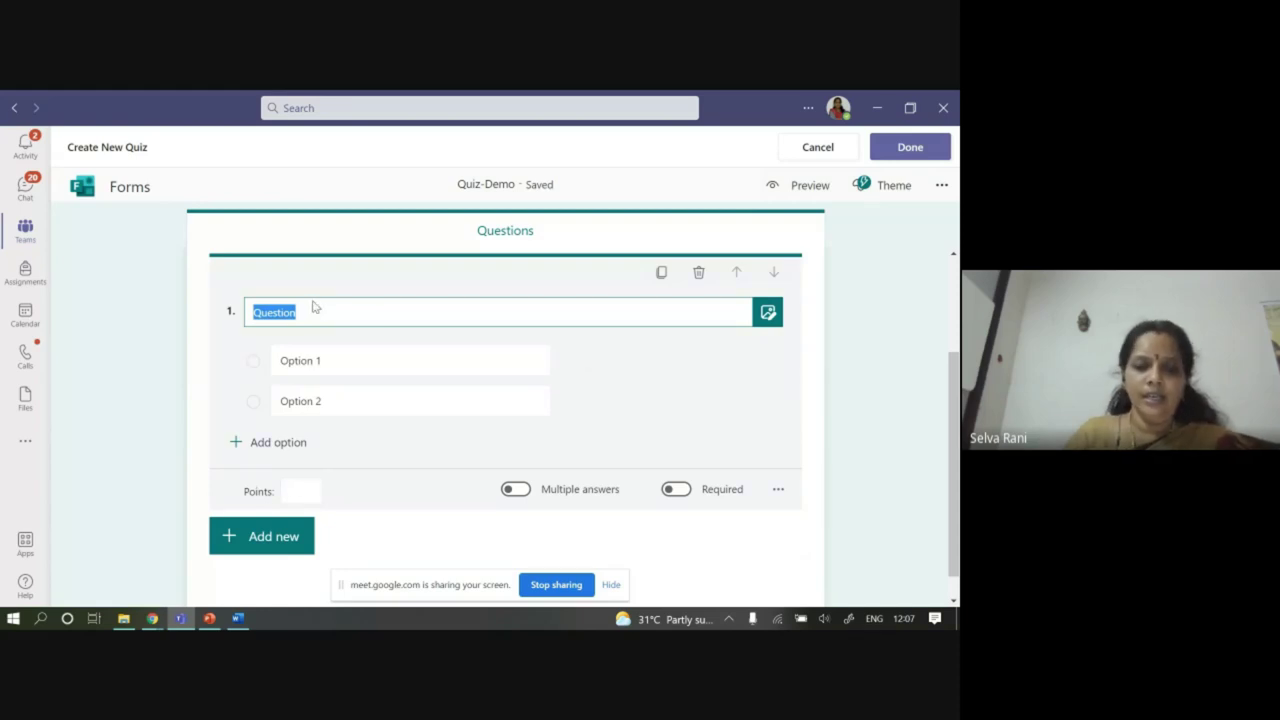
text(Caesar)
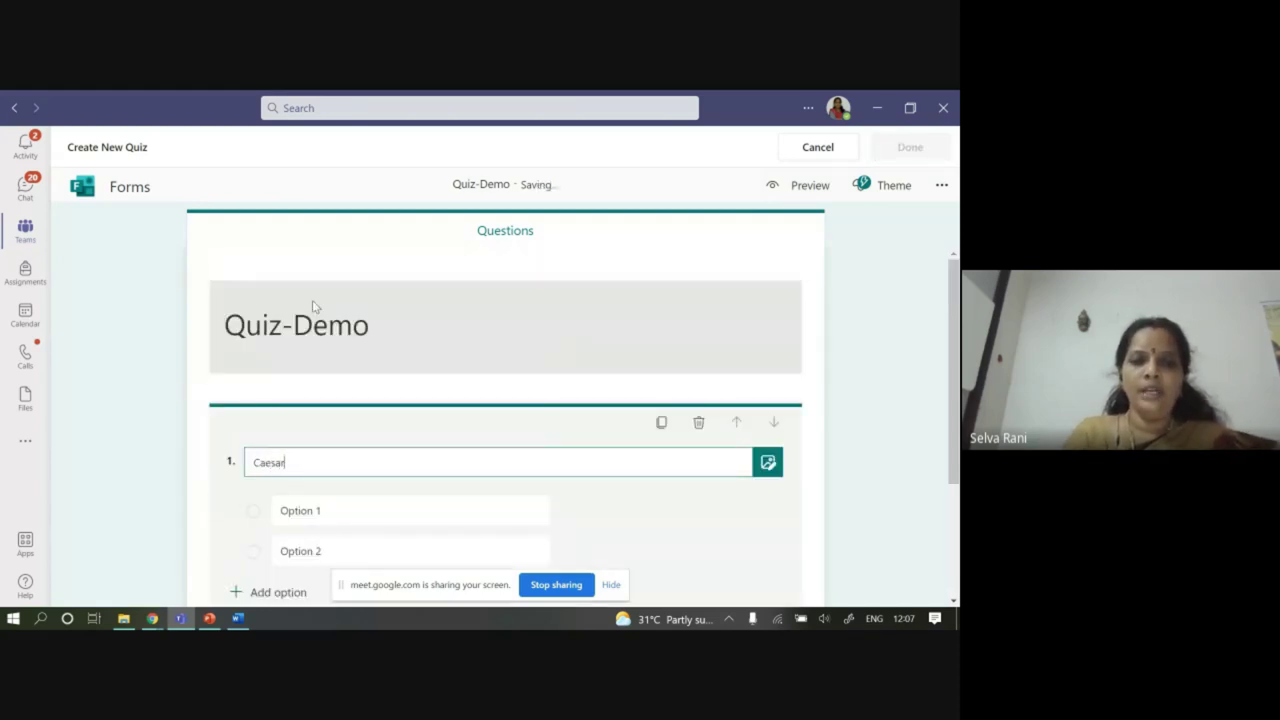
text( Cipher ()
text(s)
Enter "Substitution Cipher" and "Transposition Cipher" as the two answer options of the Caesar Cipher question
click(349, 517)
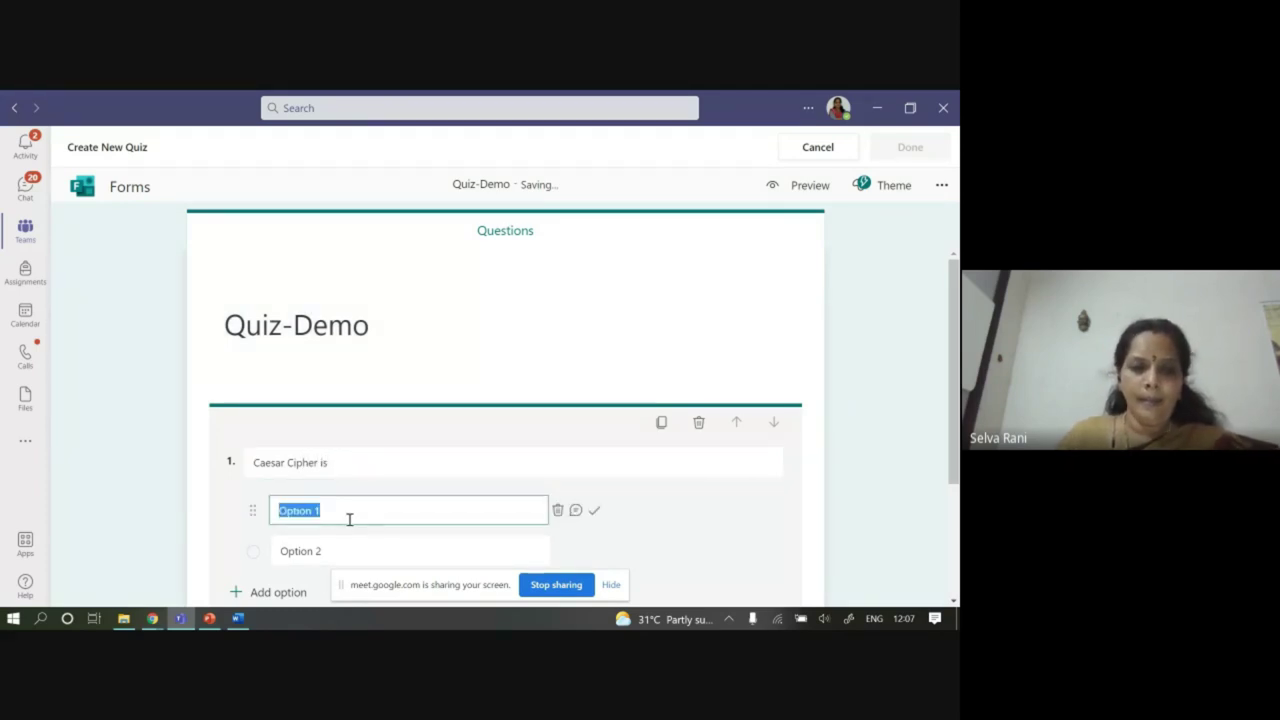
text(Substit)
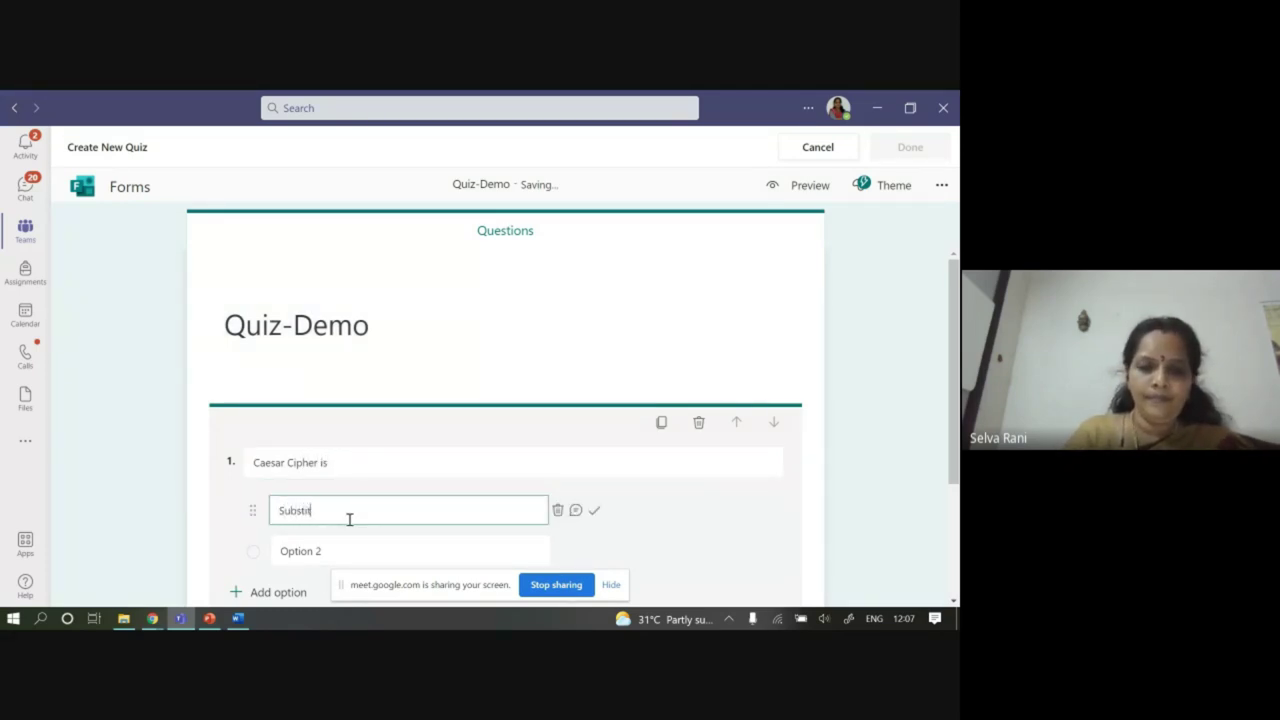
text(ution Cipher)
click(338, 553)
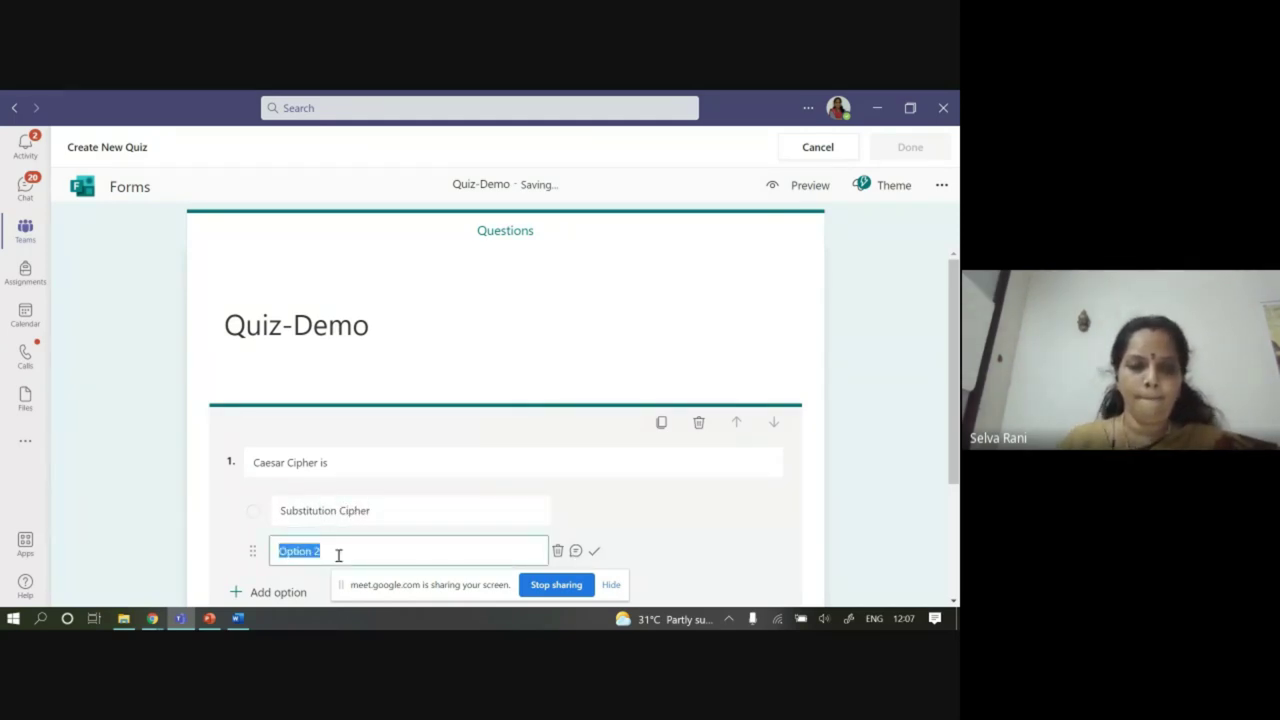
text(TRansppostion Cipher)
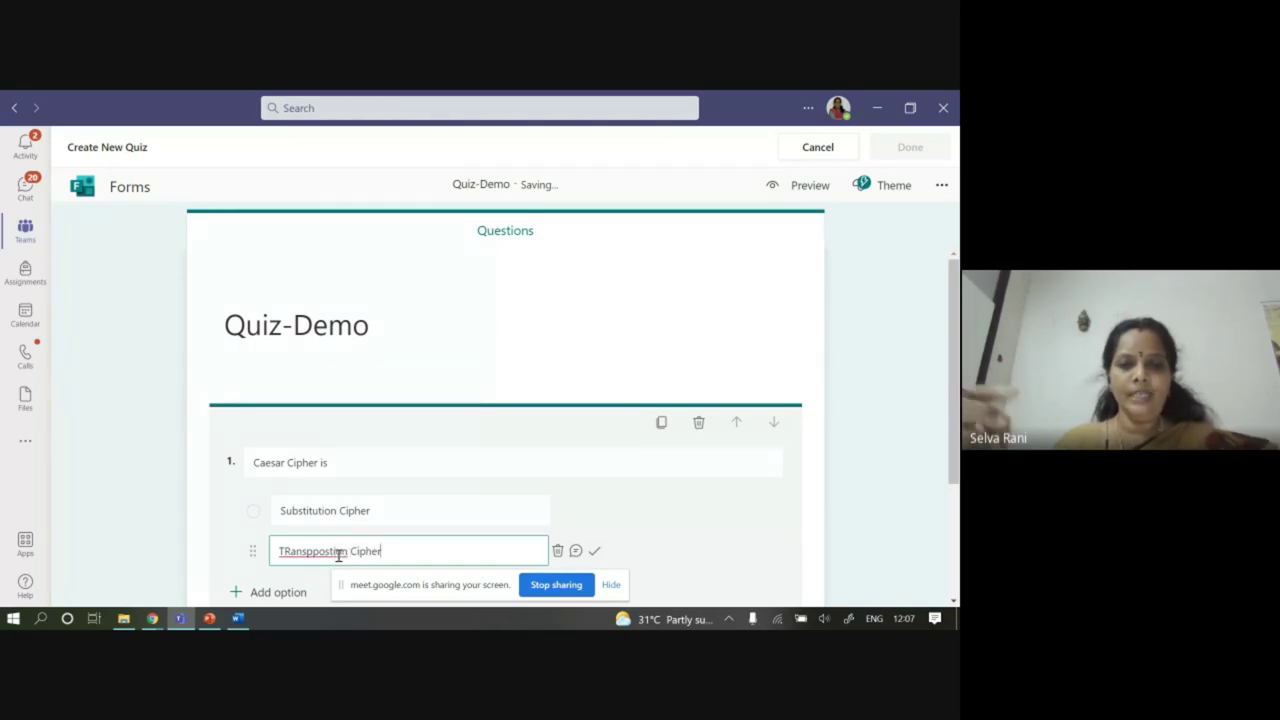
key(BackSpace)
key(BackSpace)
key(BackSpace)
key(BackSpace)
key(BackSpace)
key(BackSpace)
key(BackSpace)
key(BackSpace)
key(BackSpace)
key(BackSpace)
key(BackSpace)
key(BackSpace)
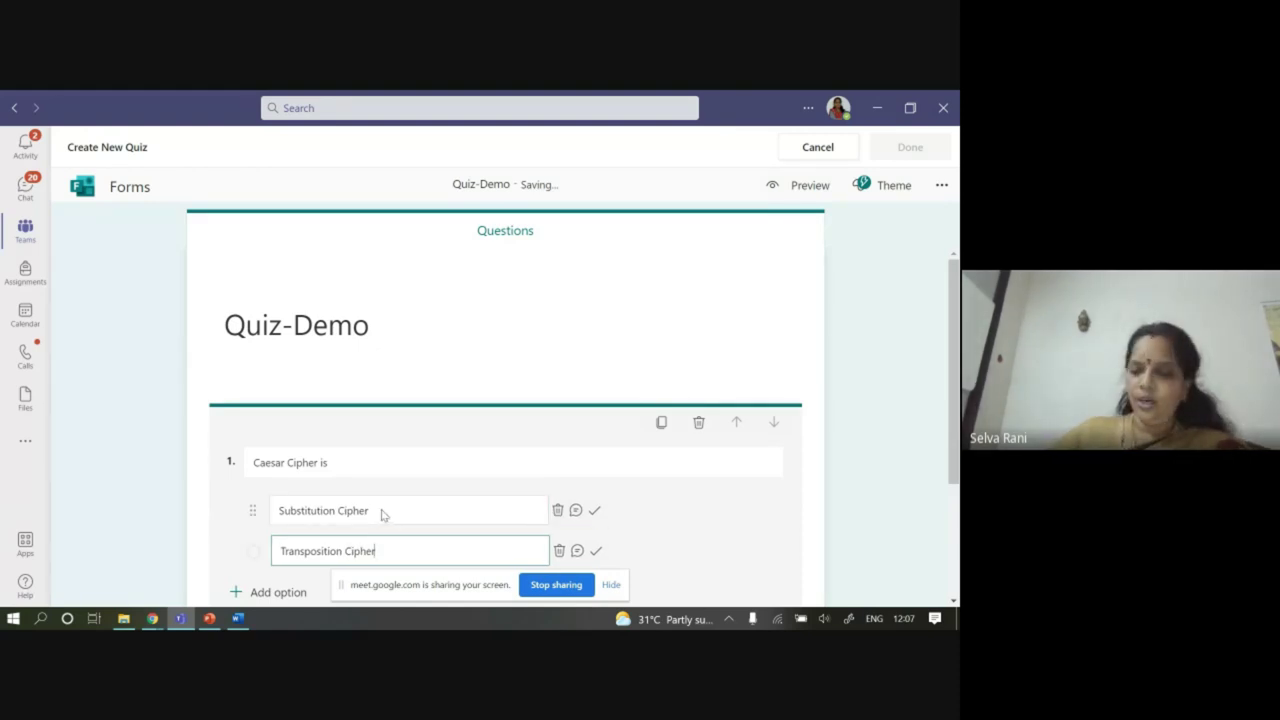
Mark "Substitution Cipher" as the correct answer to the Caesar Cipher question
scroll(380, 491, down, 1)
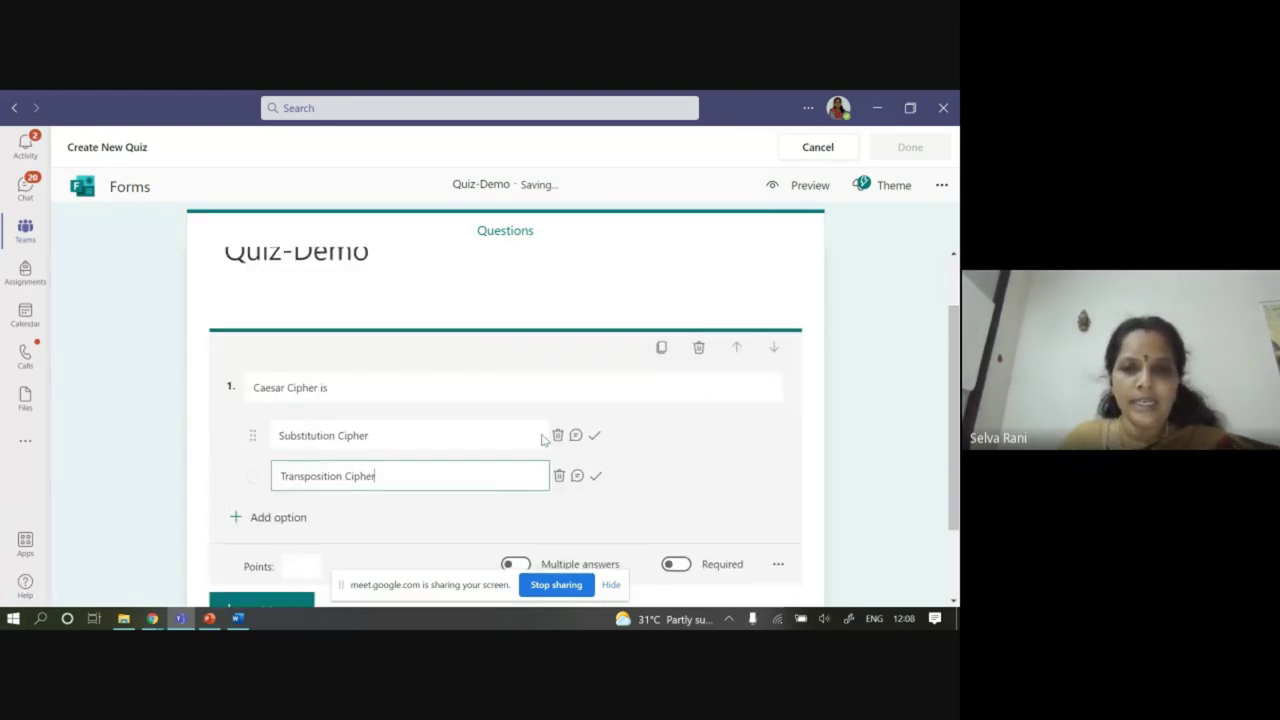
scroll(597, 449, up, 1)
scroll(438, 433, down, 1)
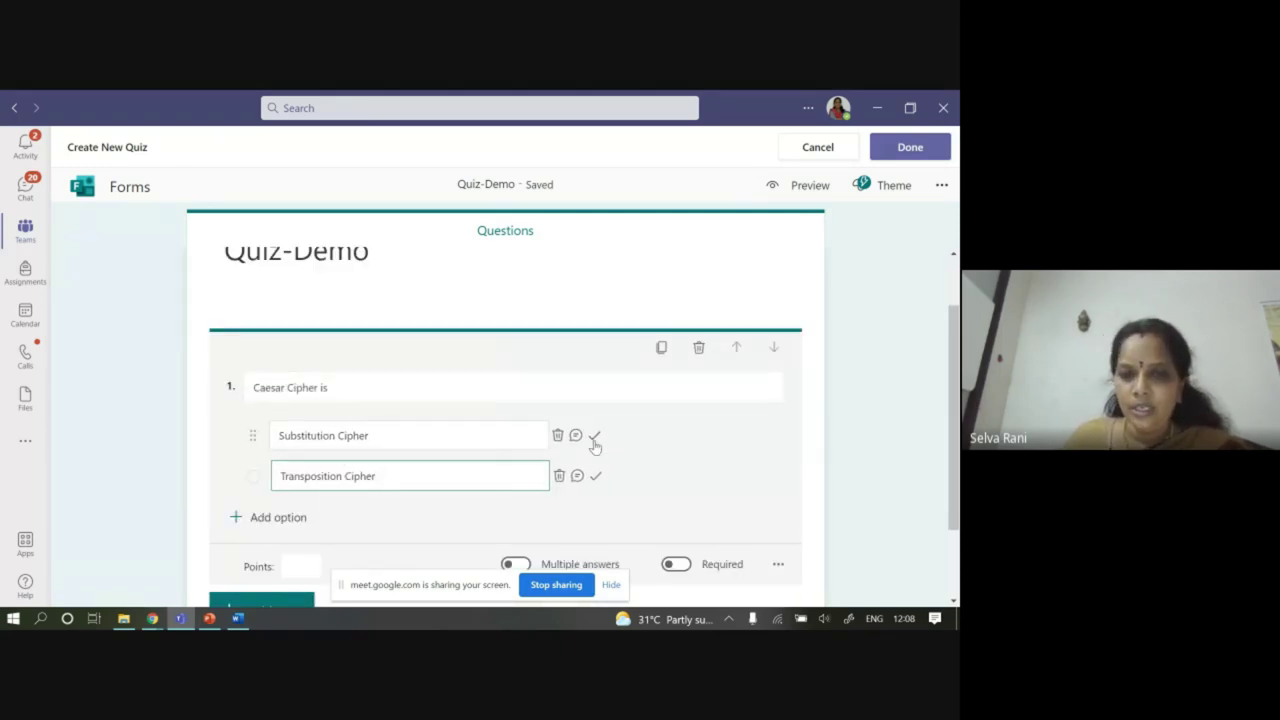
click(594, 436)
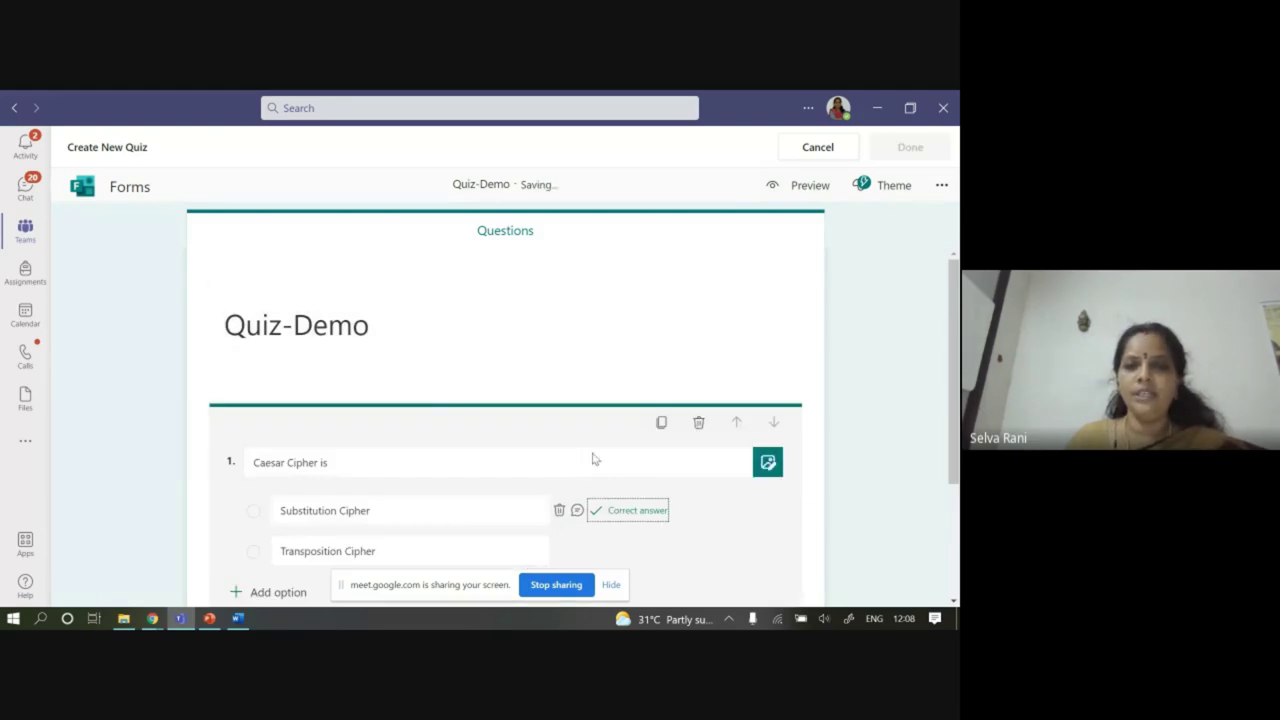
Assign 1 point to the Caesar Cipher question and make it required
scroll(400, 540, down, 1)
scroll(371, 454, down, 1)
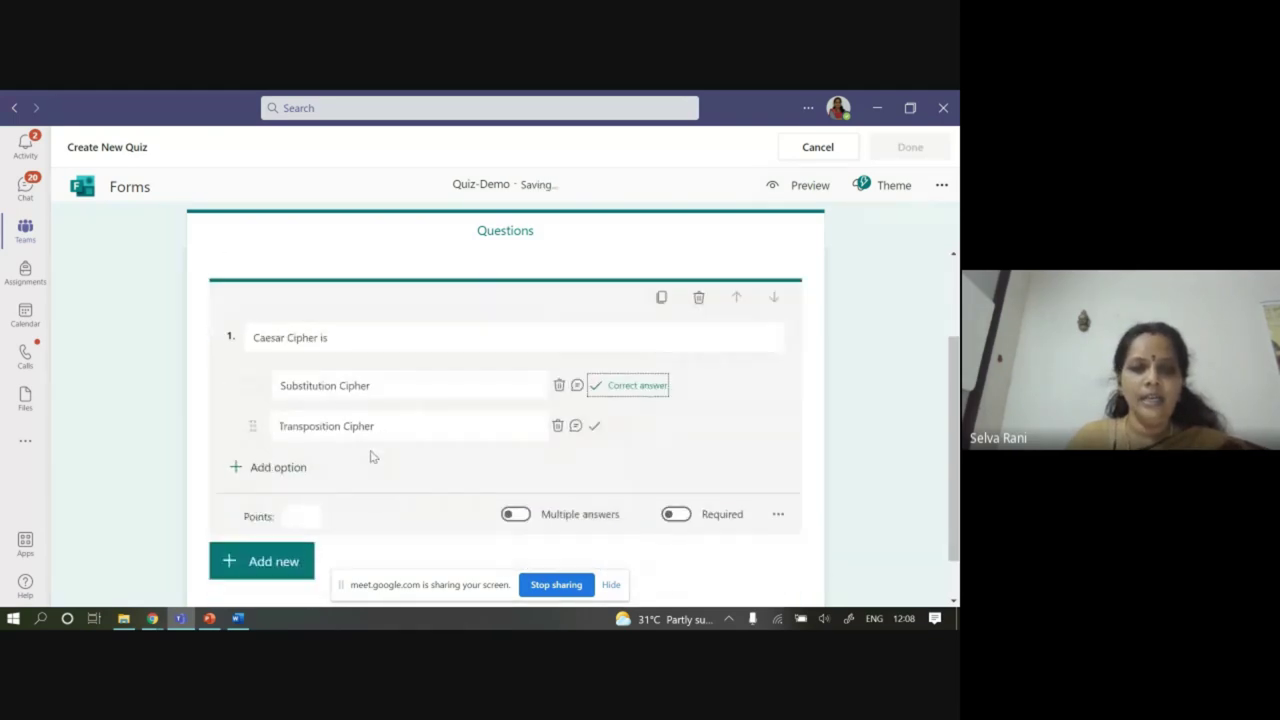
scroll(300, 480, up, 2)
scroll(430, 500, down, 2)
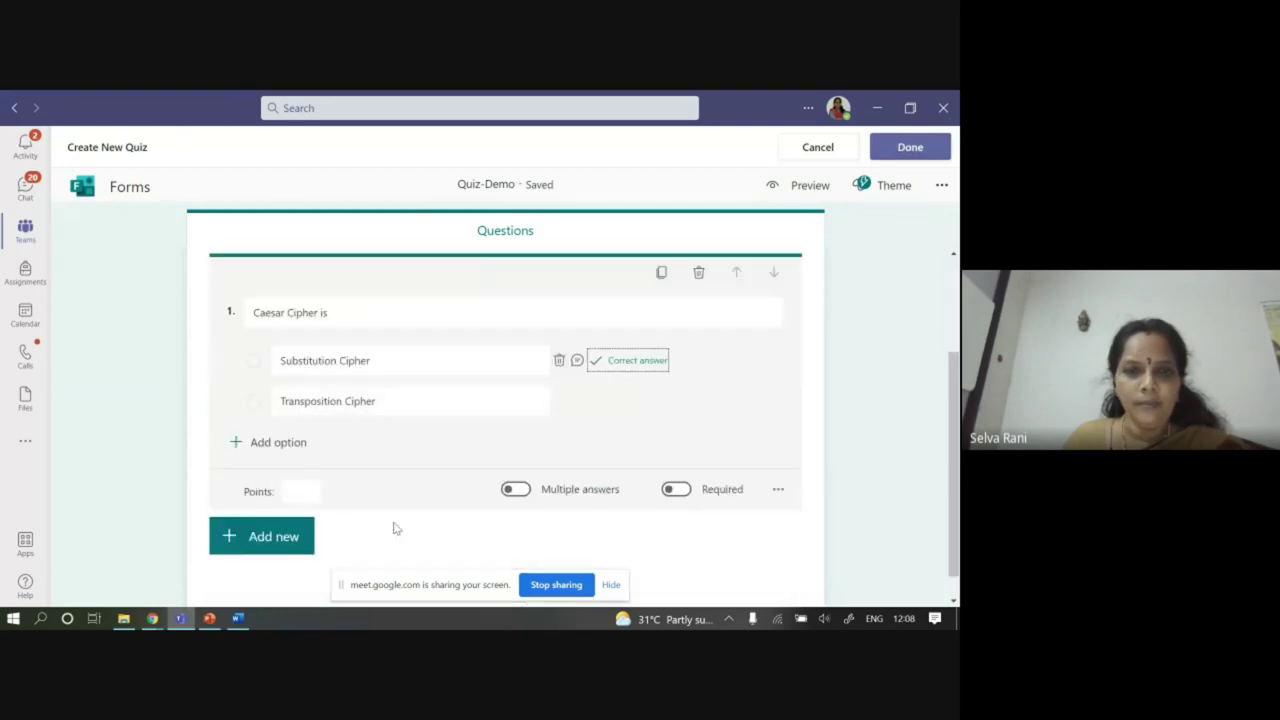
click(297, 494)
text(1)
scroll(297, 495, up, 1)
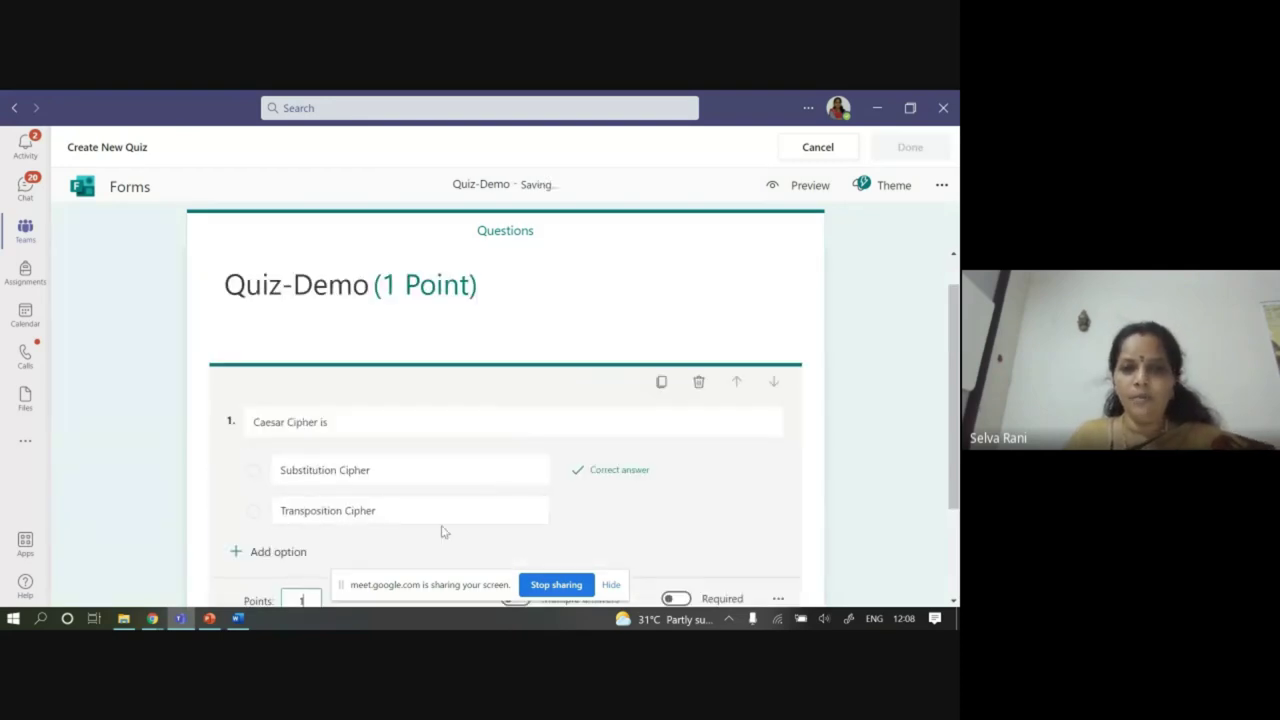
scroll(700, 480, down, 2)
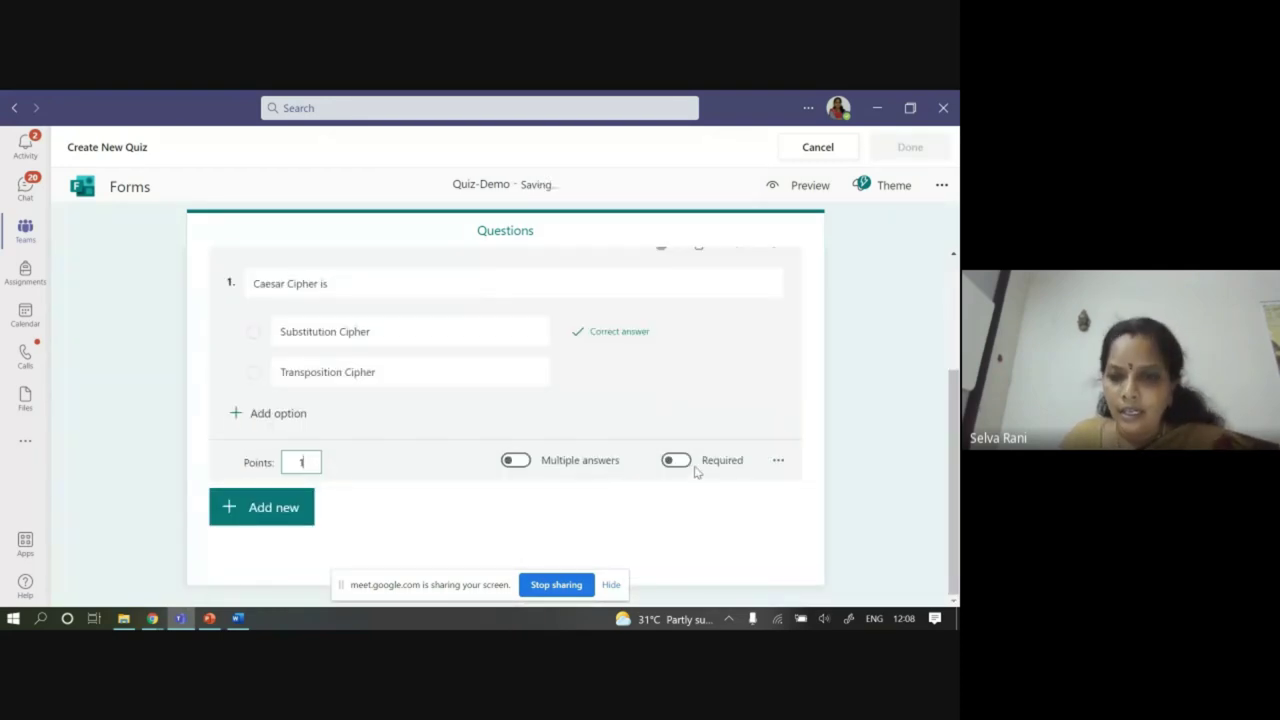
scroll(680, 465, up, 2)
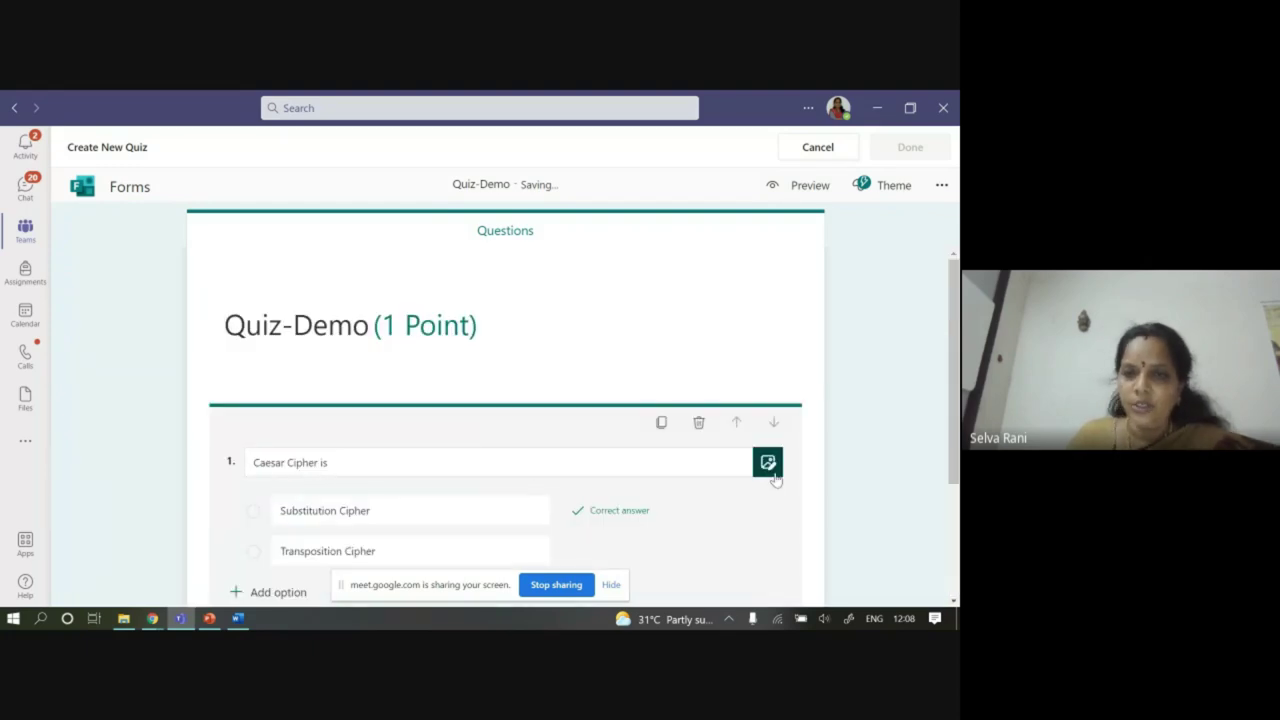
scroll(775, 480, down, 2)
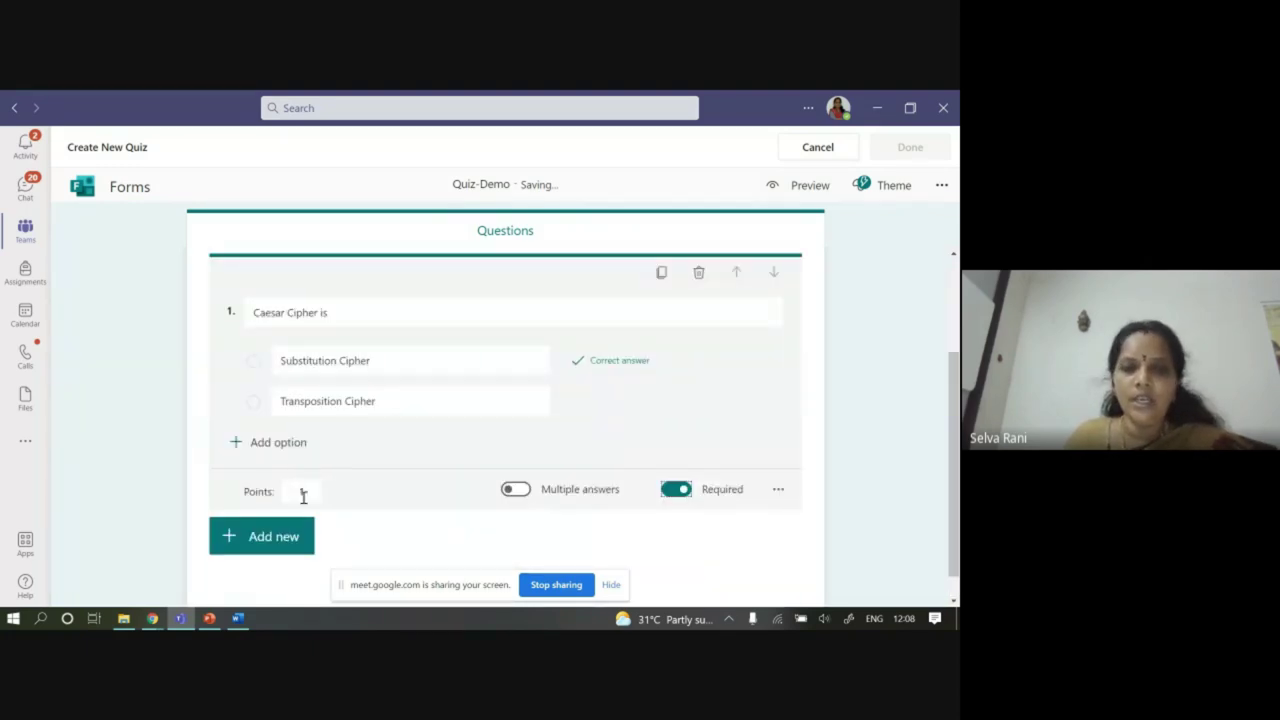
scroll(390, 375, up, 2)
scroll(688, 500, down, 1)
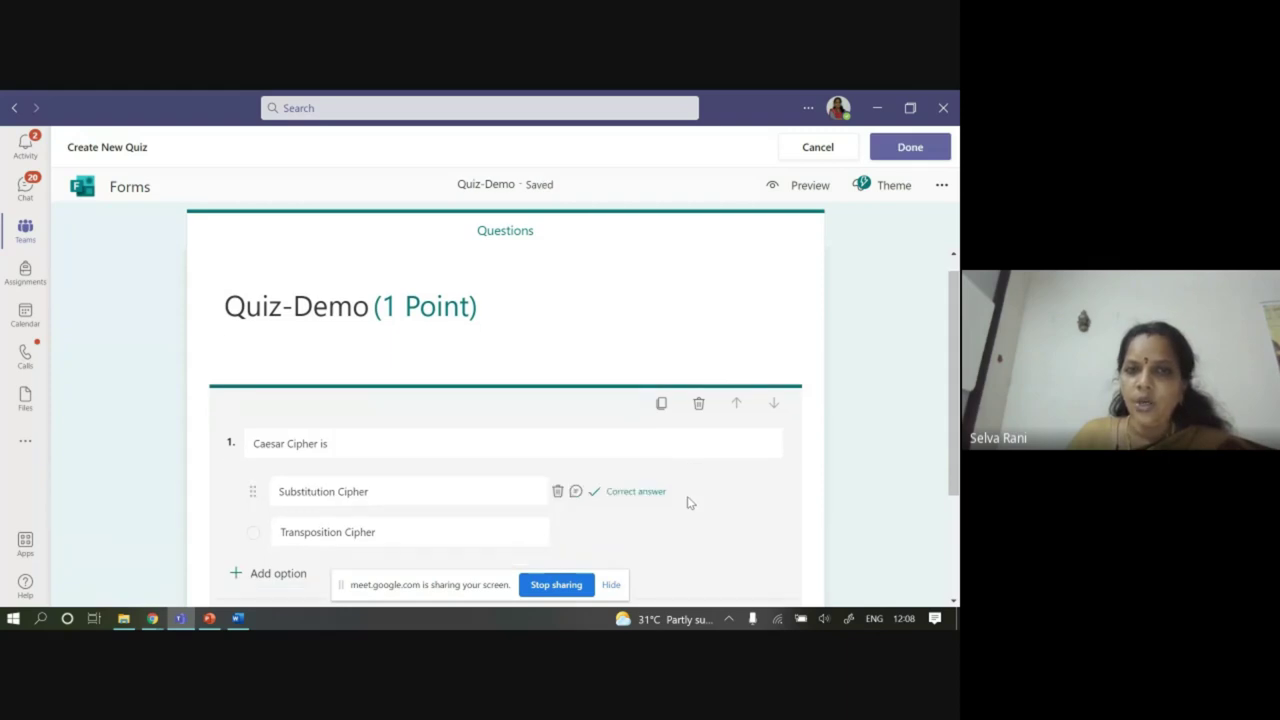
scroll(690, 505, down, 2)
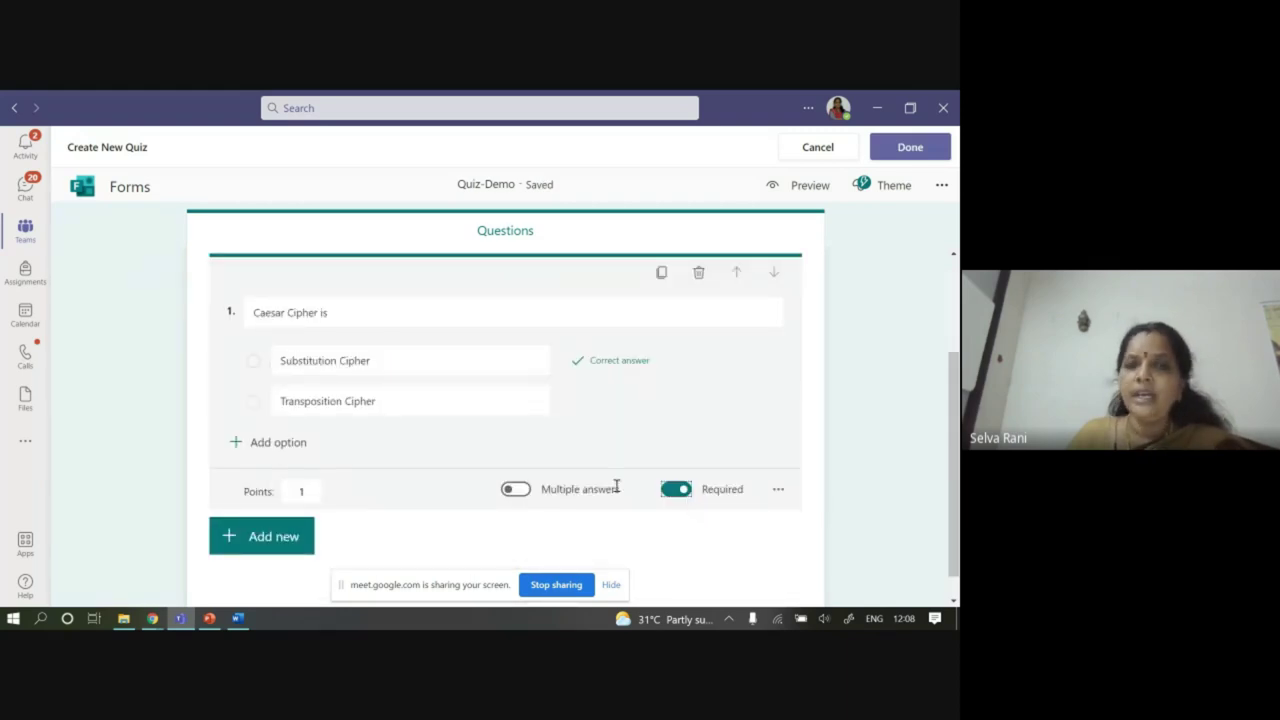
Add a file upload question as the second question and accept creating the OneDrive folder for uploaded files
click(294, 540)
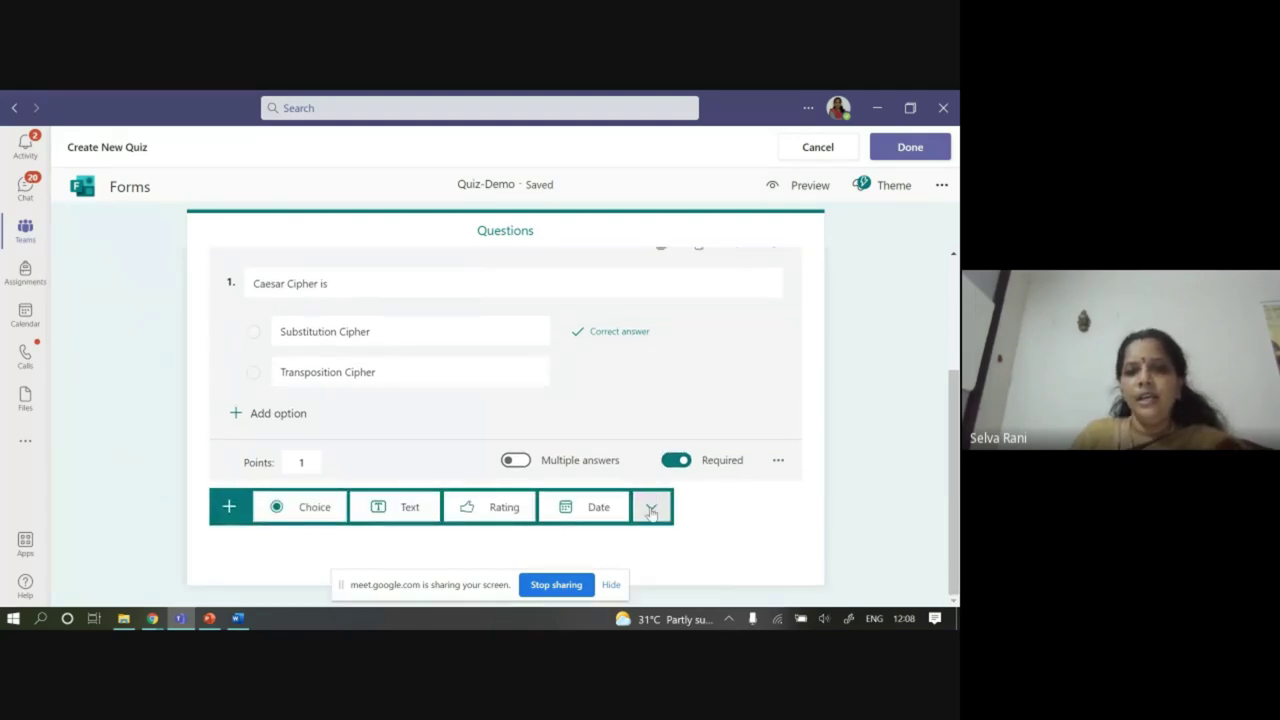
click(651, 511)
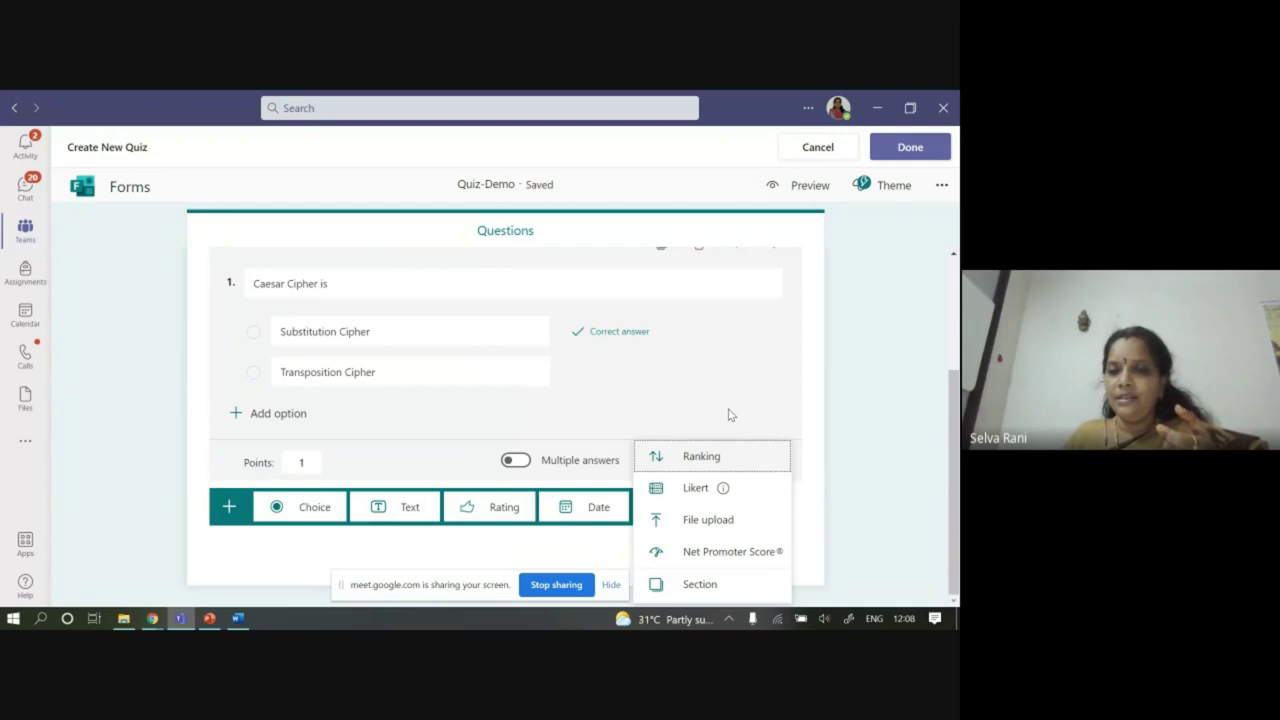
click(722, 523)
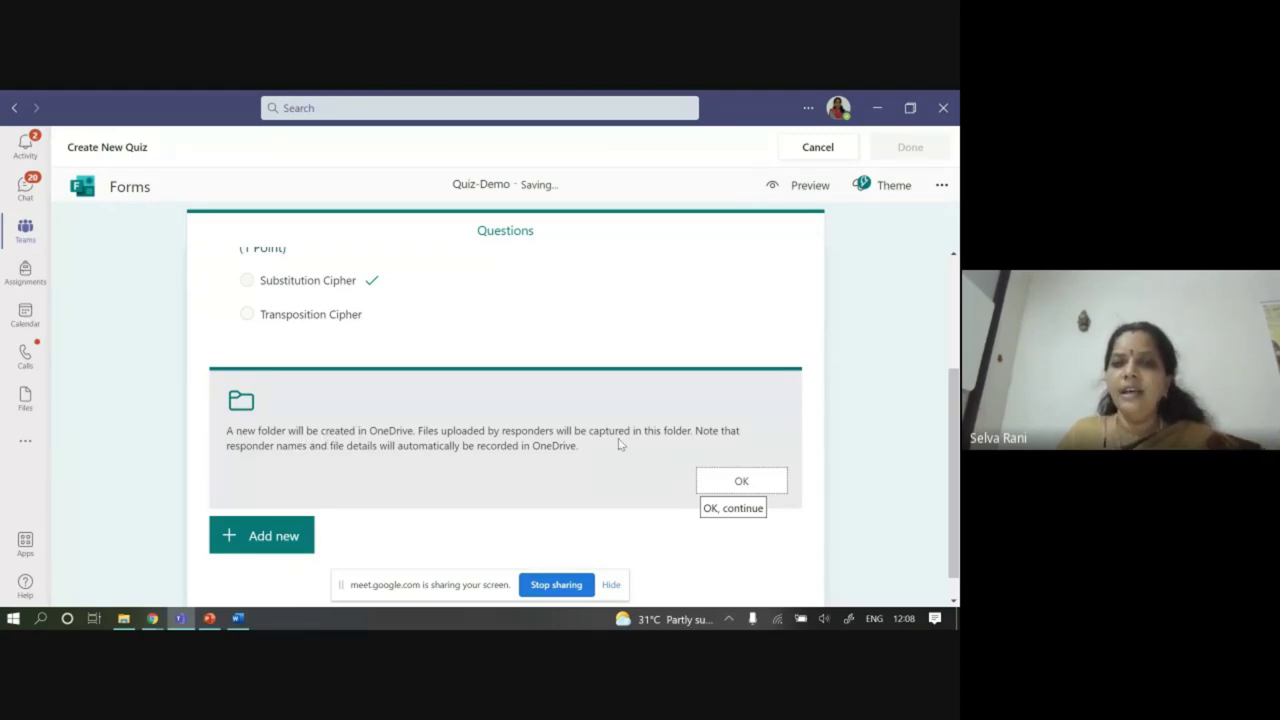
click(741, 481)
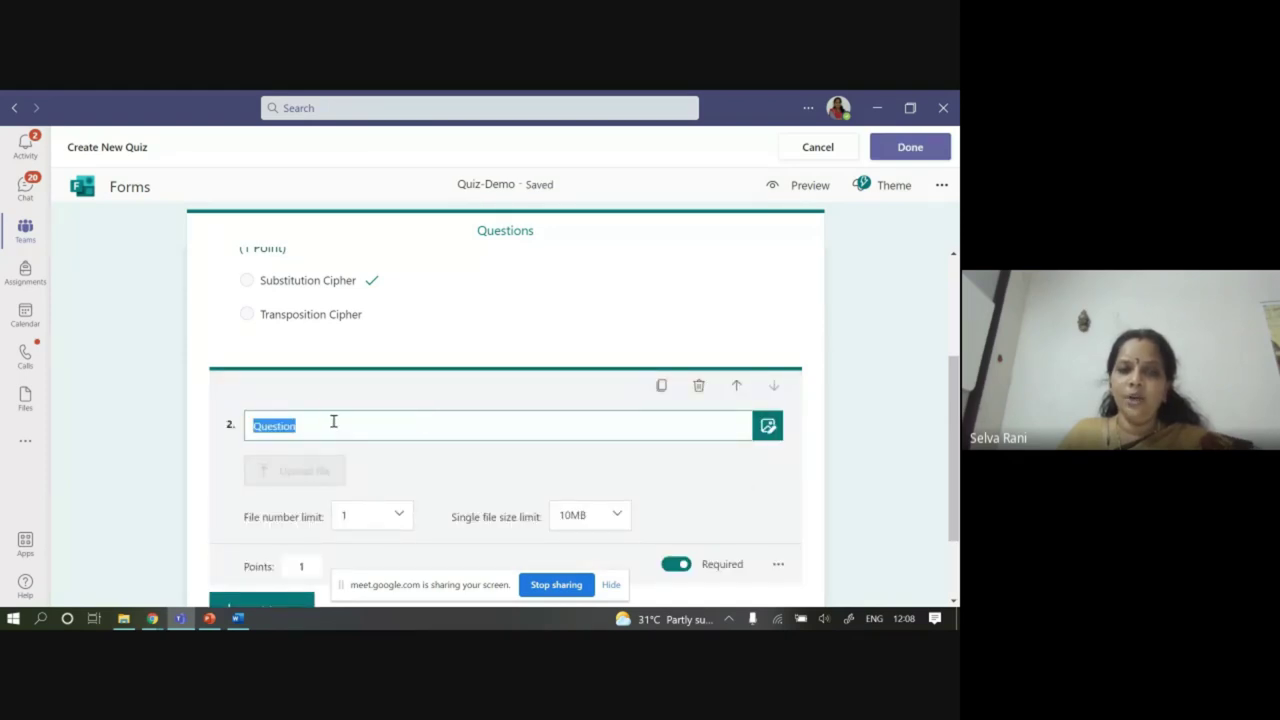
Enter "Discuss about conventional encryption techniques in detail with example." as the text of the file upload question
text(Dd)
key(BackSpace)
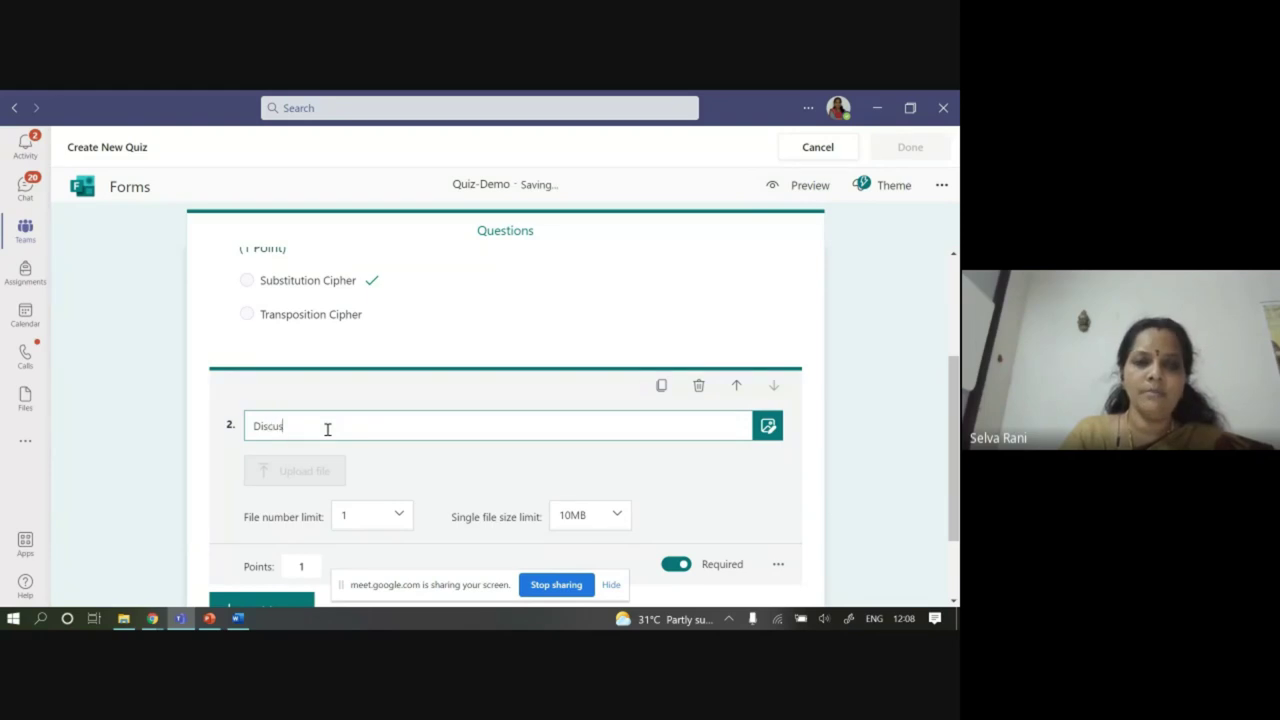
text(iscuss about cip)
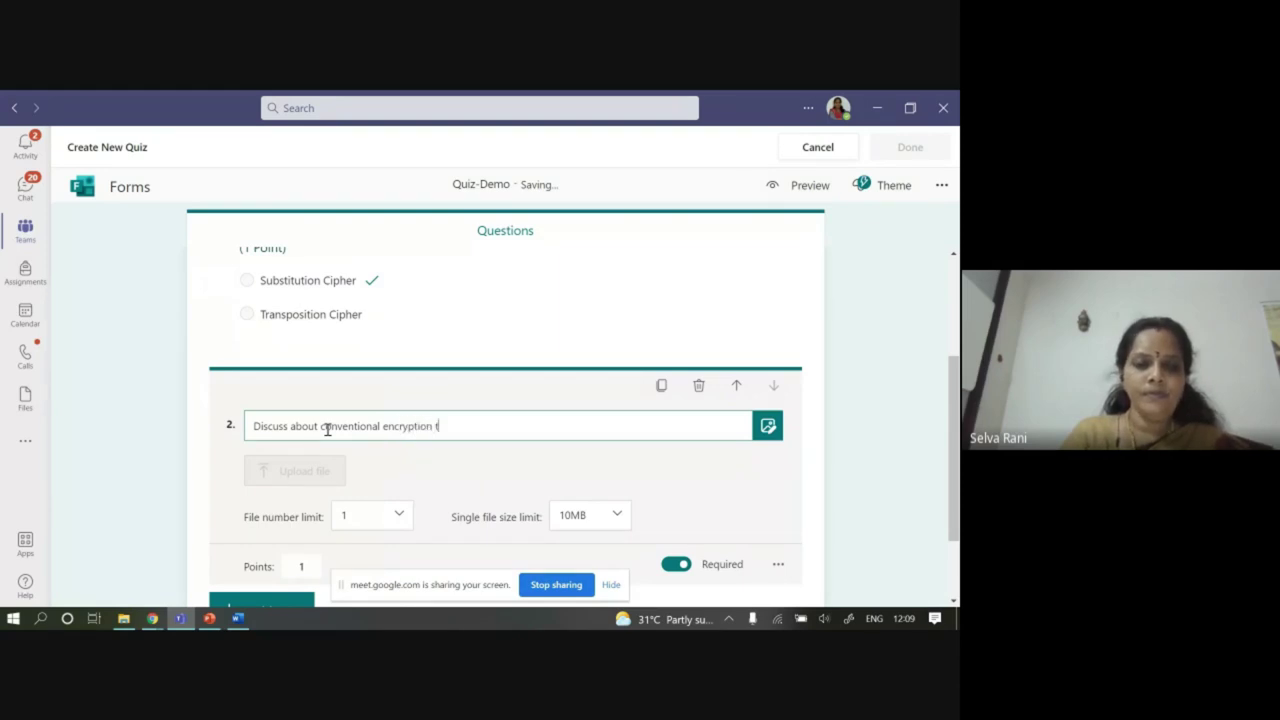
text(o)
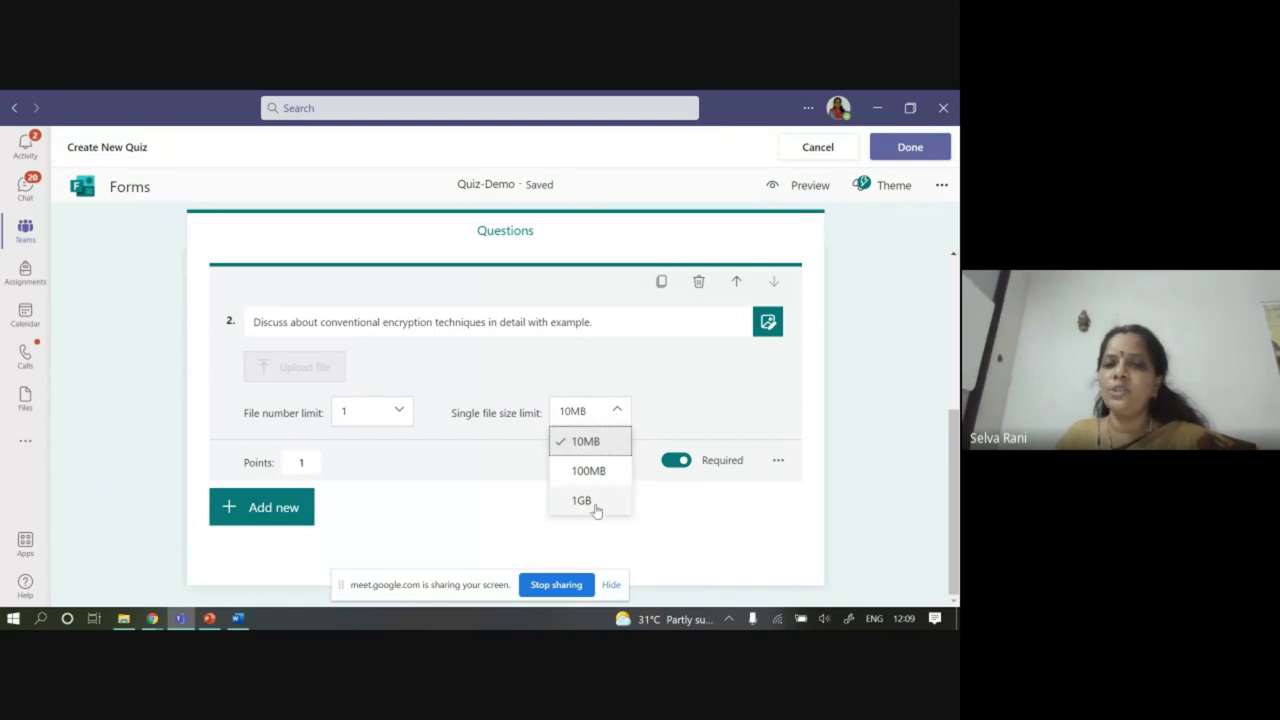
click(655, 428)
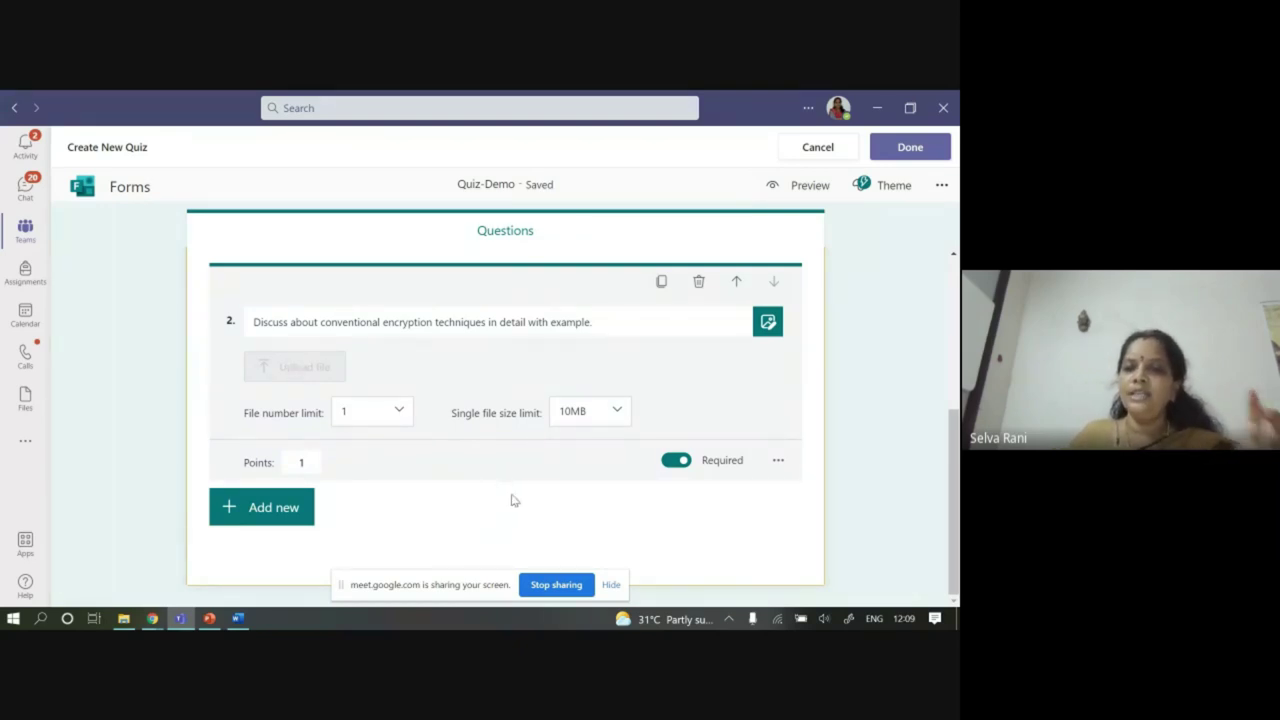
Preview the quiz in the computer view and look through both questions down to the file upload area
click(806, 188)
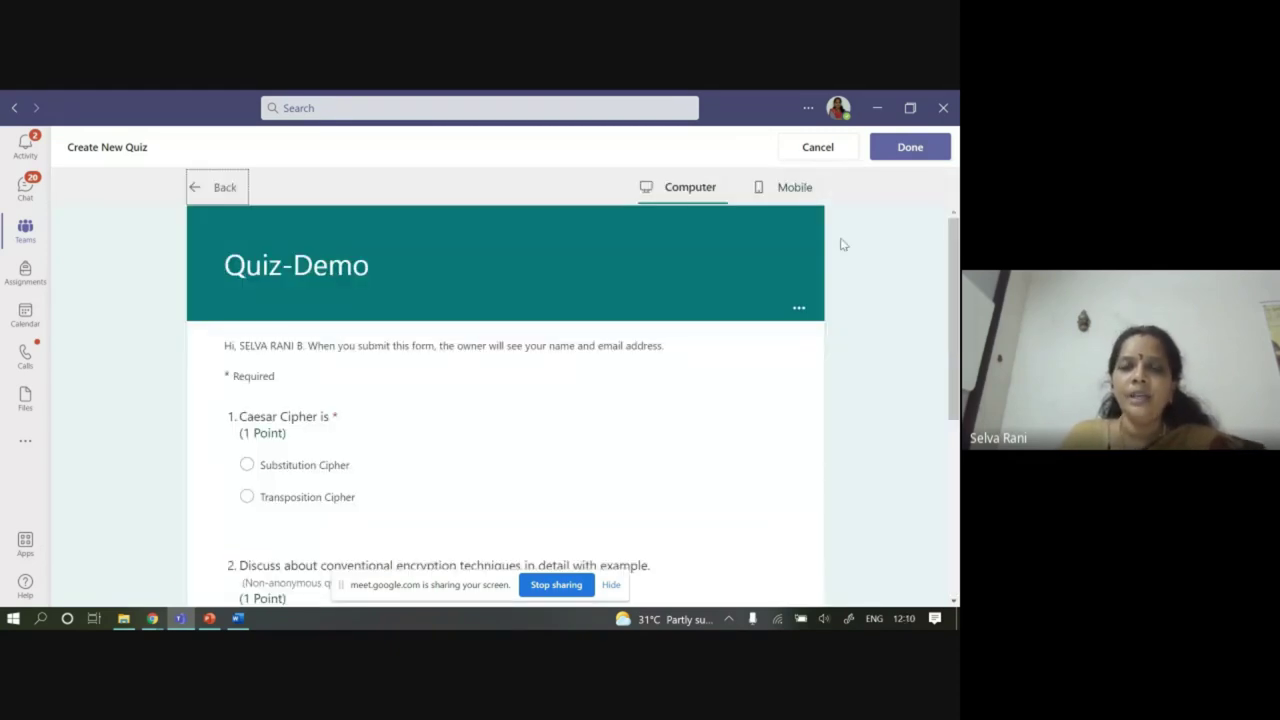
click(693, 195)
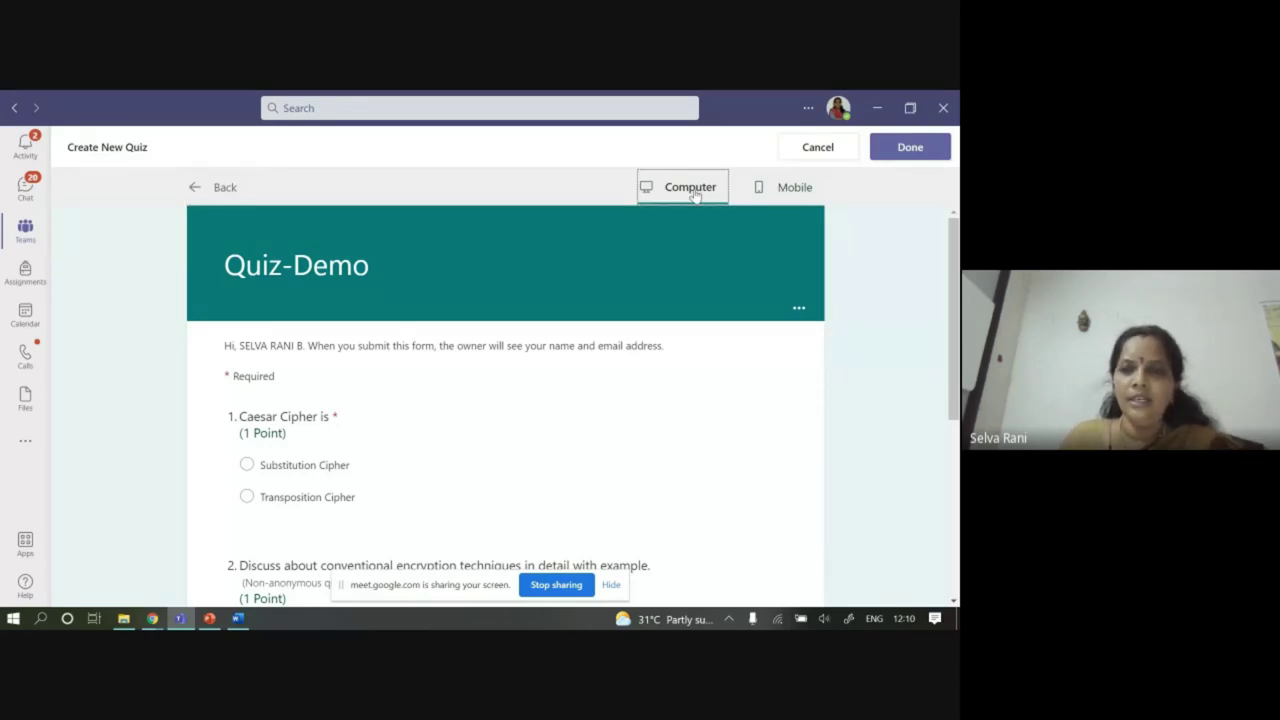
scroll(311, 331, down, 3)
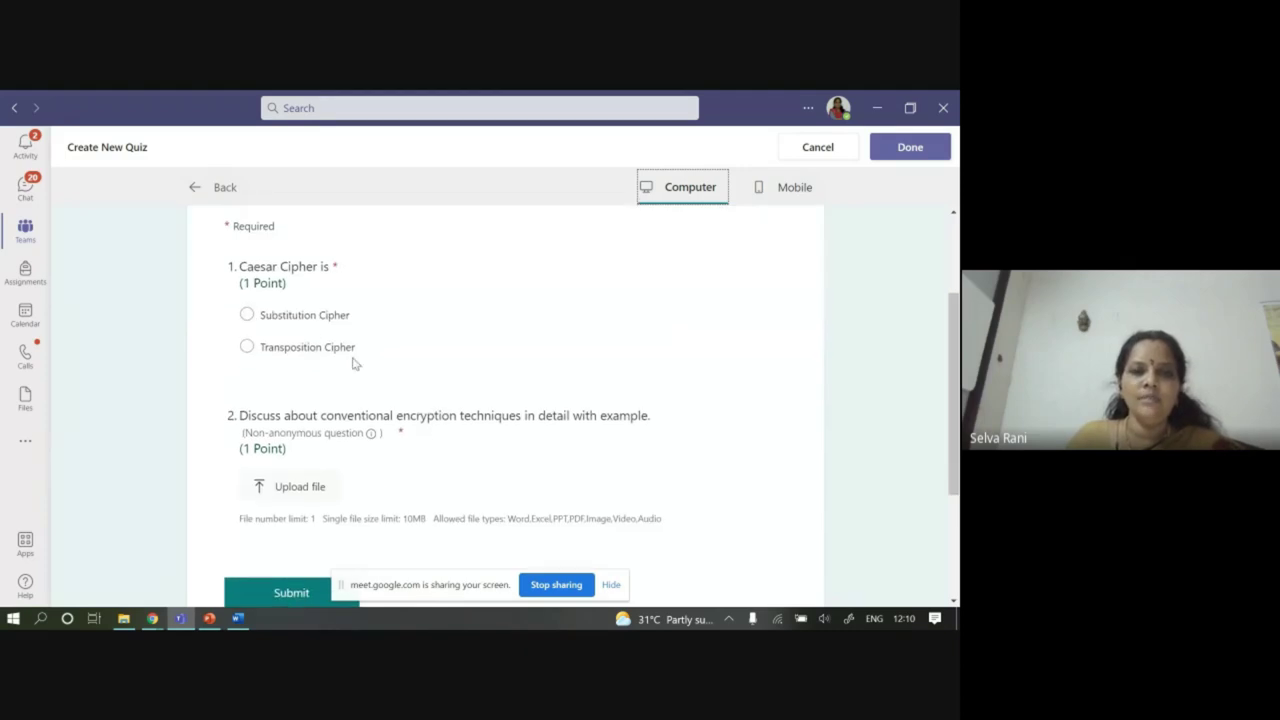
scroll(423, 480, down, 3)
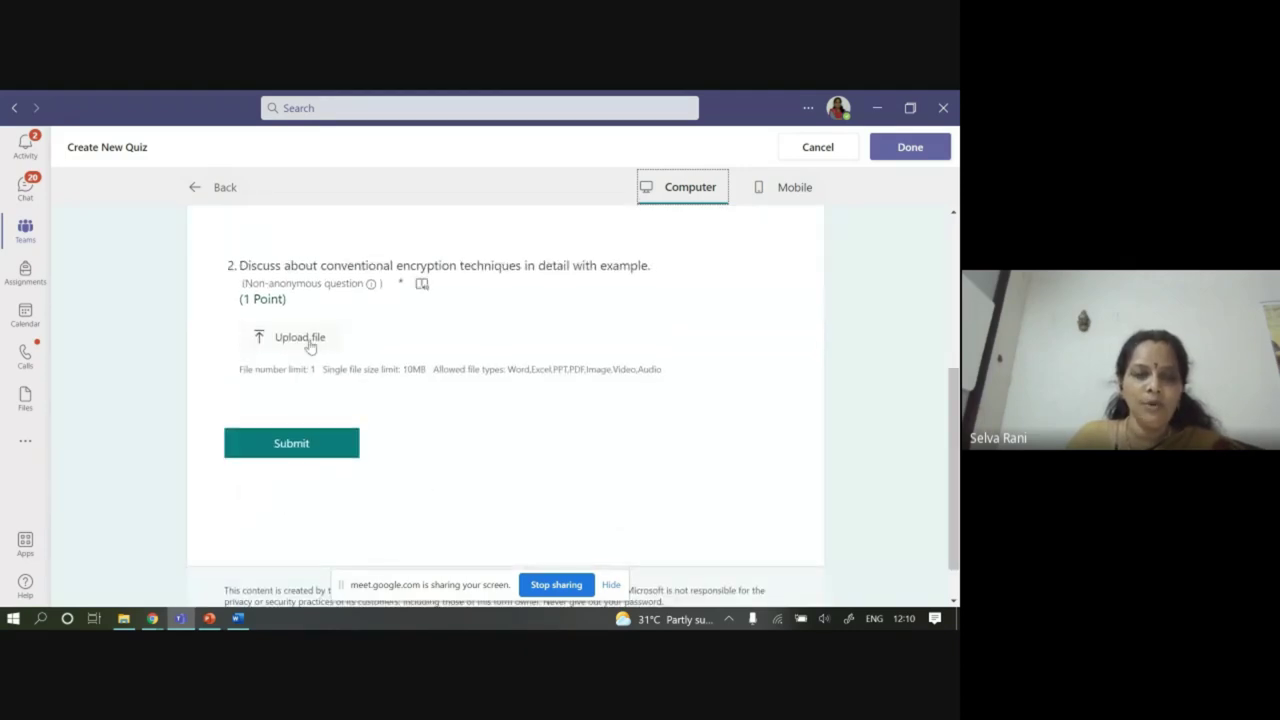
Preview Quiz-Demo in the mobile view, look through both questions down to the submit area, and leave the preview
scroll(357, 351, up, 3)
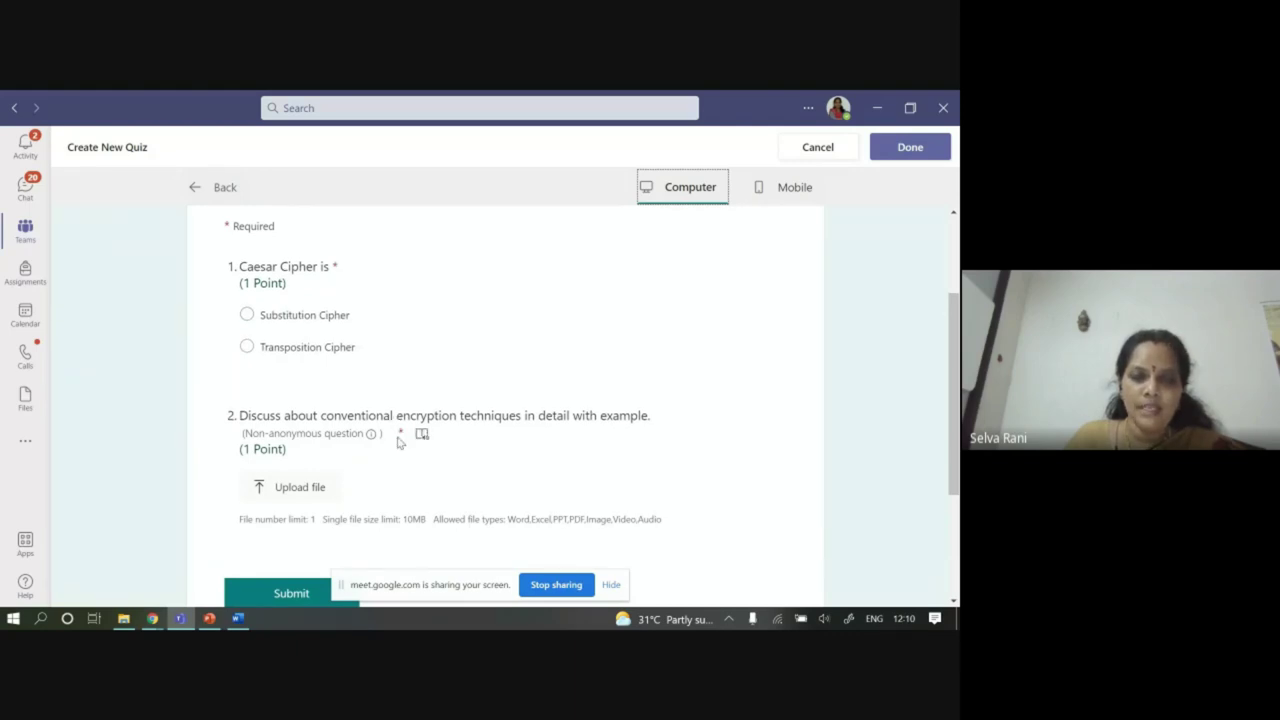
scroll(737, 478, up, 3)
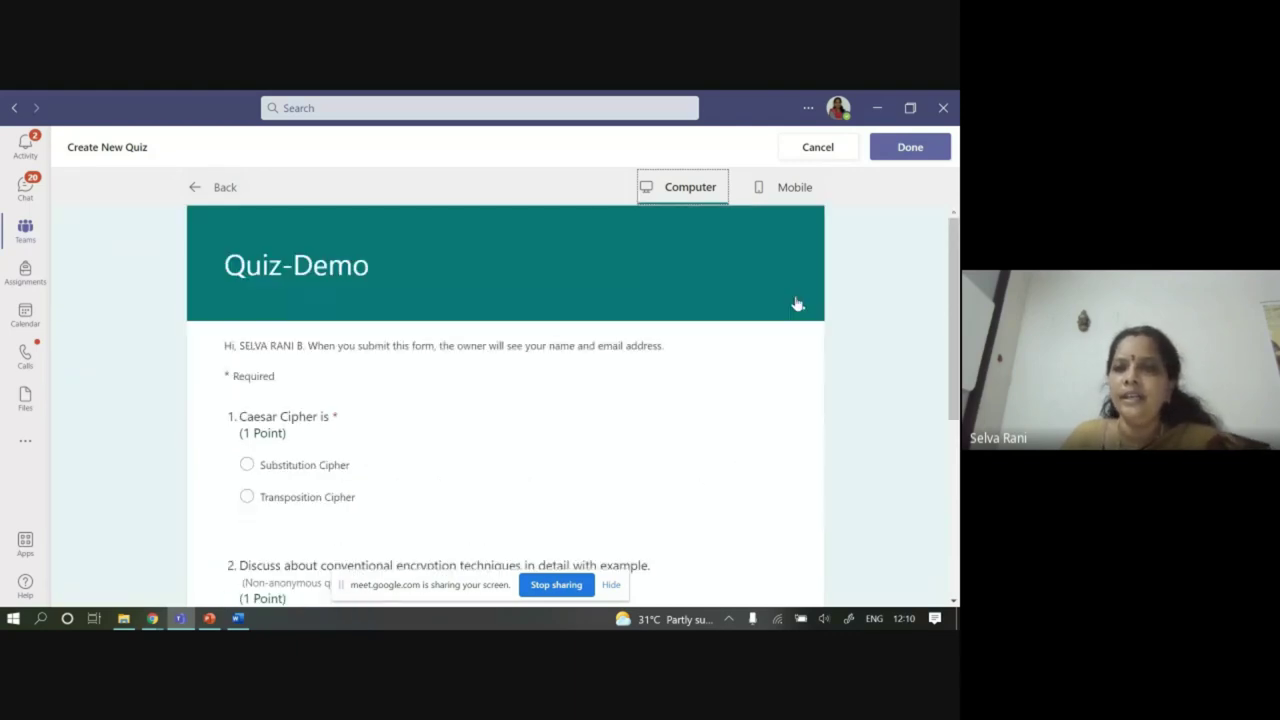
click(789, 190)
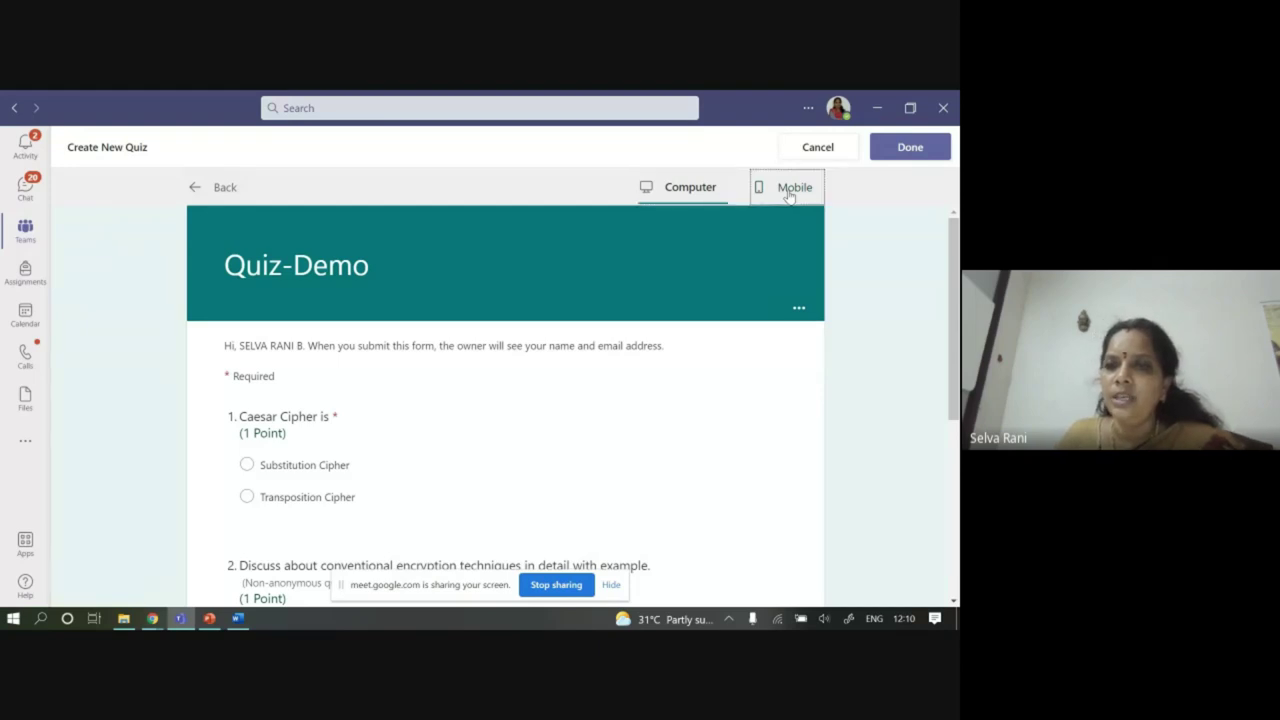
scroll(457, 408, down, 3)
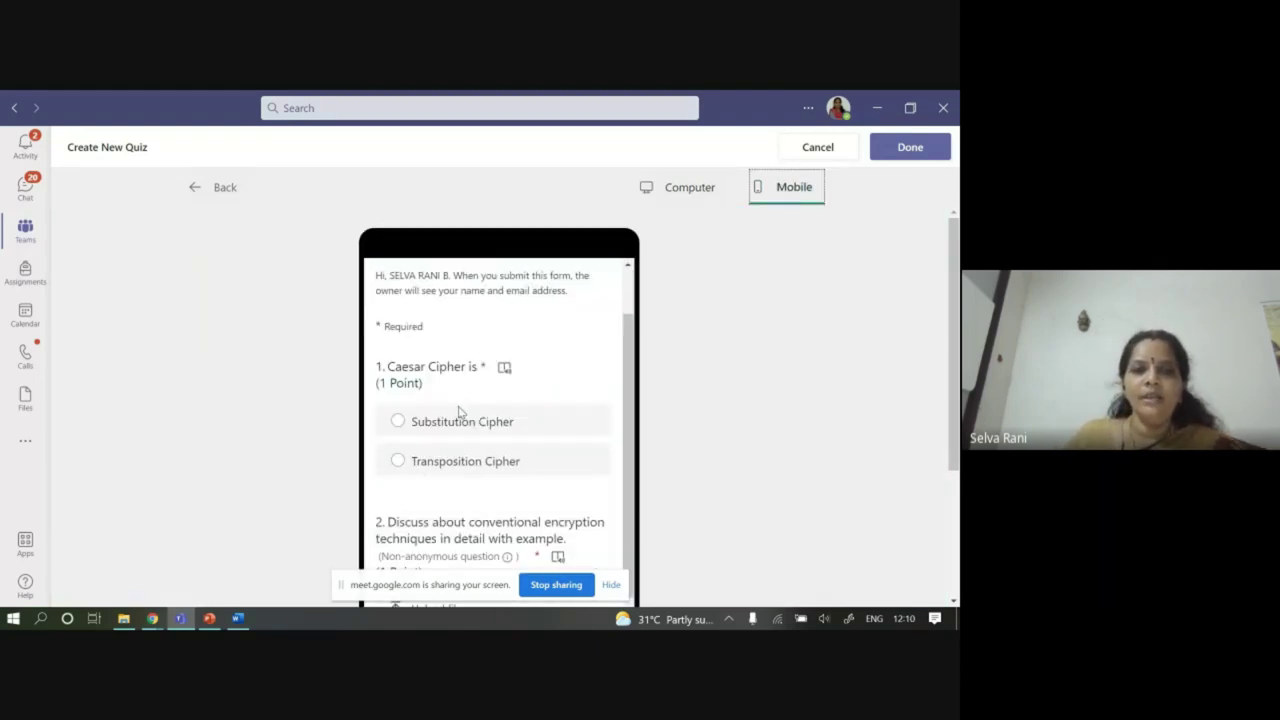
scroll(449, 363, up, 1)
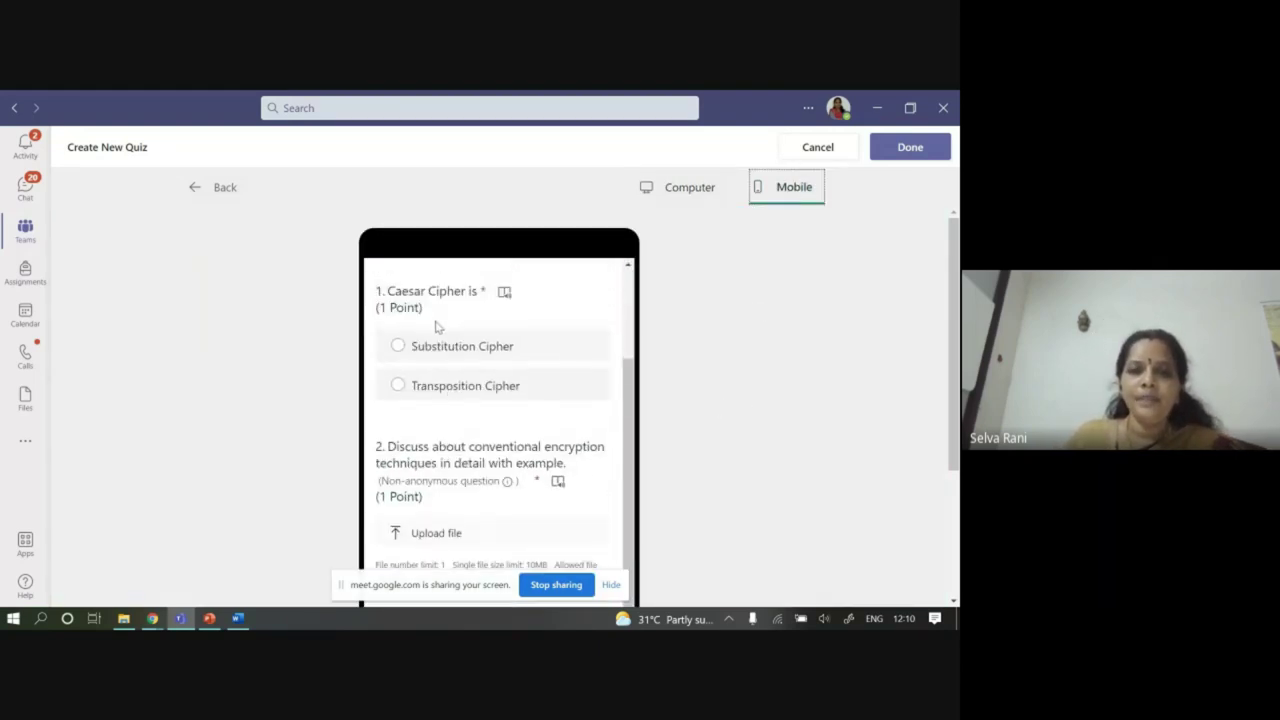
scroll(447, 411, down, 2)
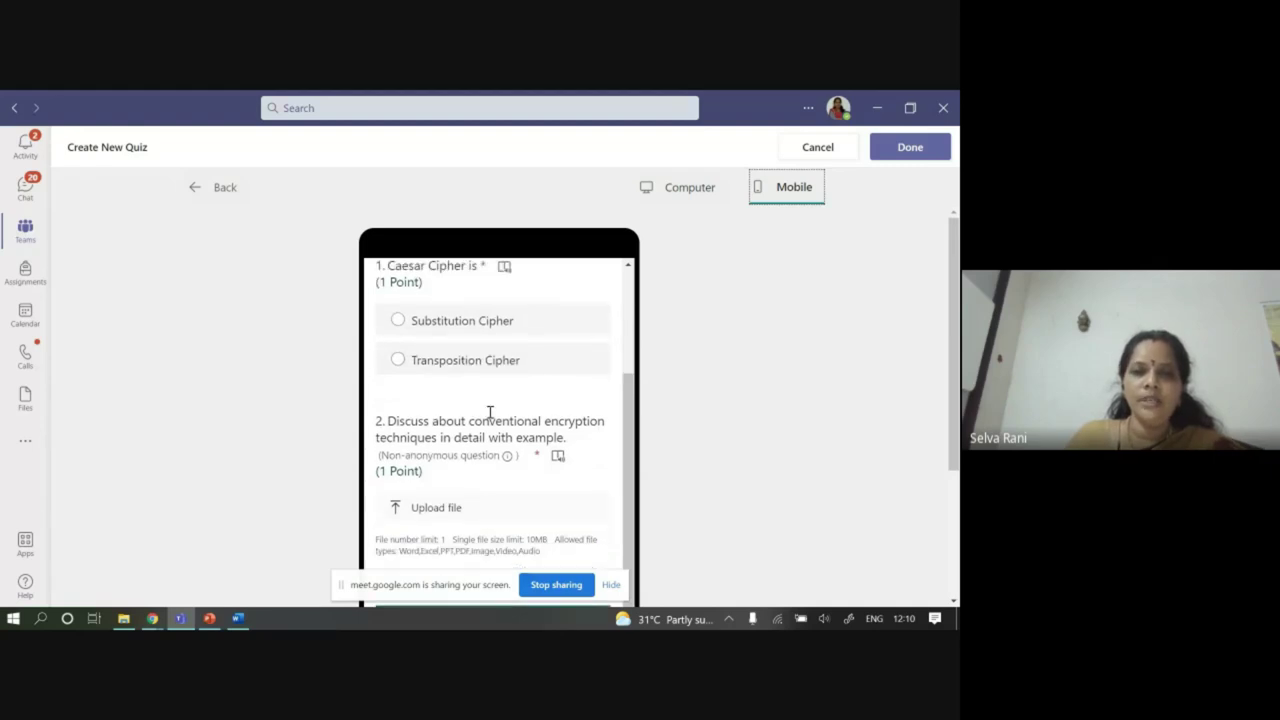
scroll(466, 457, down, 1)
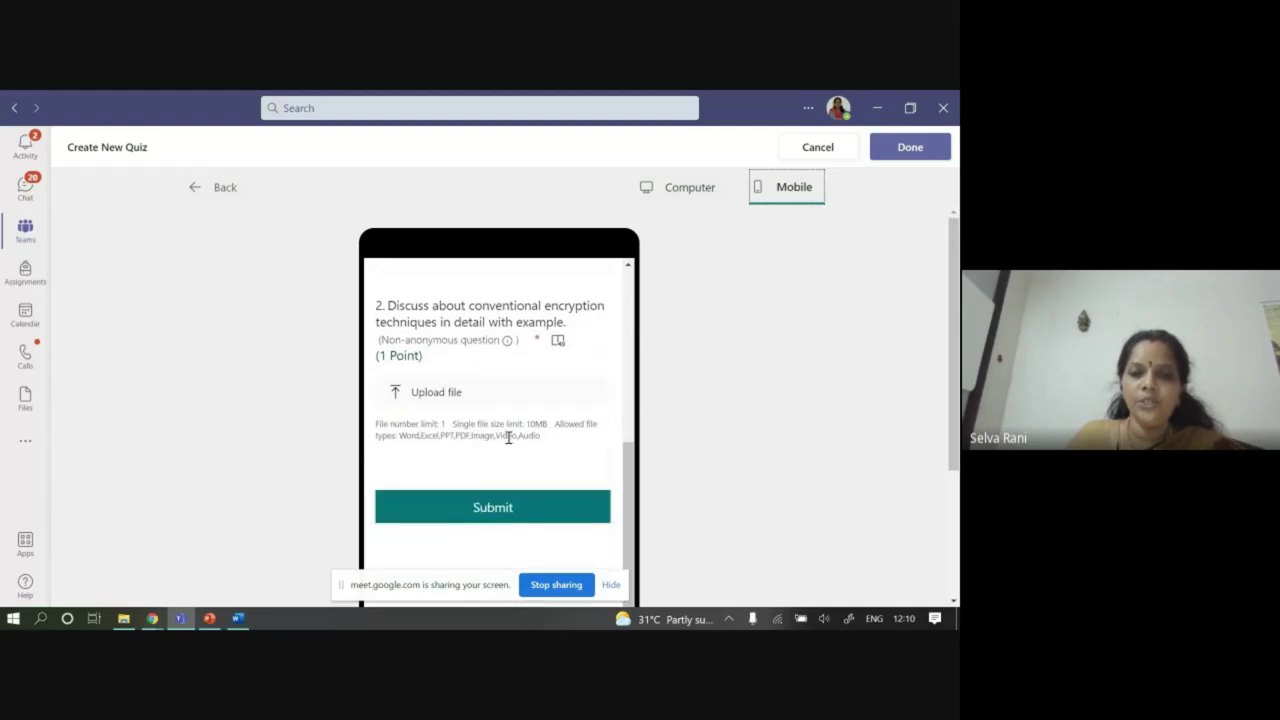
scroll(480, 435, down, 2)
scroll(515, 440, up, 2)
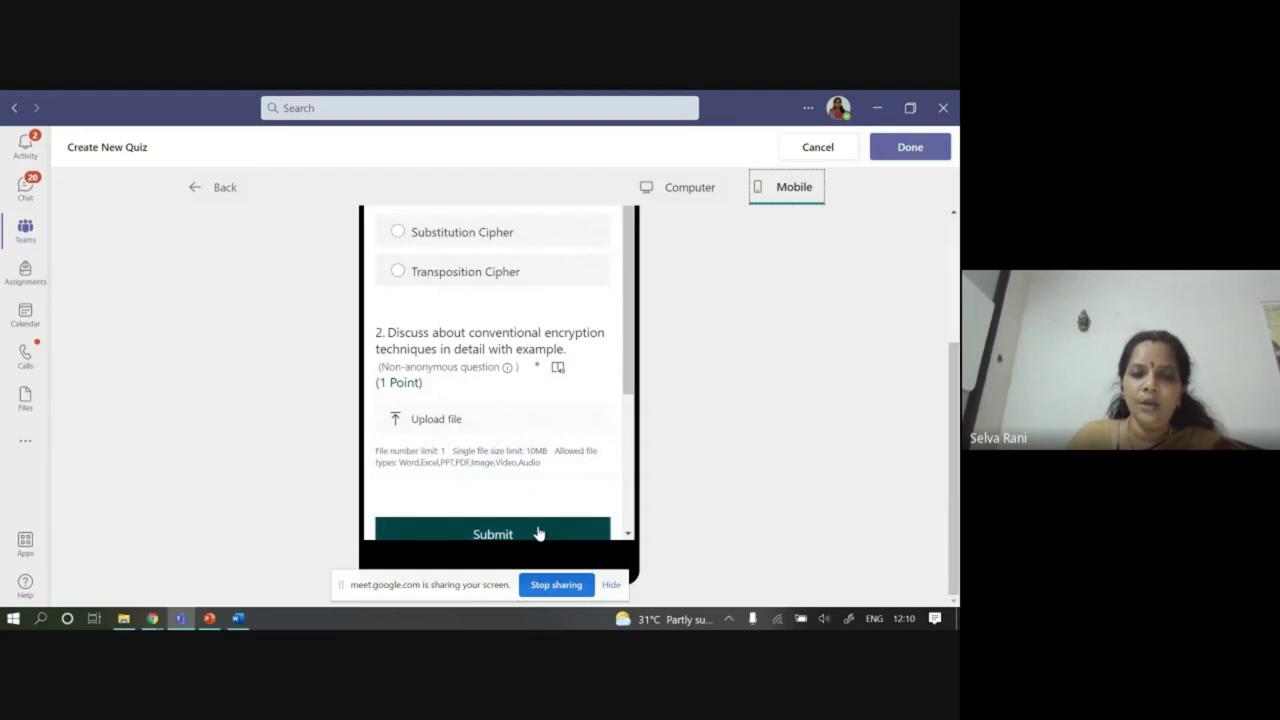
scroll(508, 514, down, 2)
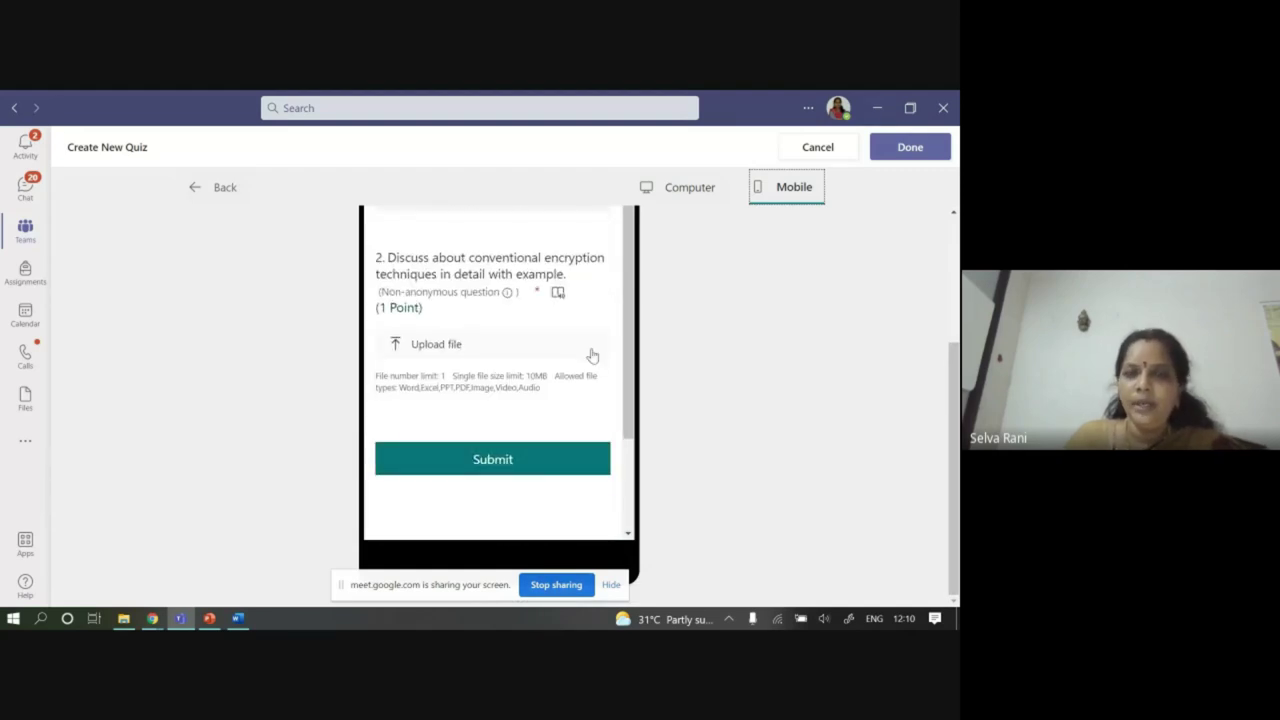
click(214, 196)
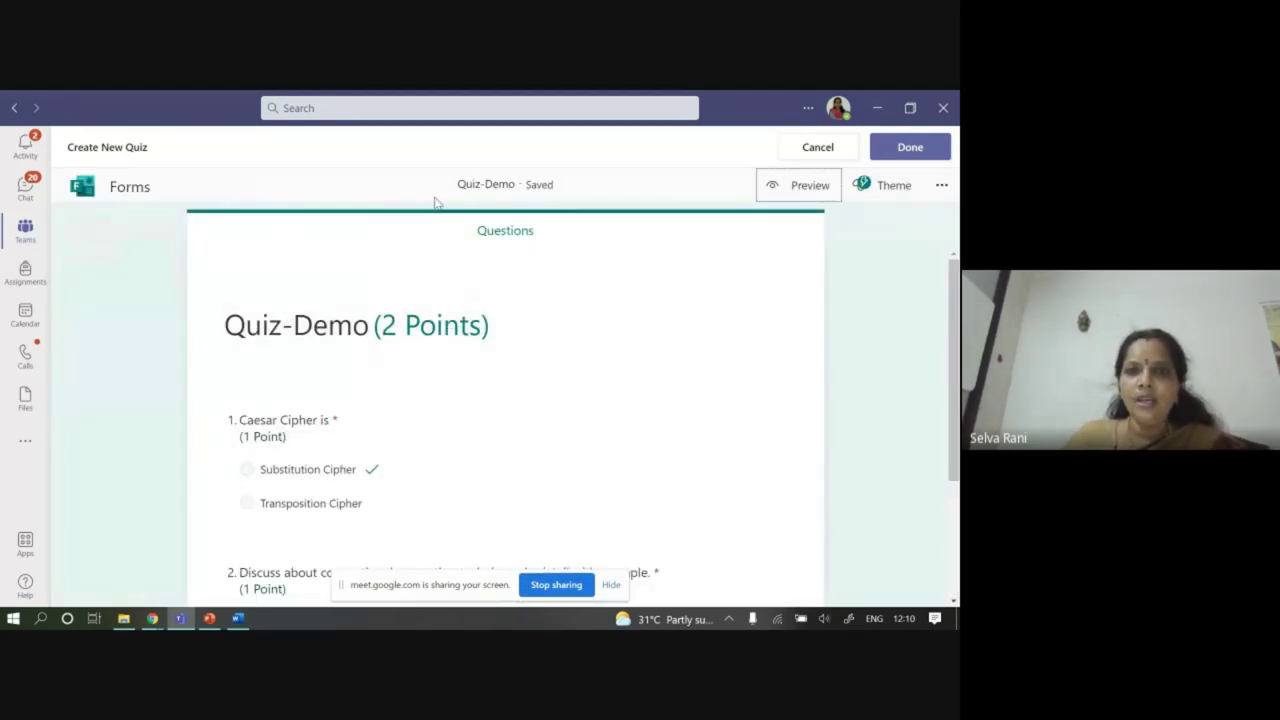
Finish editing Quiz-Demo and attach it to the new assignment
scroll(538, 441, down, 3)
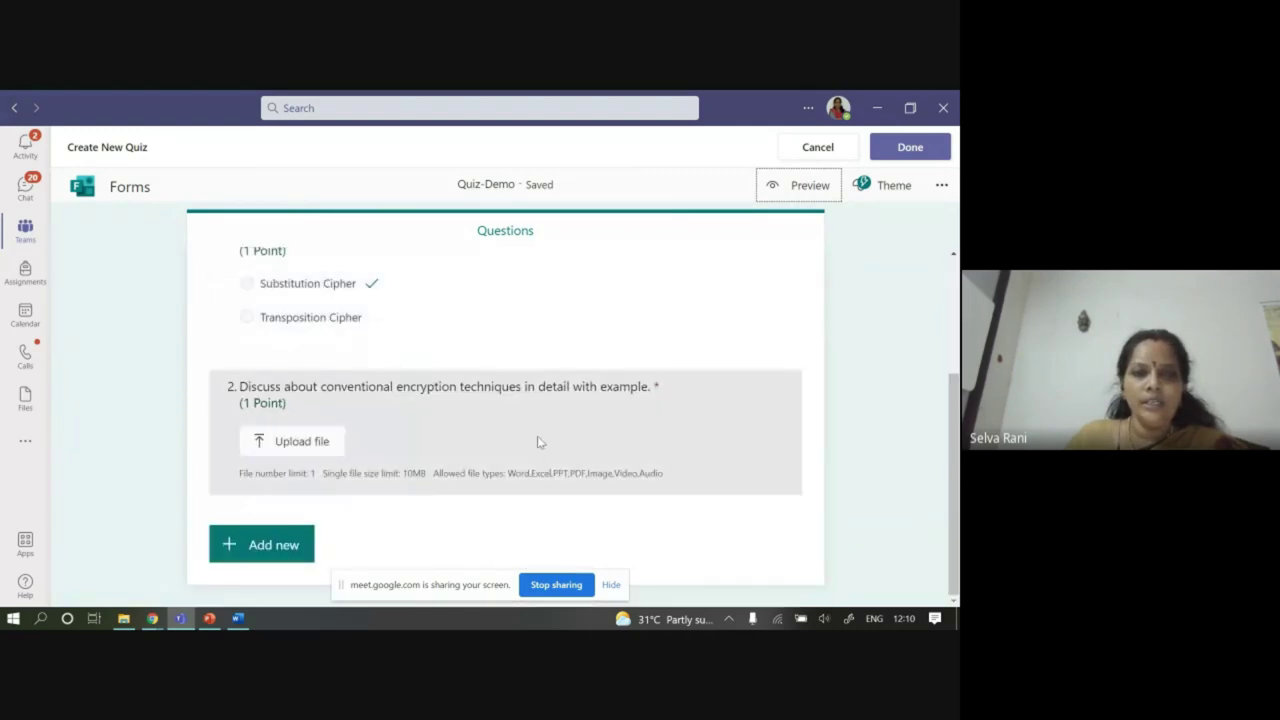
click(941, 185)
click(891, 290)
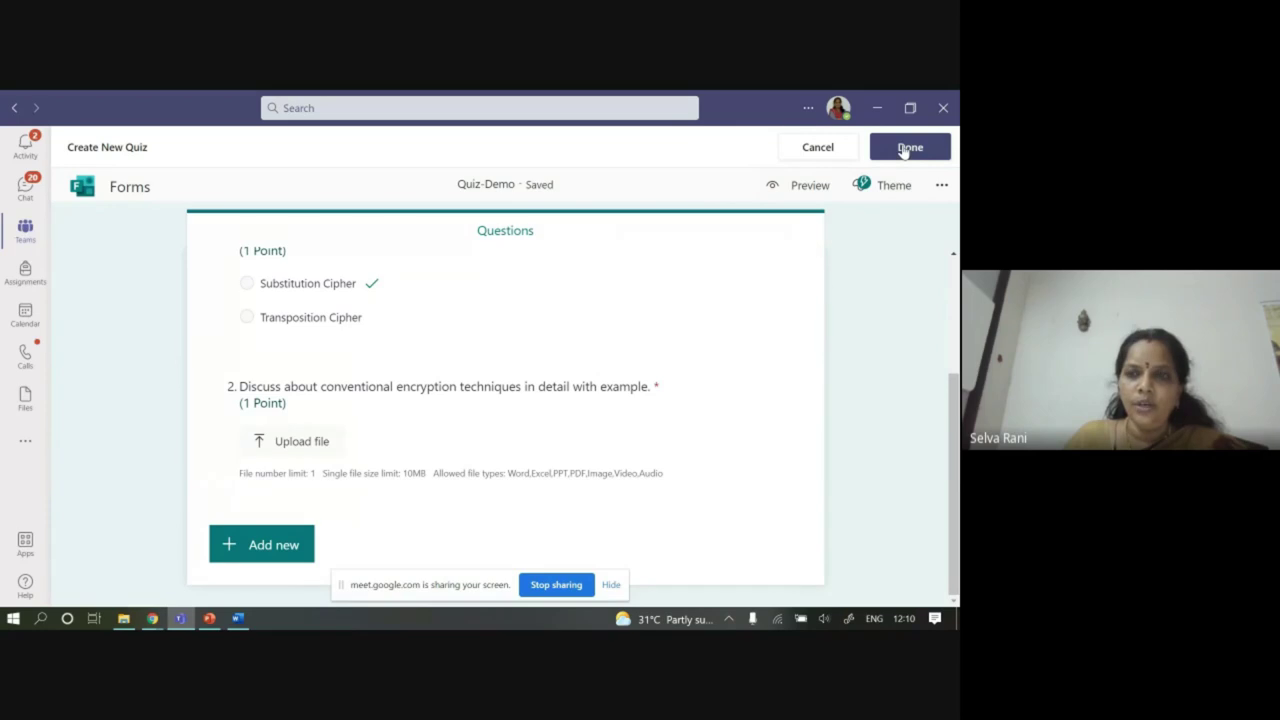
click(906, 148)
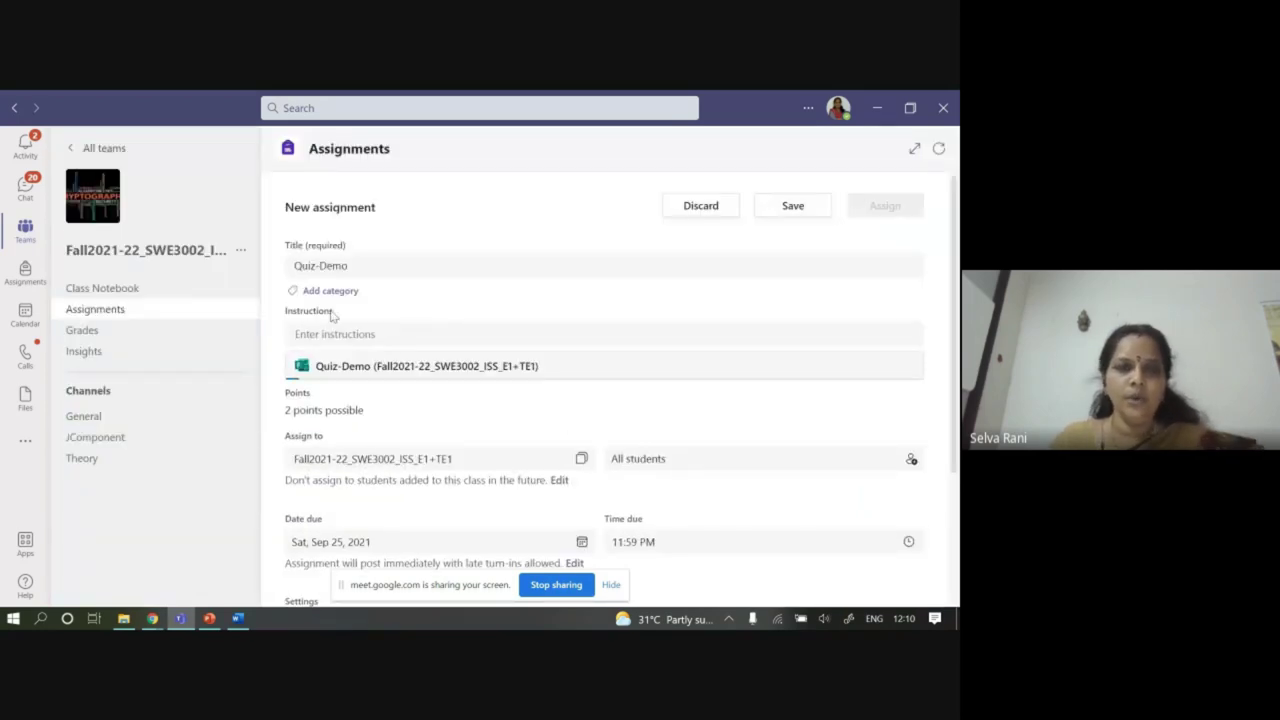
Review the new assignment's title and set its due date to Friday, September 24, 2021
click(365, 266)
drag(365, 266, 292, 266)
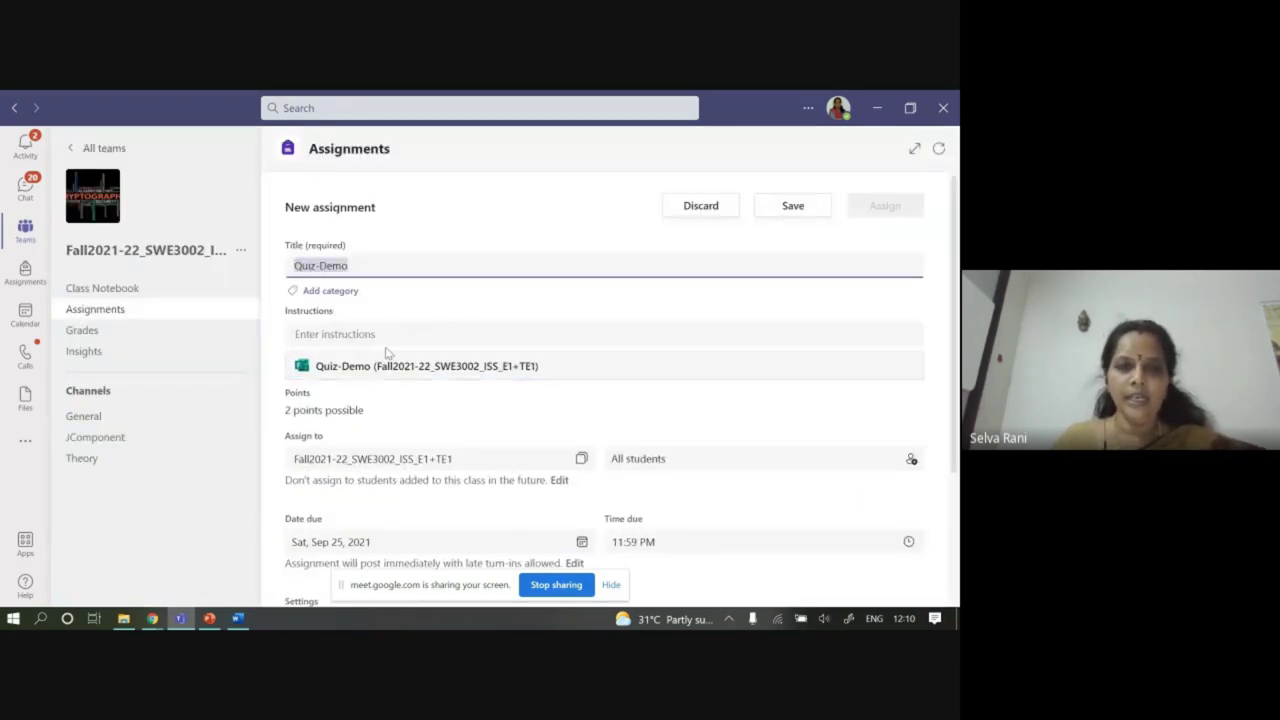
scroll(425, 392, down, 2)
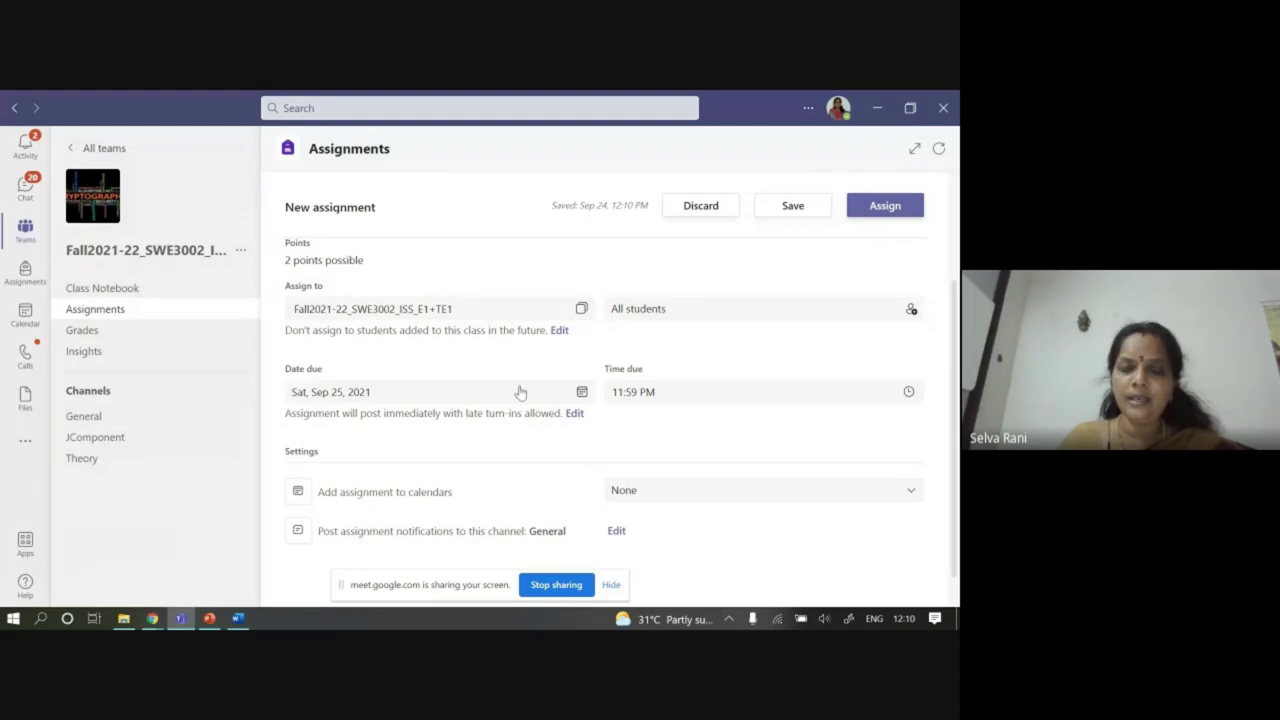
click(581, 392)
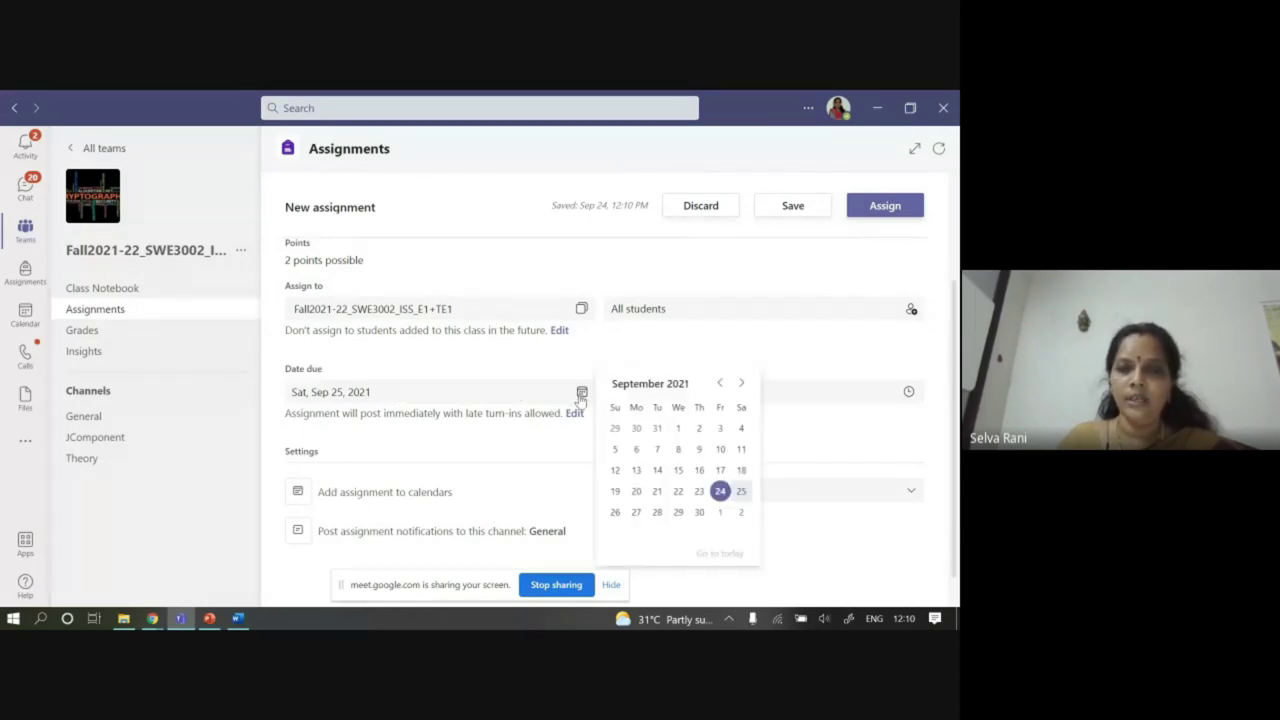
click(721, 493)
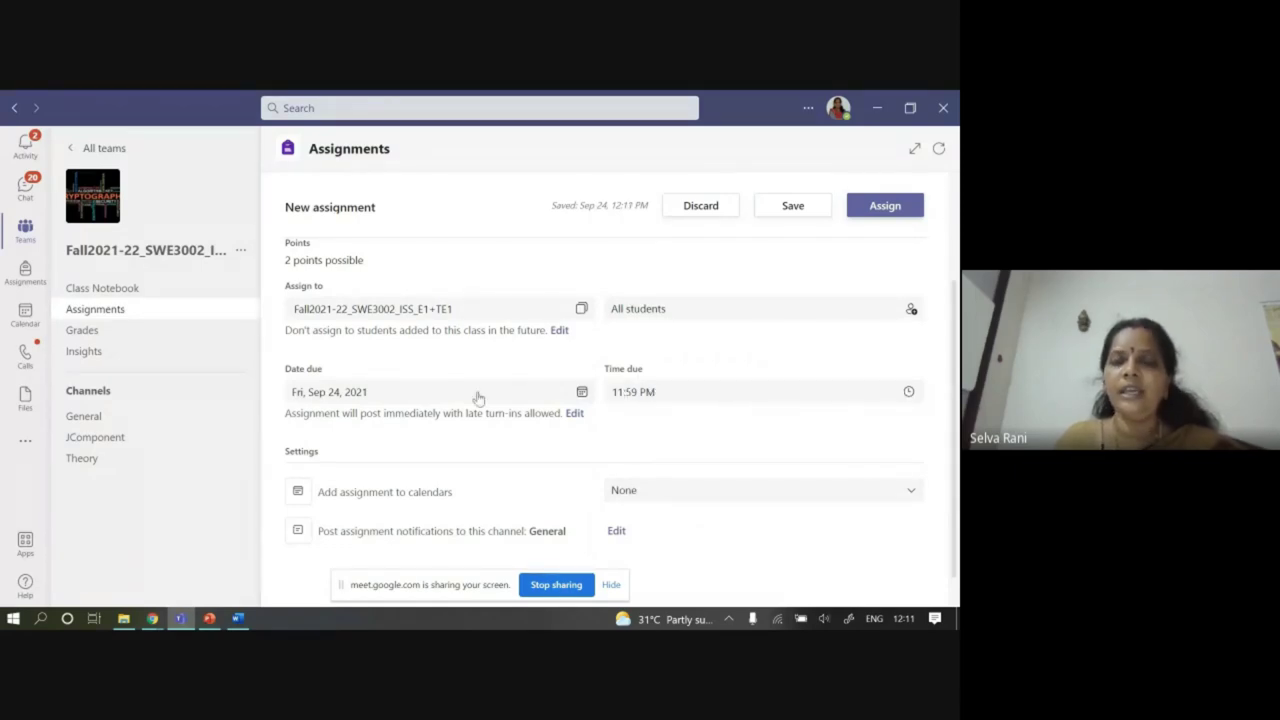
scroll(461, 400, down, 1)
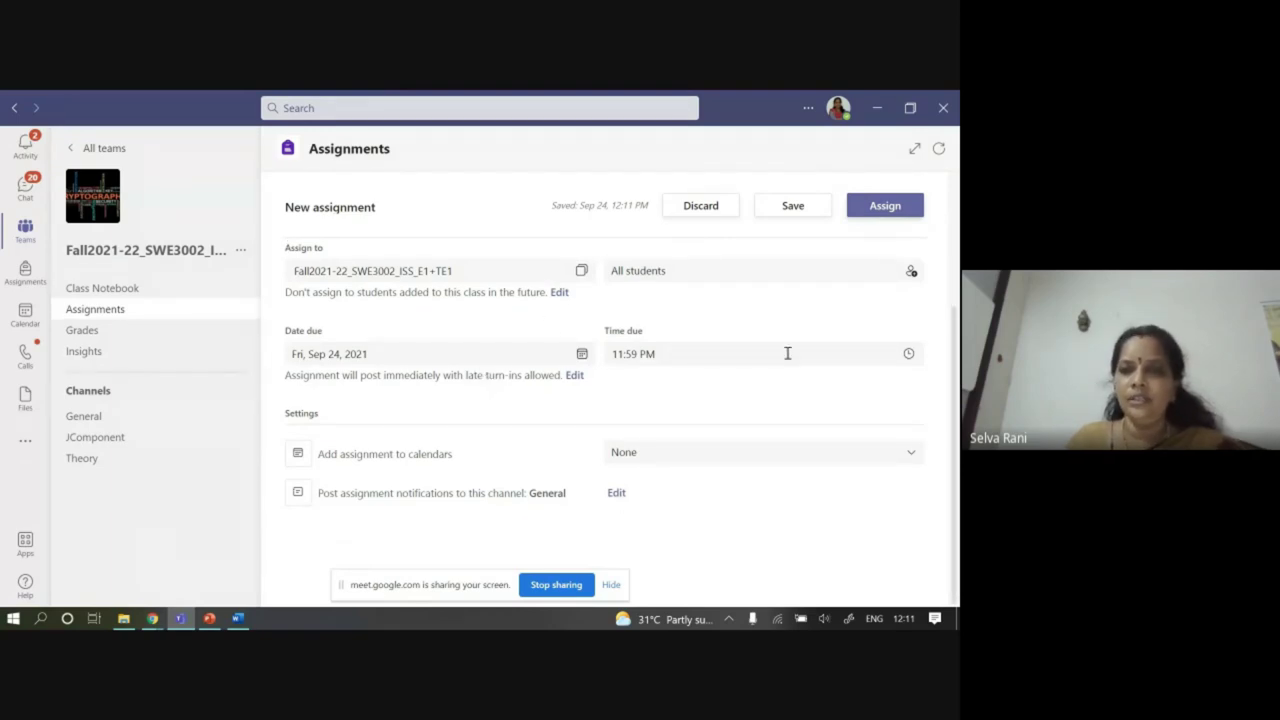
Discard the Quiz-Demo assignment and confirm discarding it
scroll(440, 362, up, 3)
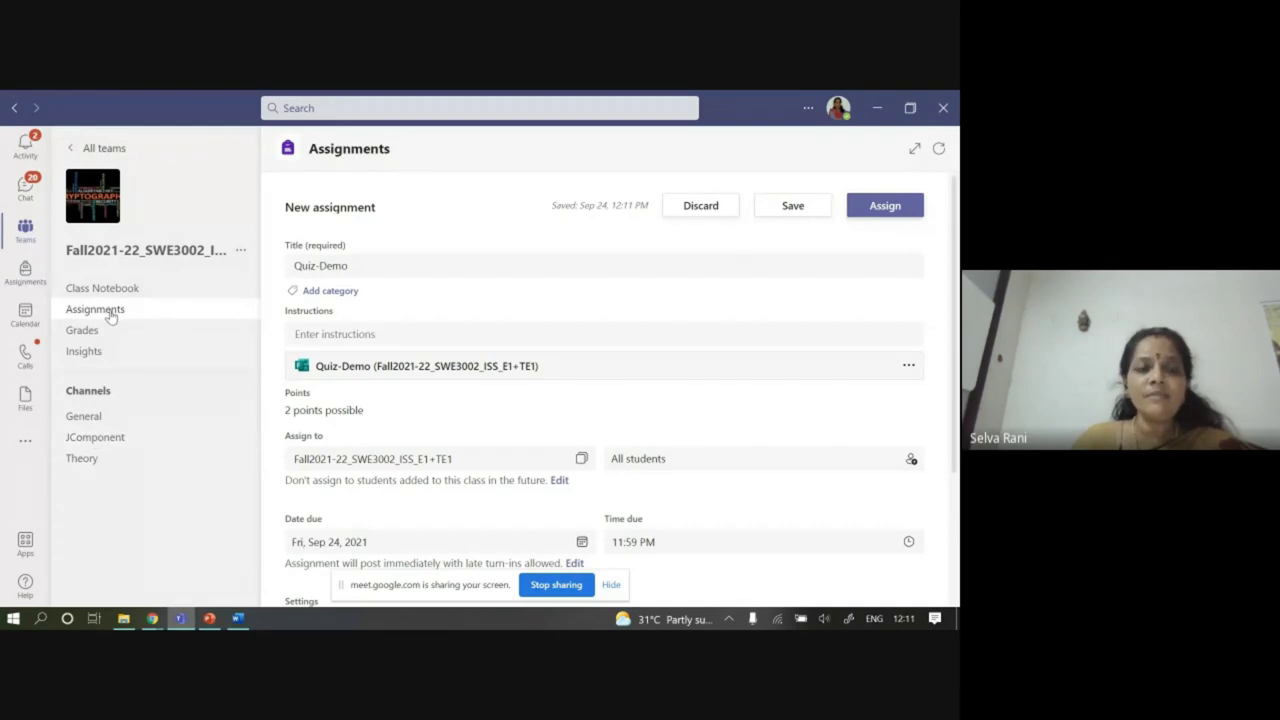
click(687, 214)
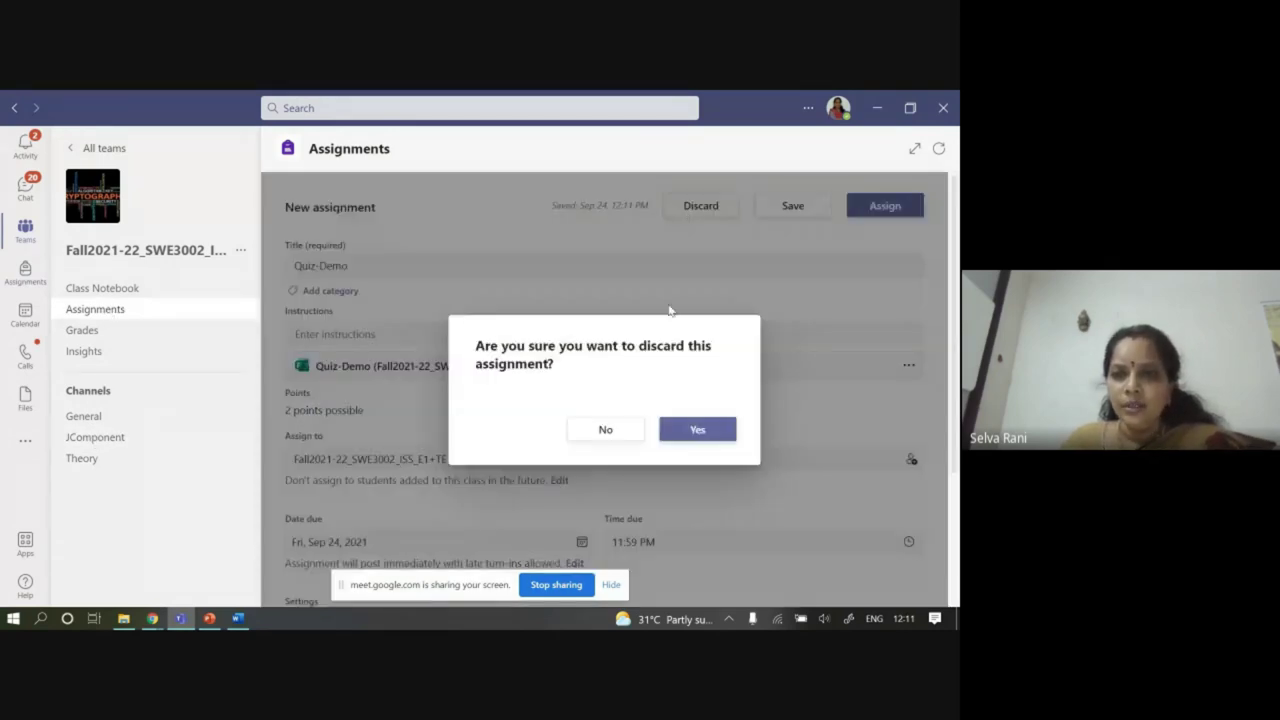
click(699, 431)
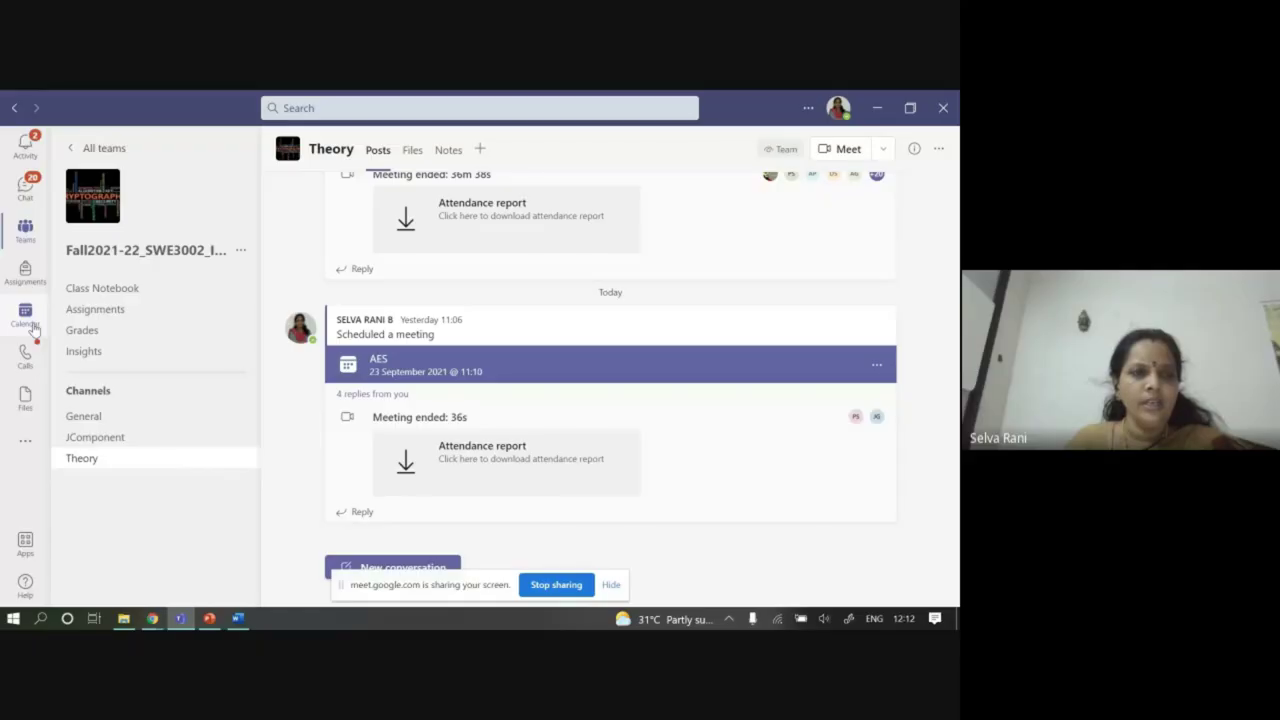
Start a new meeting in the calendar titled "Demo" and check its start date
click(28, 322)
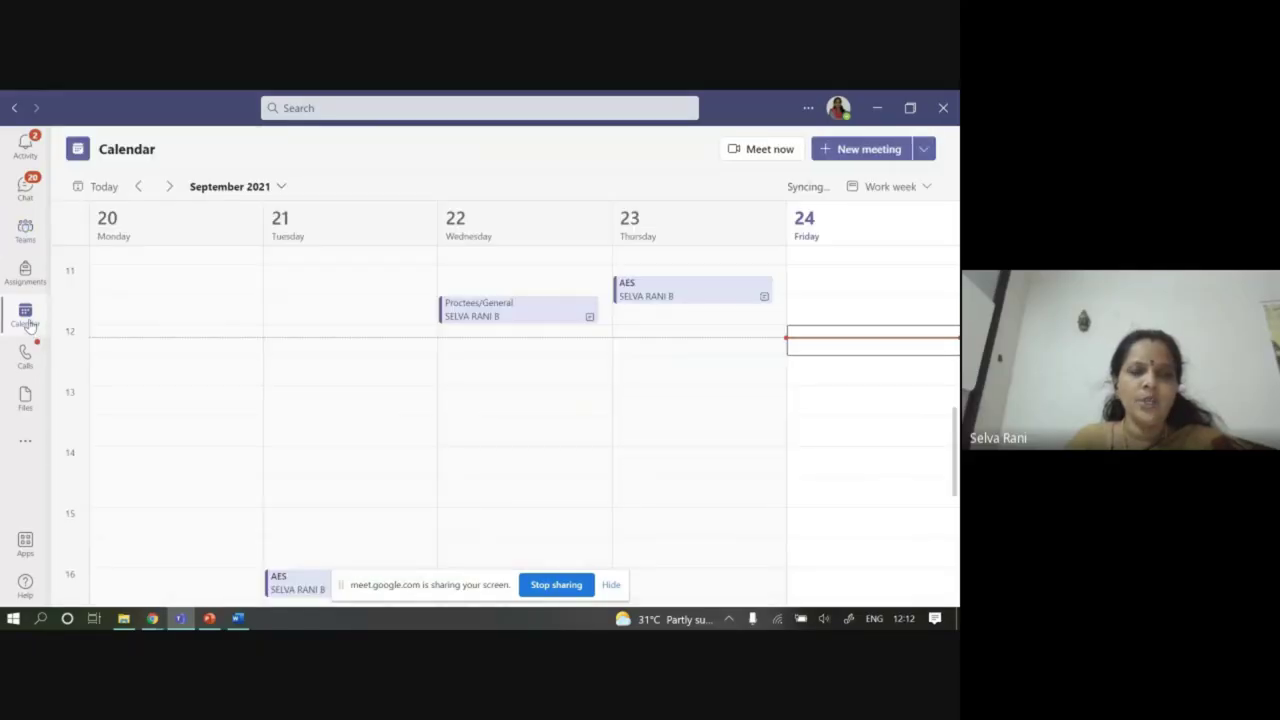
click(868, 149)
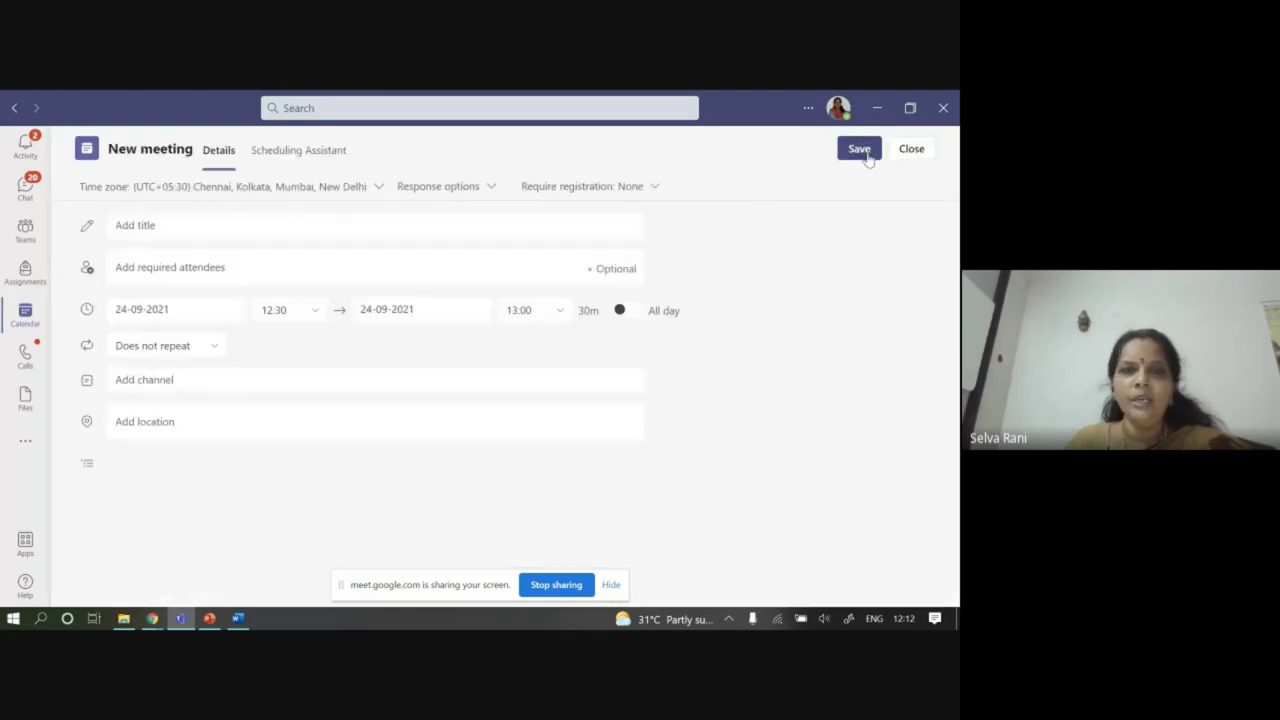
click(139, 230)
text(Demo)
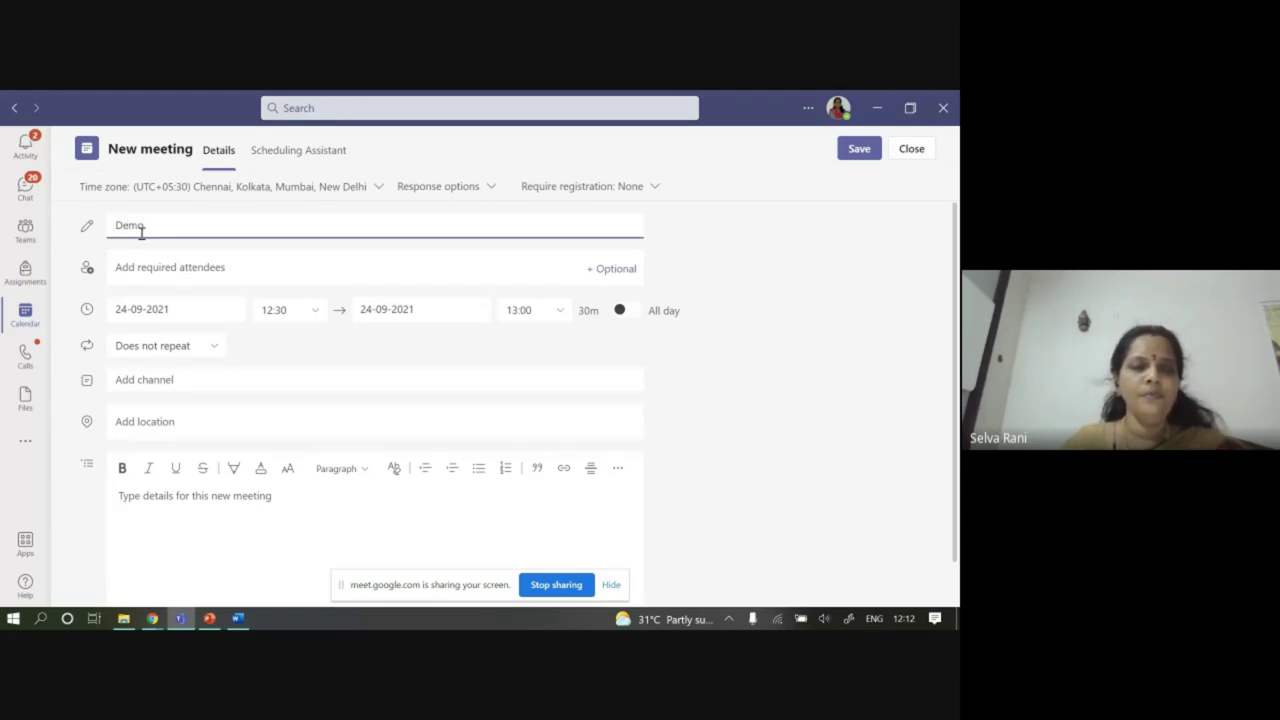
click(230, 310)
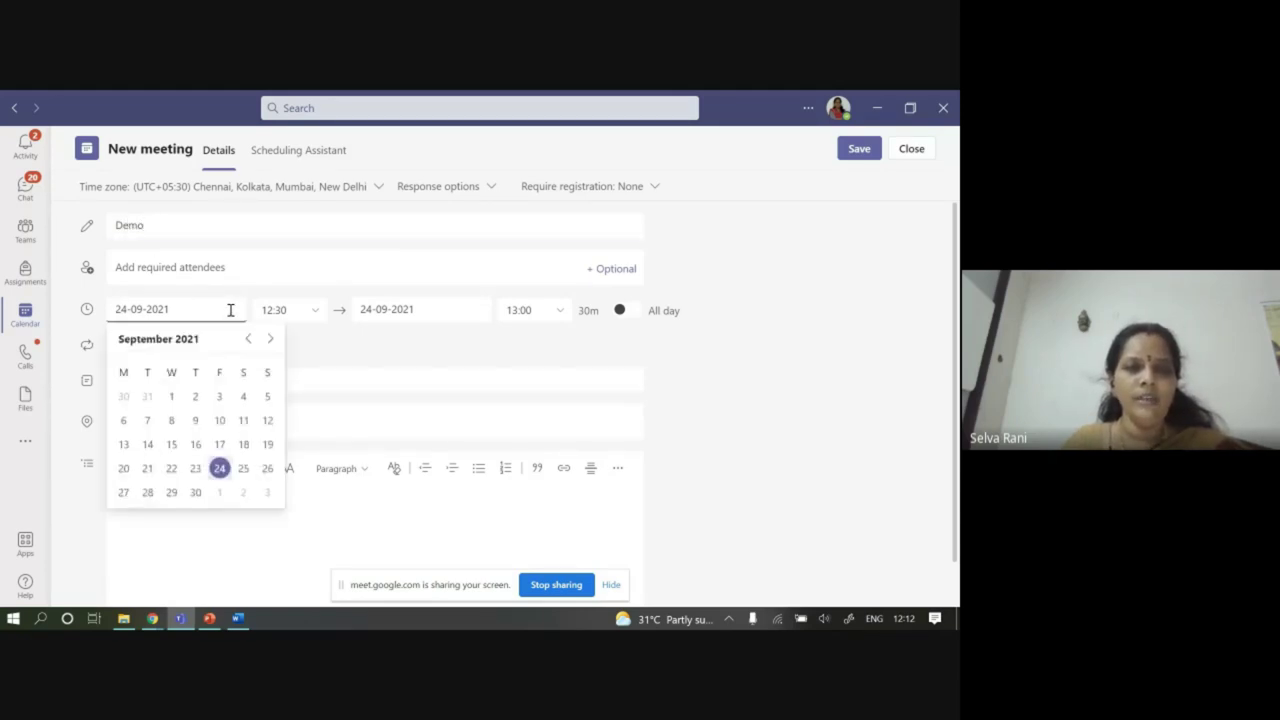
click(207, 308)
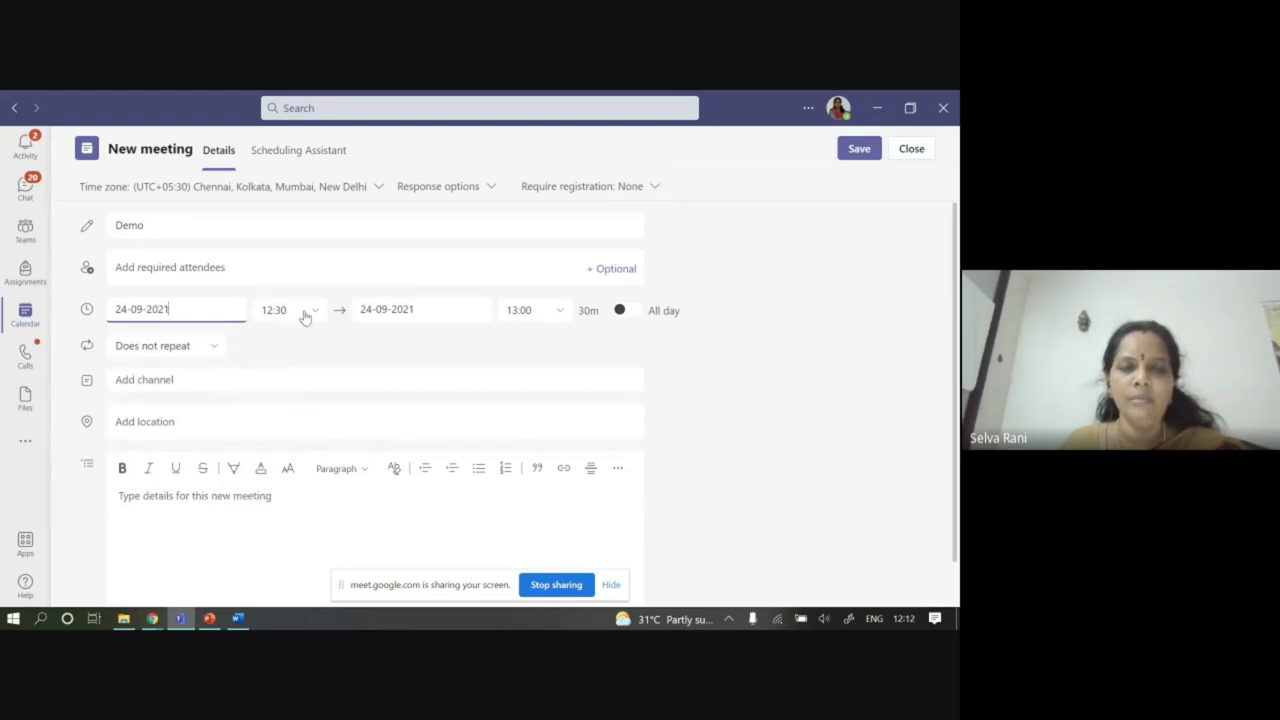
Choose the Theory channel of team Fall2021-22_SWE3002_ISS_E1+TE1 for the Demo meeting, and discard the unsaved meeting
click(202, 378)
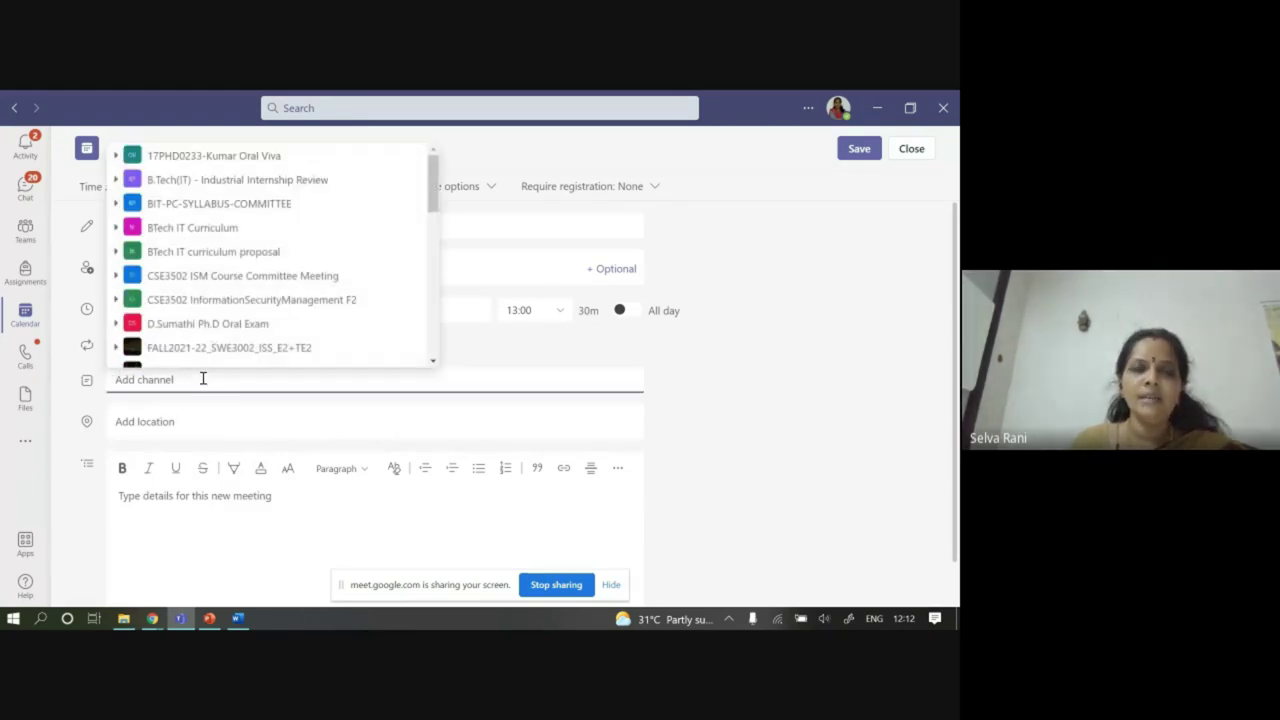
scroll(246, 318, down, 3)
click(265, 224)
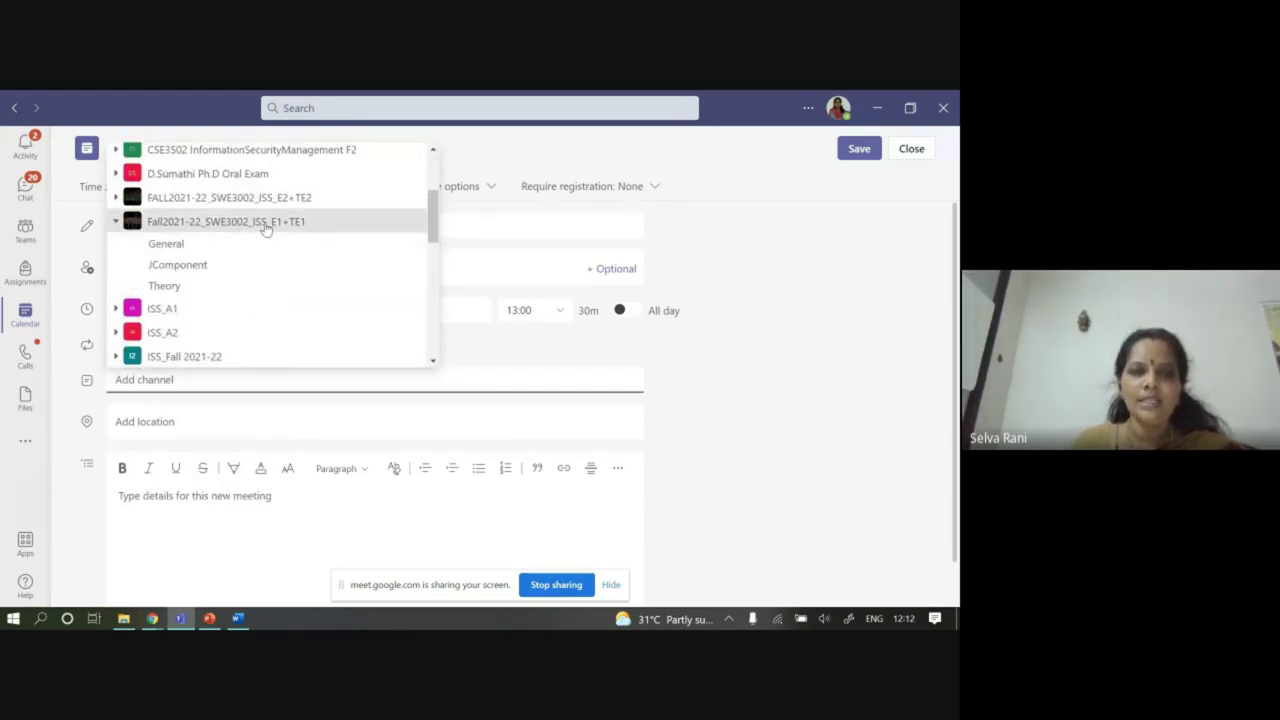
click(198, 289)
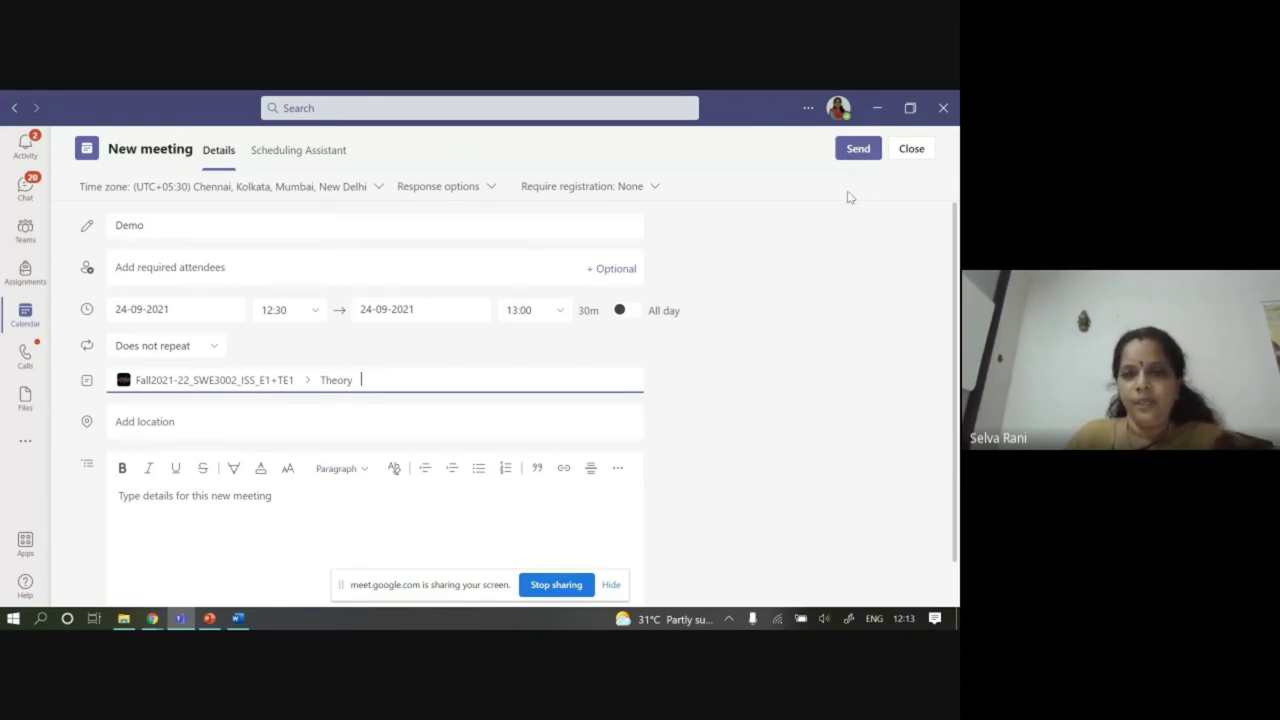
click(918, 148)
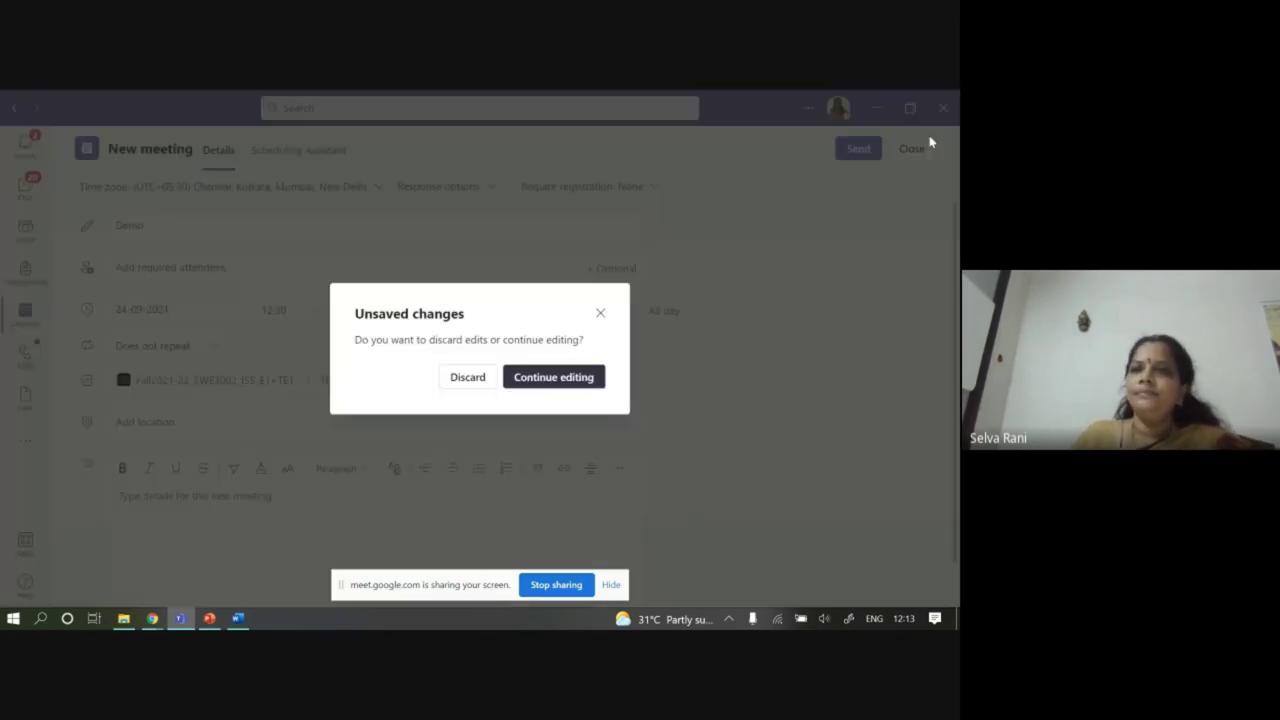
click(472, 384)
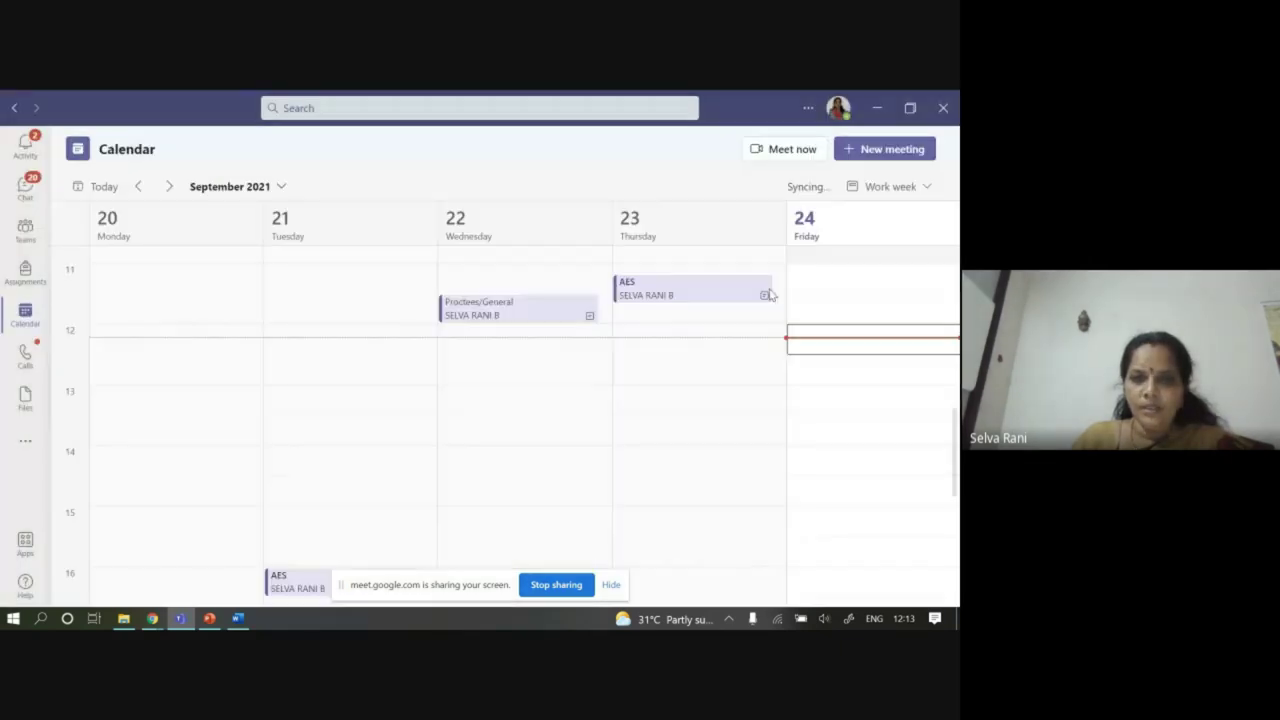
Switch to Chrome, open a new quiz form from g.co/createaquiz, and close the older untitled form
click(874, 108)
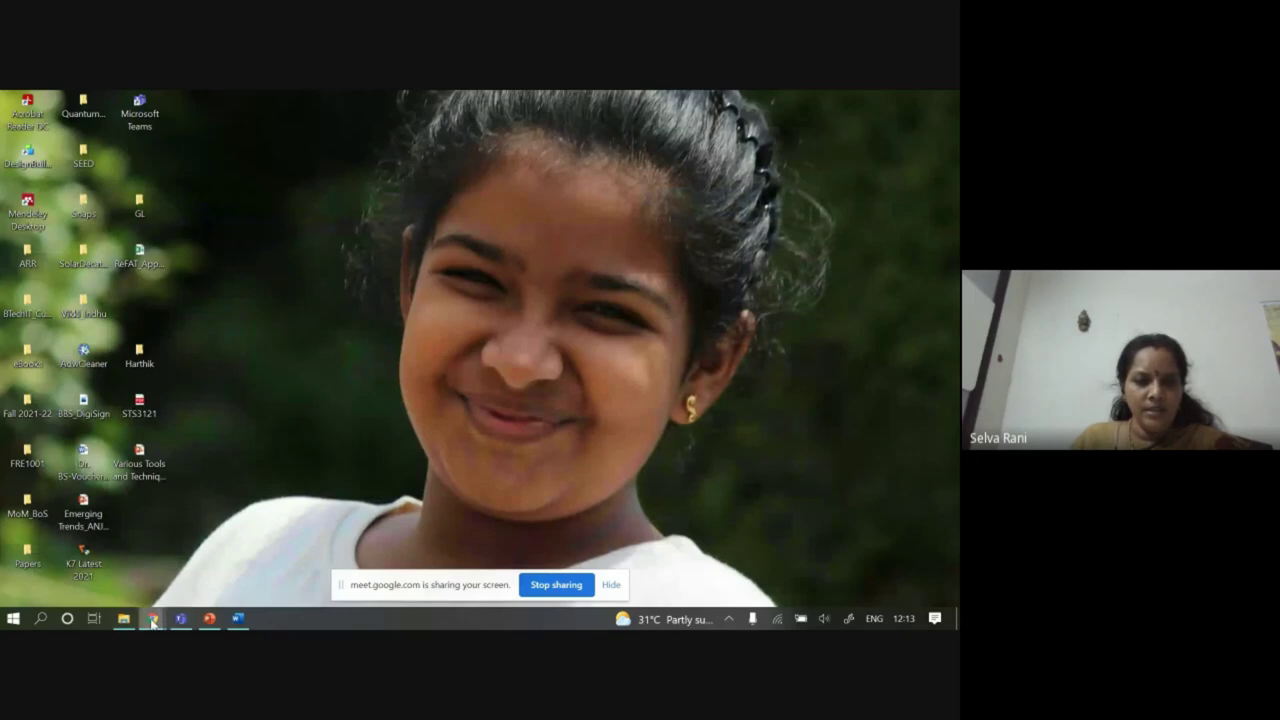
mouse_move(152, 620)
click(70, 565)
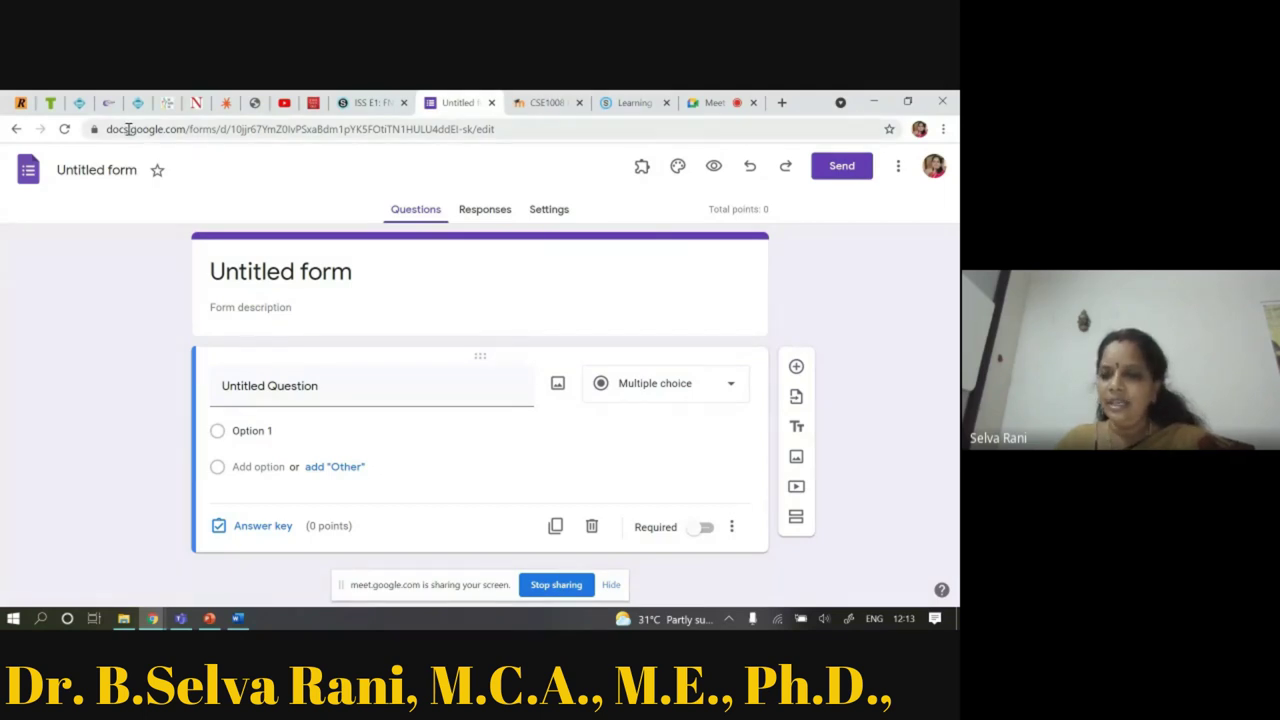
click(781, 103)
text(g.c)
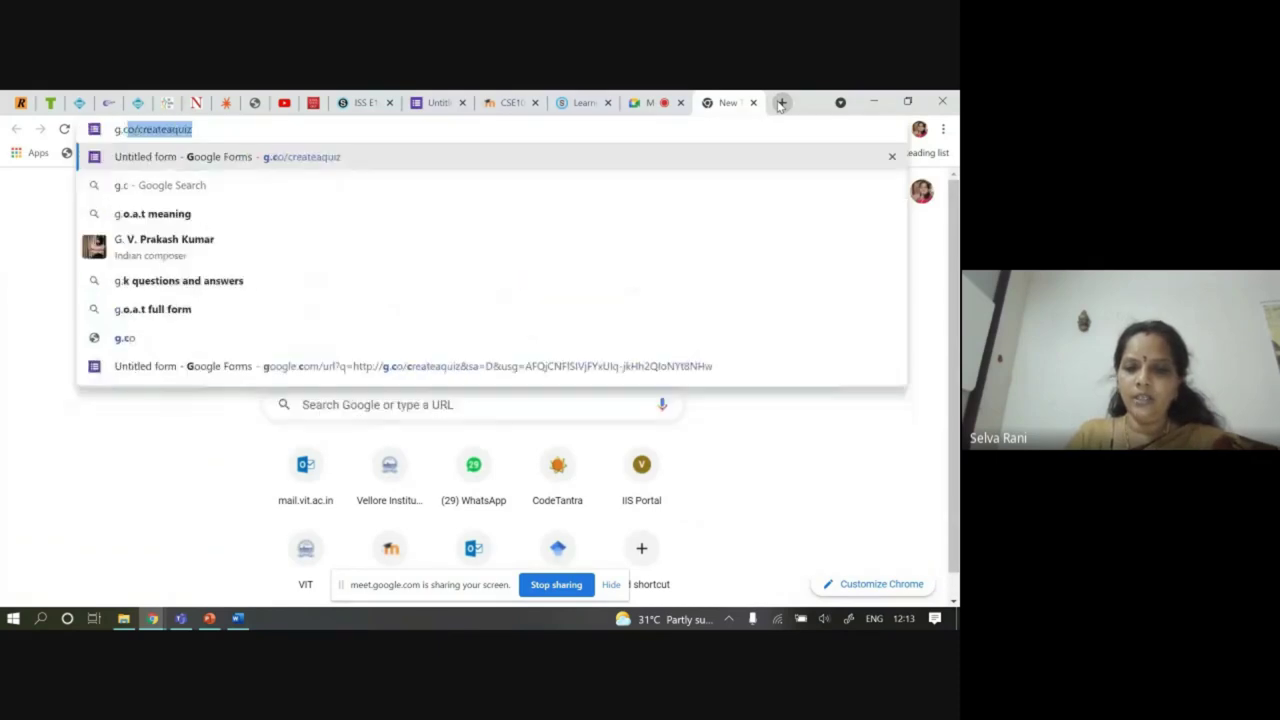
text(o/createa)
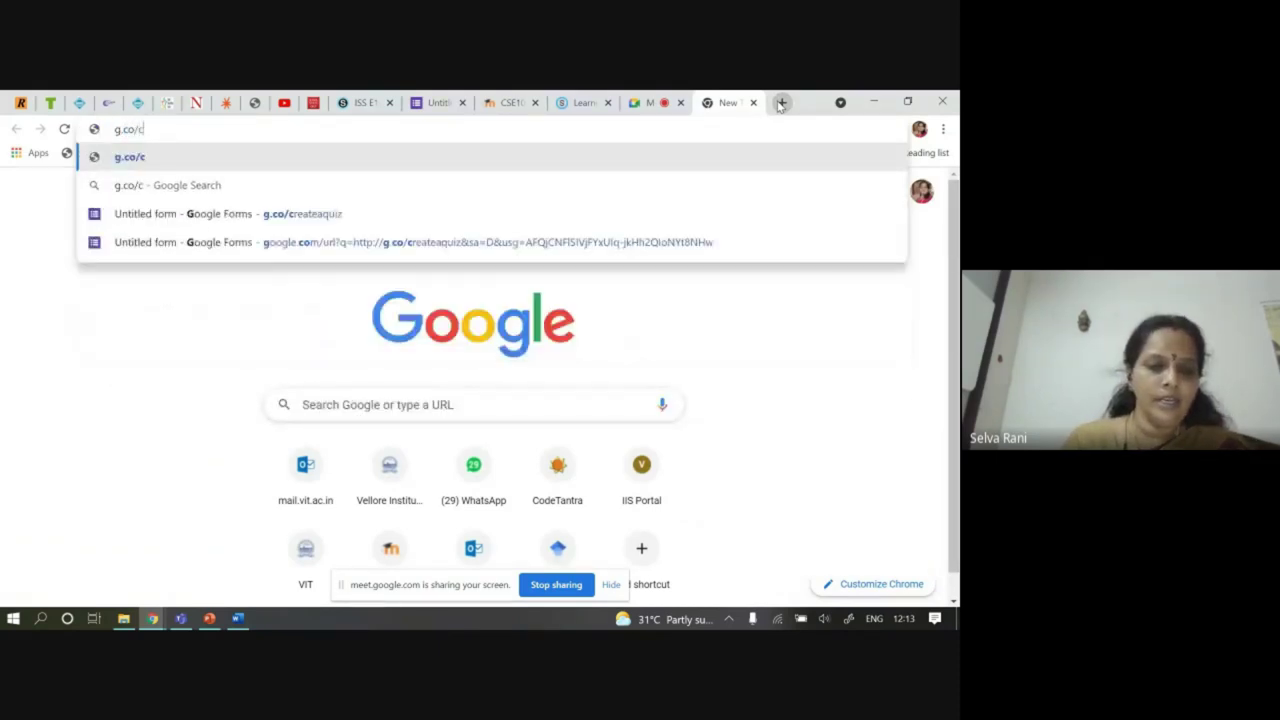
key(Return)
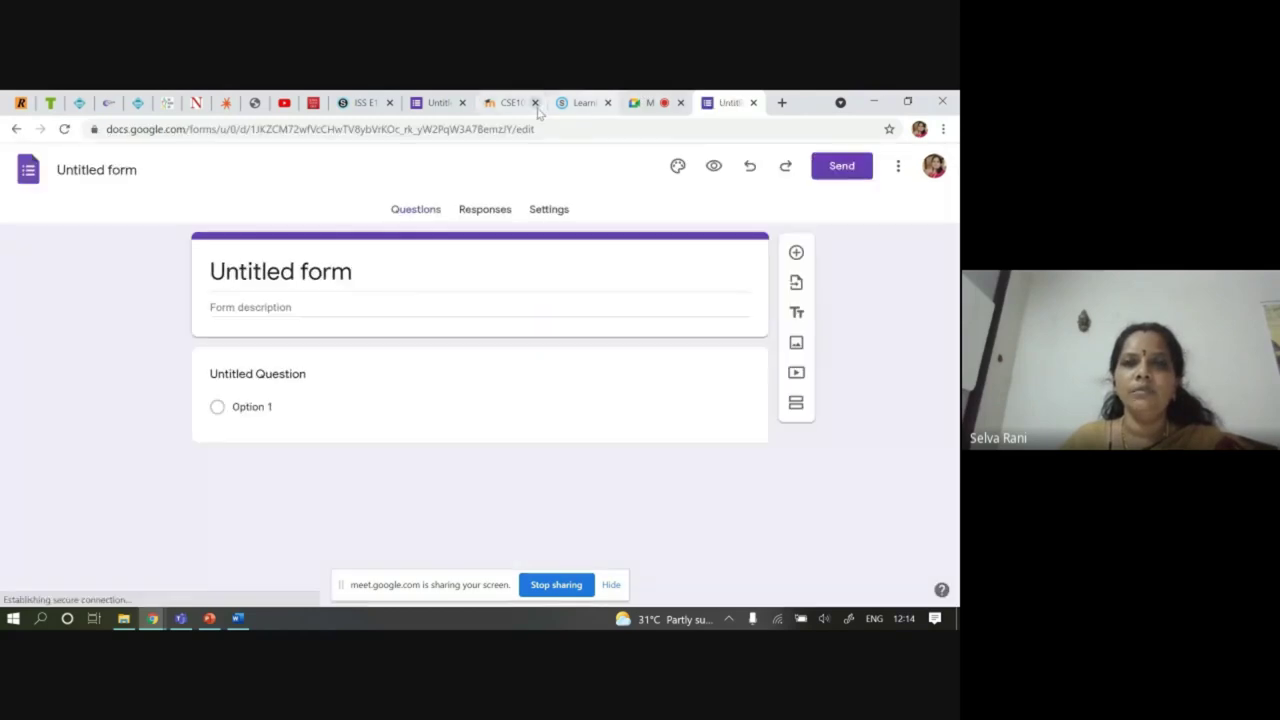
click(462, 102)
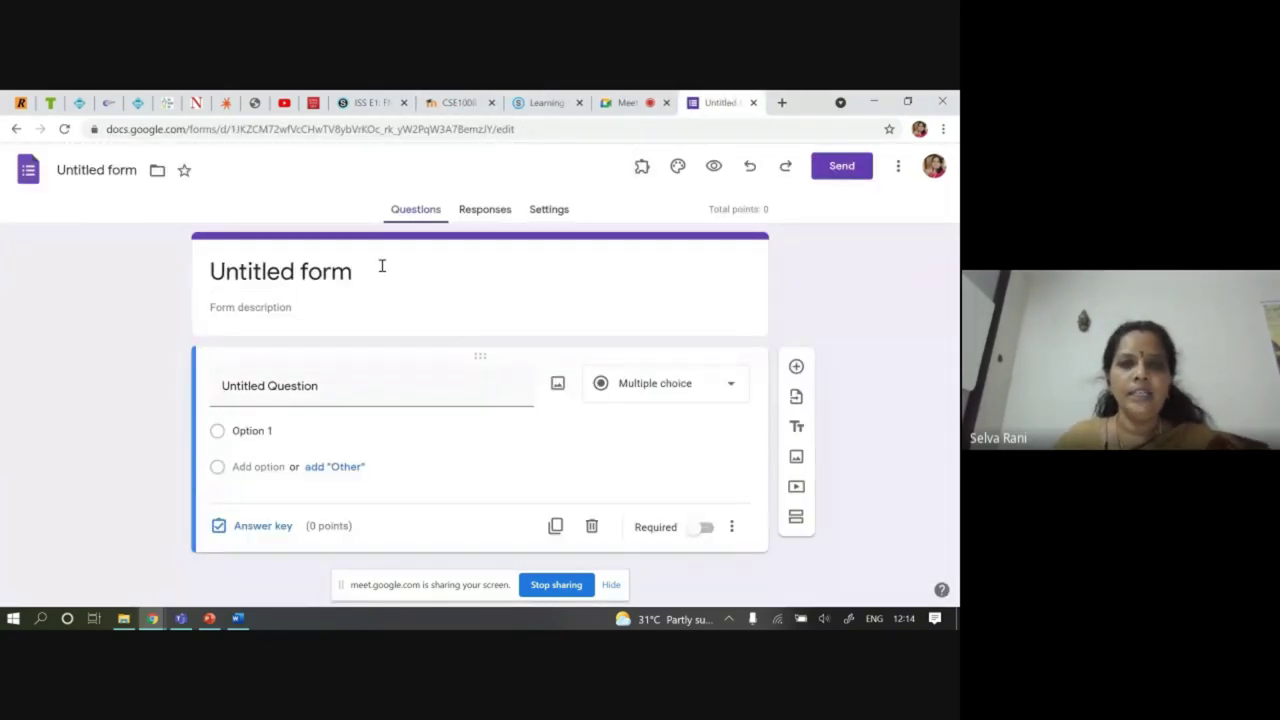
Replace the form's title with "Demo"
click(302, 271)
key(Right)
key(Right)
key(Right)
key(Right)
key(Right)
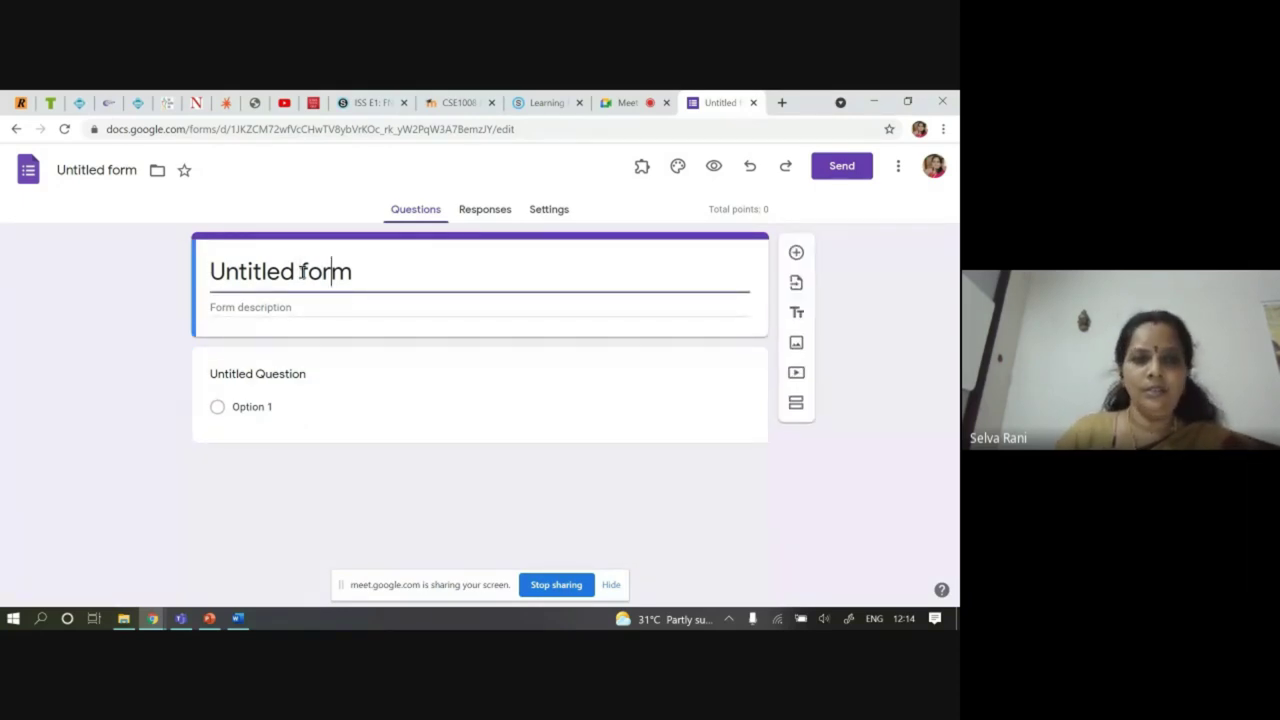
key(BackSpace)
key(BackSpace)
key(BackSpace)
key(BackSpace)
key(BackSpace)
key(BackSpace)
key(BackSpace)
key(BackSpace)
key(BackSpace)
key(BackSpace)
key(BackSpace)
key(BackSpace)
key(BackSpace)
text(Demo)
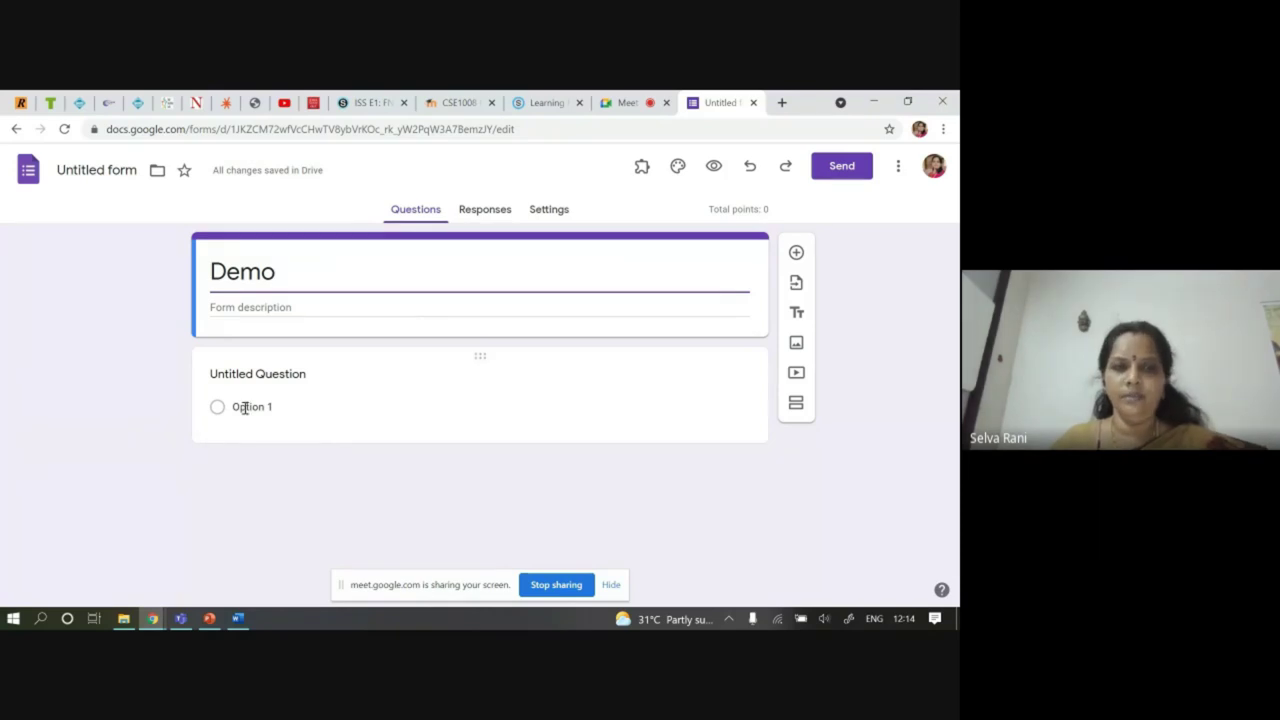
Set the first question's text to "Which are substitution ciphers?"
click(293, 374)
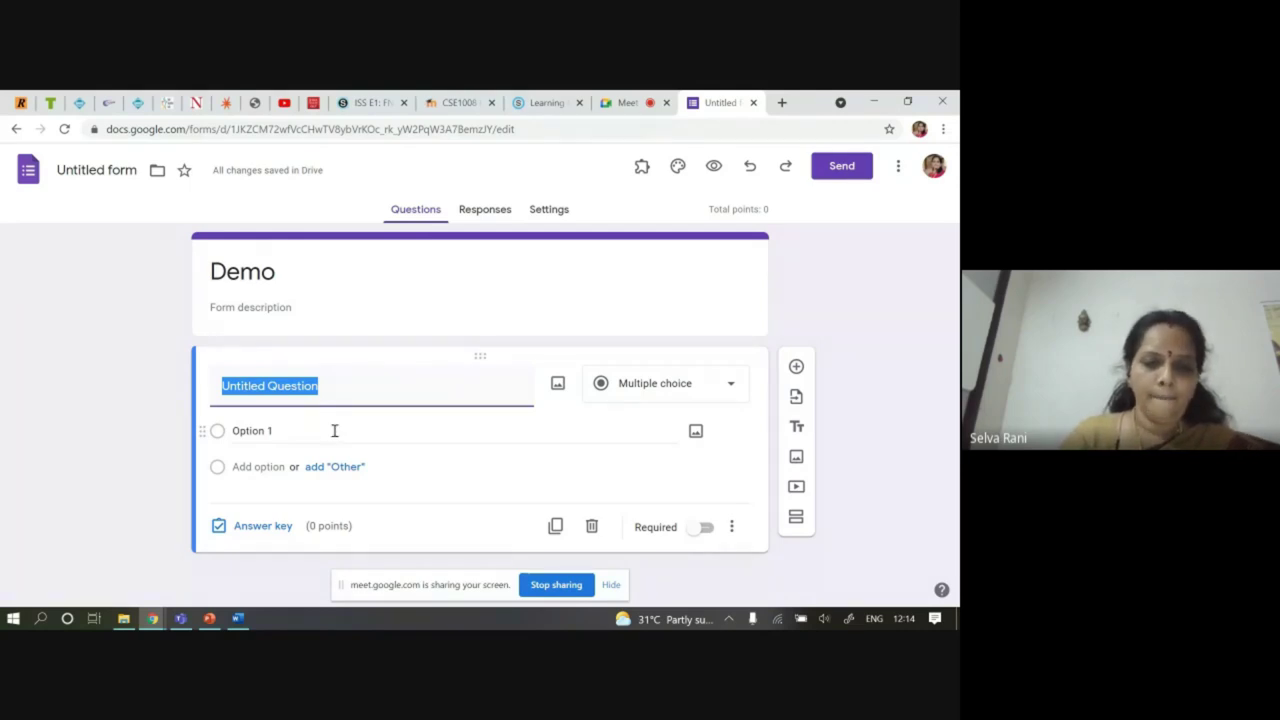
text(Which)
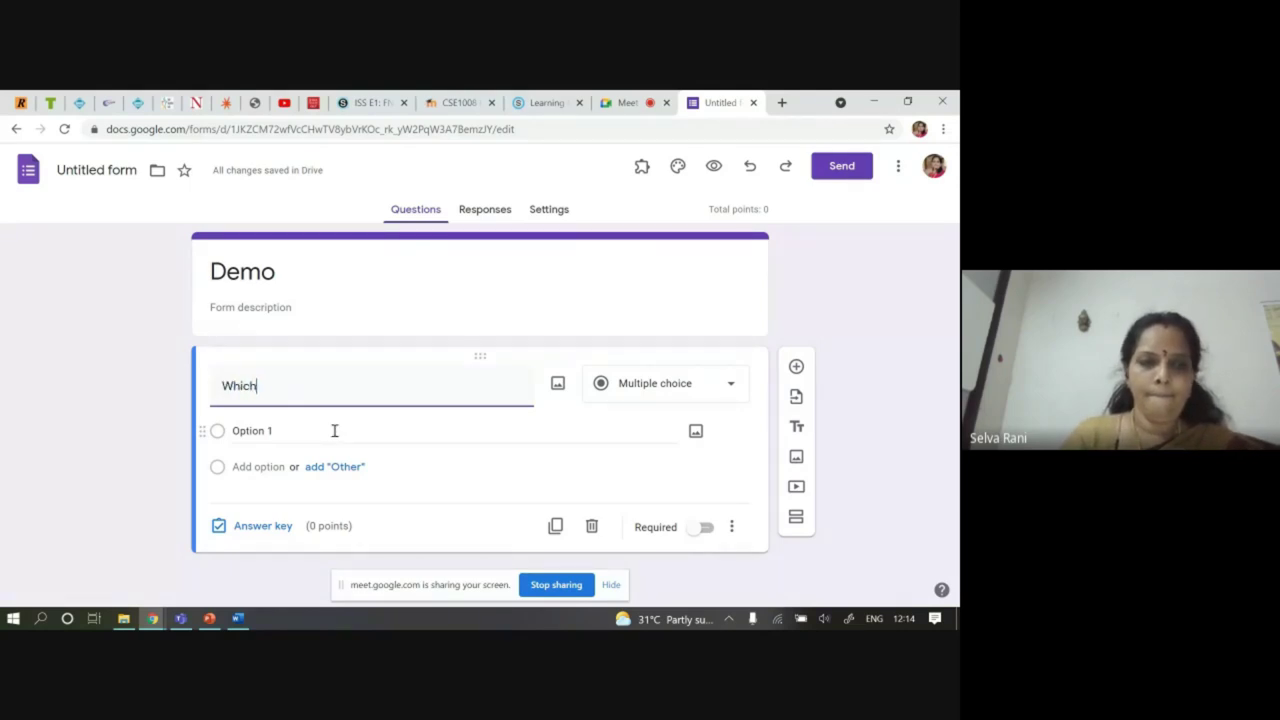
text( as)
key(BackSpace)
text(re )
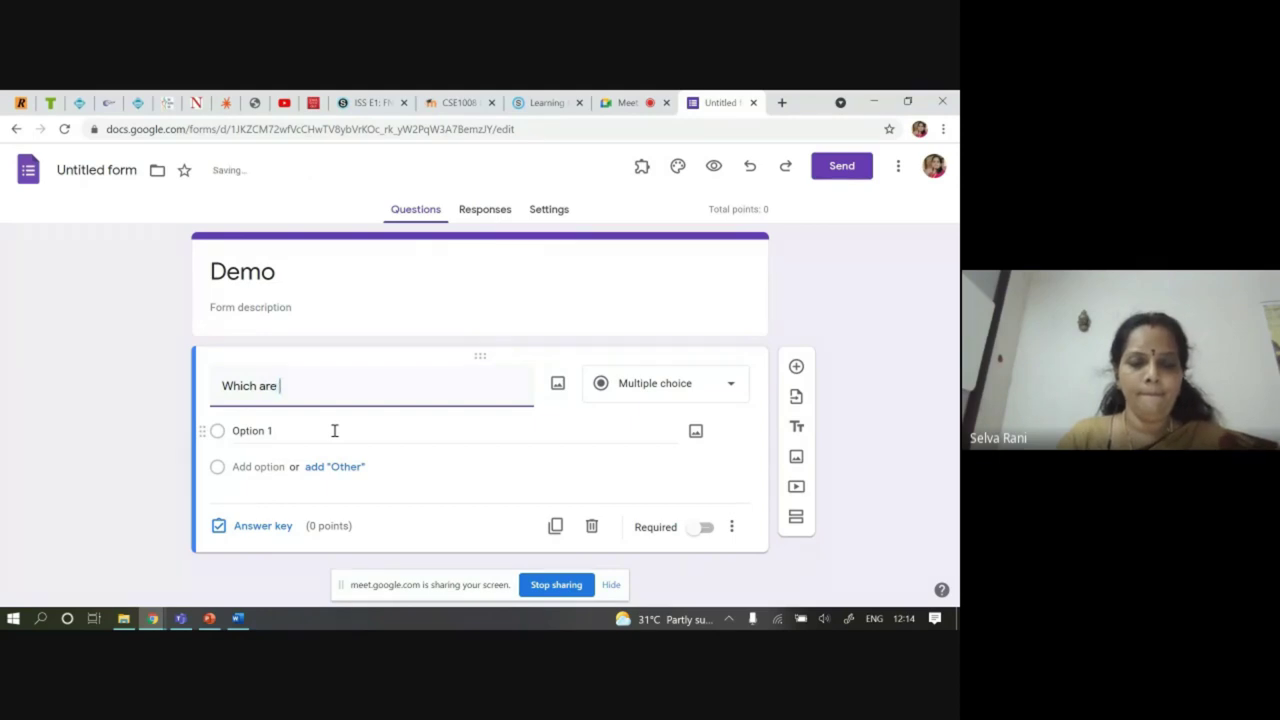
text(substitu)
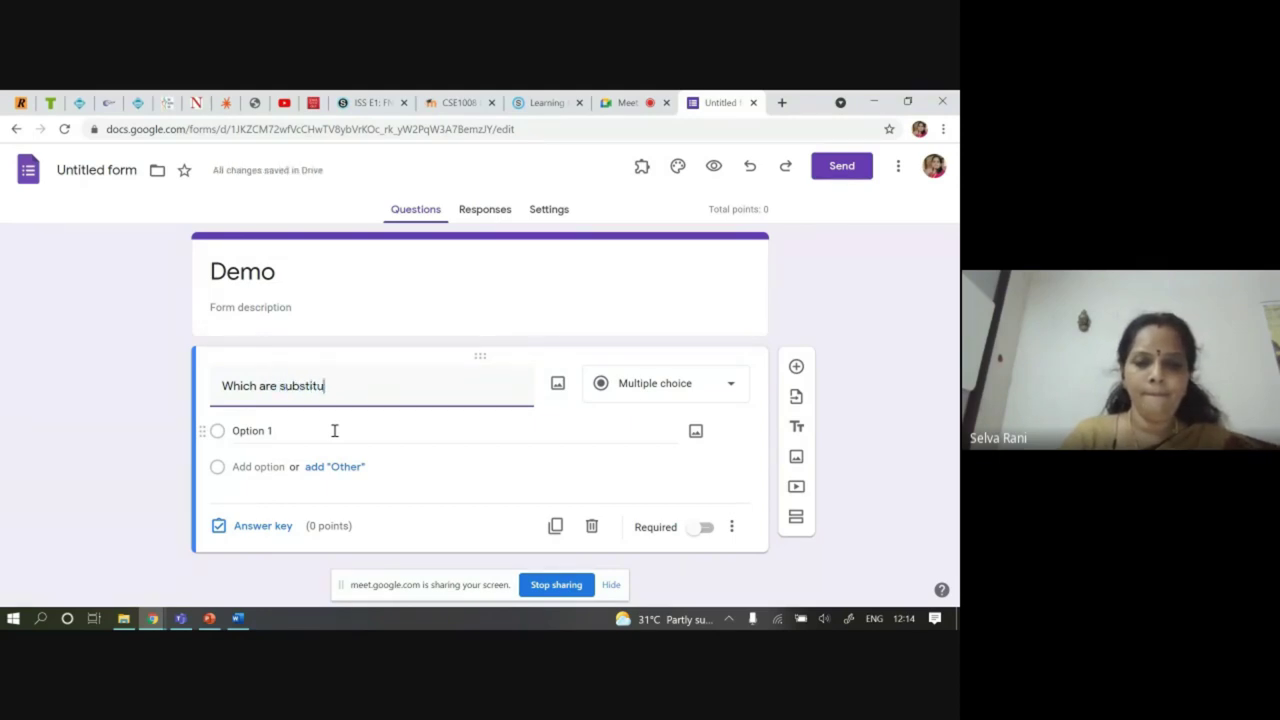
text(tion cipher )
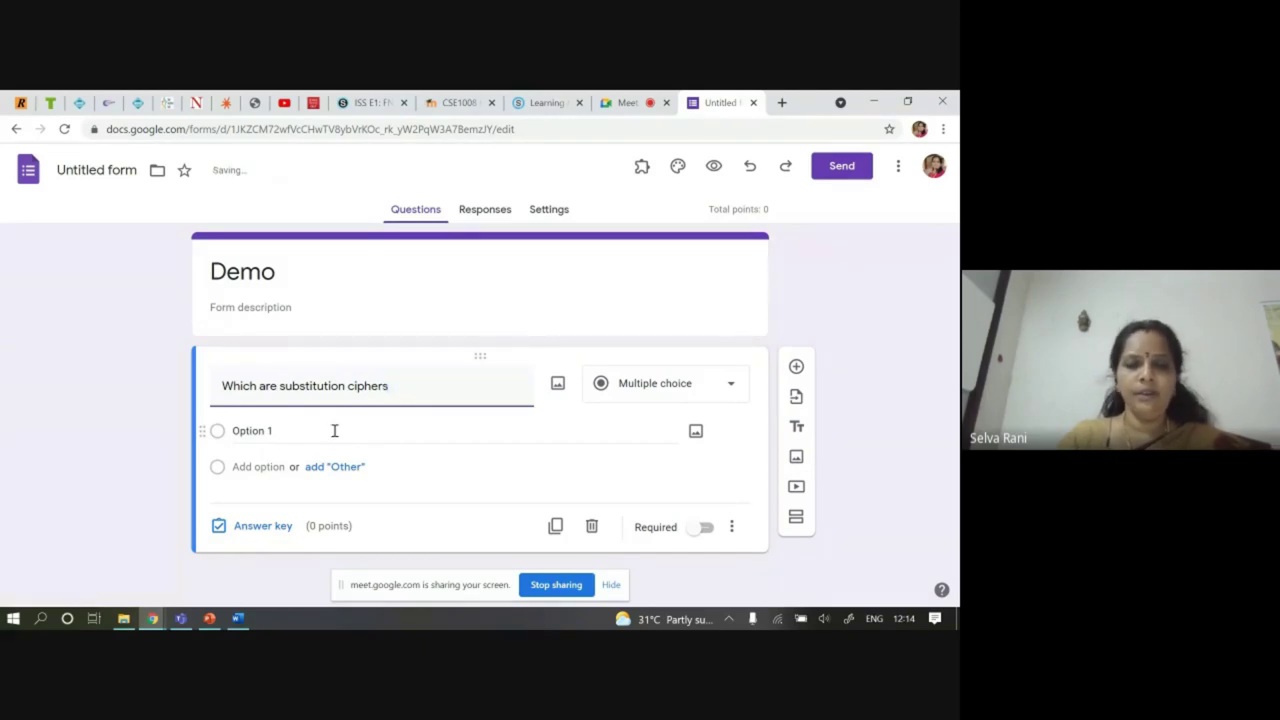
text(?)
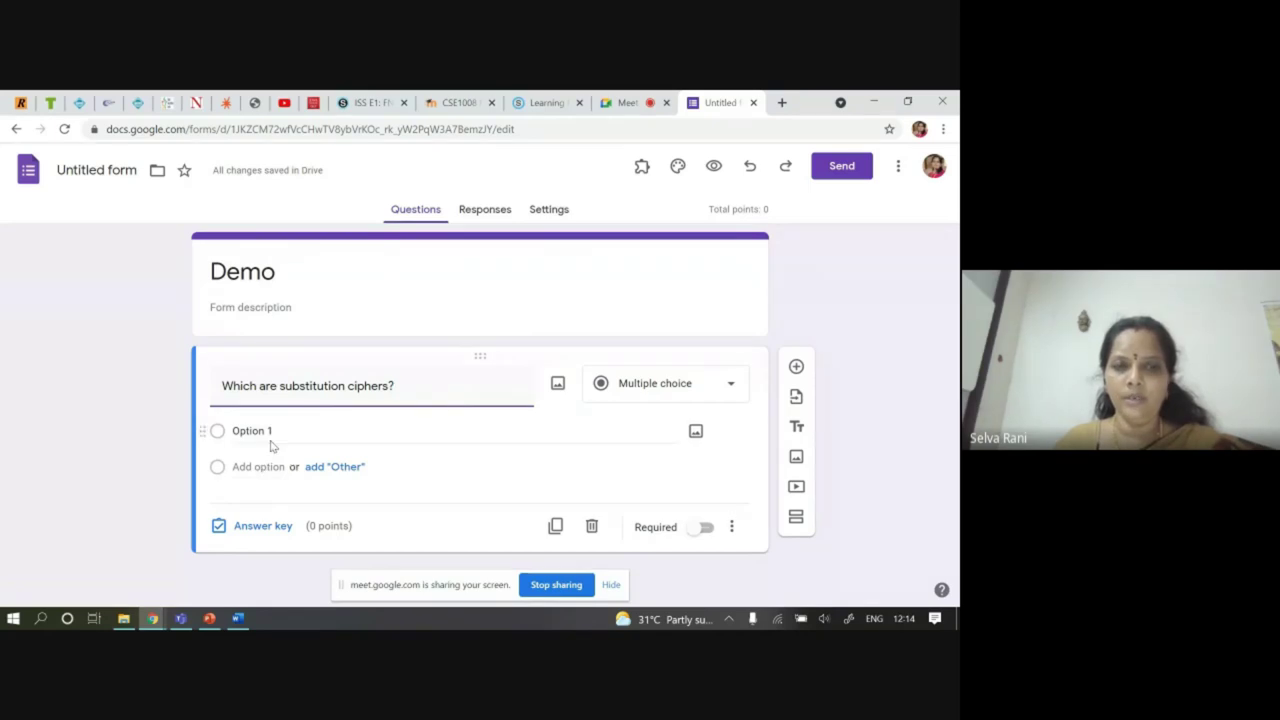
Fill in the answer options Caesar, Plyfait, Vigenere and None for the substitution ciphers question
click(272, 432)
text(Caesar)
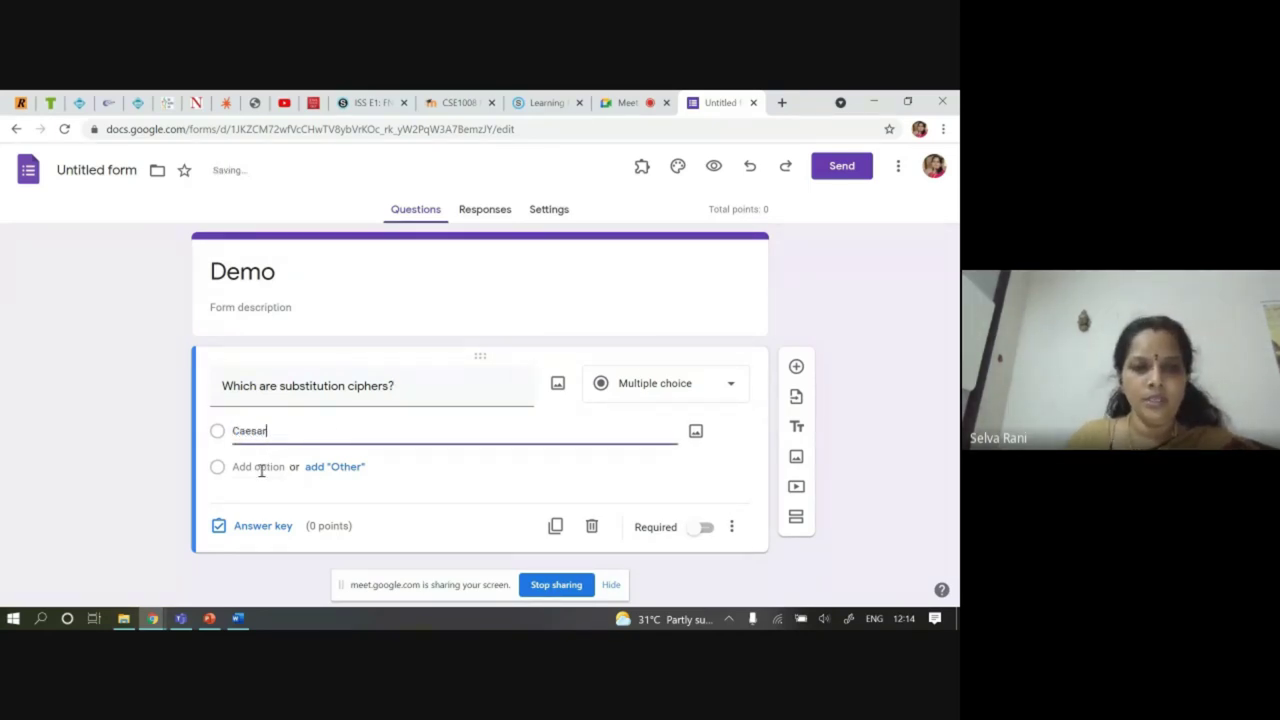
click(259, 466)
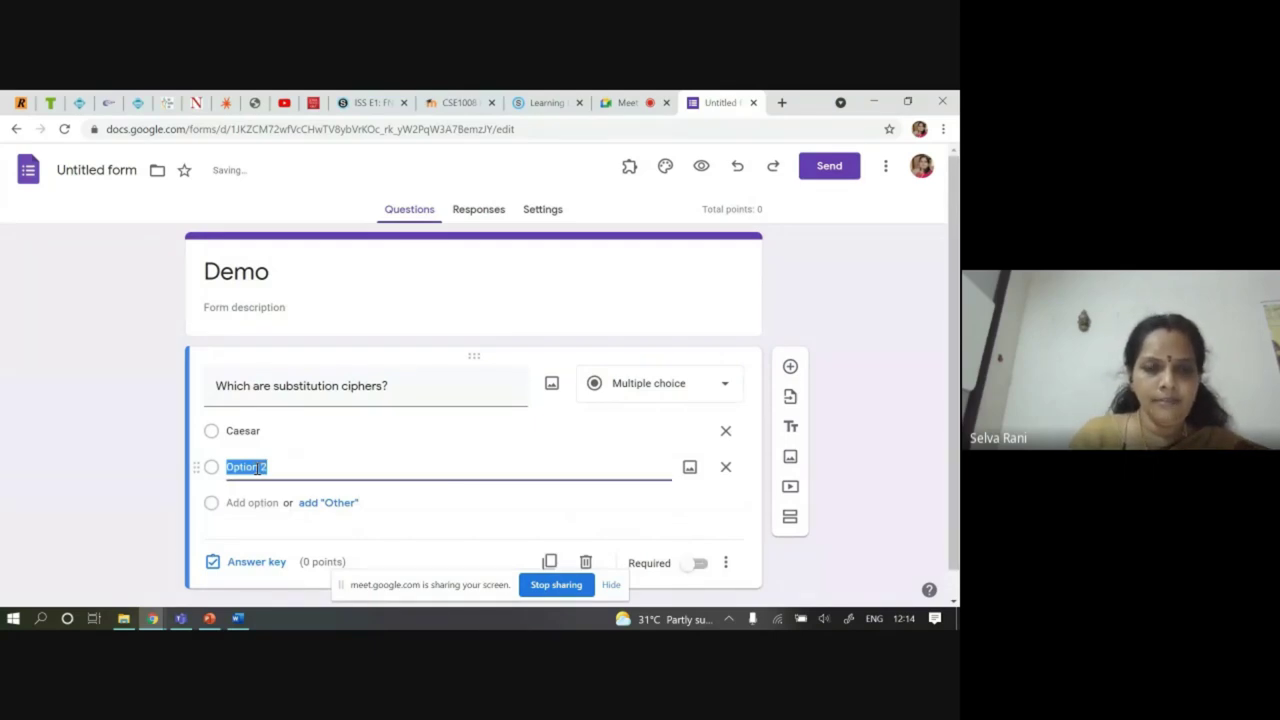
text(Plyfait)
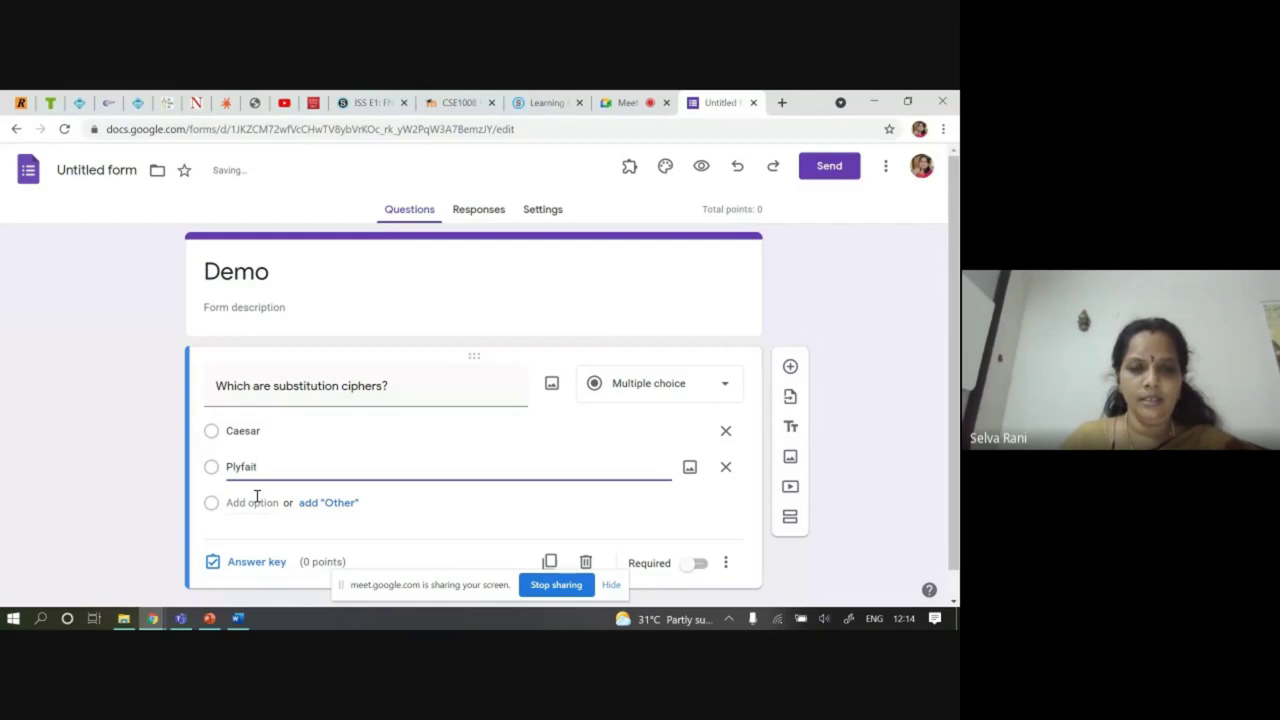
click(255, 501)
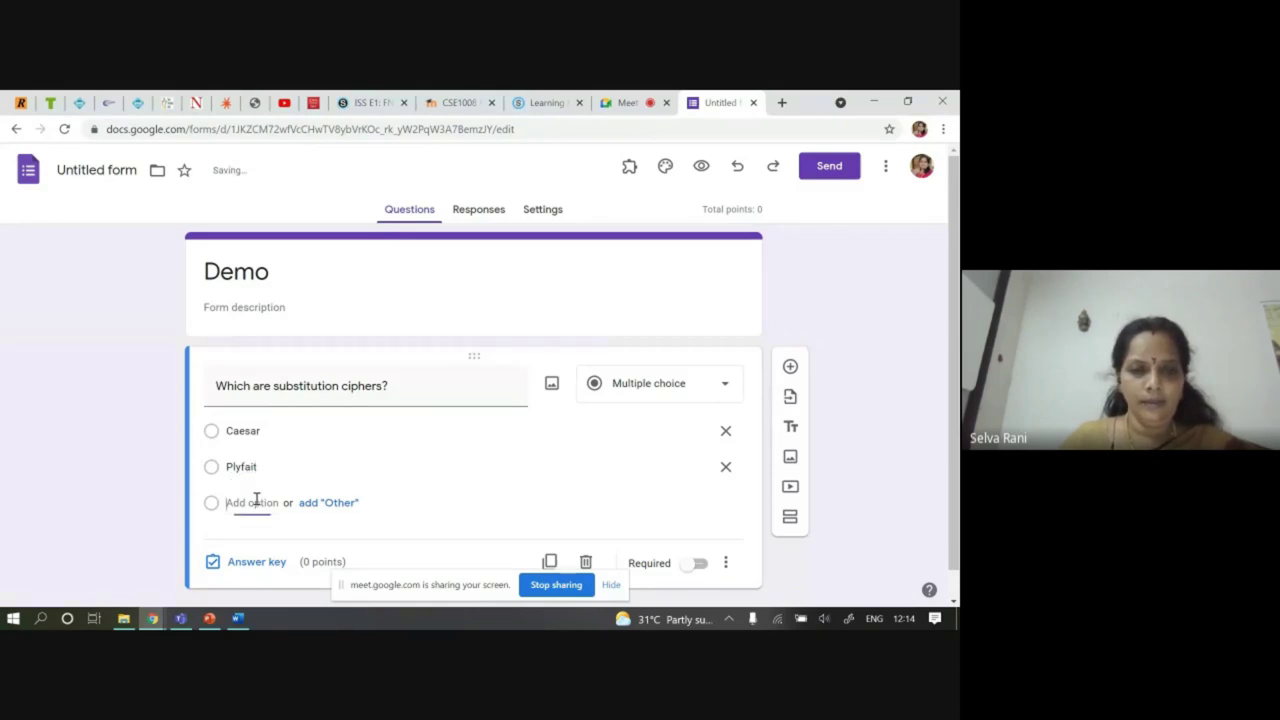
text(Vigenere)
click(256, 538)
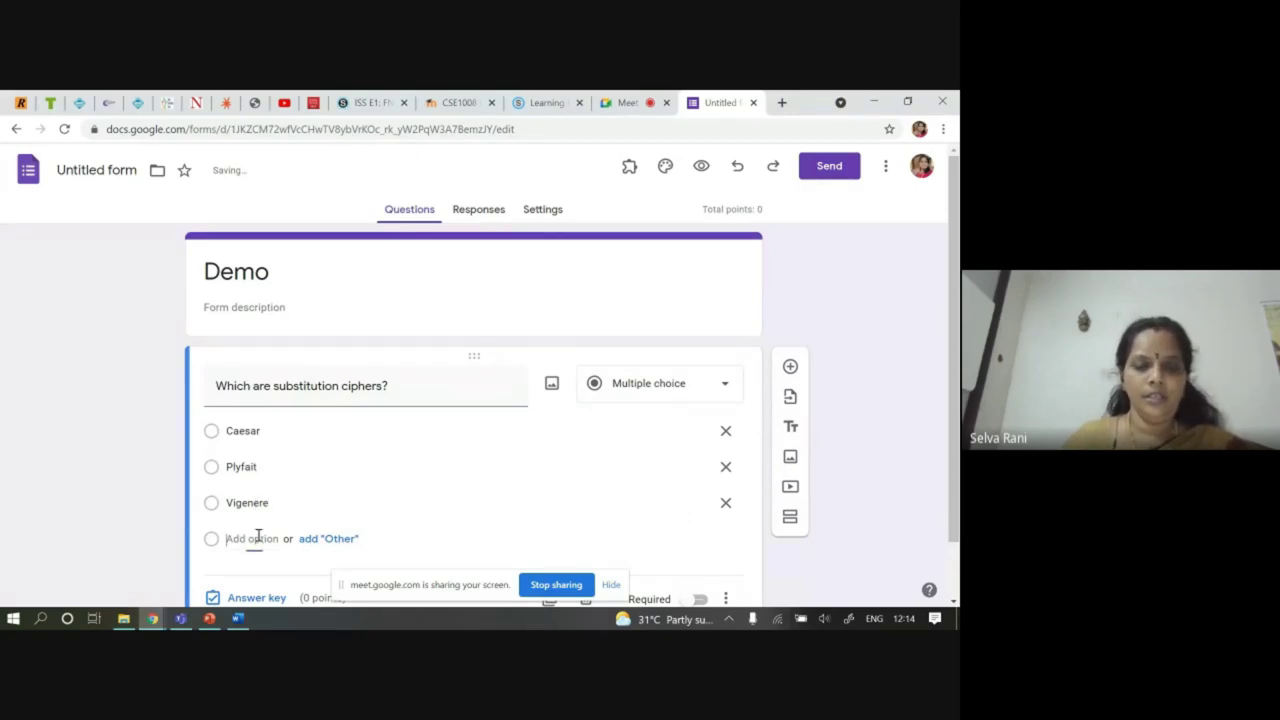
text(None)
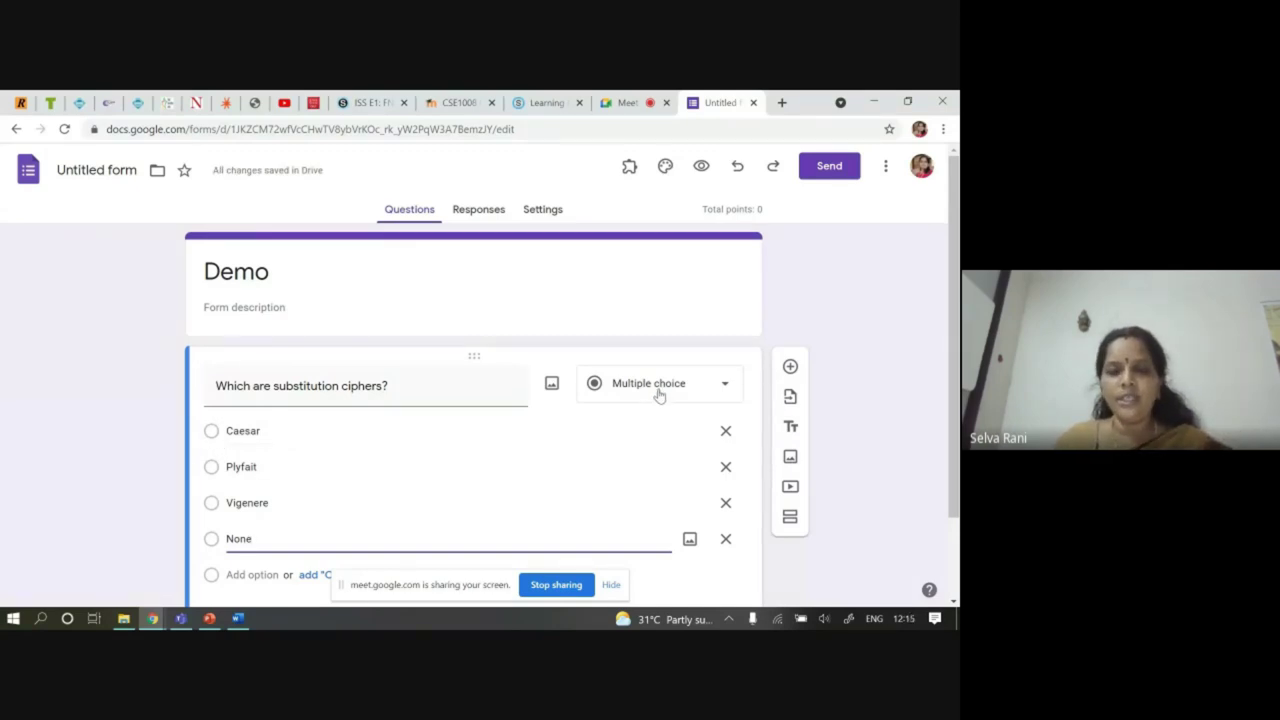
Change the substitution ciphers question to the Checkboxes type and look over the other available question types
scroll(490, 440, down, 2)
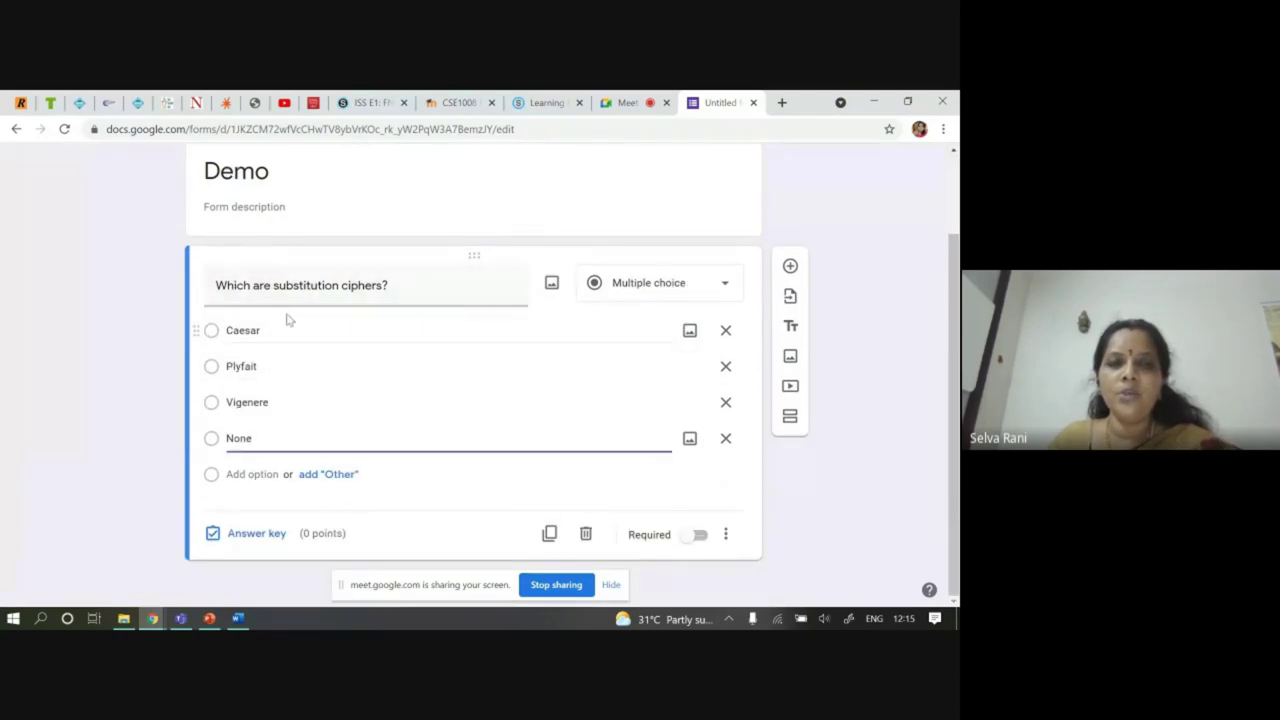
click(647, 290)
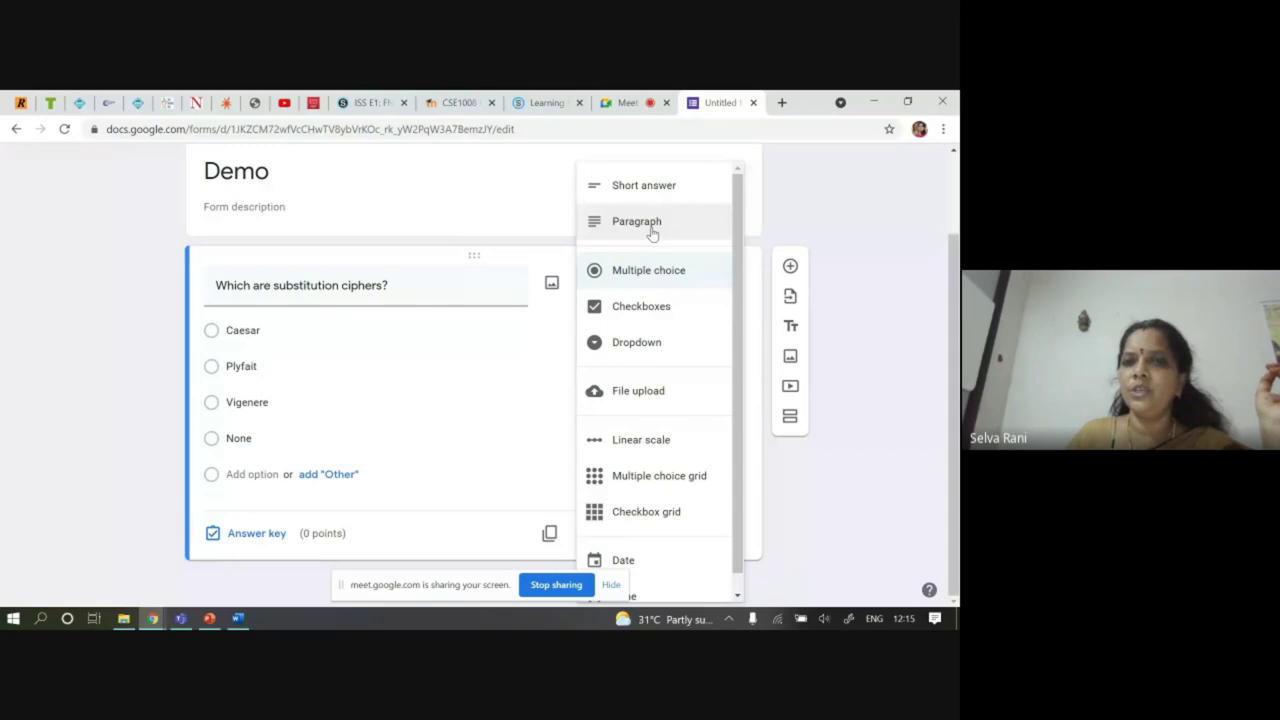
click(634, 305)
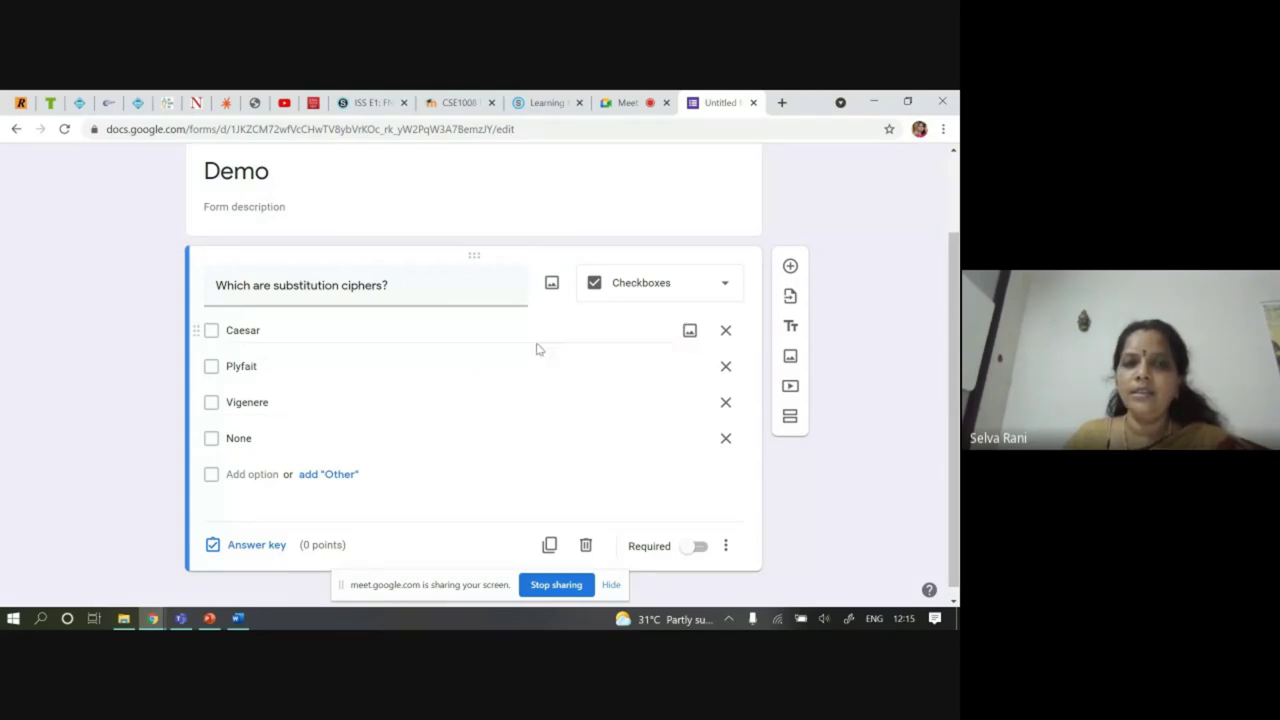
click(631, 290)
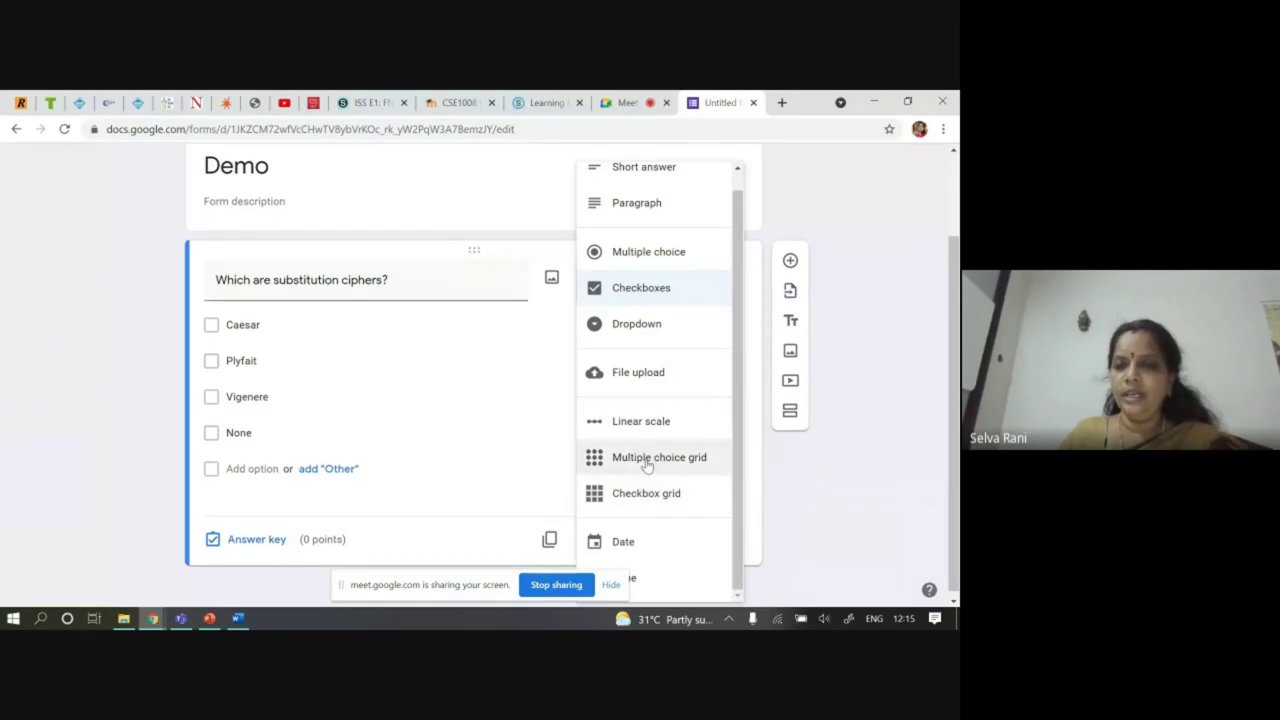
scroll(632, 505, down, 1)
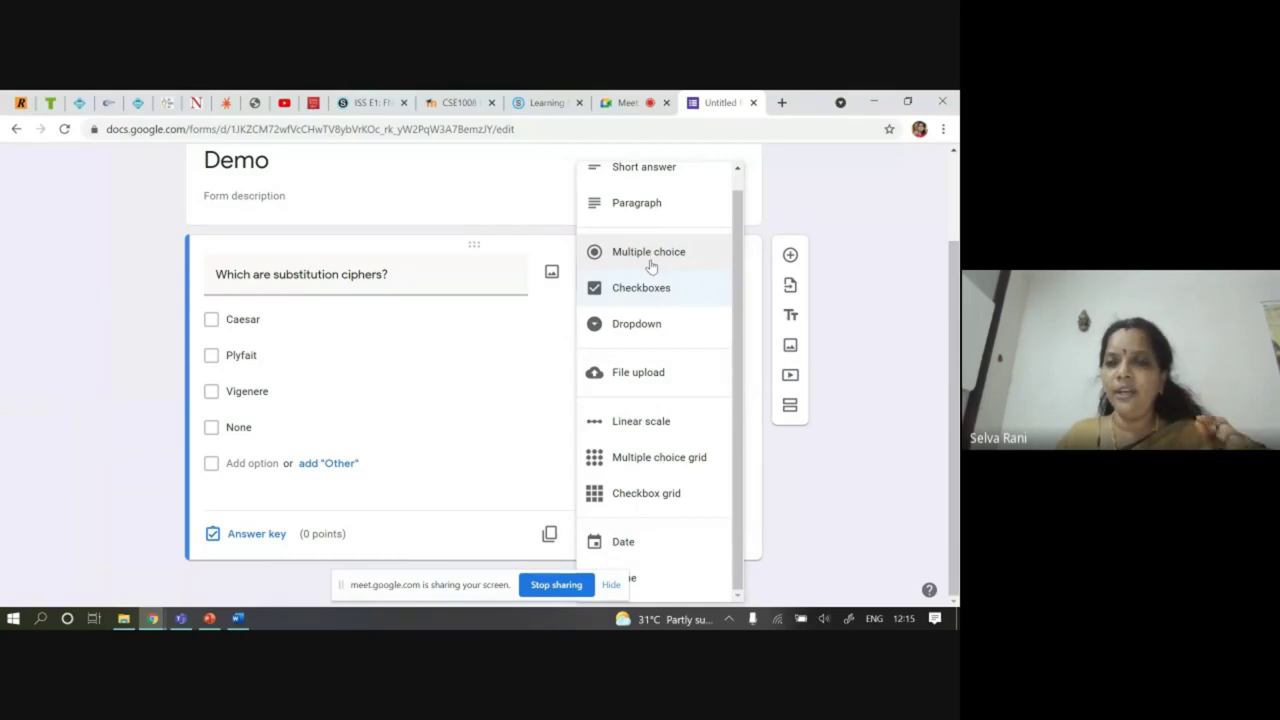
click(403, 282)
click(444, 284)
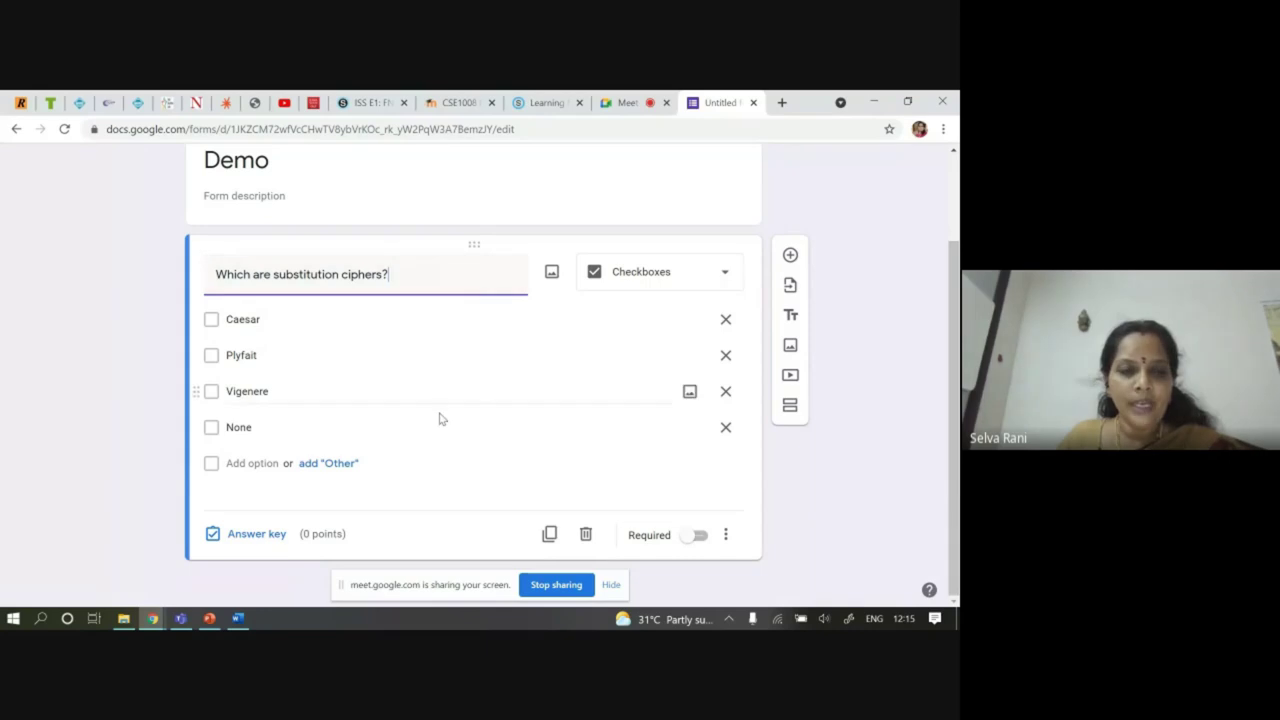
In the question's answer key, mark Caesar, Plyfait and Vigenere as the correct answers
click(256, 535)
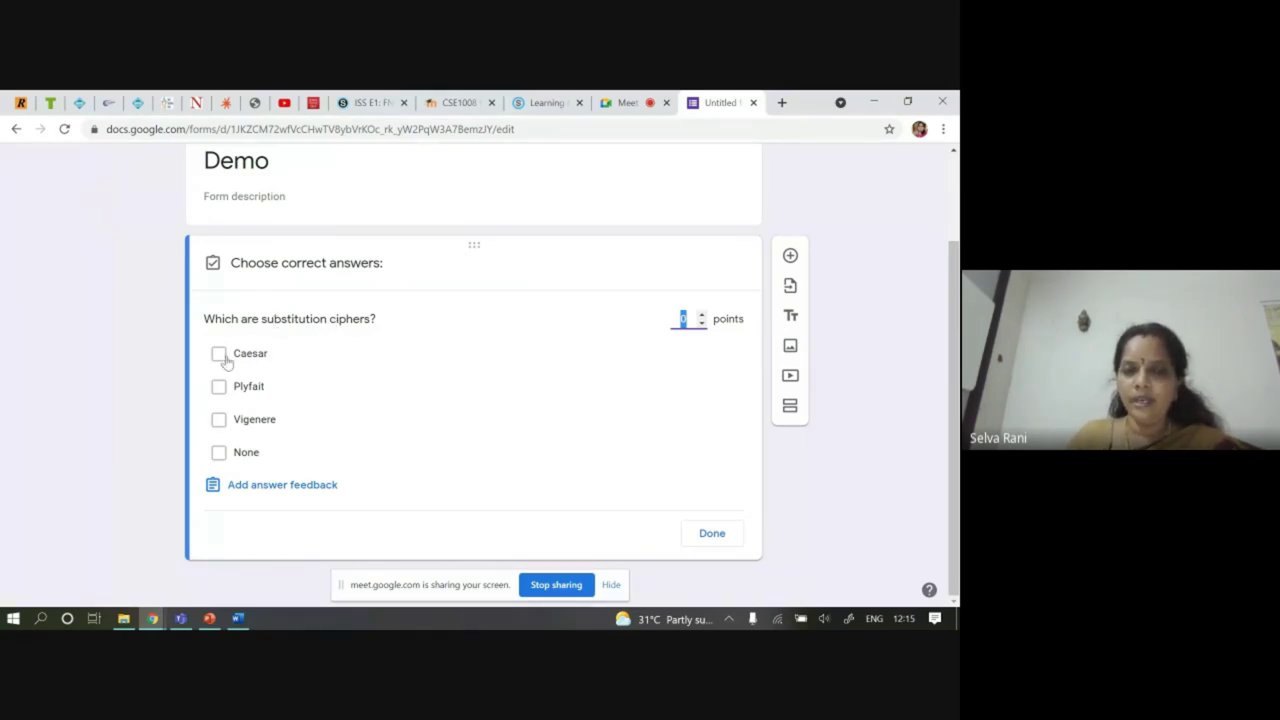
click(222, 387)
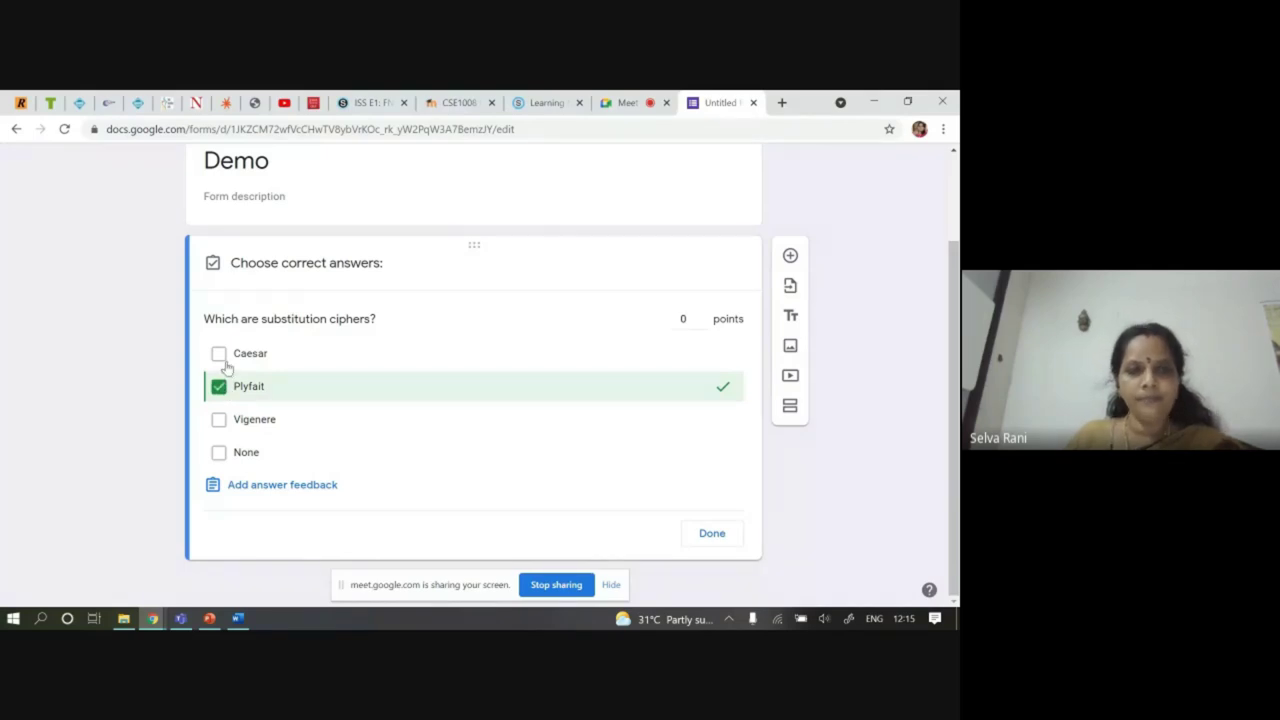
click(220, 355)
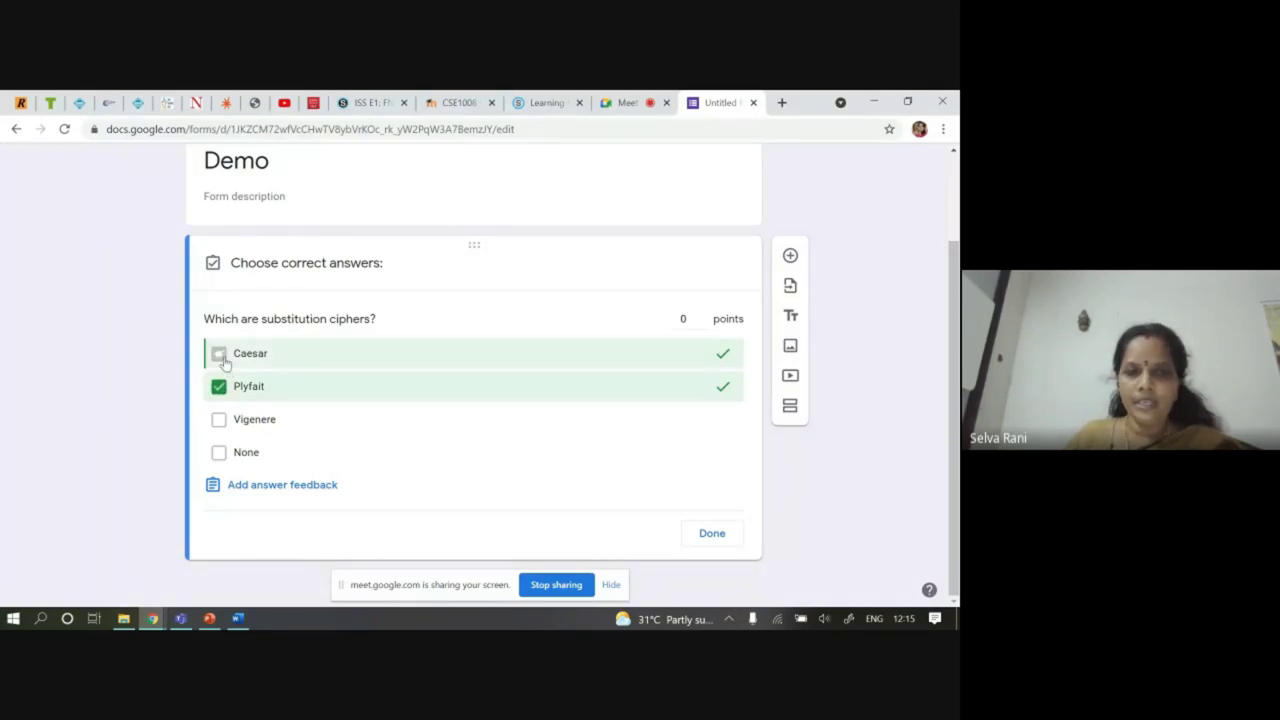
click(220, 424)
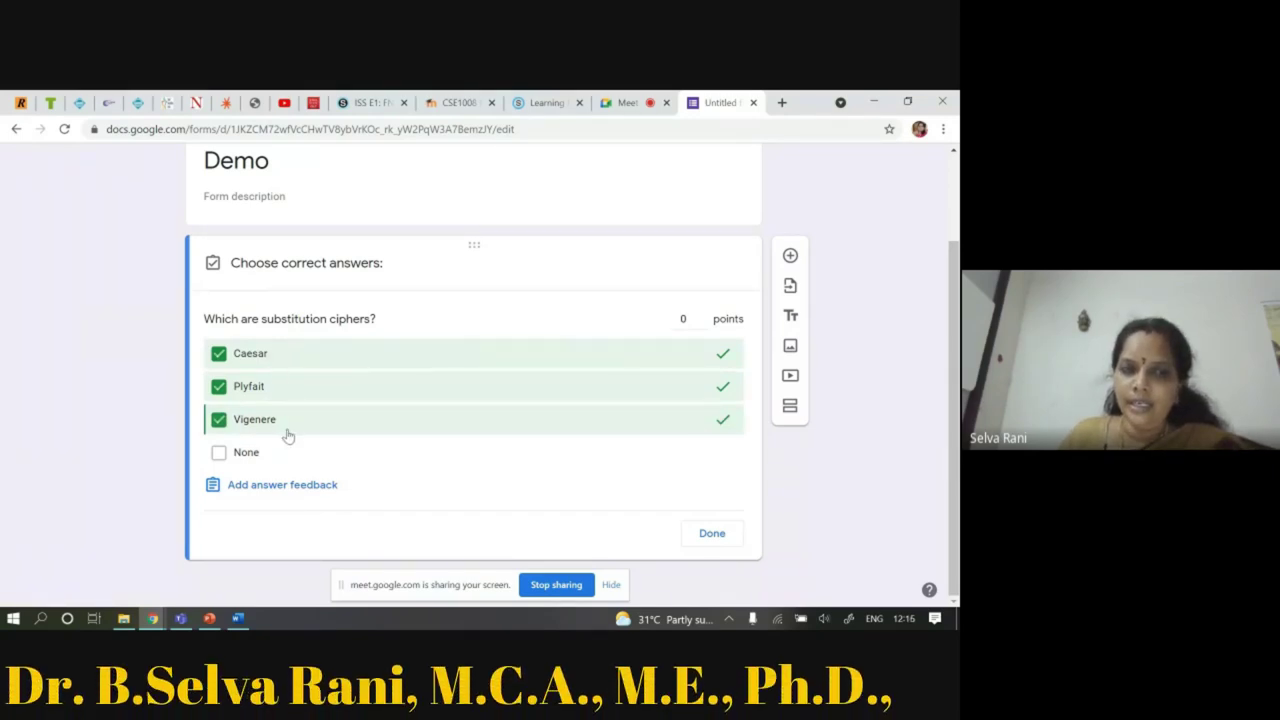
Set the substitution ciphers question to 1 point, finish its answer key, and make the question required
click(689, 319)
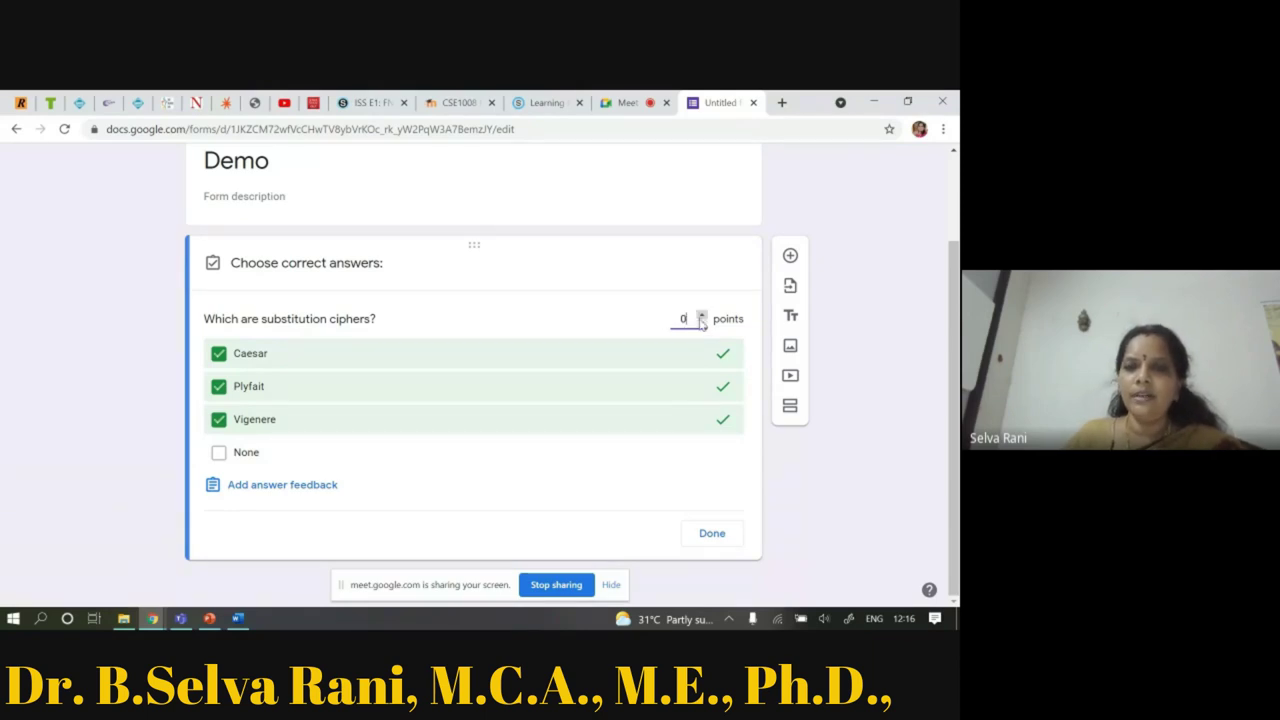
click(701, 316)
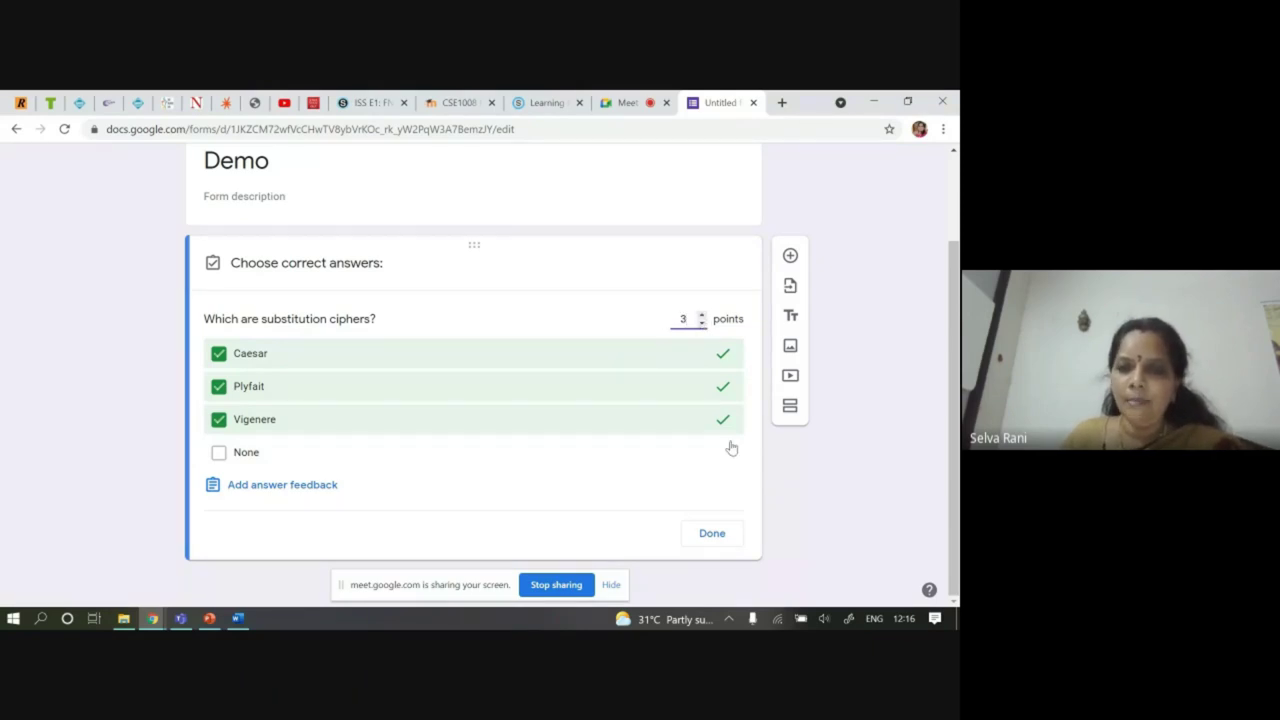
click(710, 535)
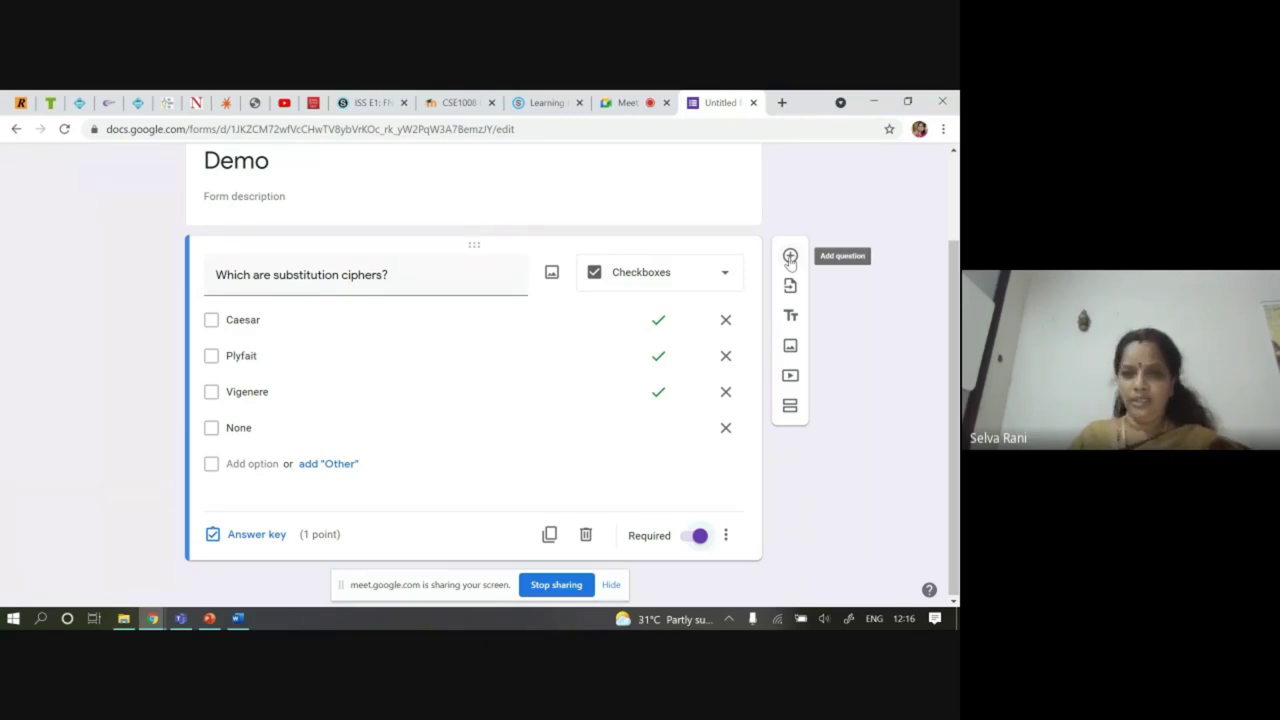
Add a new question reading "The key size in AES is" and set its type to Short answer
click(790, 257)
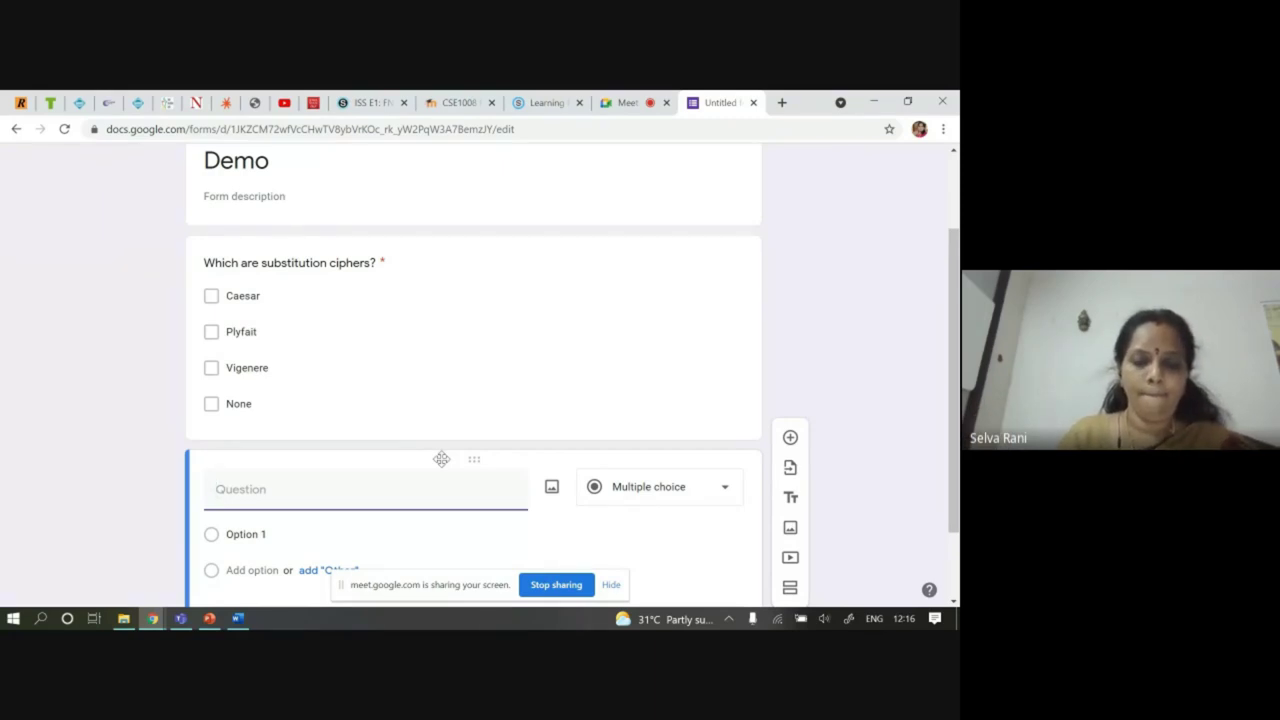
text(AES is)
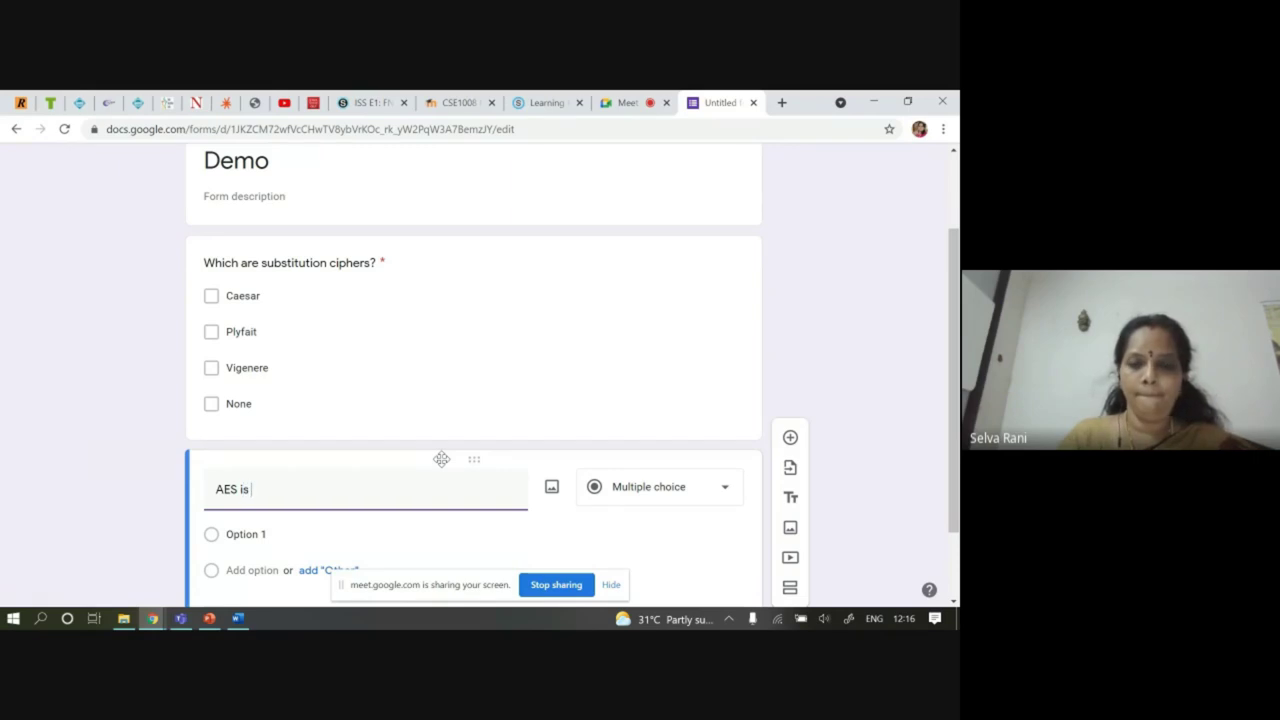
text(S)
key(BackSpace)
key(BackSpace)
key(BackSpace)
key(BackSpace)
text(Th eke)
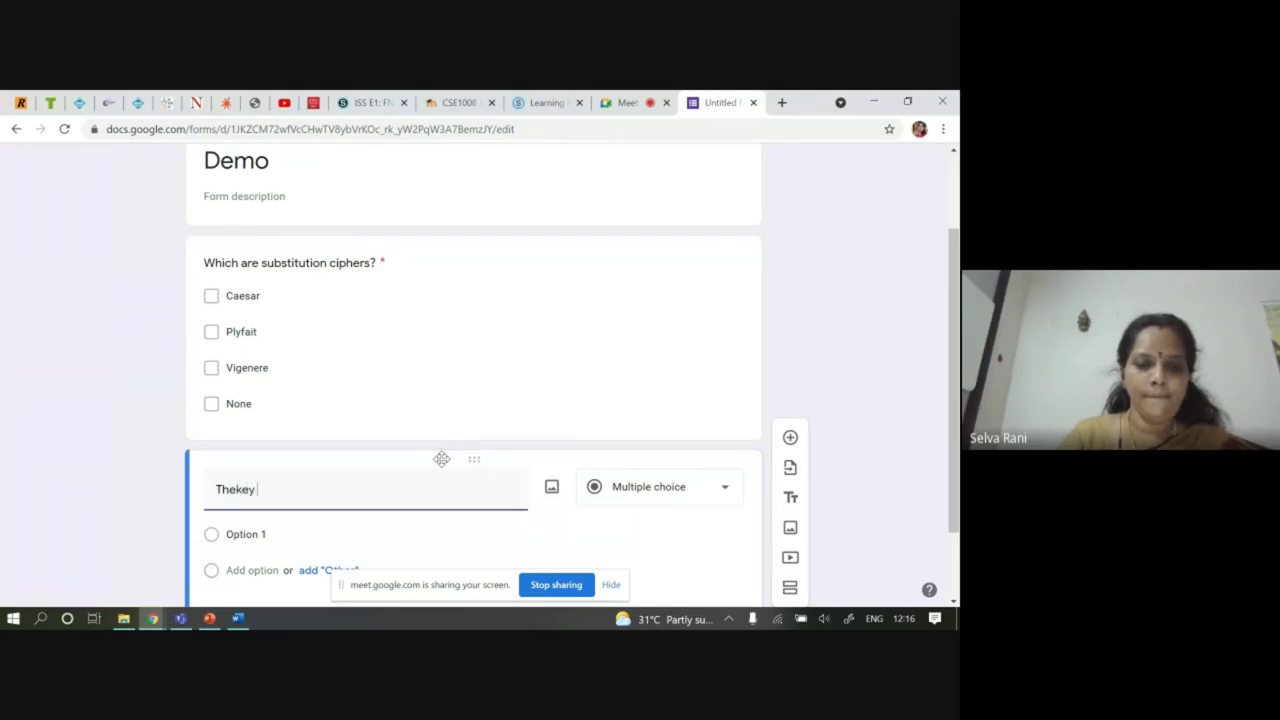
key(BackSpace)
key(BackSpace)
key(BackSpace)
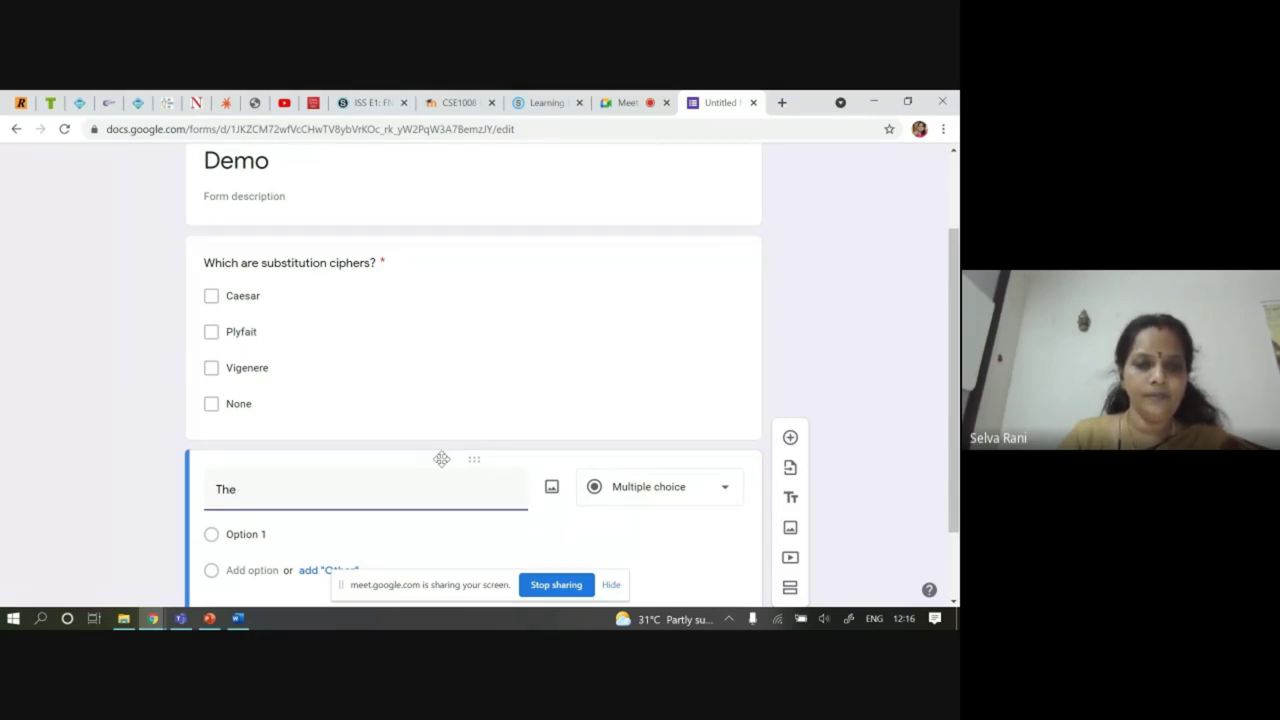
text(key size in AES is)
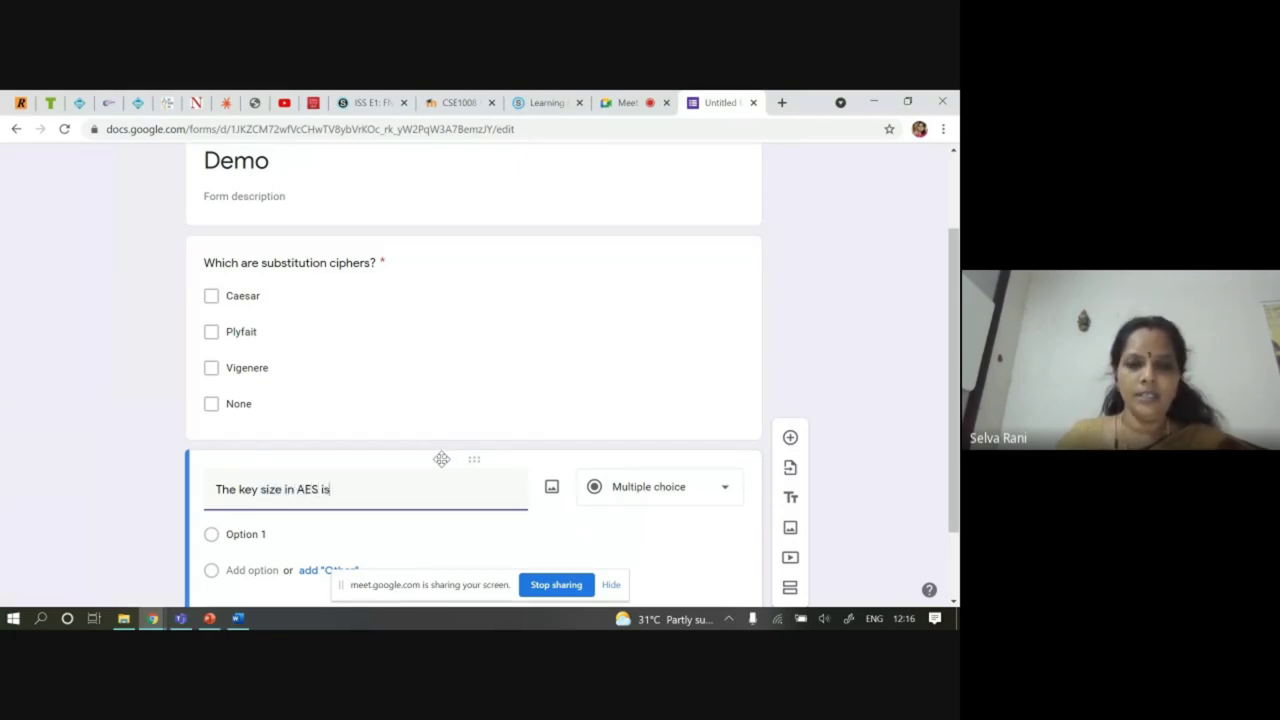
click(685, 491)
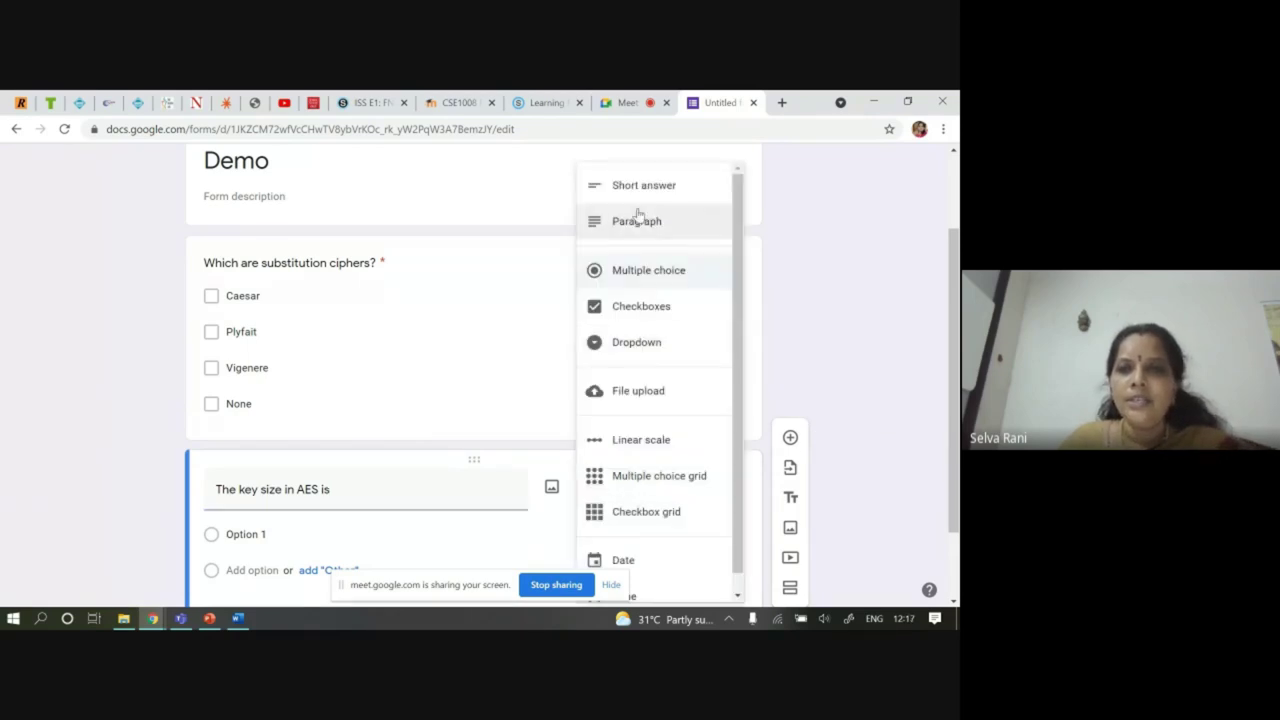
click(640, 183)
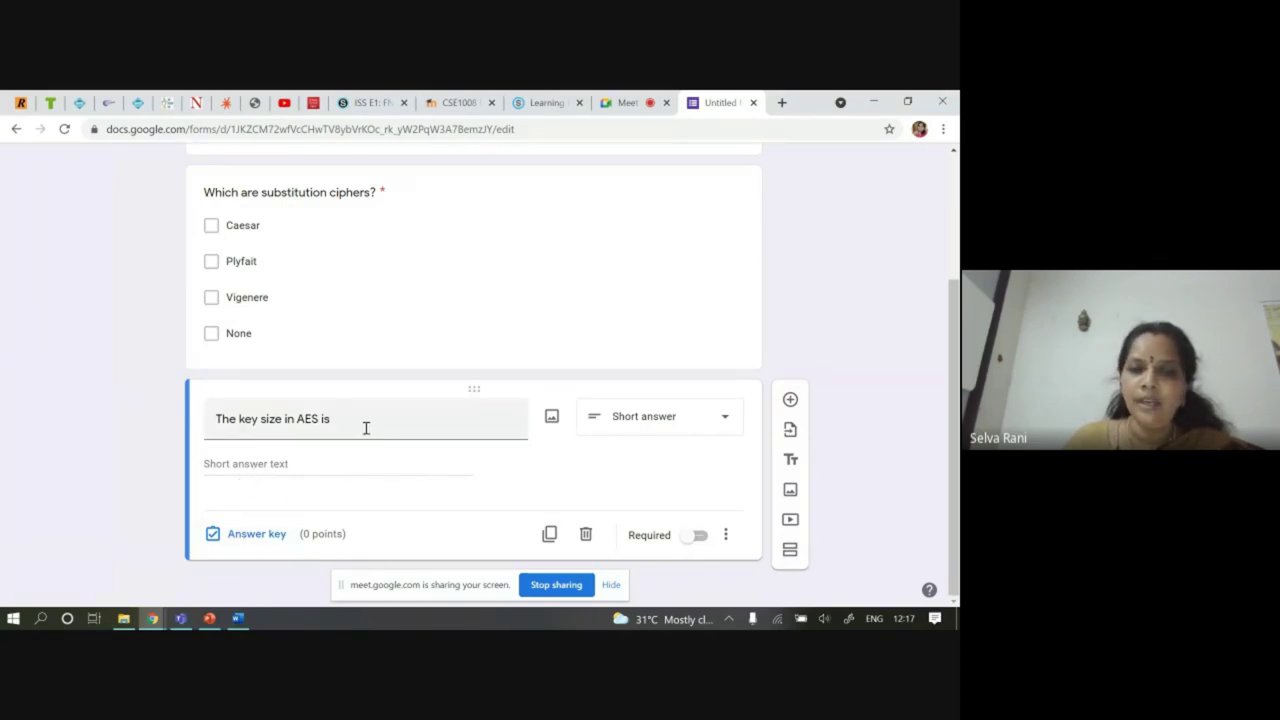
List 128, 192 and 256 as correct answers to the AES question for 1 point, and make the question required
click(250, 533)
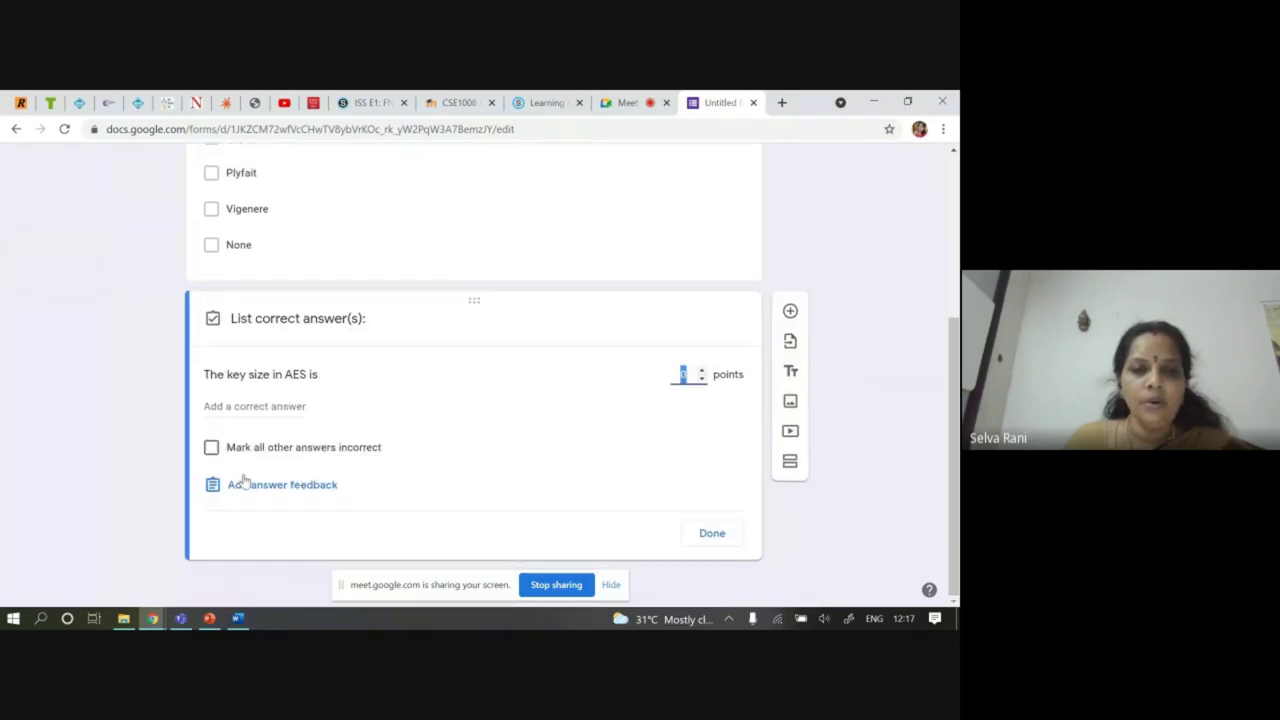
click(245, 406)
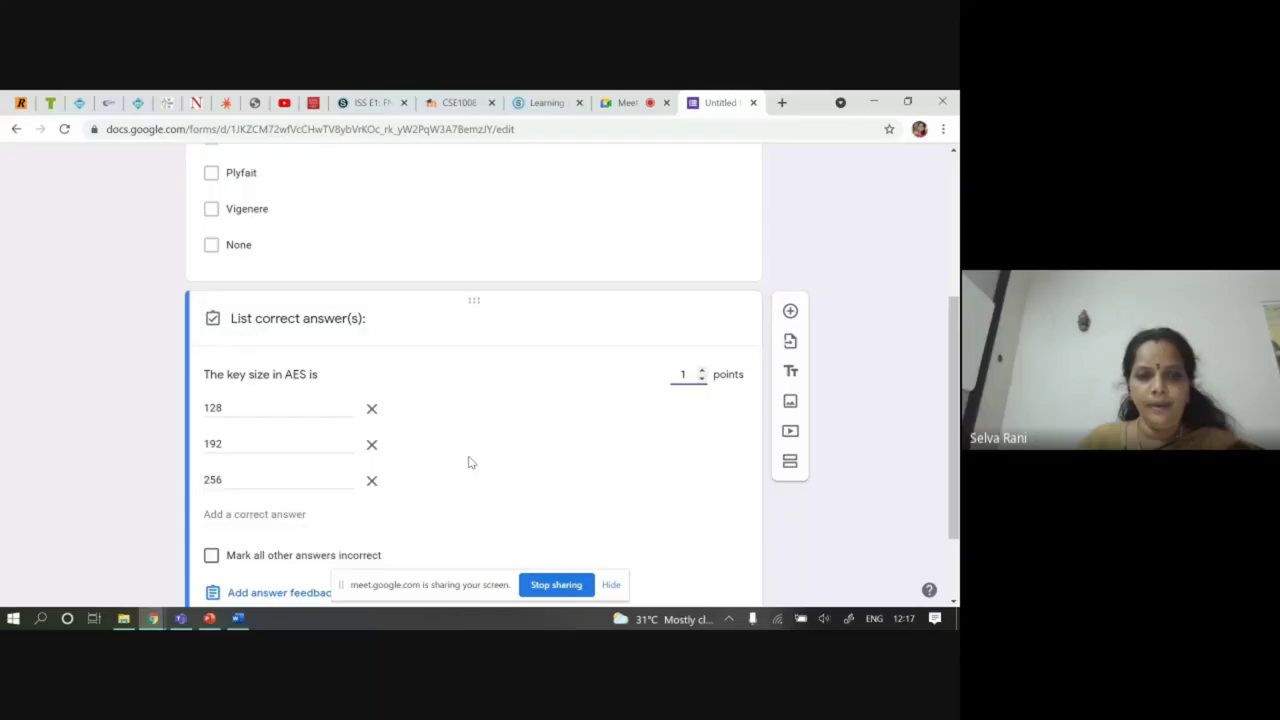
scroll(470, 462, down, 2)
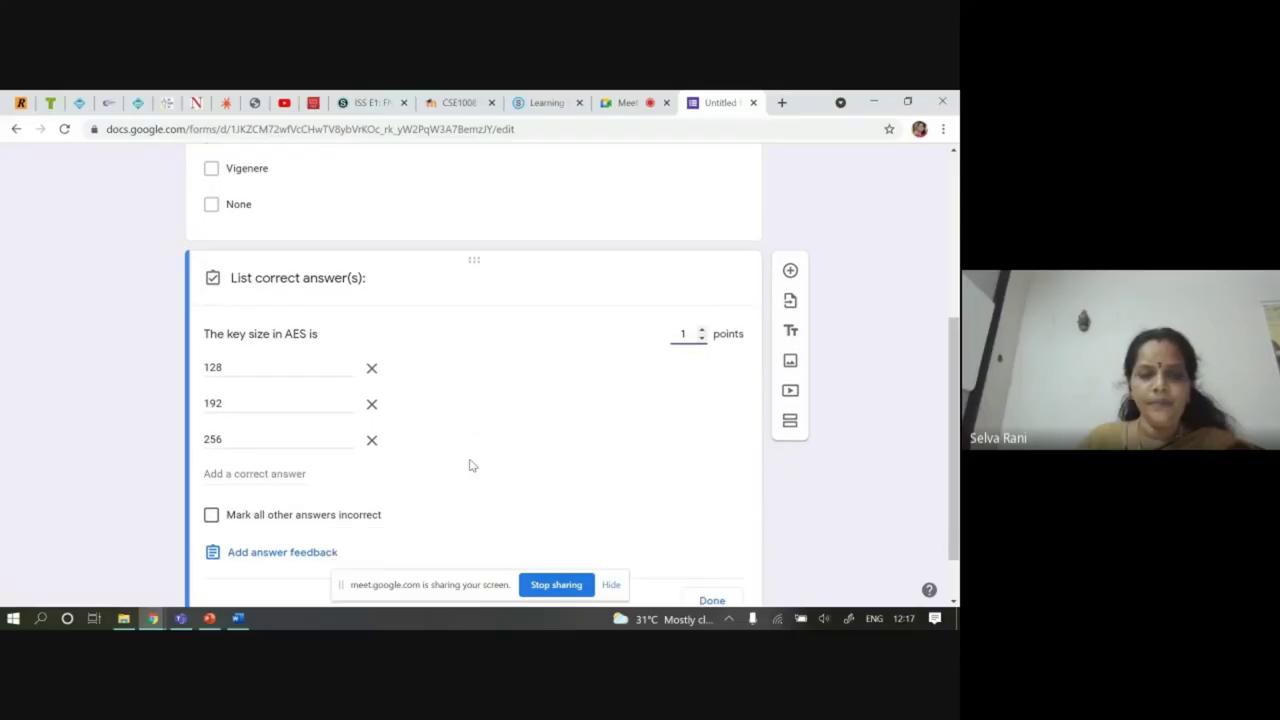
click(712, 535)
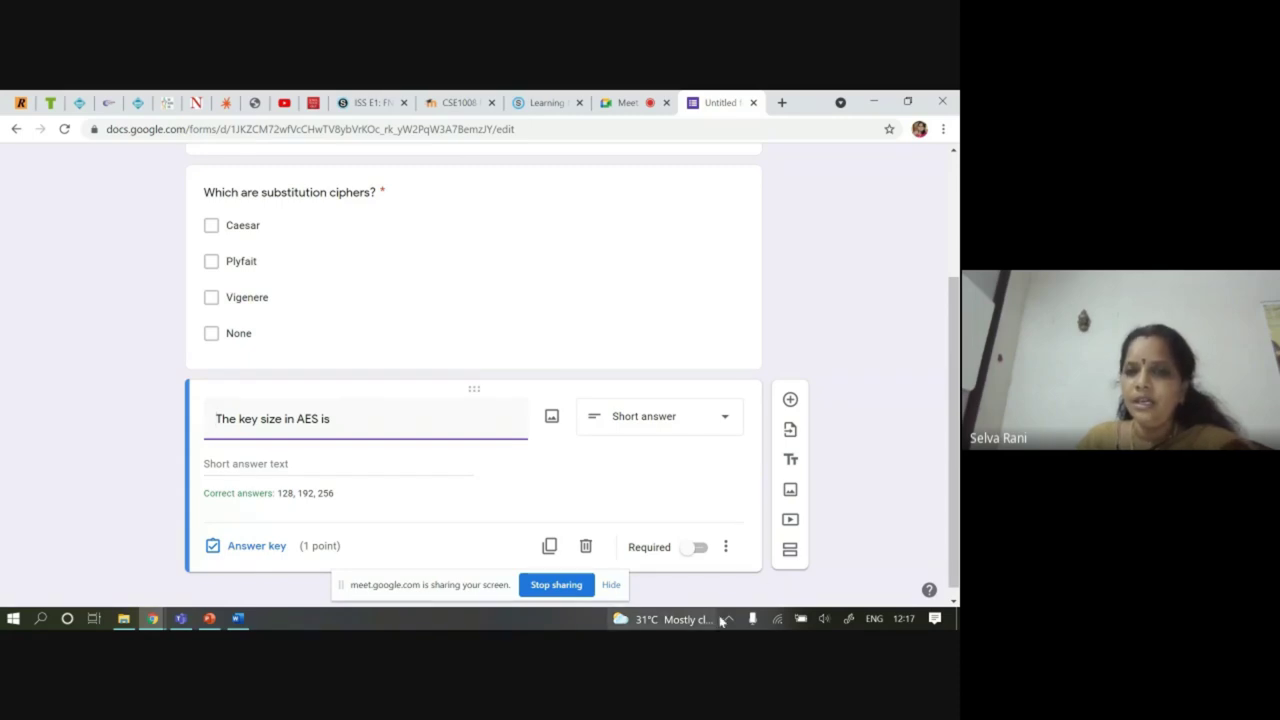
click(700, 549)
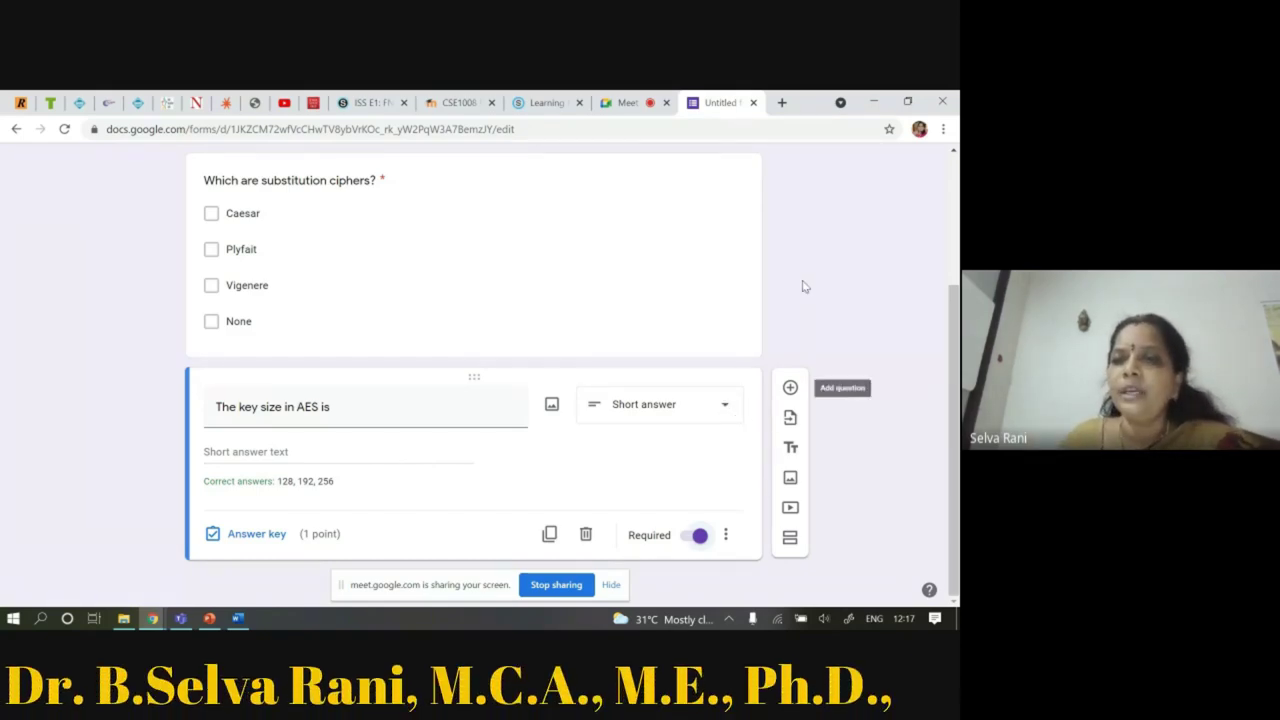
Review both quiz questions, then generate a shortened link for sending the Demo form and copy it
scroll(815, 290, up, 2)
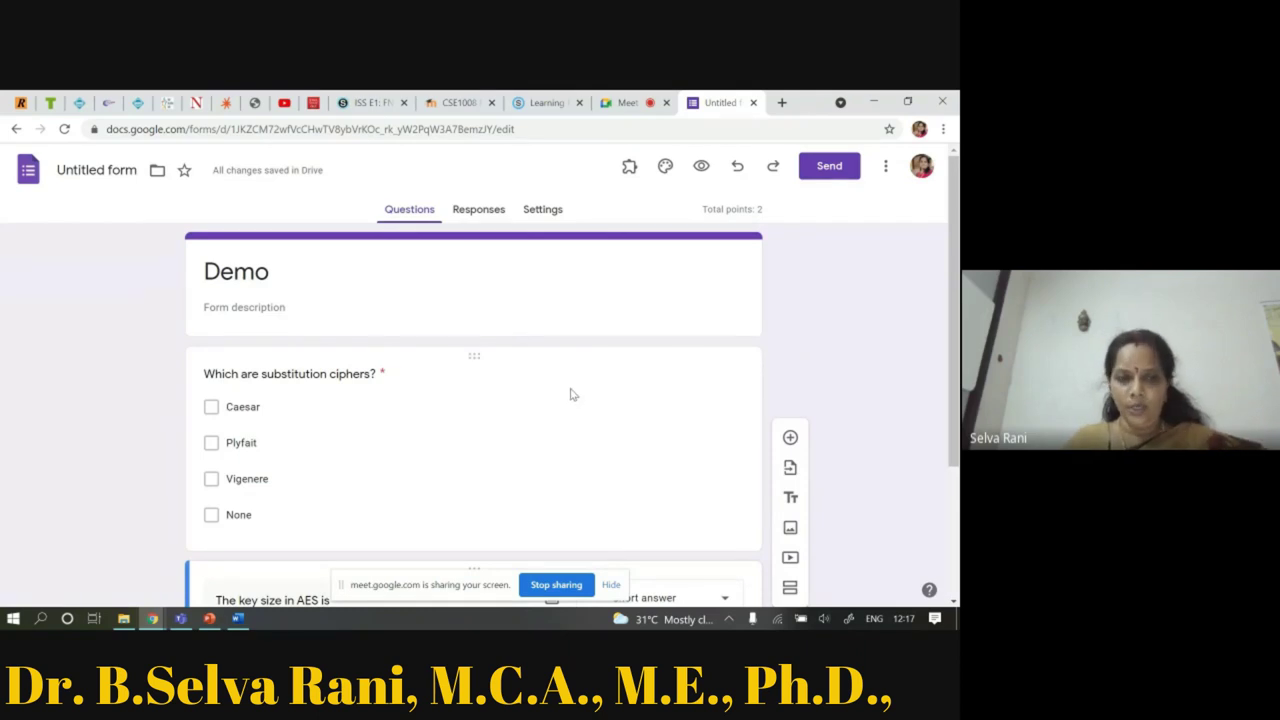
scroll(520, 377, down, 2)
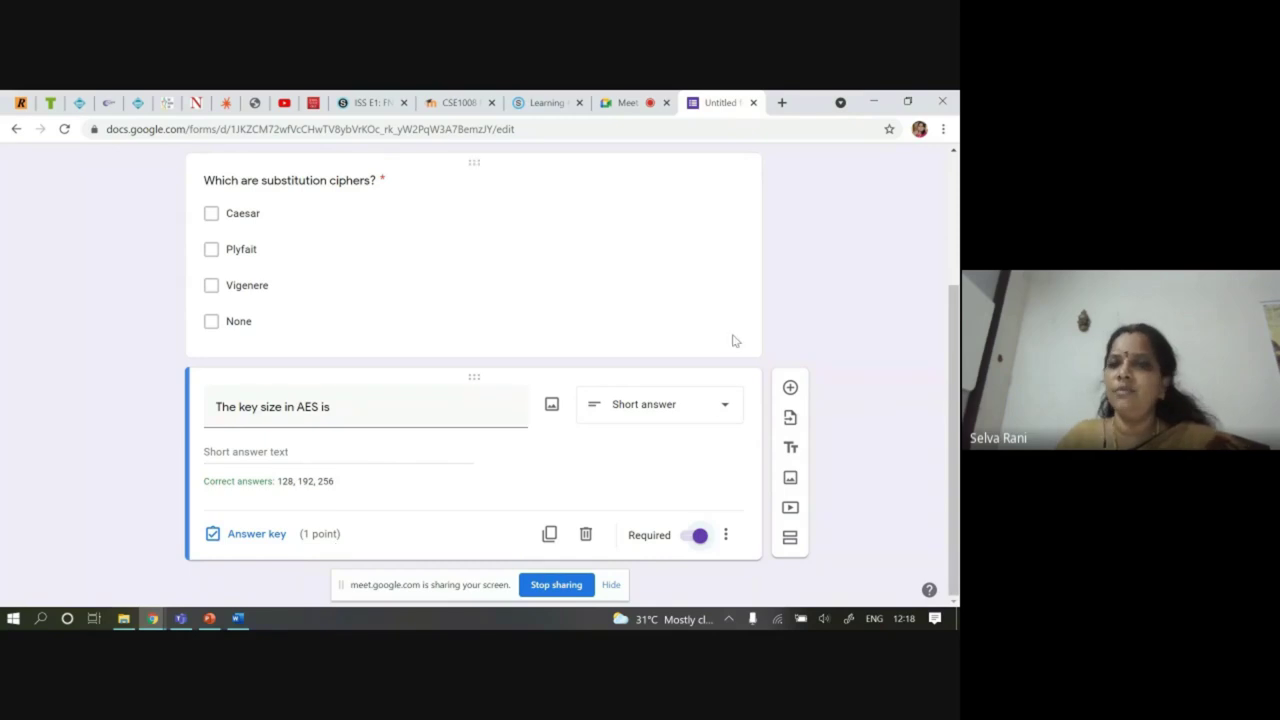
scroll(712, 321, up, 3)
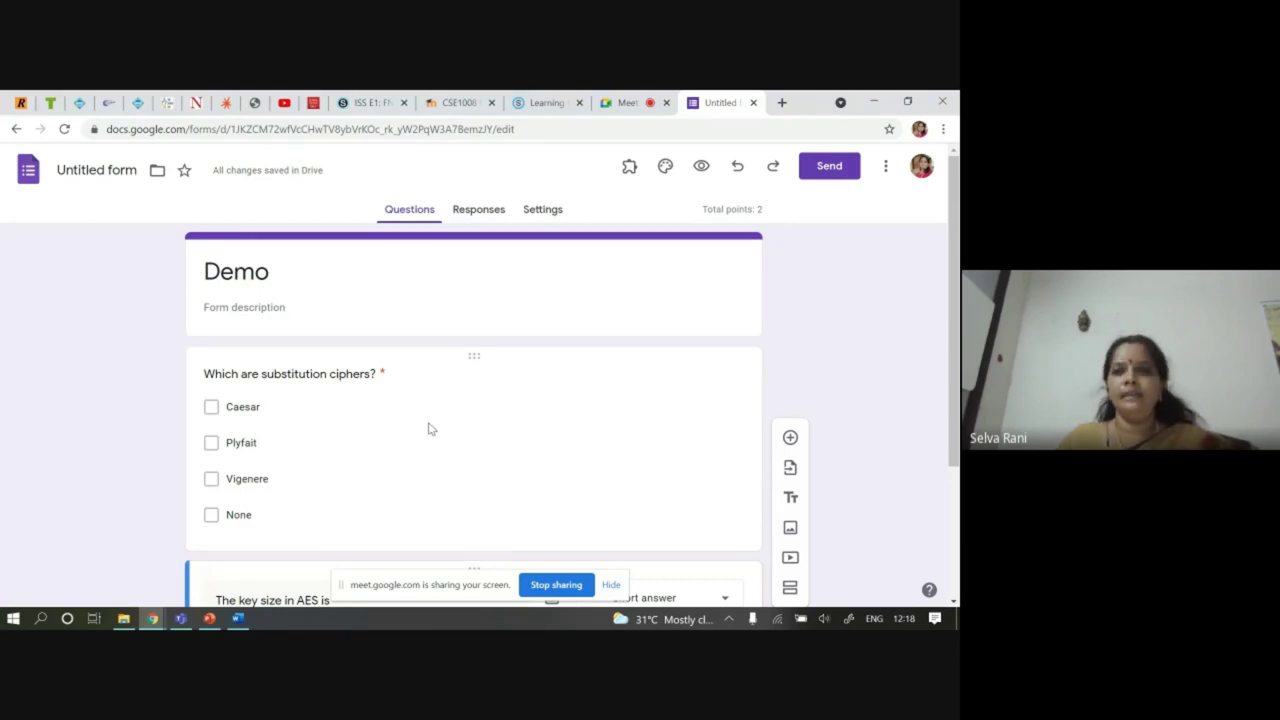
click(829, 166)
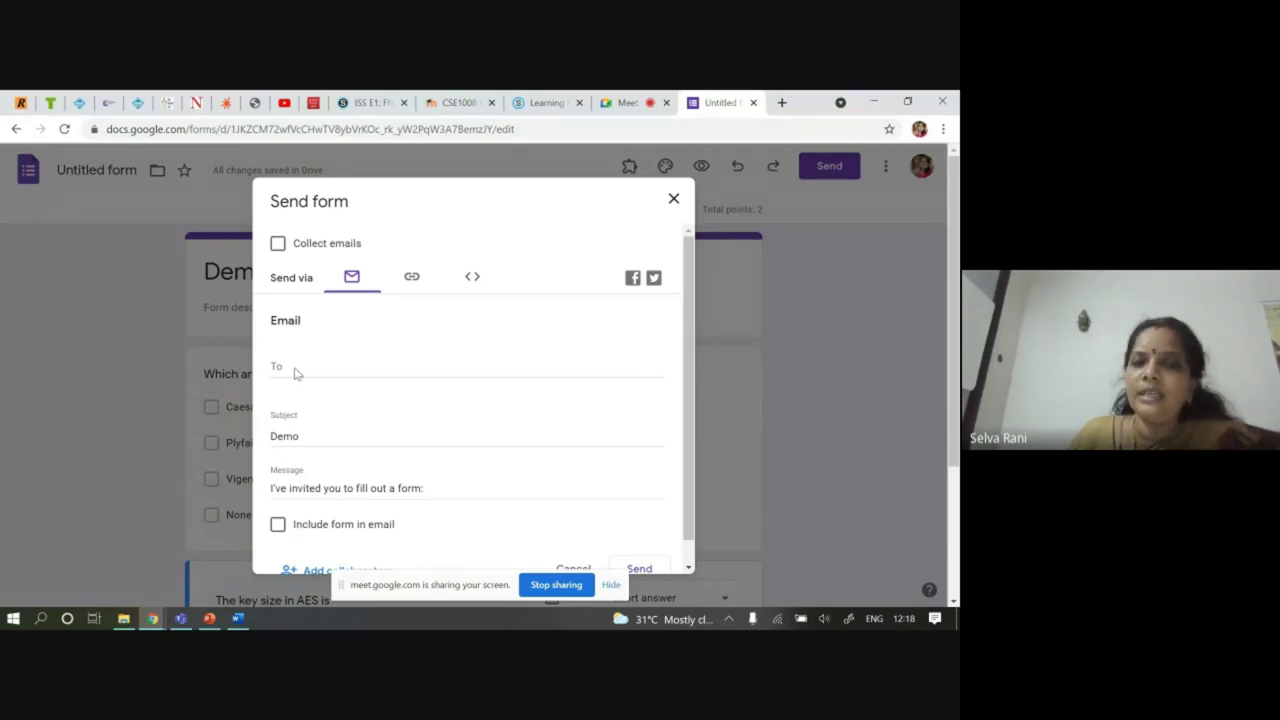
click(411, 278)
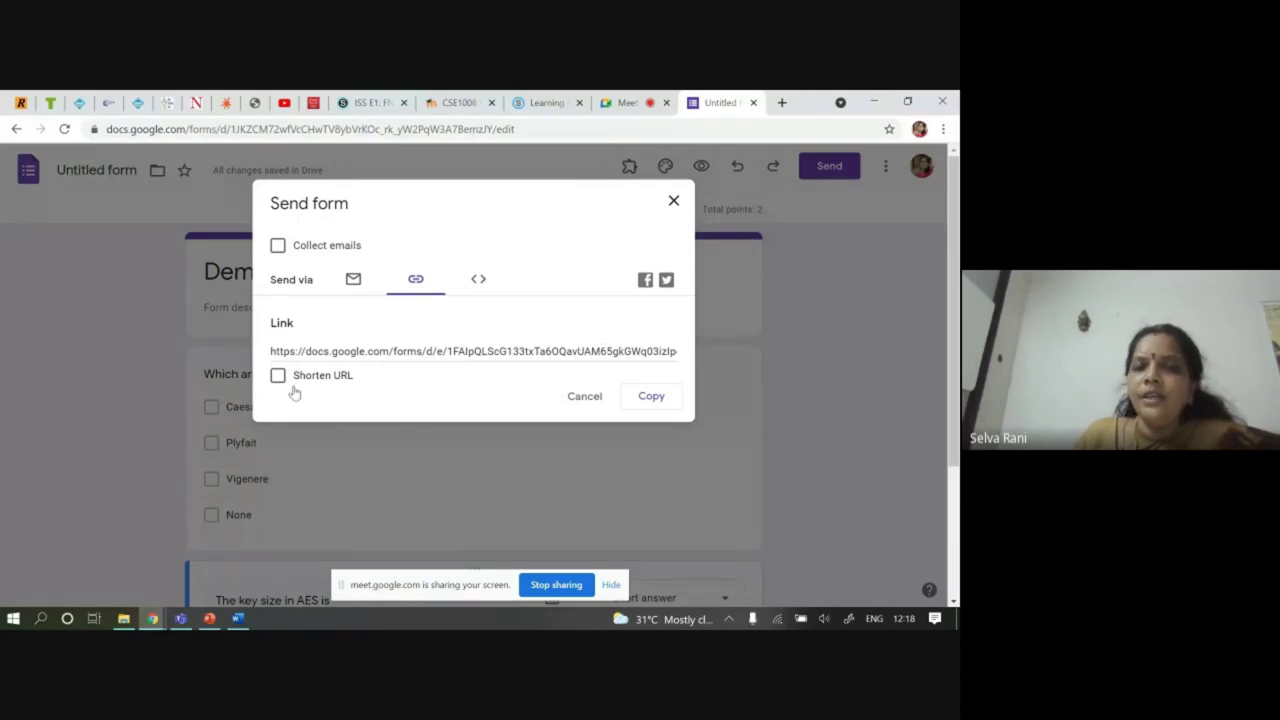
click(278, 376)
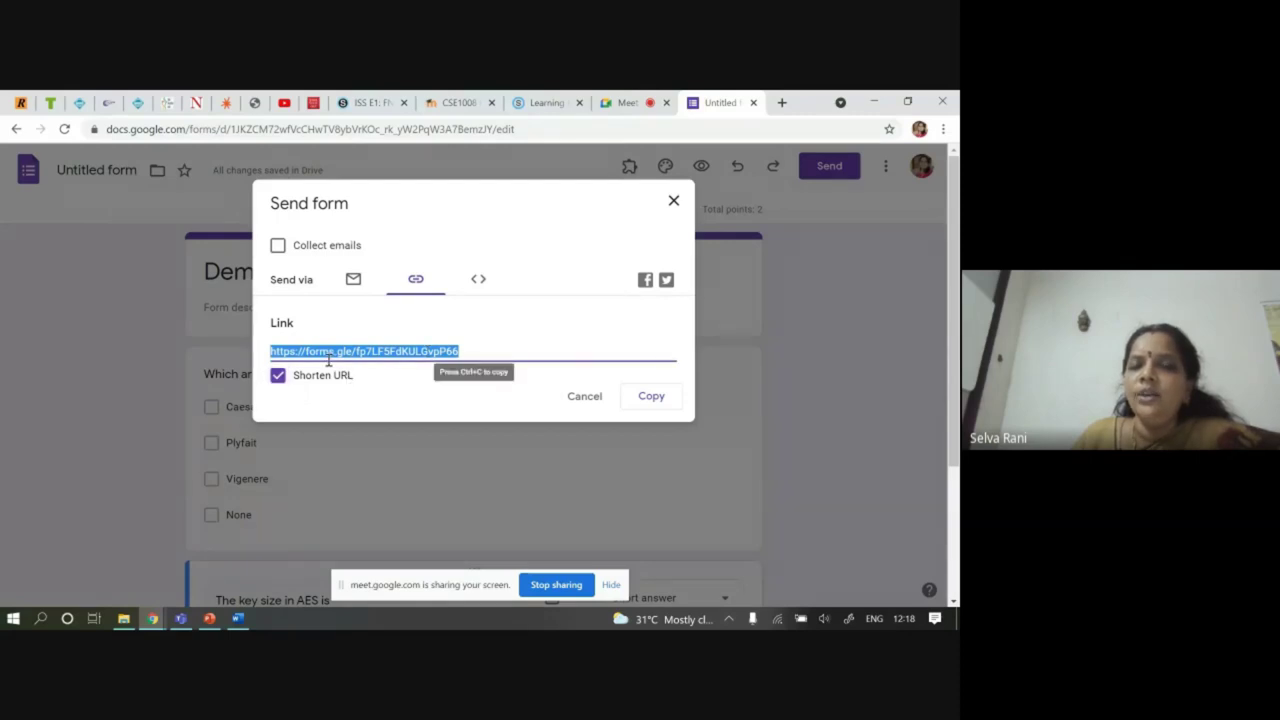
click(651, 397)
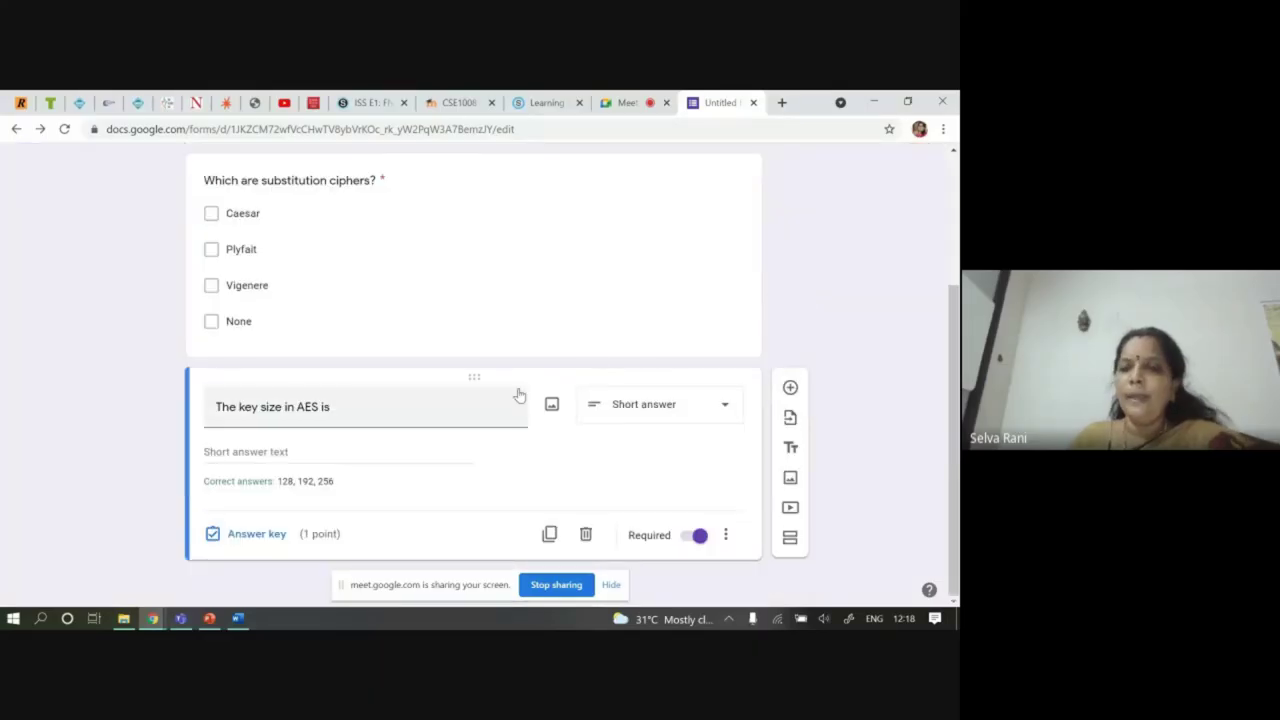
View the Demo form's responses page and close the form
scroll(580, 348, up, 3)
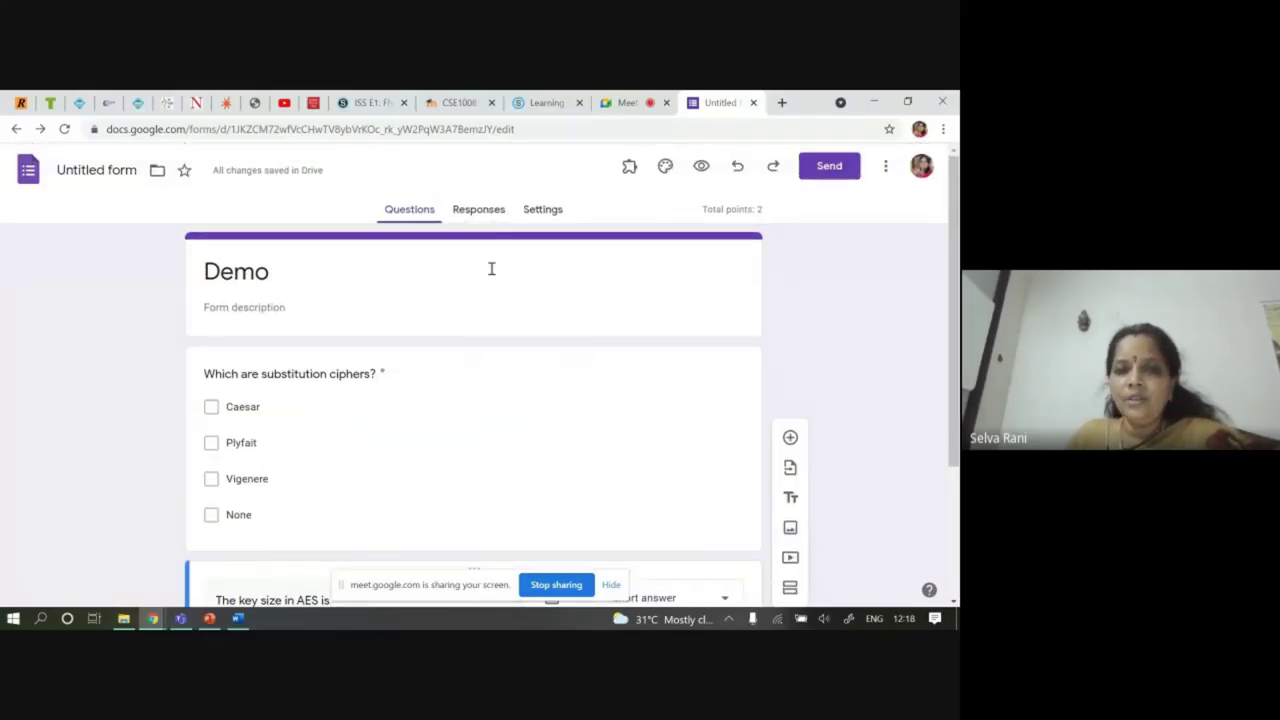
click(485, 212)
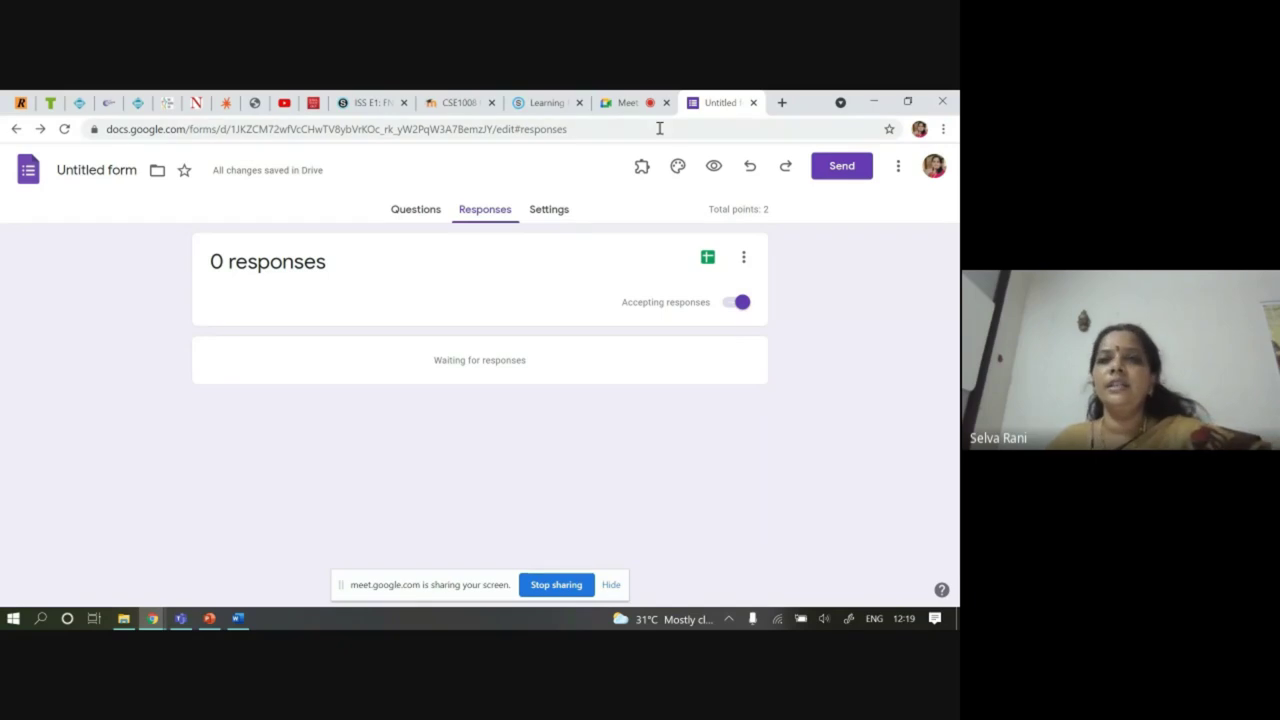
click(753, 103)
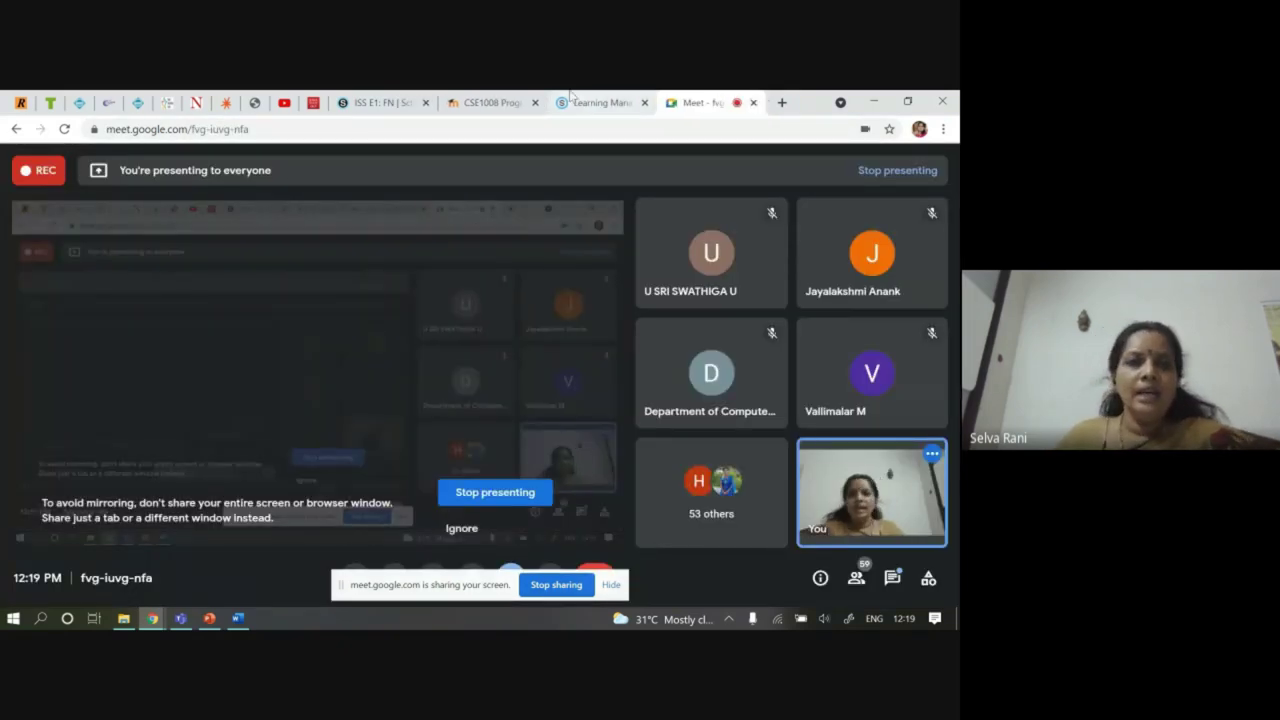
In the Schoology course ISS E1: FN, create a green folder Module-II described as "This module covers conventional and modern encryption techniques"
click(377, 104)
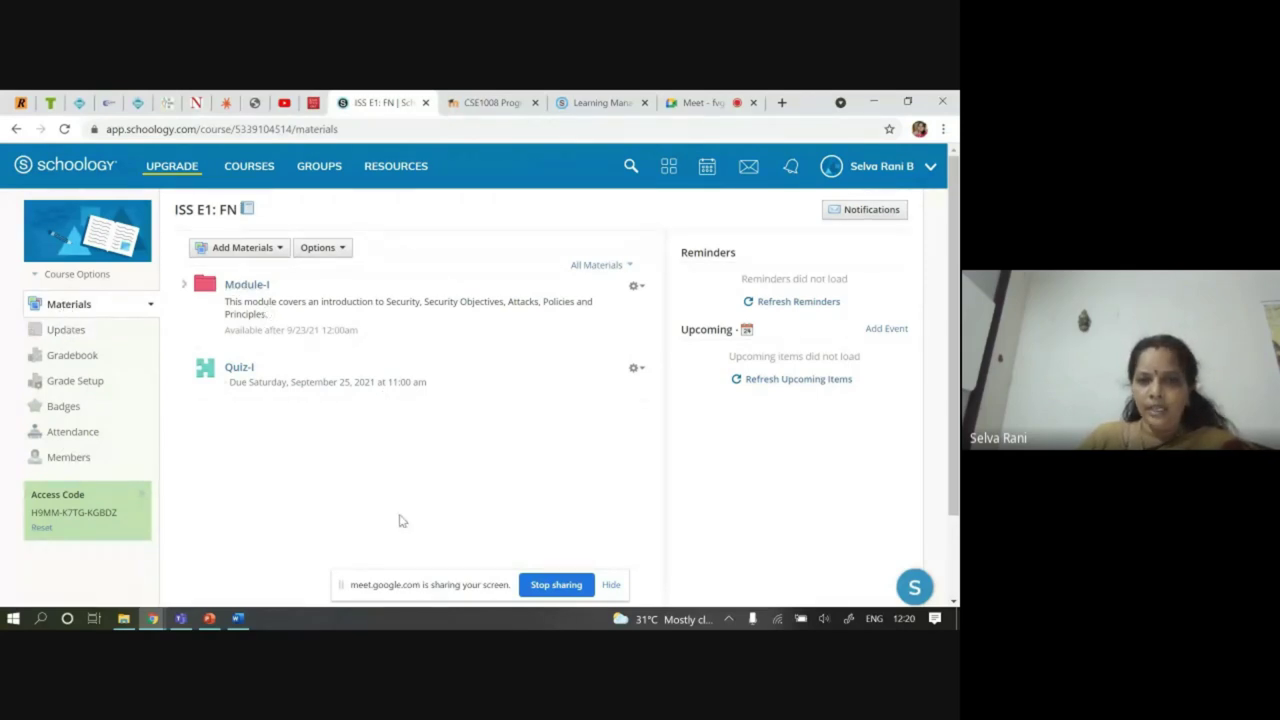
click(264, 252)
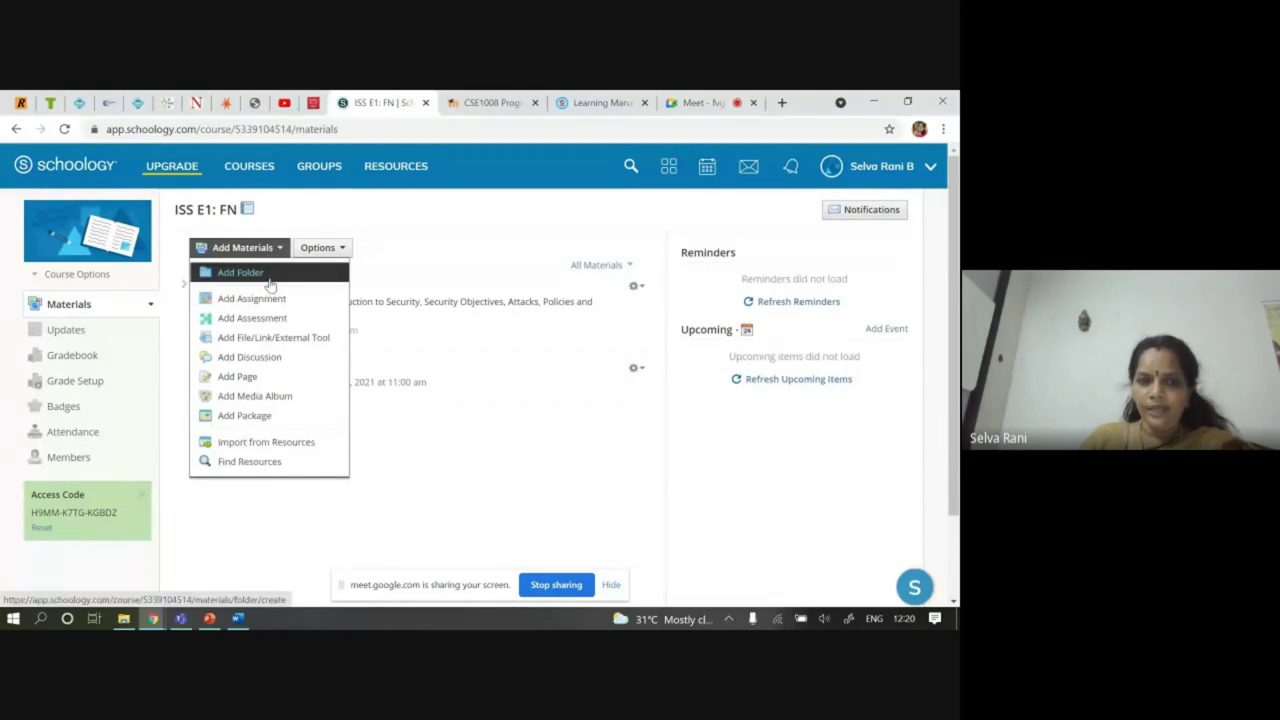
click(262, 274)
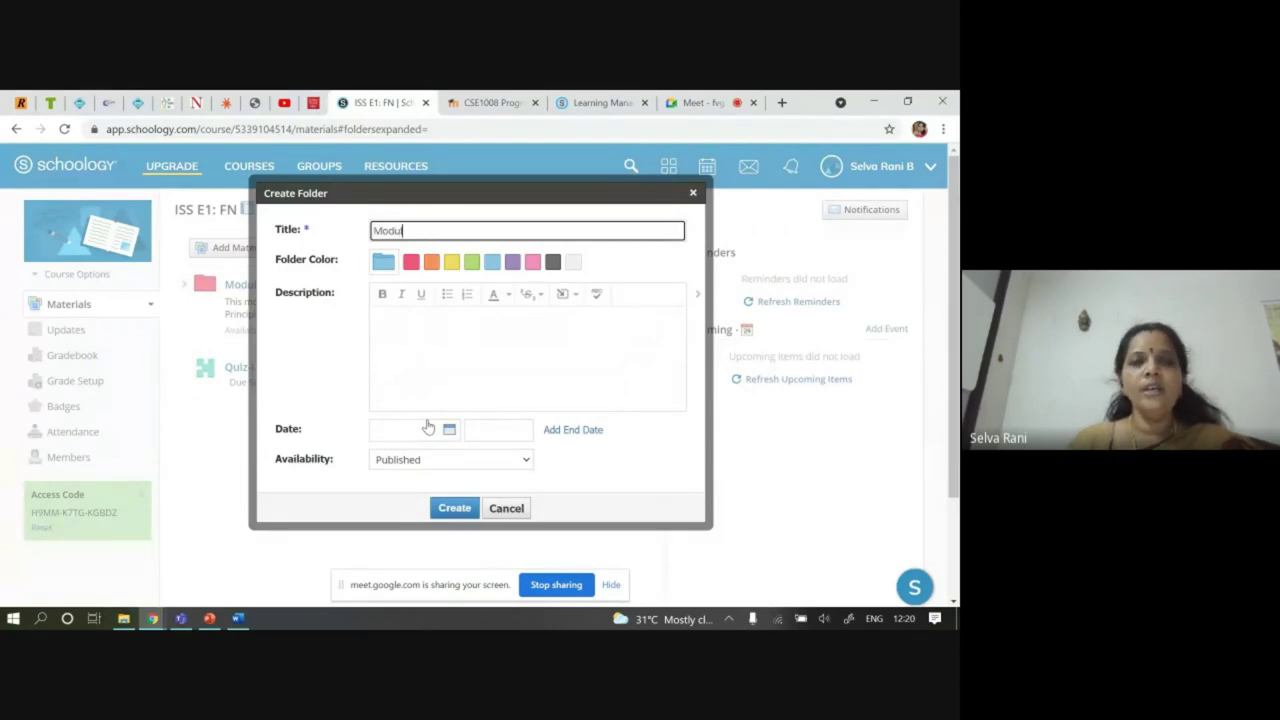
text(-II)
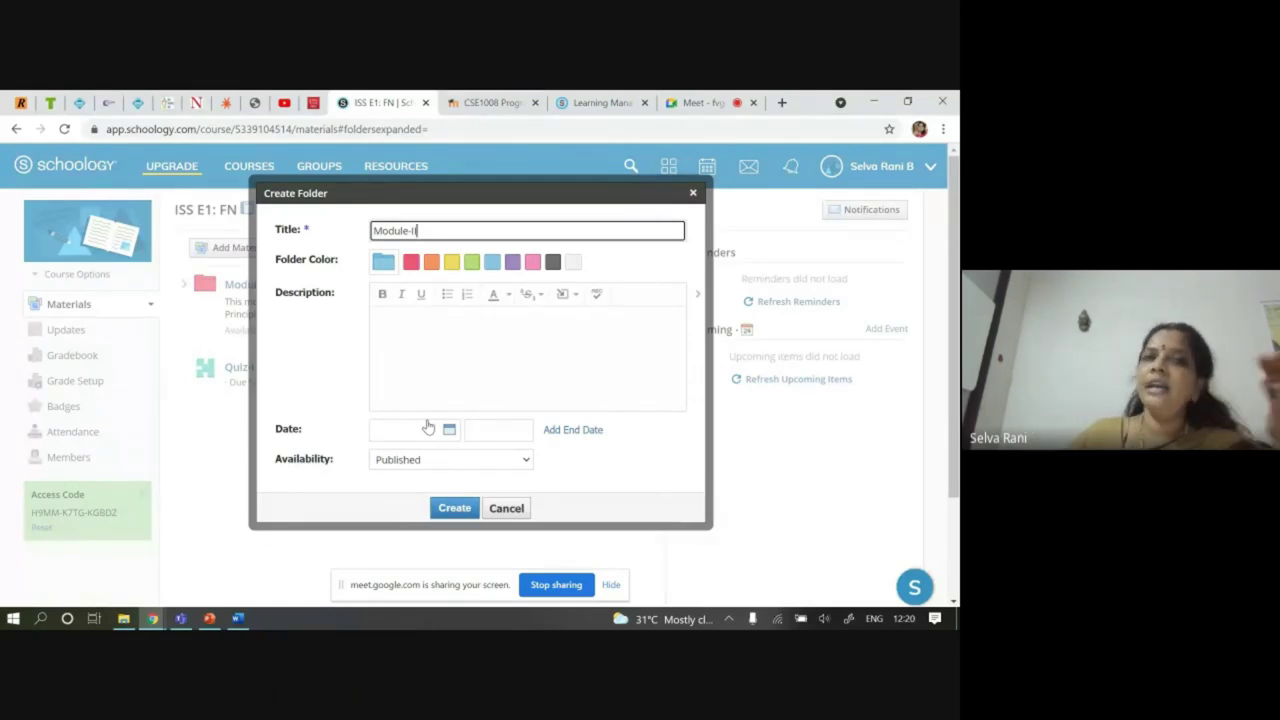
click(473, 263)
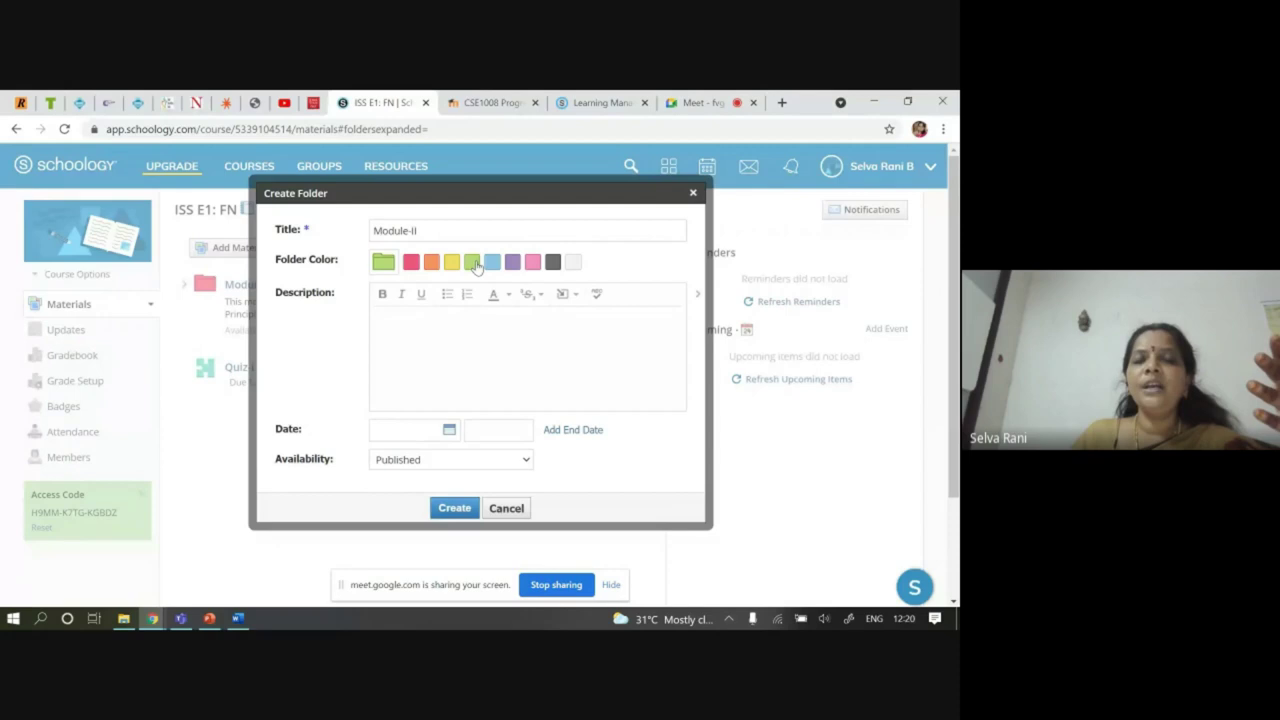
click(441, 336)
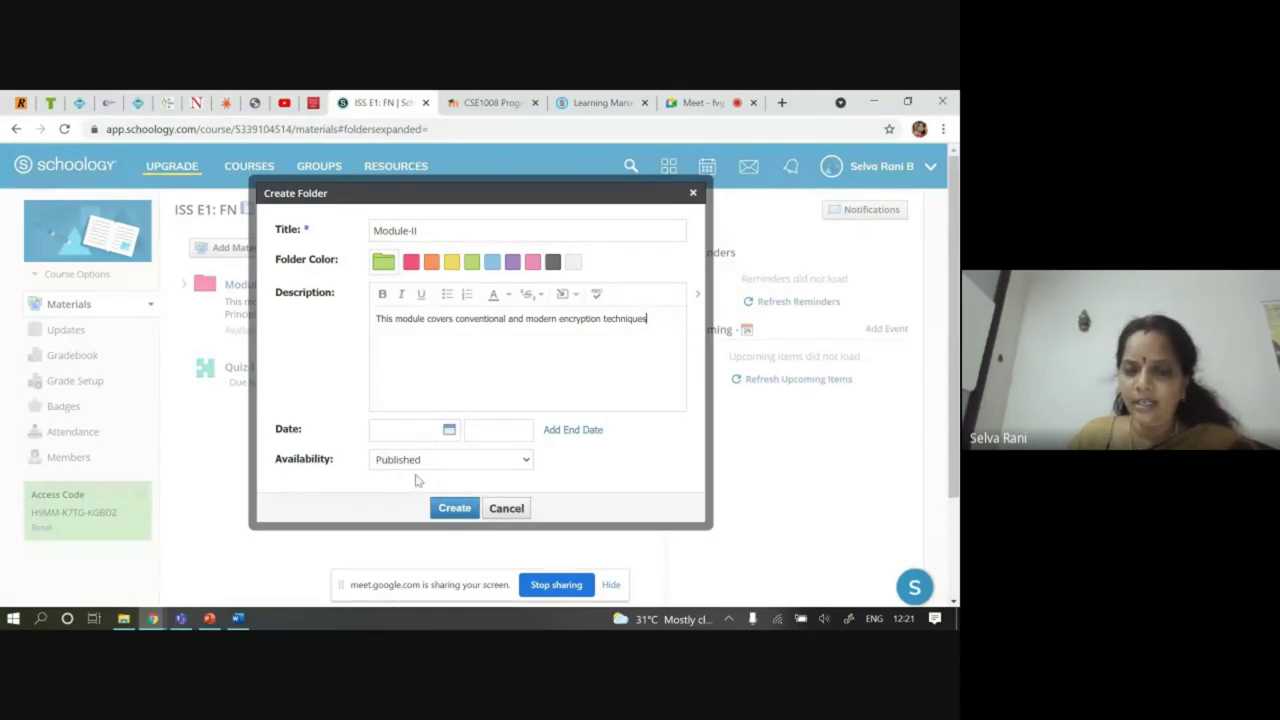
click(452, 510)
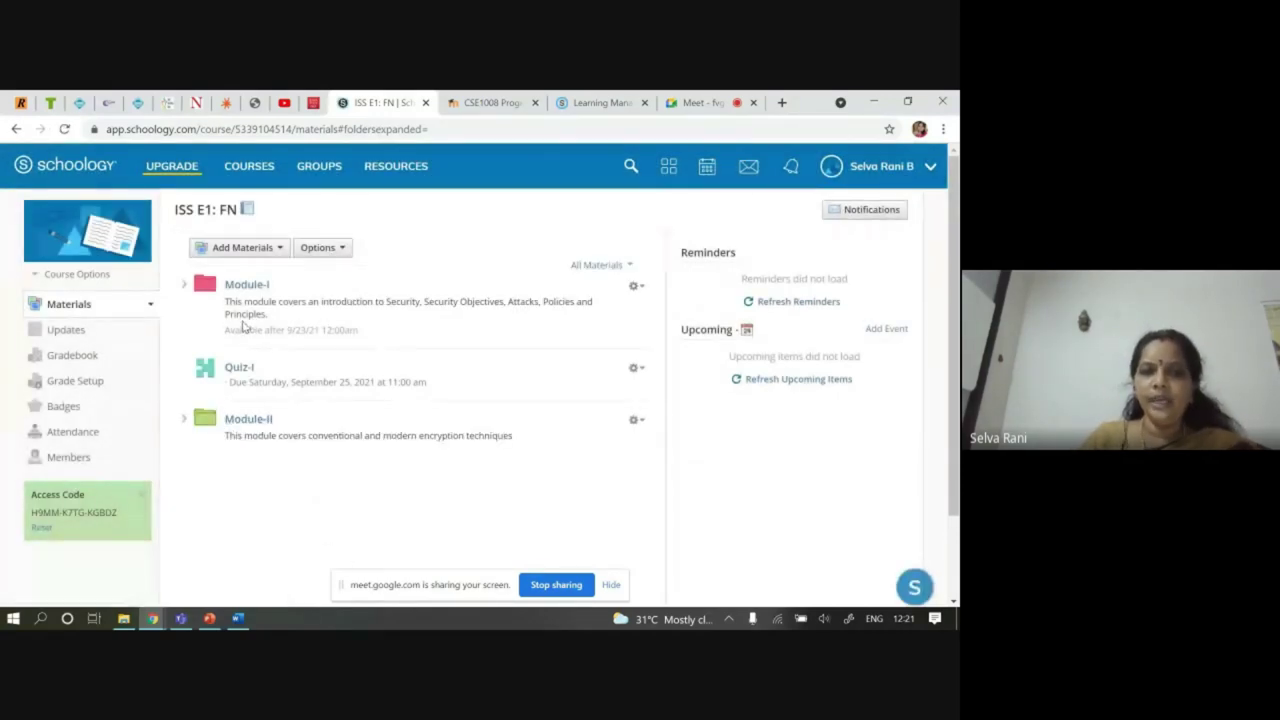
Open the Module-II folder and start attaching a file as new material
click(248, 419)
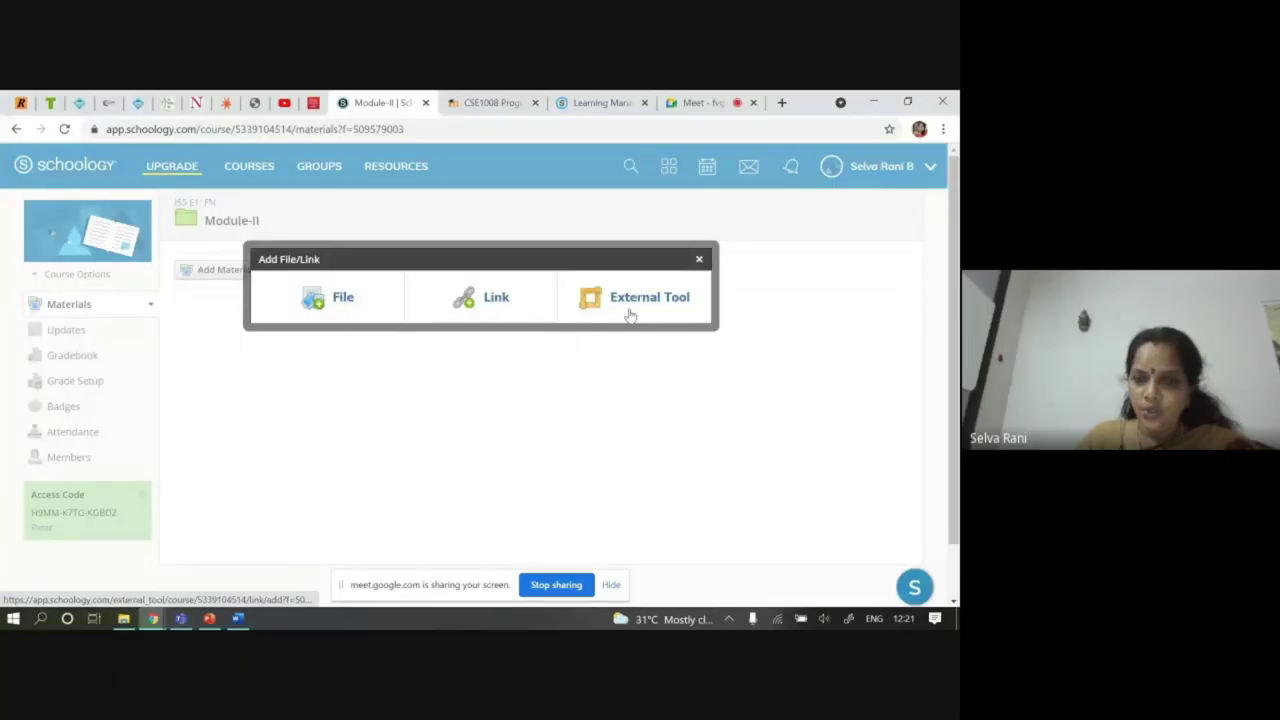
click(324, 294)
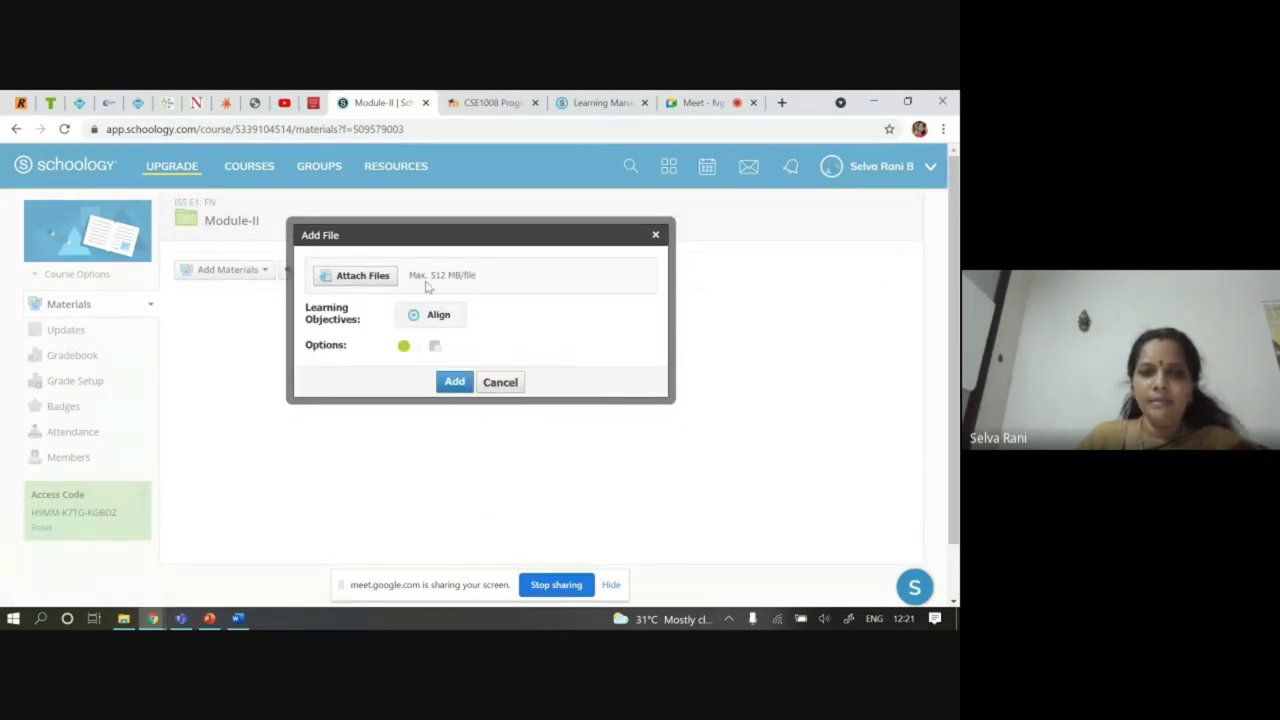
drag(433, 280, 447, 279)
click(360, 280)
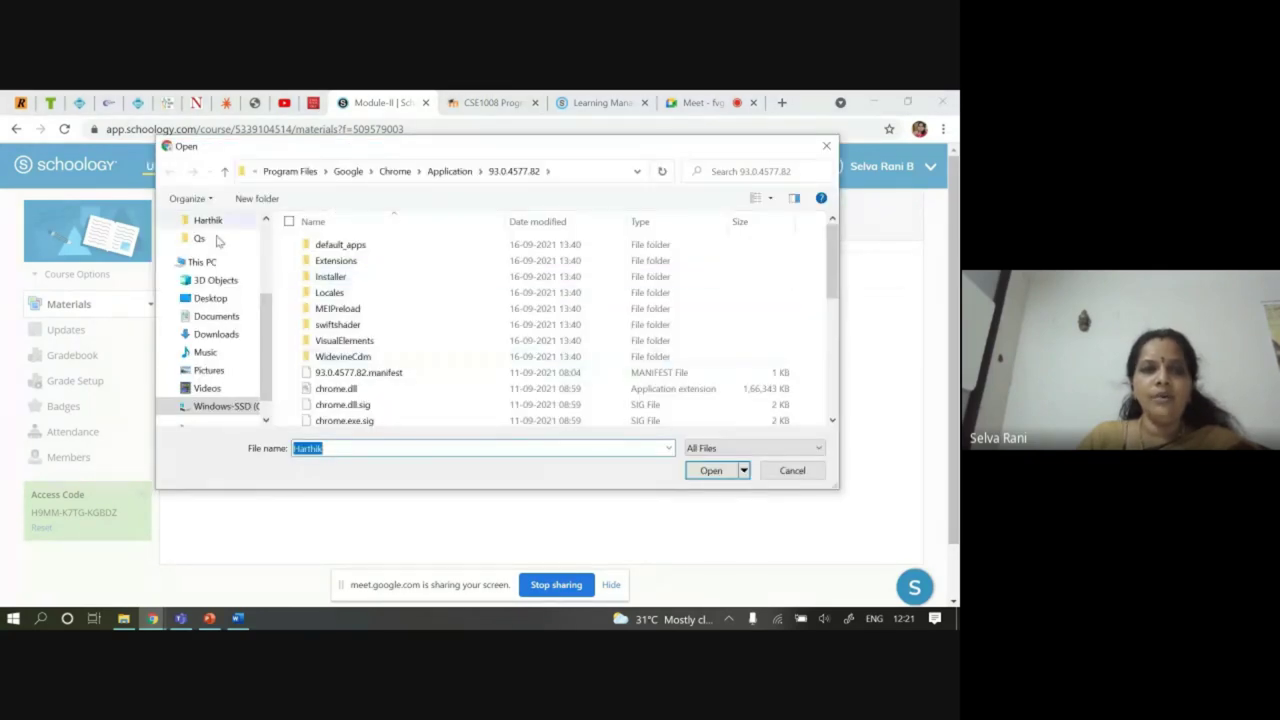
Upload the Module_II Topic_II SubstitutionCiphers and Topic_III TranspositionCiphers presentations from Desktop > Fall 2021-22 > 3 CoursePageUploads into the Module-II folder
click(210, 298)
scroll(400, 340, down, 2)
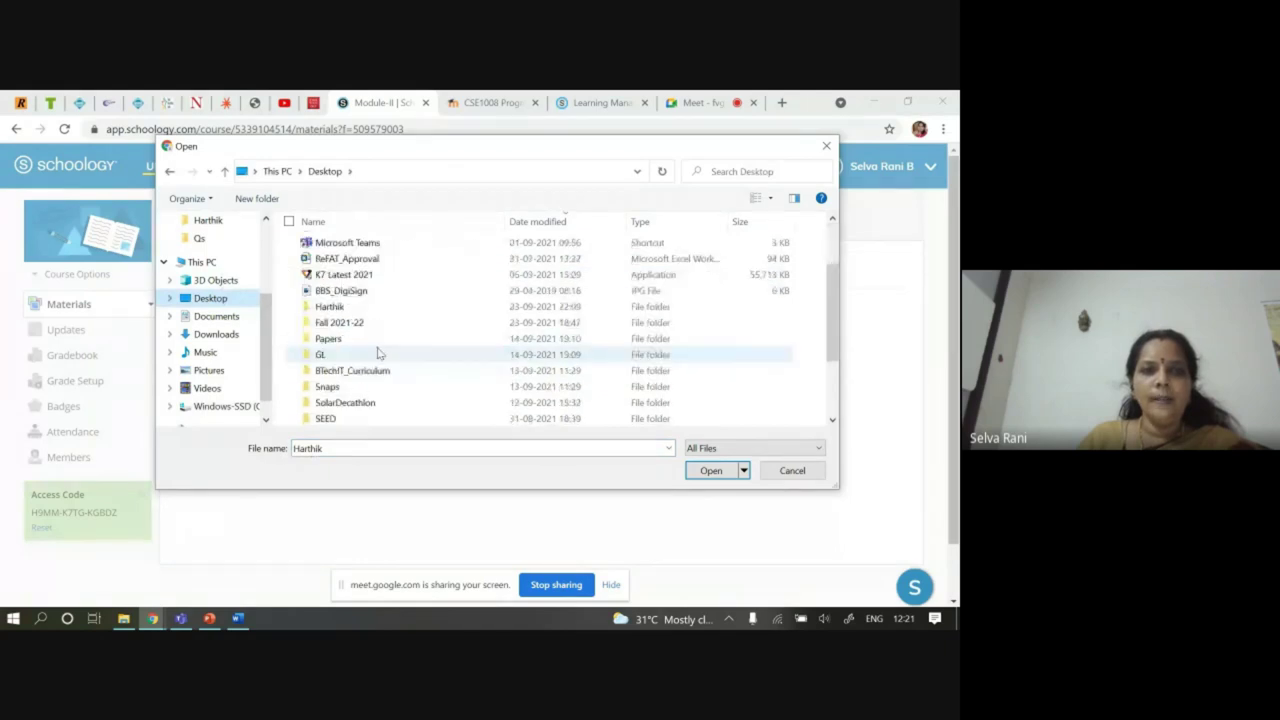
double_click(355, 330)
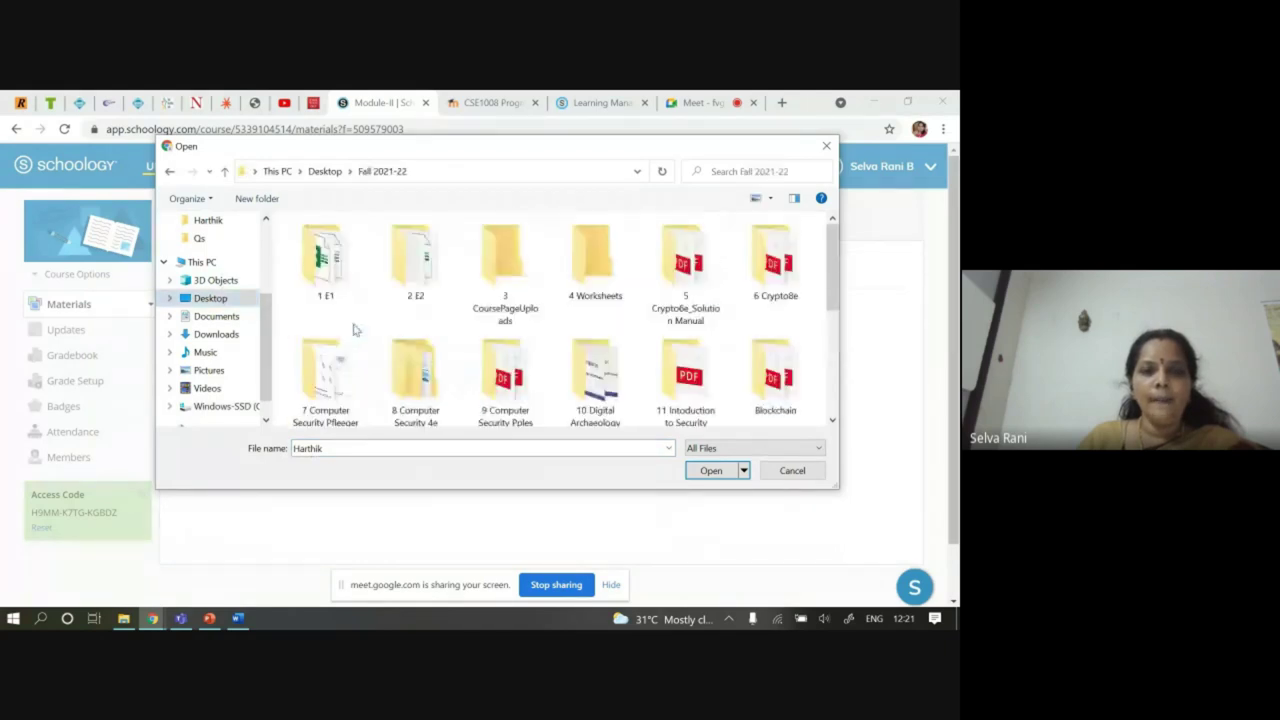
double_click(505, 280)
scroll(420, 340, down, 2)
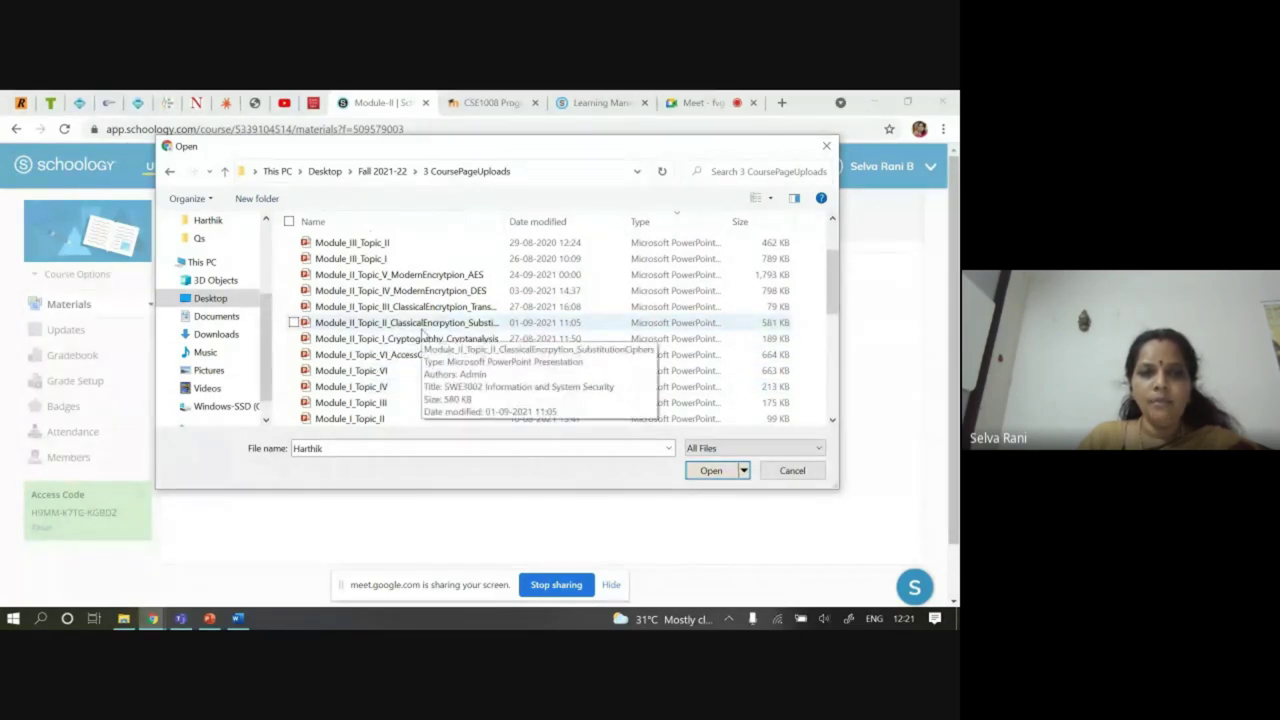
click(428, 330)
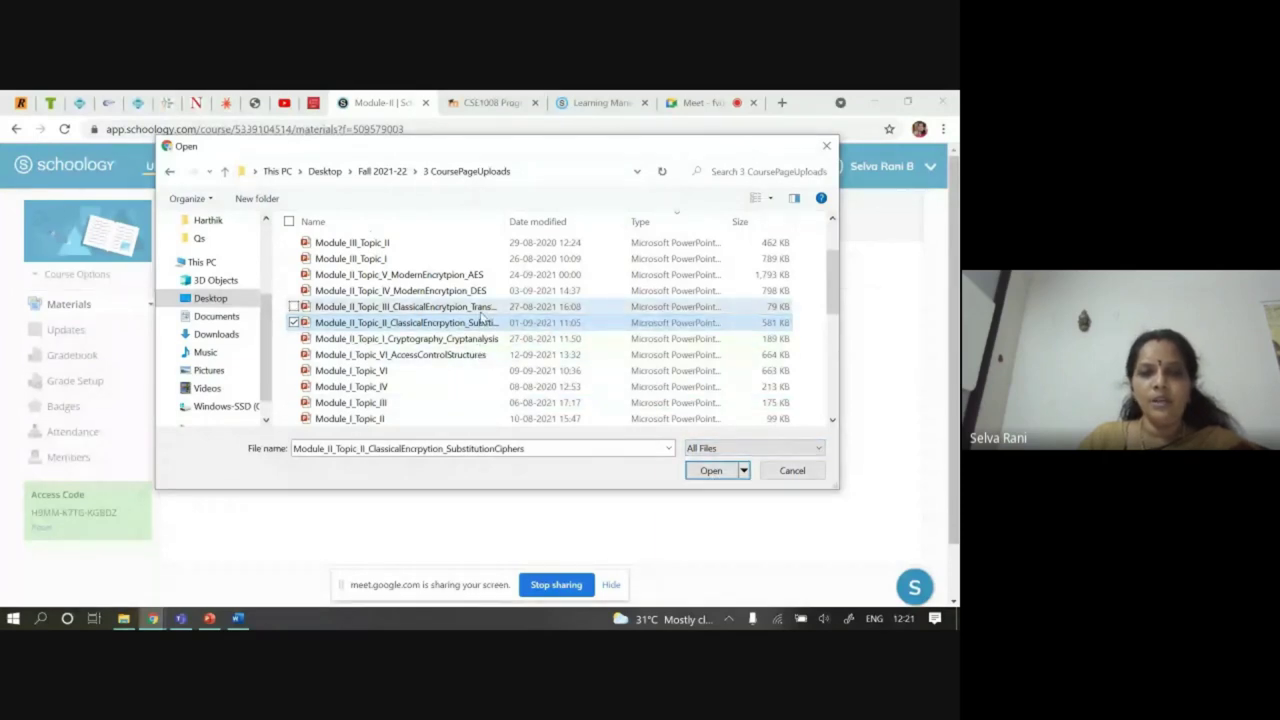
ctrl+click(420, 306)
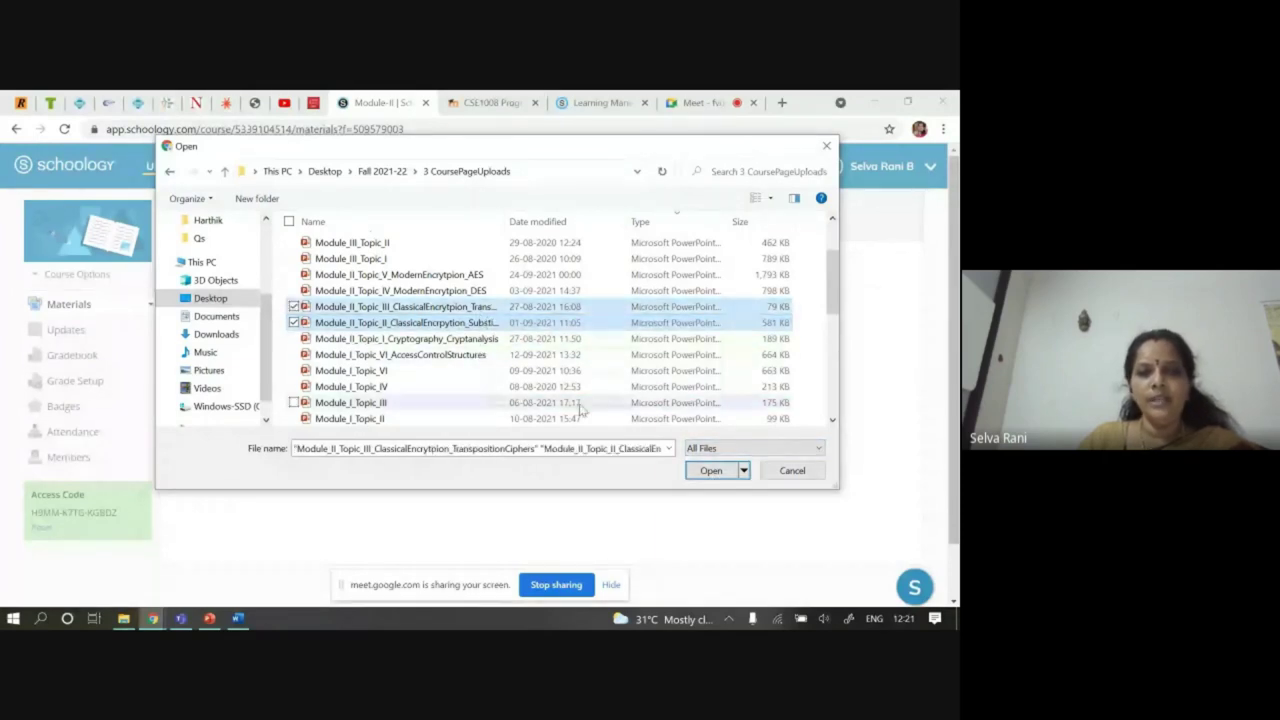
click(710, 472)
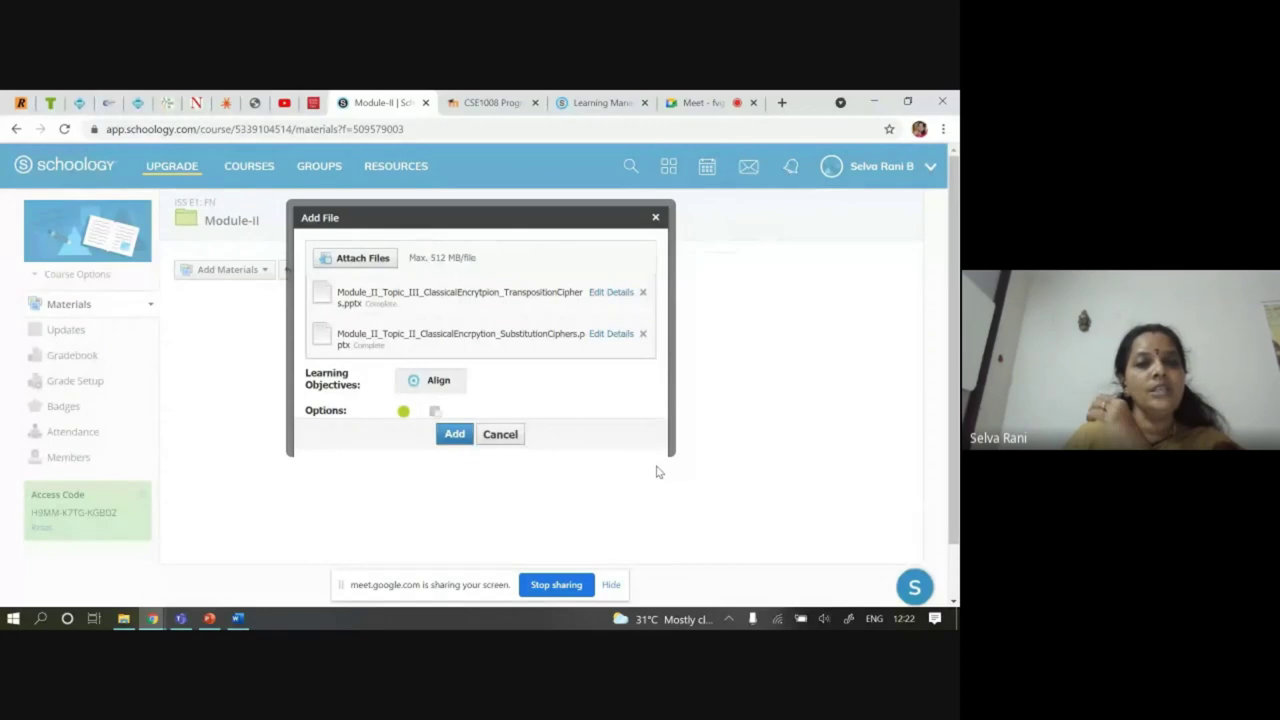
click(456, 437)
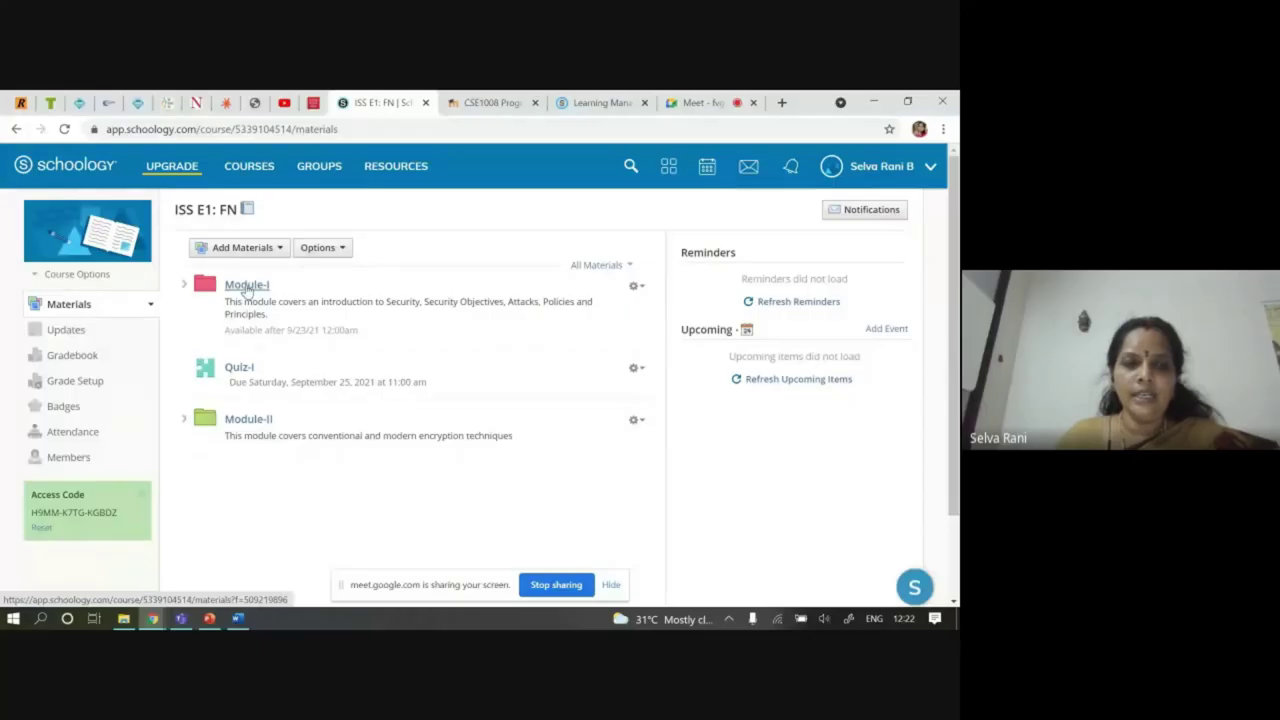
Look through the Module-I folder and its Digital Assignment - I, and return to the course materials list
click(247, 288)
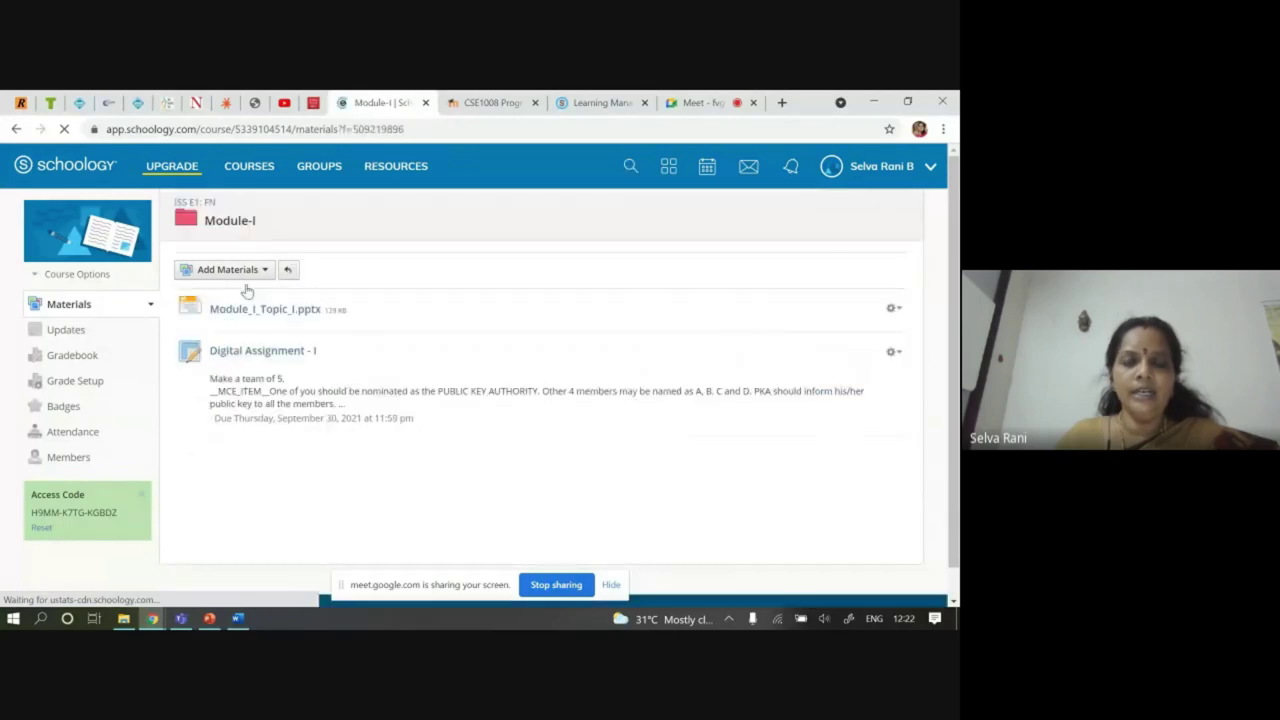
click(265, 352)
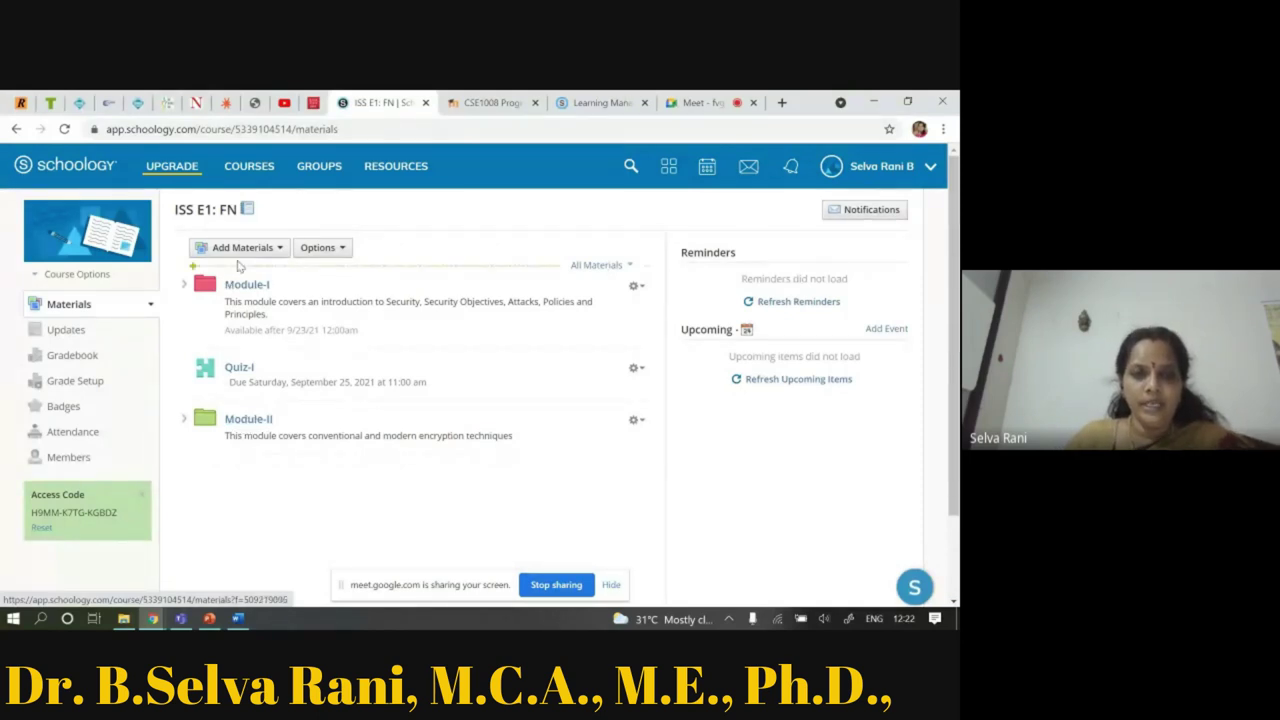
mouse_move(242, 270)
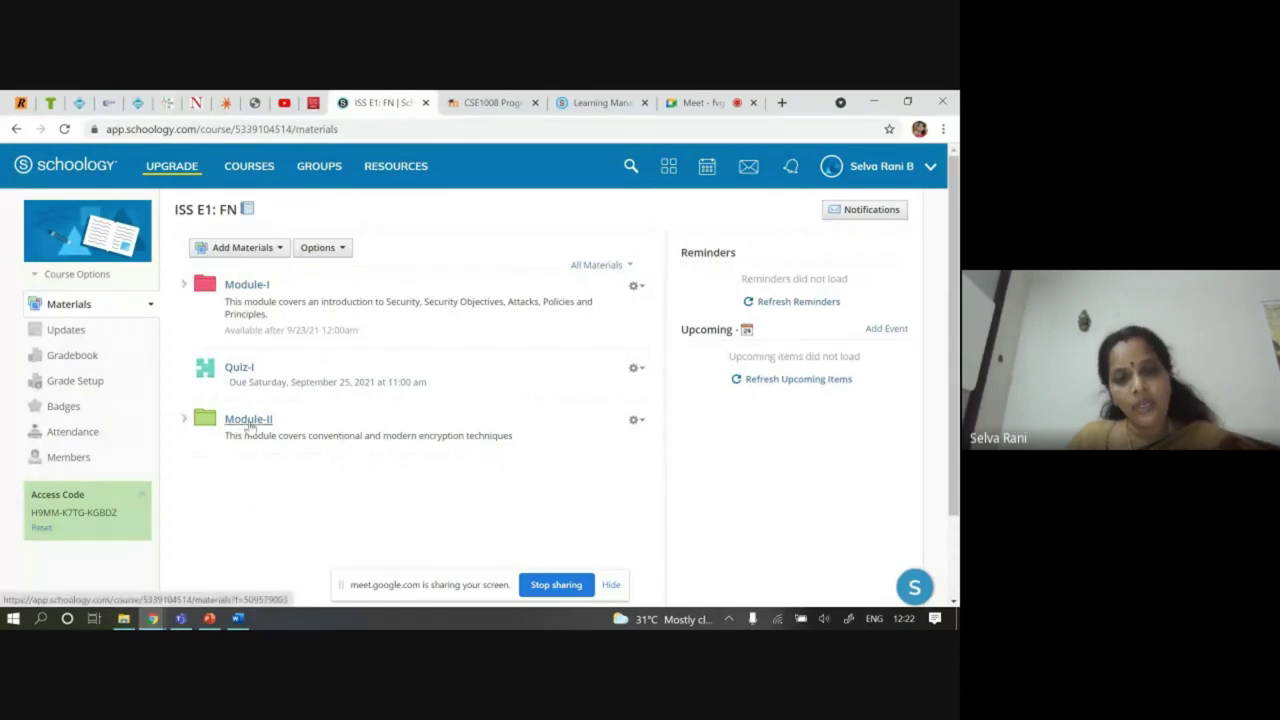
Start a new assignment in the course materials and name it "Digital Assignment-II", leaving the description empty
click(282, 251)
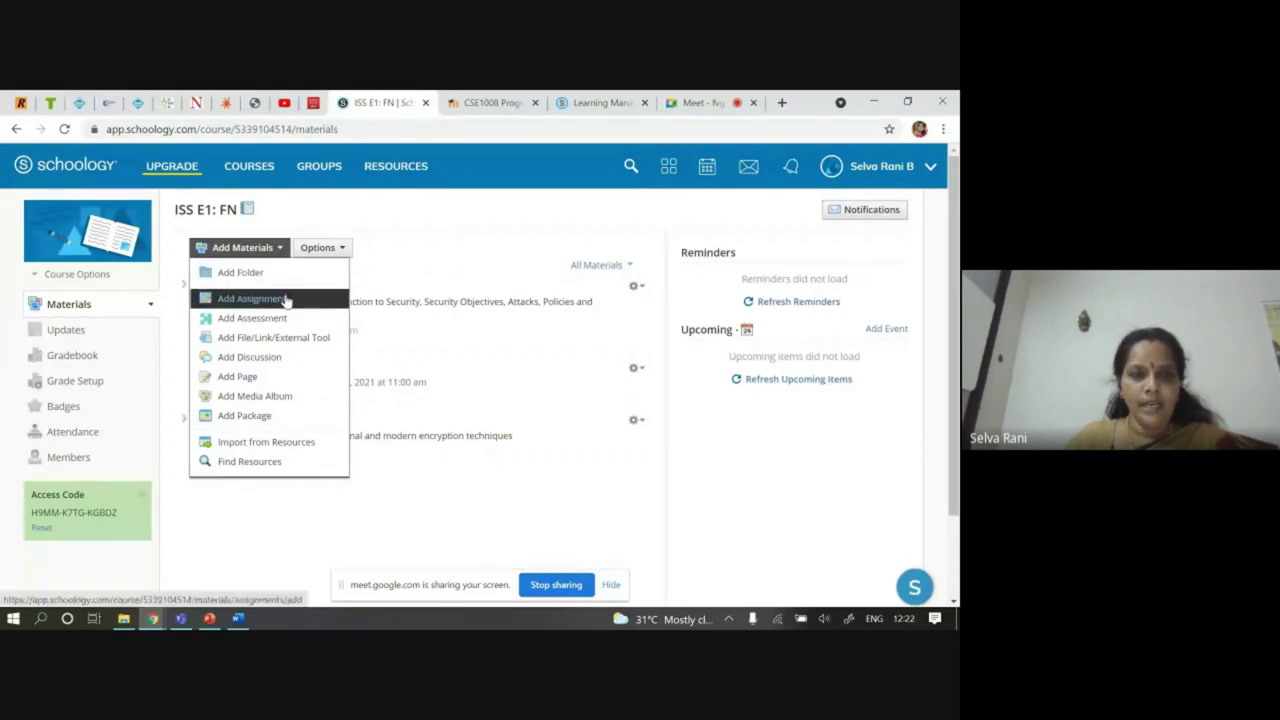
click(250, 298)
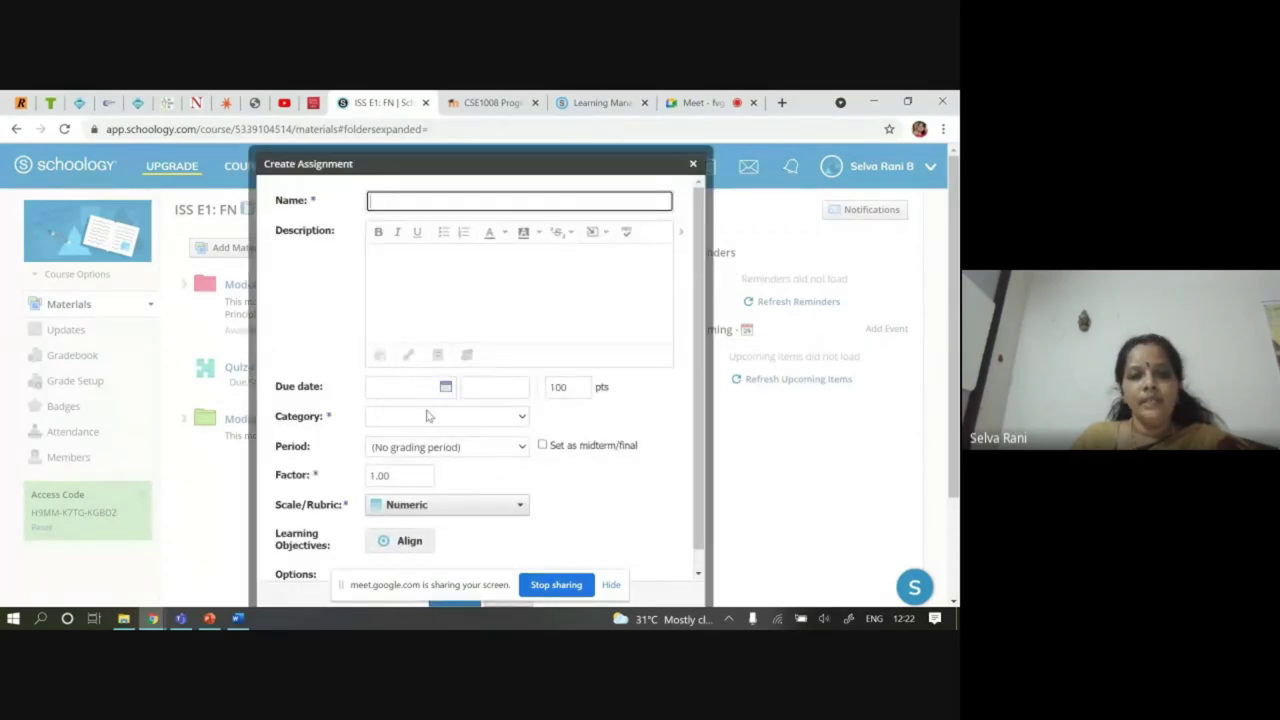
scroll(429, 417, down, 1)
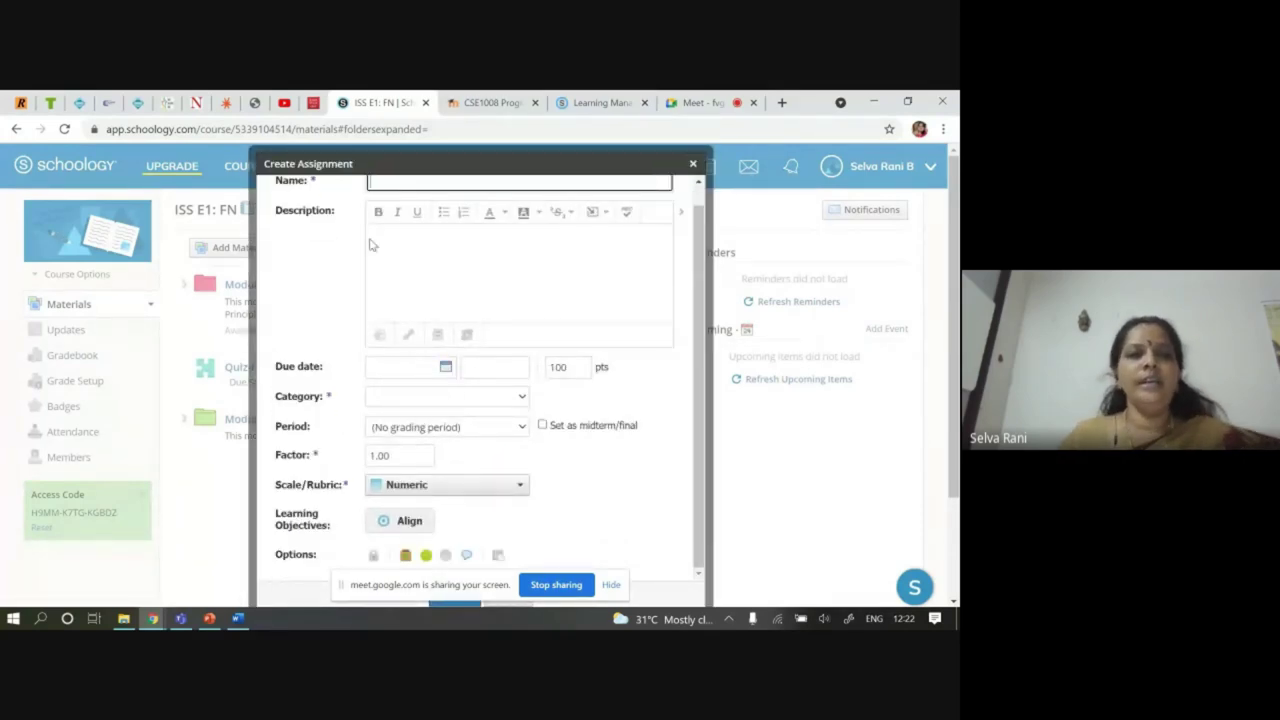
scroll(446, 297, up, 1)
click(400, 199)
text(Digital Assignment-II)
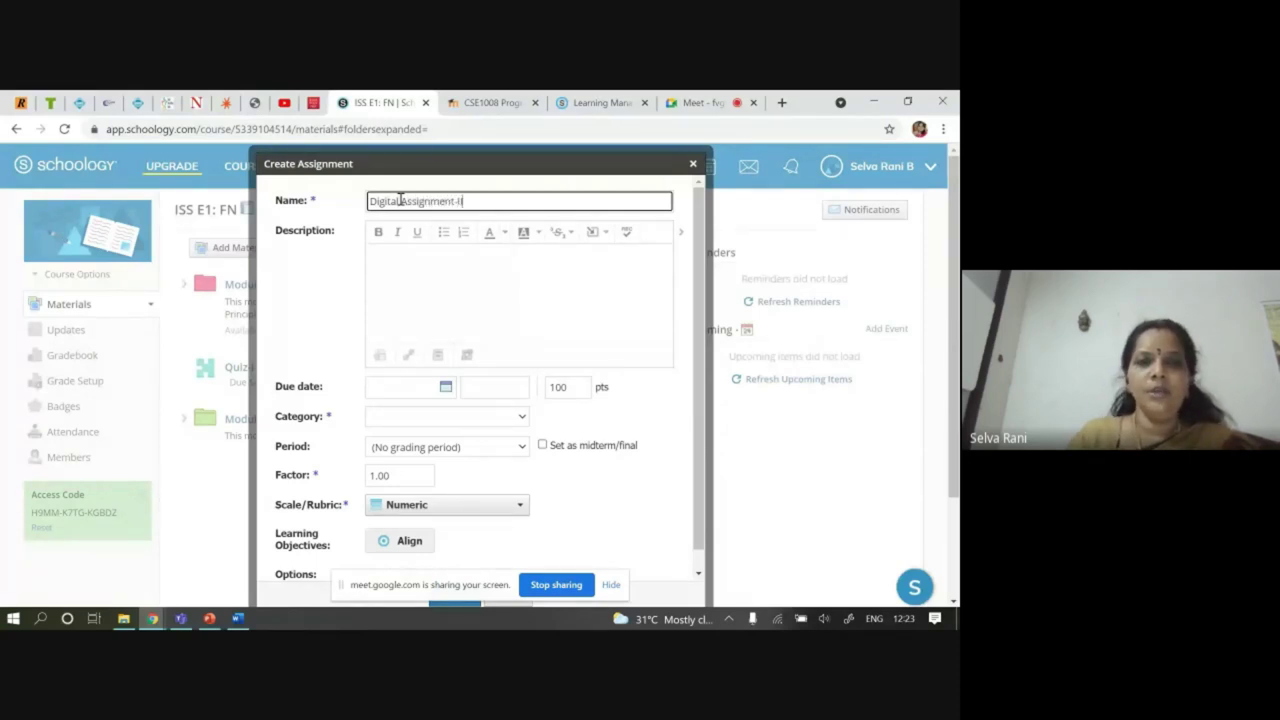
click(403, 270)
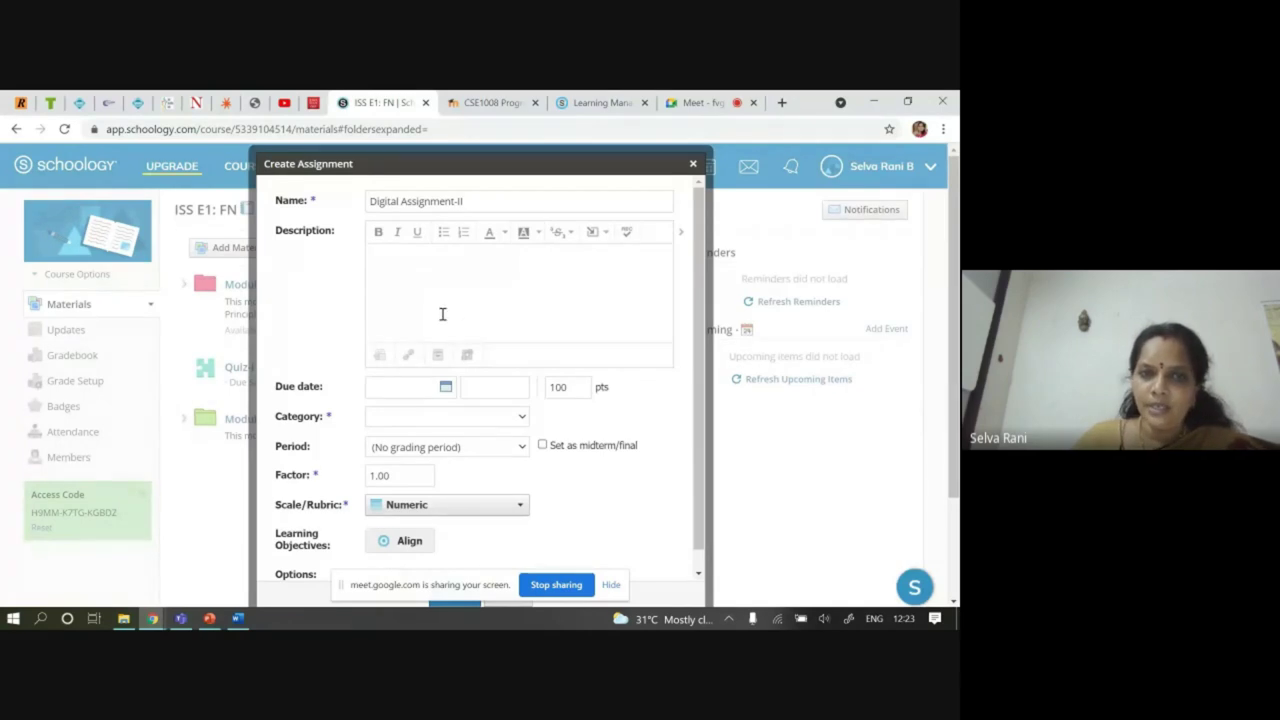
Set the assignment's due date to 9/30/21, its points to 20 and its category to Graded
click(446, 388)
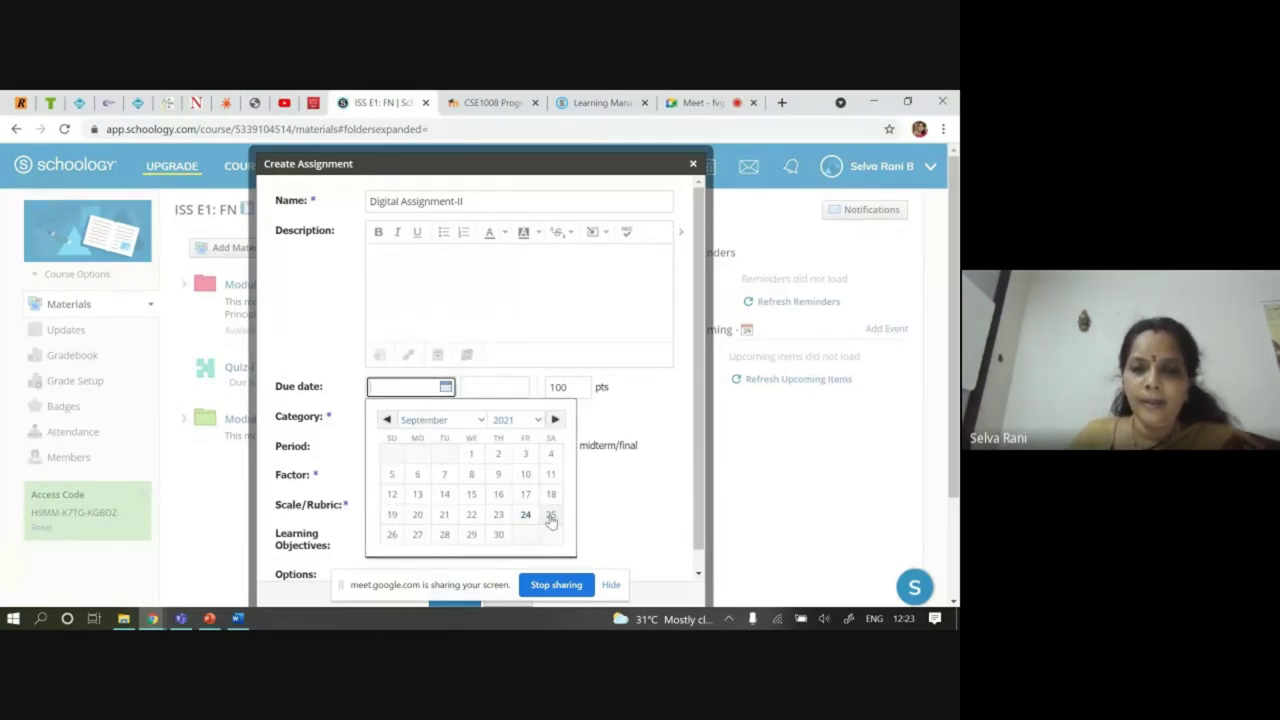
click(498, 534)
click(577, 387)
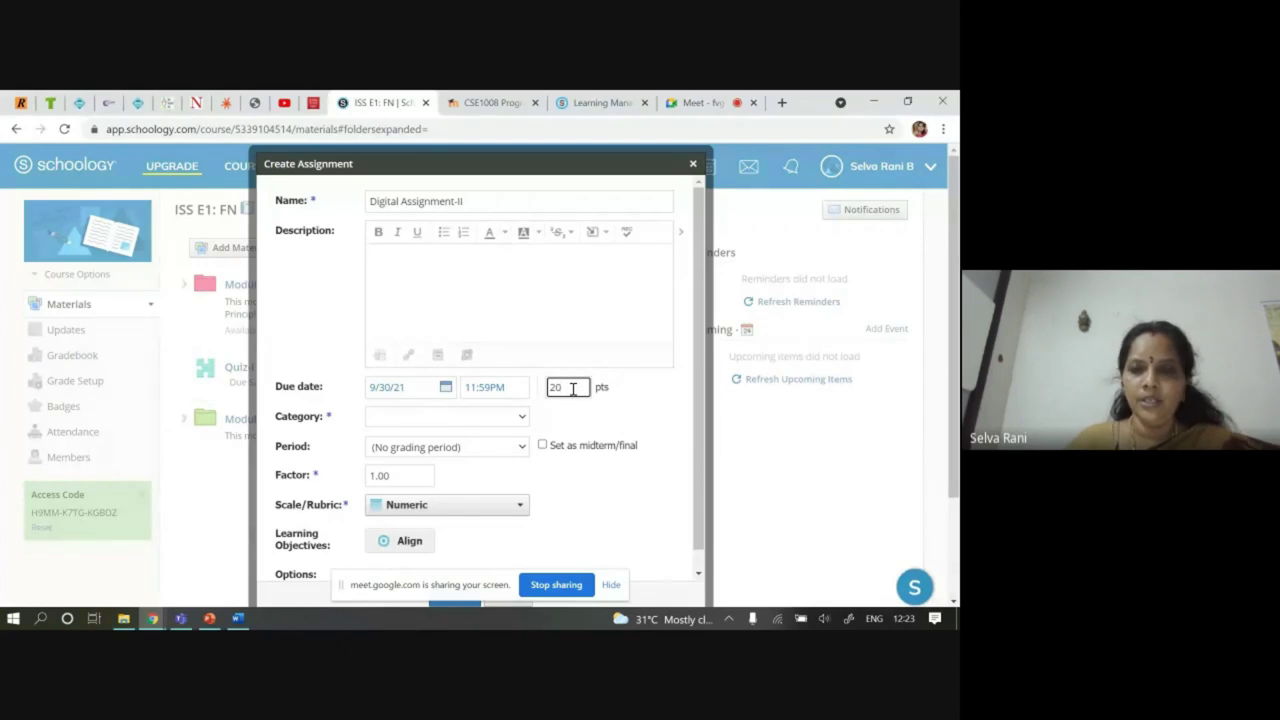
click(479, 421)
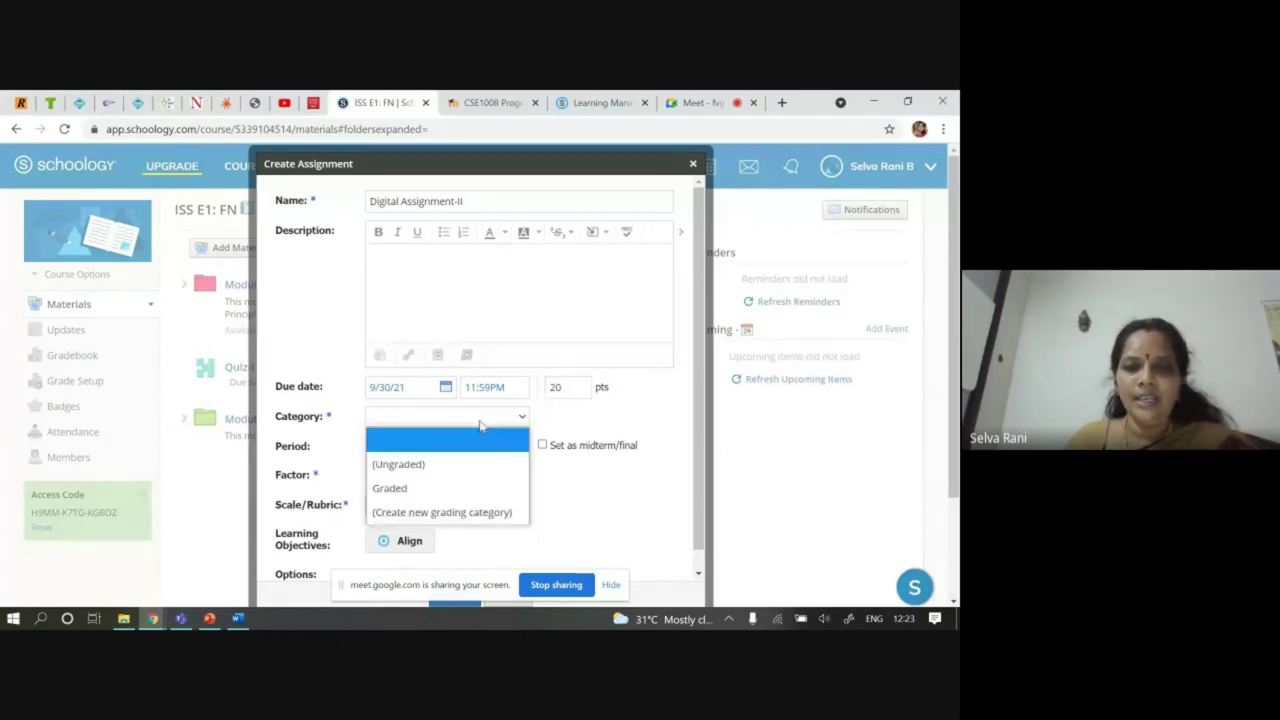
click(461, 487)
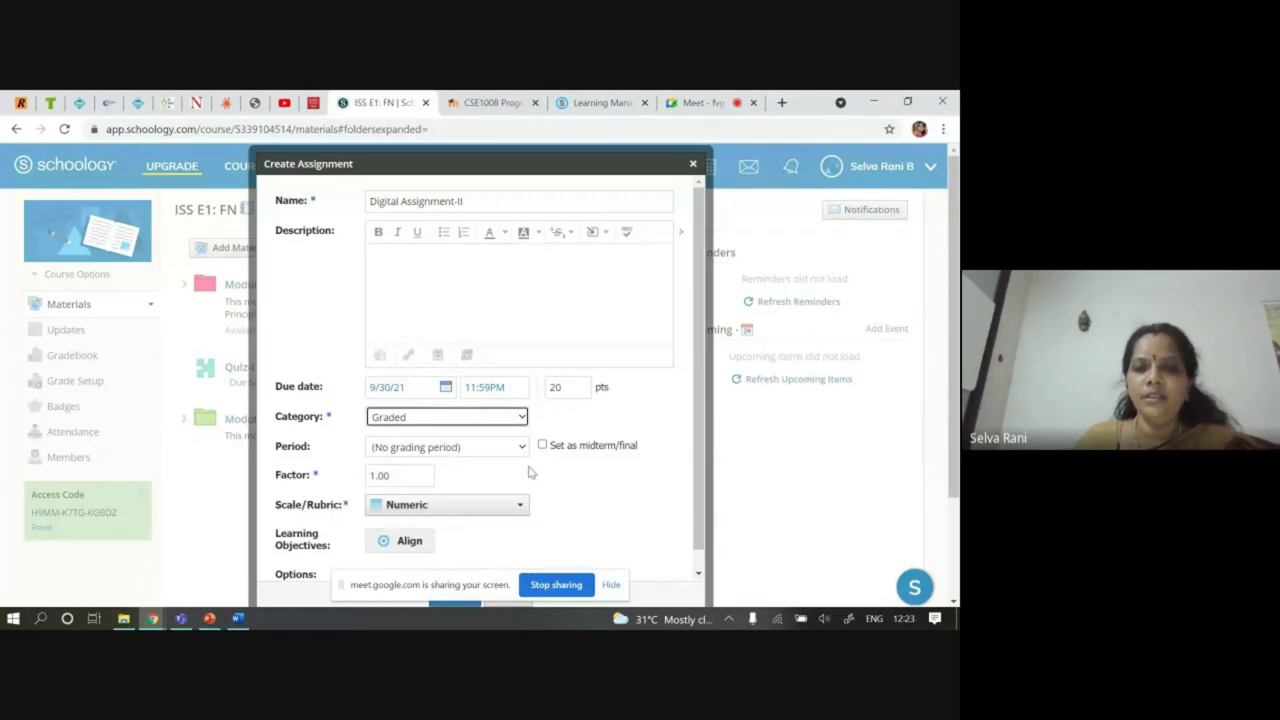
Move the screen-sharing bar off the form's controls and create the Digital Assignment-II assignment
scroll(600, 476, down, 1)
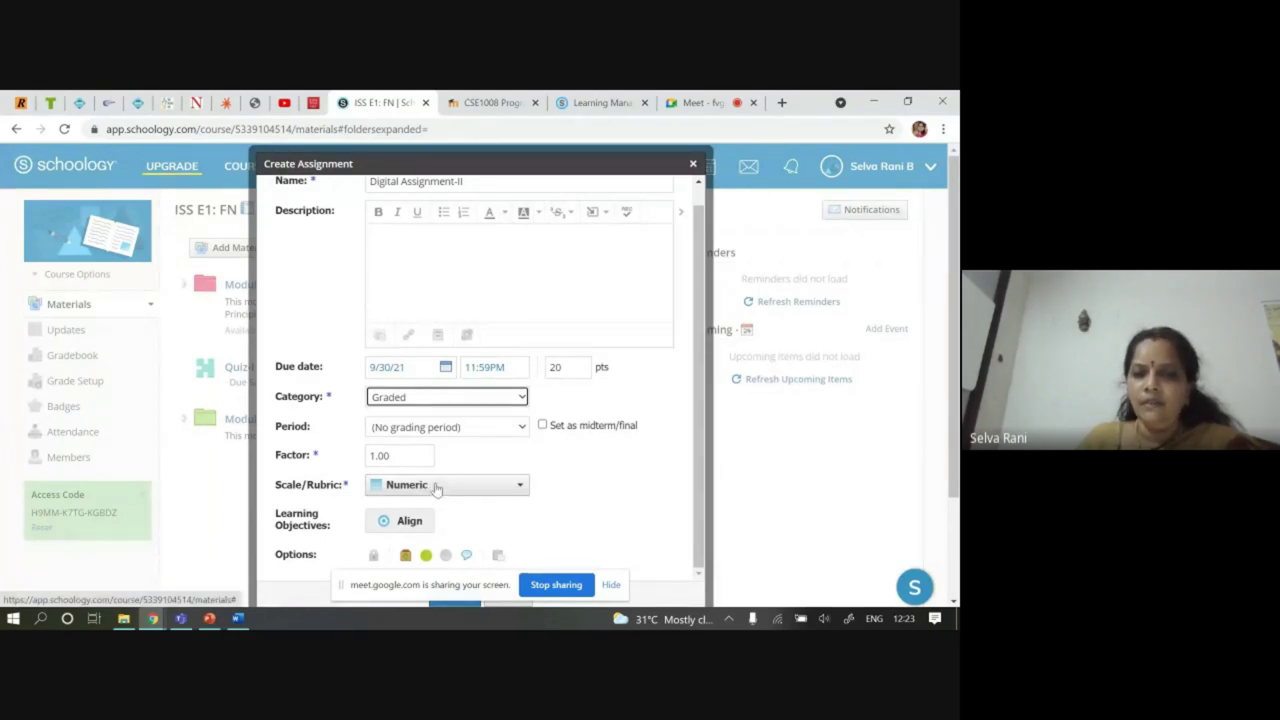
click(703, 513)
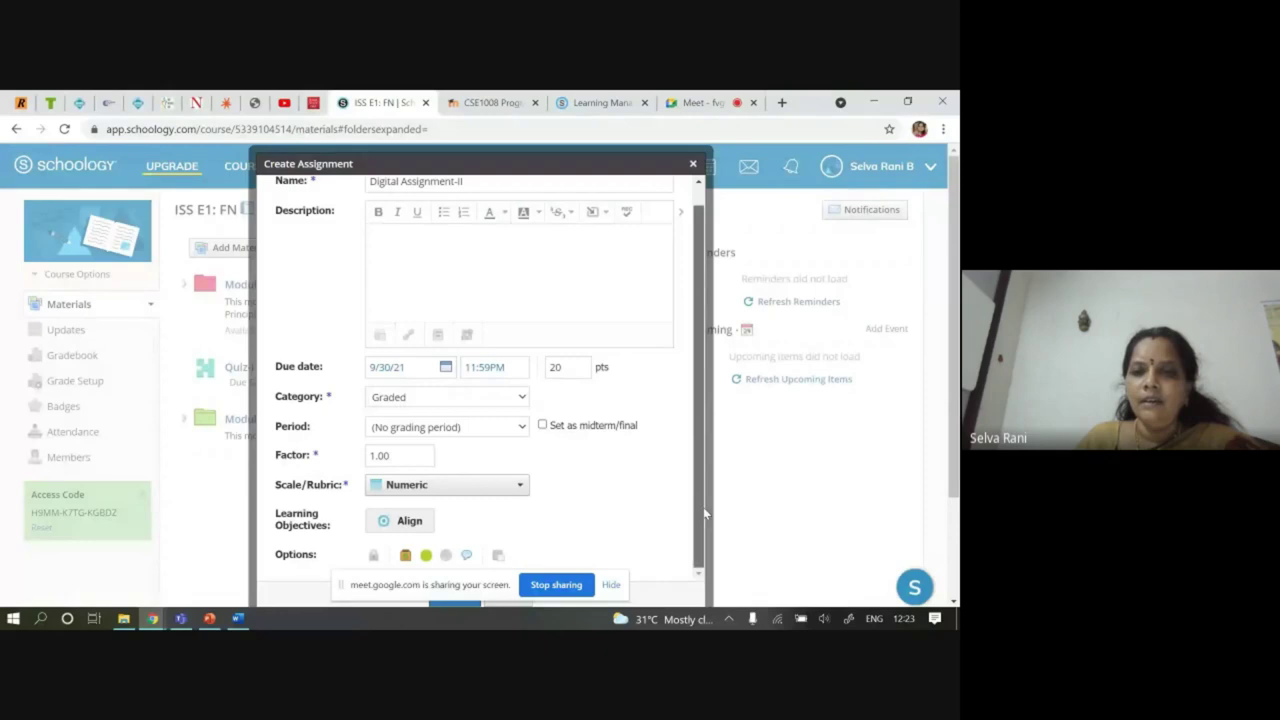
drag(498, 166, 578, 150)
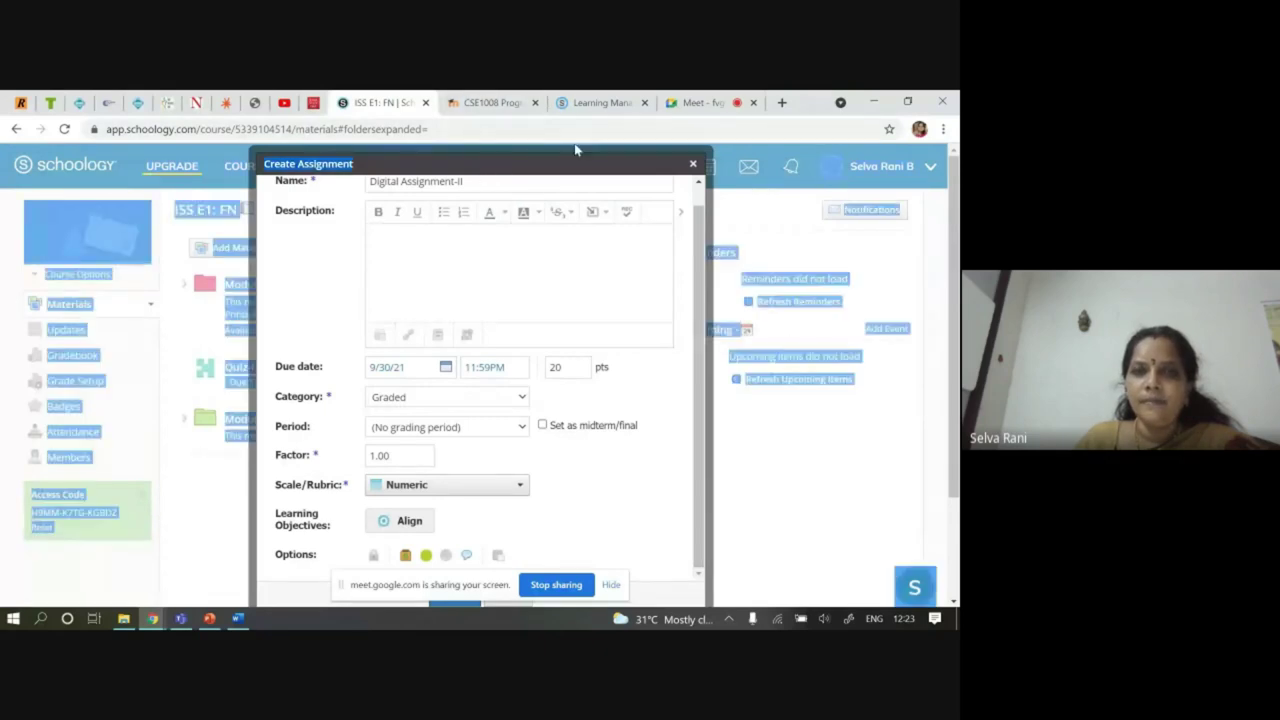
click(588, 290)
drag(405, 578, 302, 560)
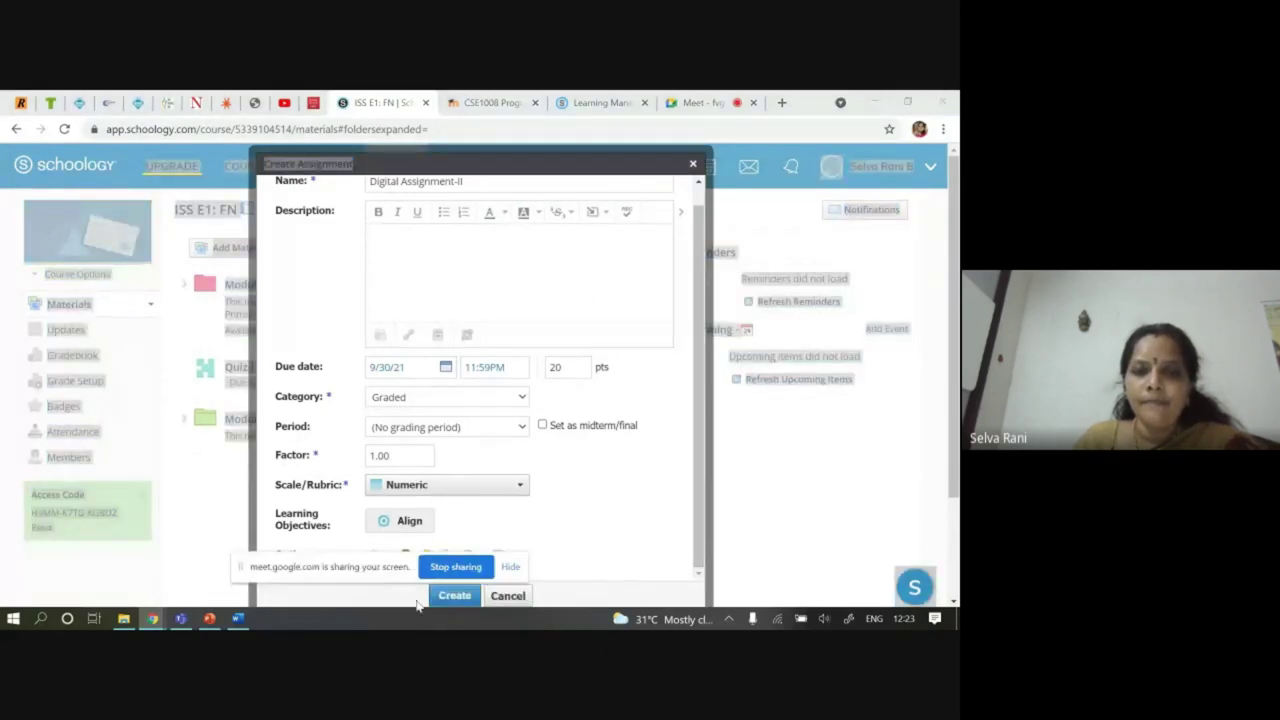
click(451, 602)
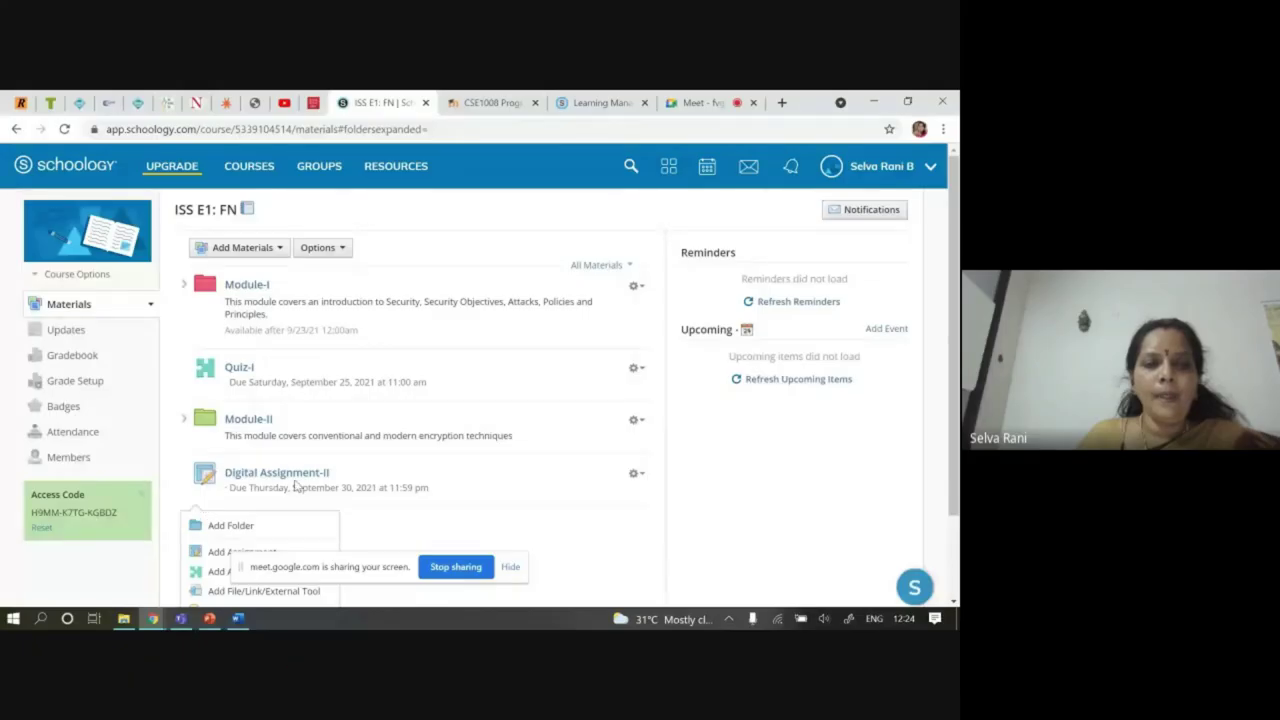
click(286, 571)
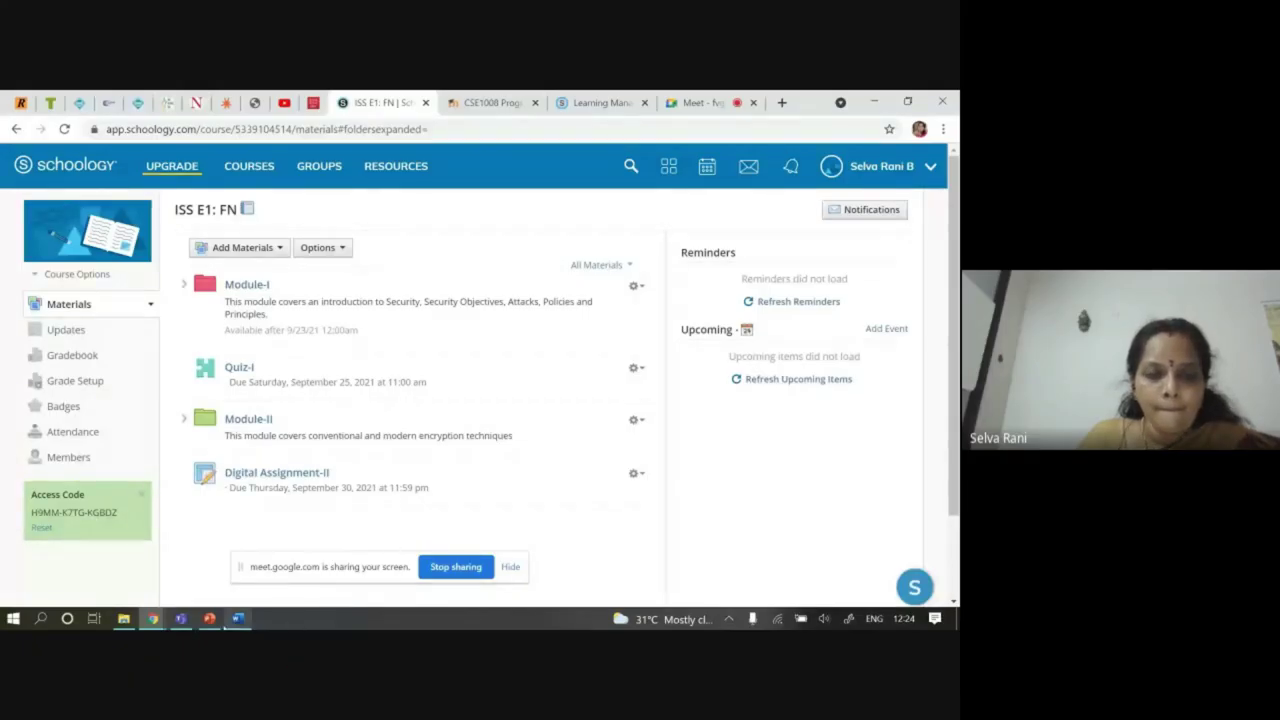
Switch to the Google Meet call, turn the camera off and back on, and return to the Schoology course
mouse_move(155, 622)
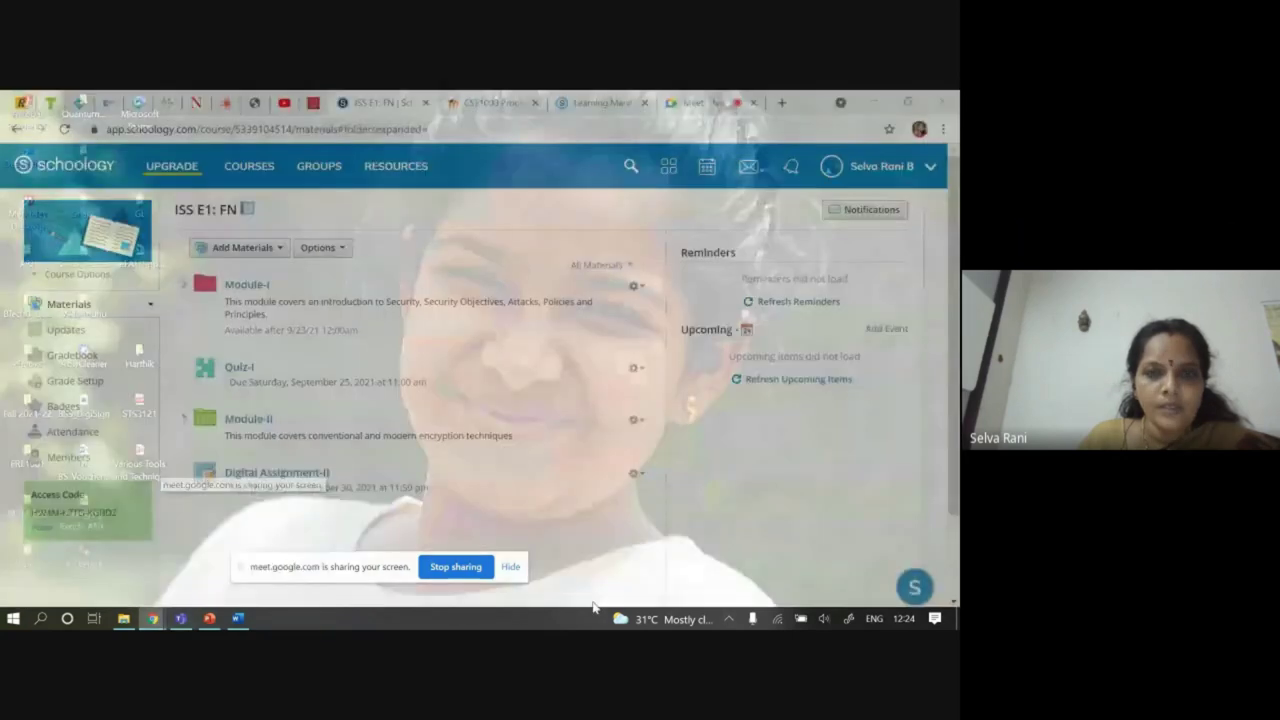
click(700, 102)
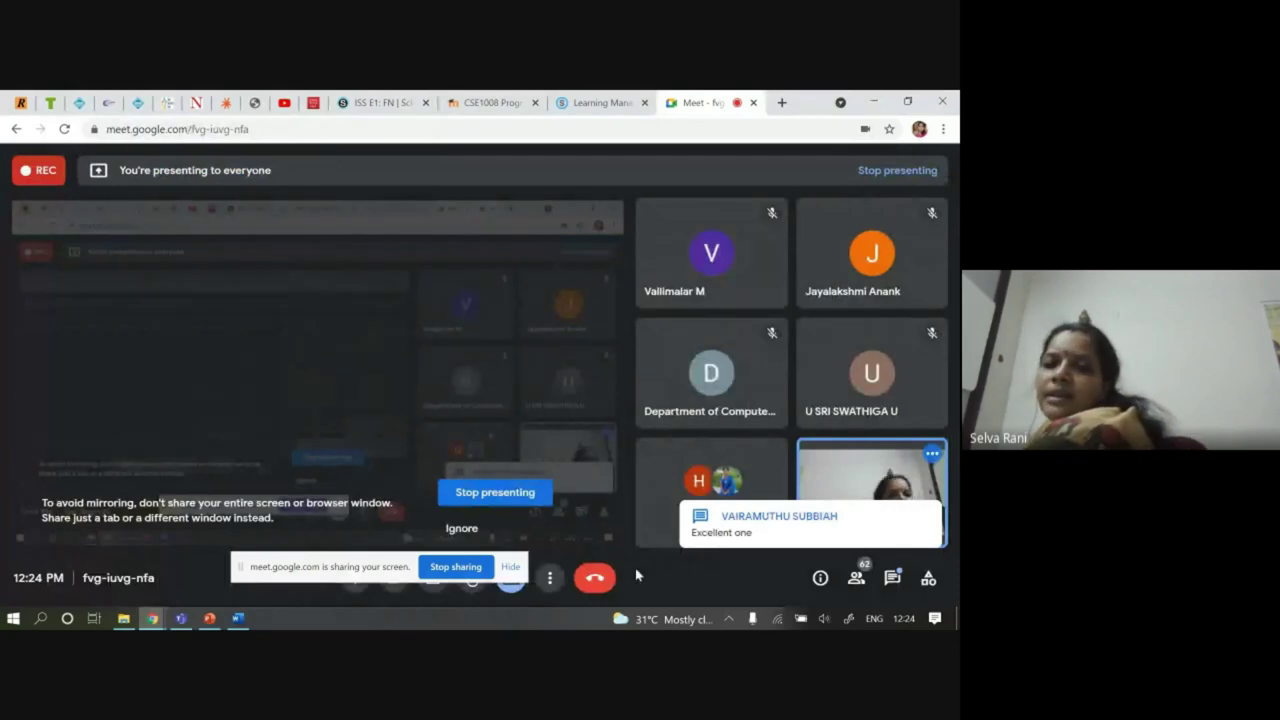
drag(357, 568, 371, 512)
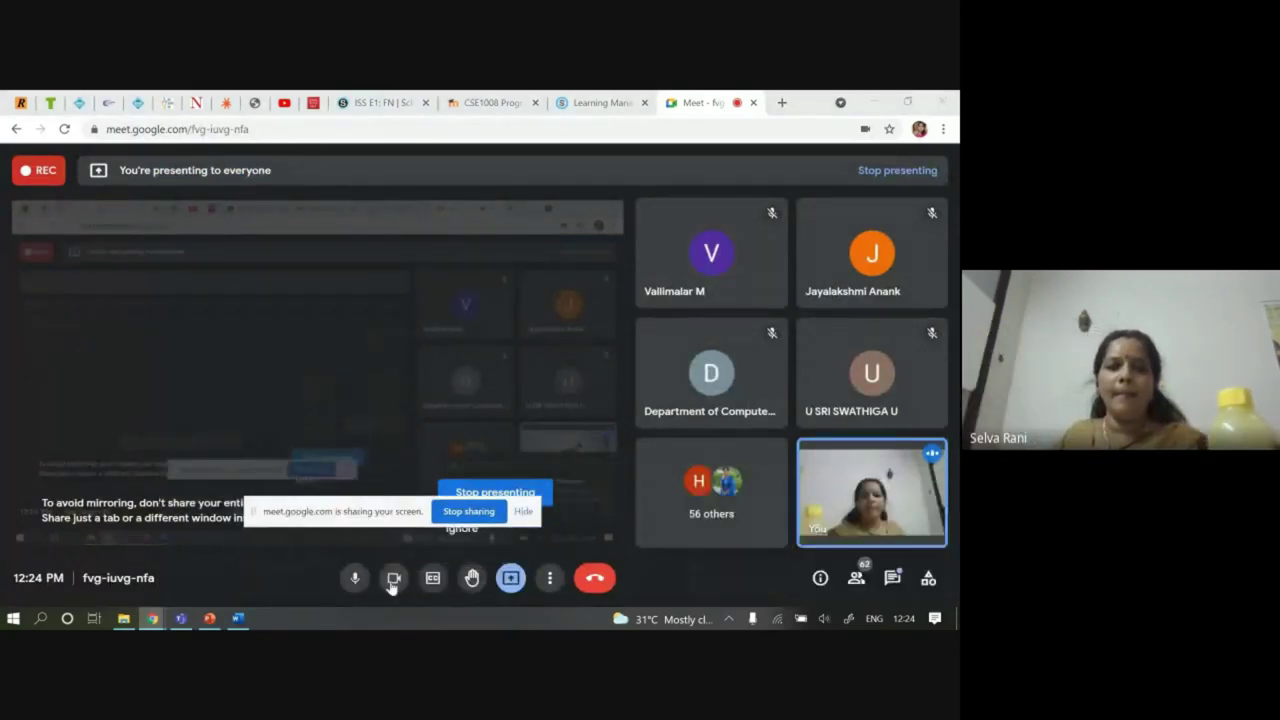
click(392, 580)
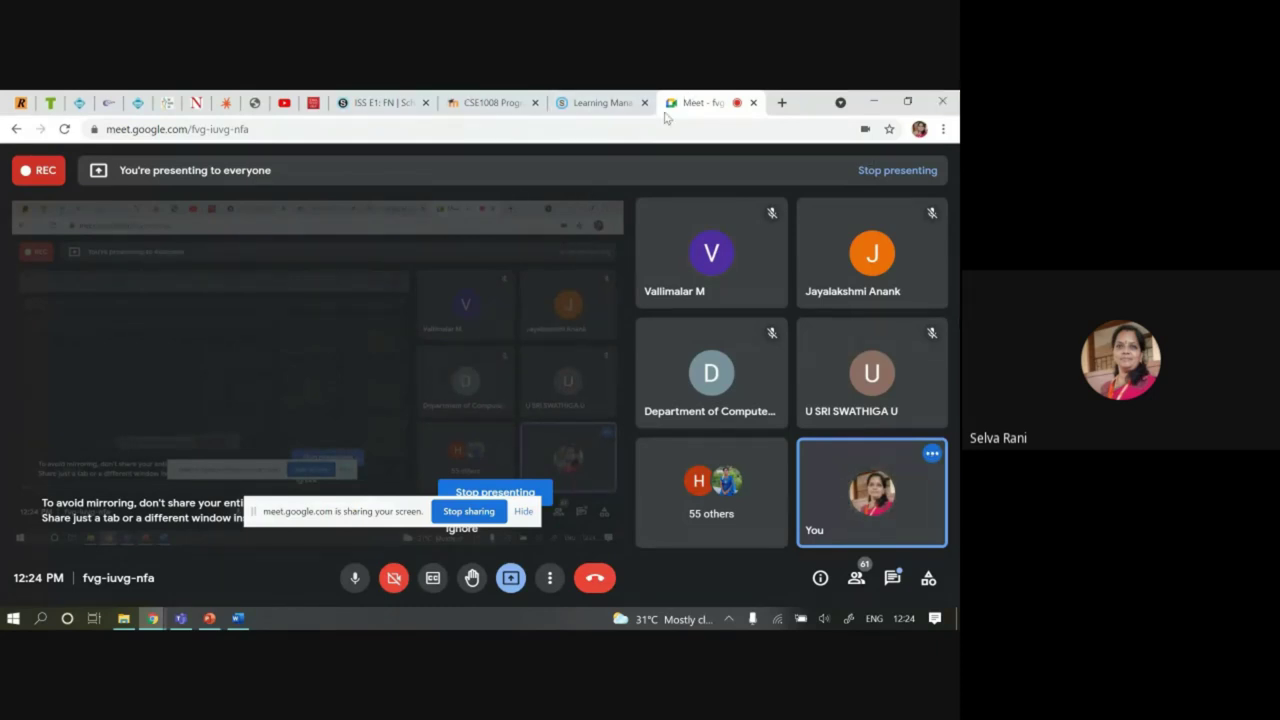
click(393, 583)
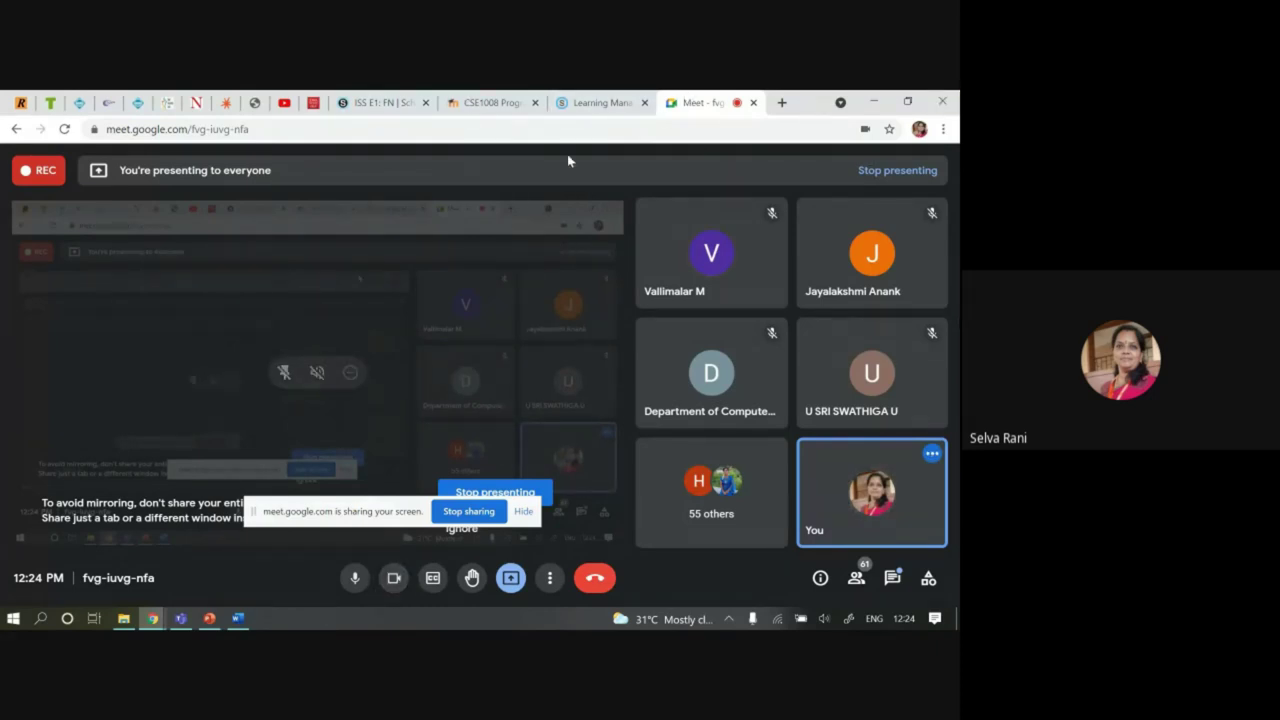
click(382, 102)
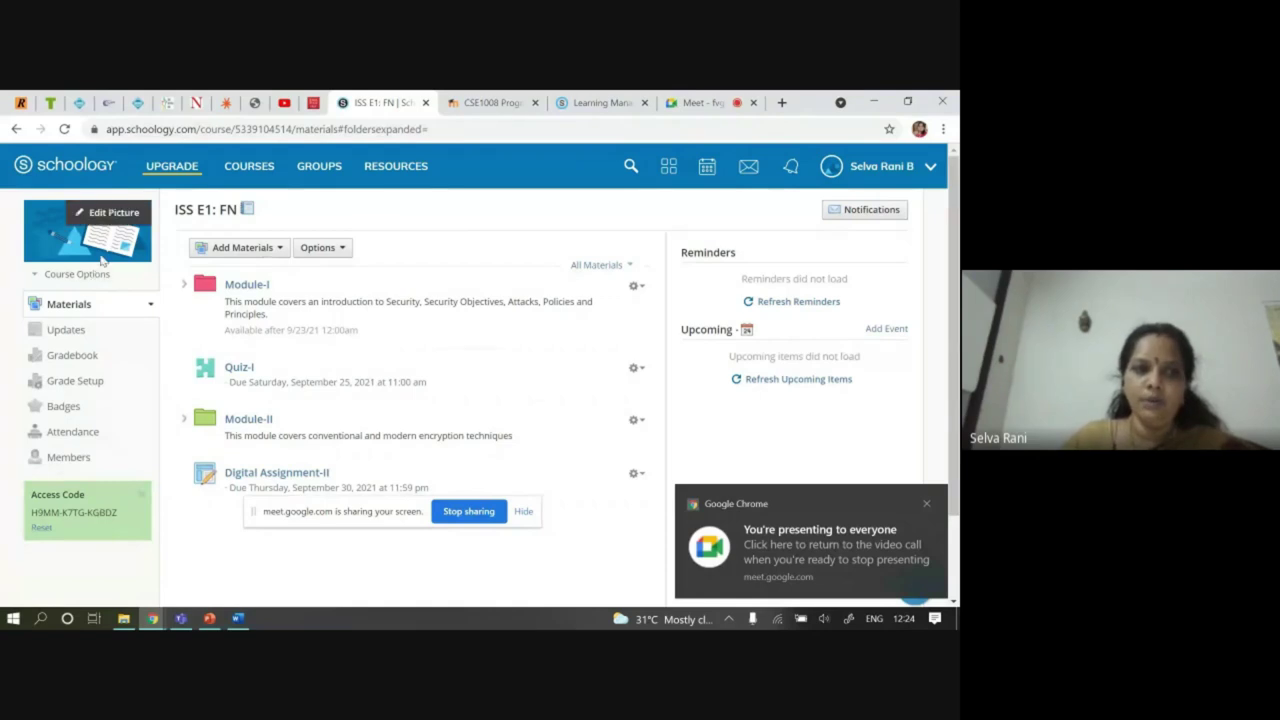
View the course's Updates and Gradebook pages, and examine the grading options in Grade Setup
click(80, 337)
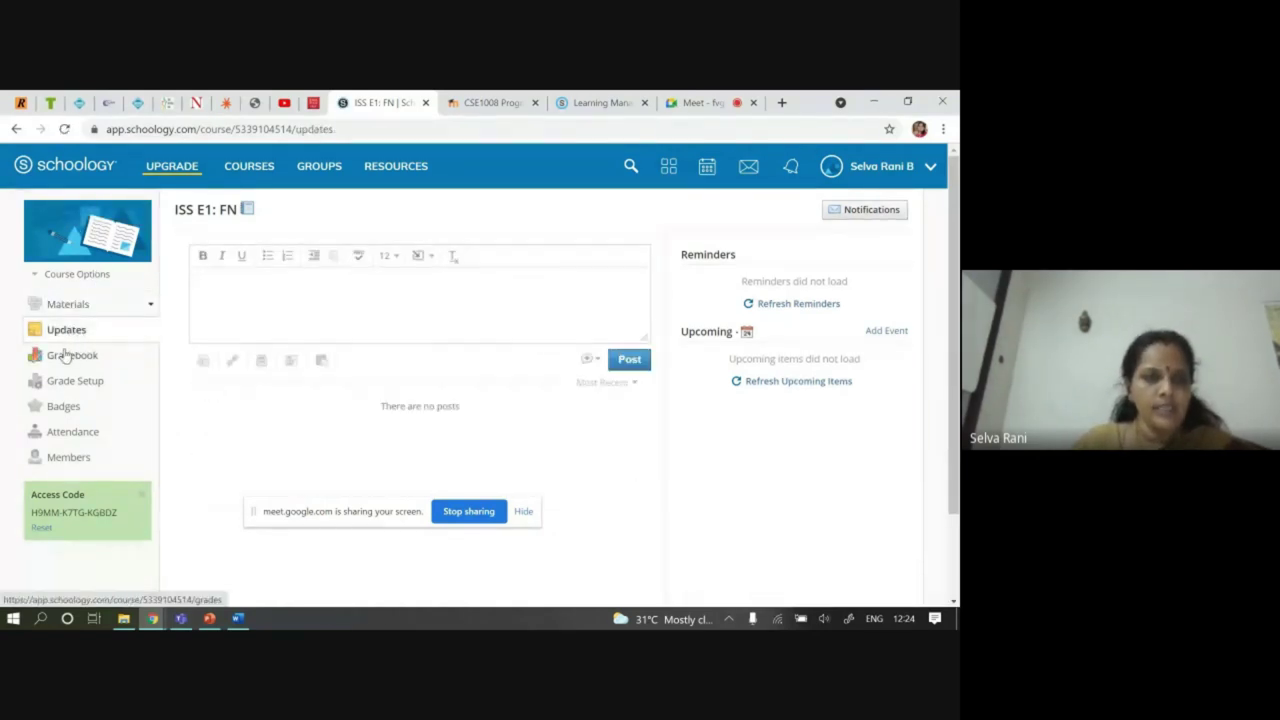
click(83, 366)
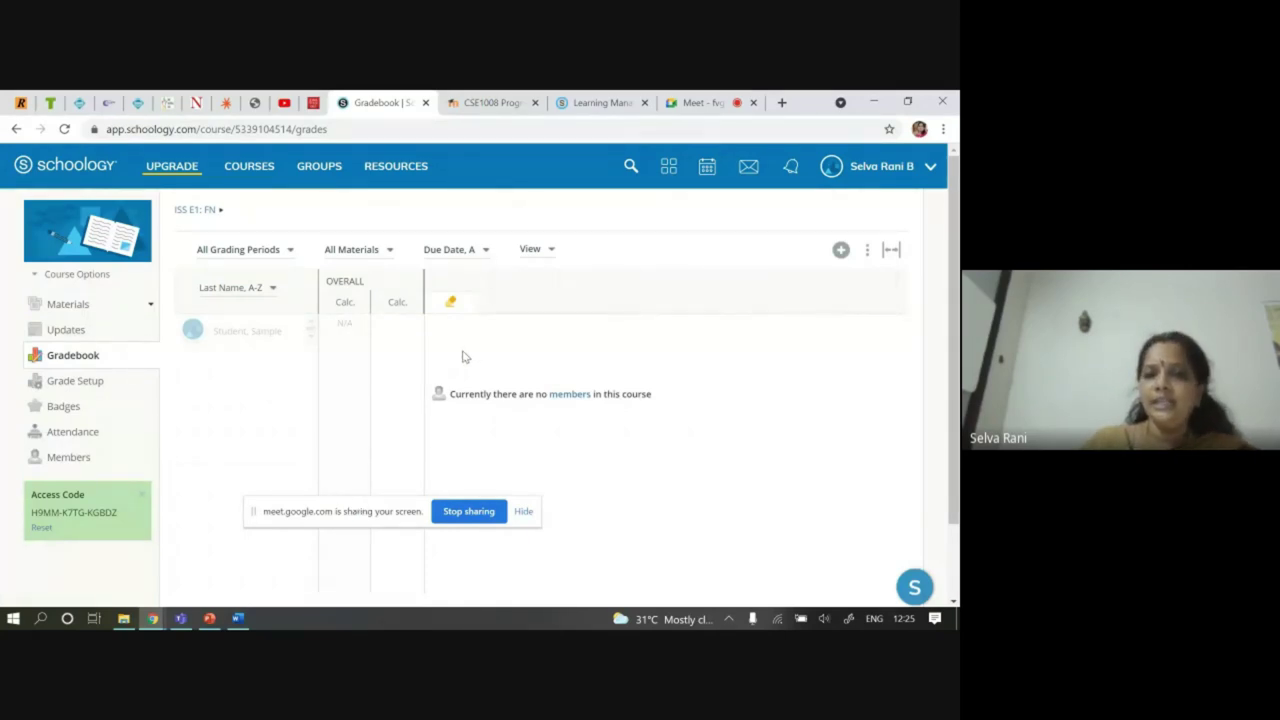
click(75, 383)
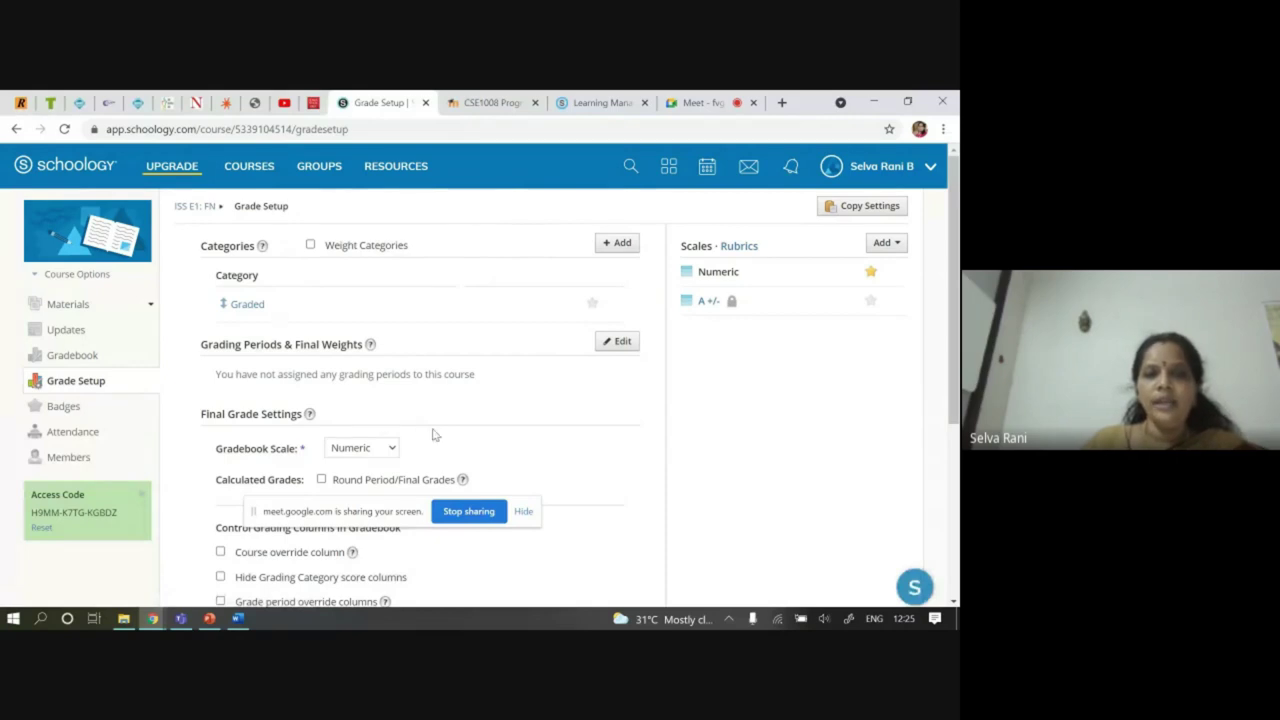
scroll(433, 435, down, 3)
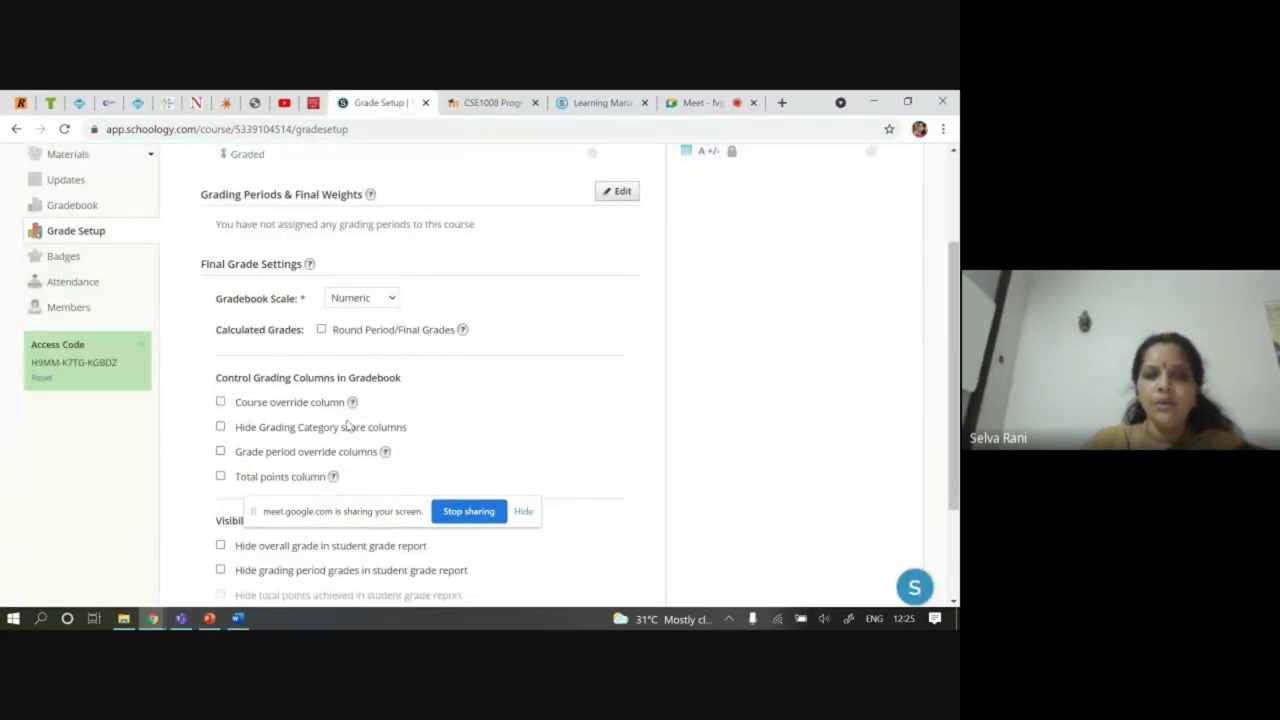
Look over the remaining Grade Setup options, switch to the VIT LMS Moodle site and log out of it
scroll(446, 378, down, 3)
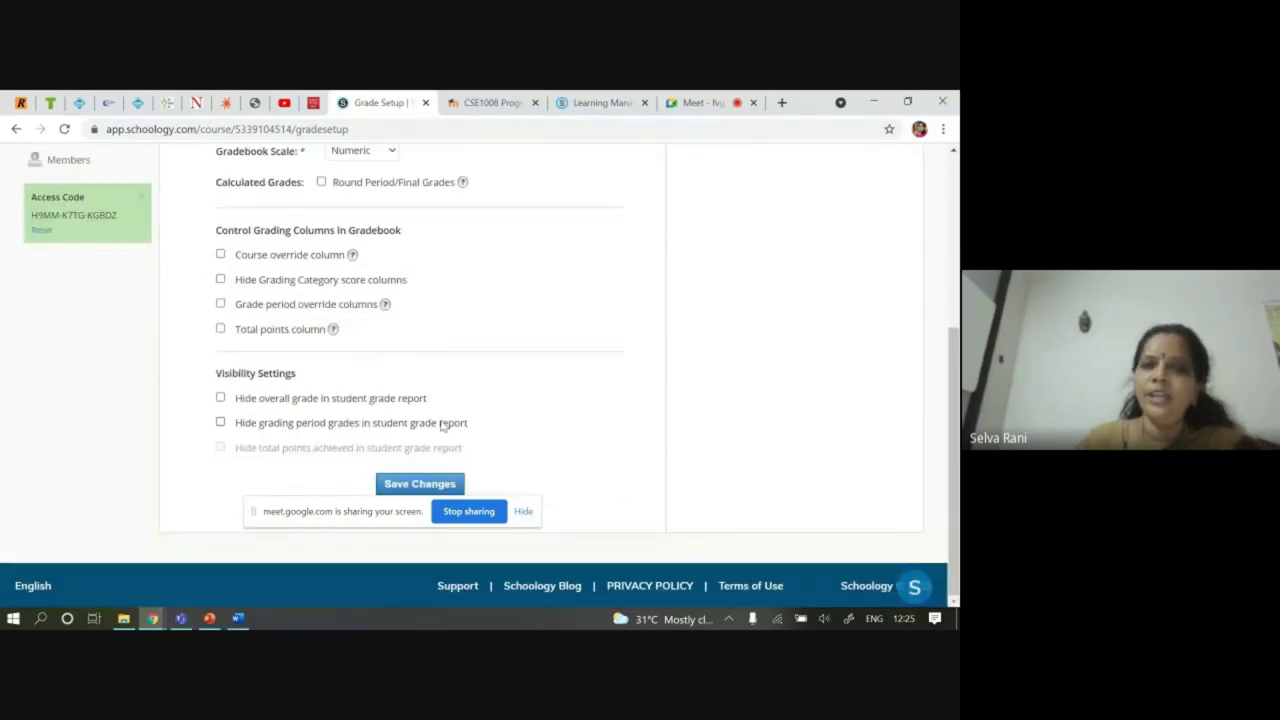
scroll(480, 430, up, 6)
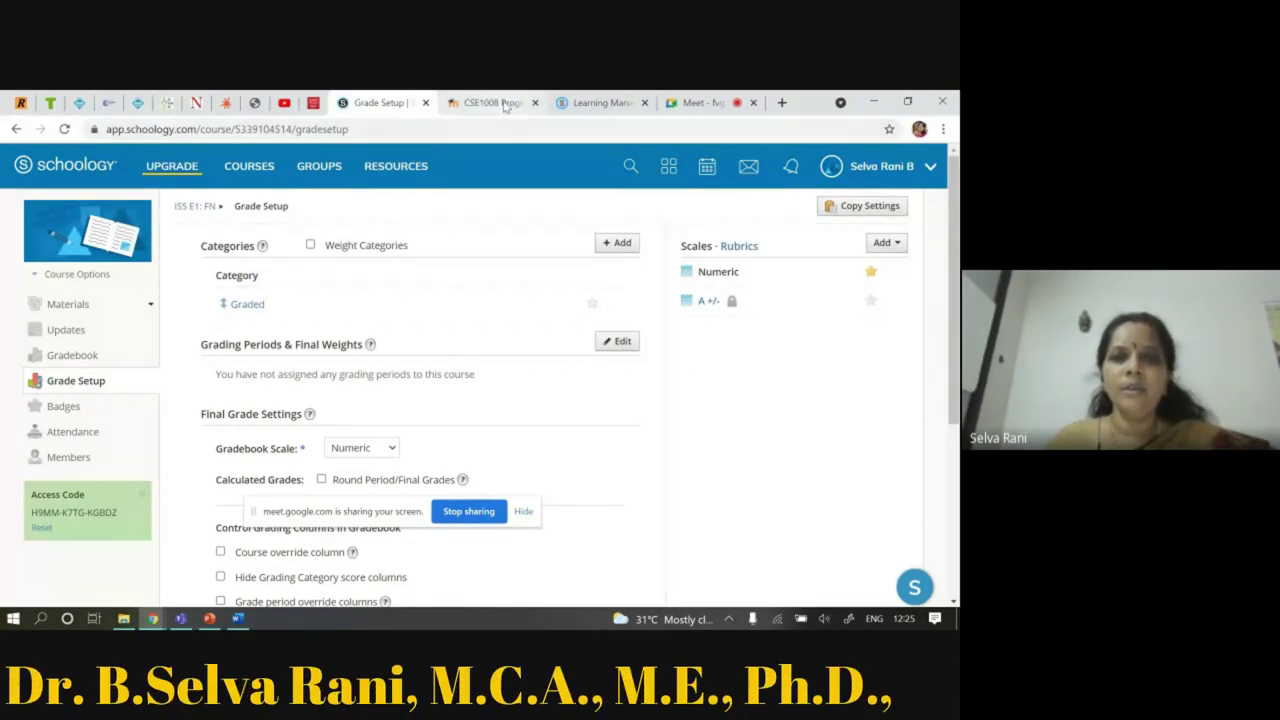
click(492, 103)
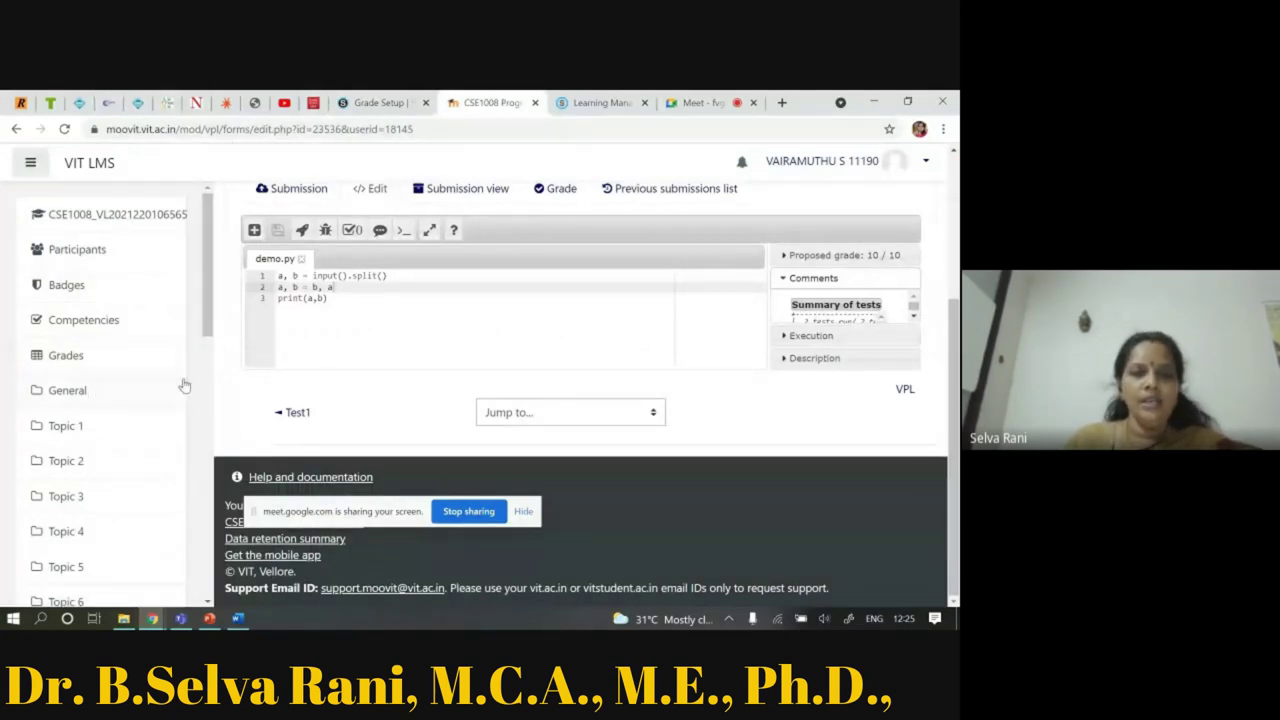
scroll(828, 183, up, 1)
click(829, 162)
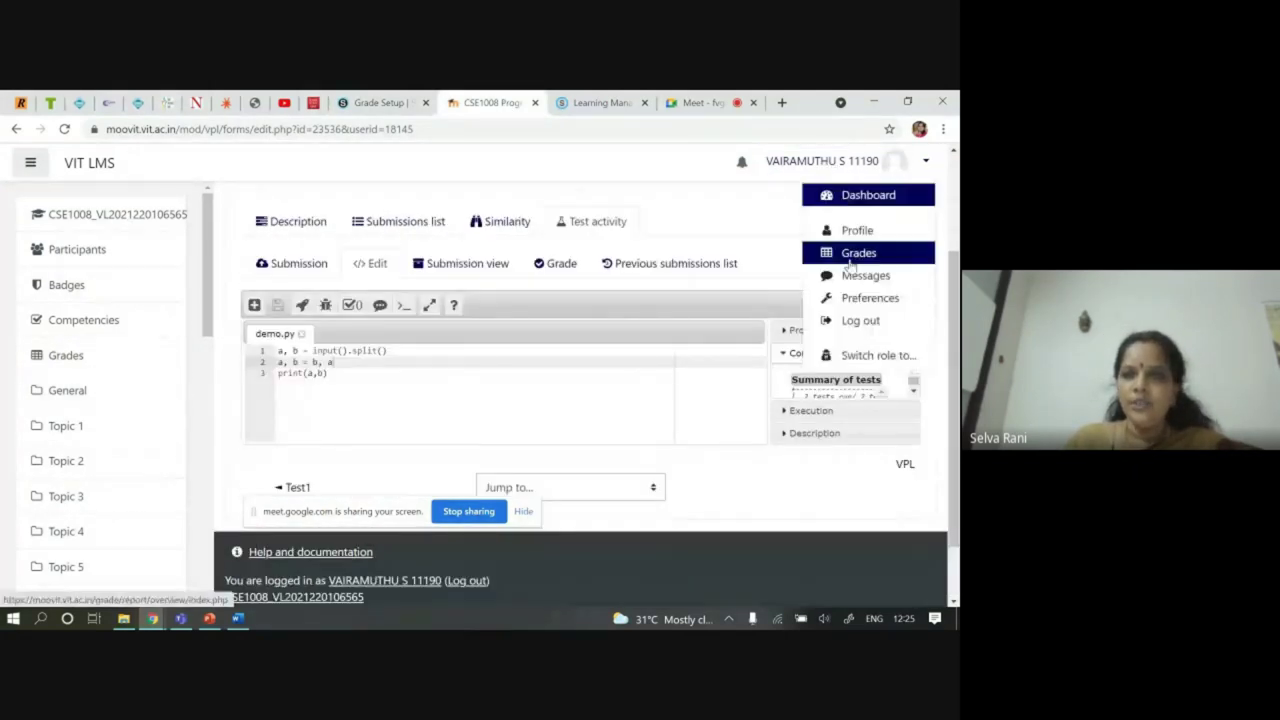
click(865, 328)
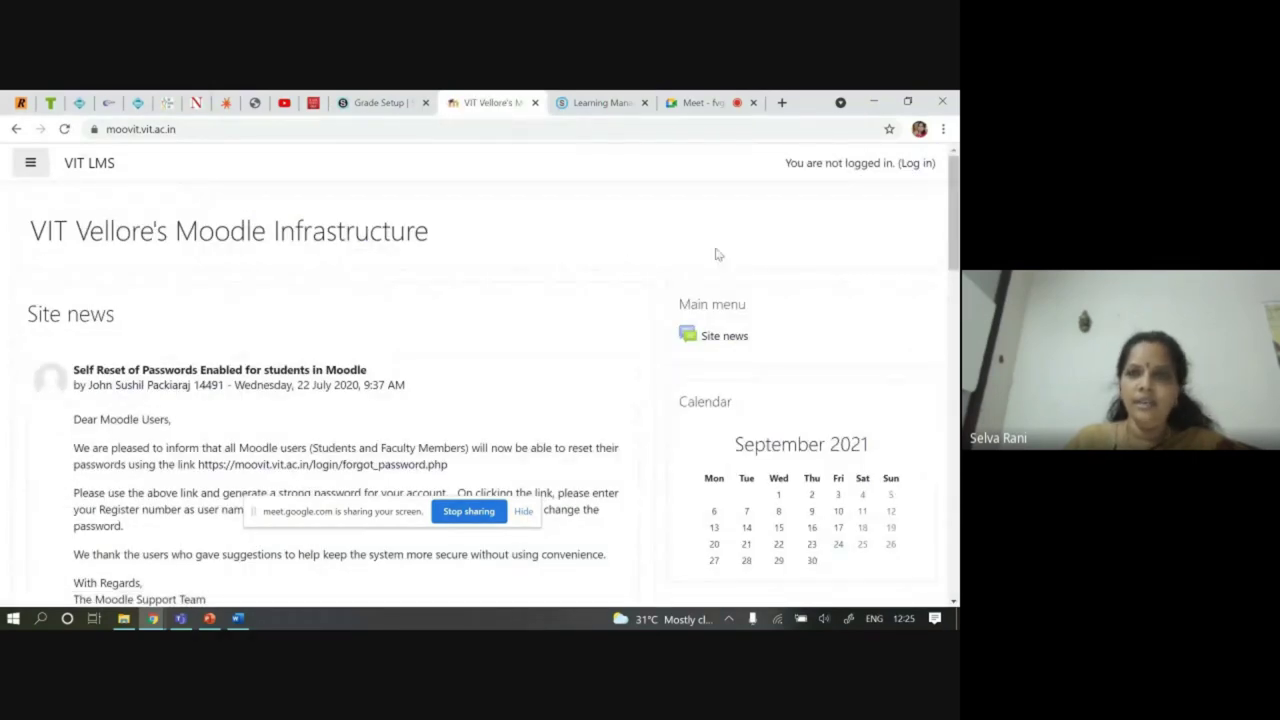
Log back in to VIT LMS with the saved credentials and open the CSE1008 Programming in C course
click(915, 163)
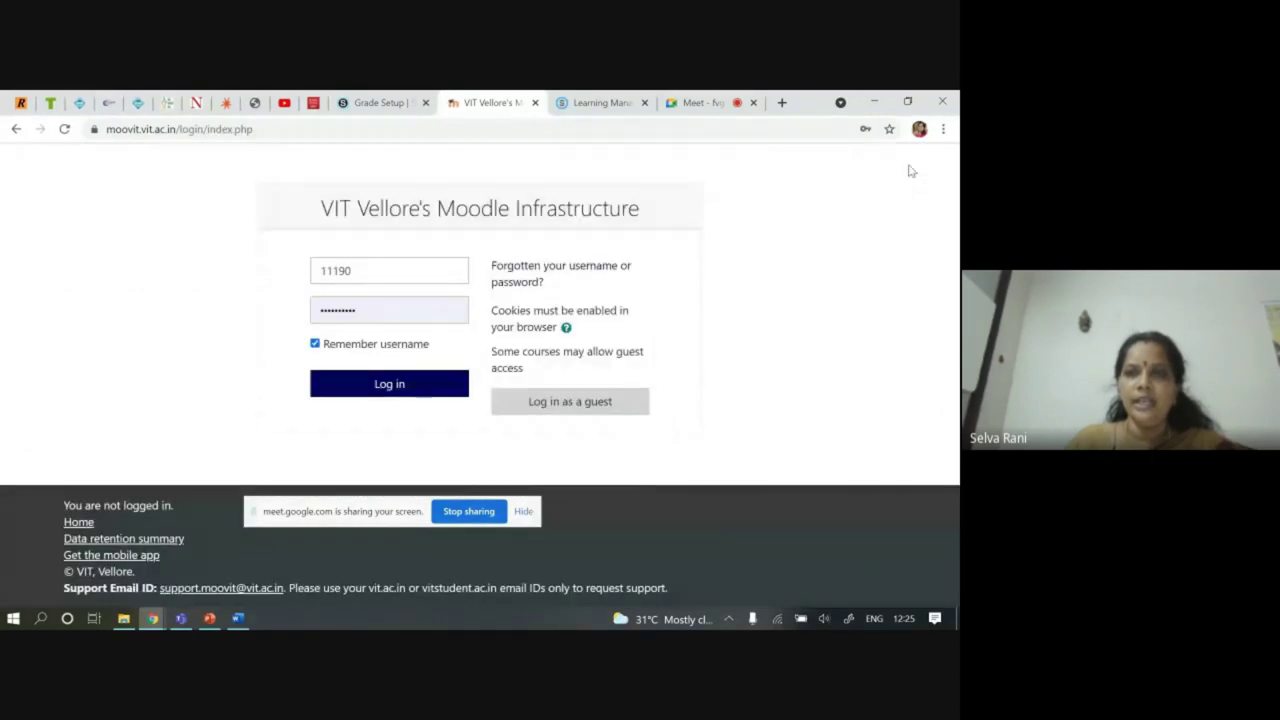
click(373, 393)
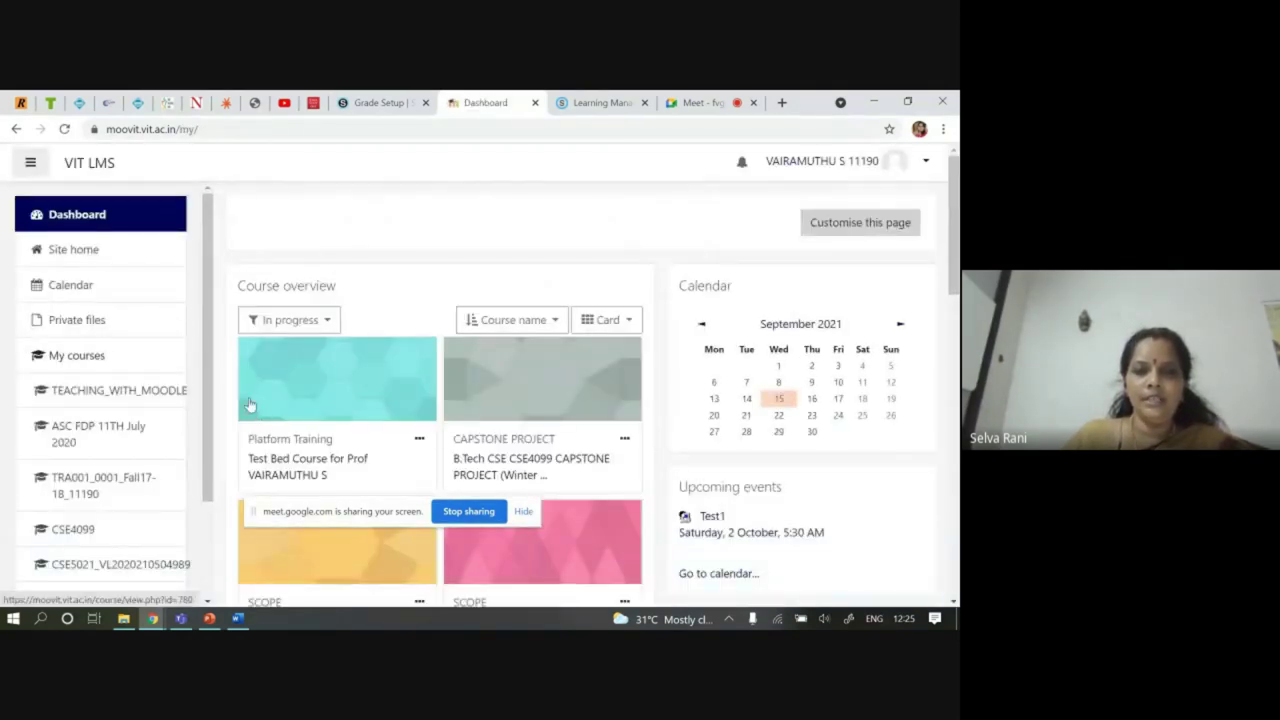
scroll(357, 352, down, 3)
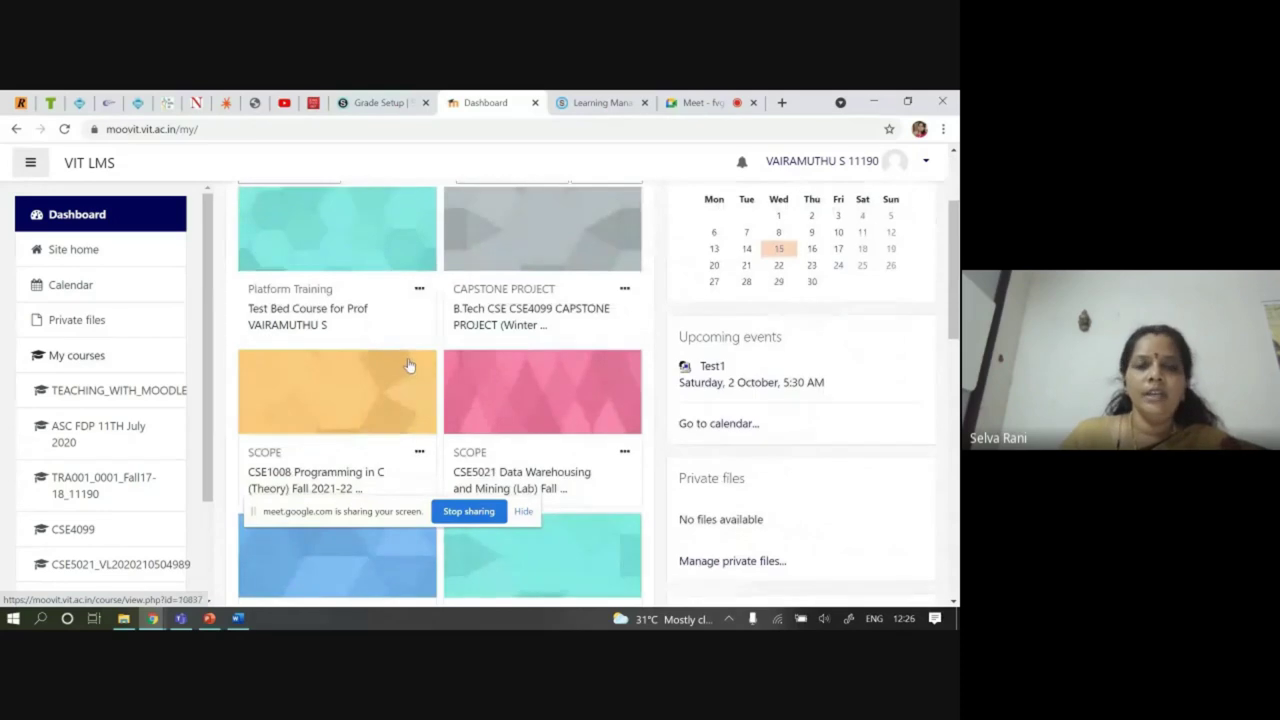
scroll(518, 372, down, 1)
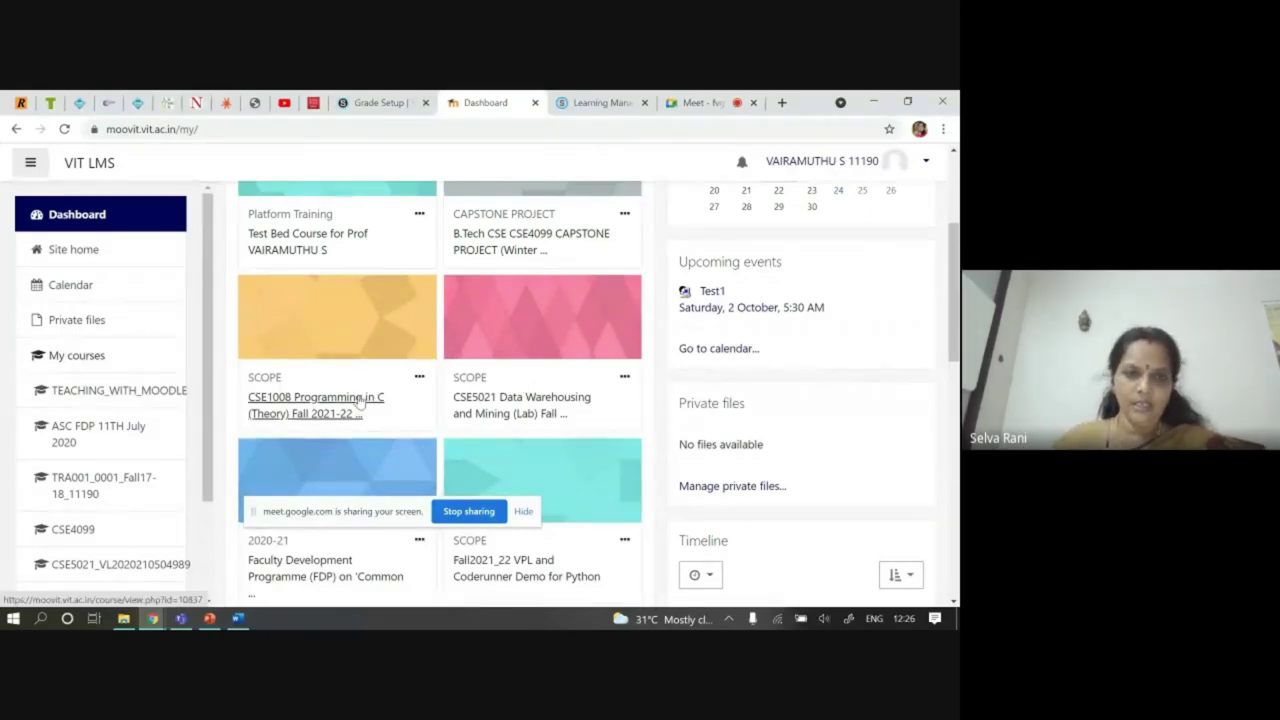
scroll(374, 343, down, 2)
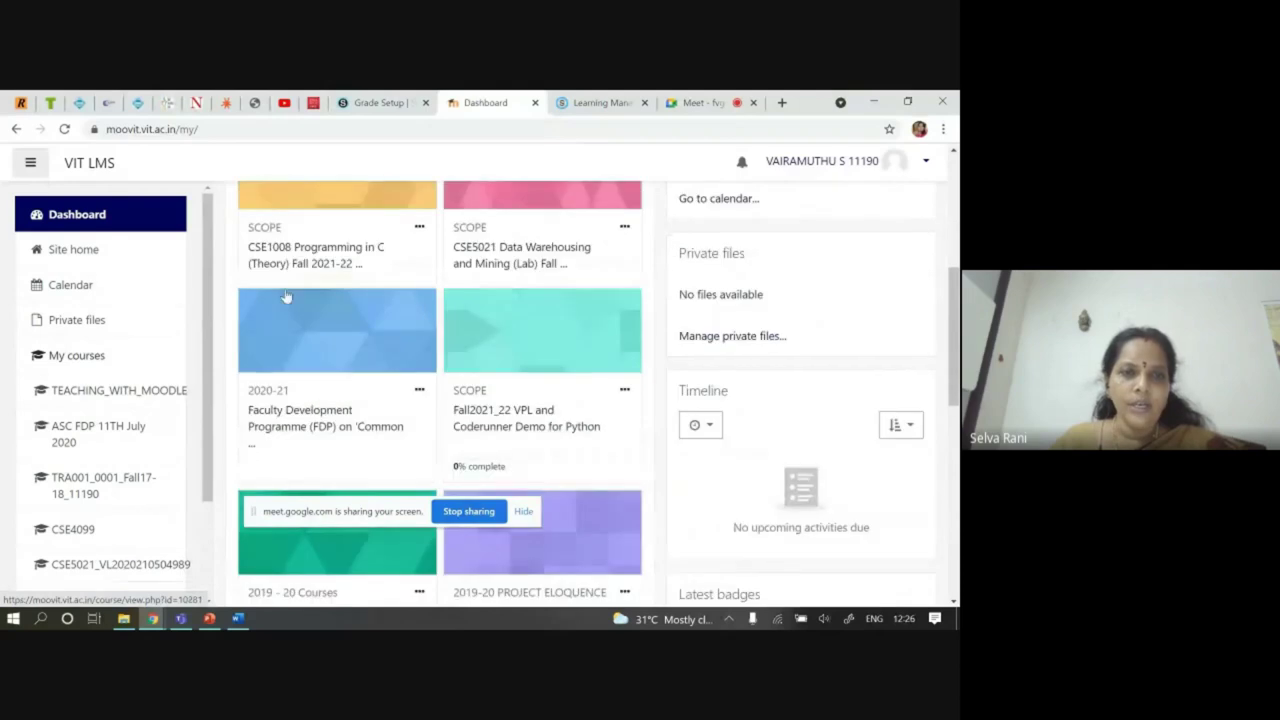
scroll(374, 326, up, 1)
click(357, 333)
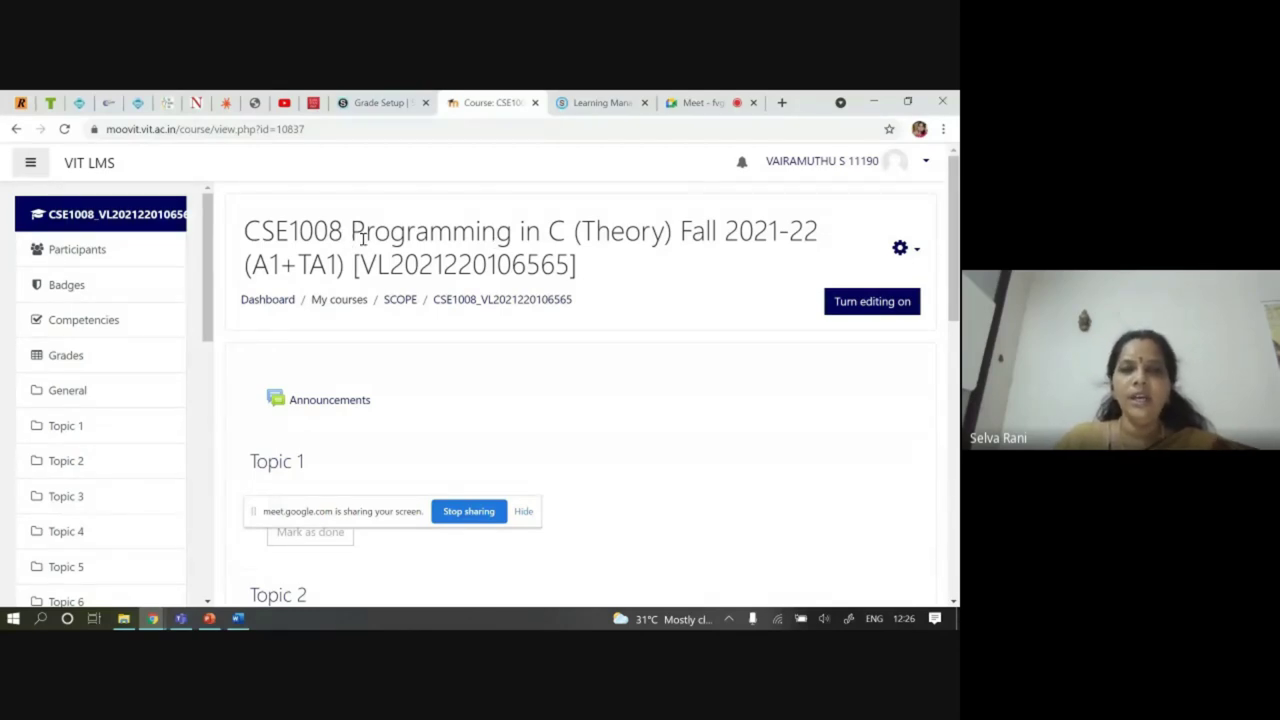
Highlight "Programming in C" in the course title and view the course's administration options
drag(351, 229, 560, 232)
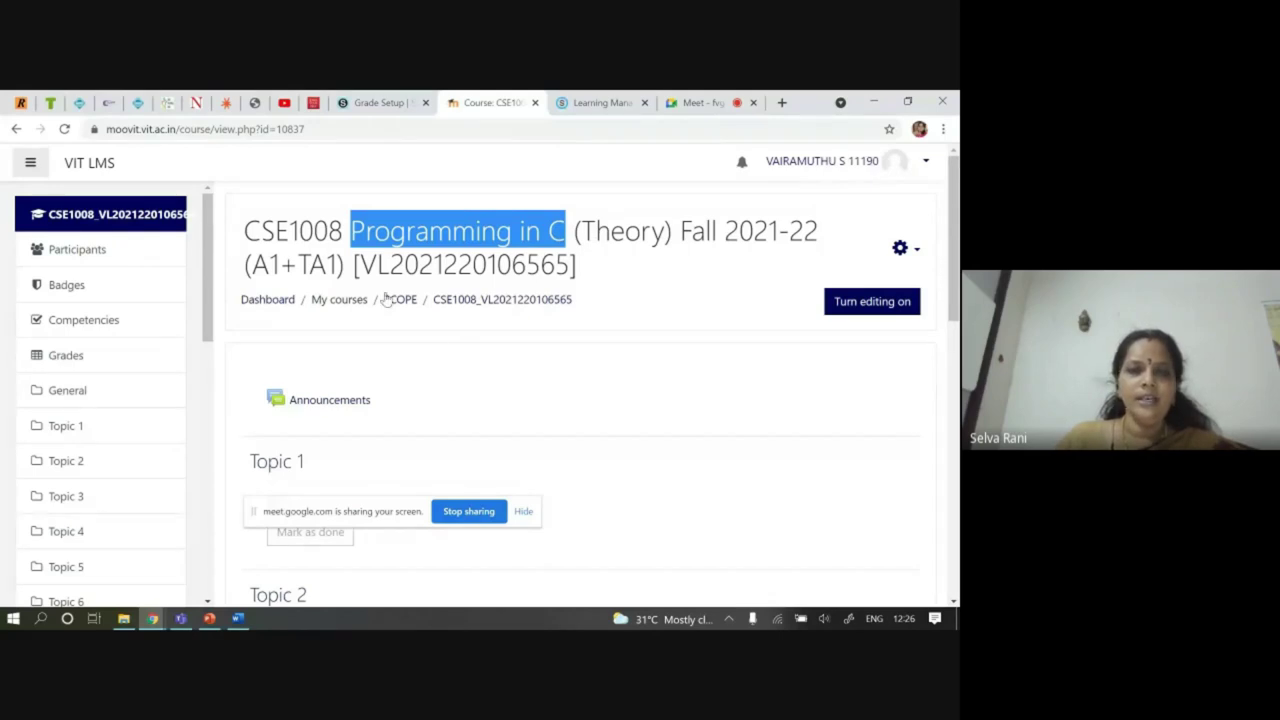
scroll(630, 318, down, 1)
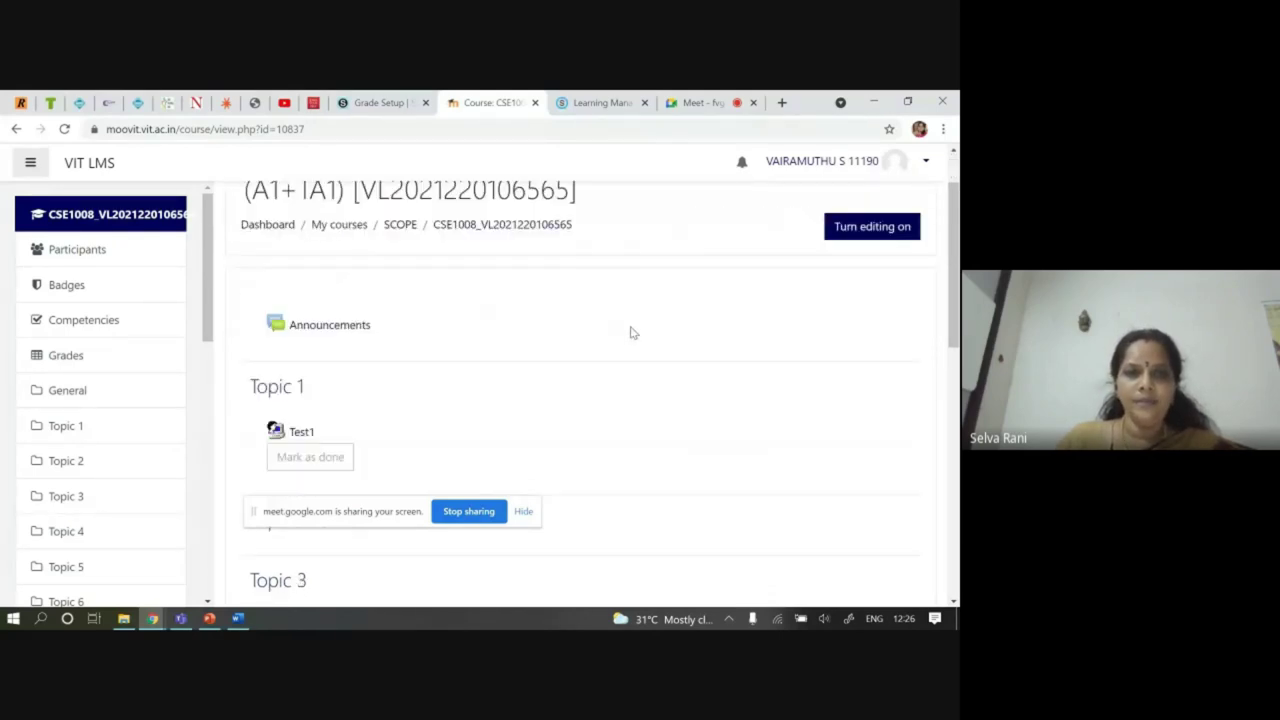
scroll(630, 352, up, 1)
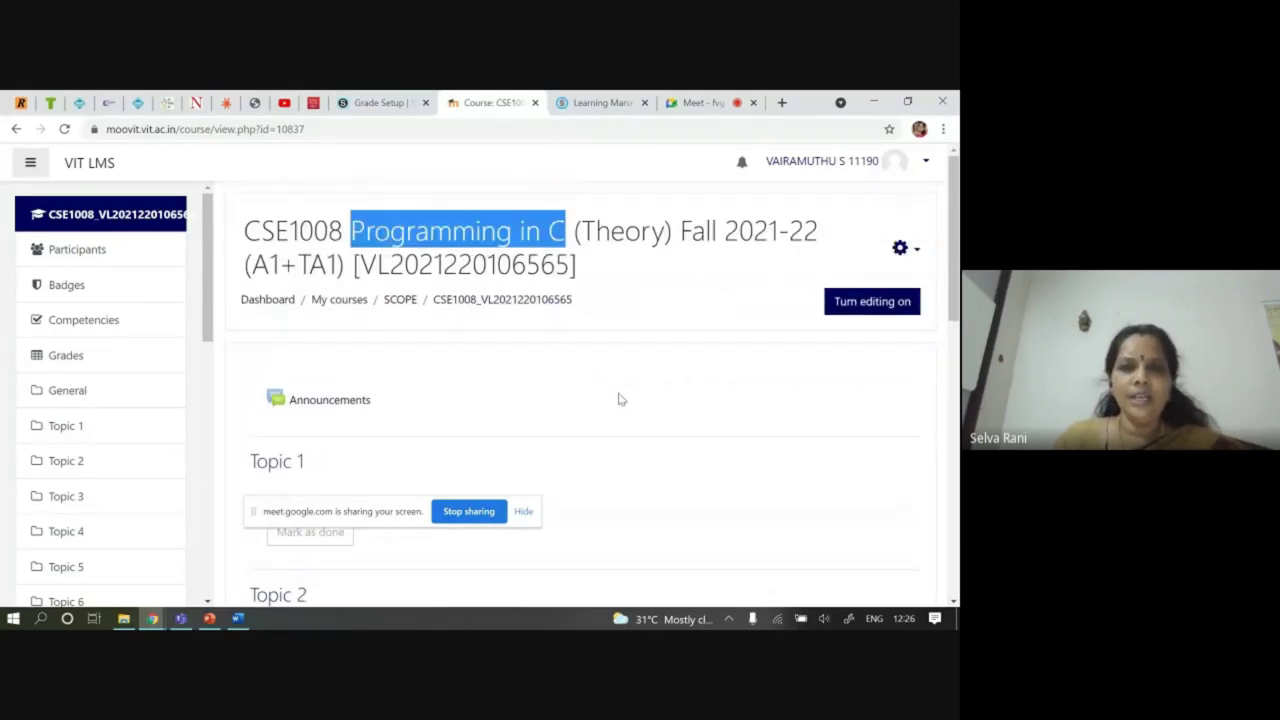
click(574, 213)
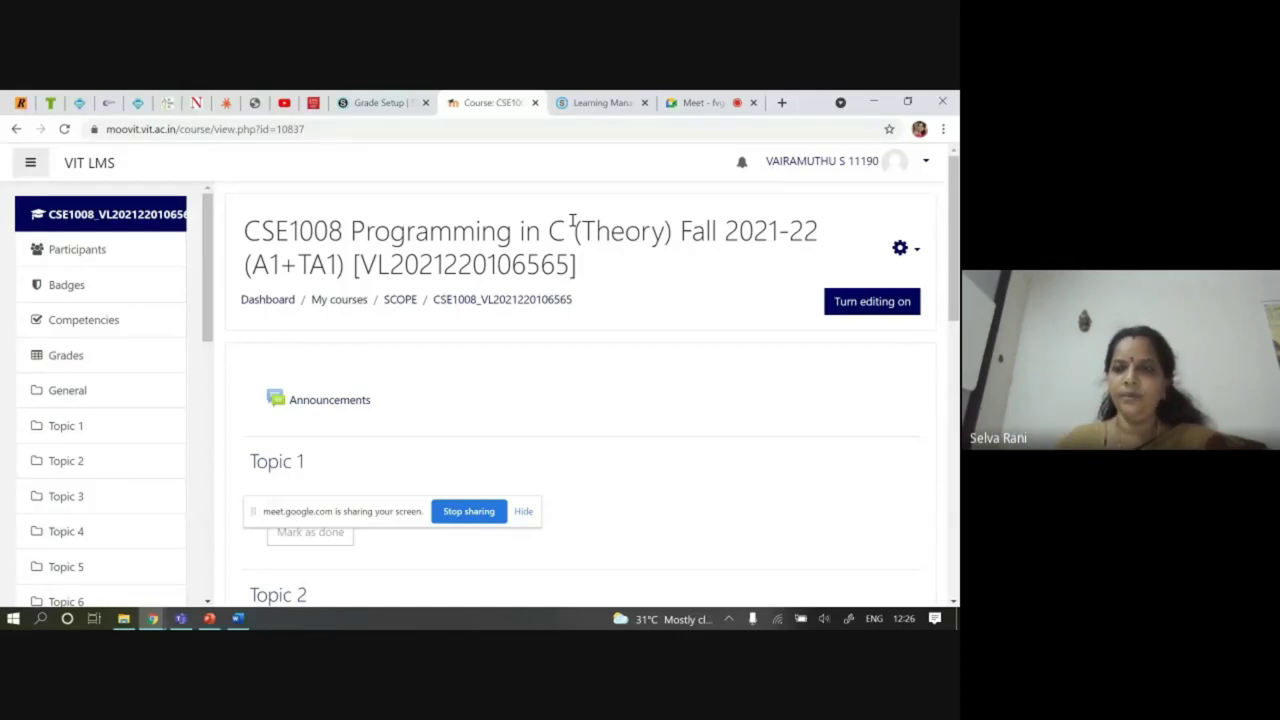
click(913, 251)
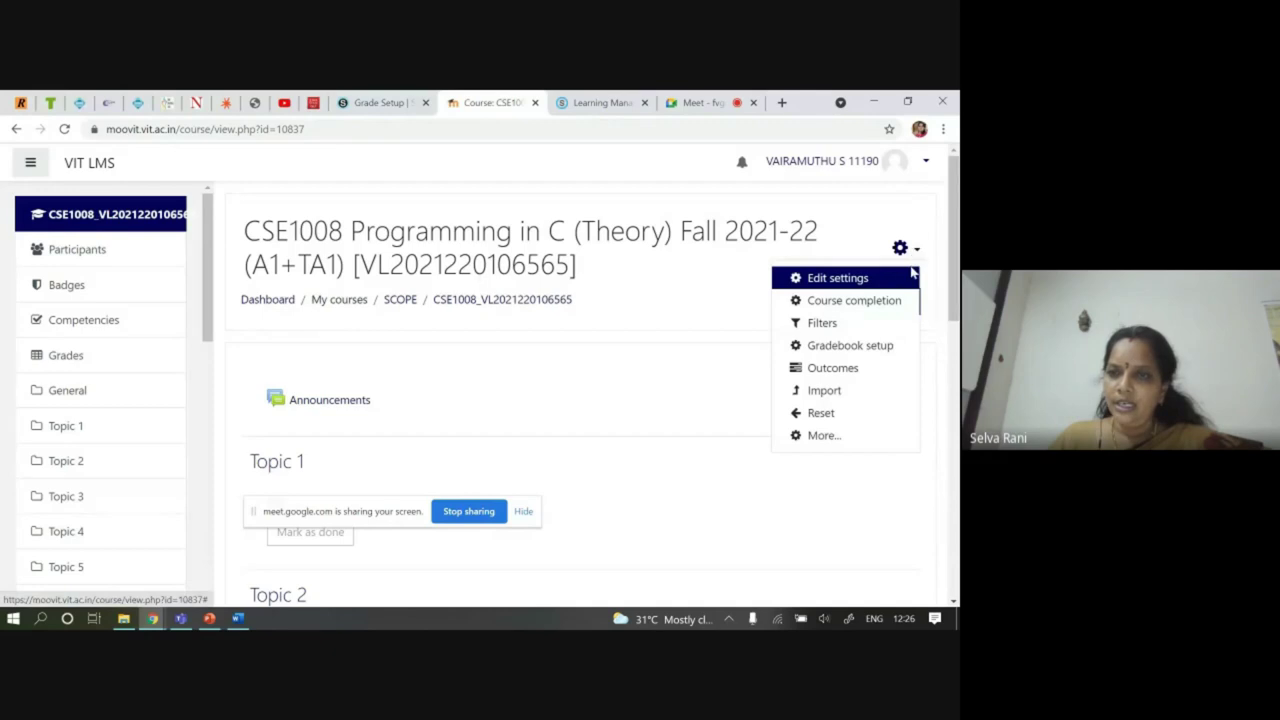
click(910, 276)
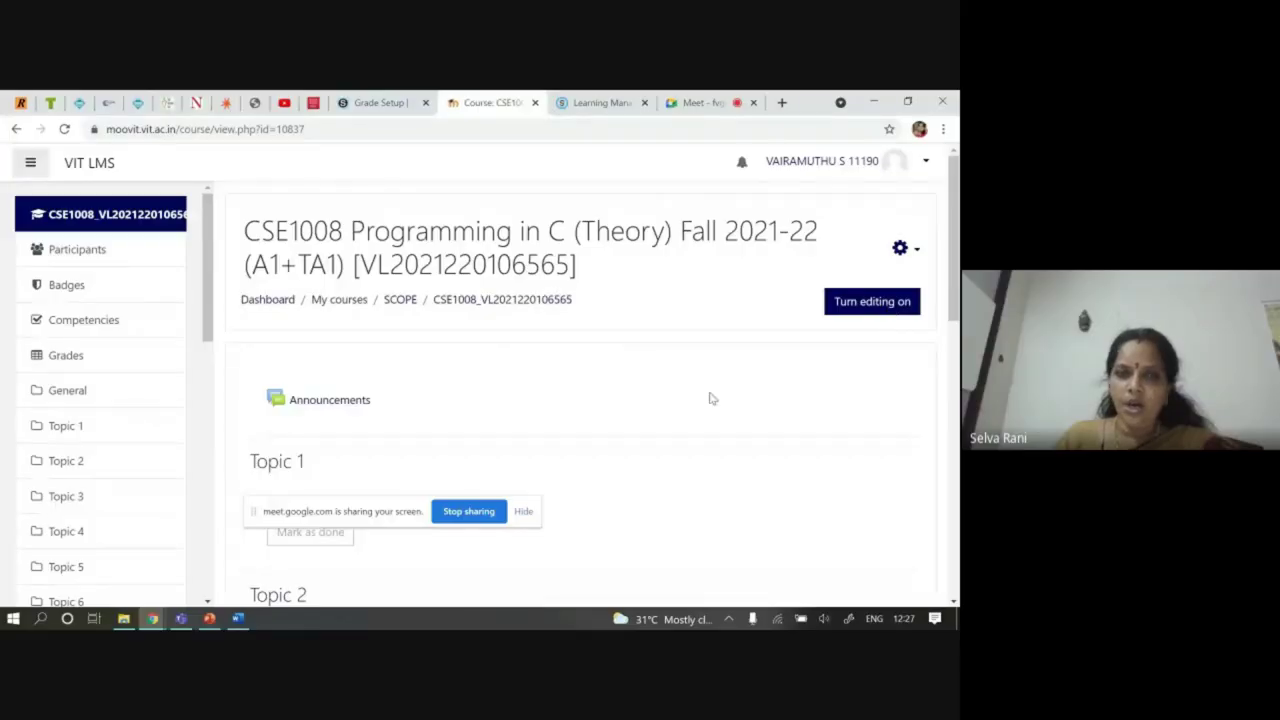
Review the course's topic sections and turn on editing for the course
scroll(423, 423, down, 2)
scroll(880, 409, down, 2)
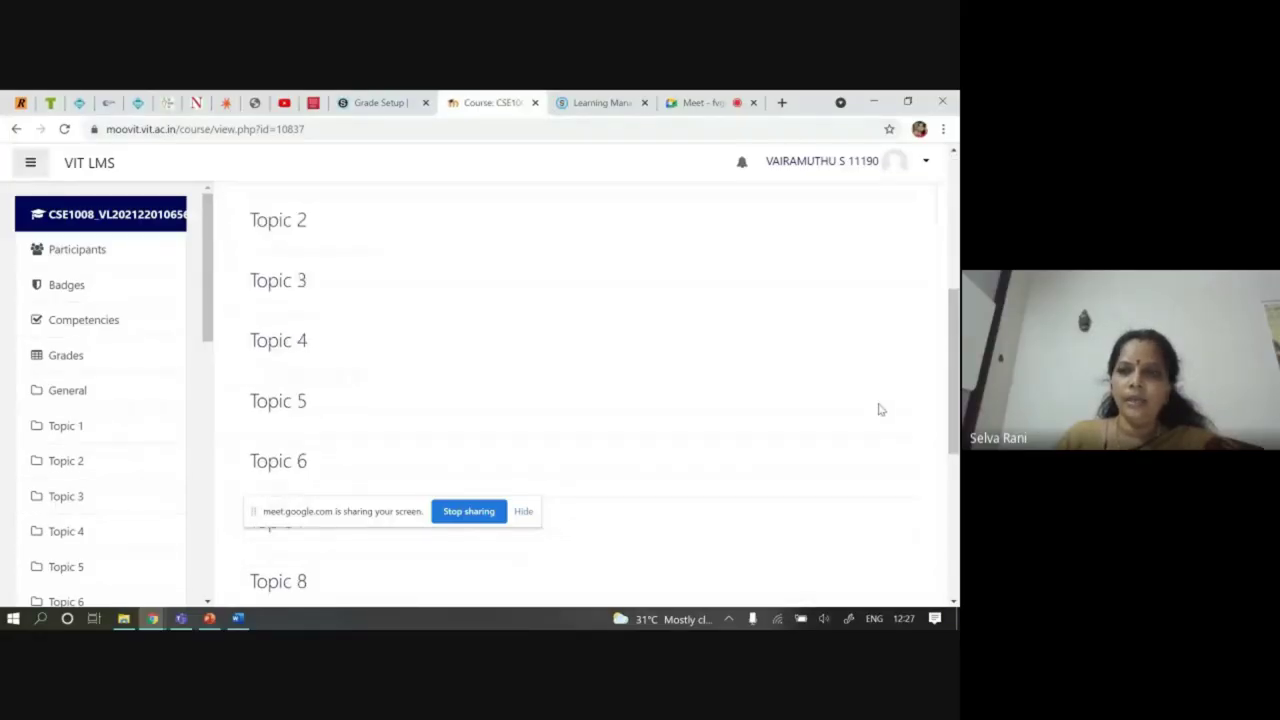
scroll(880, 409, up, 5)
click(891, 236)
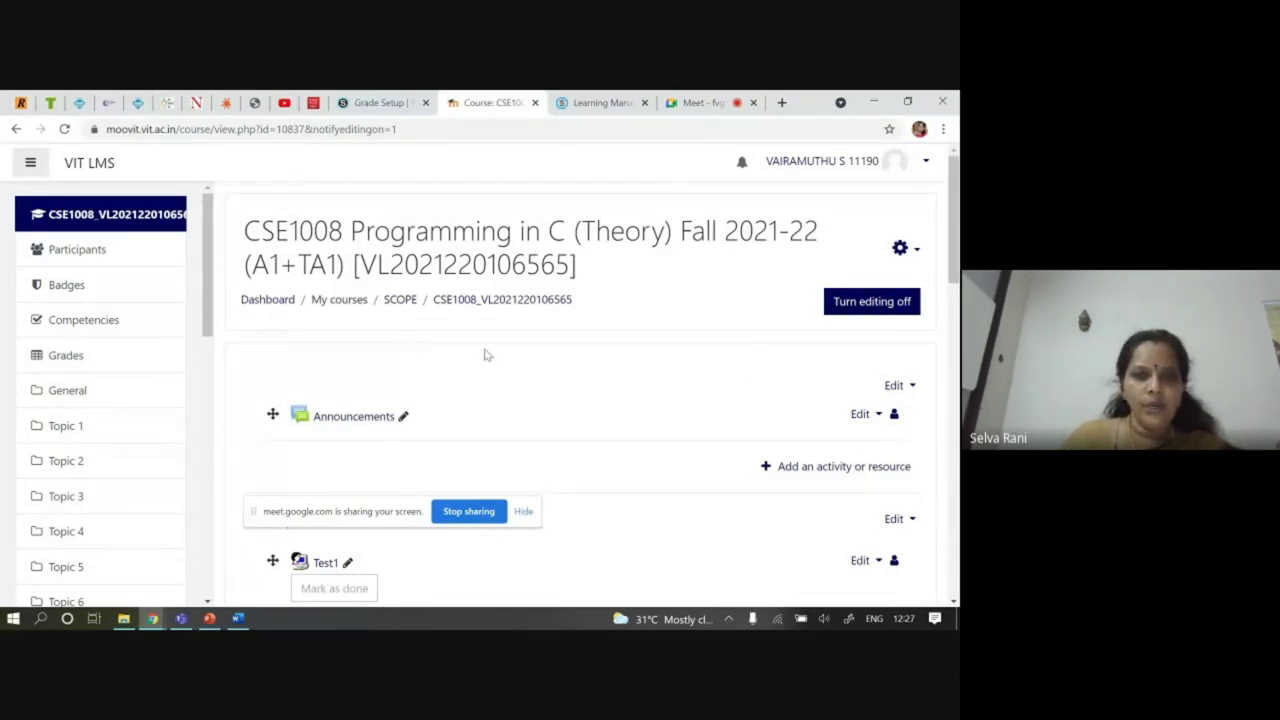
Try to rename the Topic 1 section as Module-I
scroll(486, 354, down, 2)
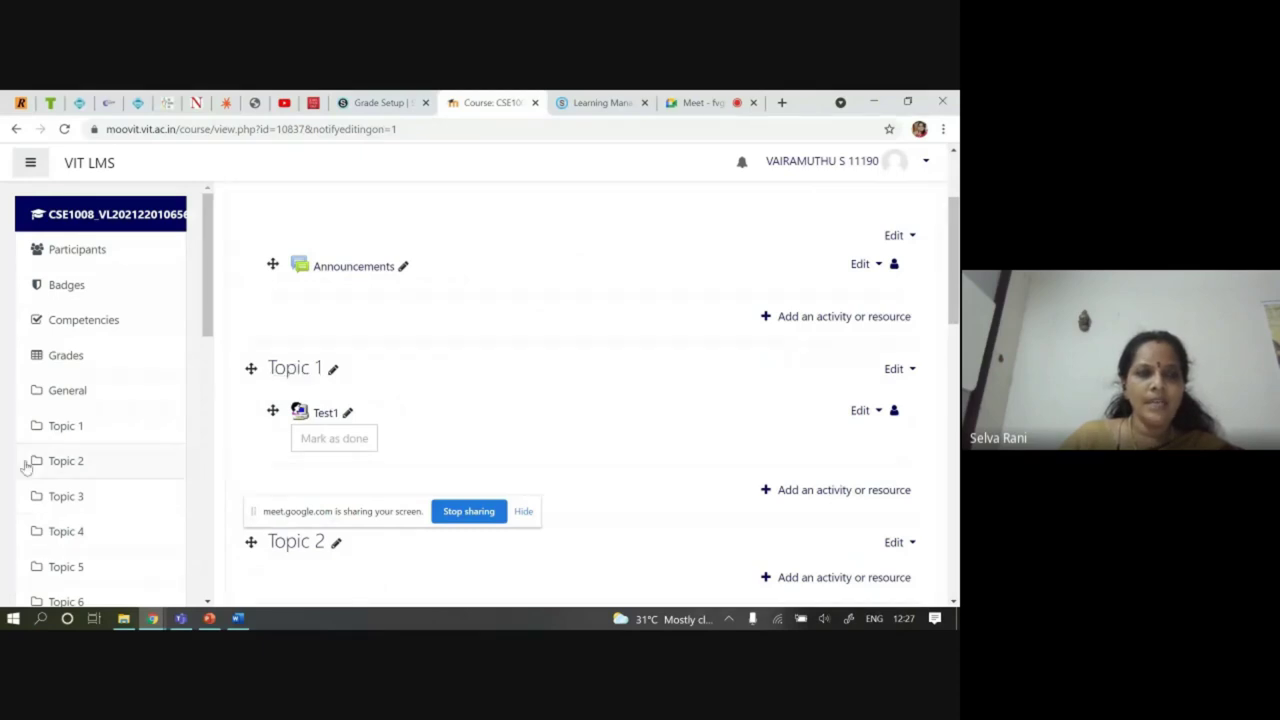
scroll(48, 369, down, 2)
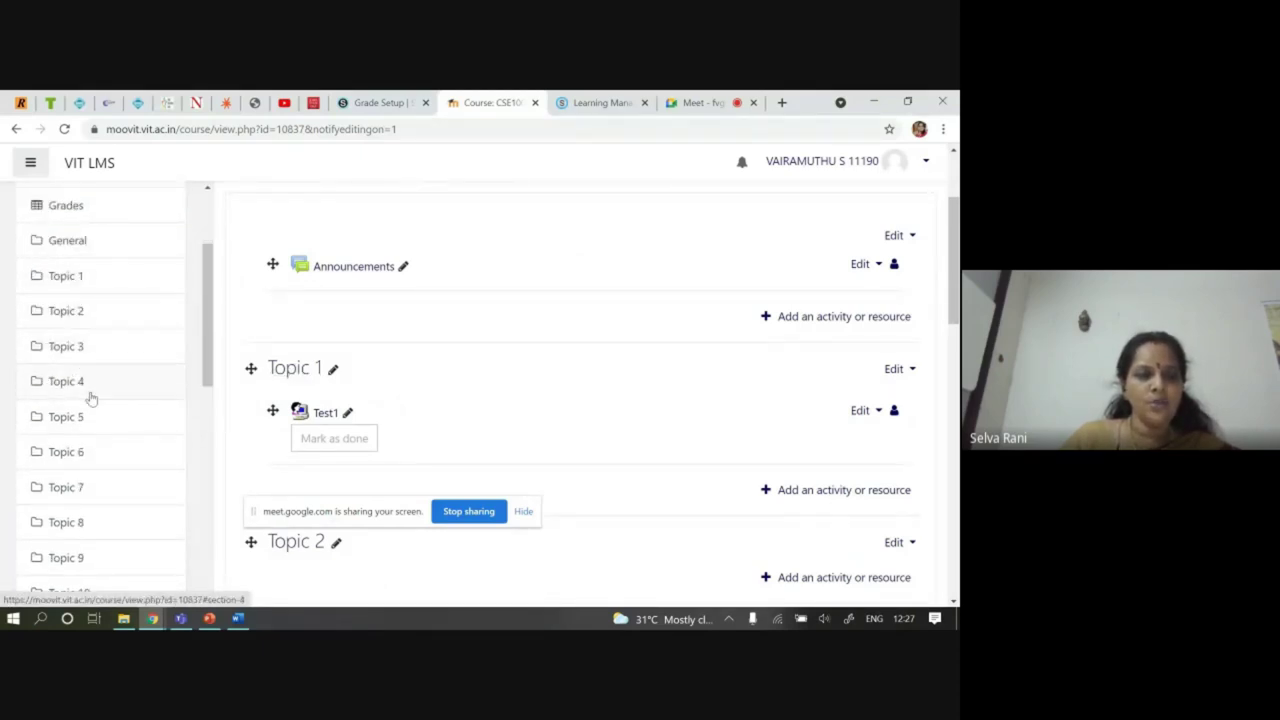
scroll(88, 400, down, 3)
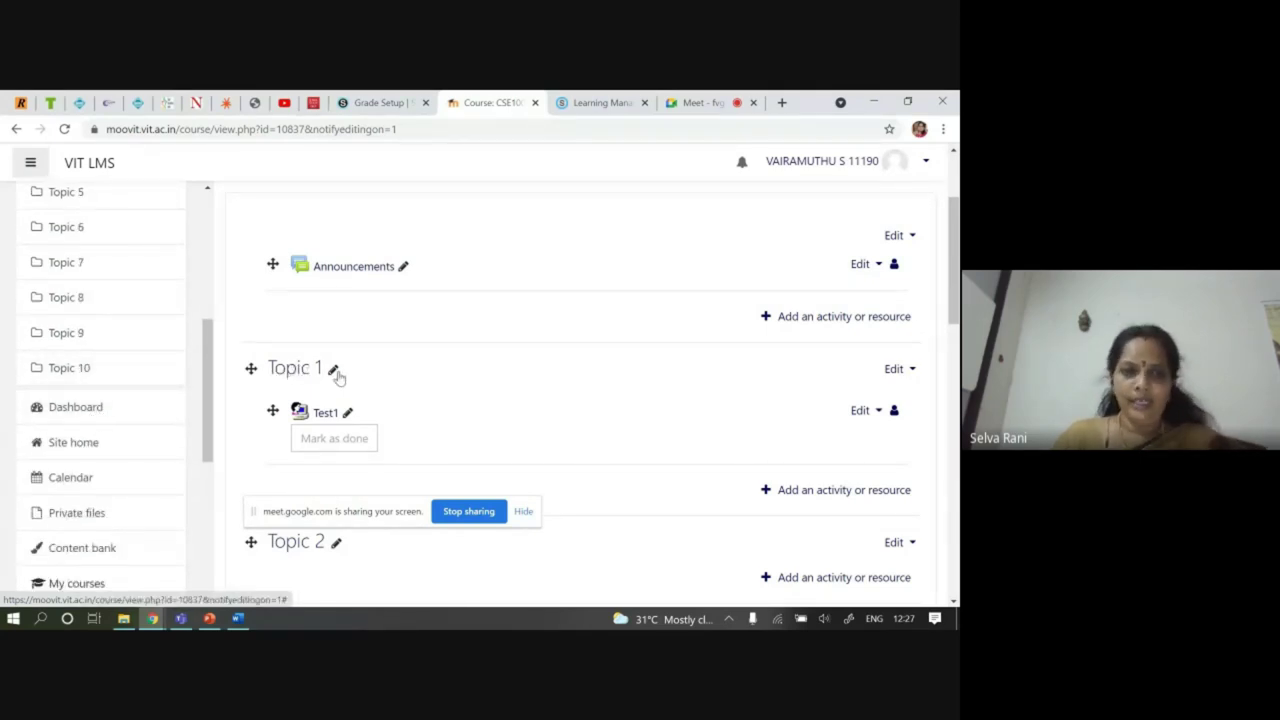
click(334, 371)
text(Module-I)
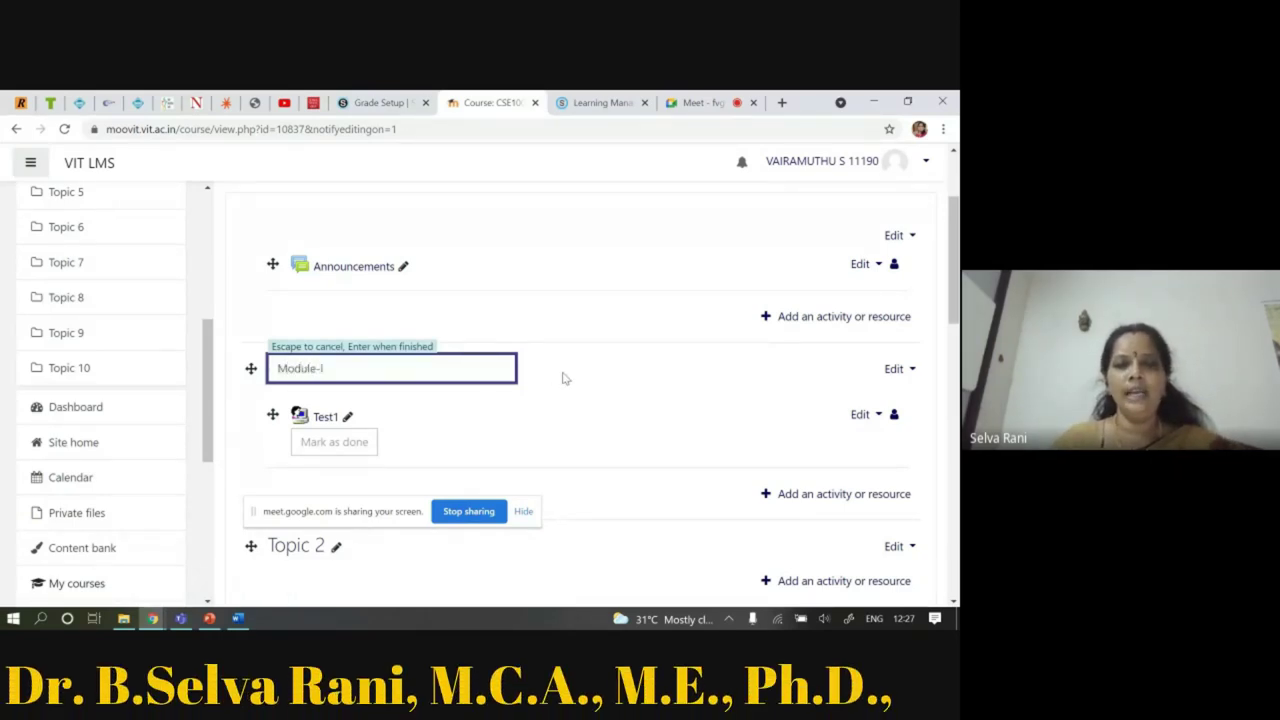
key(Escape)
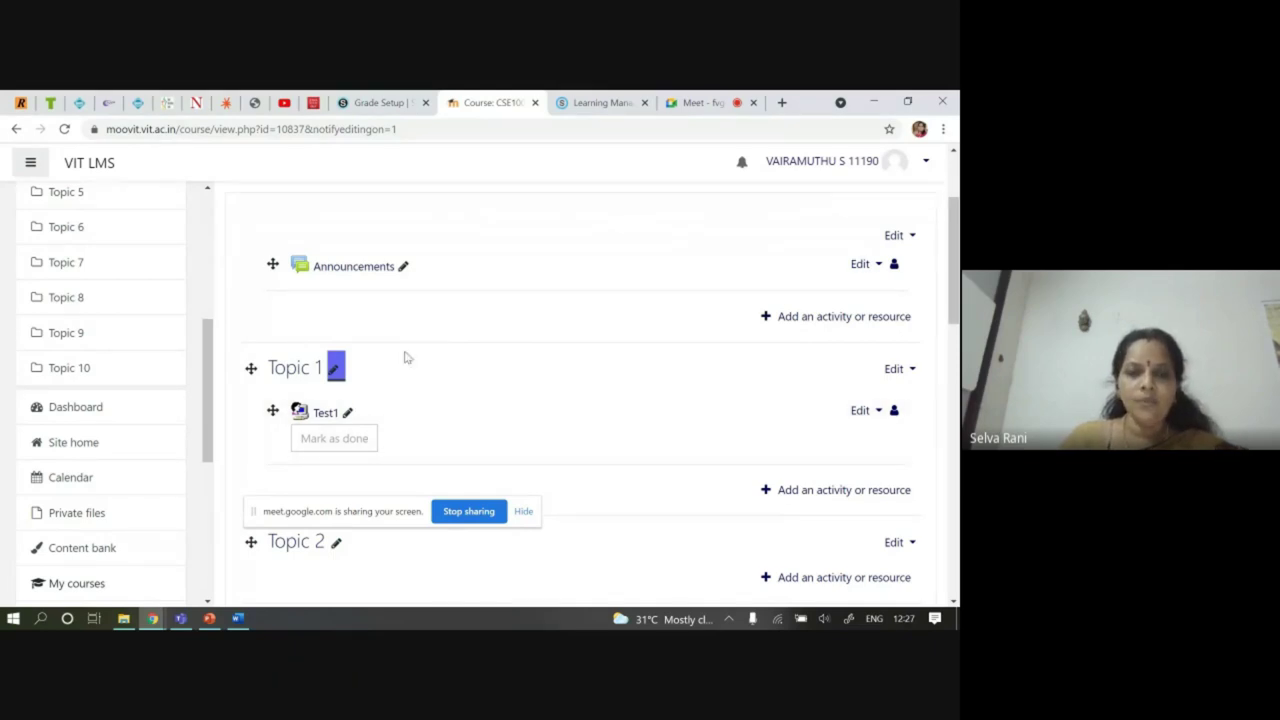
Look through the editable topic sections down to Topic 10 and go to the Topic 5 section
scroll(354, 383, down, 1)
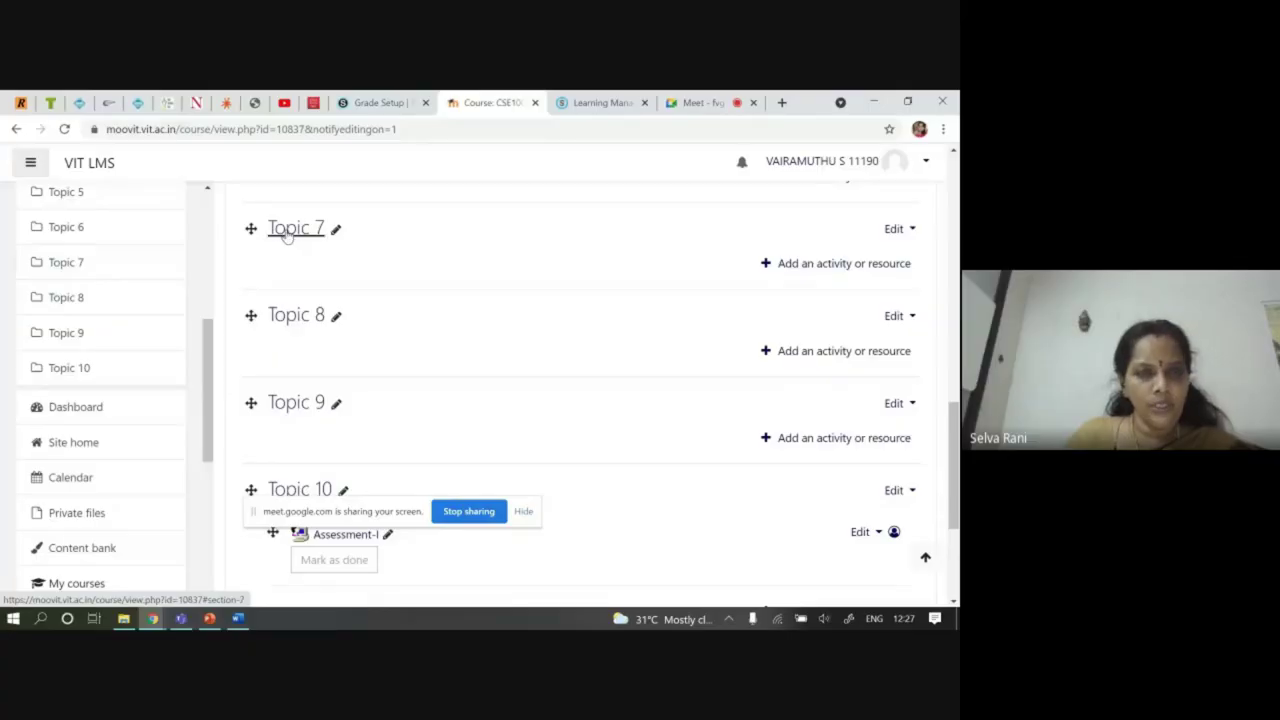
scroll(460, 357, down, 5)
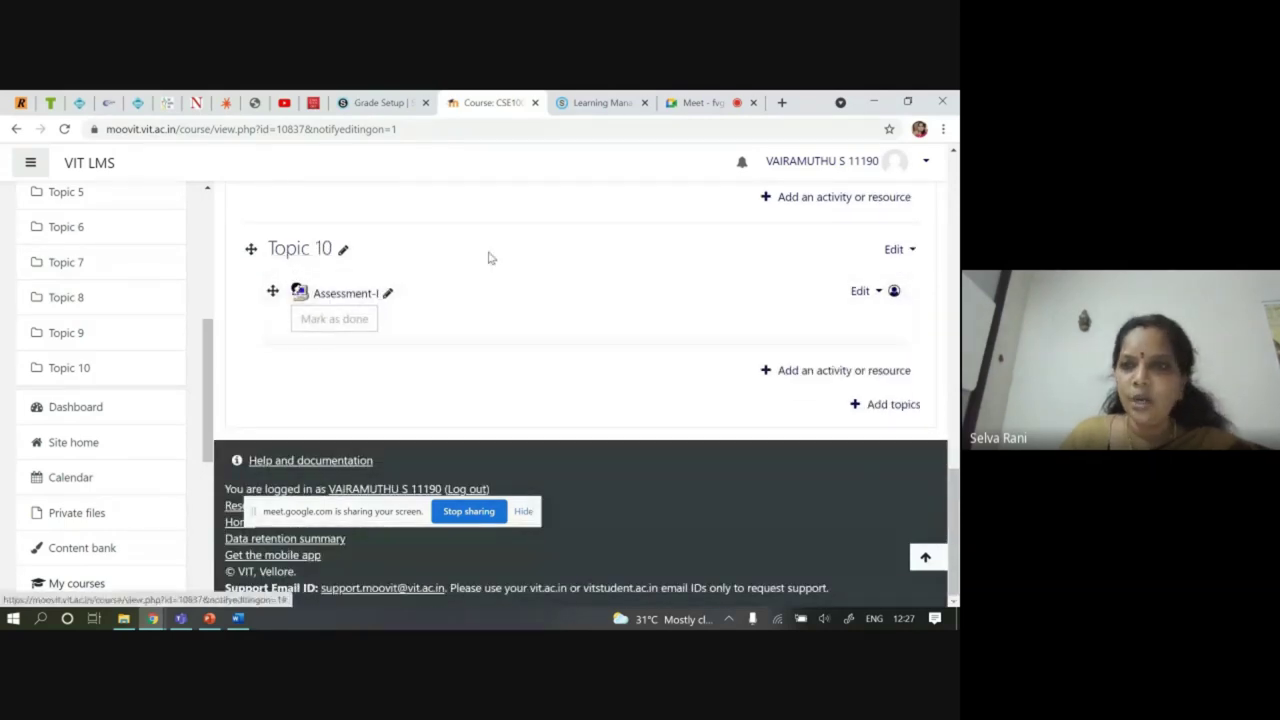
scroll(632, 314, up, 1)
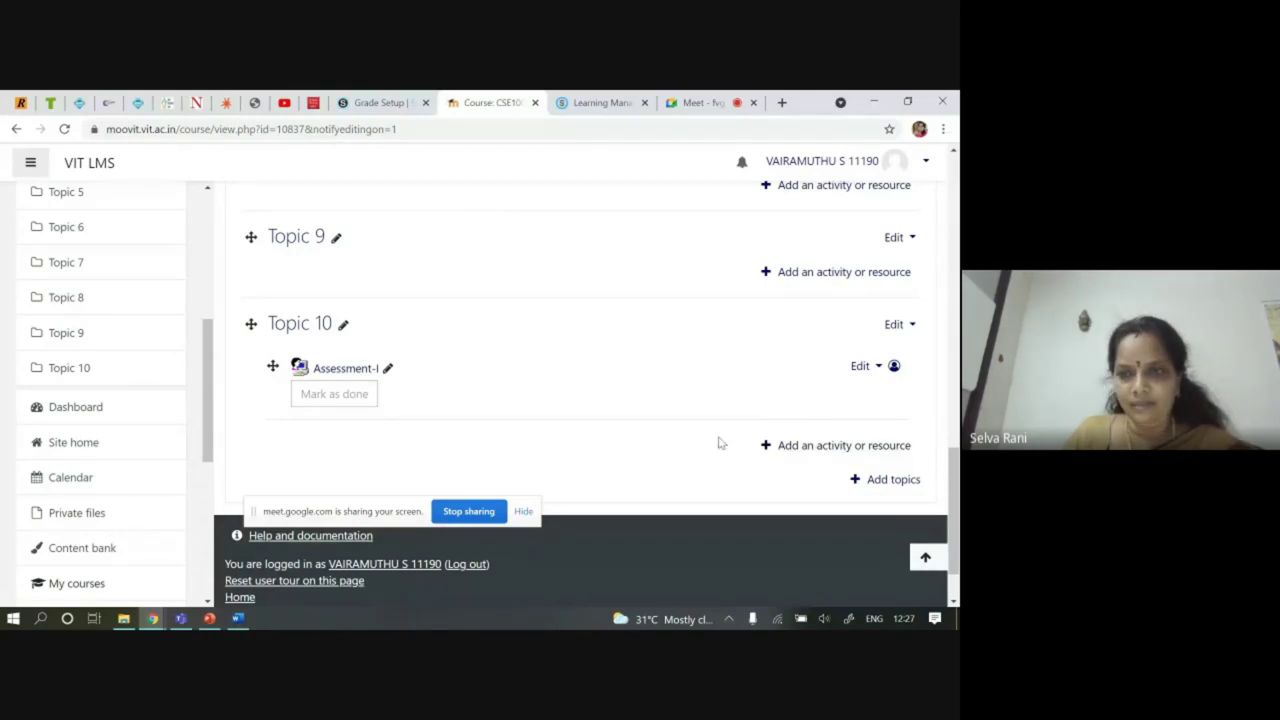
scroll(392, 365, up, 3)
scroll(440, 372, up, 3)
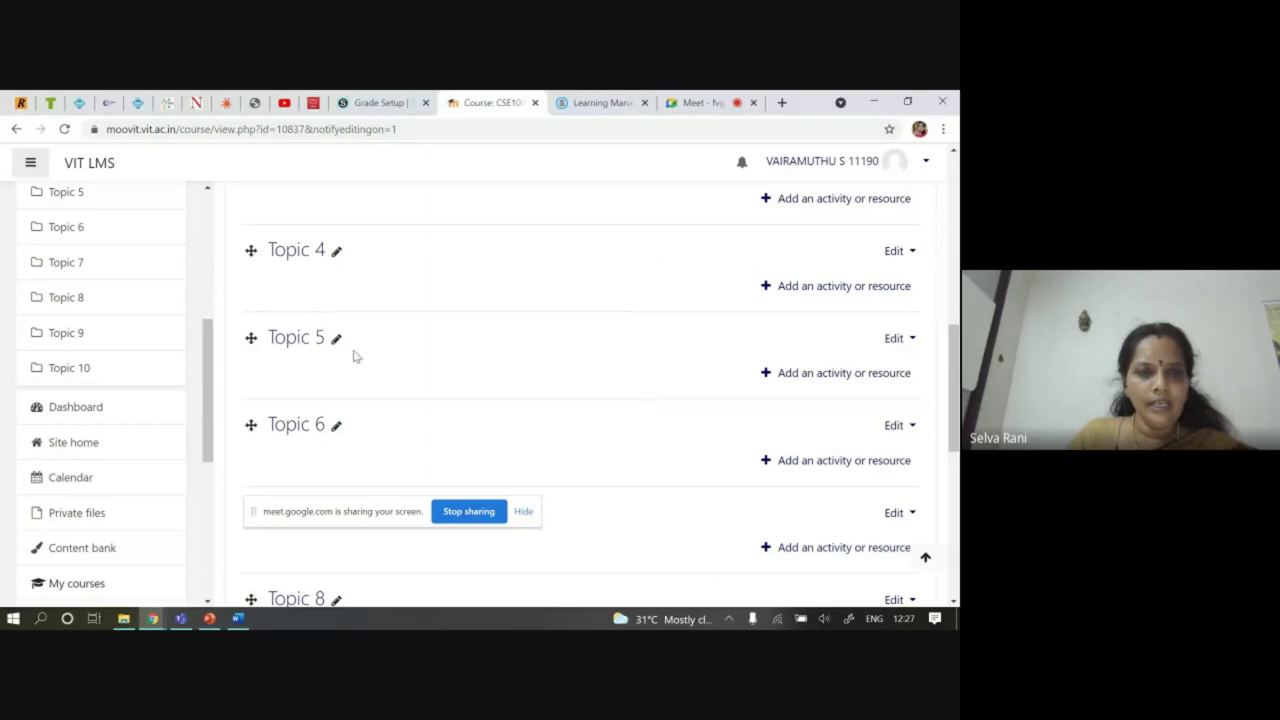
click(303, 341)
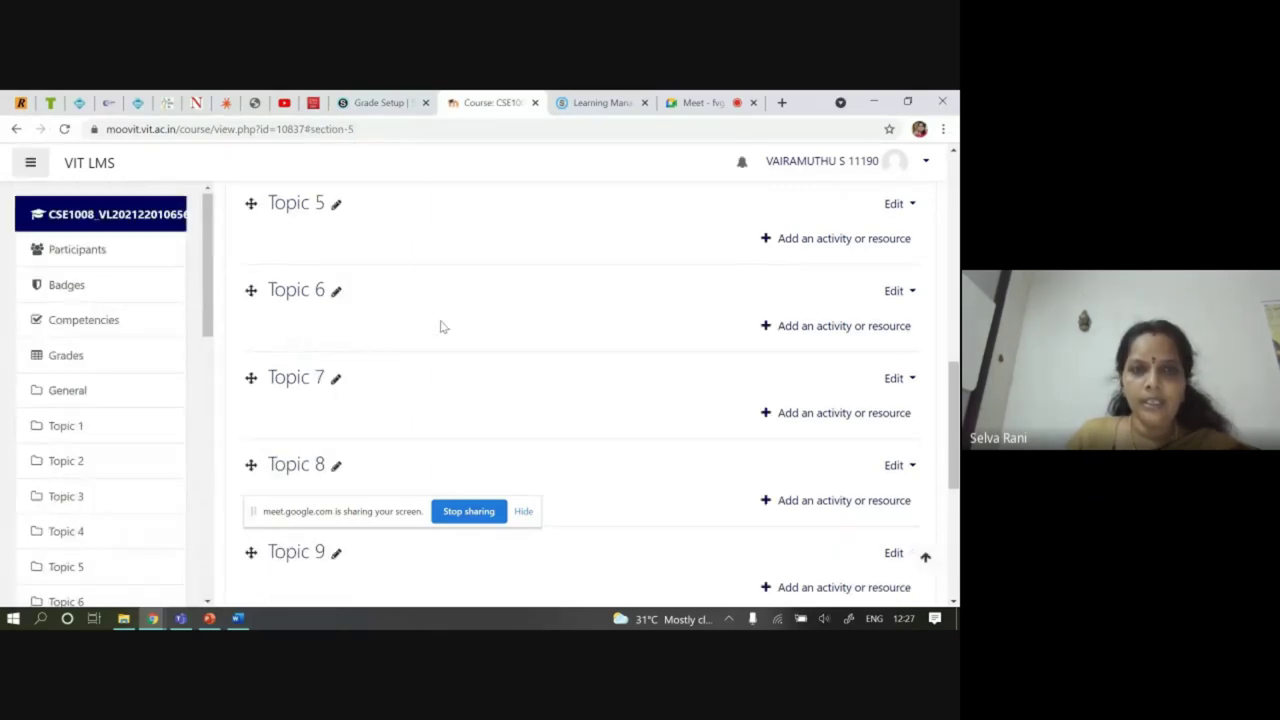
scroll(305, 390, up, 2)
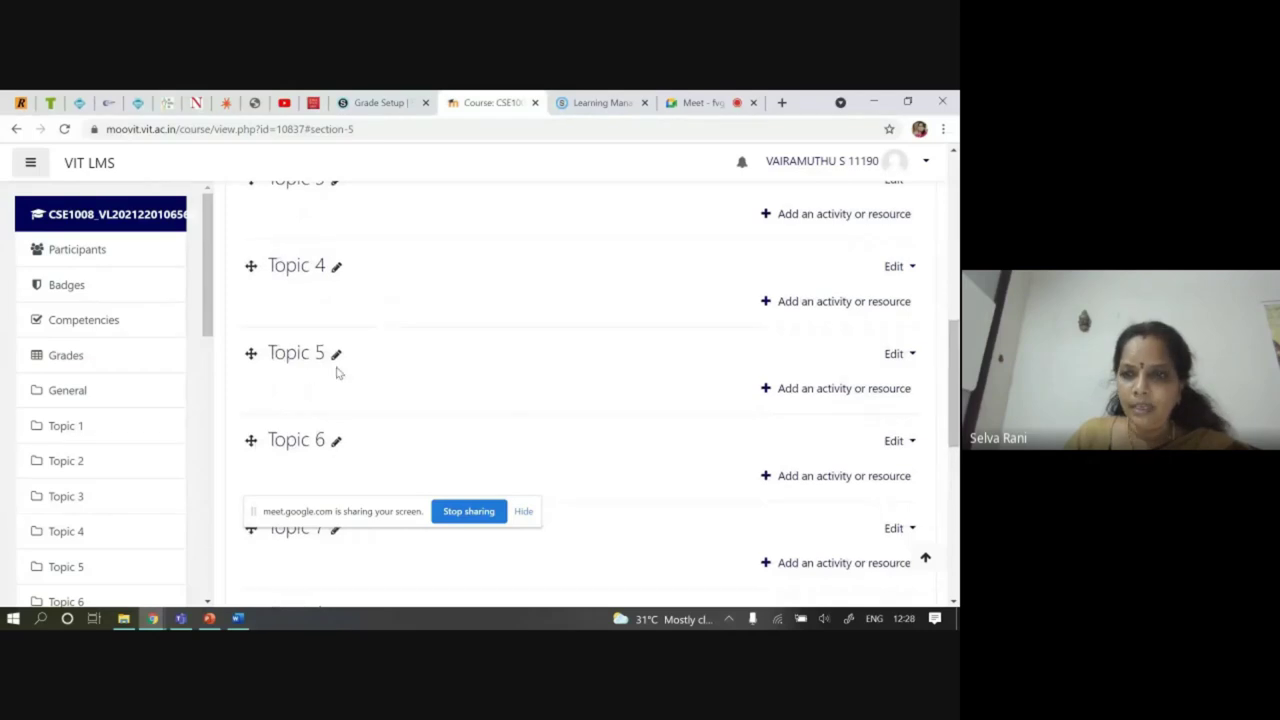
Open the activity and resource chooser for Topic 5 and examine the available types, including Virtual programming lab
click(803, 394)
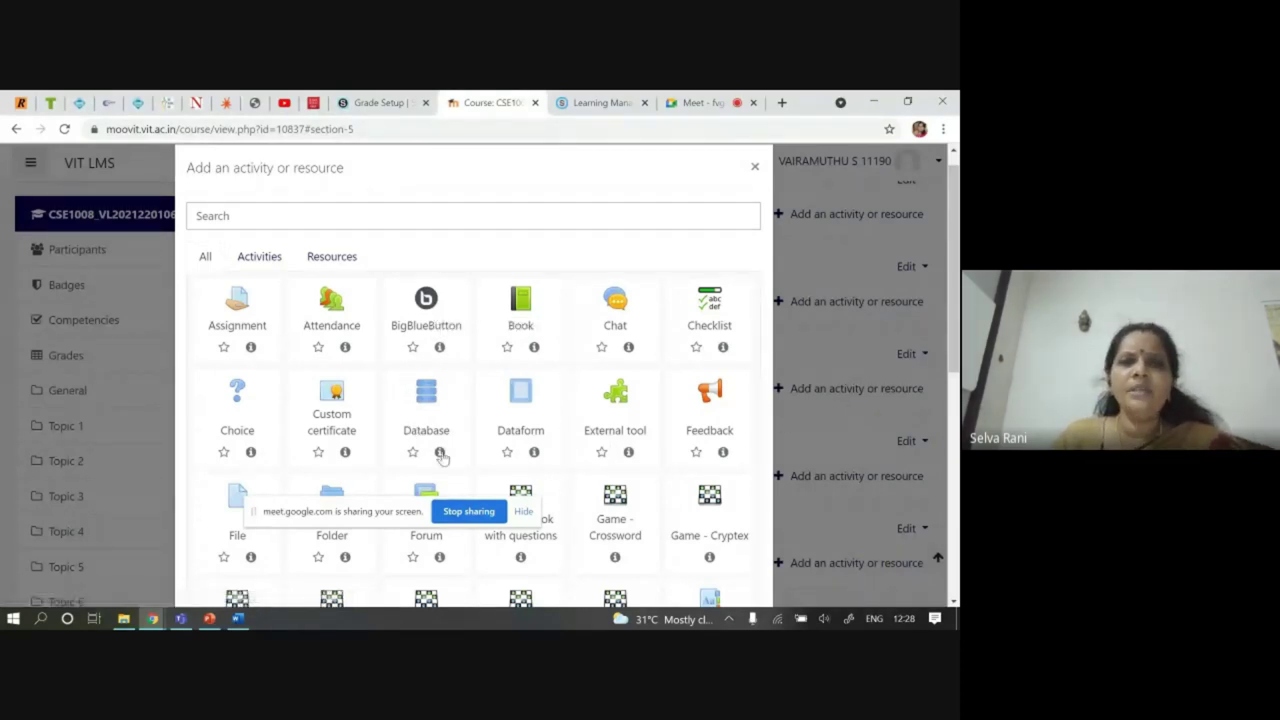
scroll(420, 400, down, 3)
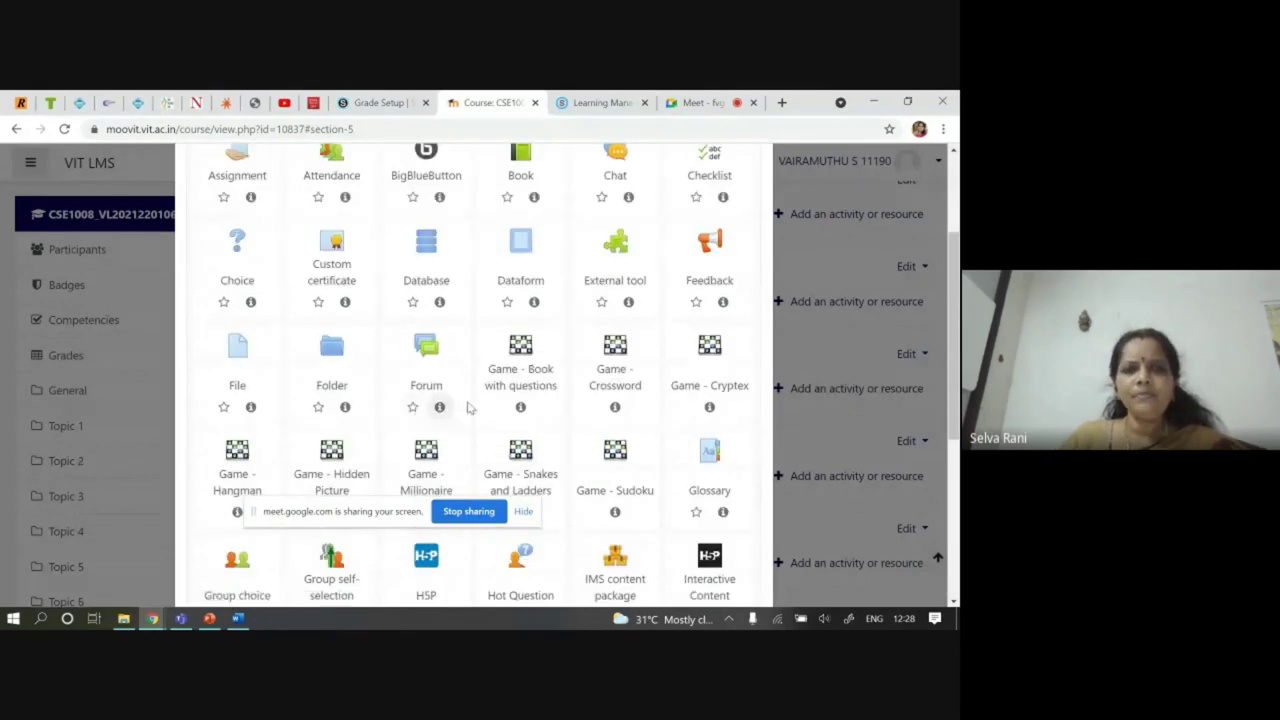
scroll(610, 330, down, 1)
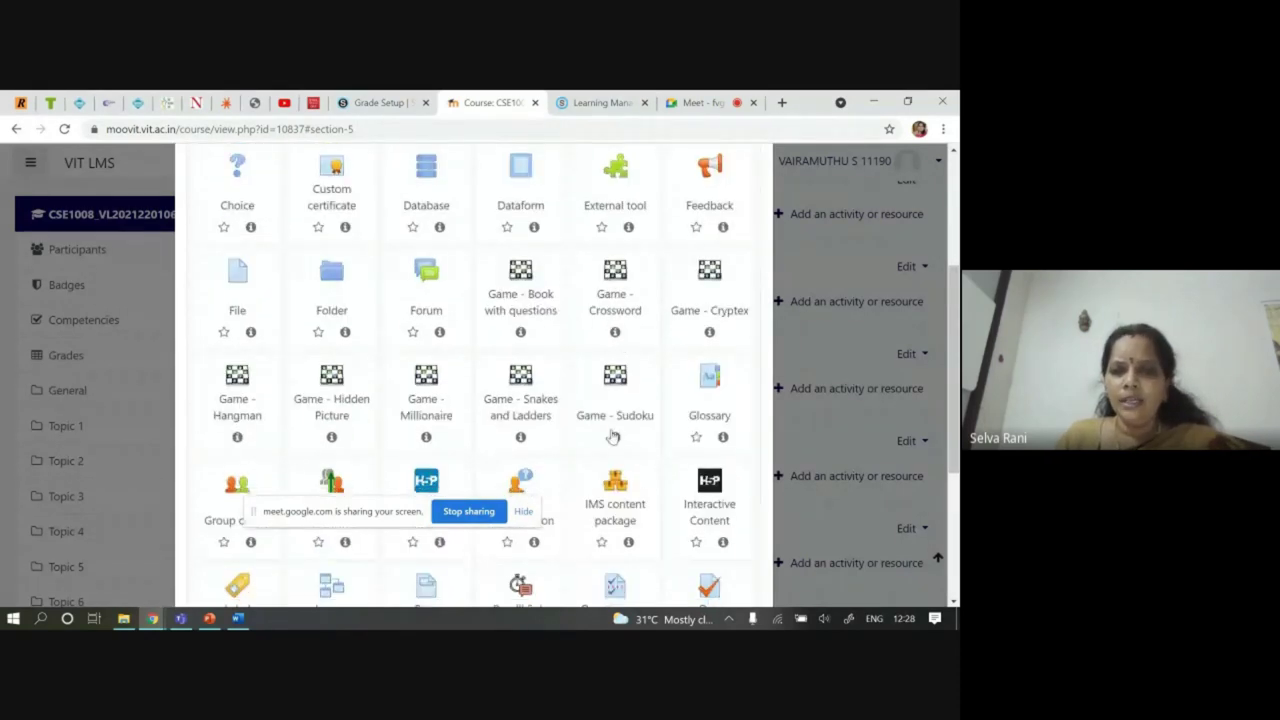
scroll(620, 445, down, 2)
scroll(620, 445, down, 2)
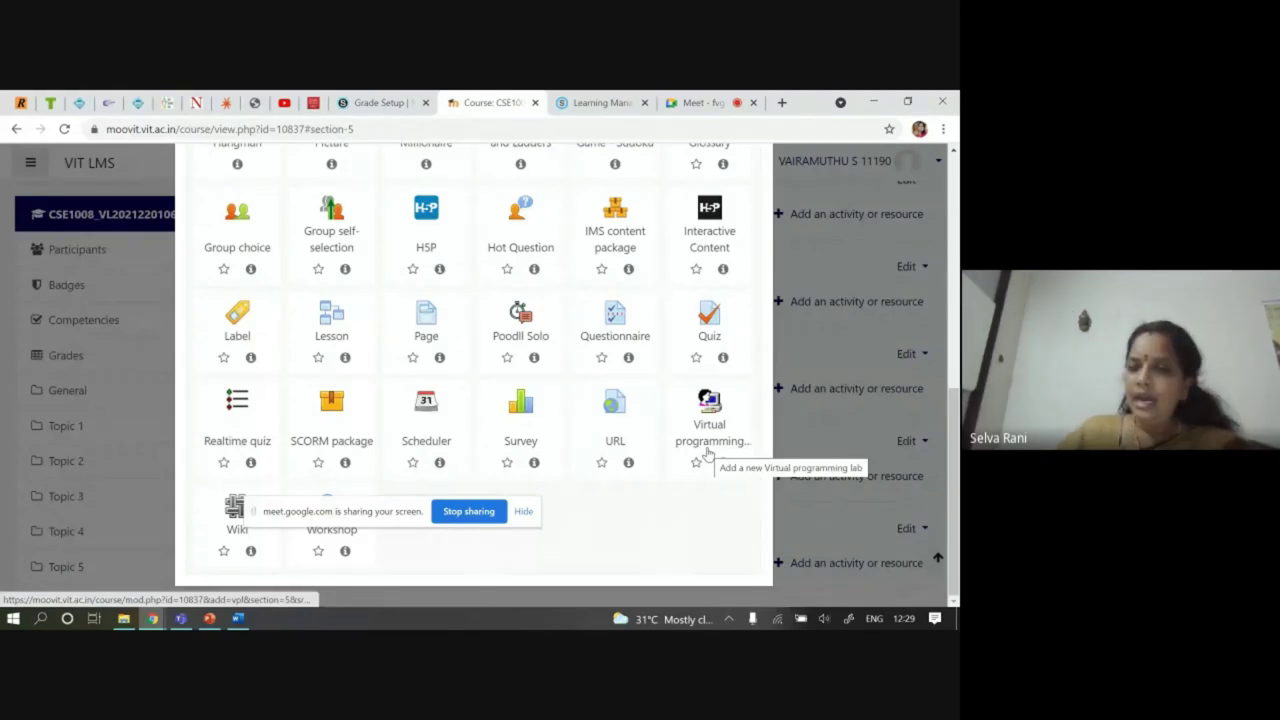
scroll(546, 357, up, 1)
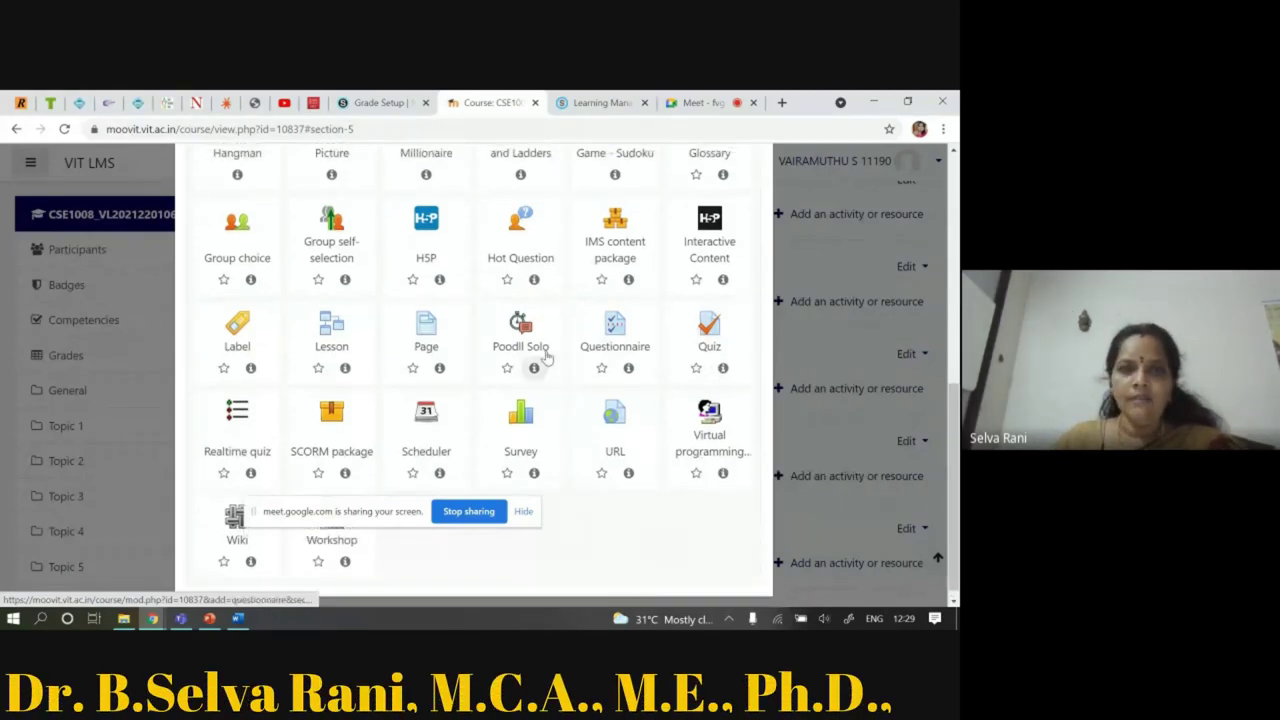
Choose Assignment from the available activities to start a new assignment in Topic 5
scroll(546, 357, up, 4)
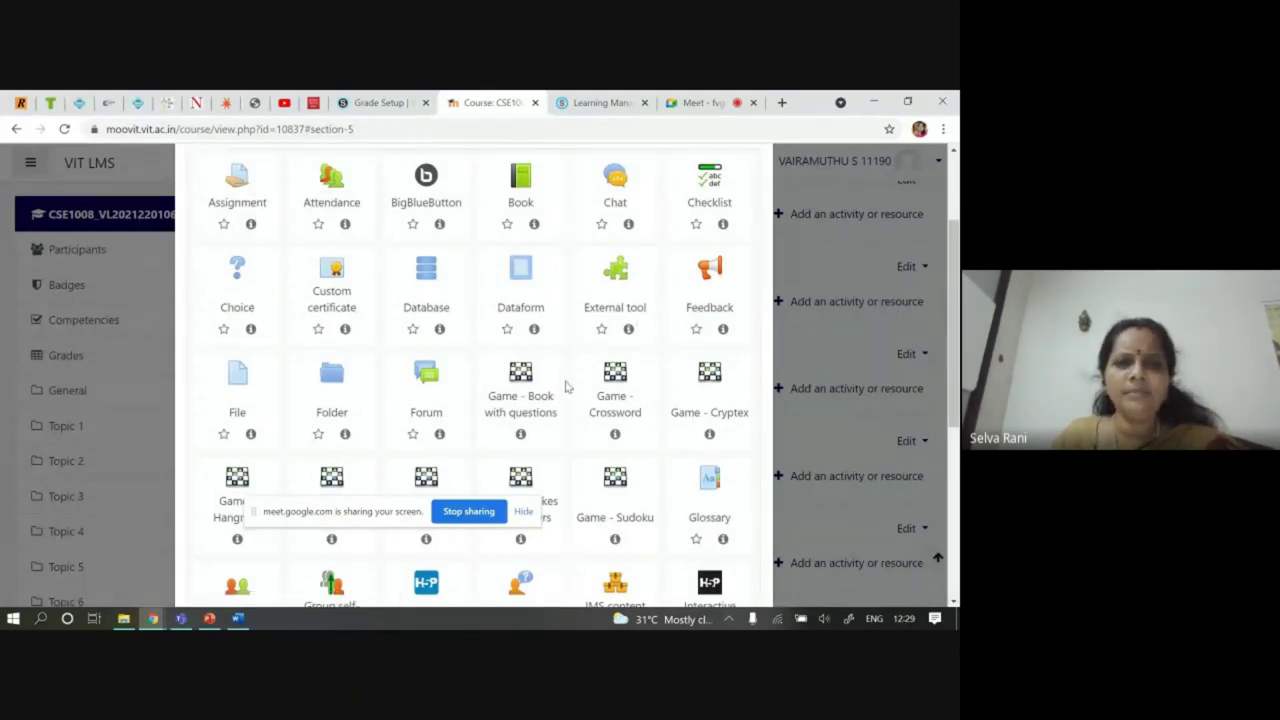
scroll(486, 366, up, 3)
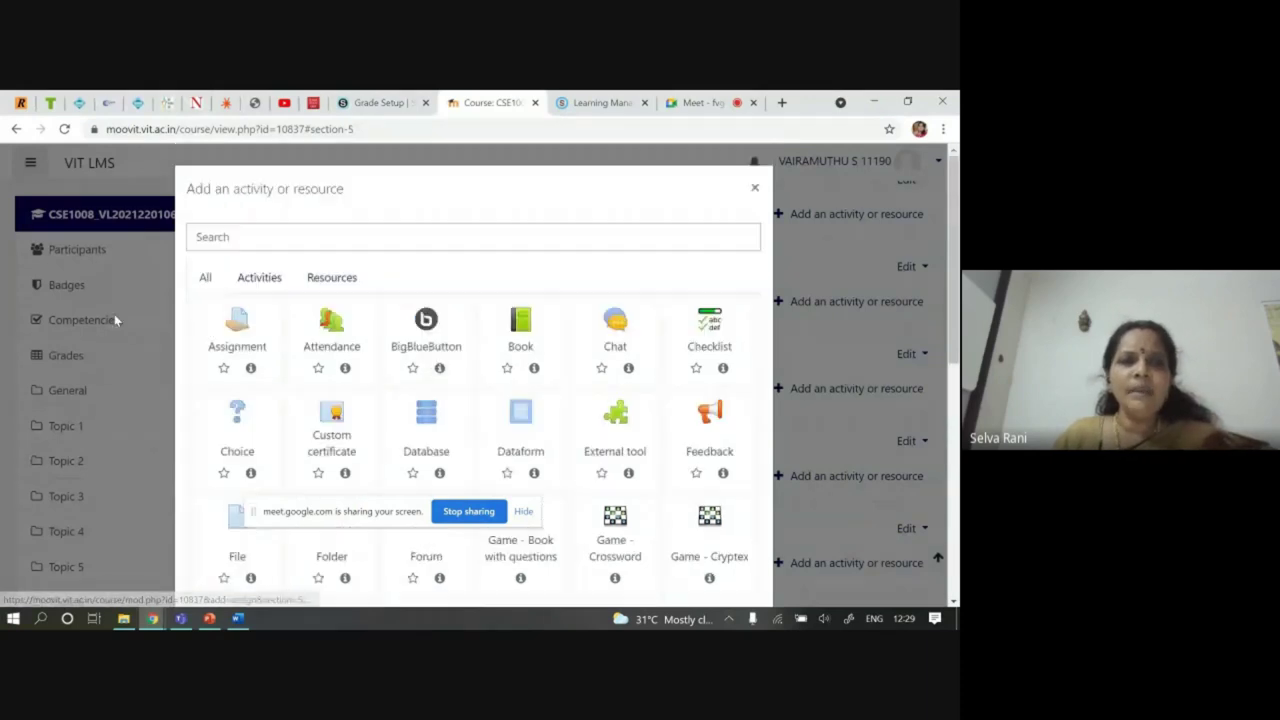
click(238, 330)
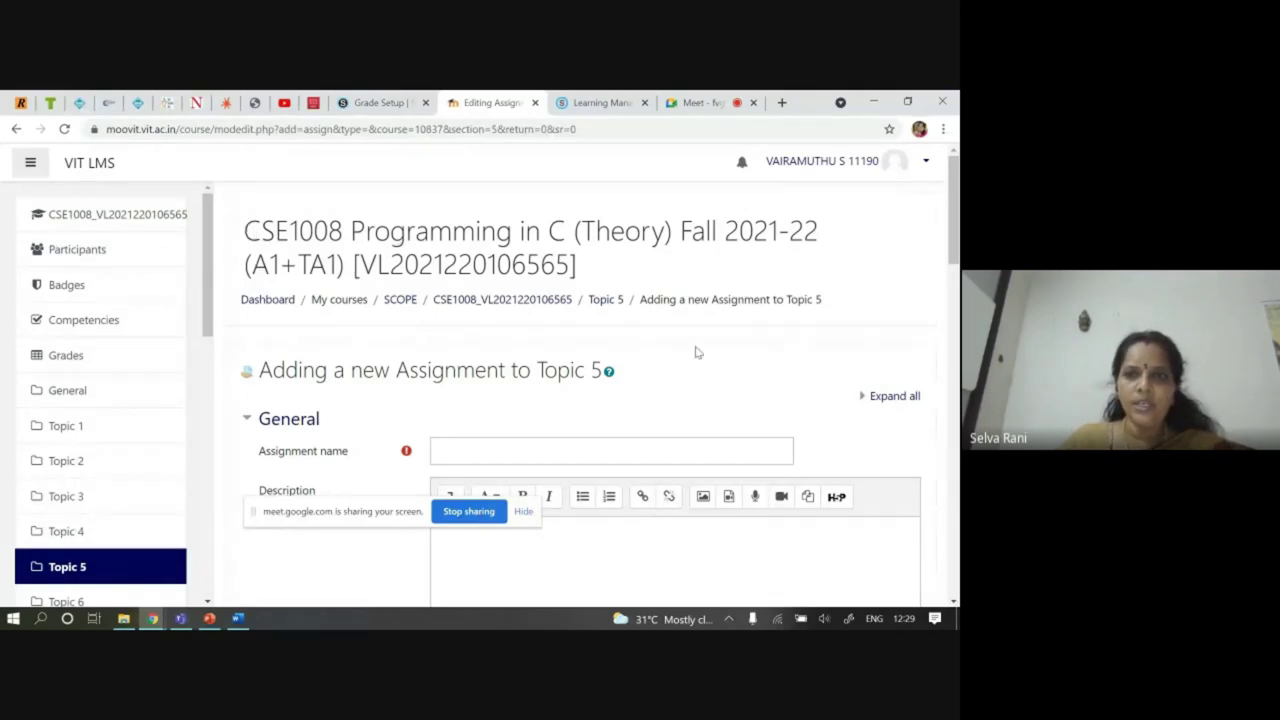
scroll(691, 357, down, 2)
scroll(636, 261, up, 2)
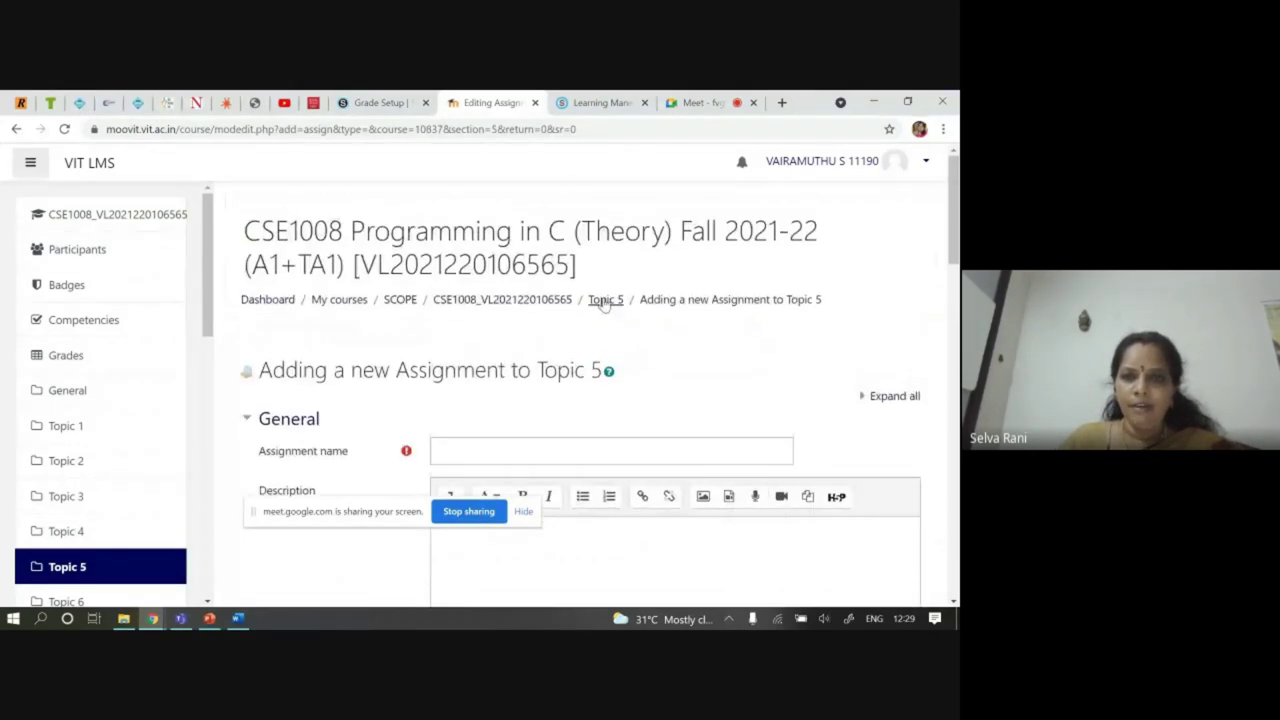
scroll(680, 350, down, 2)
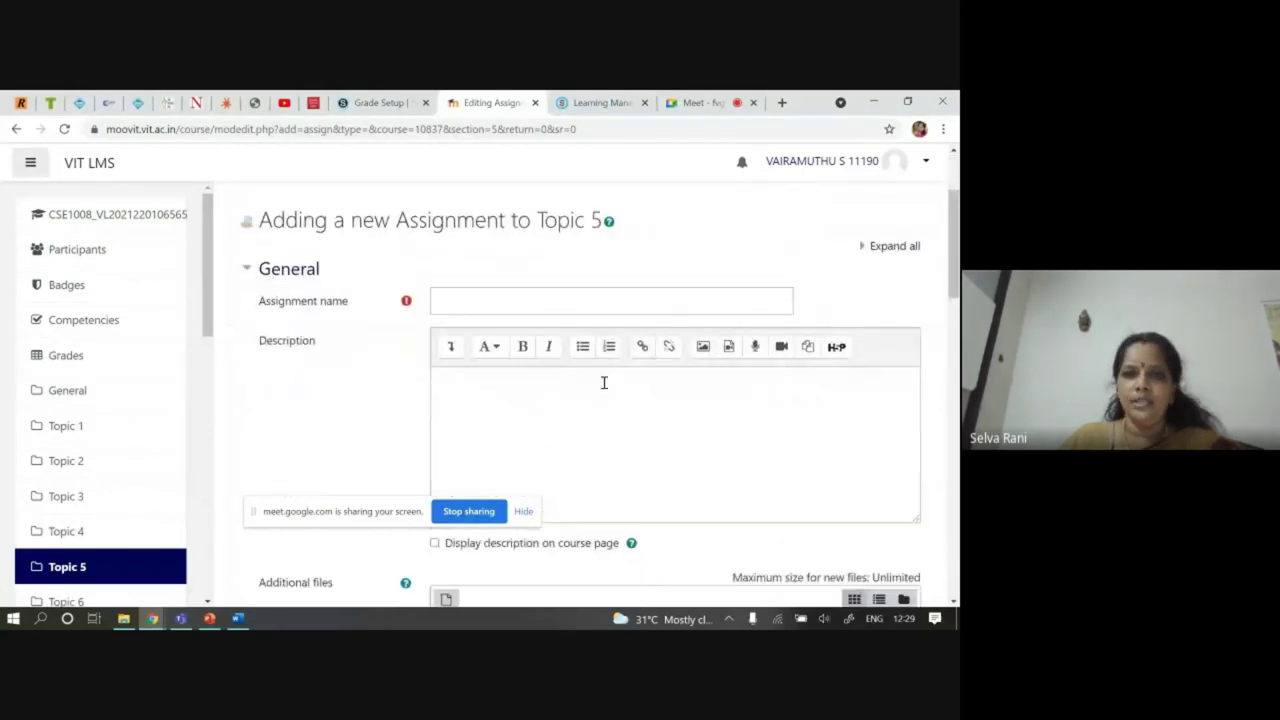
Enter Digital Assignment-5 as the name of the new Topic 5 assignment
click(487, 301)
text(Ass)
key(BackSpace)
key(BackSpace)
key(BackSpace)
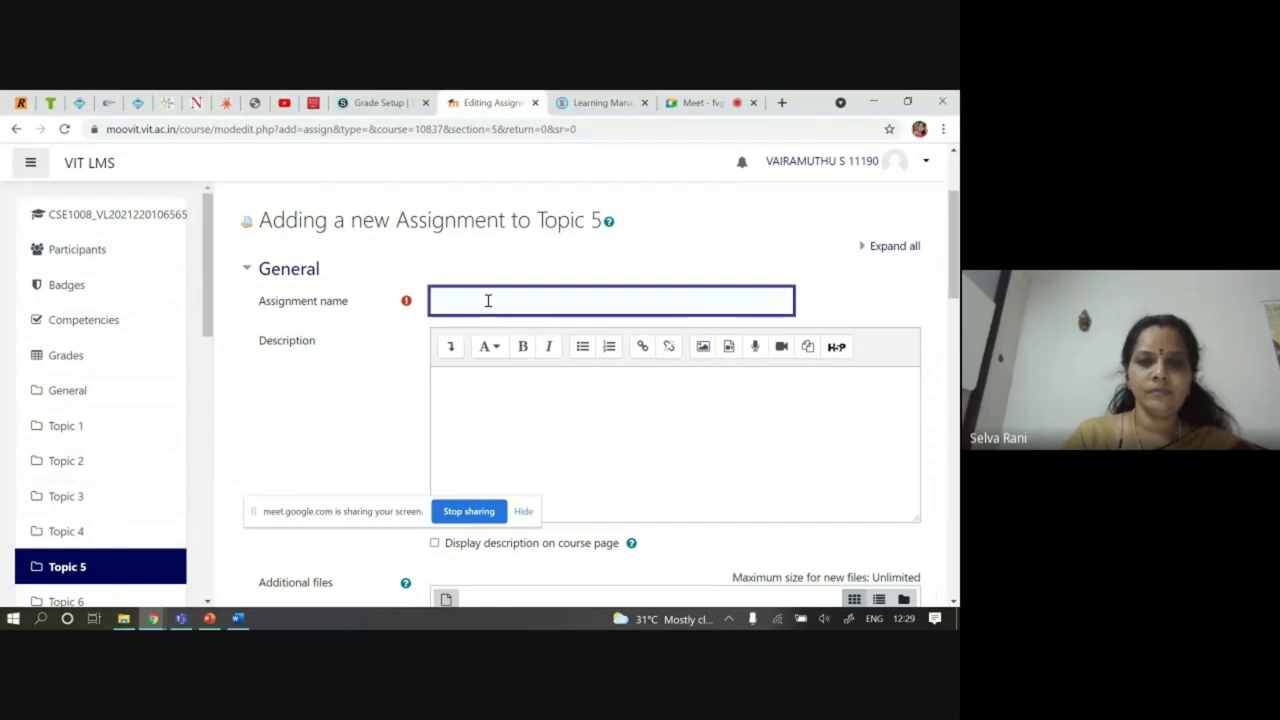
text(Digit)
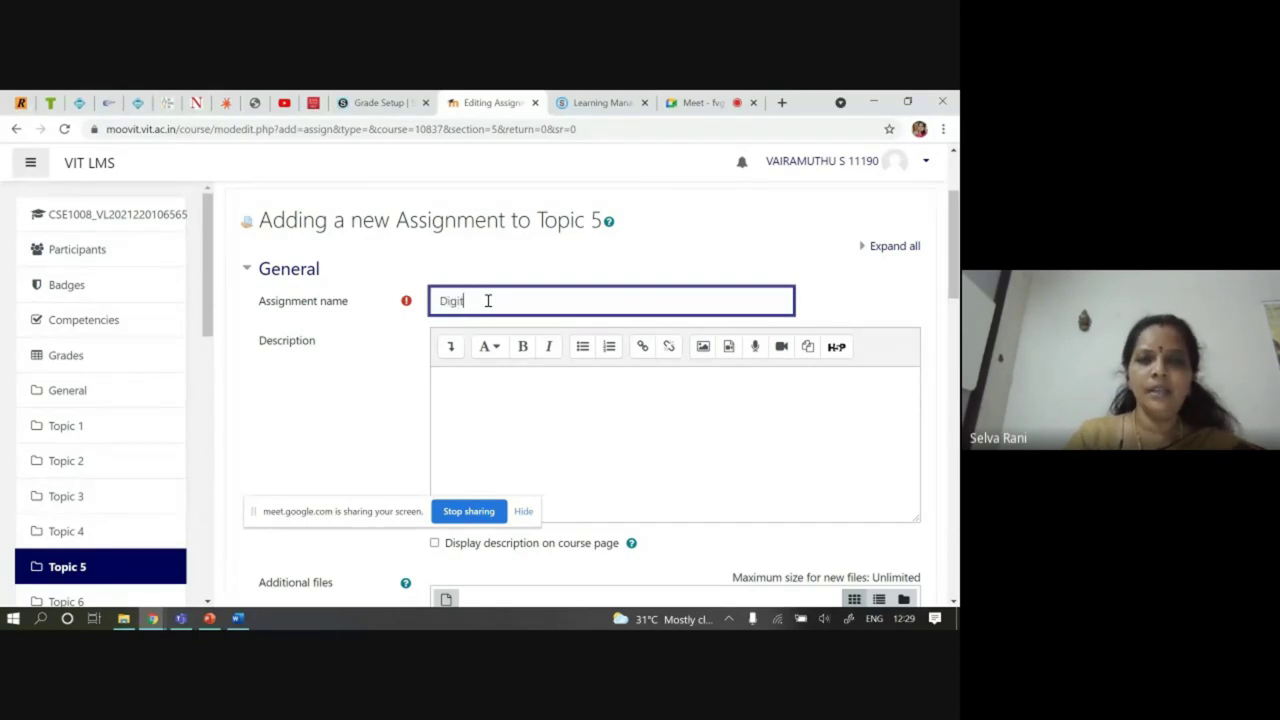
text(al Assign)
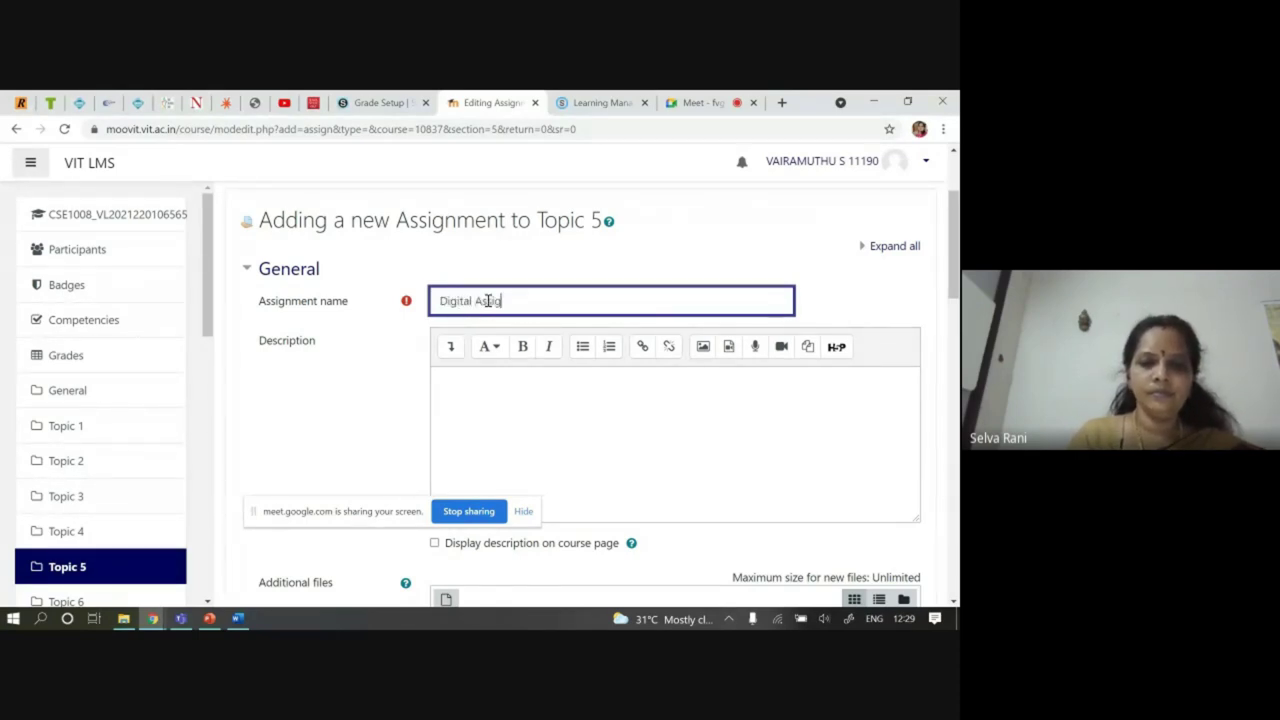
text(ment)
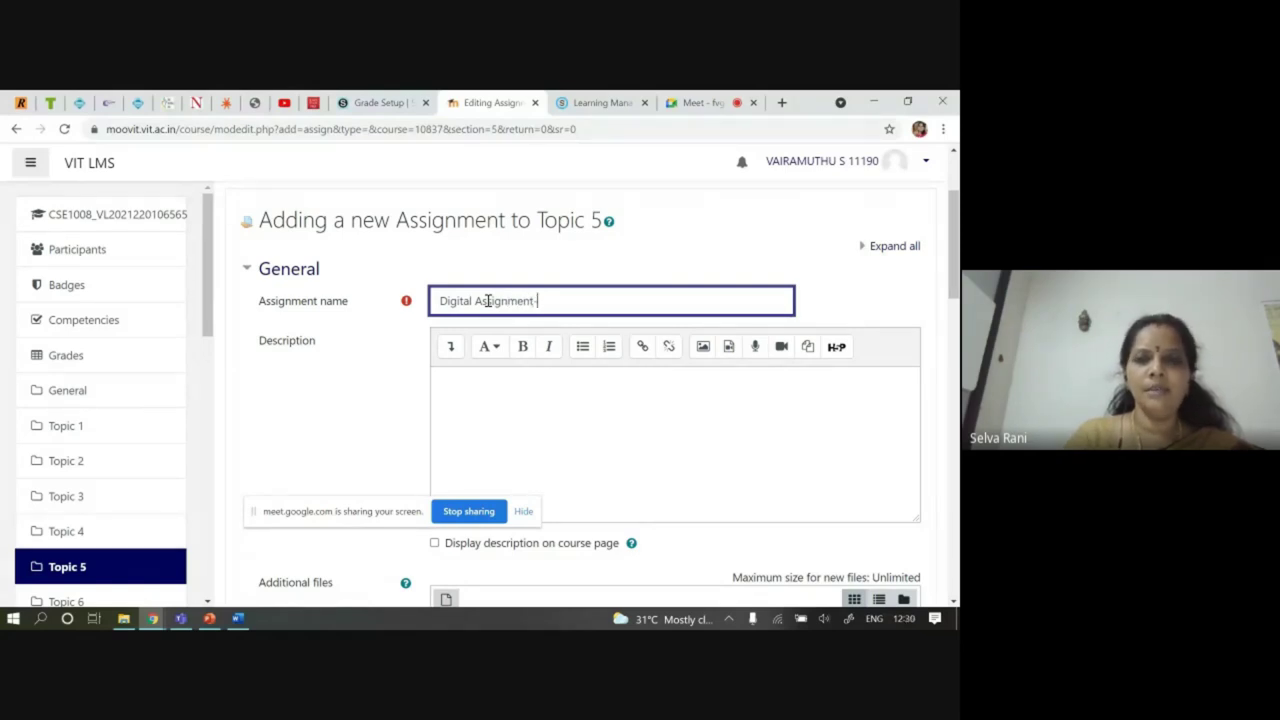
text(-%)
key(BackSpace)
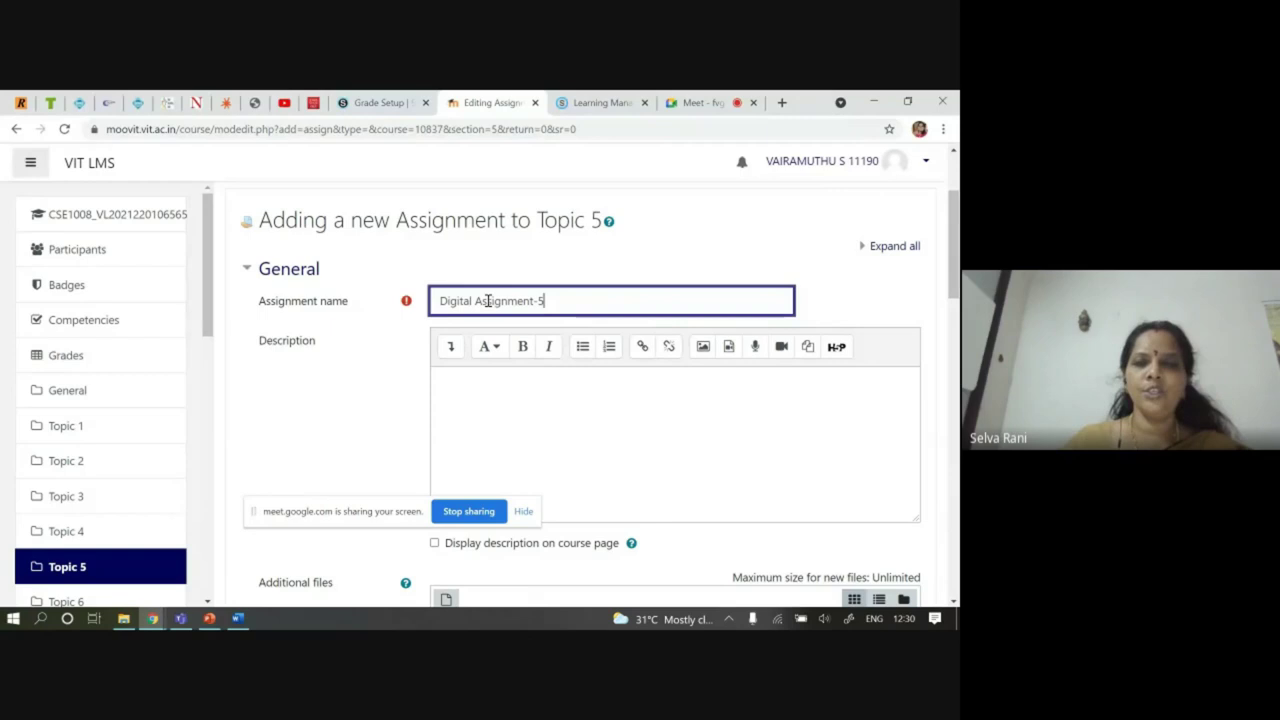
Remove the hyphen and spaces from the assignment name, making it DigitalAssignment5
click(475, 410)
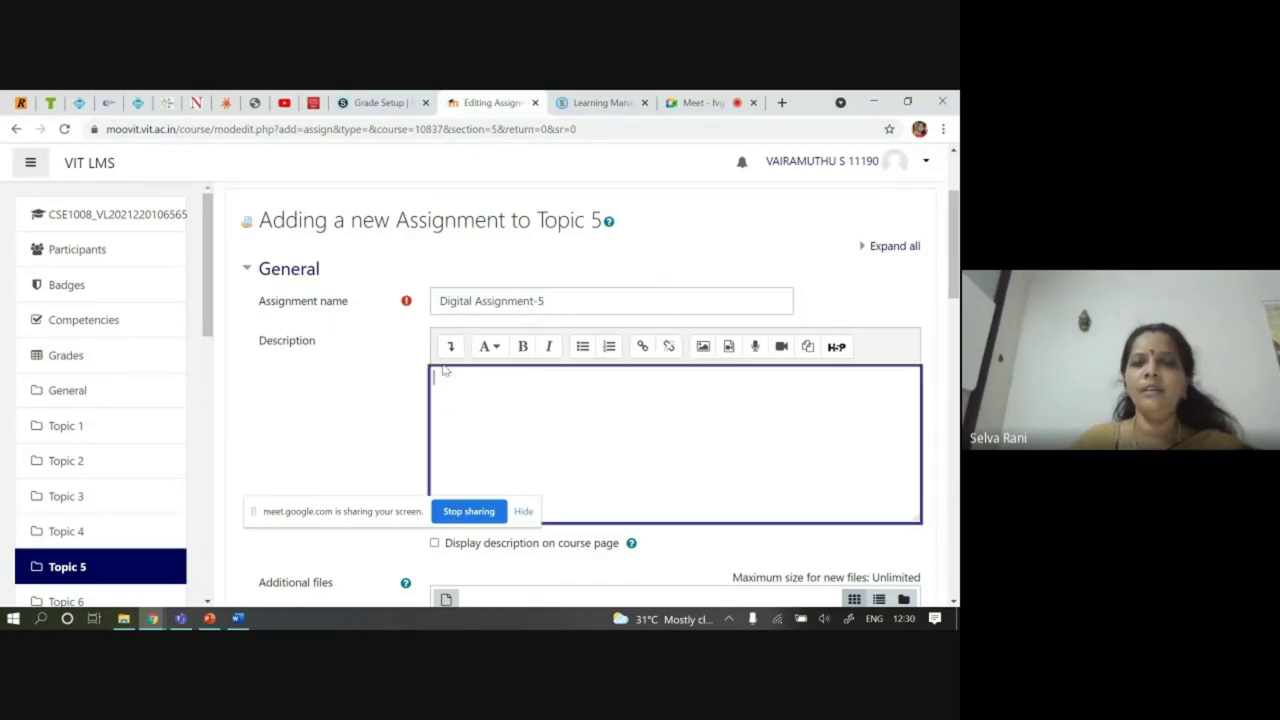
click(549, 303)
key(BackSpace)
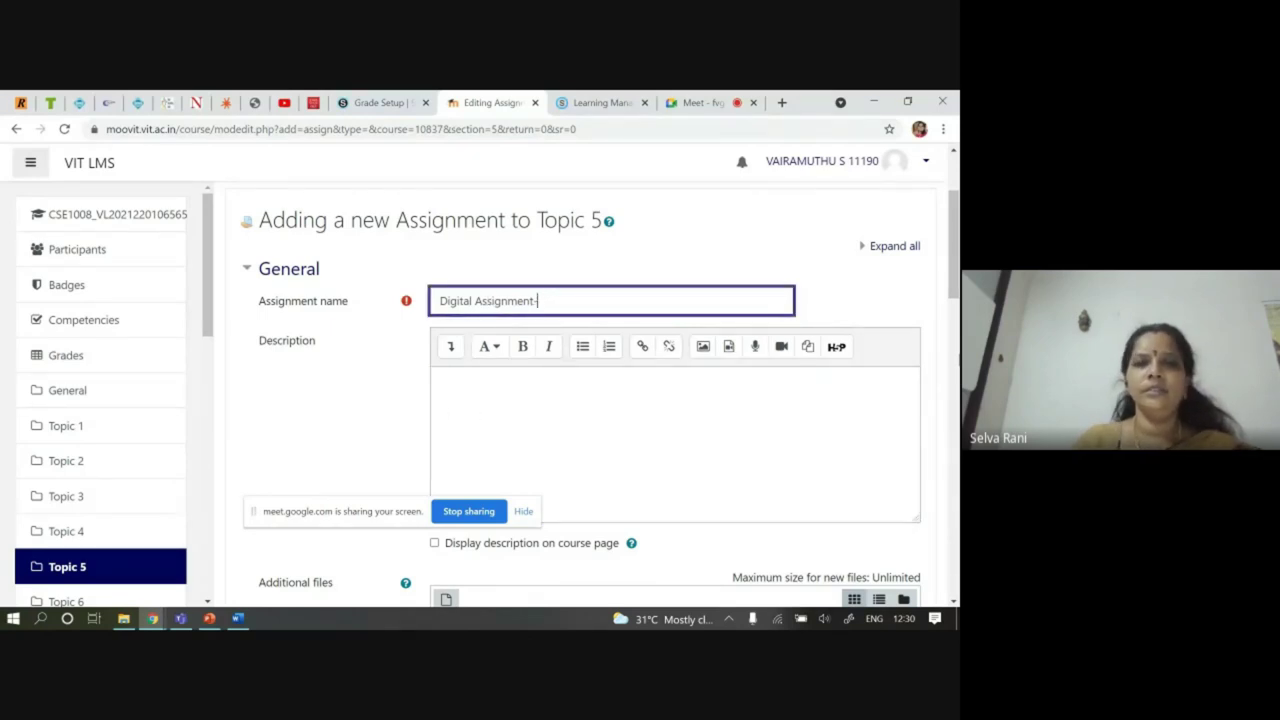
text(5)
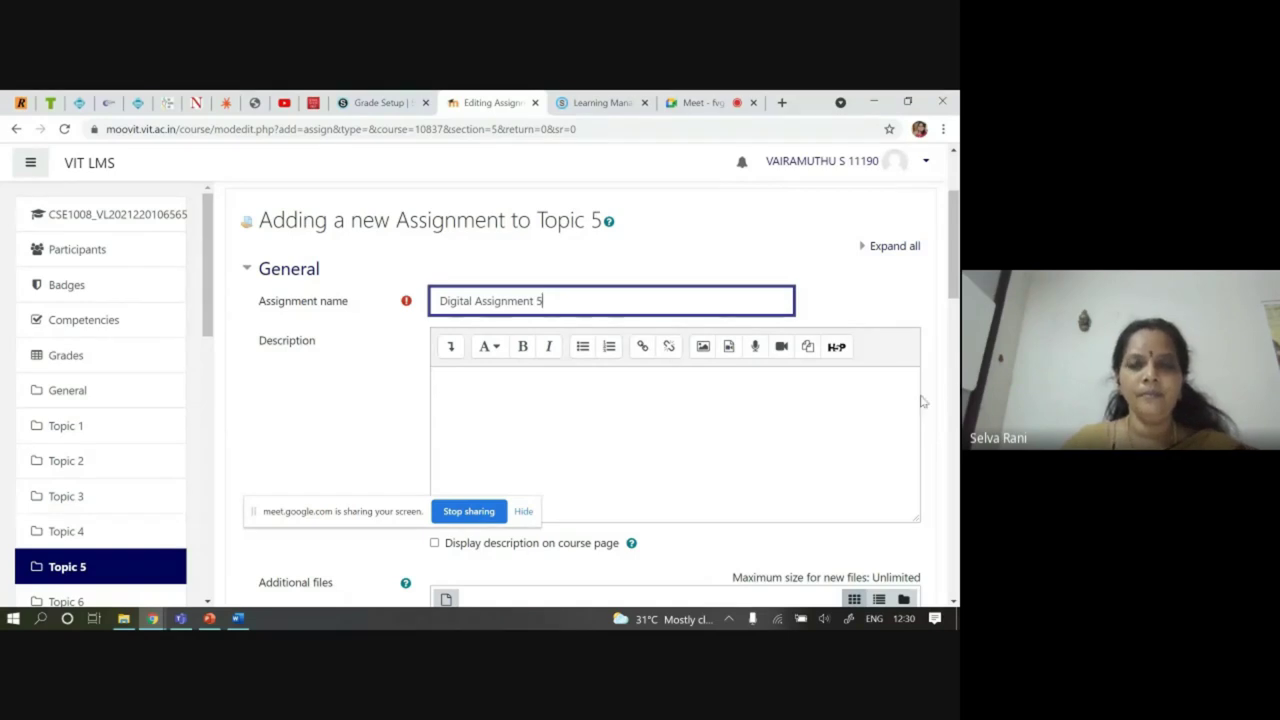
click(475, 300)
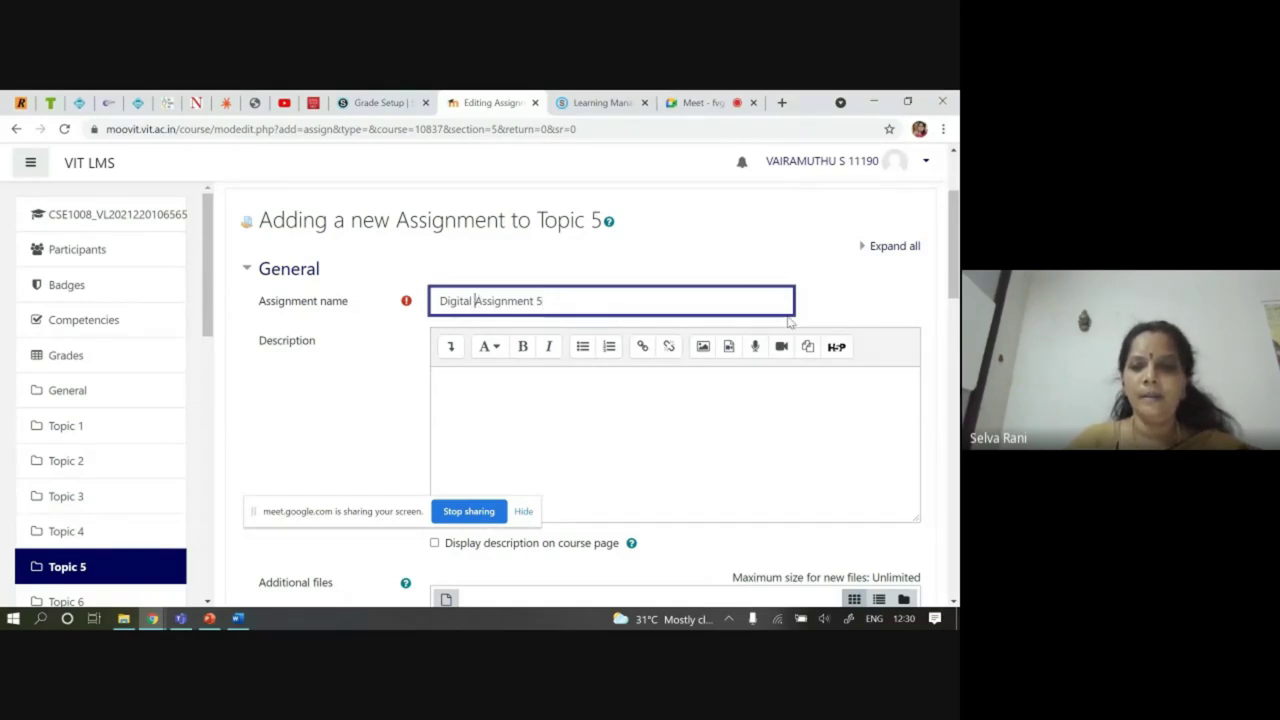
key(BackSpace)
key(ctrl+Right)
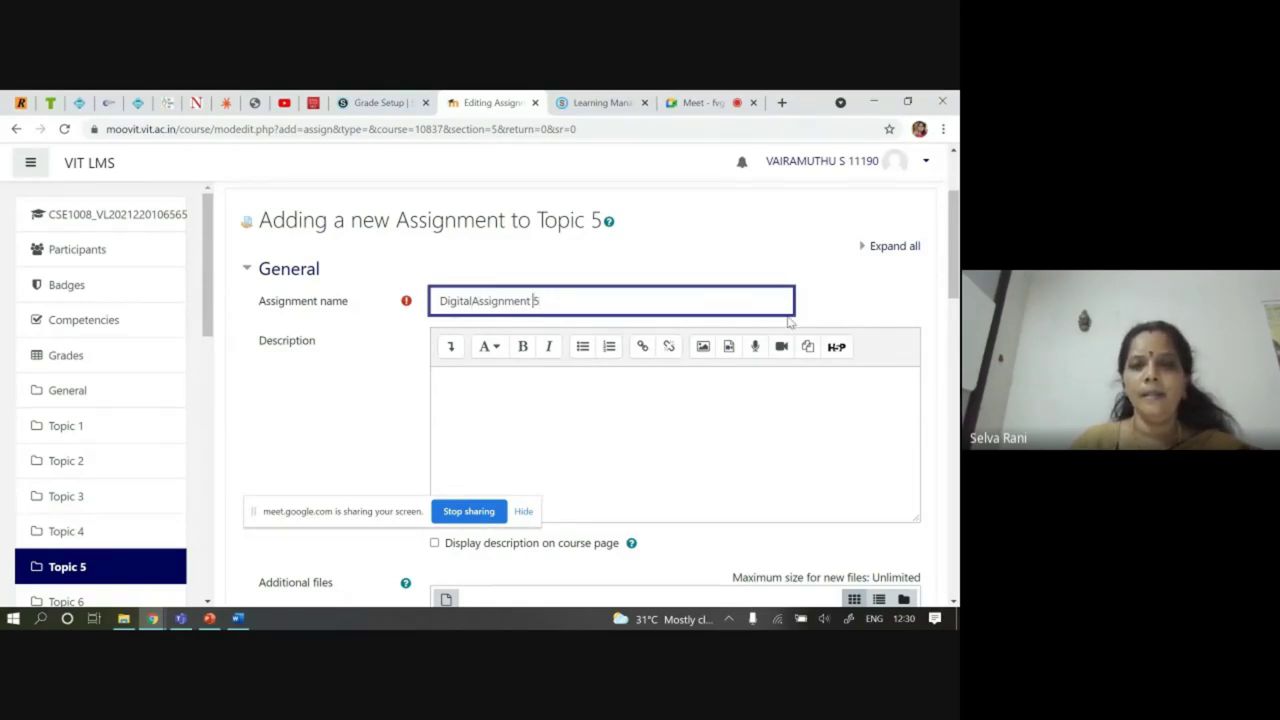
Enter the assignment description "This assignment will evaluate you based on the originally of your report"
click(485, 406)
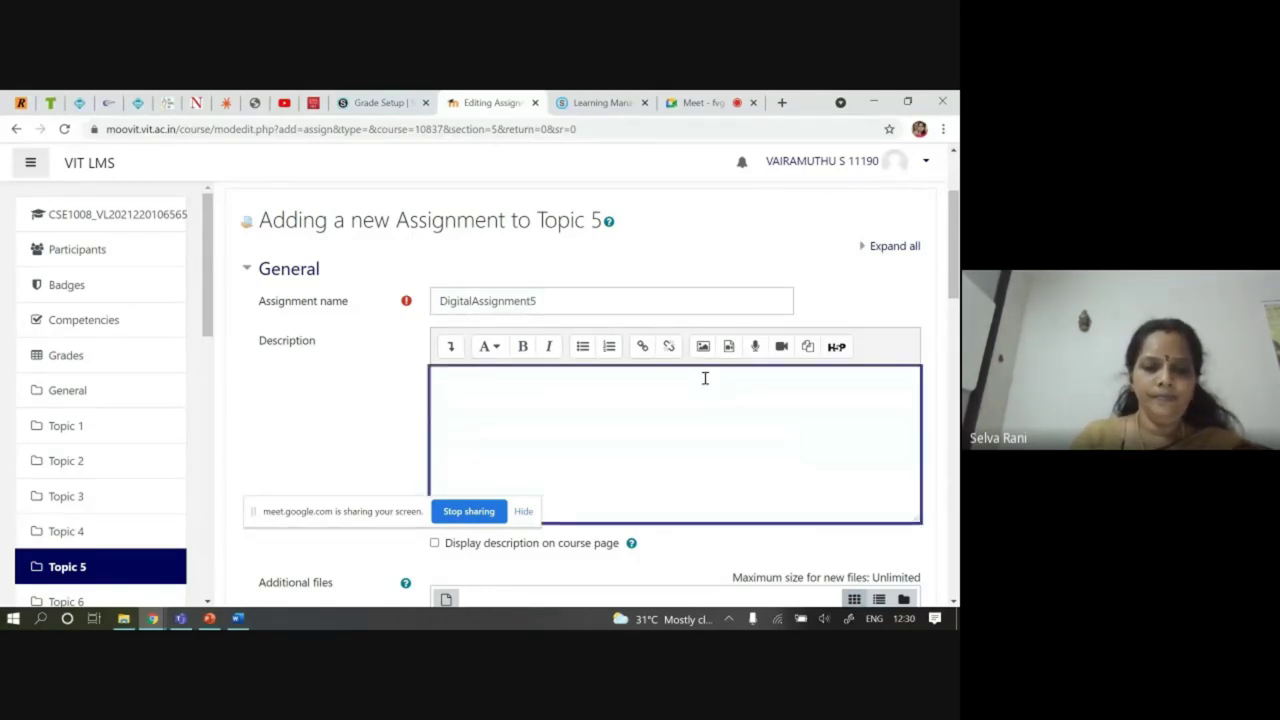
text(This assign)
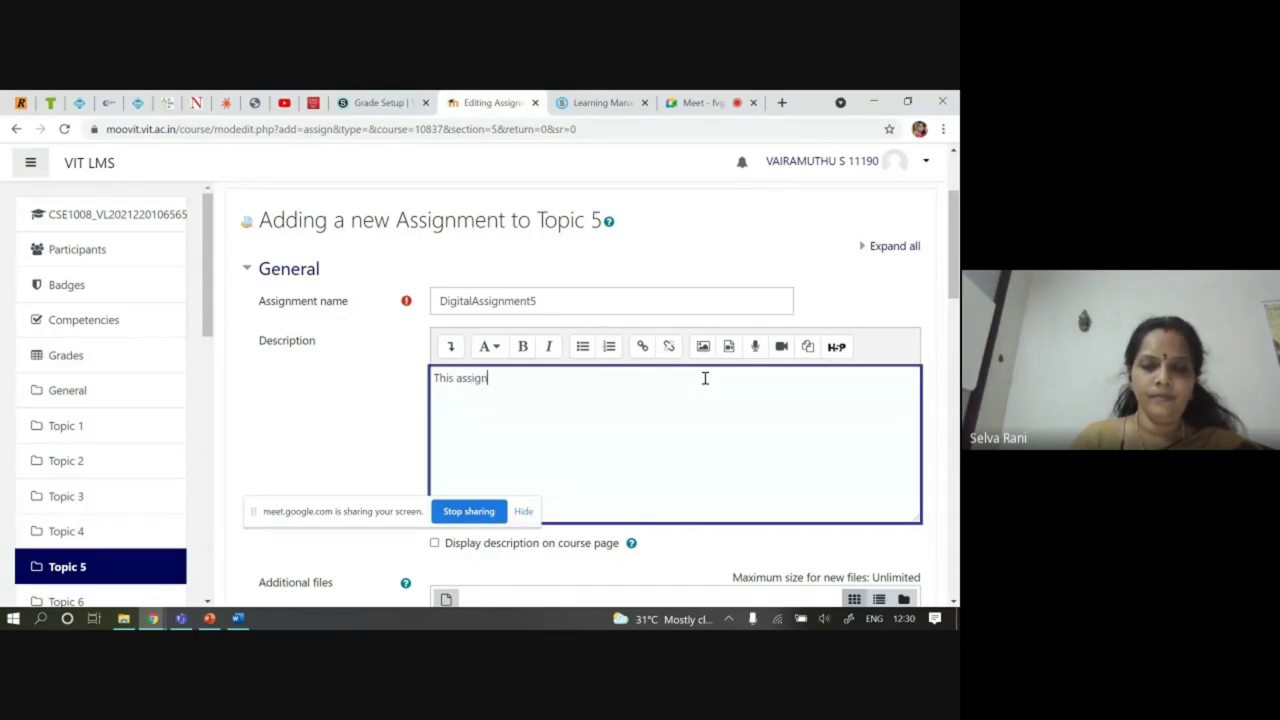
key(BackSpace)
key(BackSpace)
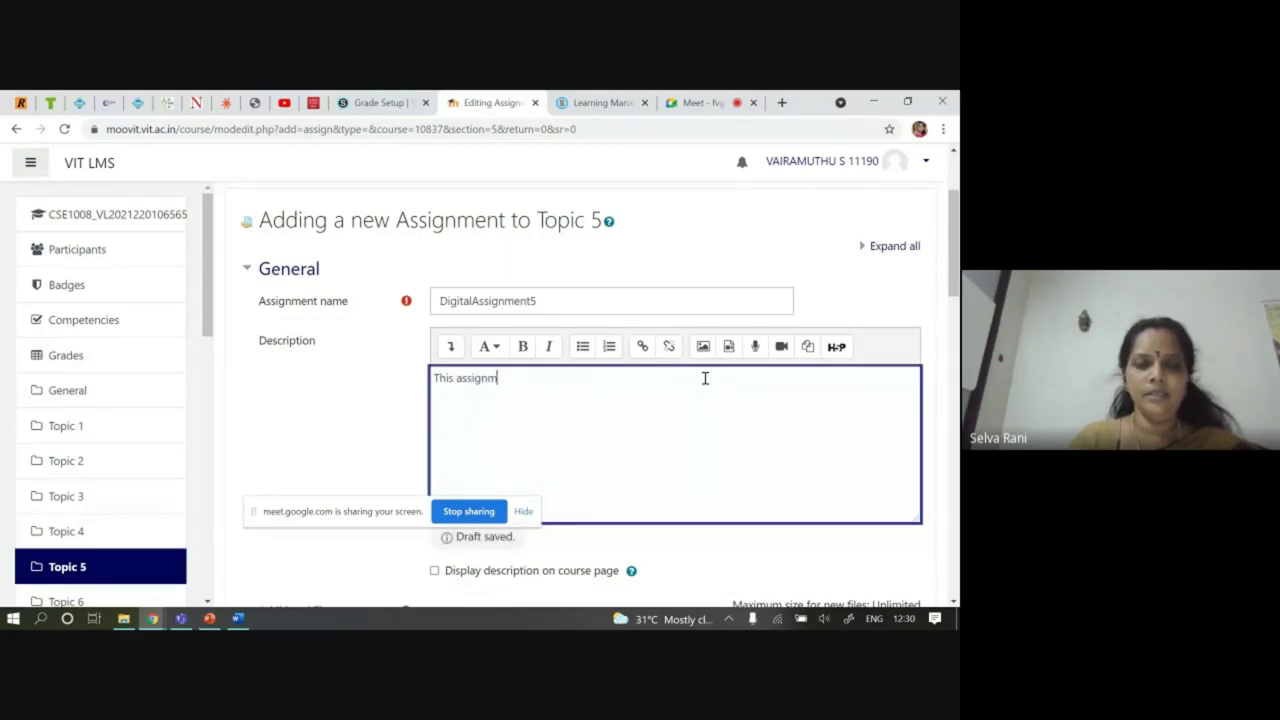
text(ent will )
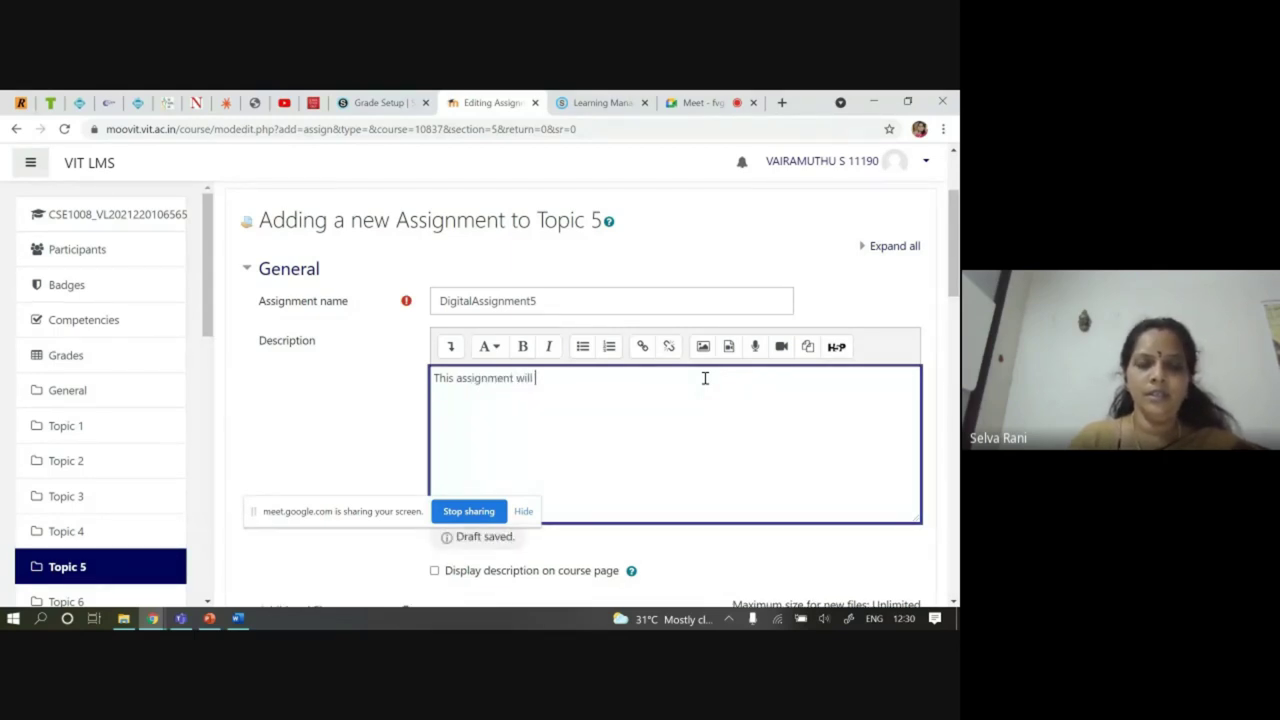
text(evaluate you based on the orig)
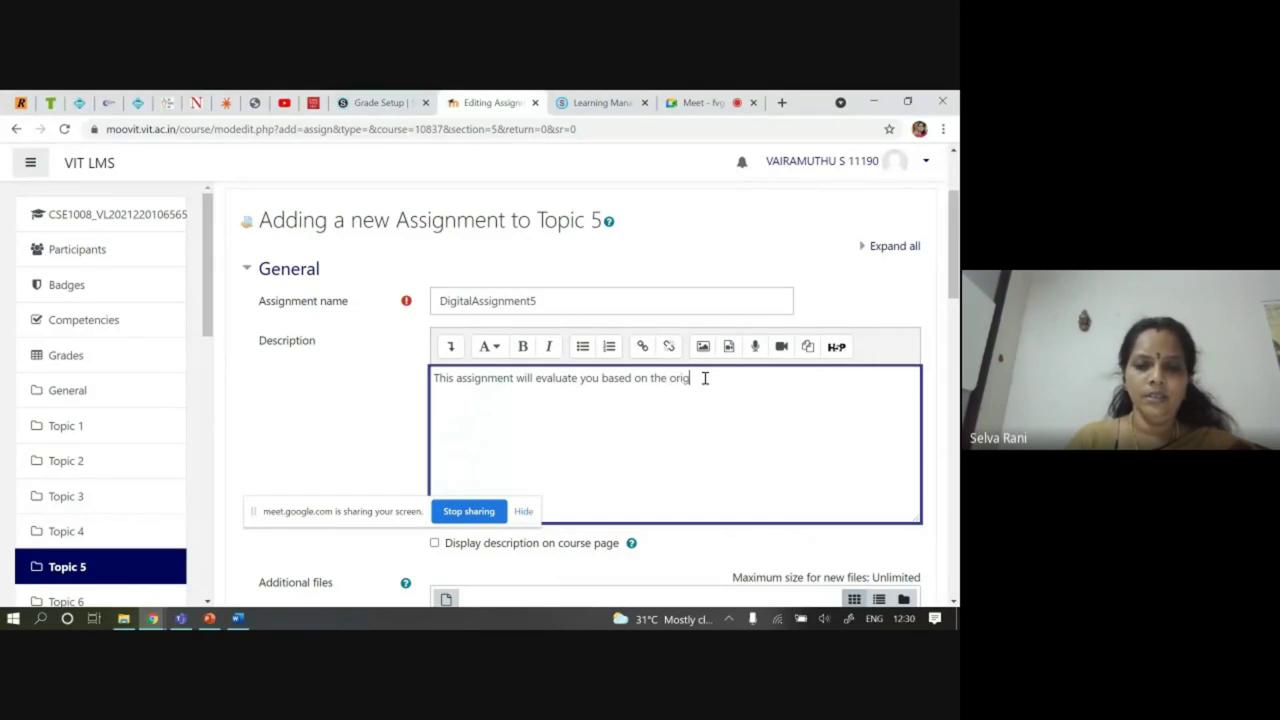
text(inality of yo)
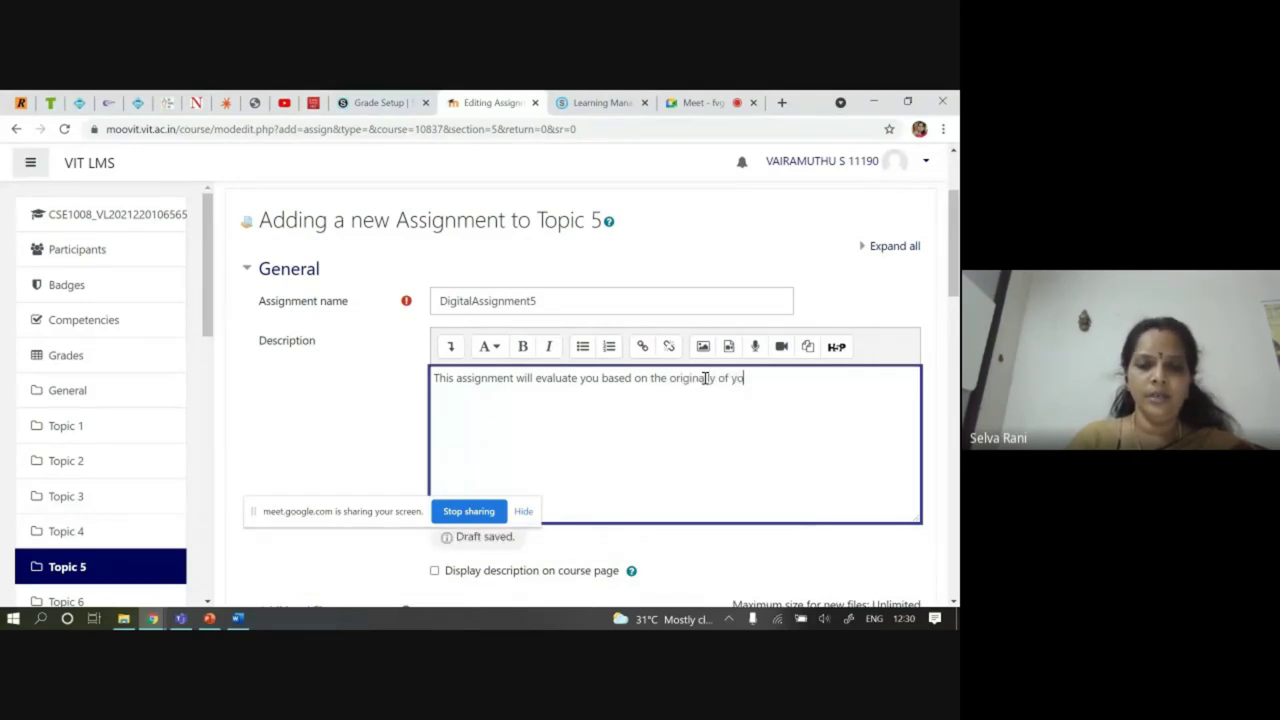
text(ur report)
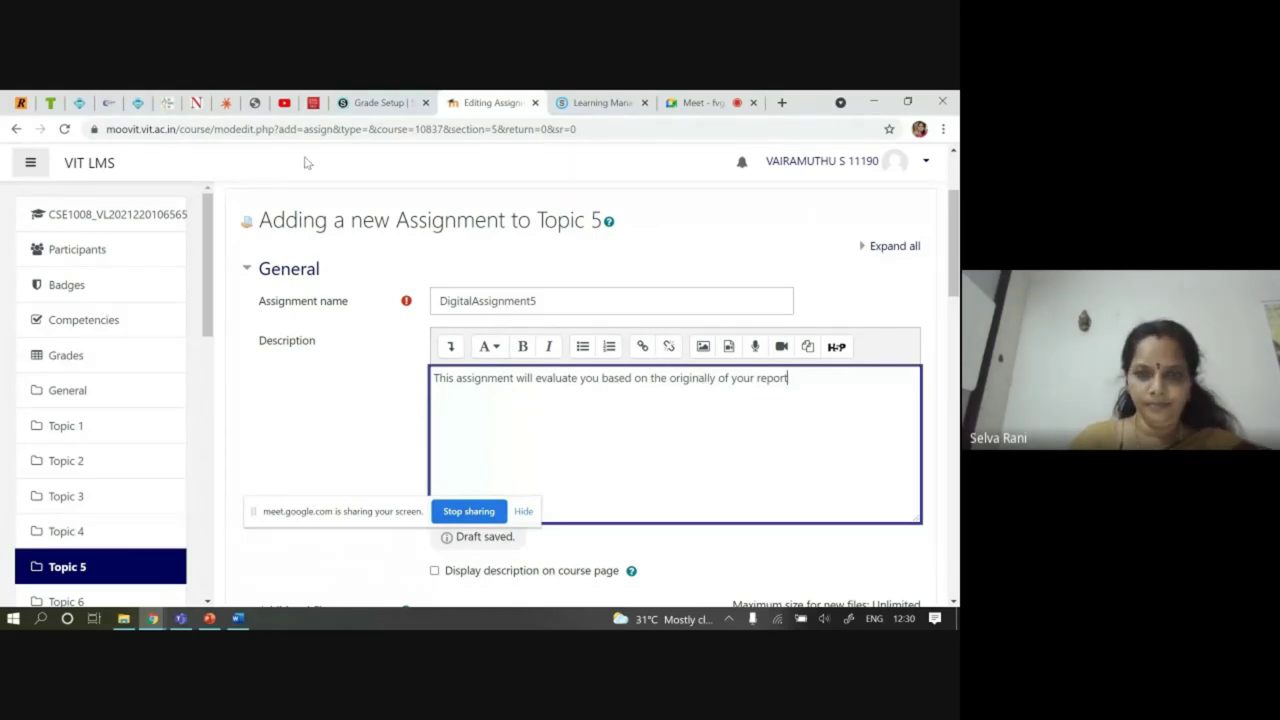
Review the assignment's additional files area, availability dates and submission type settings
scroll(388, 317, down, 3)
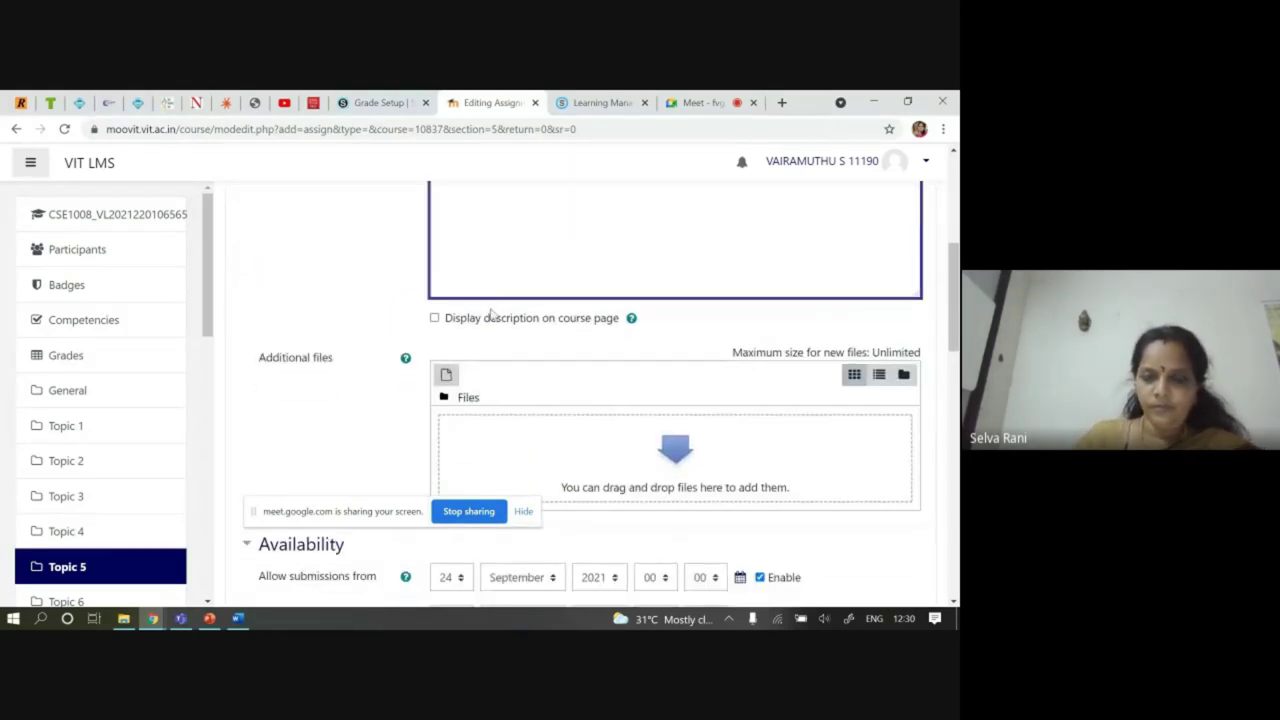
scroll(514, 346, down, 1)
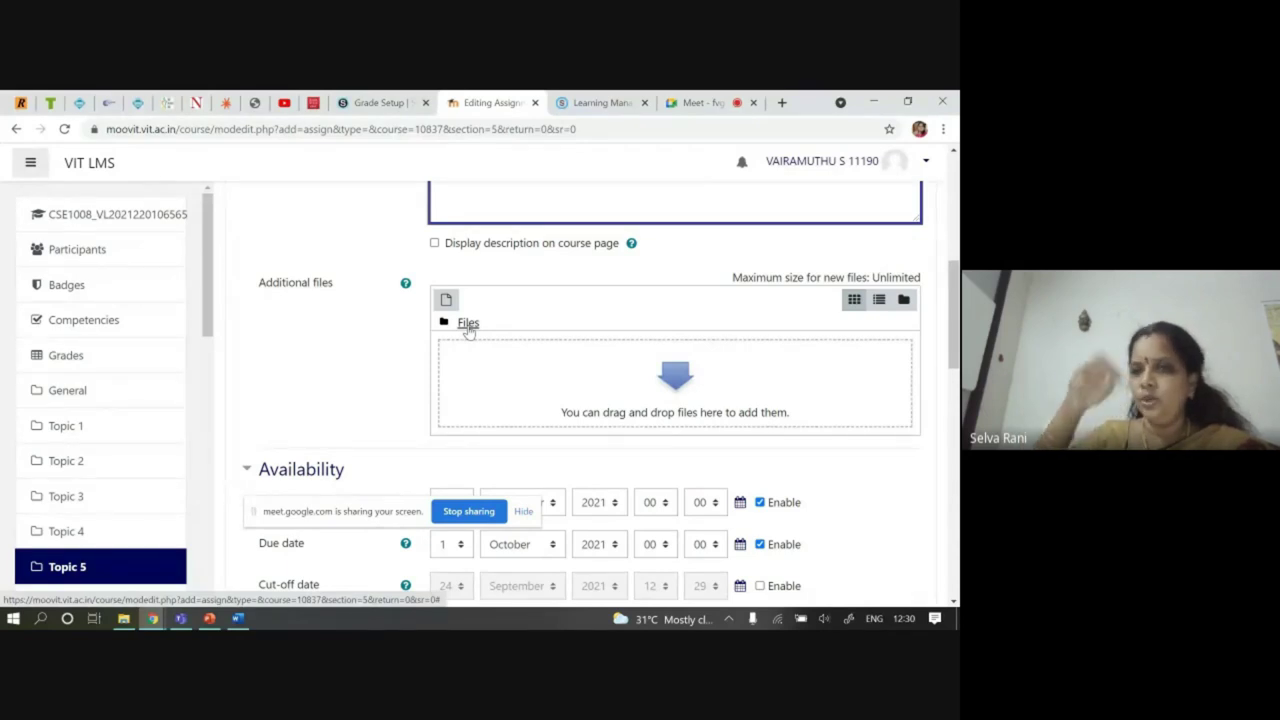
scroll(285, 345, down, 3)
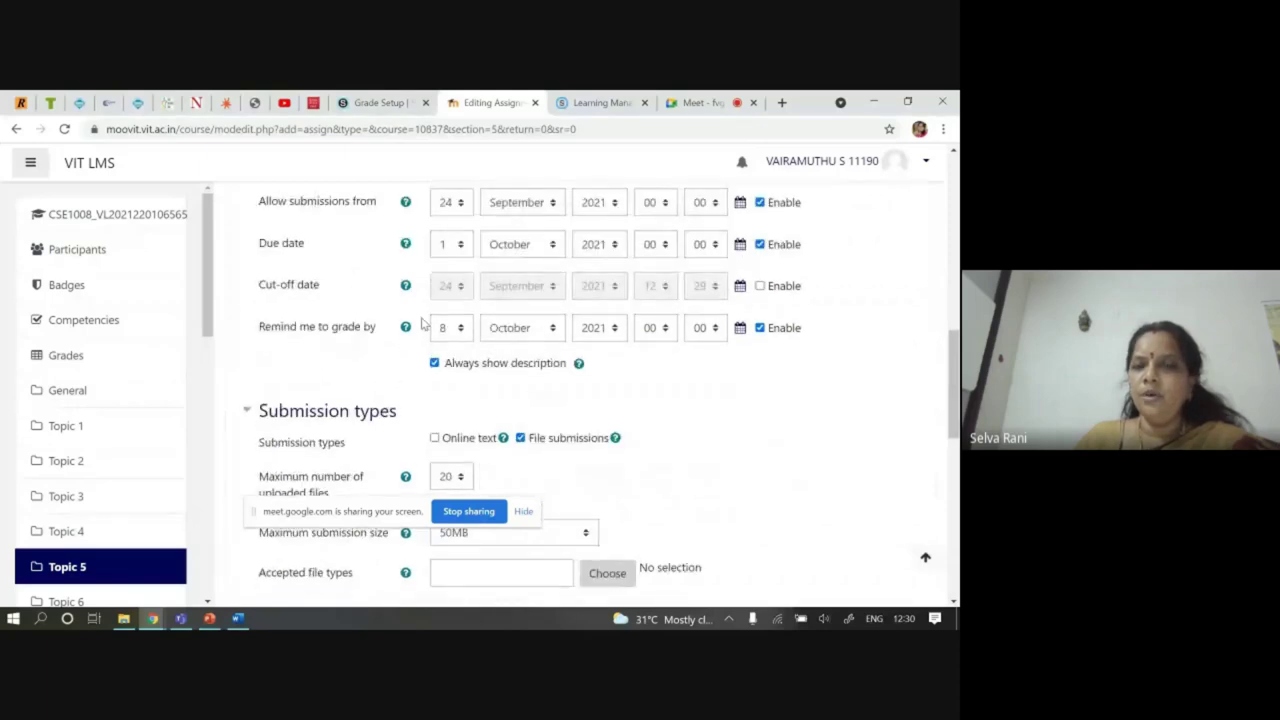
scroll(757, 495, up, 1)
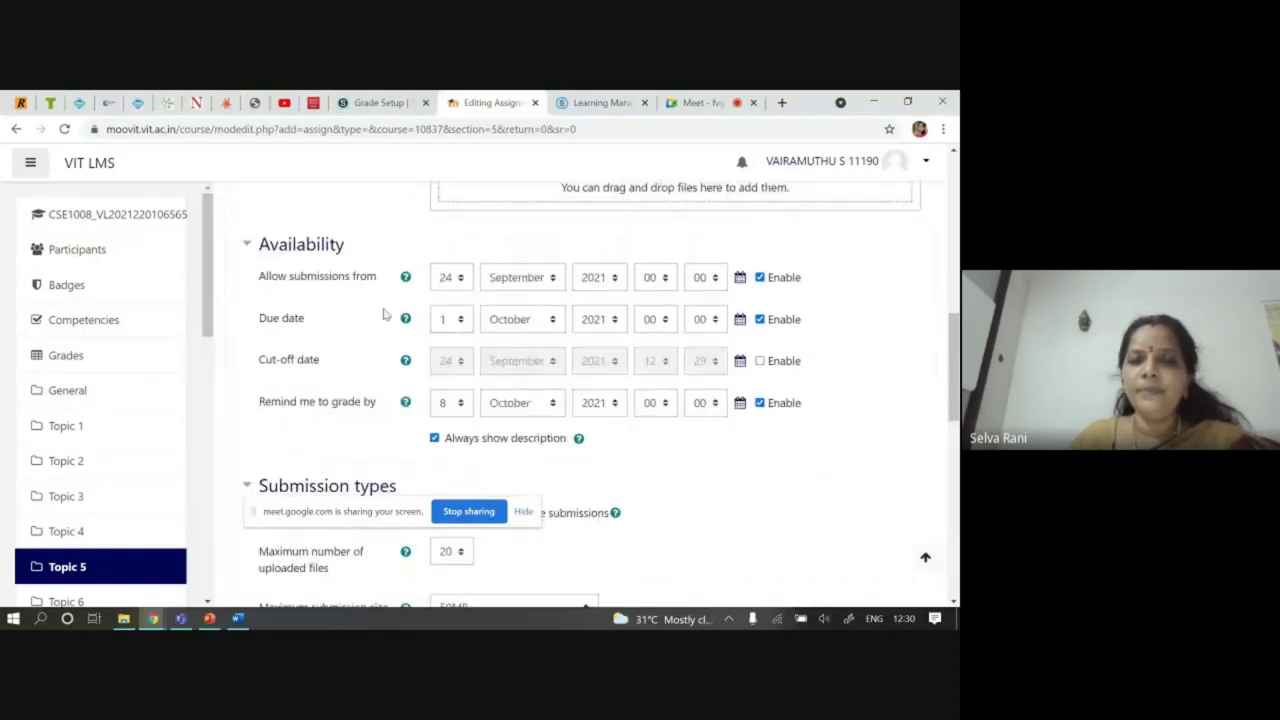
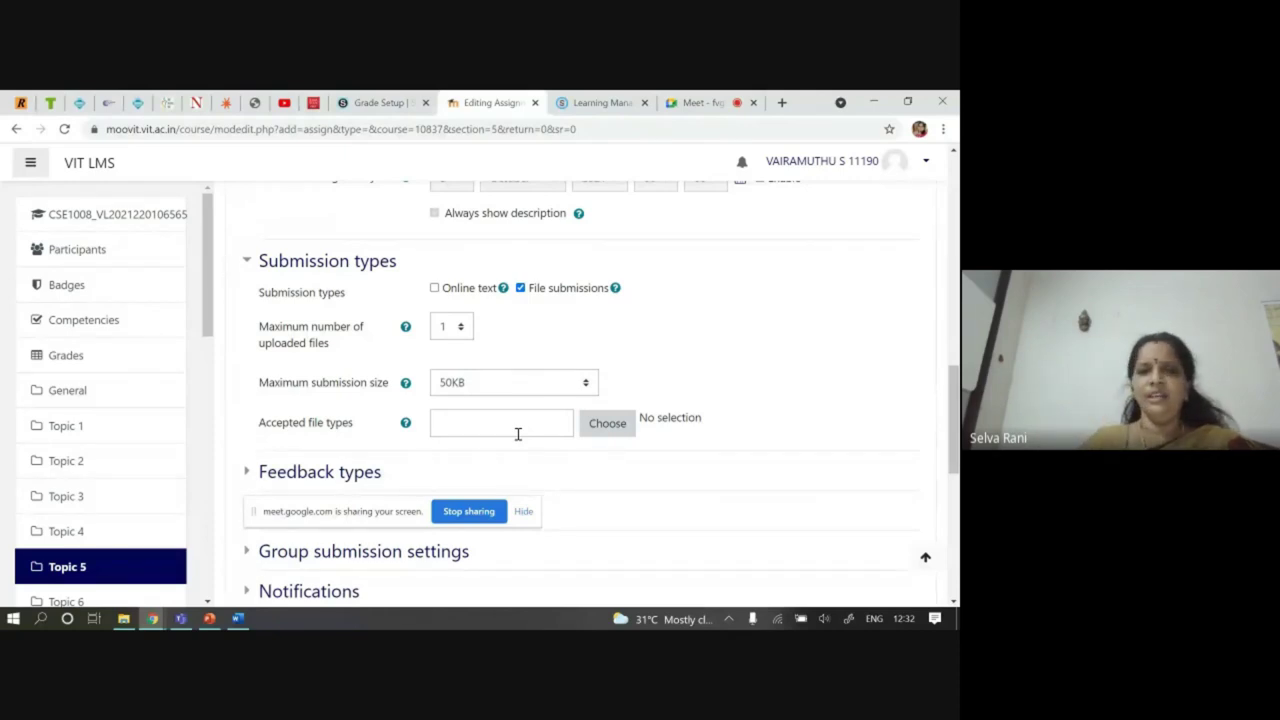
Browse the accepted file types, restrict submissions to Document files and save the selection
click(600, 426)
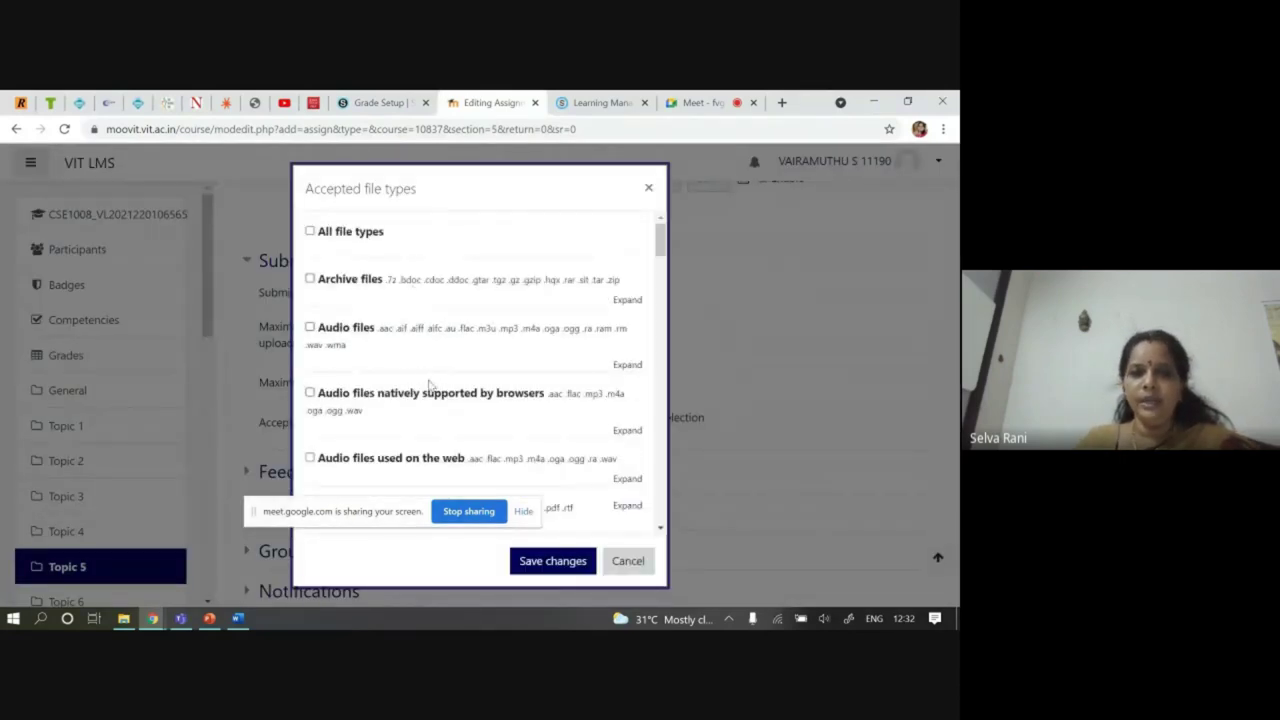
scroll(430, 385, down, 10)
scroll(420, 410, down, 10)
scroll(424, 427, down, 10)
scroll(422, 419, down, 4)
scroll(422, 419, up, 8)
scroll(409, 414, up, 15)
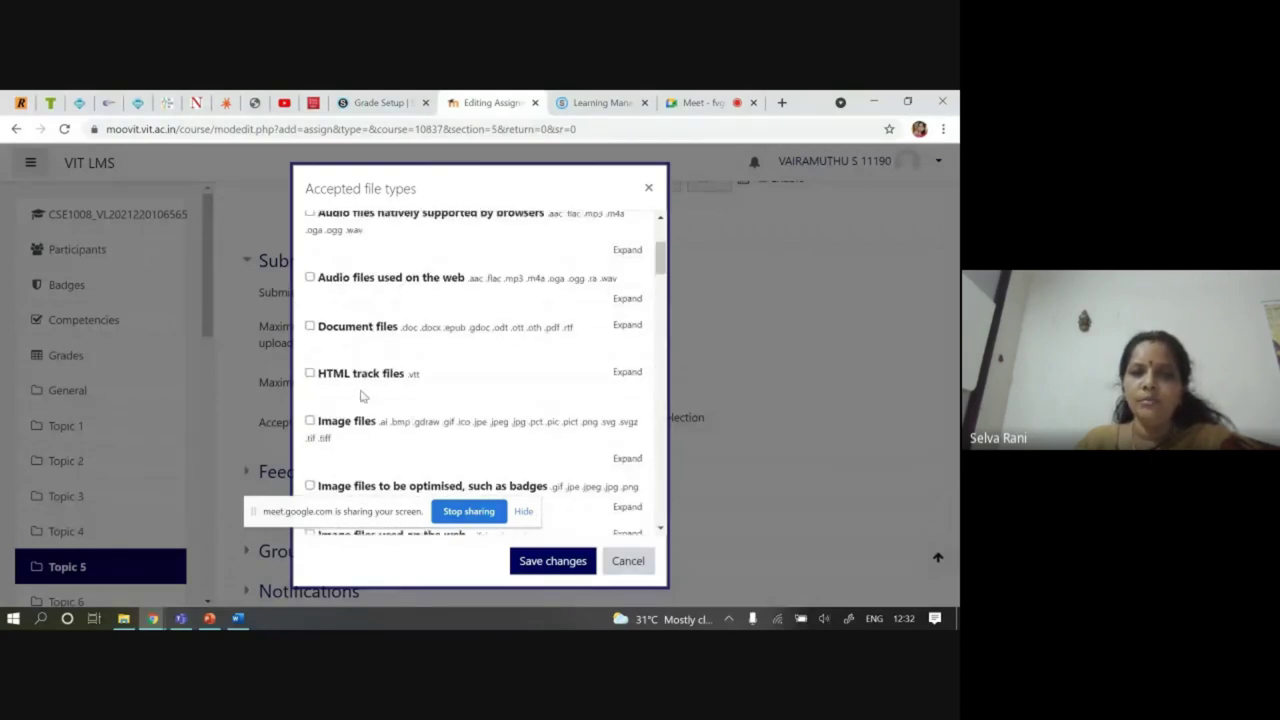
scroll(389, 376, up, 4)
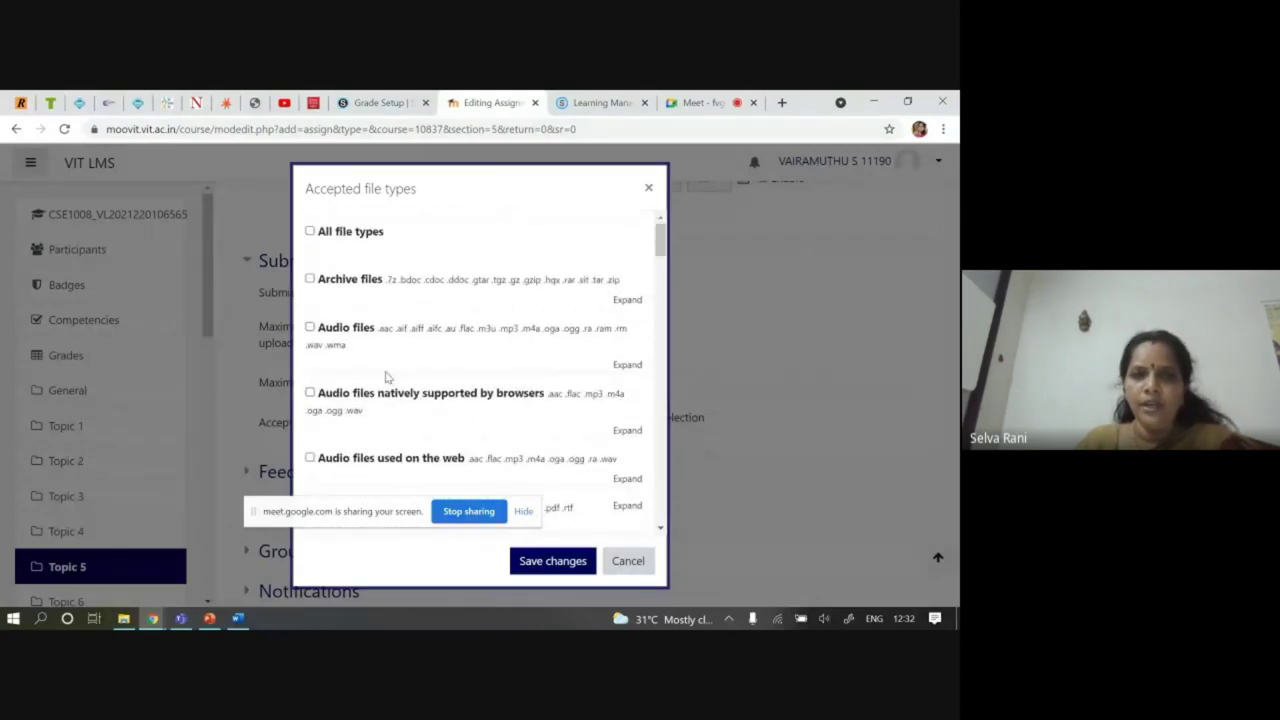
scroll(427, 397, down, 2)
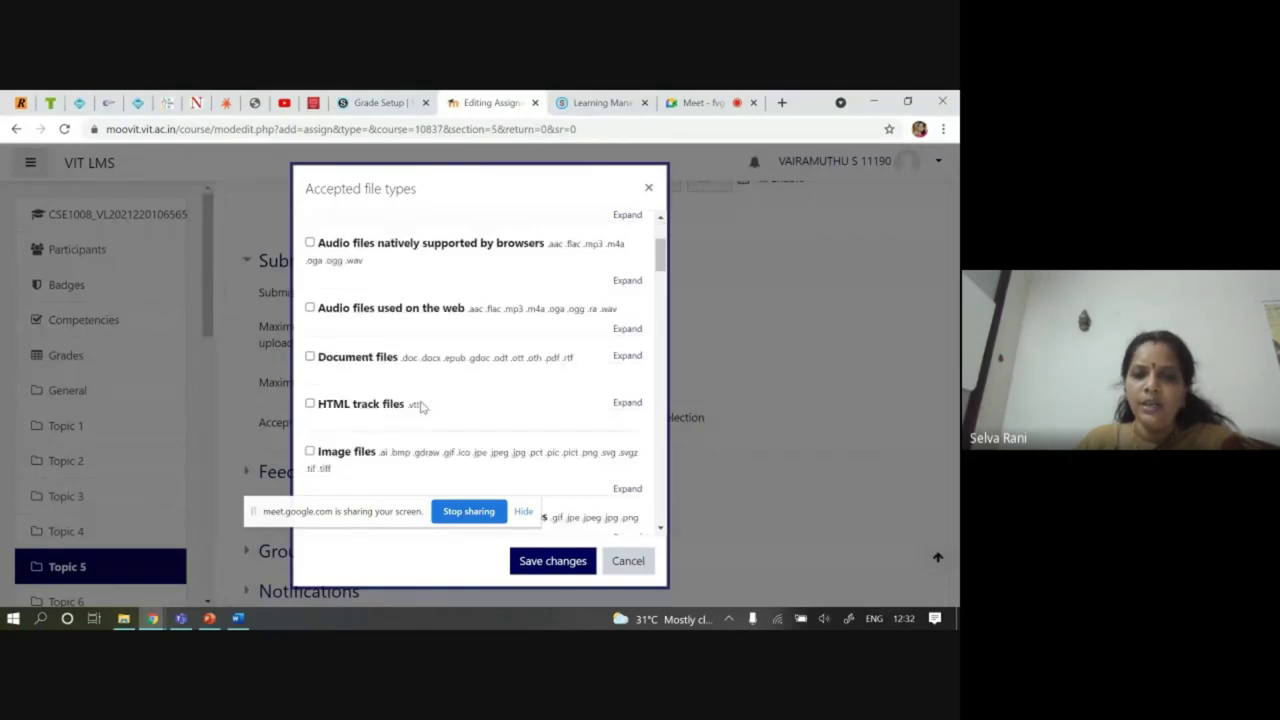
click(311, 358)
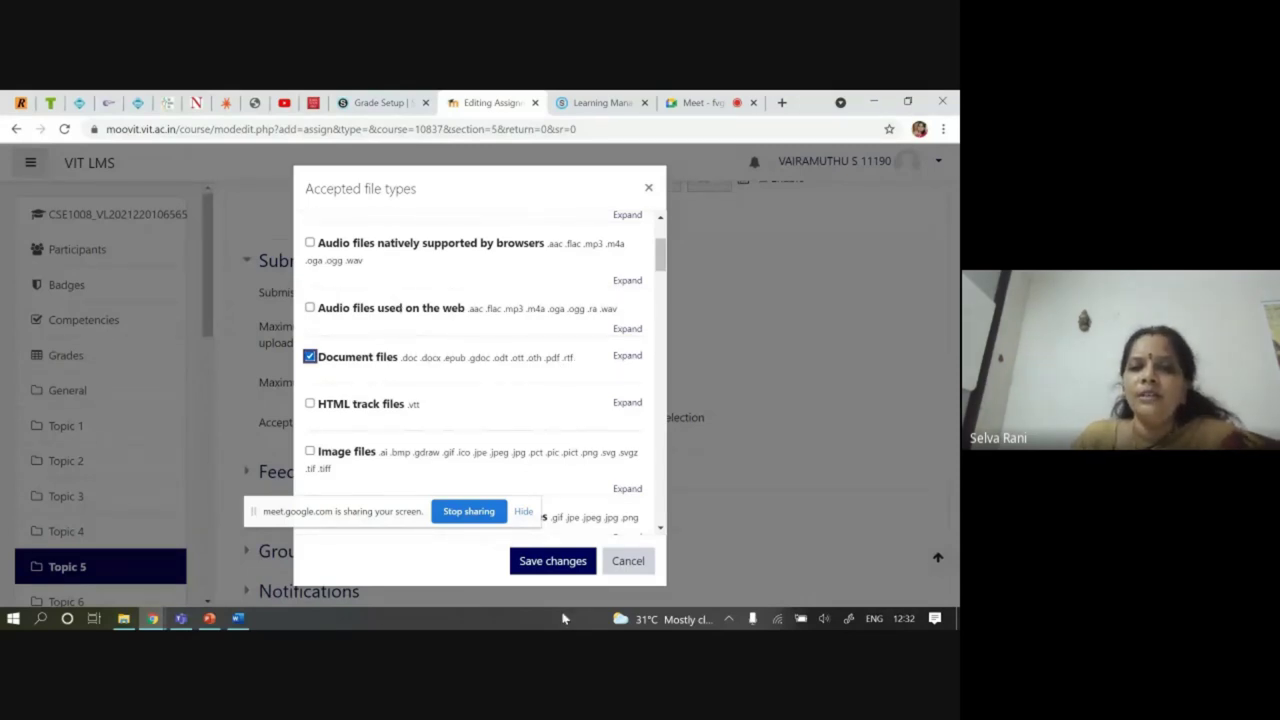
click(563, 563)
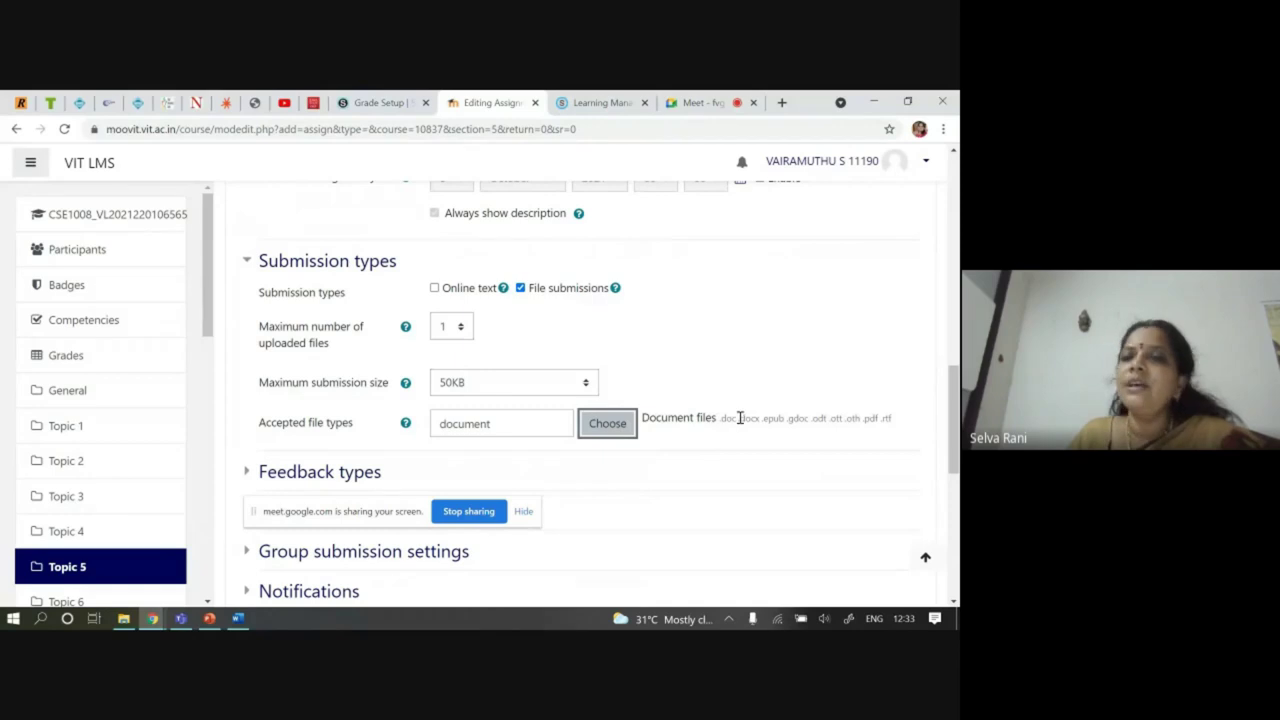
Expand the assignment's Feedback types settings and switch Annotate PDF off and back on
scroll(600, 400, down, 2)
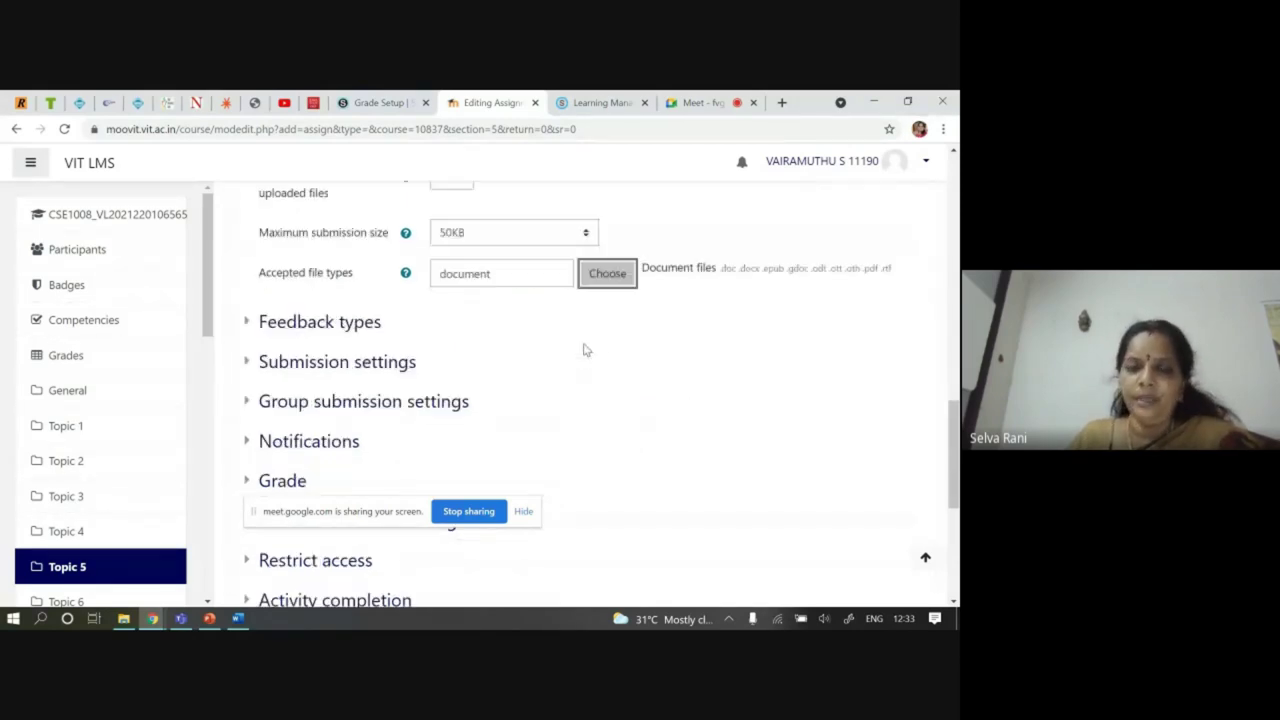
scroll(583, 350, down, 1)
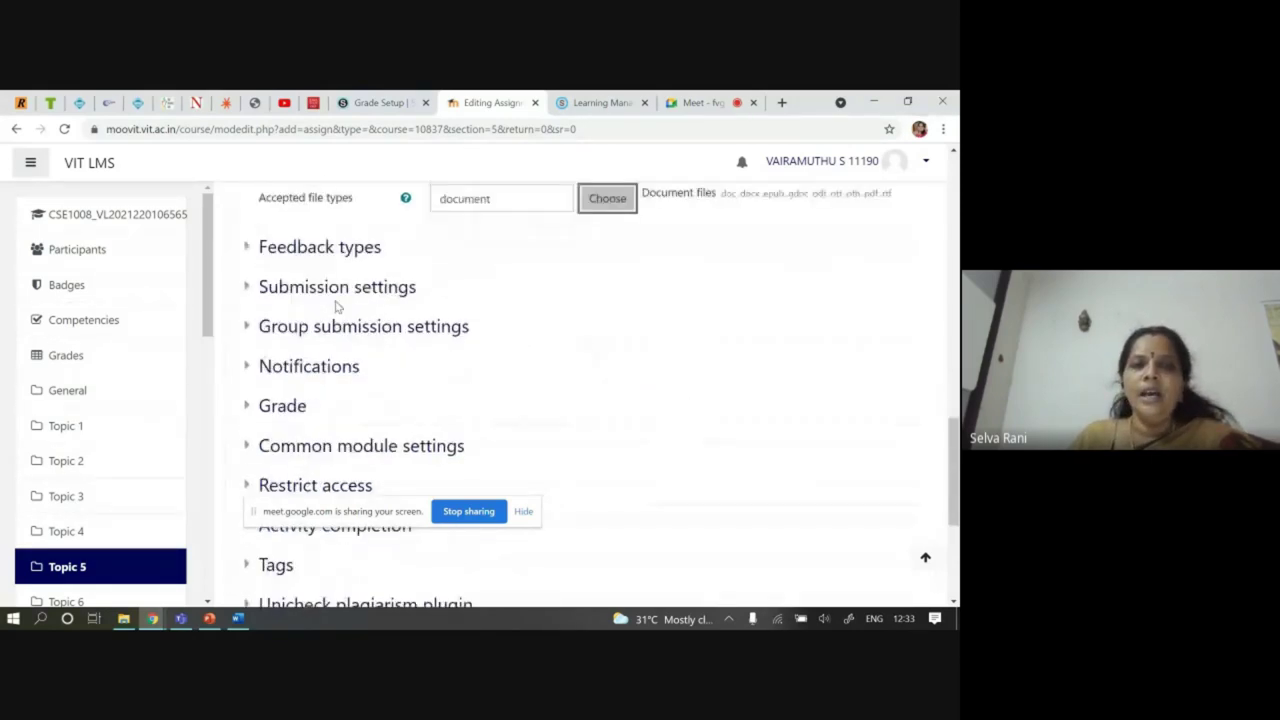
click(357, 252)
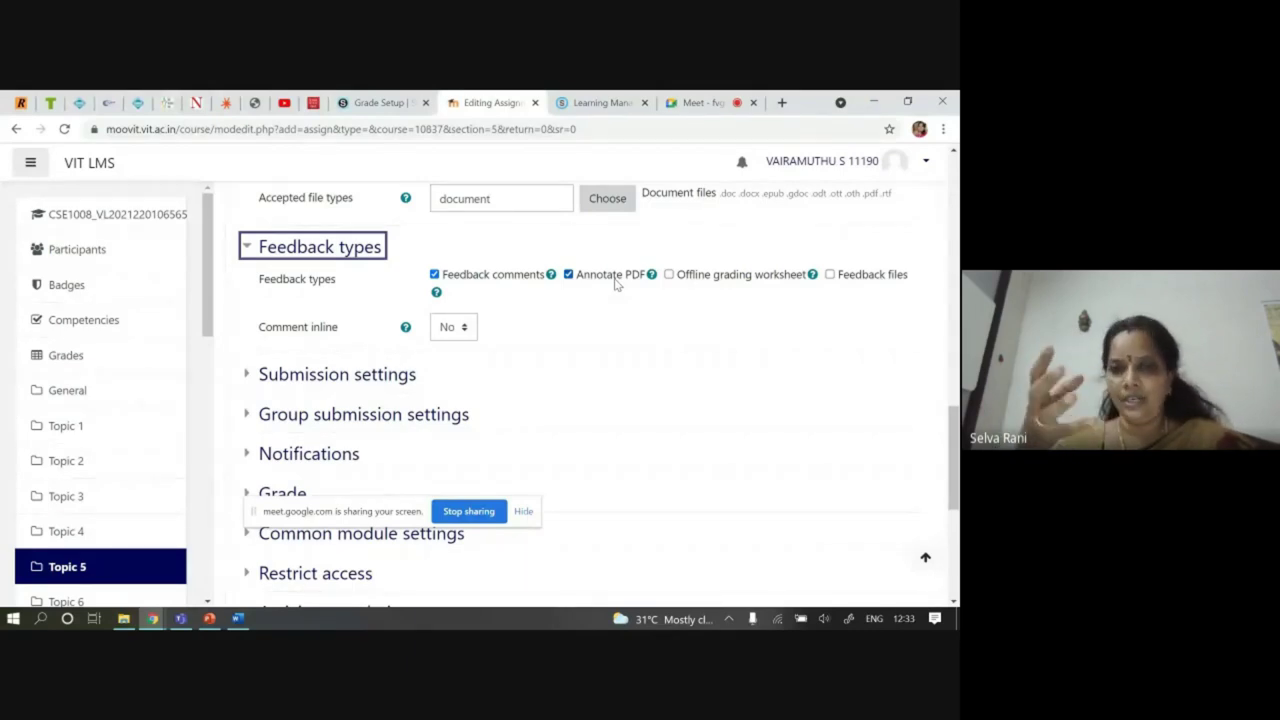
click(568, 275)
click(568, 275)
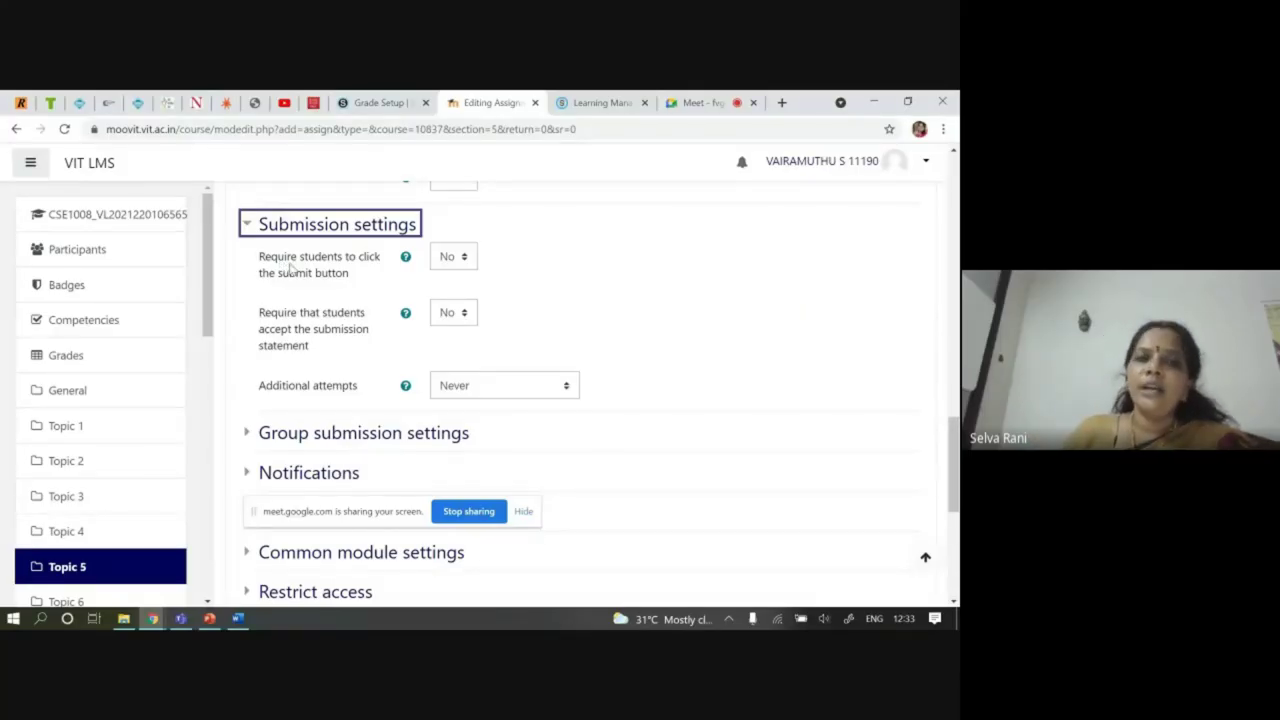
Open the choices for requiring students to click the submit button in the submission settings
click(448, 258)
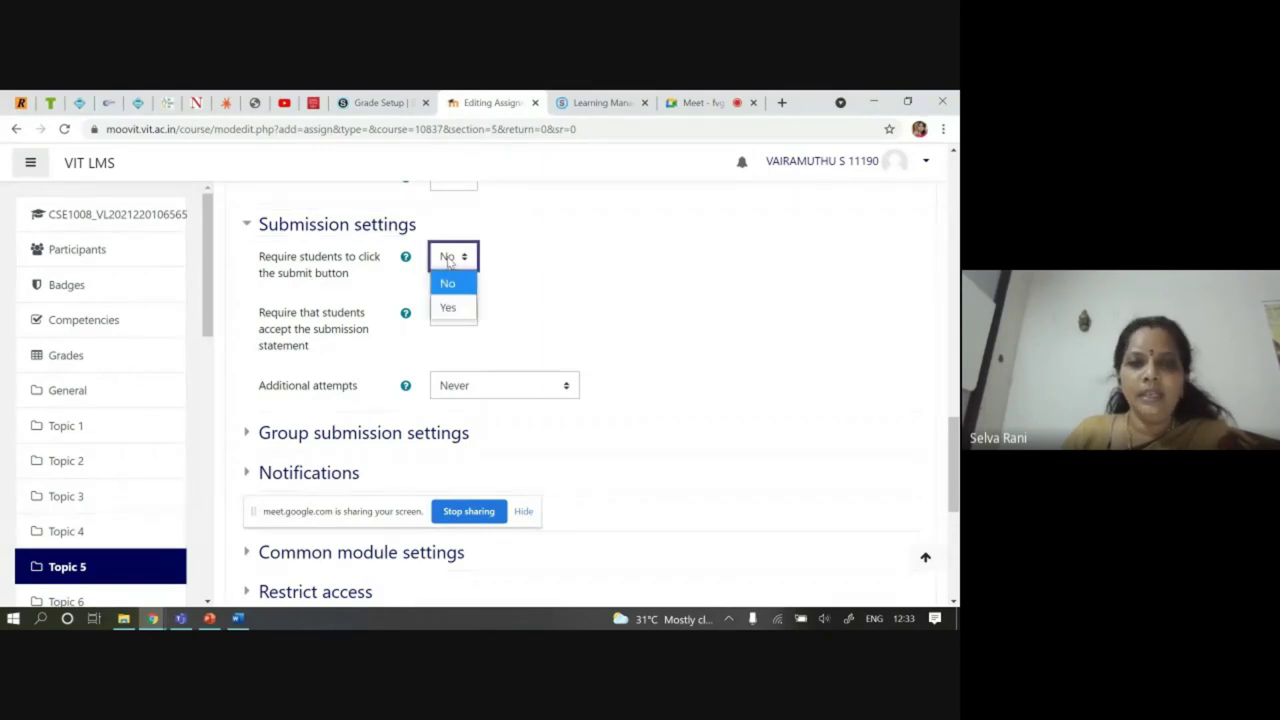
Require students to click the submit button by choosing Yes, and set additional attempts to Never
click(452, 306)
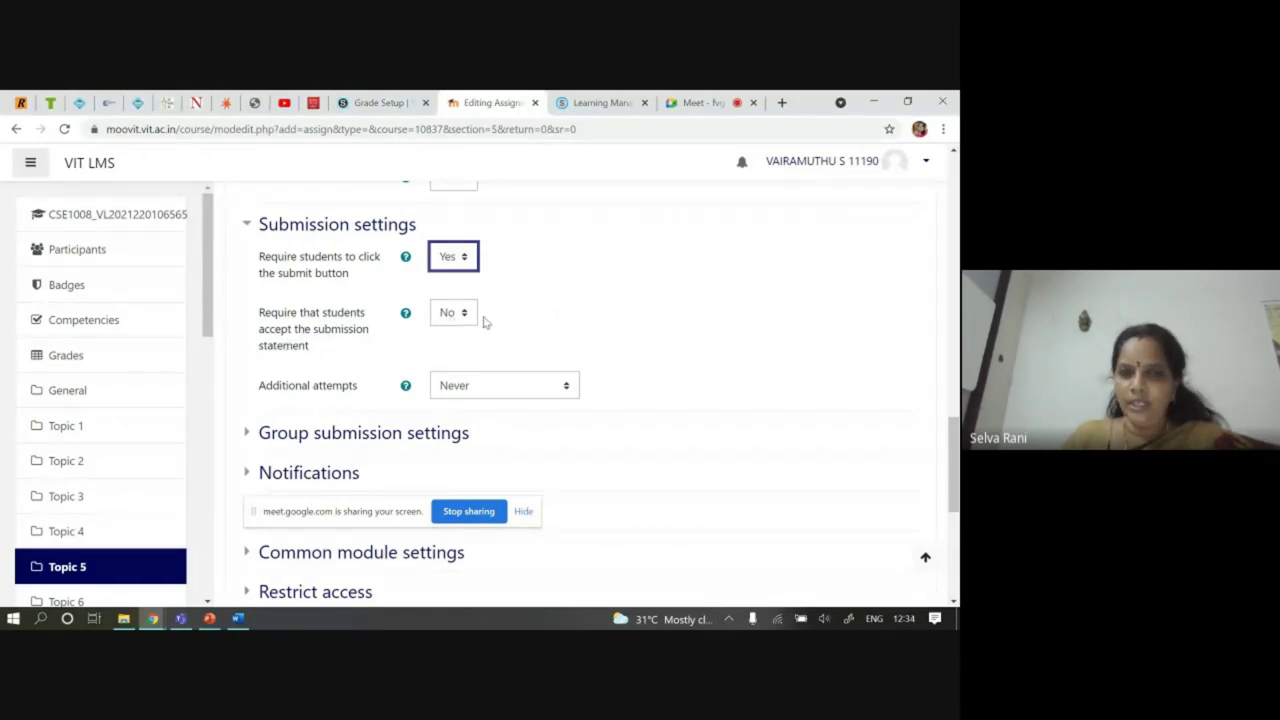
click(548, 305)
scroll(455, 342, down, 2)
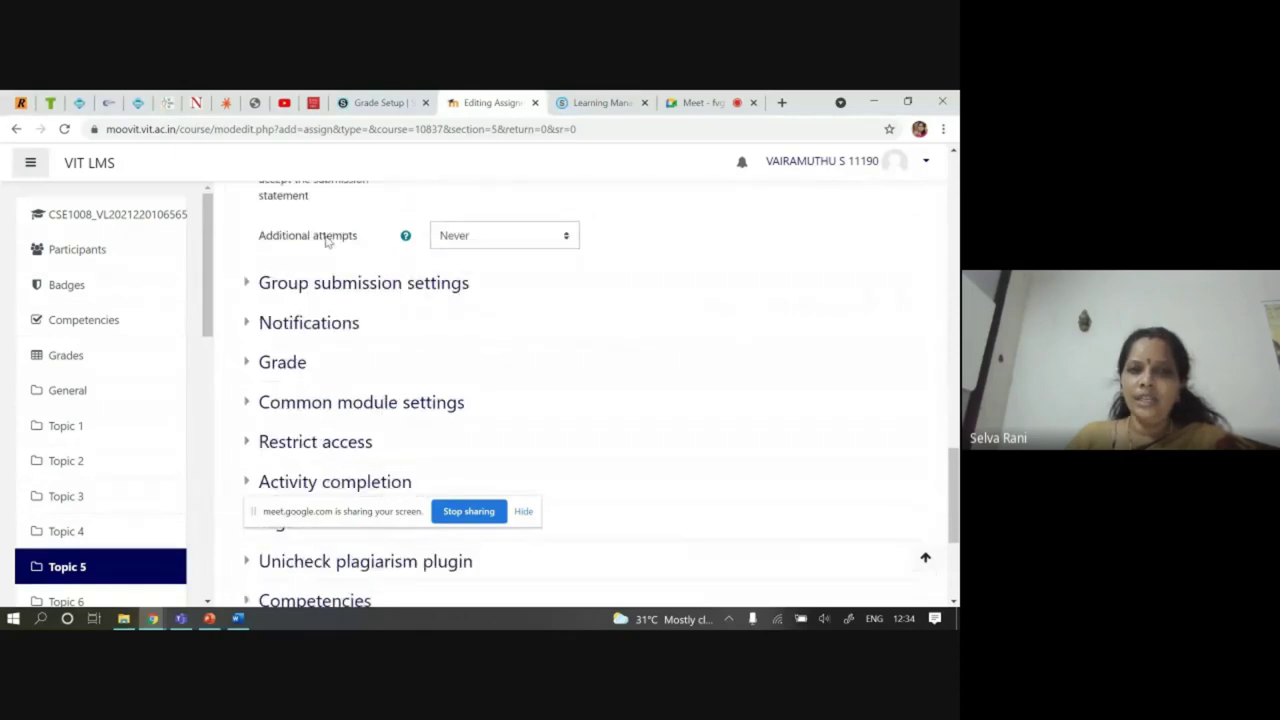
click(467, 237)
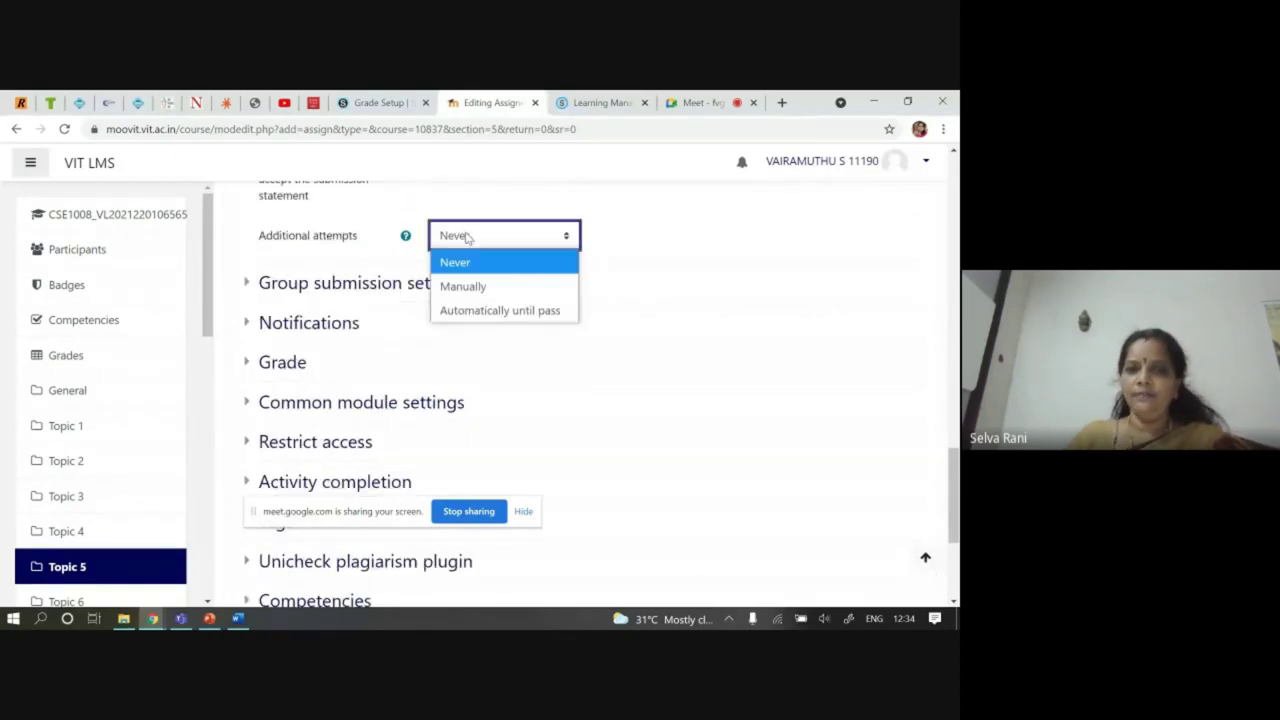
click(474, 261)
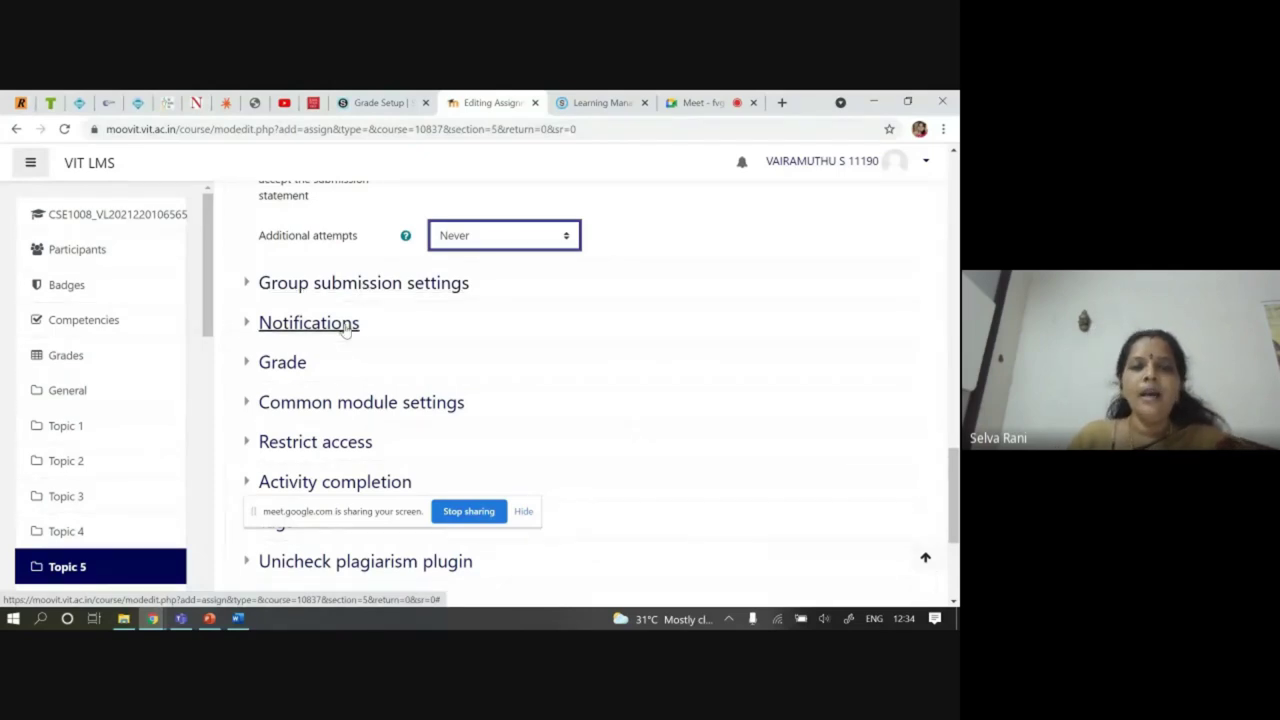
Review the notification options and set the assignment's maximum grade to 10
click(345, 327)
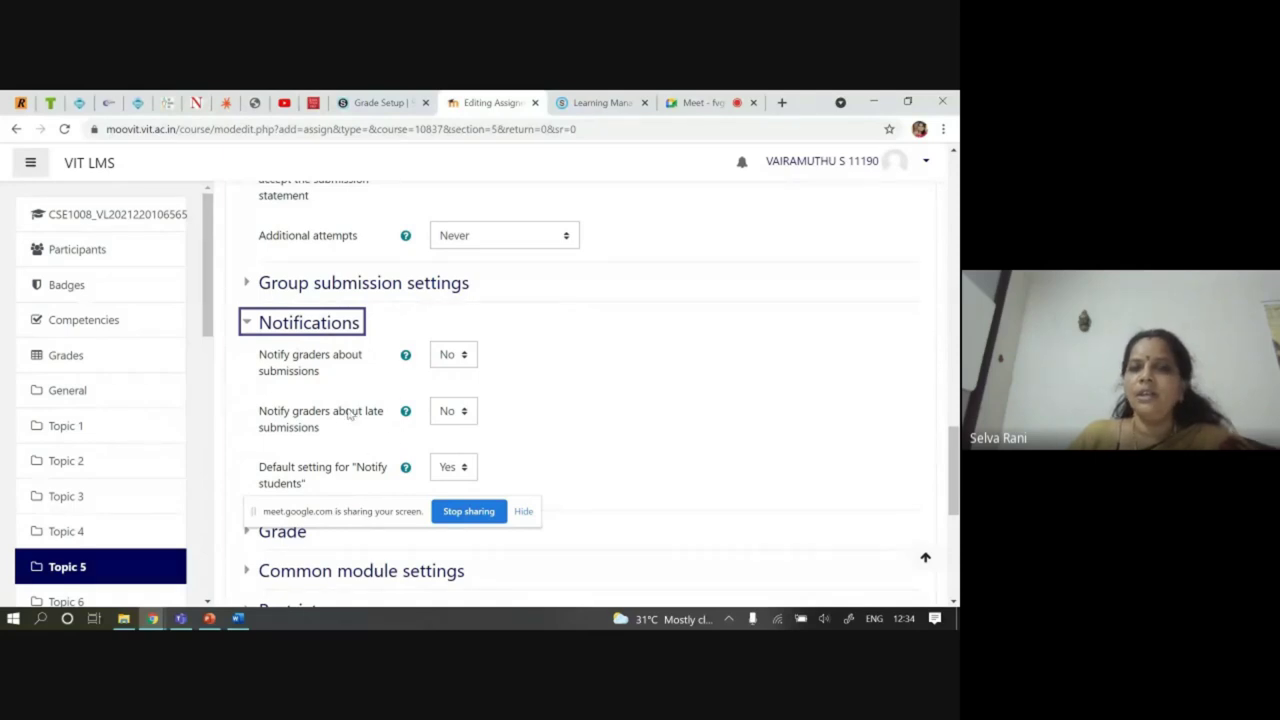
click(290, 331)
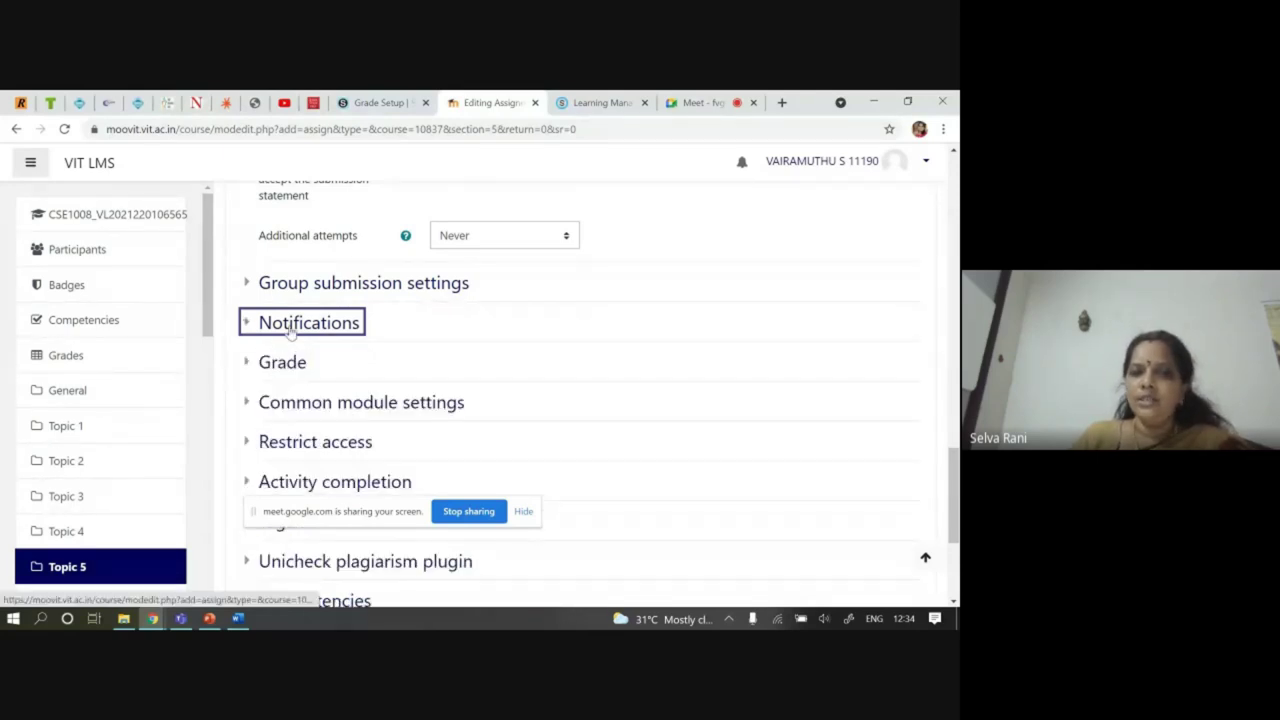
click(316, 367)
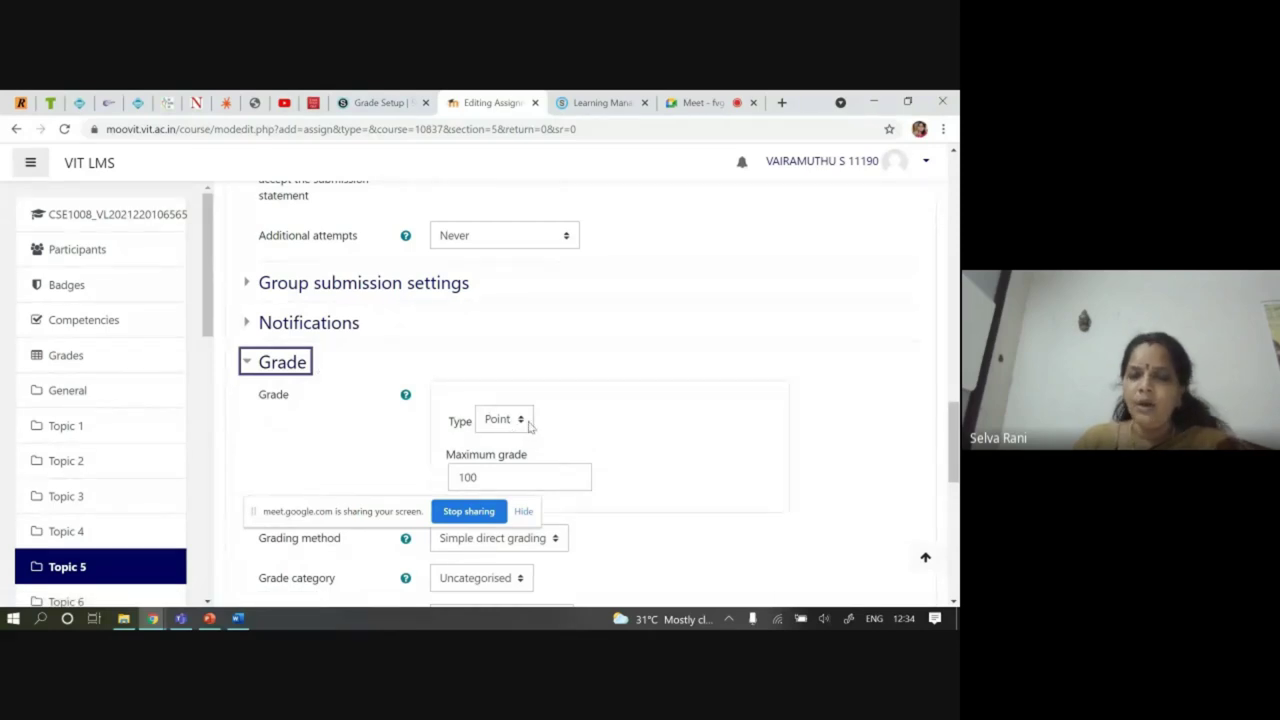
click(497, 482)
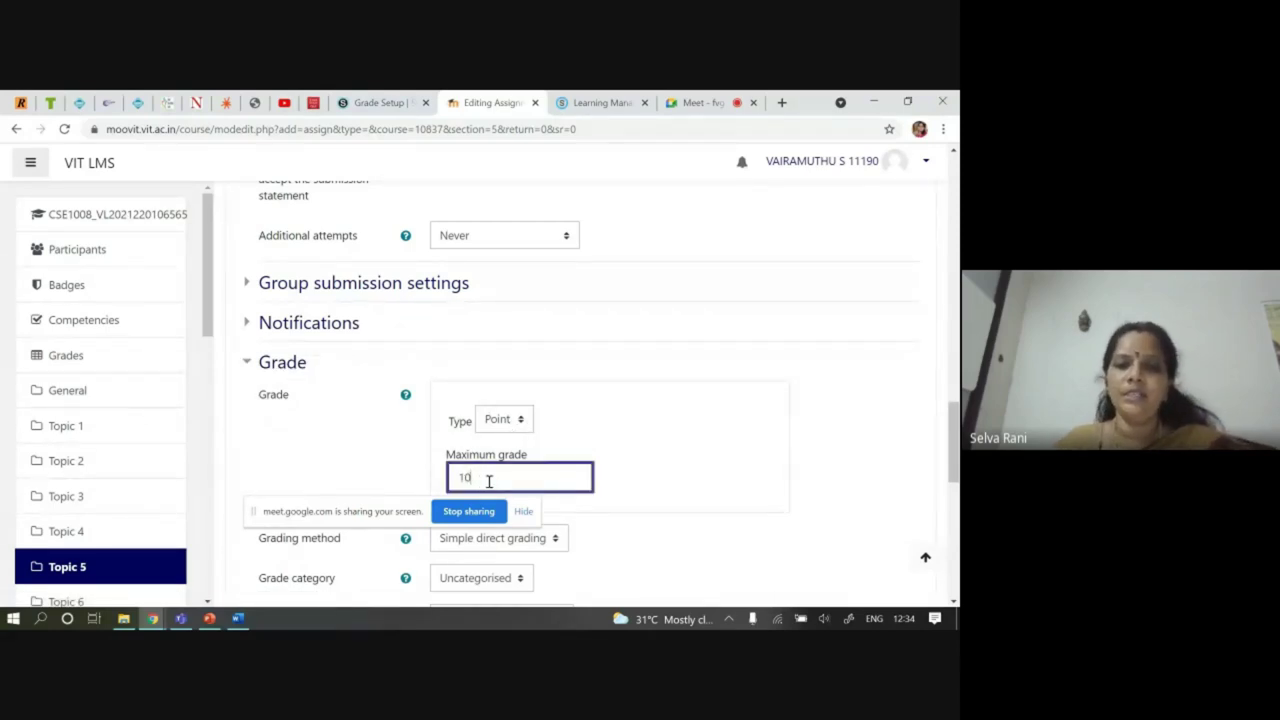
scroll(683, 455, down, 3)
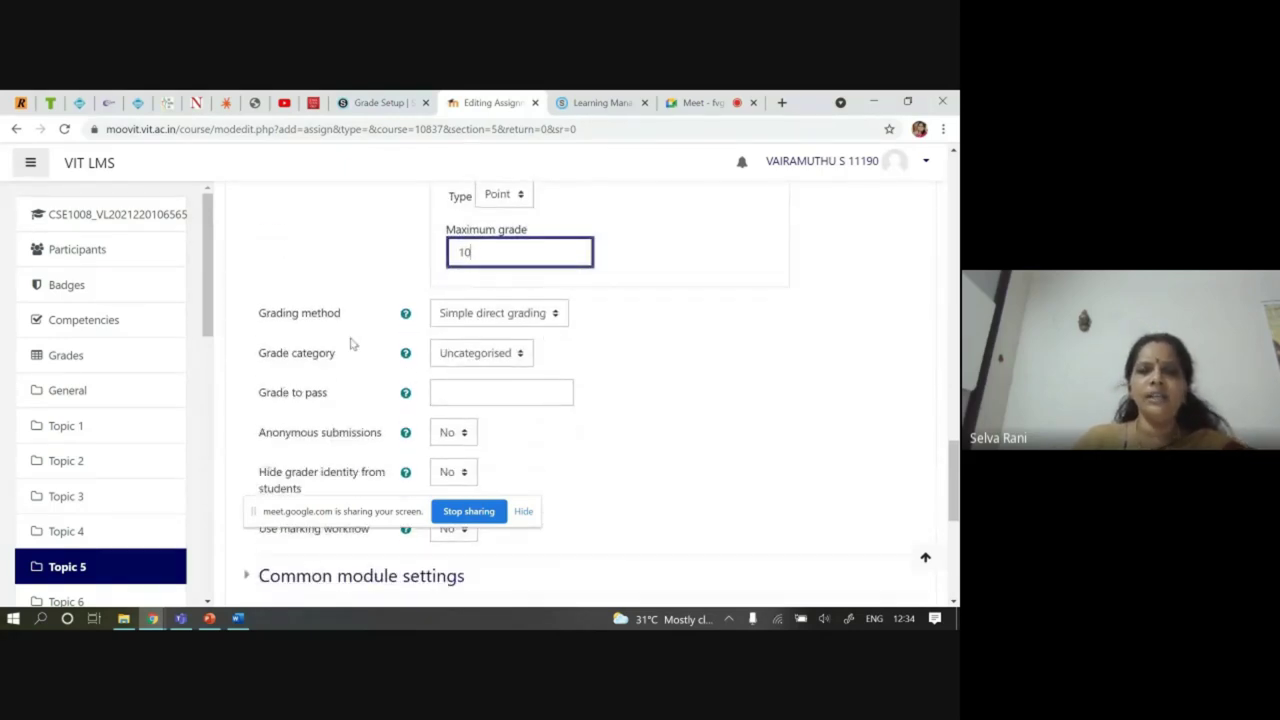
Choose Uncategorised as the grade category and No for hiding the grader's identity from students
click(452, 360)
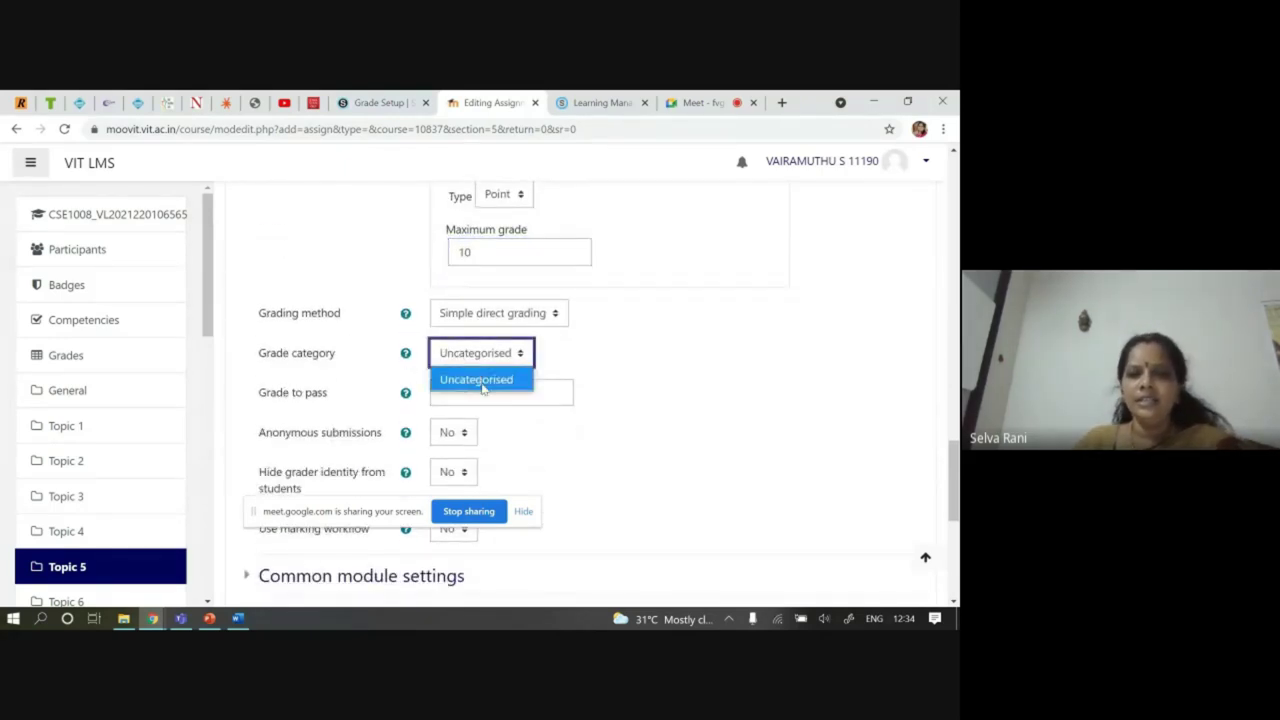
click(482, 388)
scroll(660, 410, down, 3)
scroll(545, 347, up, 1)
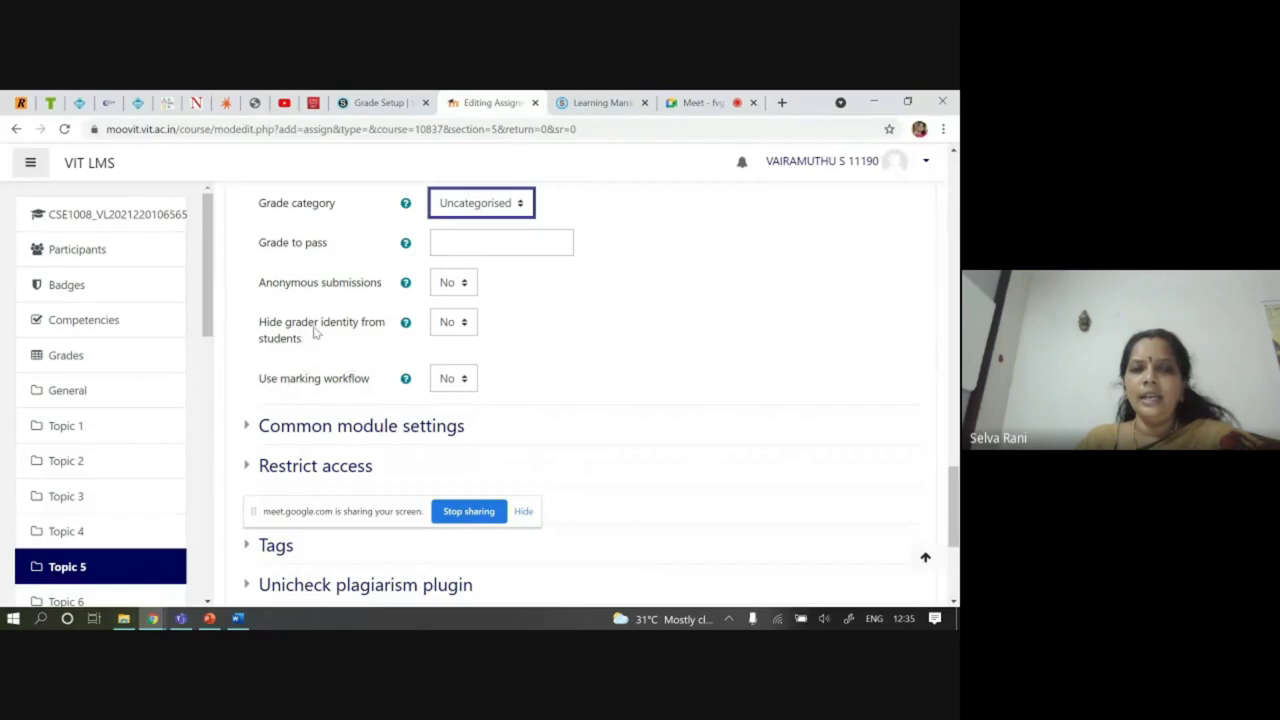
click(463, 325)
click(464, 350)
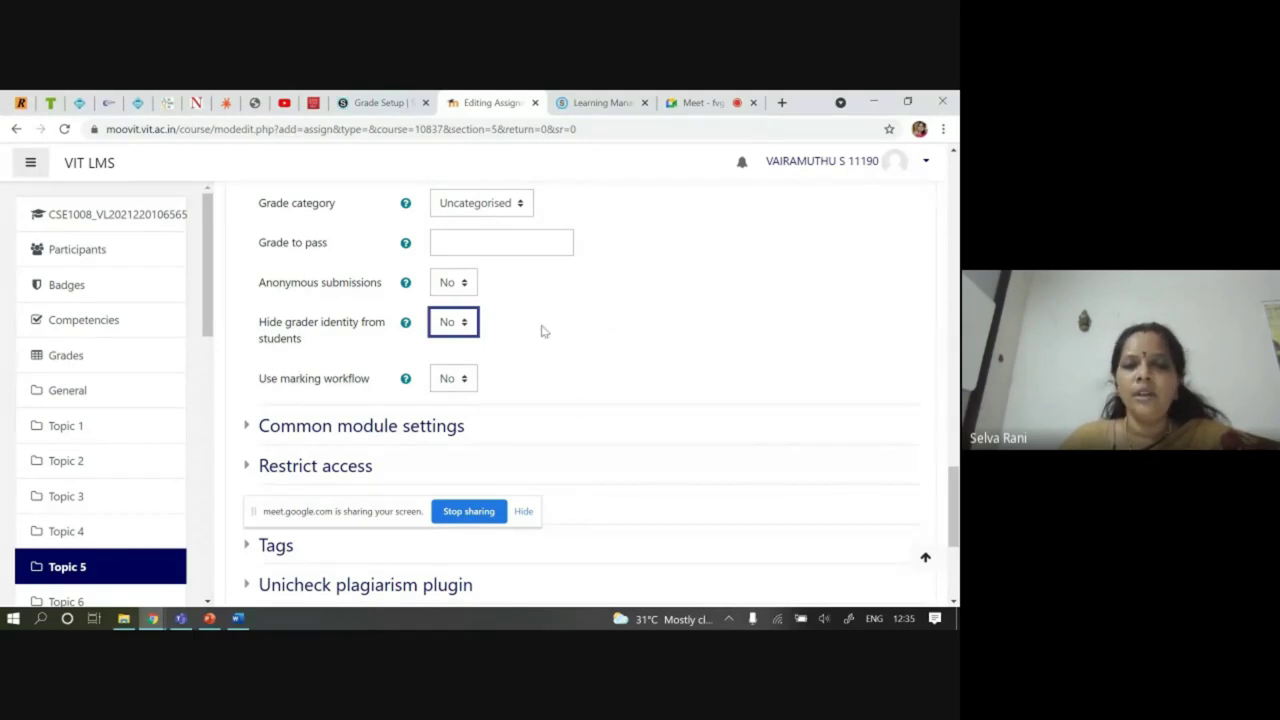
Examine the assignment's access restriction options and its activity completion options
scroll(541, 330, down, 3)
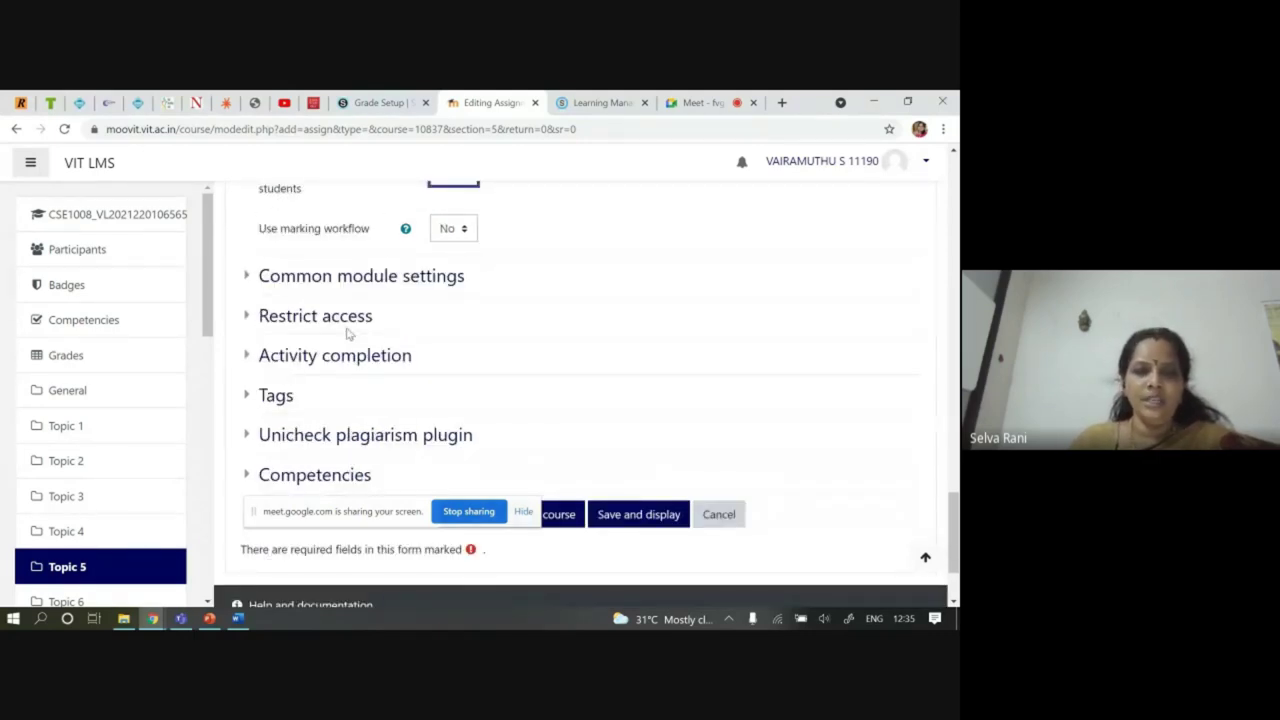
click(360, 318)
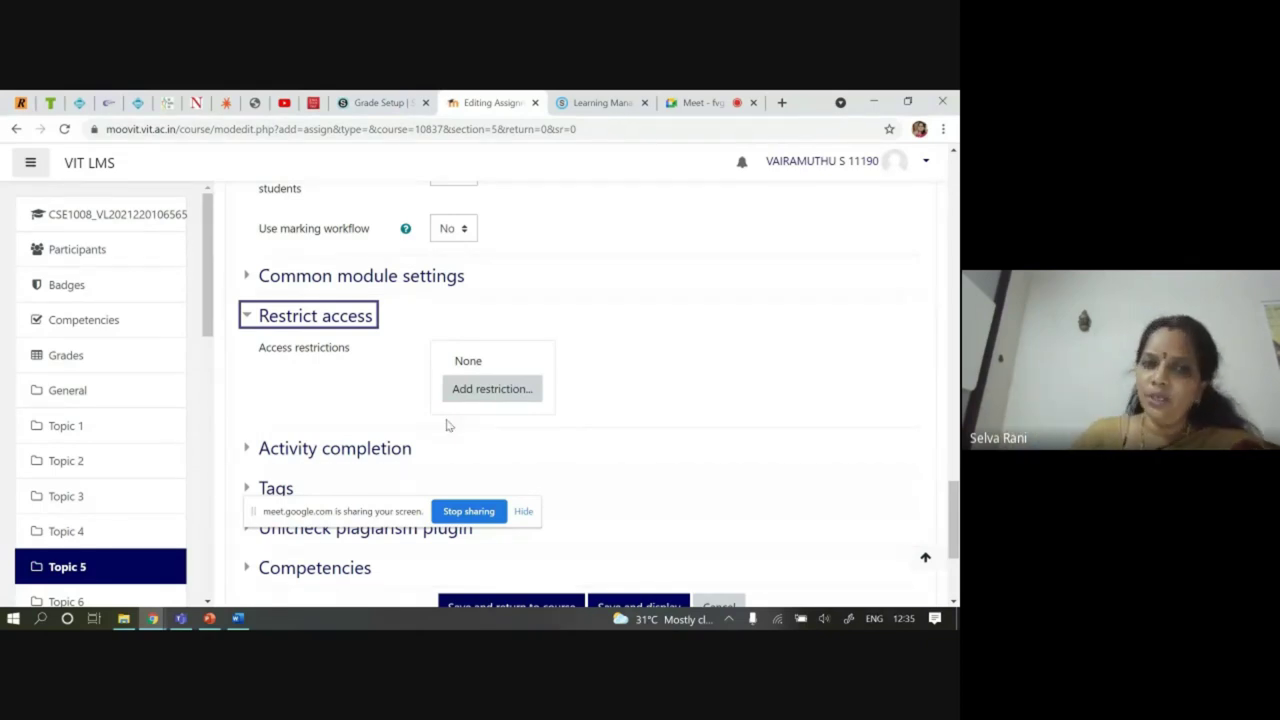
click(360, 318)
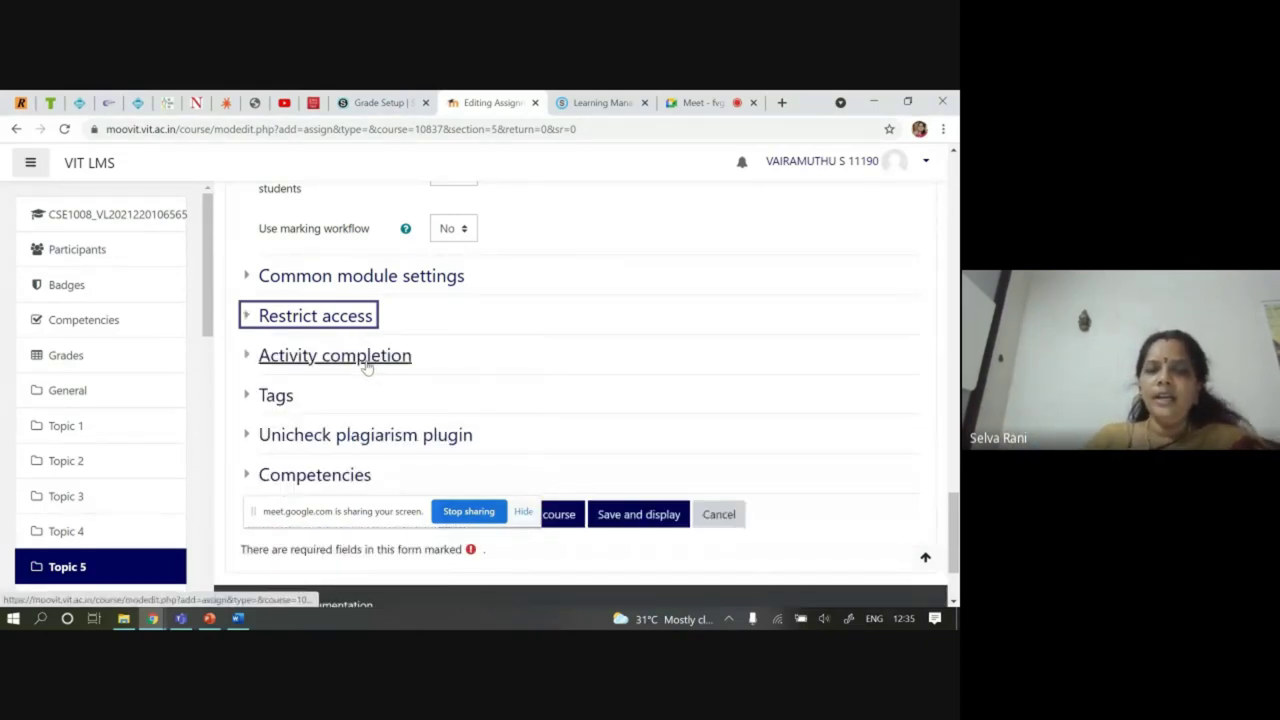
click(366, 360)
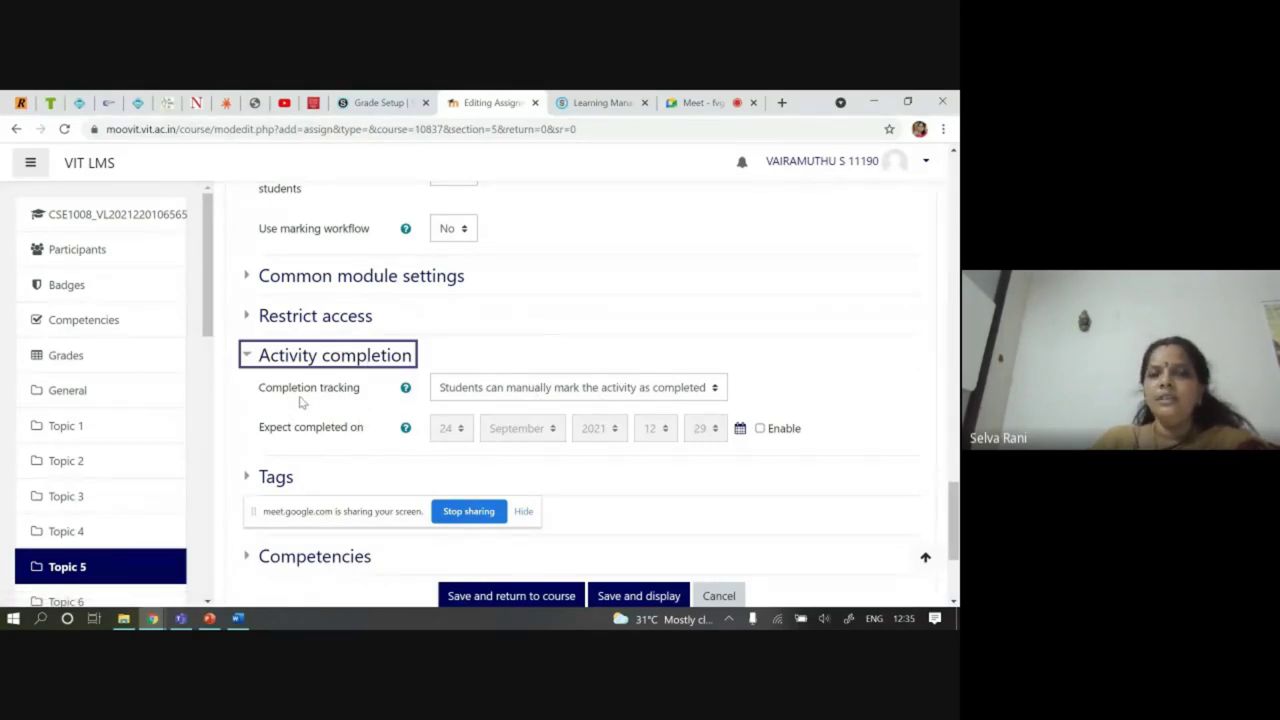
scroll(364, 370, down, 2)
click(367, 289)
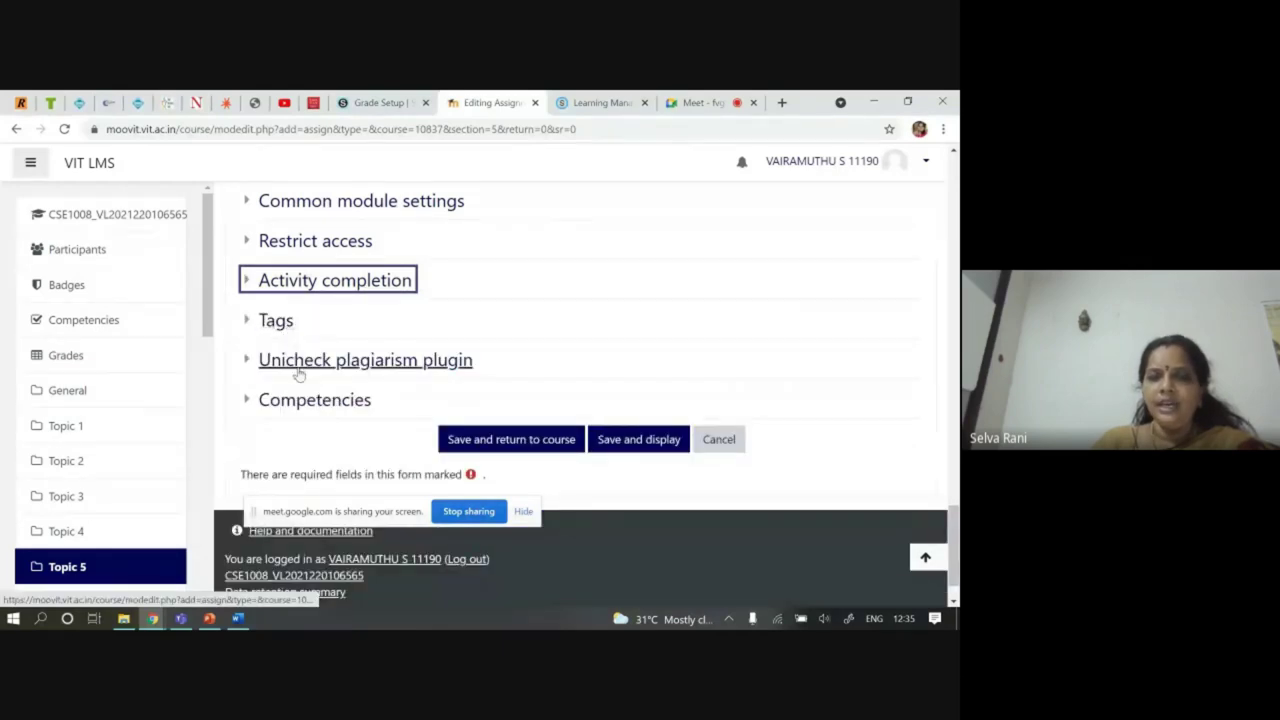
In the Unicheck plagiarism settings, set adding submissions to the Institutional Library to No
click(298, 364)
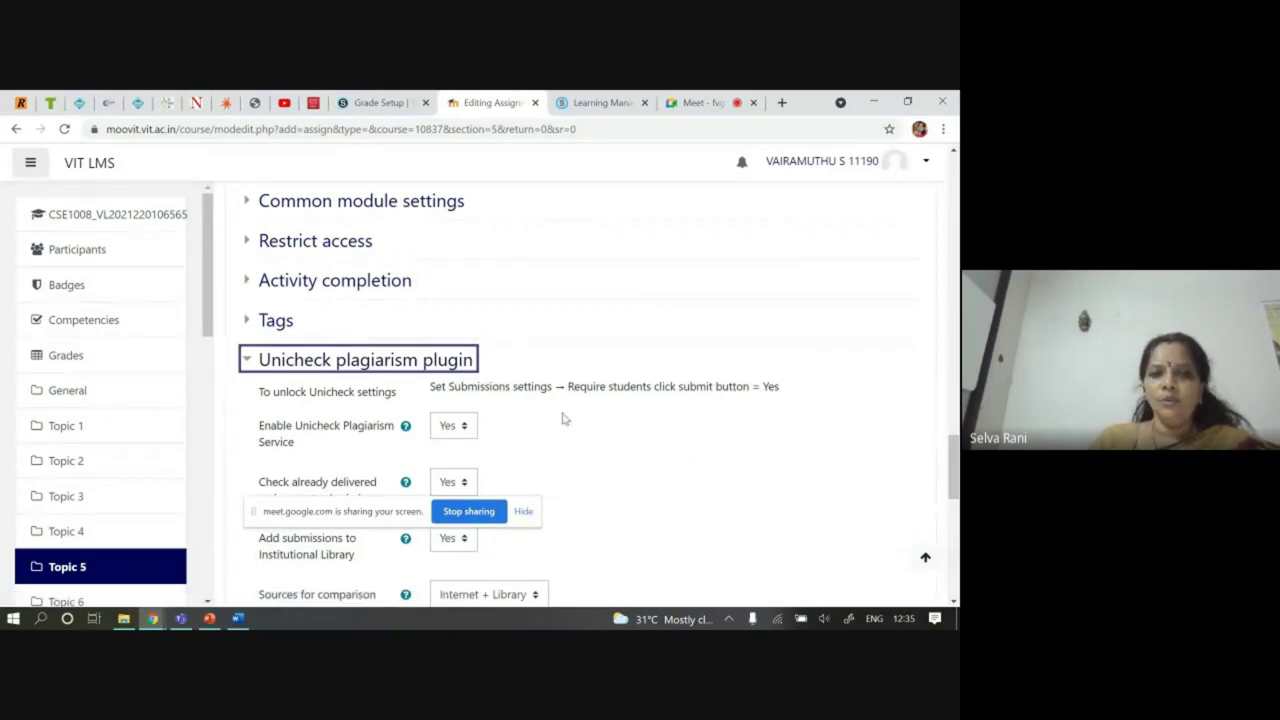
scroll(601, 454, down, 3)
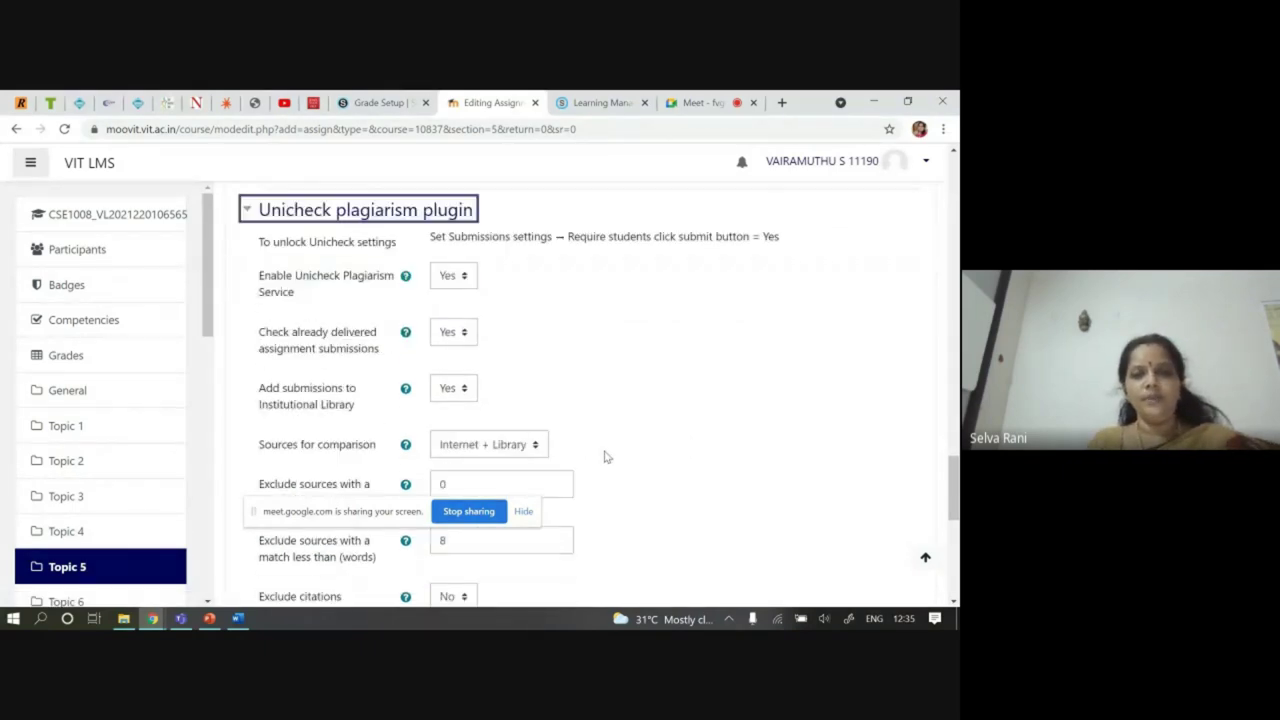
scroll(724, 389, up, 1)
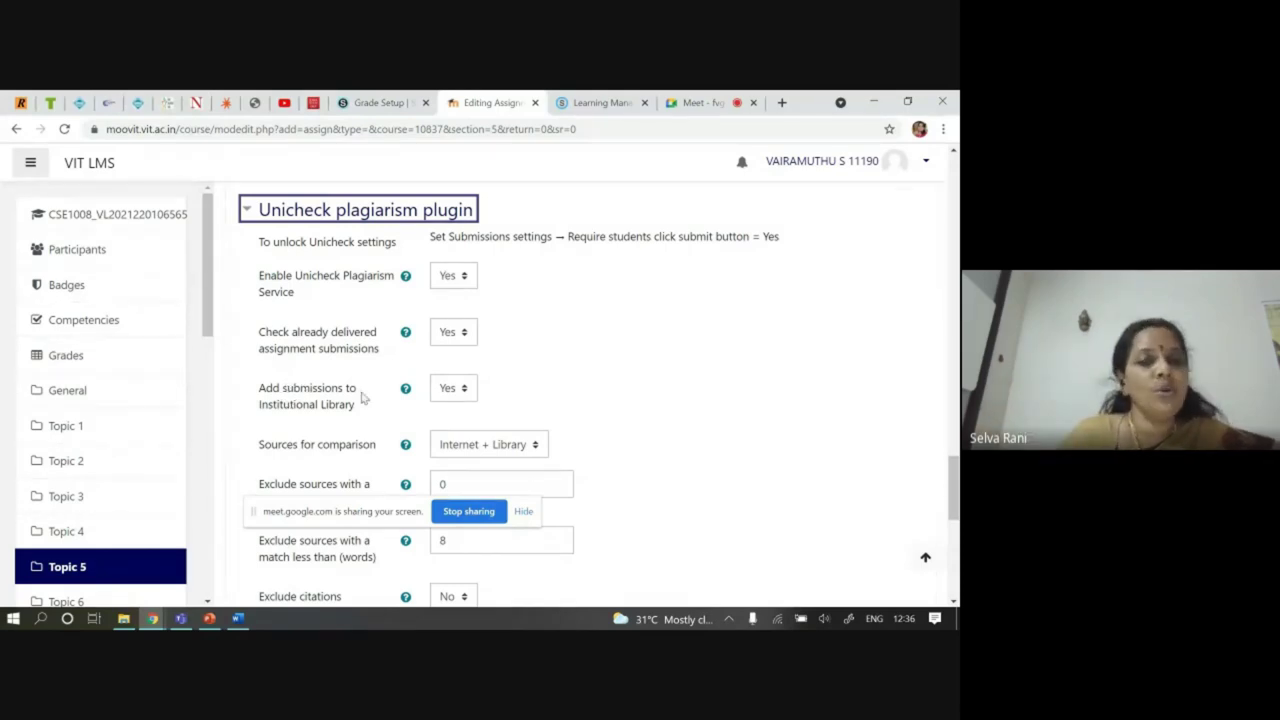
click(466, 394)
click(464, 414)
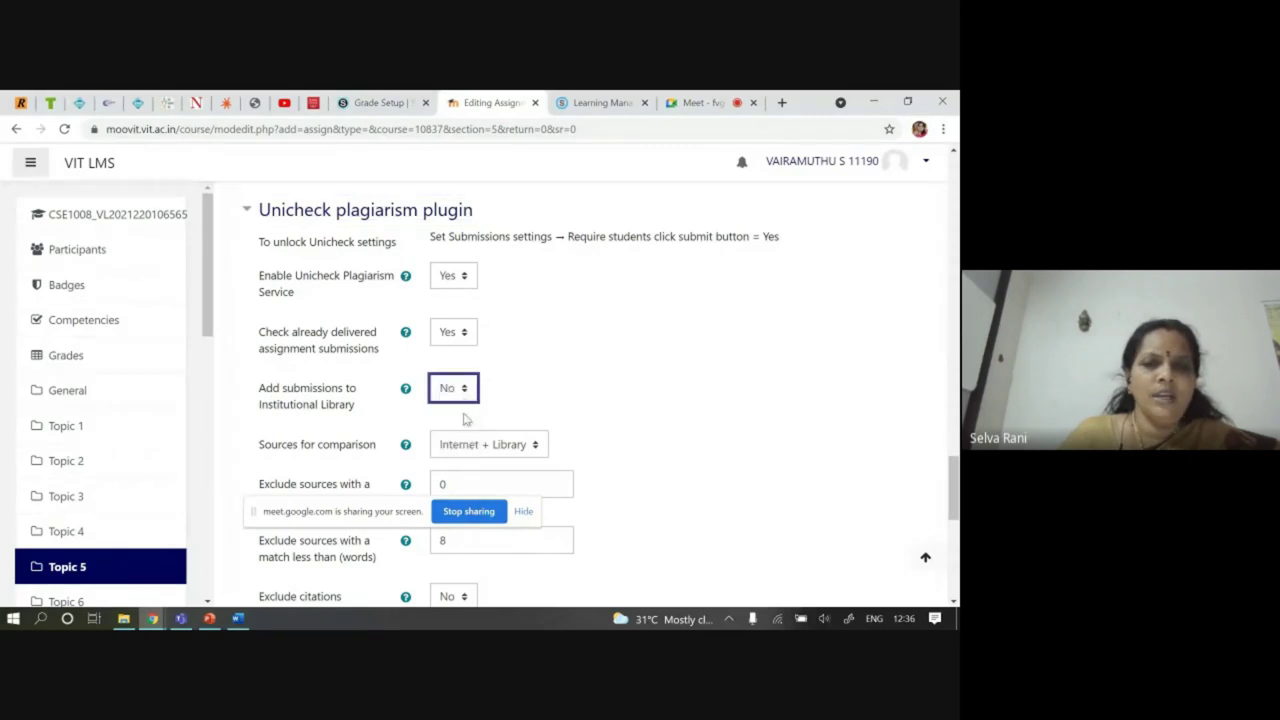
Set the plagiarism check's sources for comparison to Internet
scroll(655, 370, down, 1)
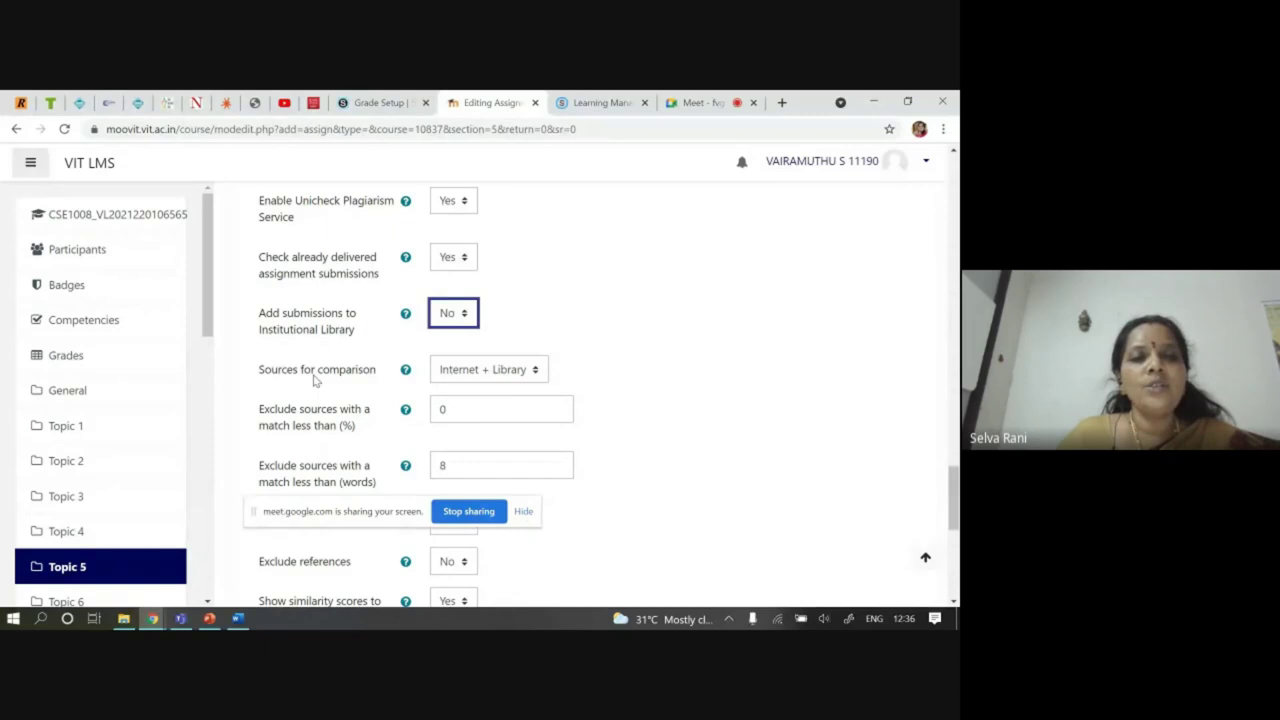
click(527, 372)
click(514, 396)
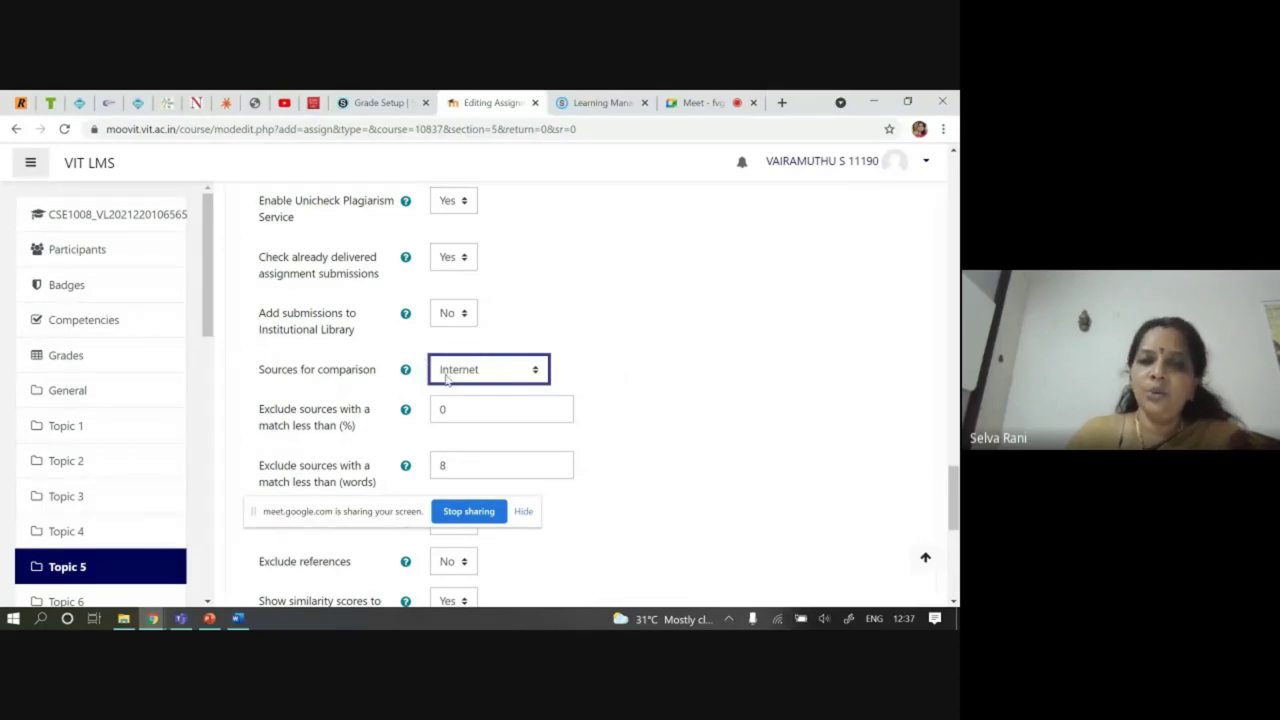
Set the word threshold for excluding sources with a smaller match to 3
scroll(580, 356, down, 1)
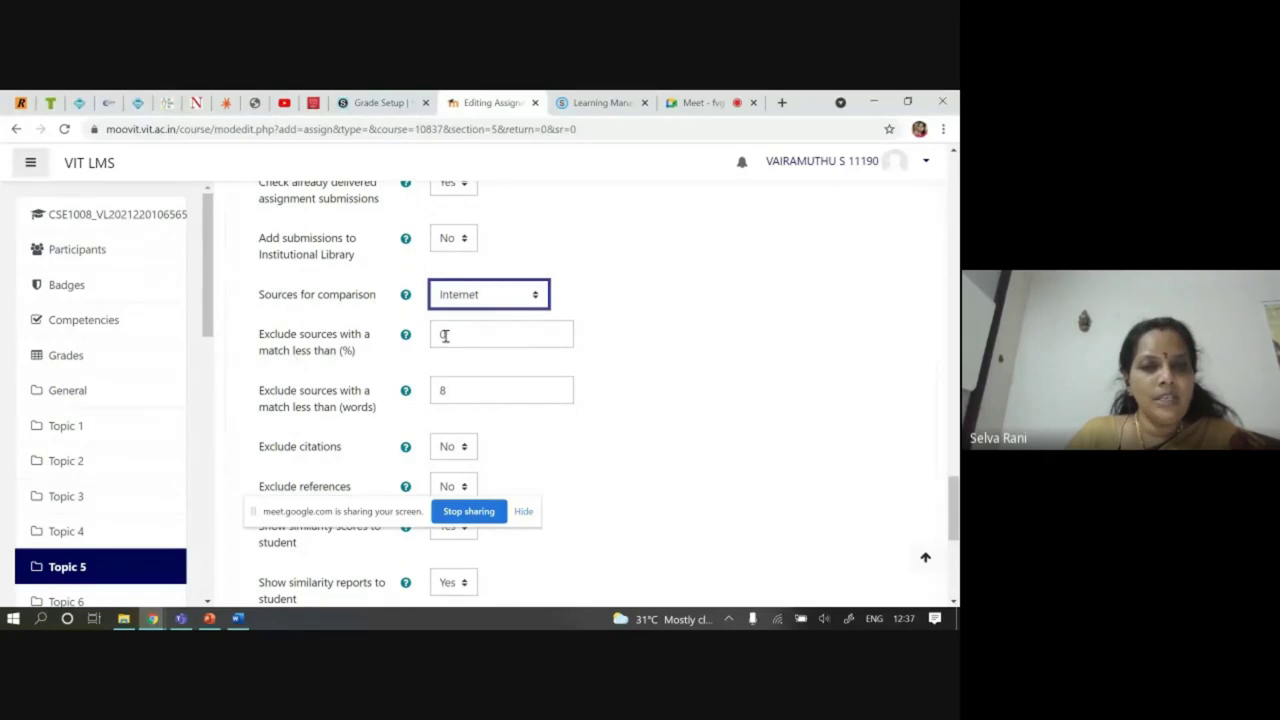
click(487, 335)
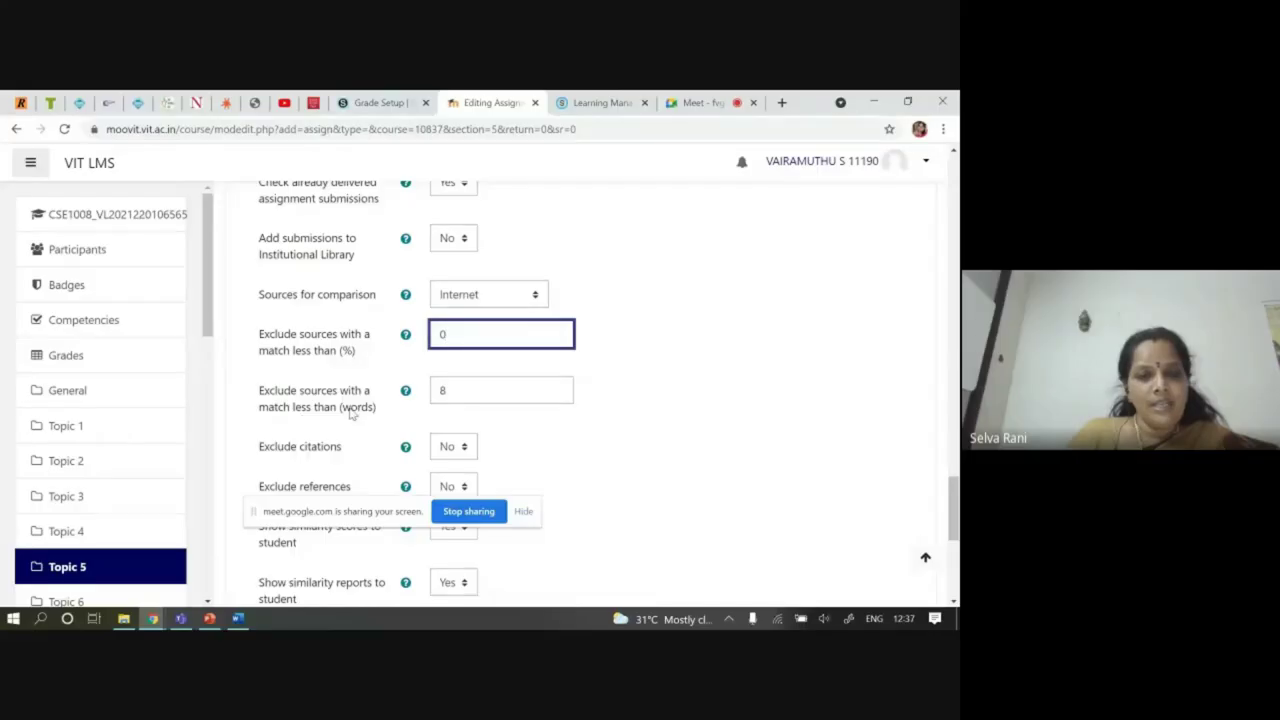
click(450, 392)
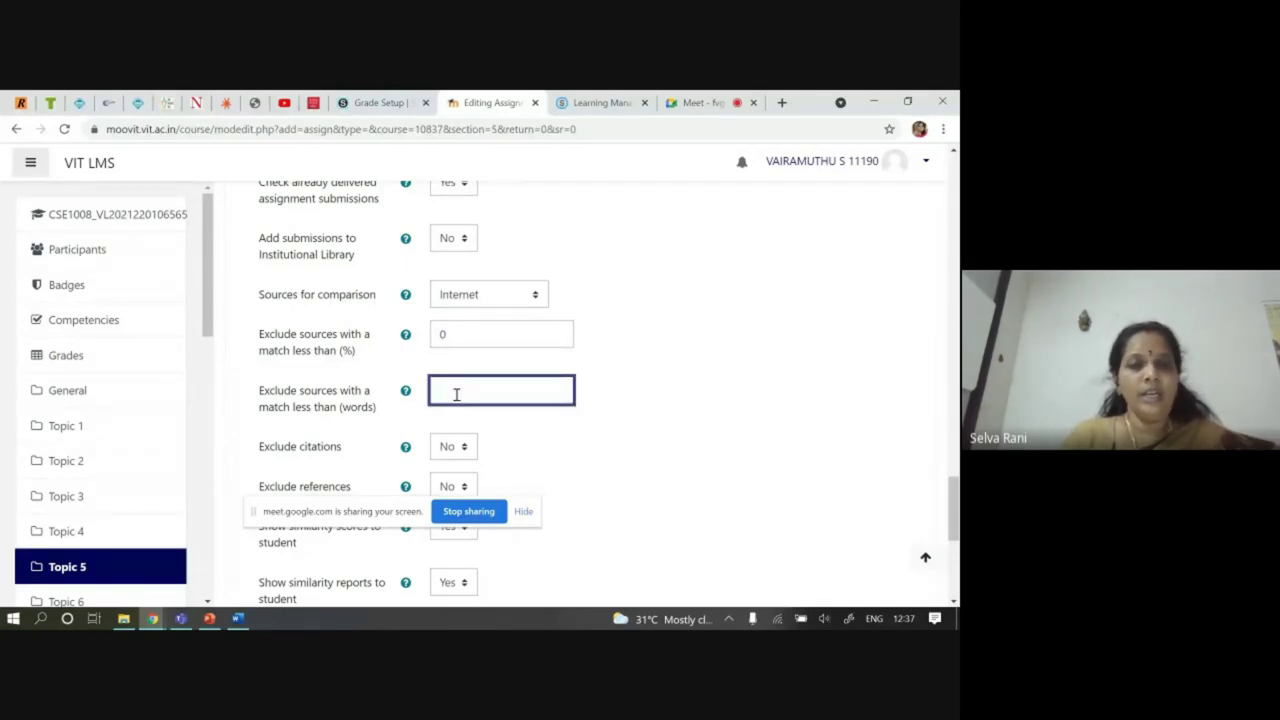
text(3)
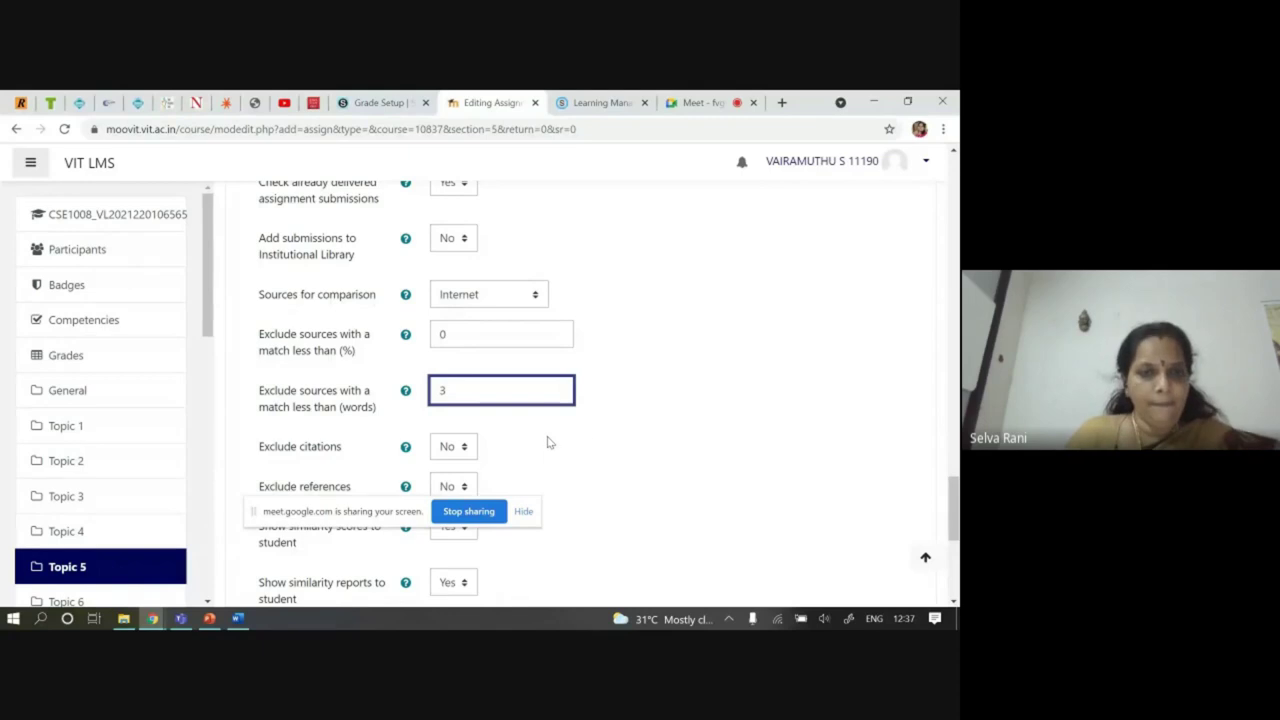
Exclude both citations and references from the plagiarism check by setting each to Yes
scroll(547, 442, down, 1)
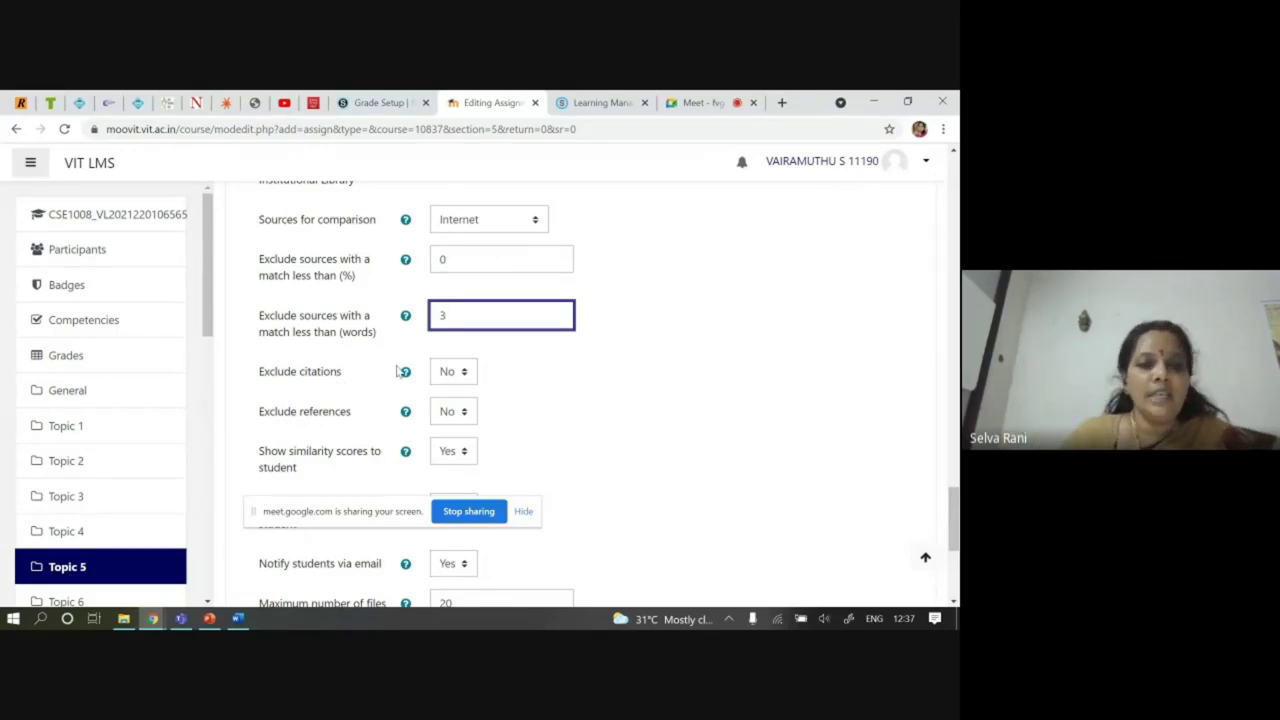
click(458, 371)
click(461, 428)
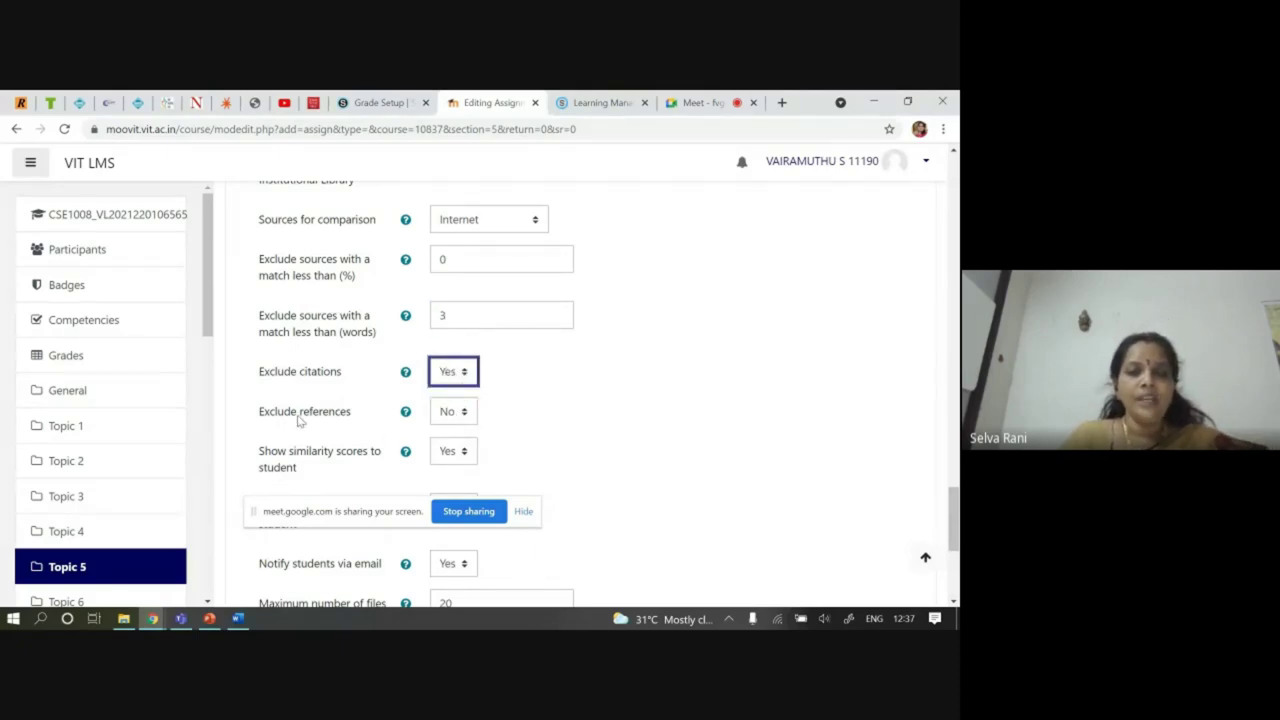
click(450, 415)
click(441, 455)
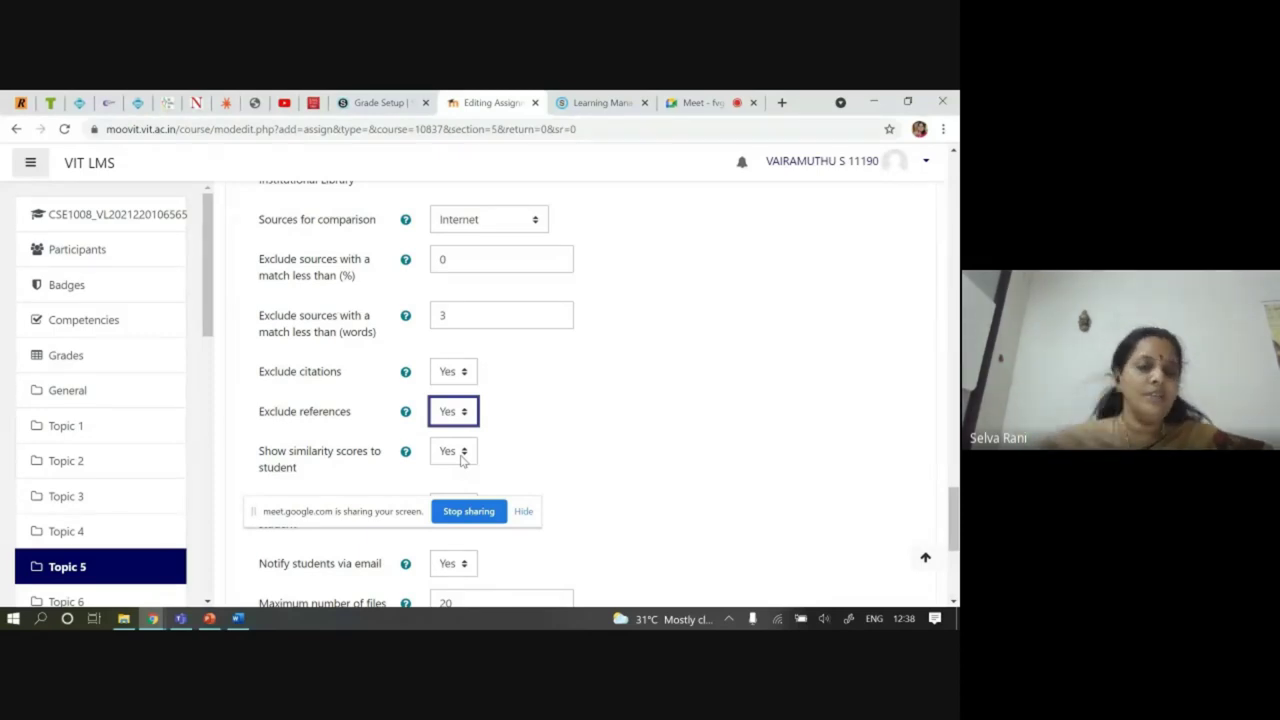
Review the similarity report, student e-mail notification and archive file limit options, plus the Competencies section
scroll(449, 409, down, 3)
scroll(543, 340, up, 2)
scroll(543, 369, down, 1)
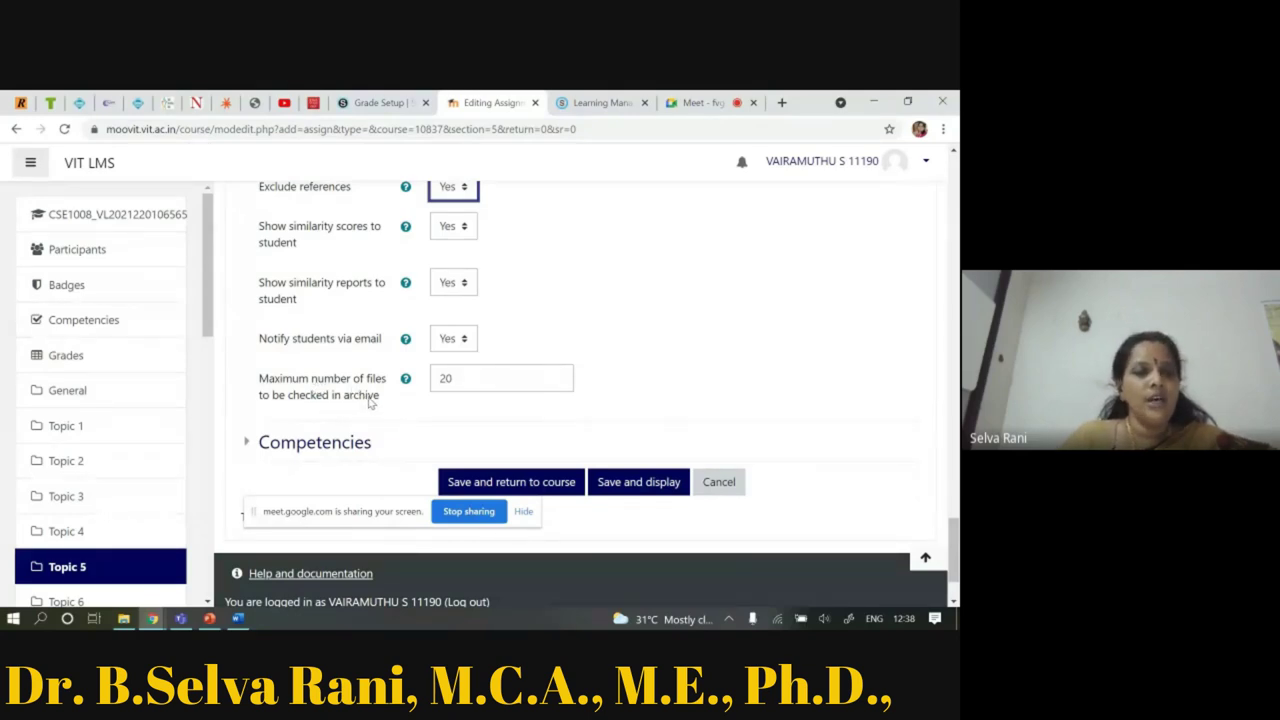
click(458, 383)
scroll(722, 387, down, 1)
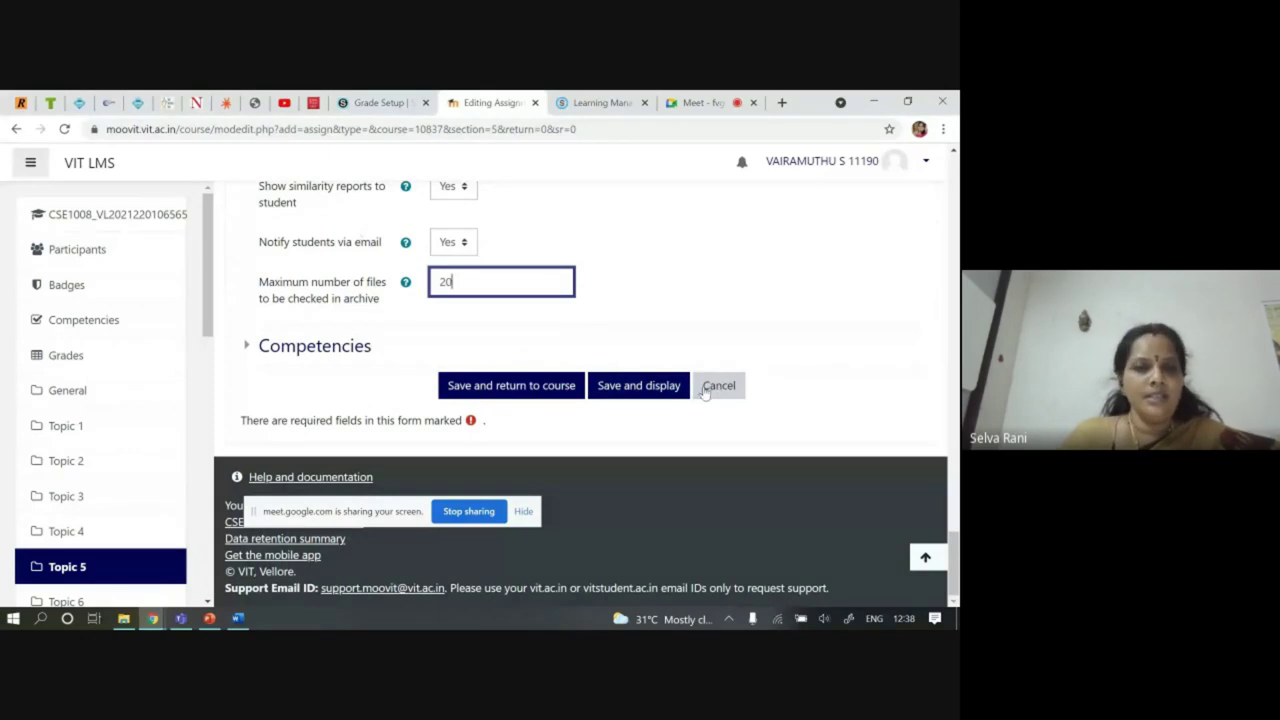
click(305, 358)
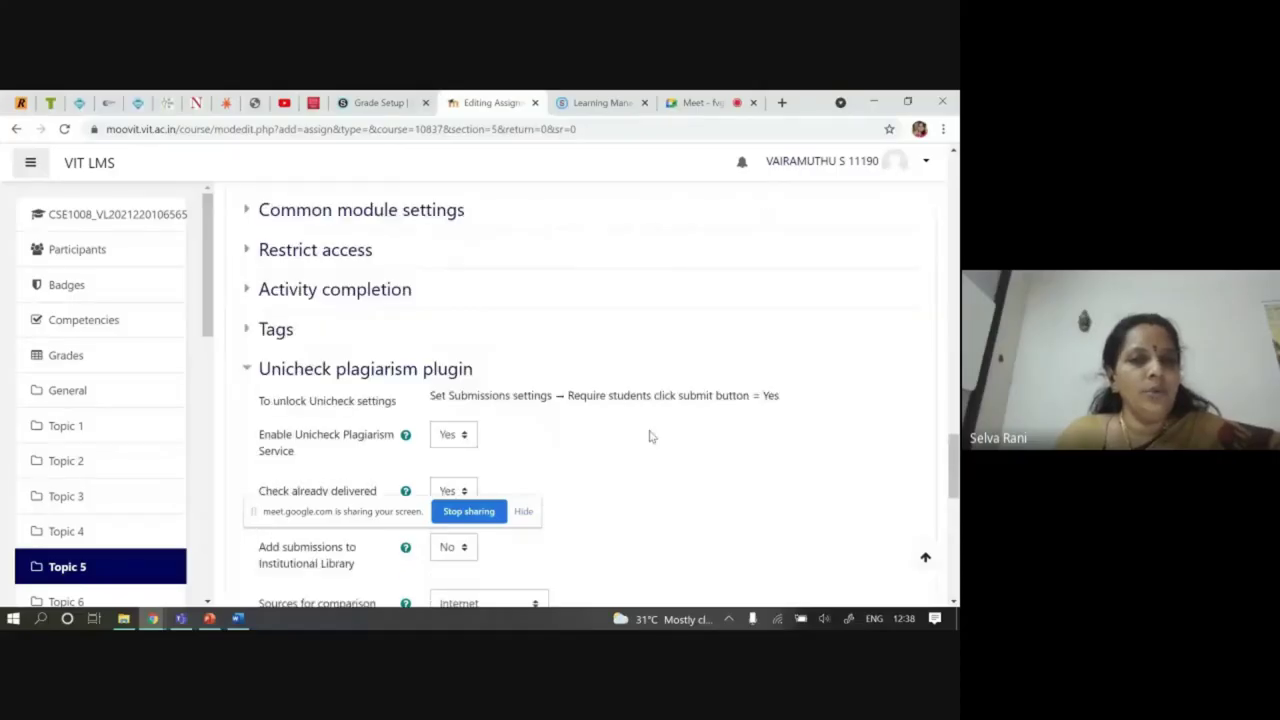
Go back to the submission settings and review the option requiring students to click the submit button
scroll(649, 436, up, 1)
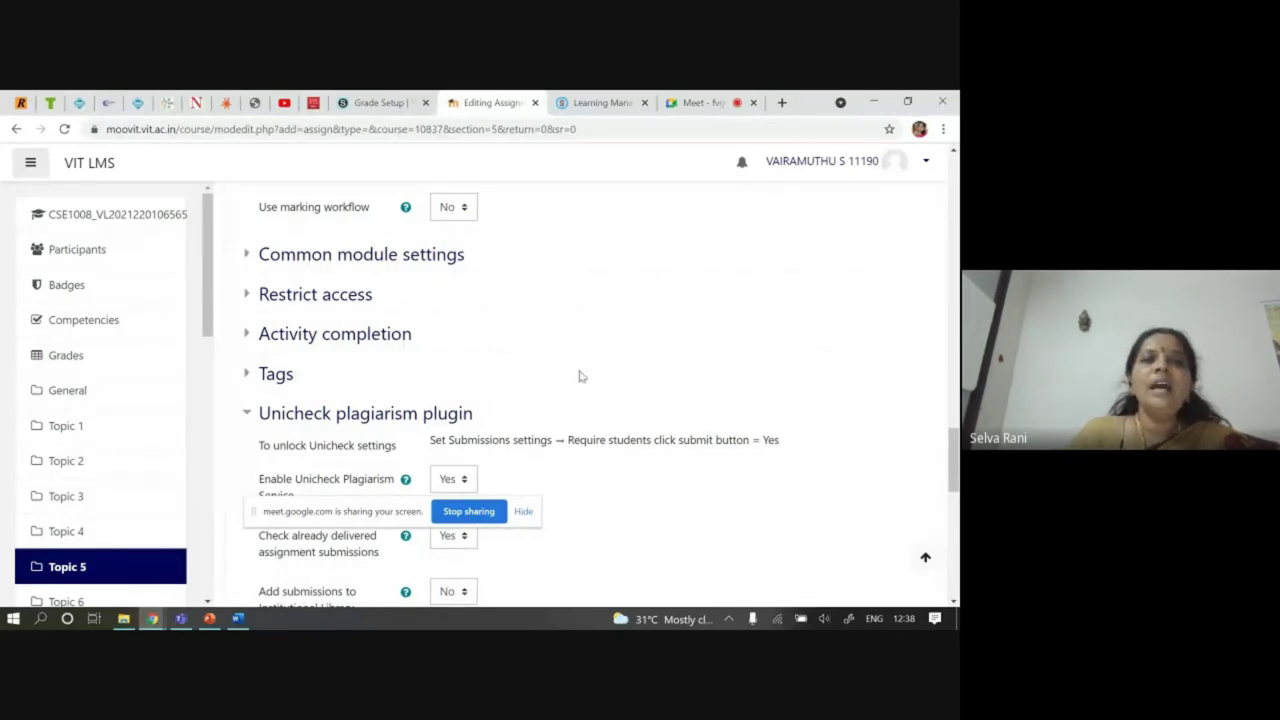
scroll(589, 403, up, 5)
scroll(630, 418, up, 3)
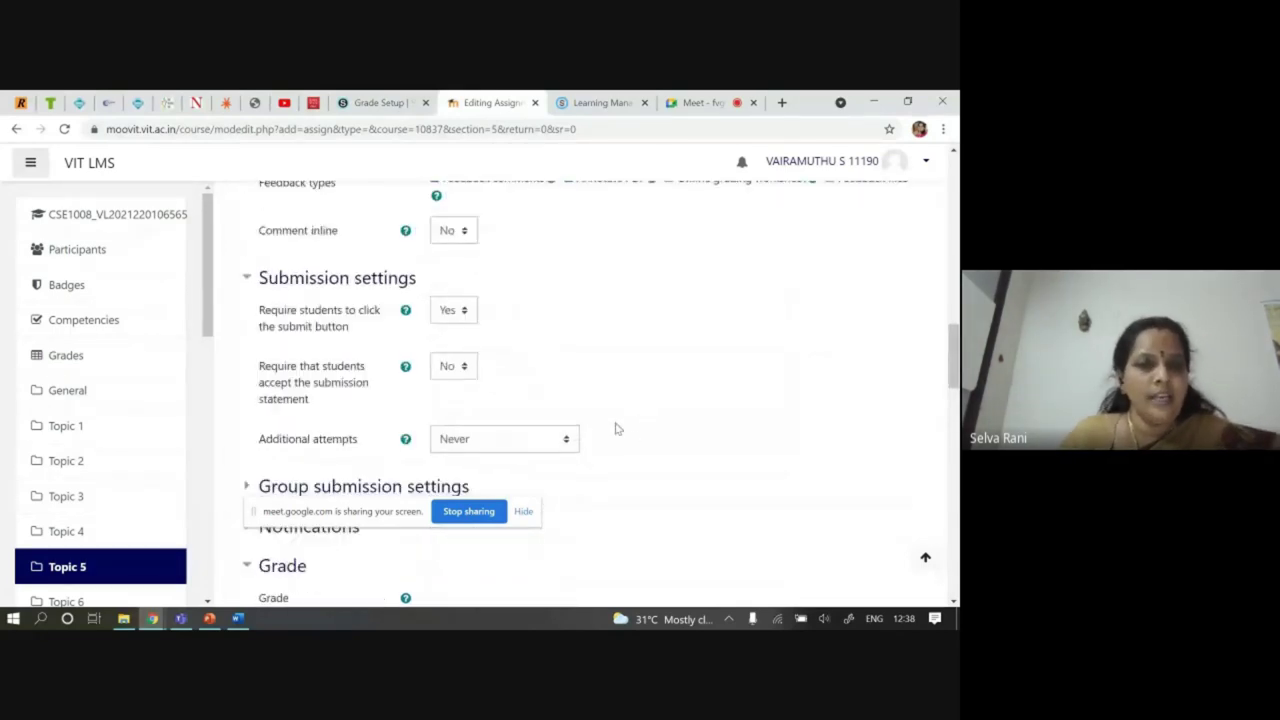
Leave the new assignment form without saving and go to the Topic 3 section of the course
scroll(600, 380, up, 3)
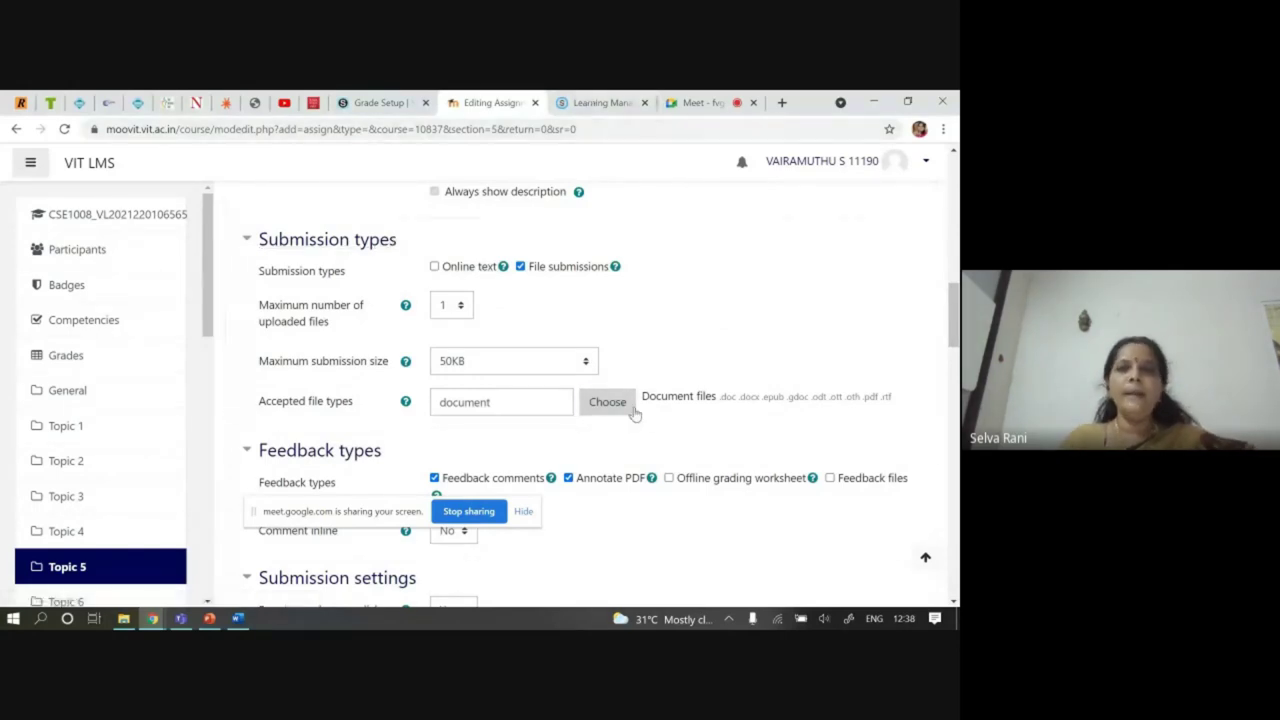
scroll(660, 390, up, 3)
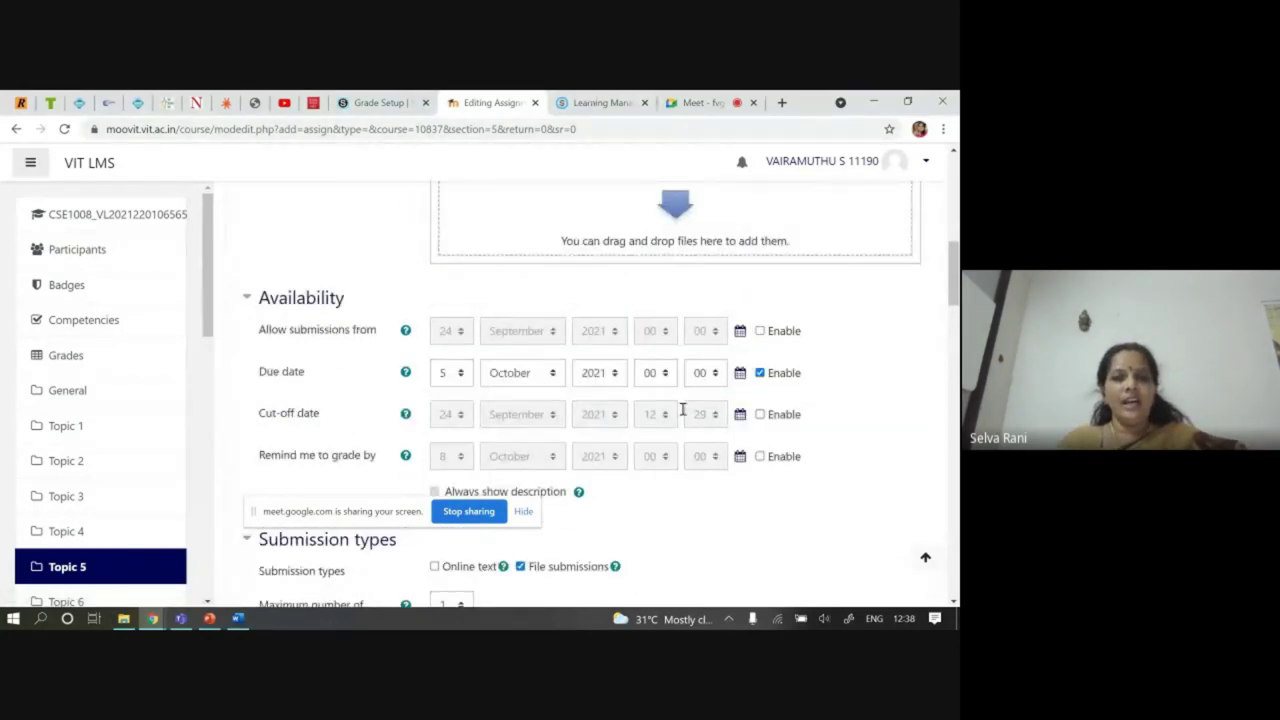
scroll(683, 410, up, 8)
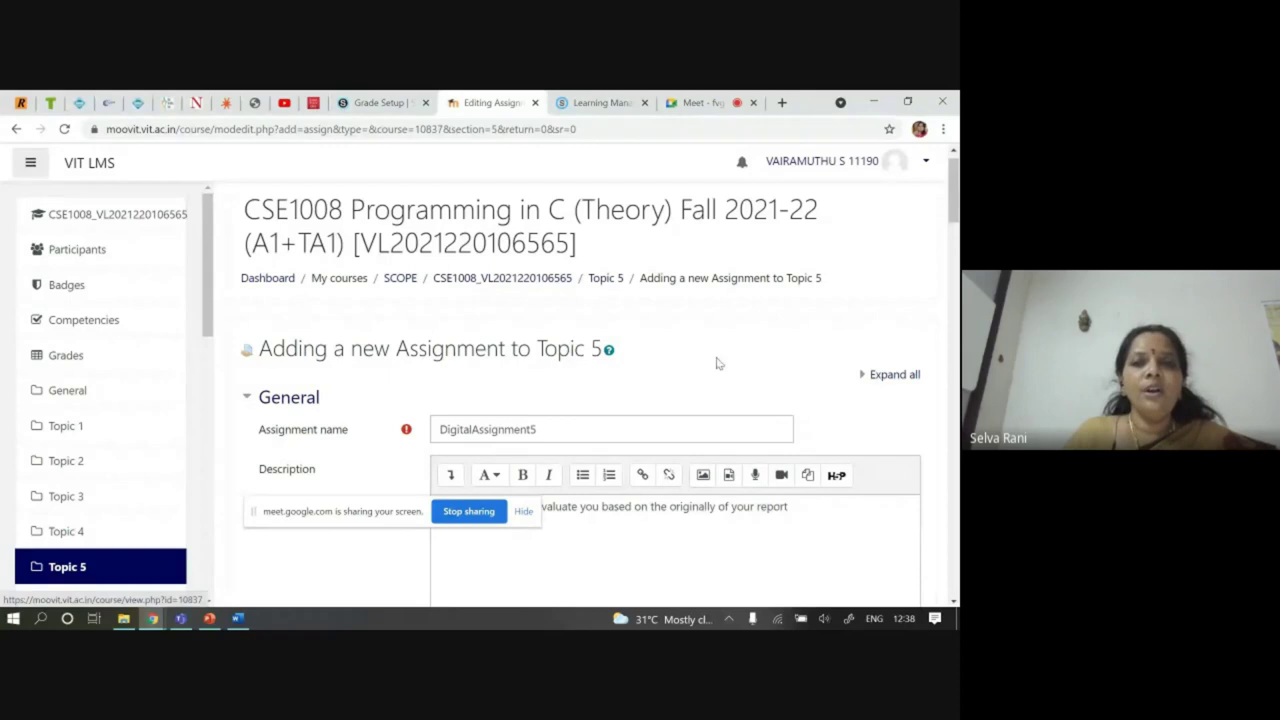
click(77, 502)
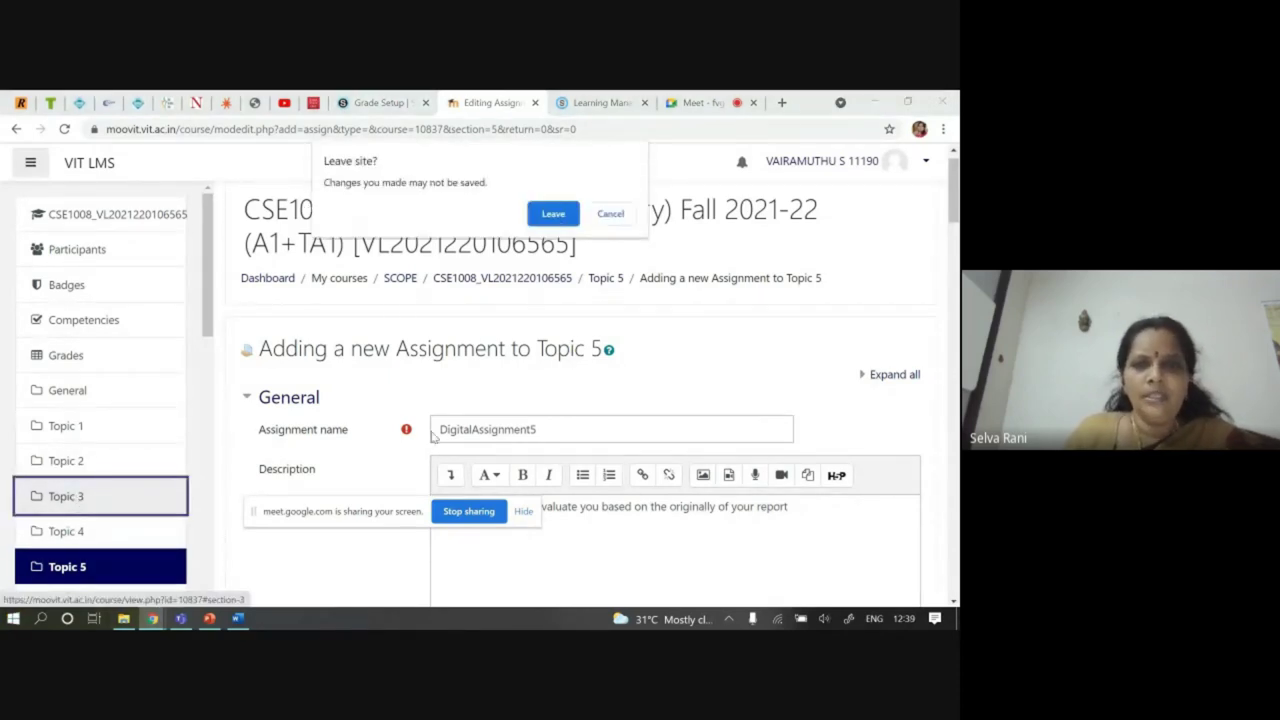
click(550, 214)
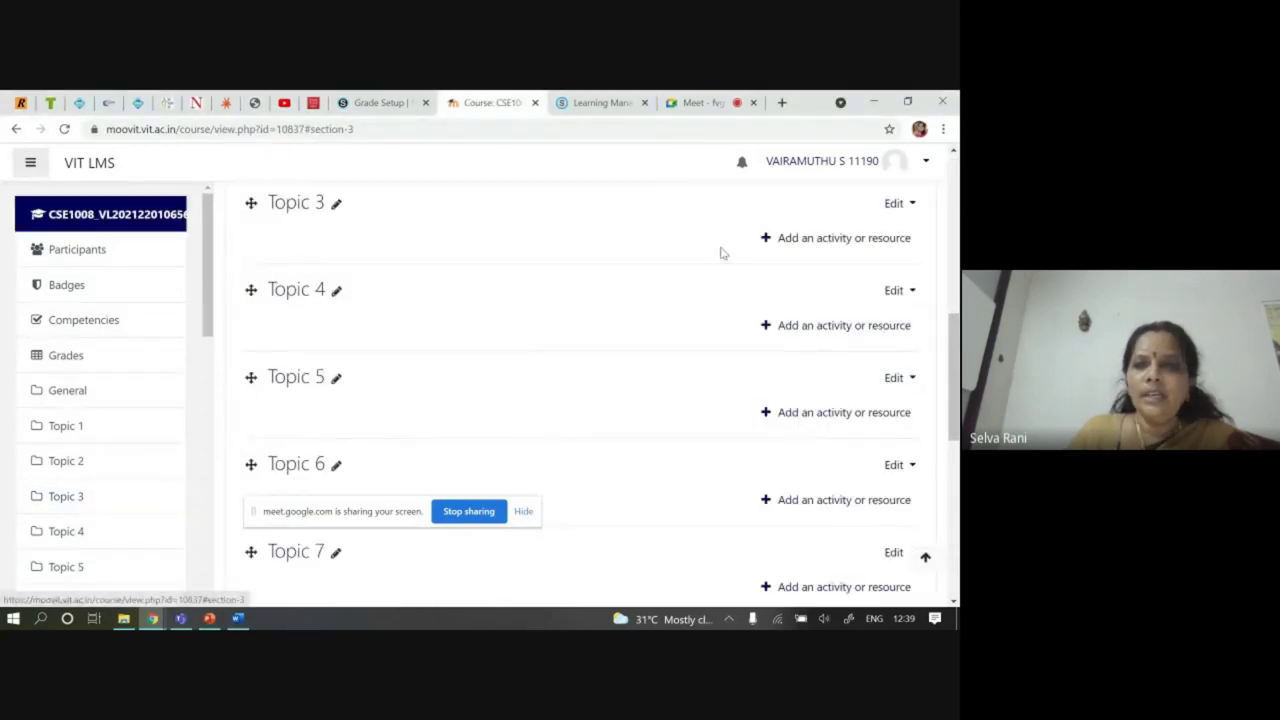
Start adding a File resource to Topic 3
click(803, 242)
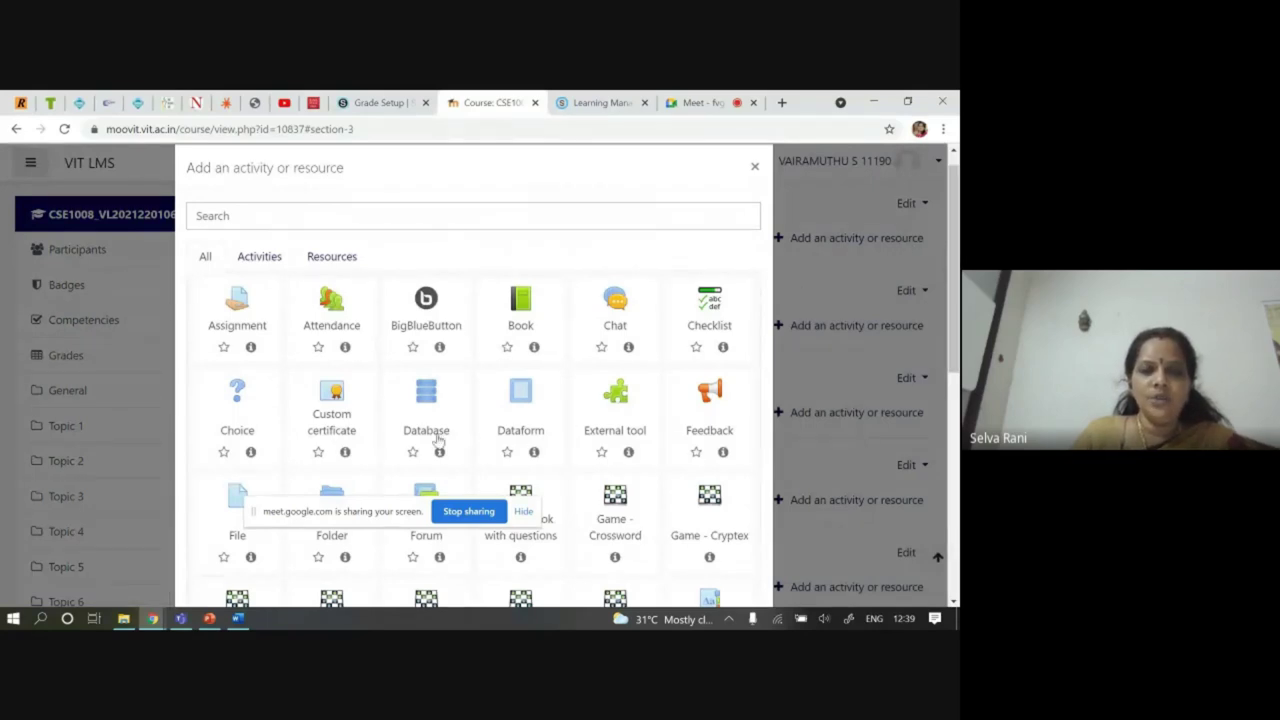
scroll(499, 413, down, 2)
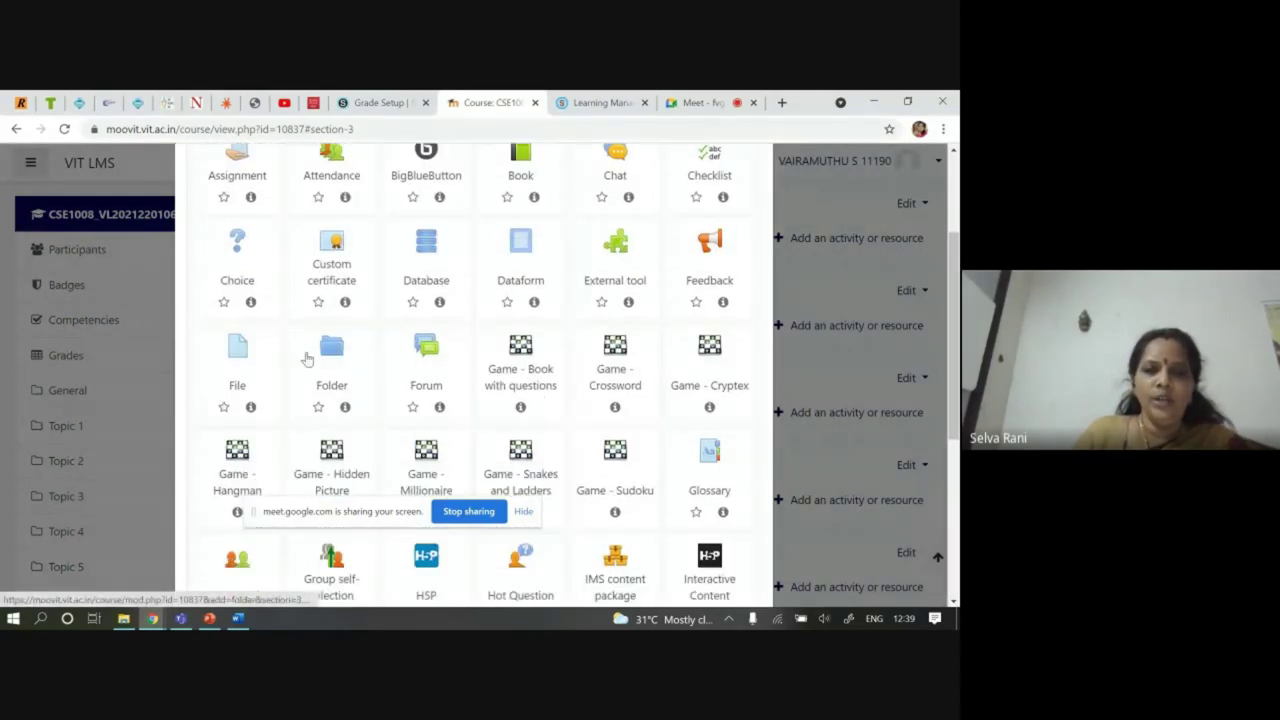
click(244, 358)
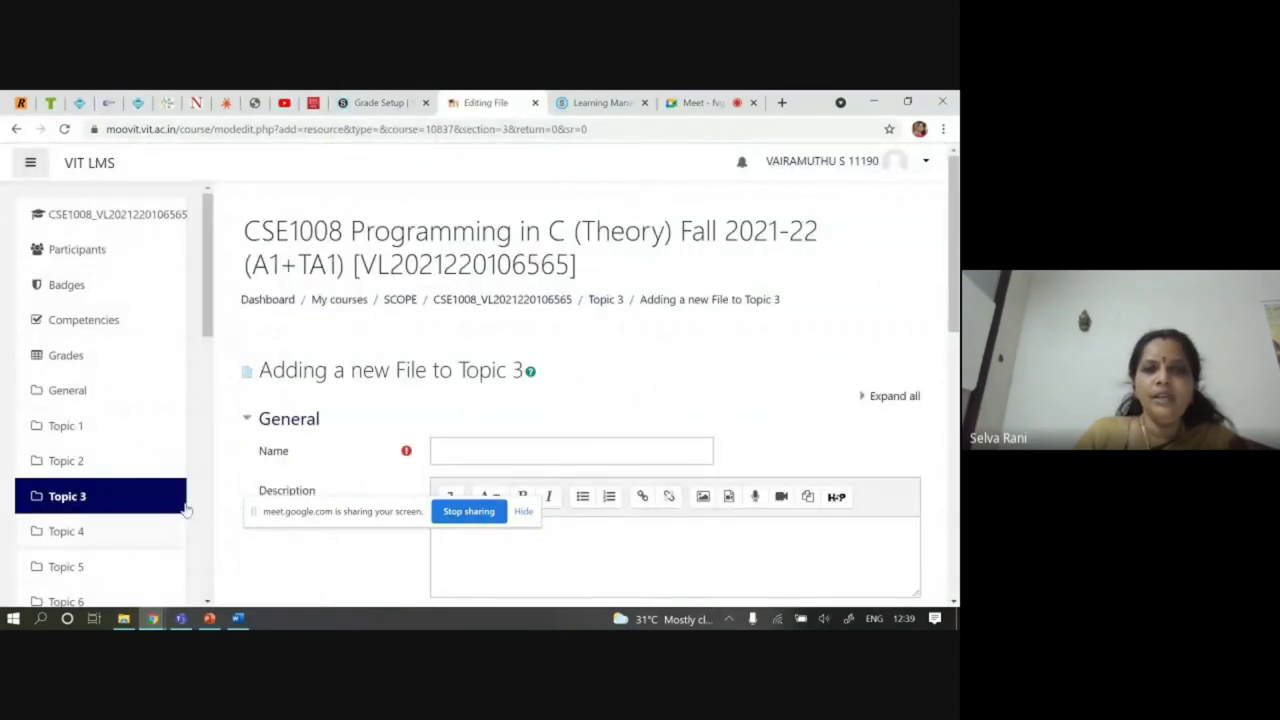
scroll(566, 401, down, 3)
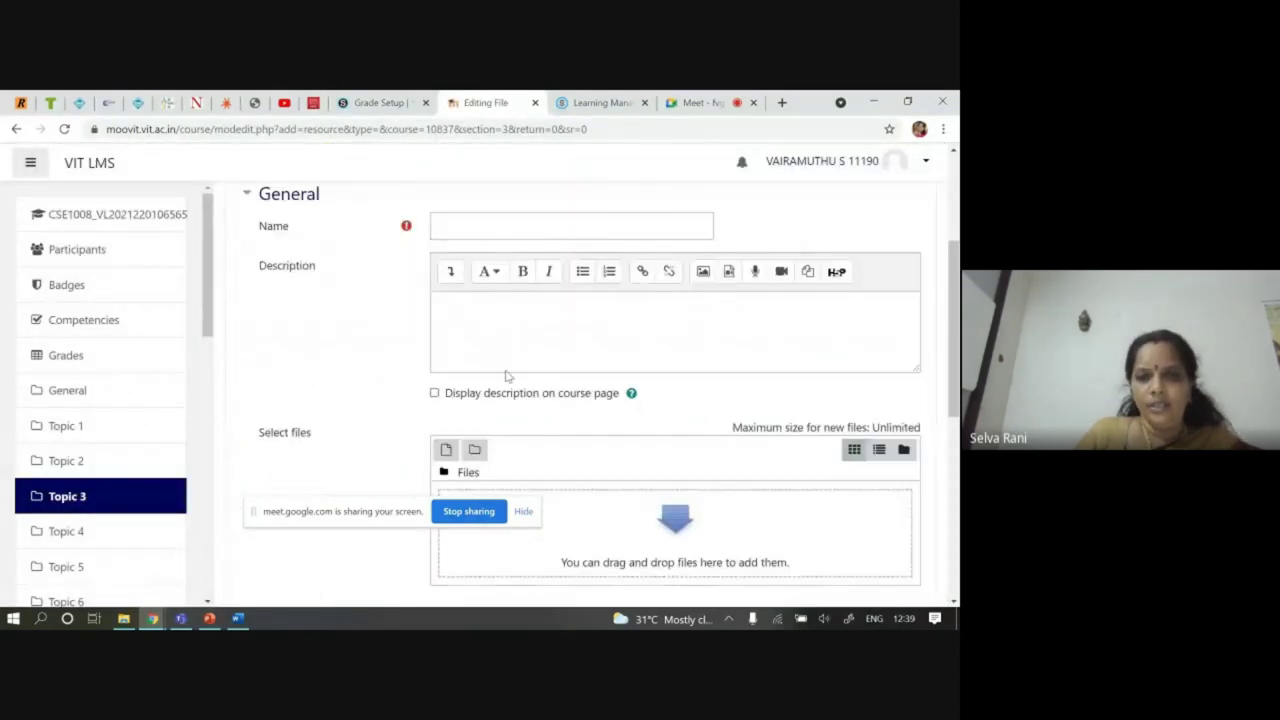
Enter "Number Theory Fundamentals" as the file resource's name and return to Topic 3 without saving the form
click(437, 230)
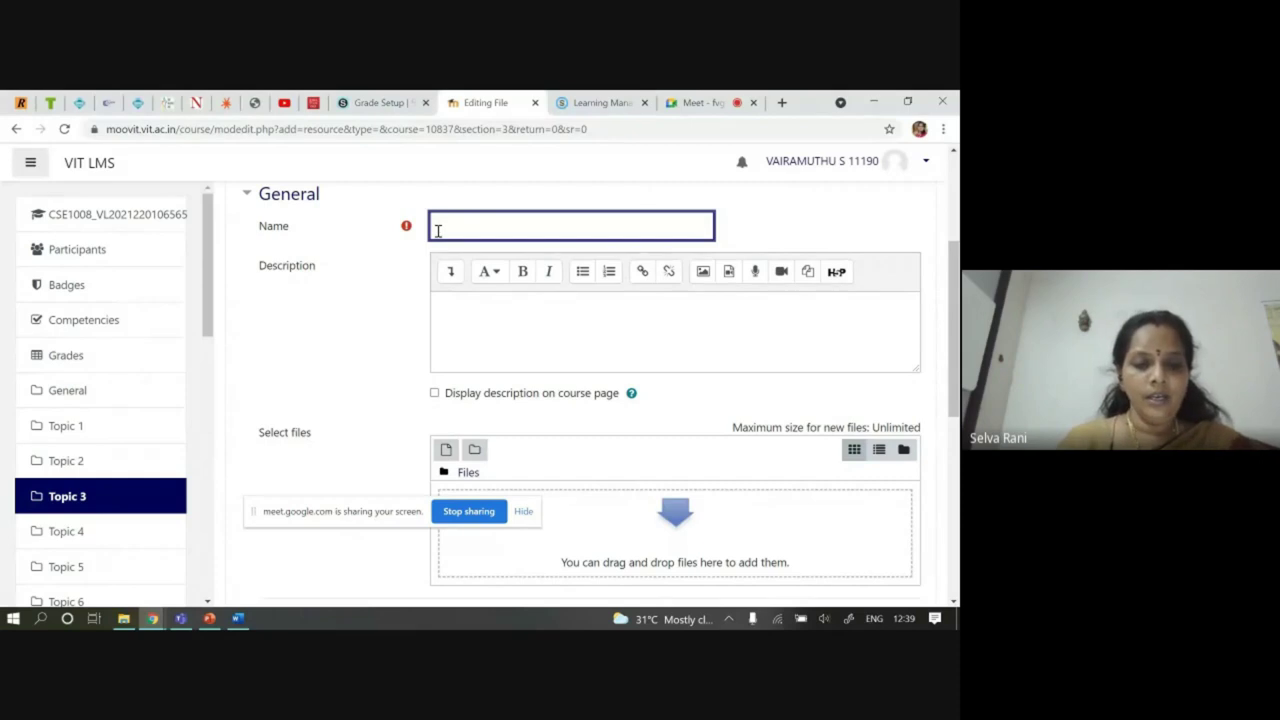
text(Number Theory F)
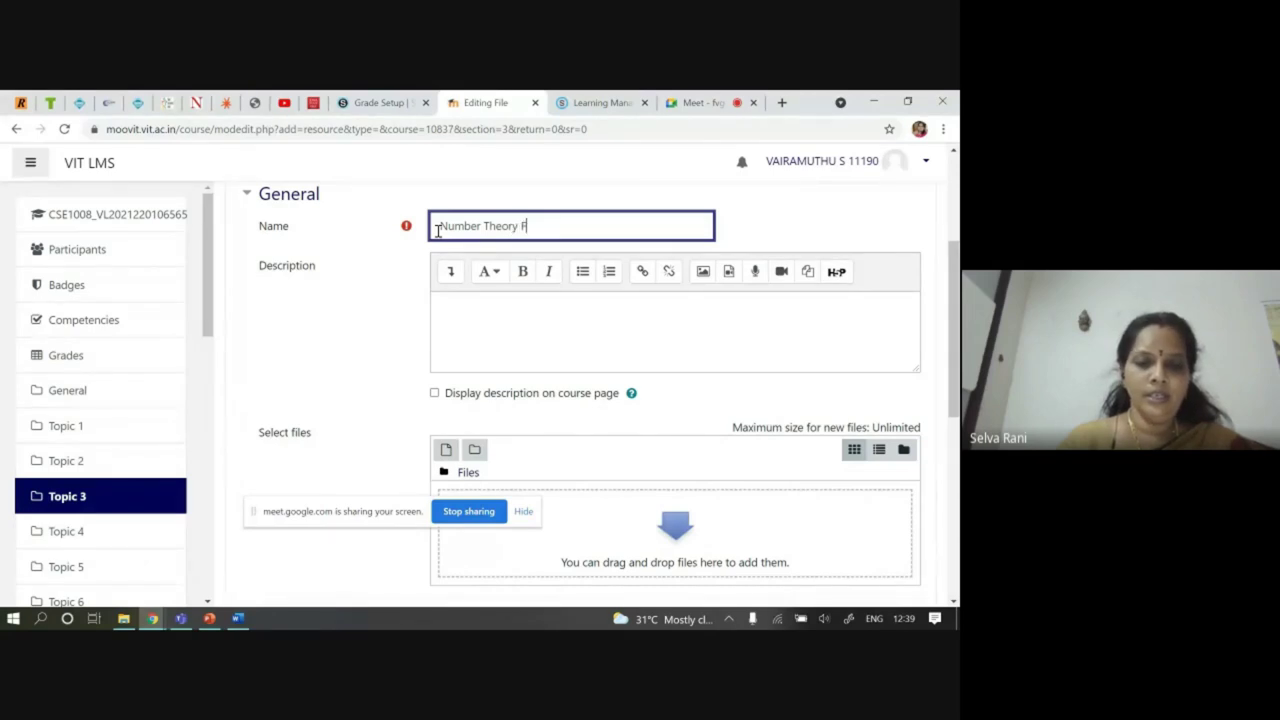
text(undamentals)
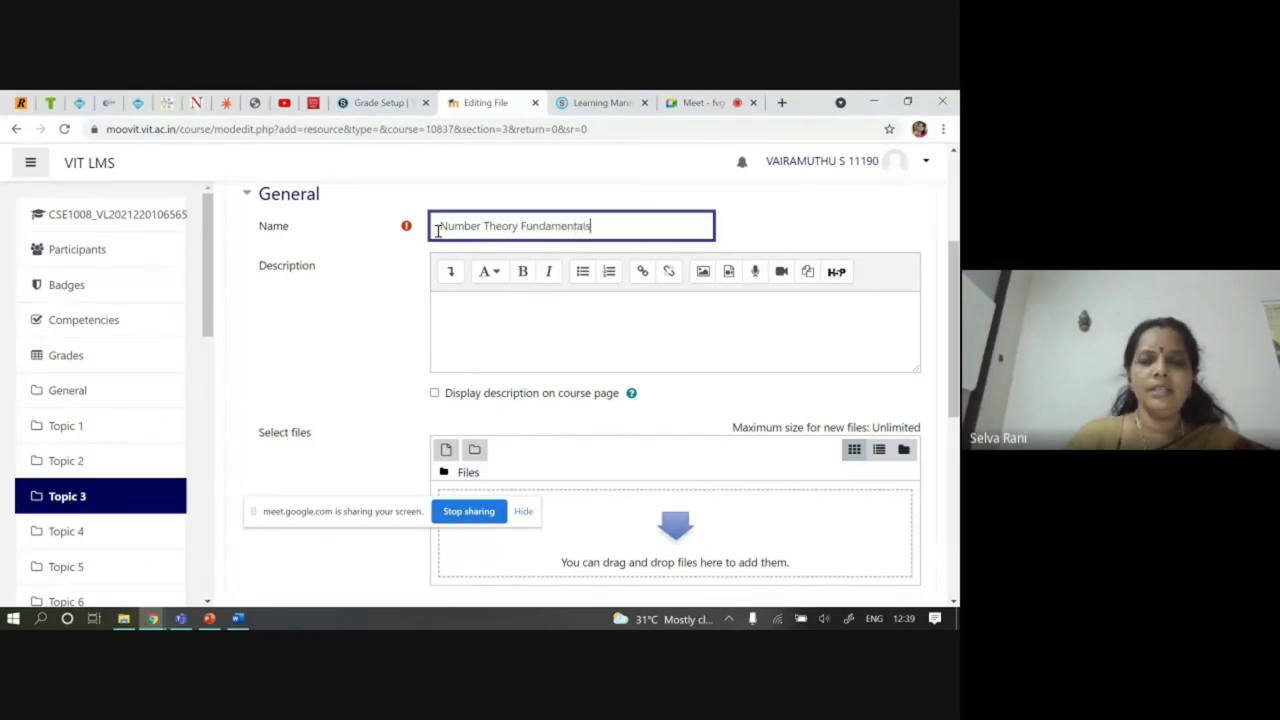
click(521, 361)
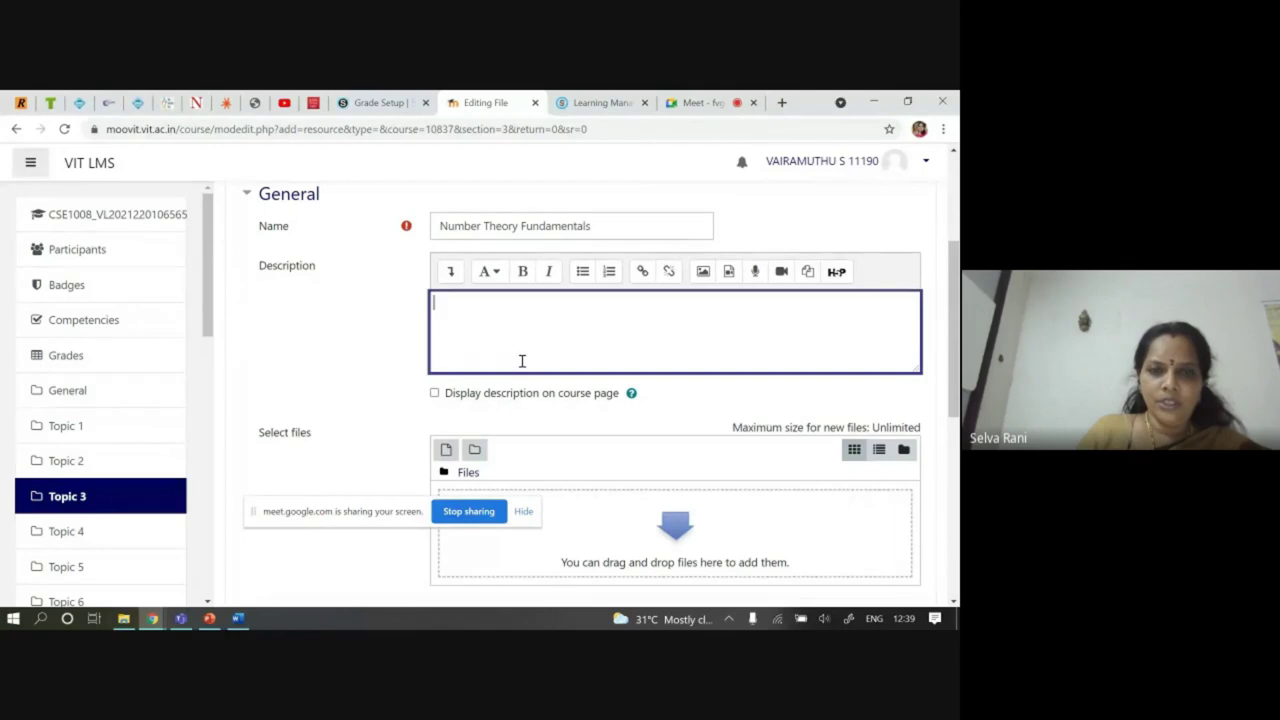
scroll(480, 437, down, 1)
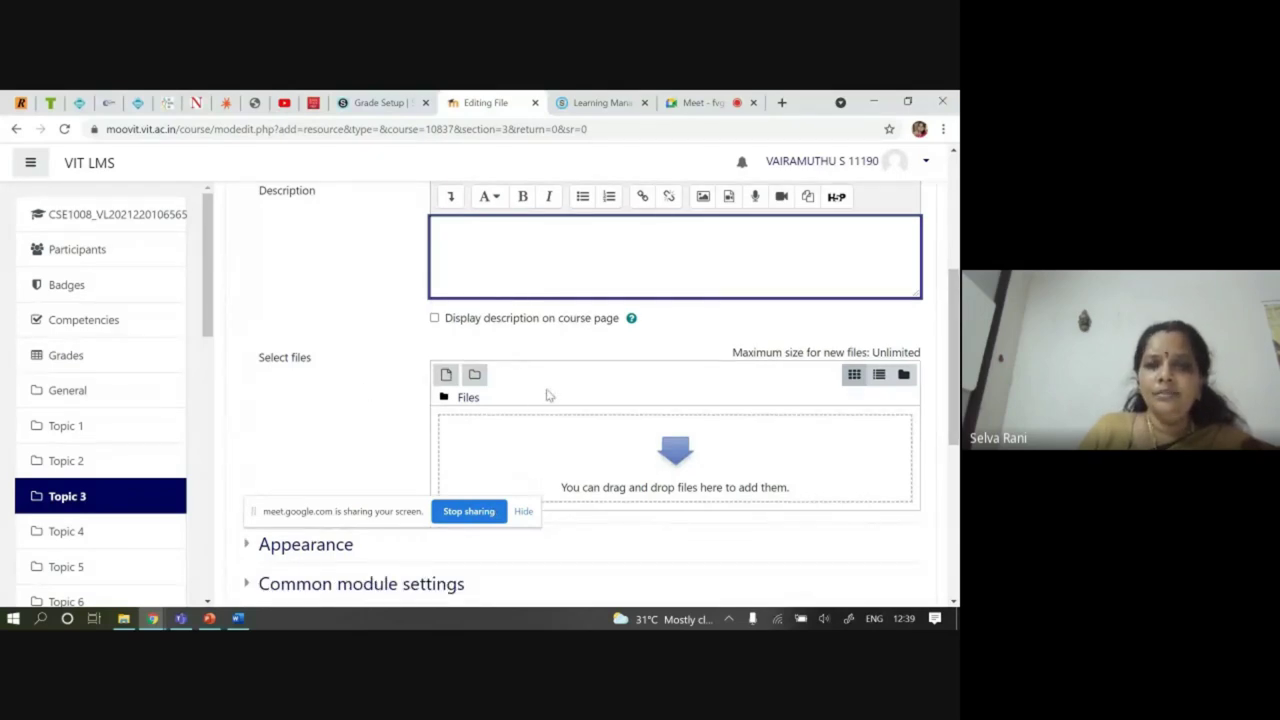
scroll(548, 408, up, 3)
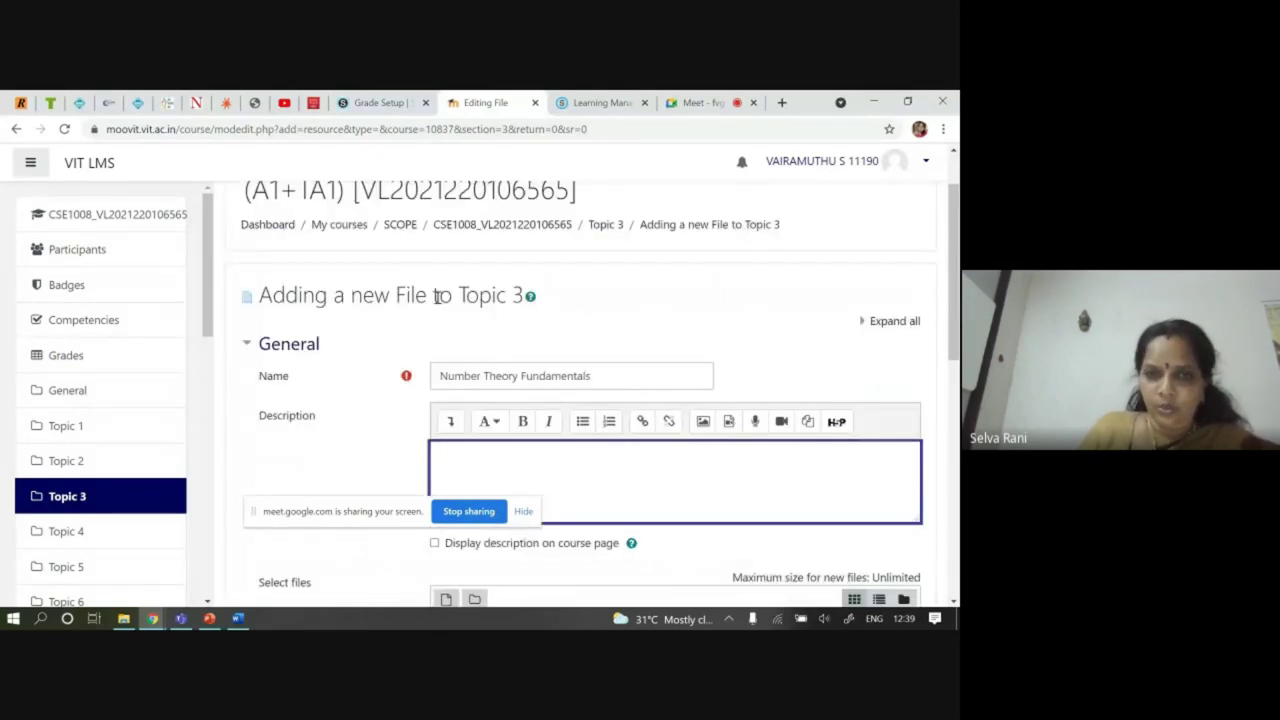
click(607, 226)
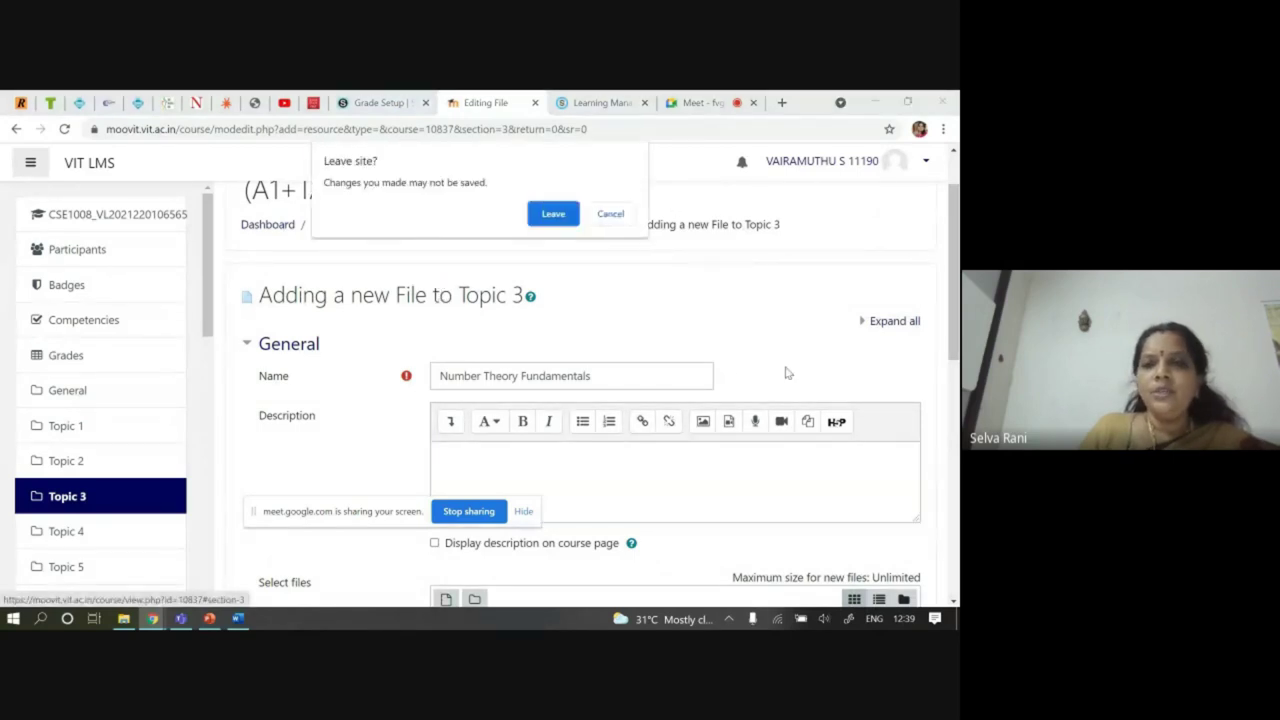
click(553, 214)
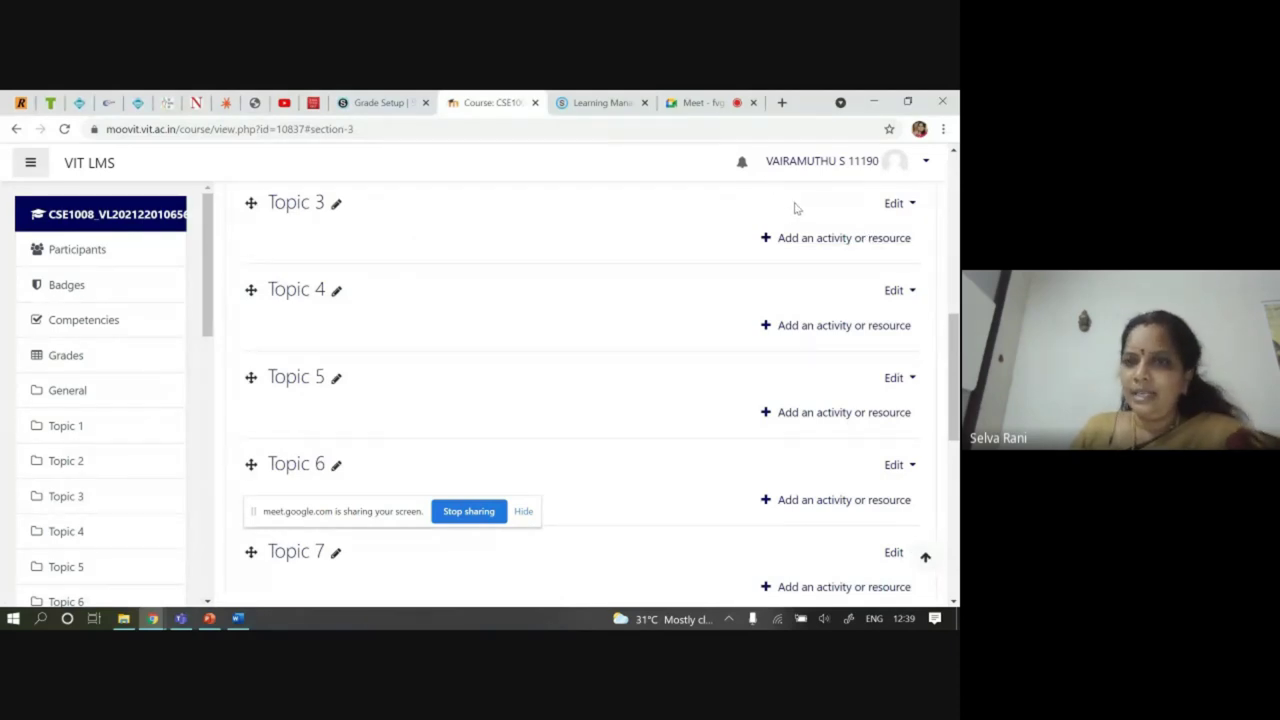
Start adding a Quiz activity to Topic 3
click(806, 240)
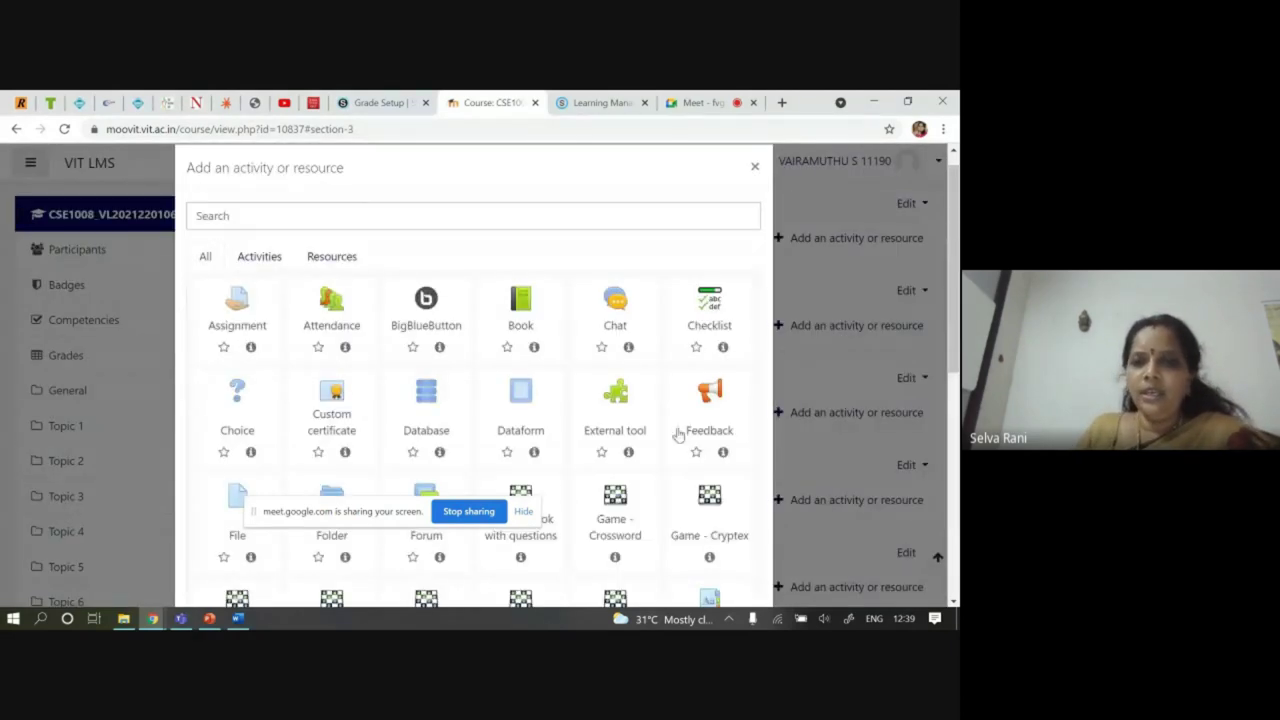
scroll(678, 433, down, 4)
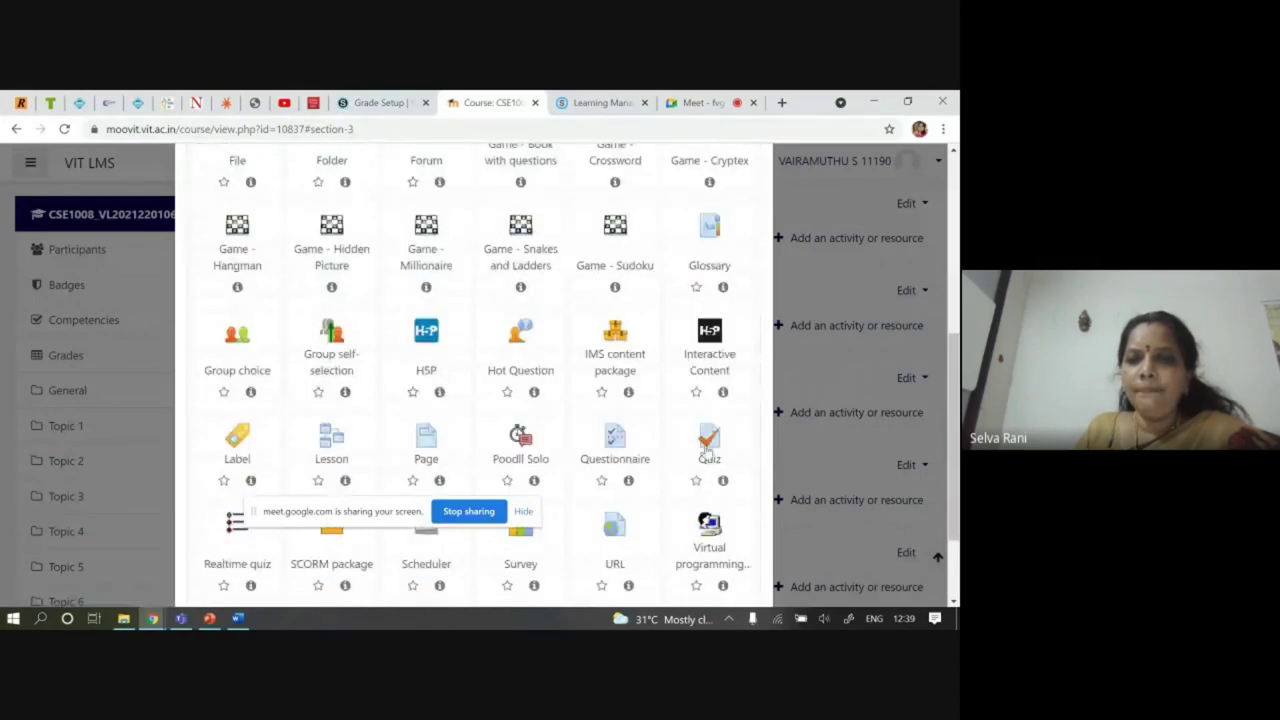
click(709, 448)
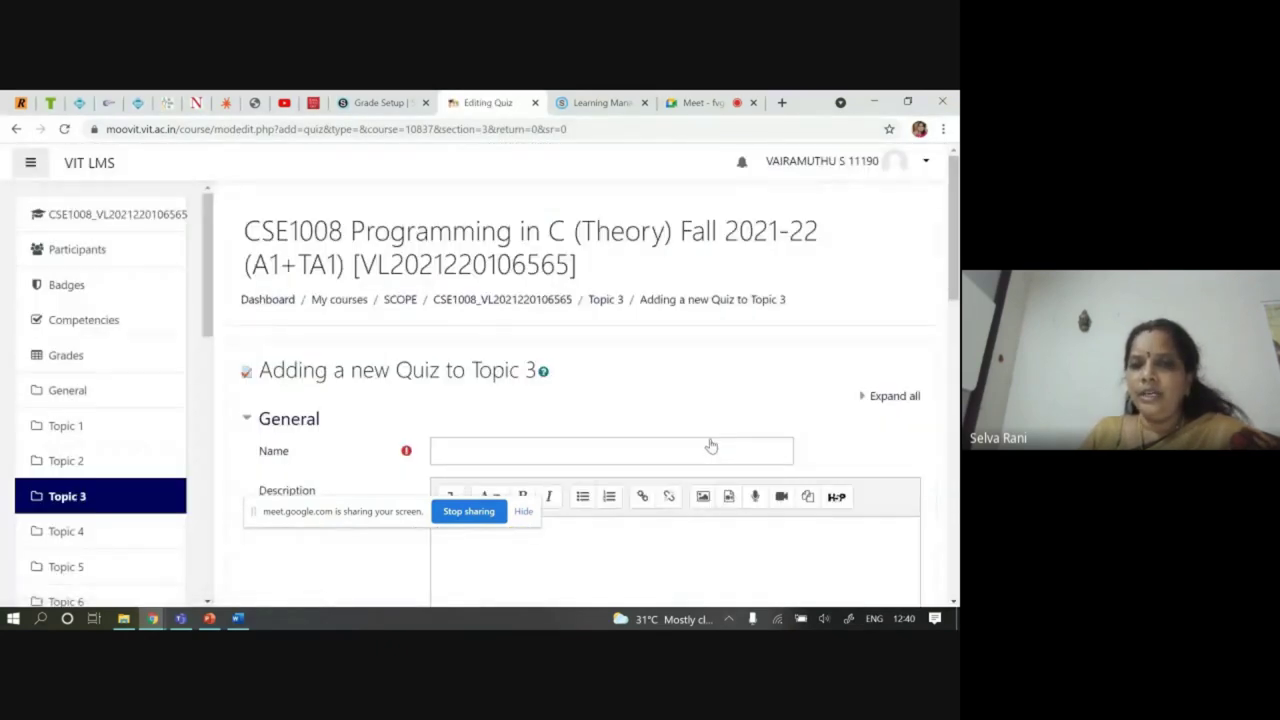
Name the new quiz "Quiz-III" and leave its description empty
click(501, 448)
text(Quiz-)
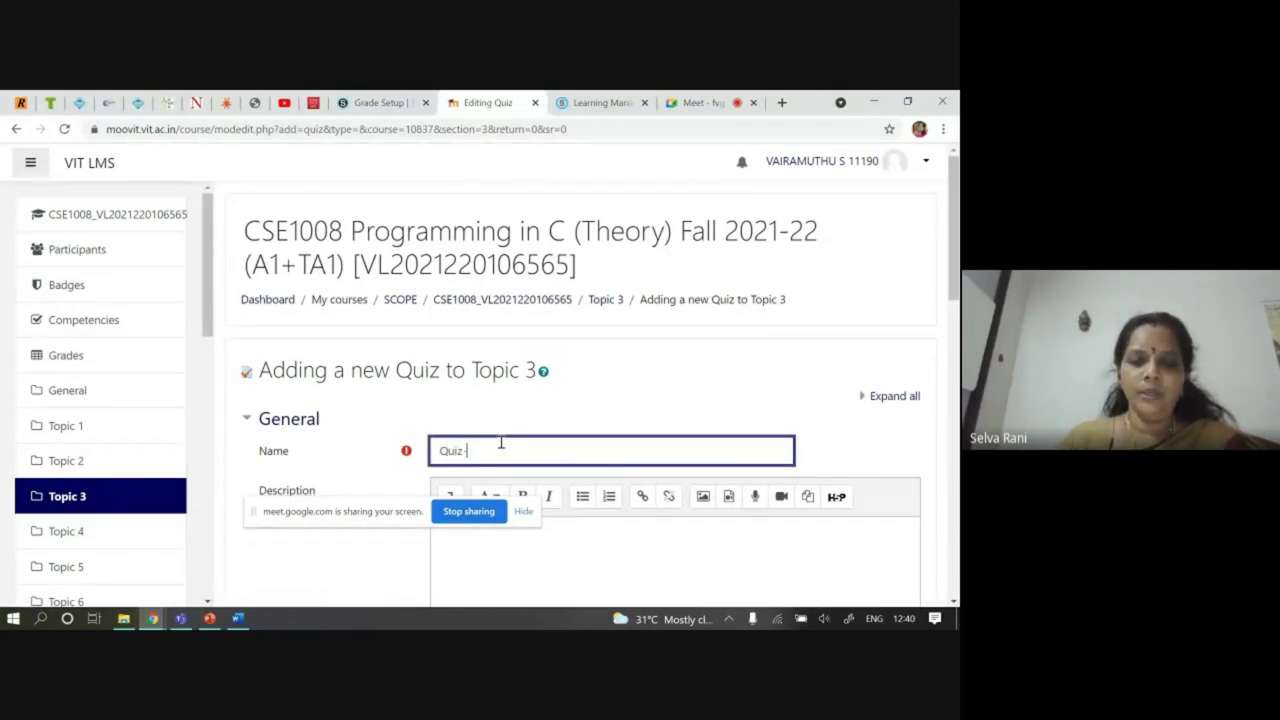
text(III)
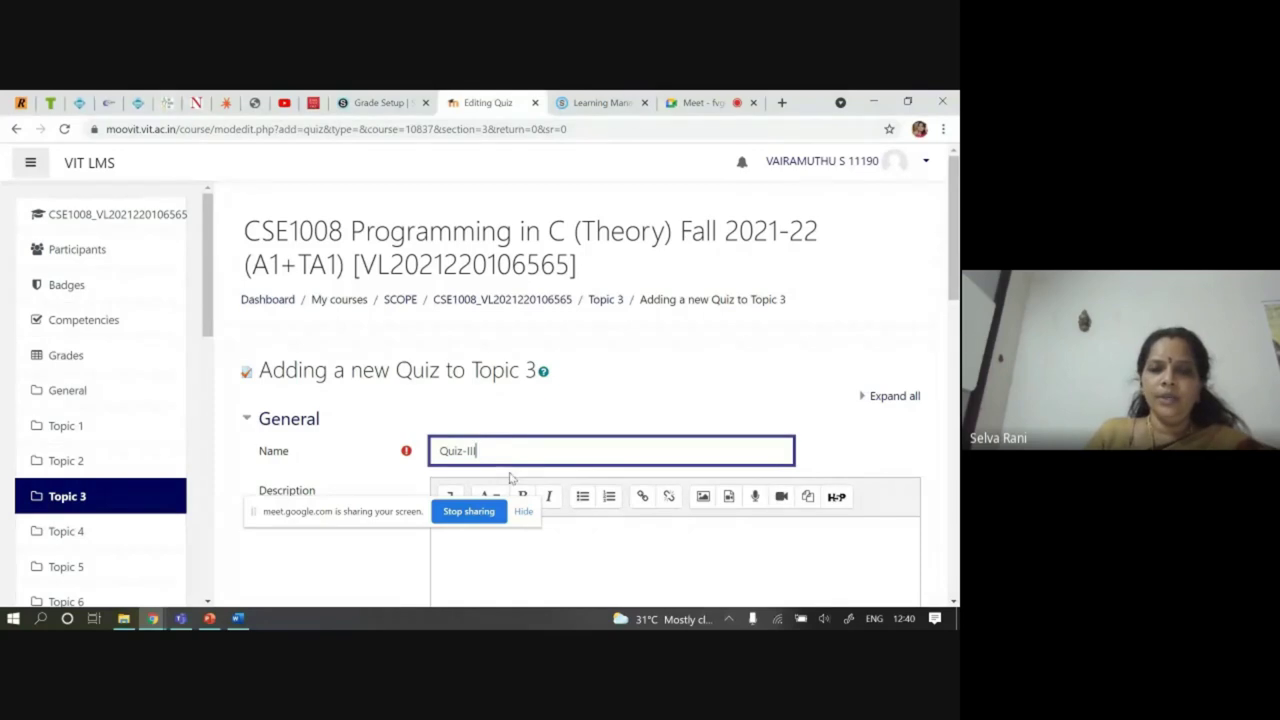
scroll(522, 420, down, 2)
click(571, 408)
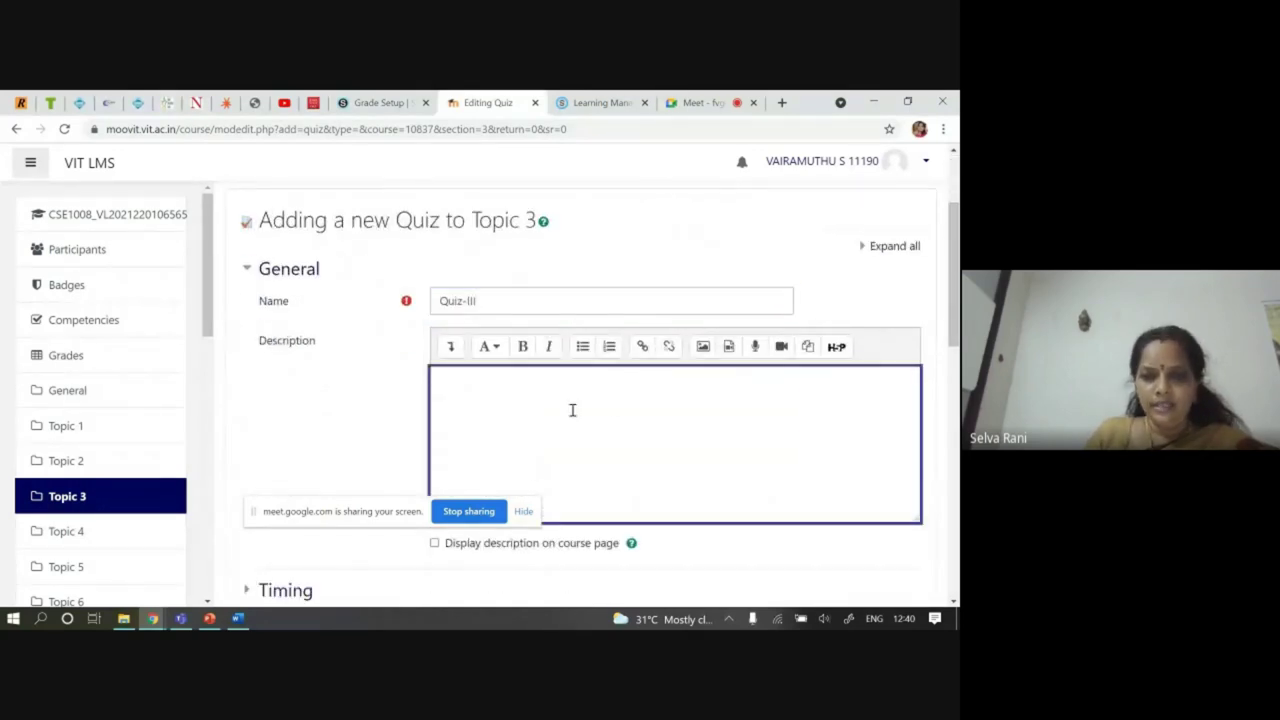
Enable the quiz's opening date in the timing settings and set its day to 30 September 2021
scroll(575, 412, down, 2)
scroll(533, 436, down, 1)
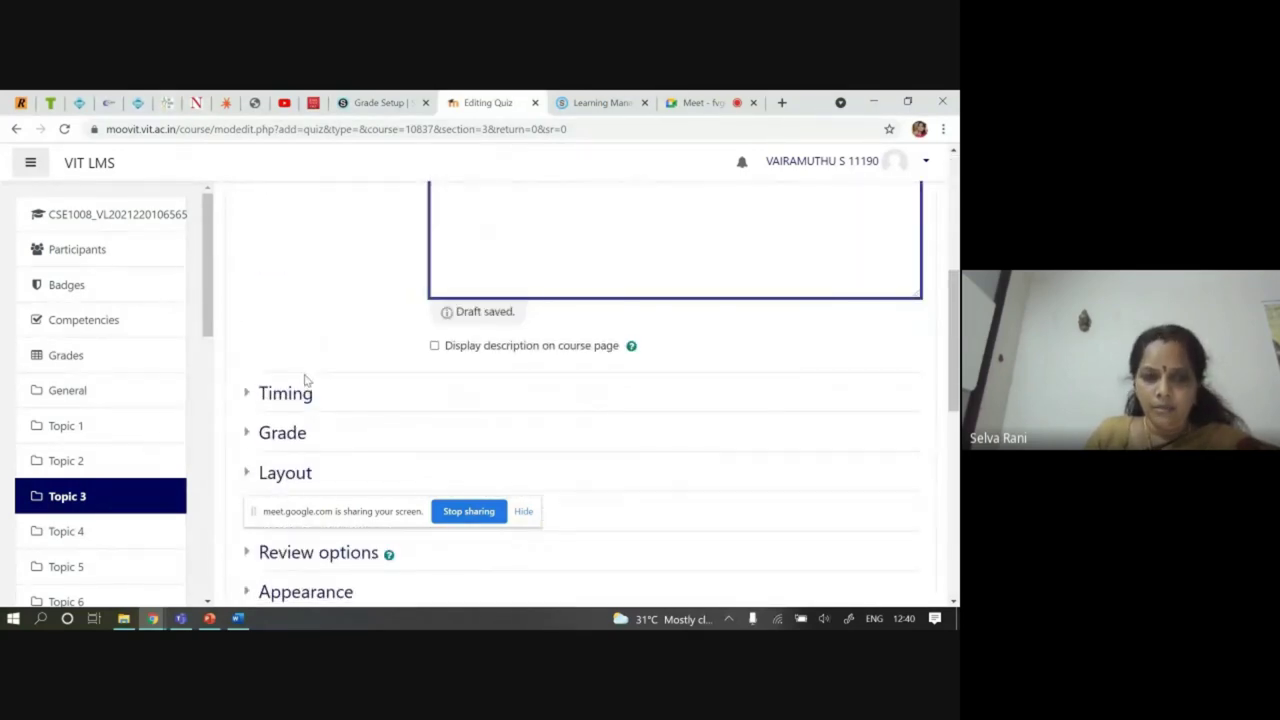
click(302, 391)
scroll(650, 405, down, 2)
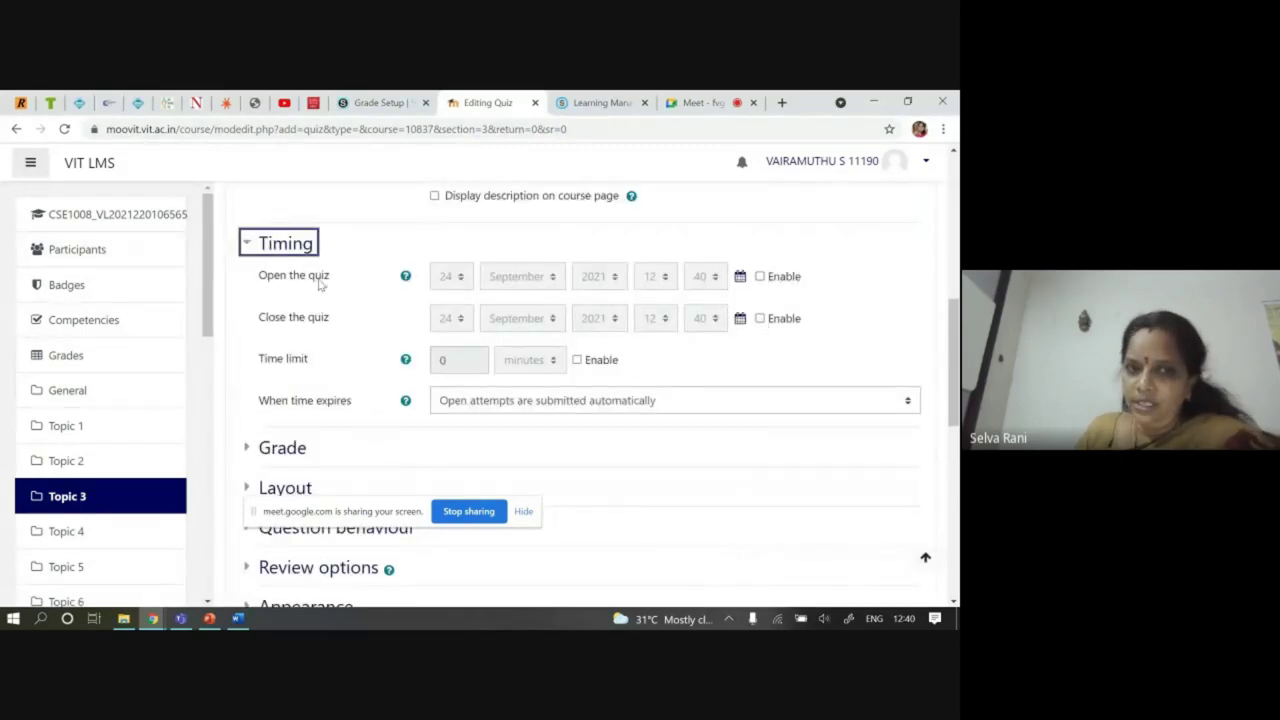
scroll(297, 295, down, 1)
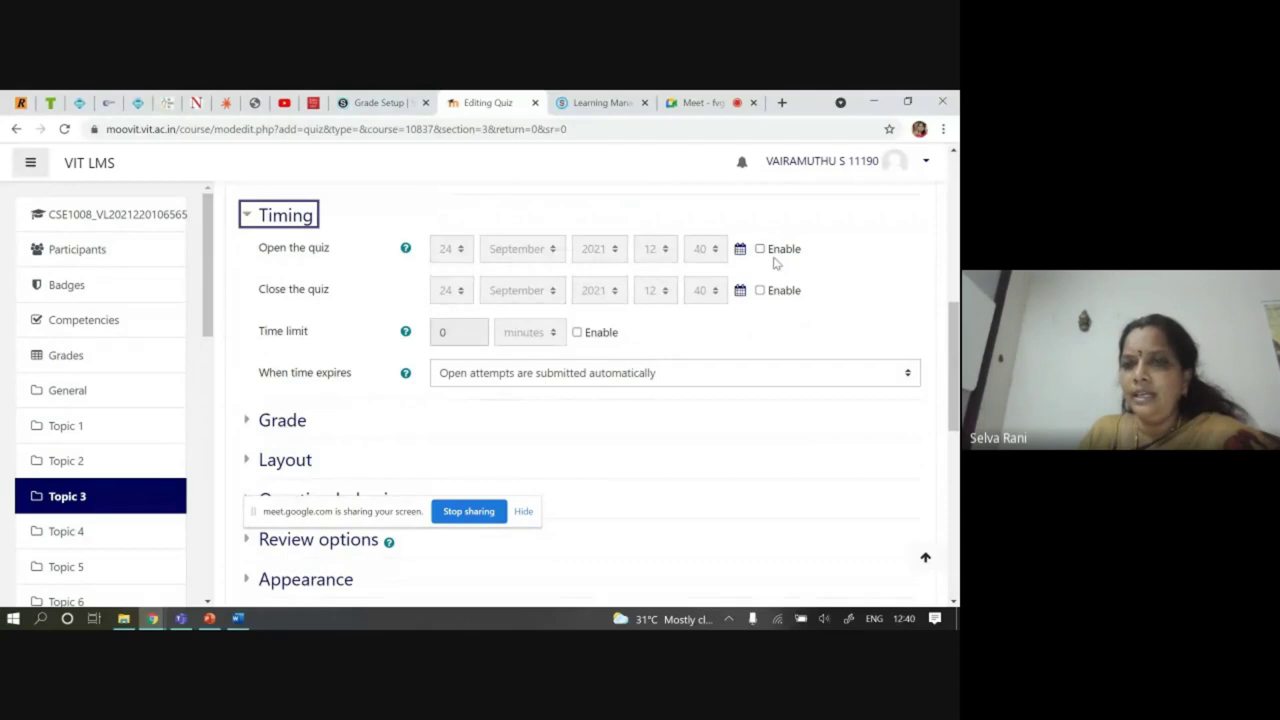
click(760, 250)
scroll(470, 270, up, 1)
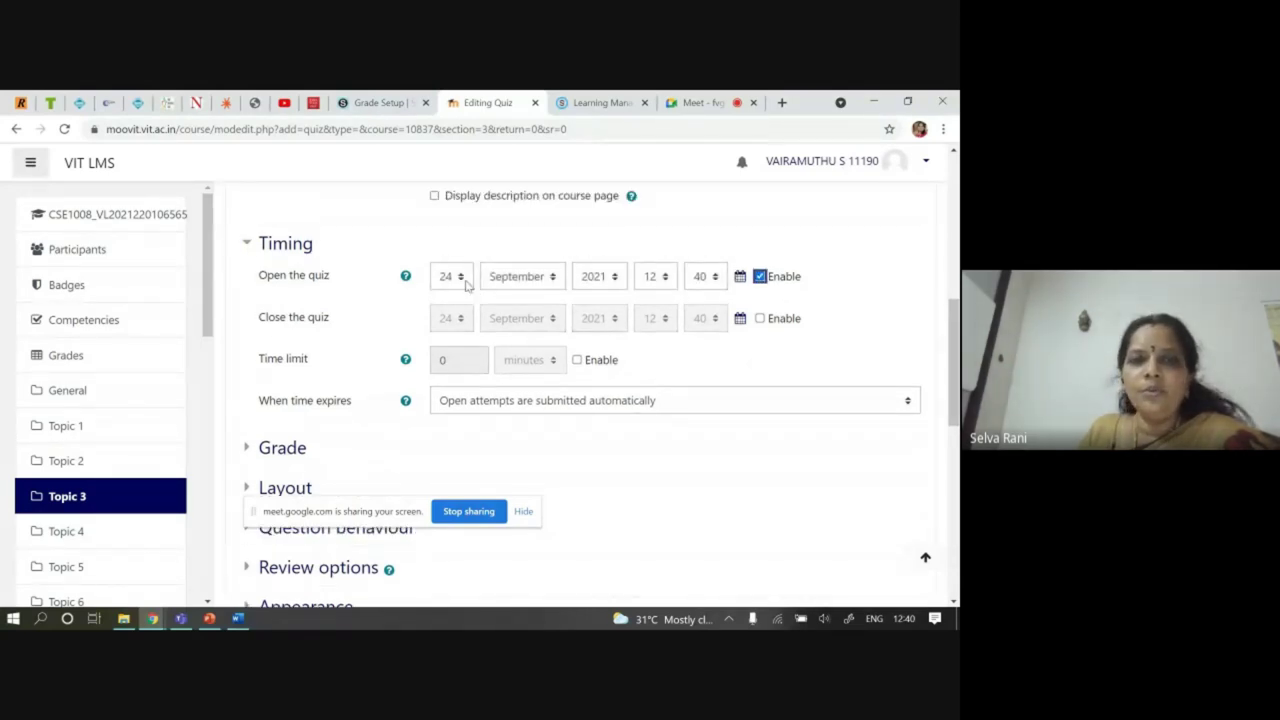
click(463, 284)
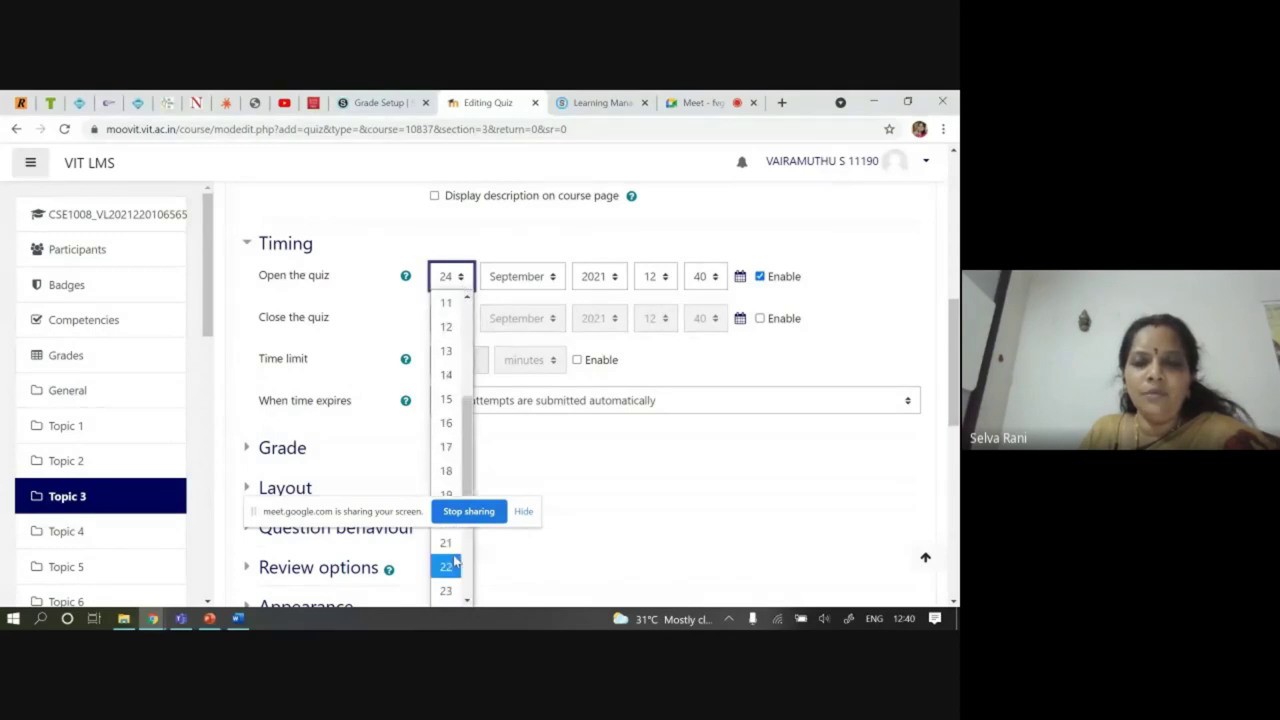
scroll(450, 572, down, 1)
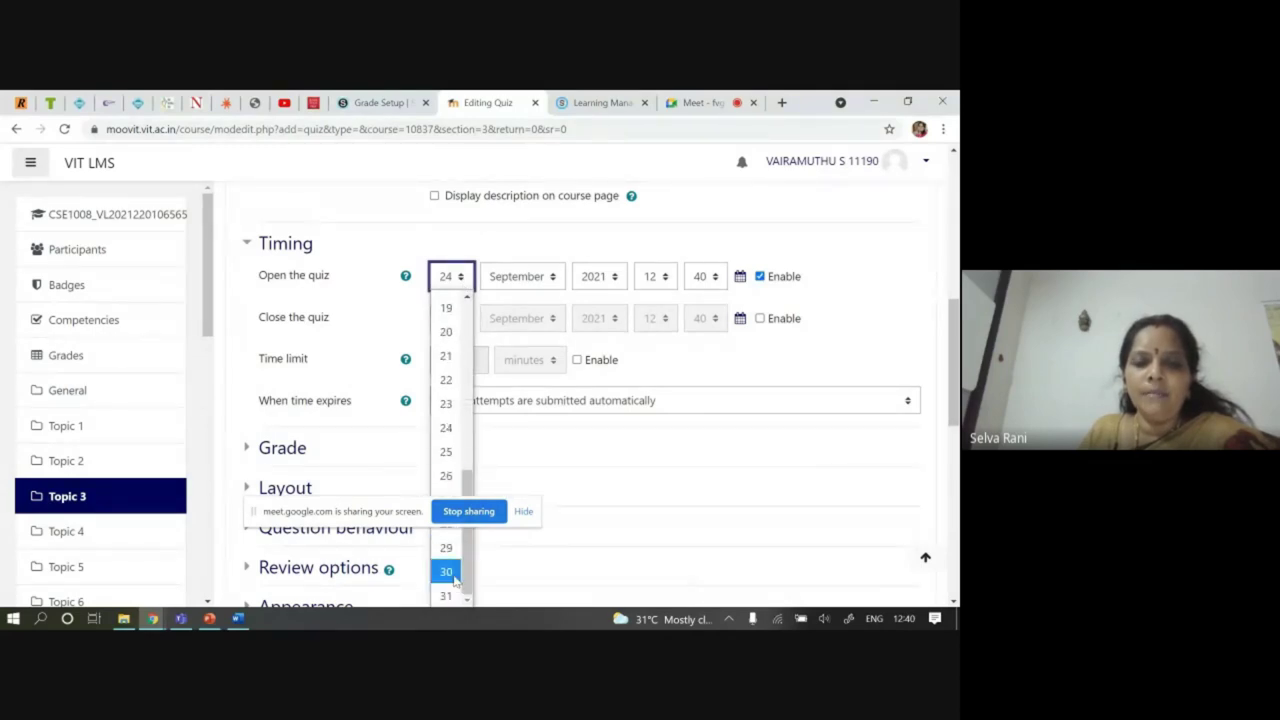
click(452, 574)
scroll(459, 578, down, 1)
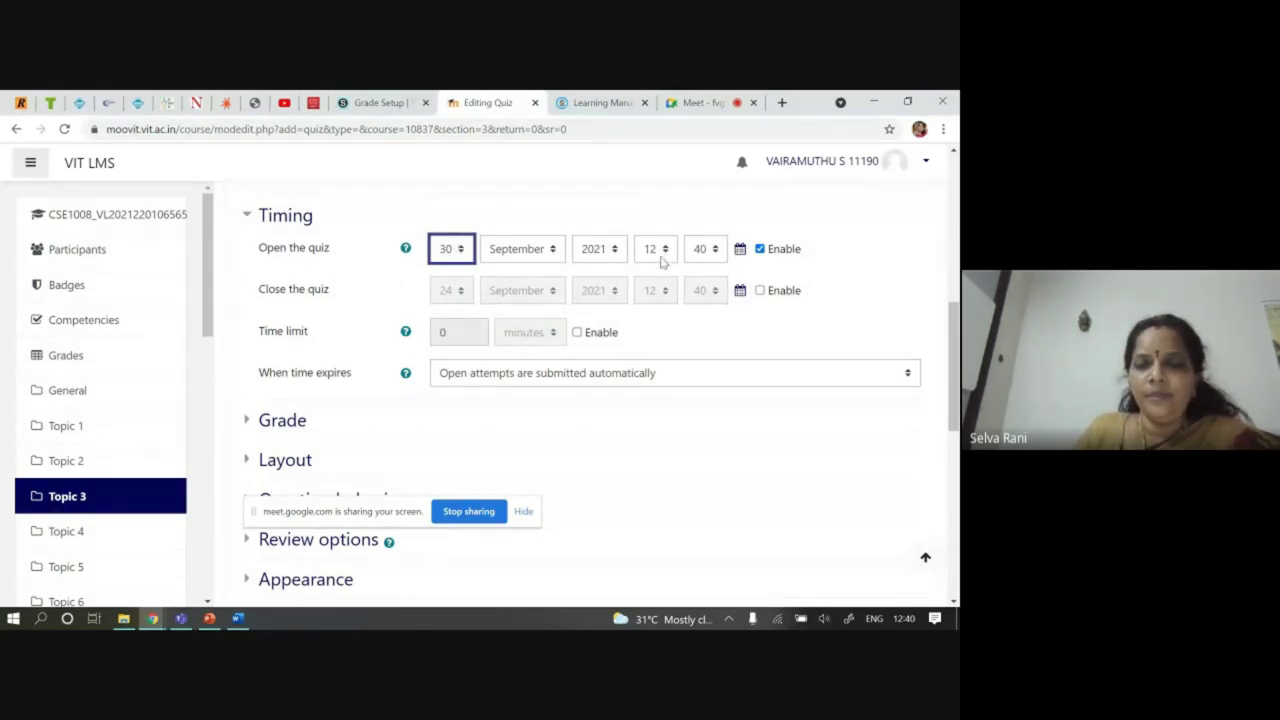
Enable the quiz's closing date and set its day to 30 September 2021
click(760, 290)
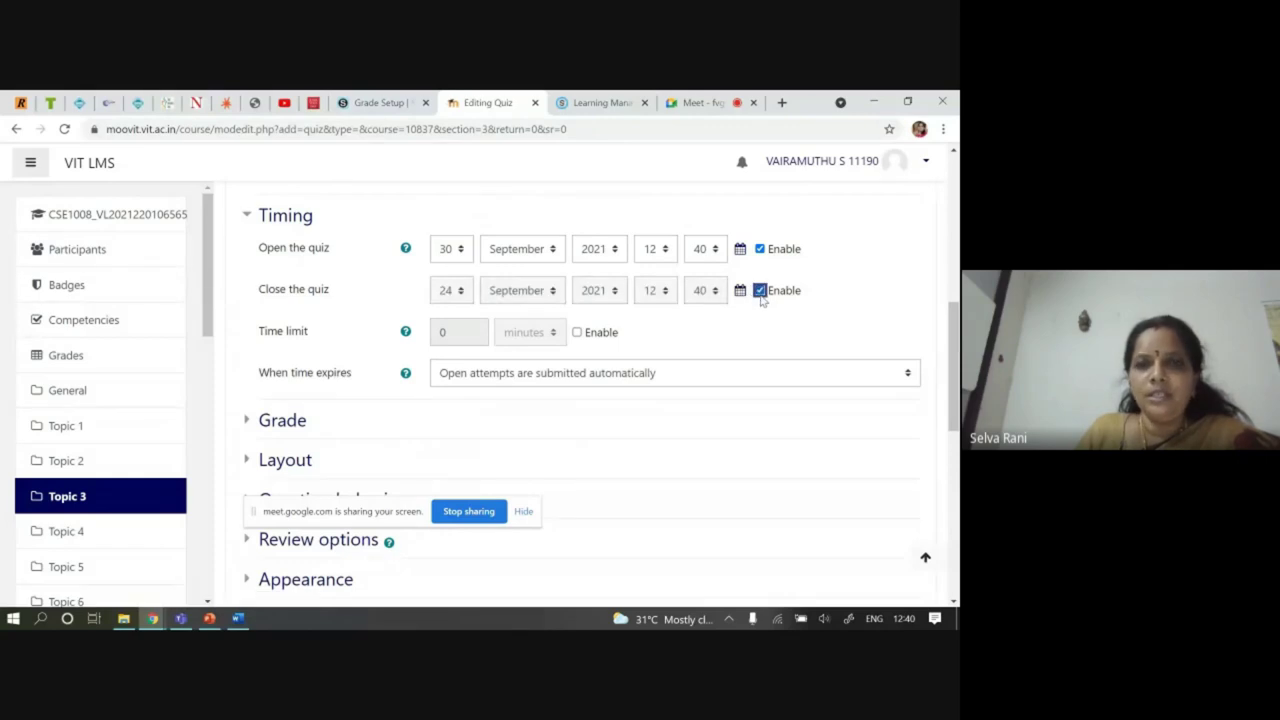
click(464, 293)
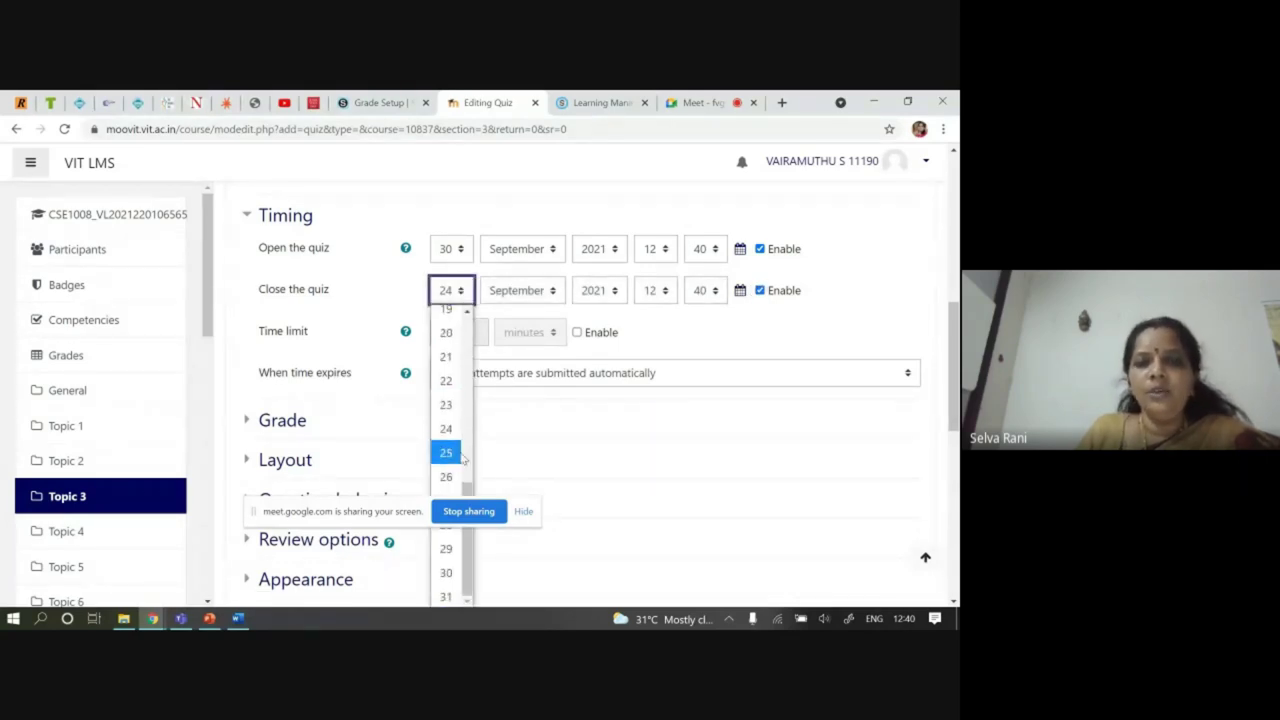
click(447, 572)
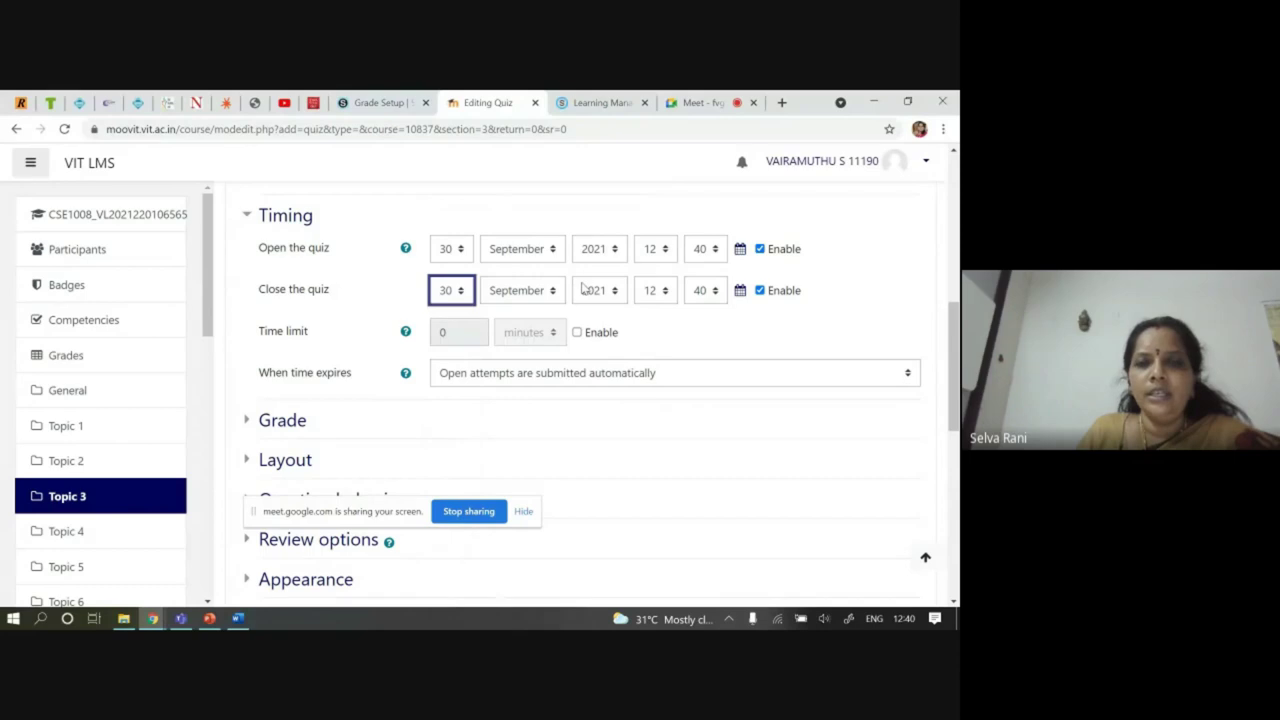
Set the hour of the quiz's opening time to 10
click(664, 250)
click(650, 516)
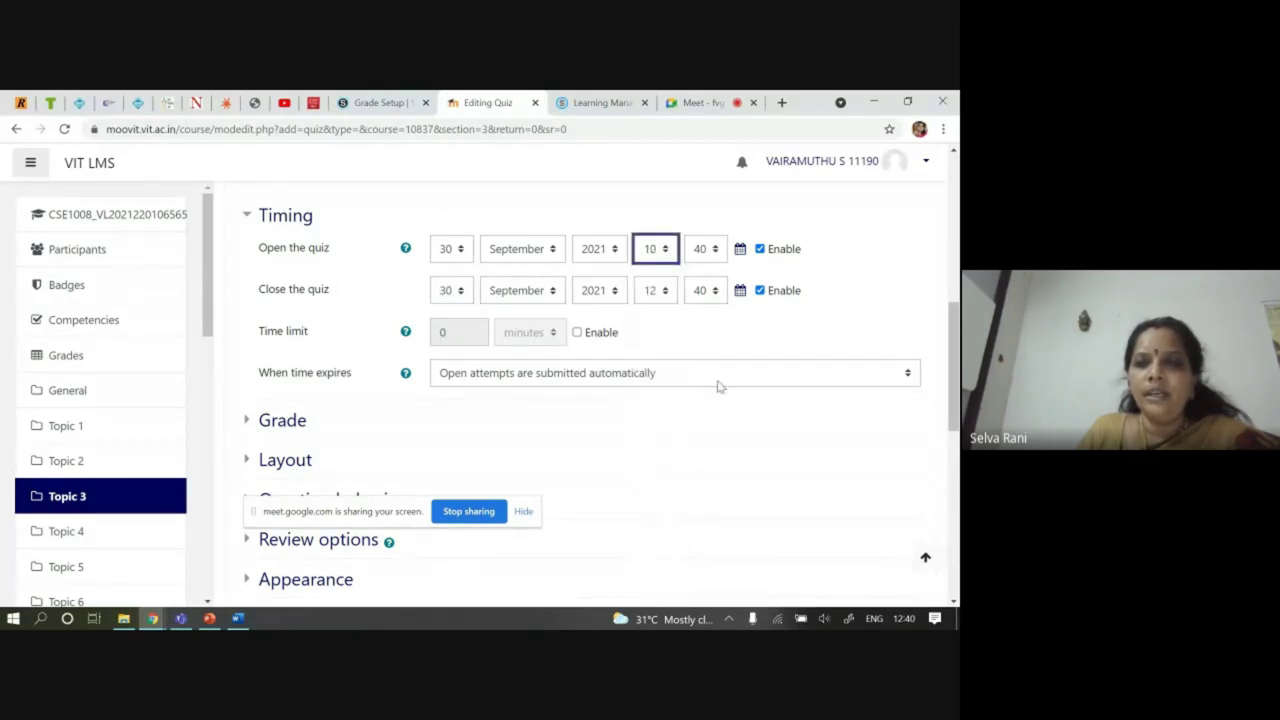
click(714, 248)
scroll(695, 333, up, 3)
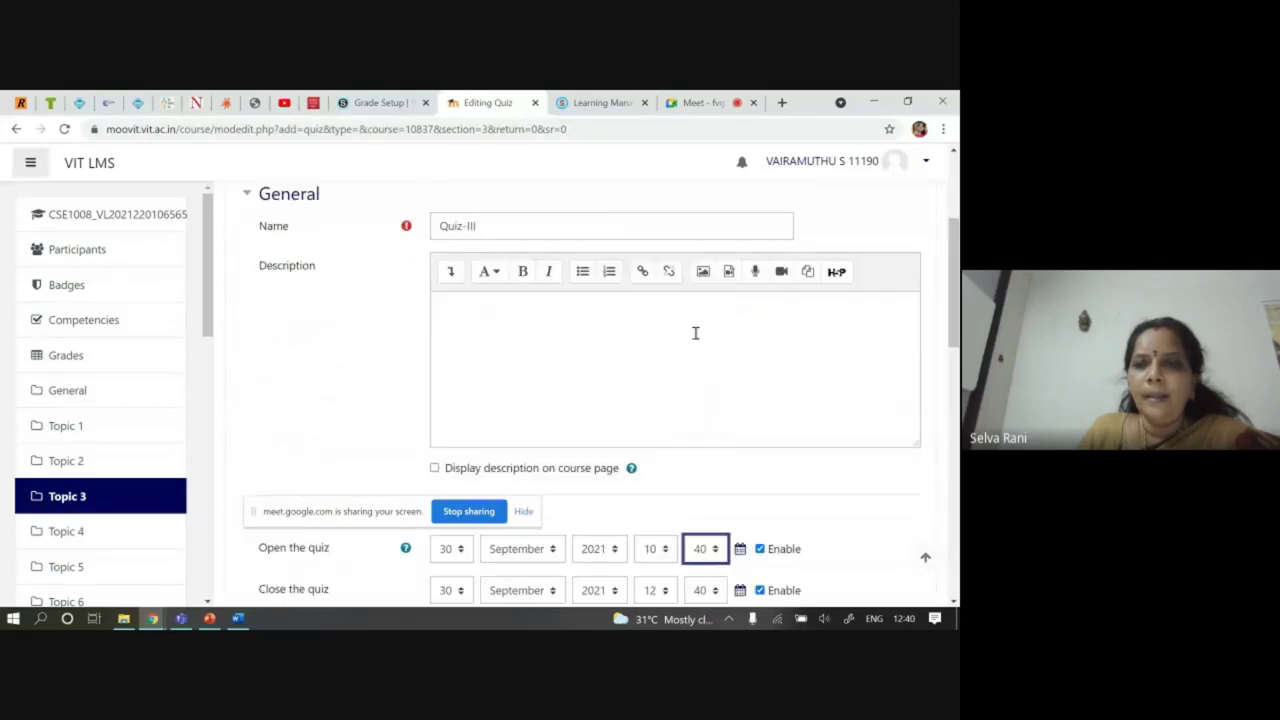
Set the minutes of the quiz's opening time to 00
scroll(729, 327, down, 3)
click(705, 249)
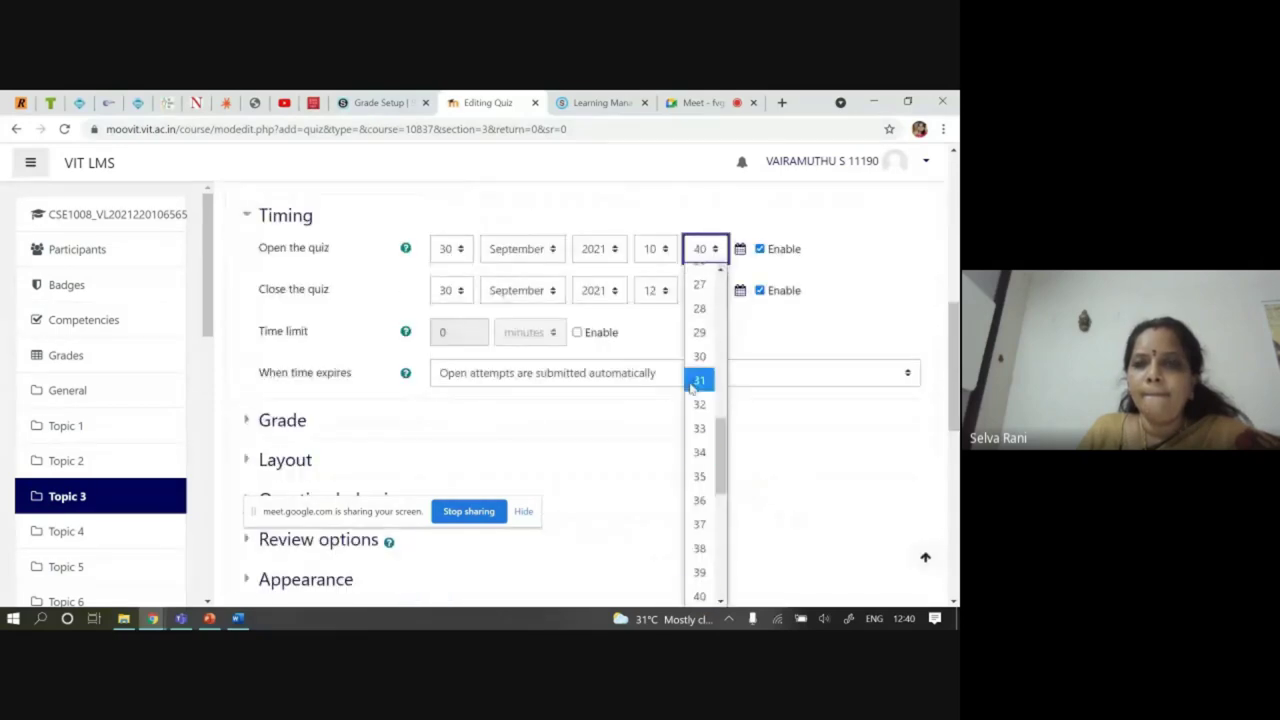
scroll(715, 420, up, 8)
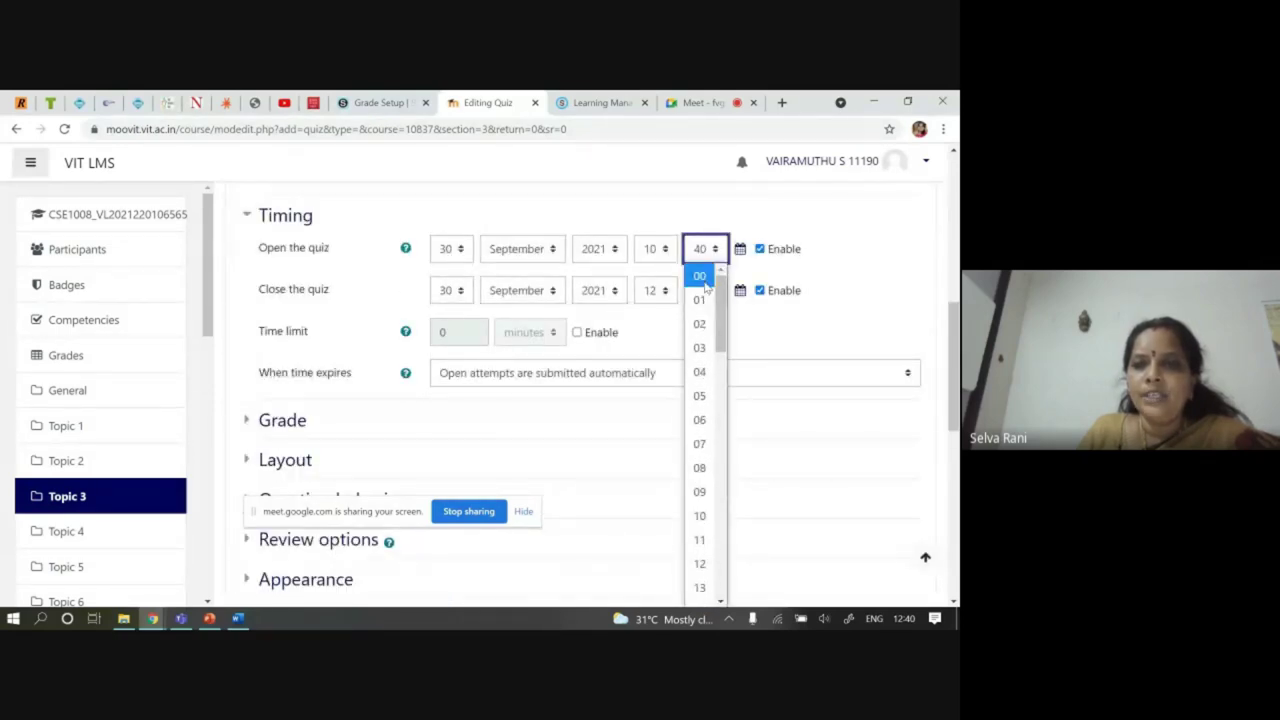
click(700, 274)
Set the quiz's closing time to 10:15
click(667, 299)
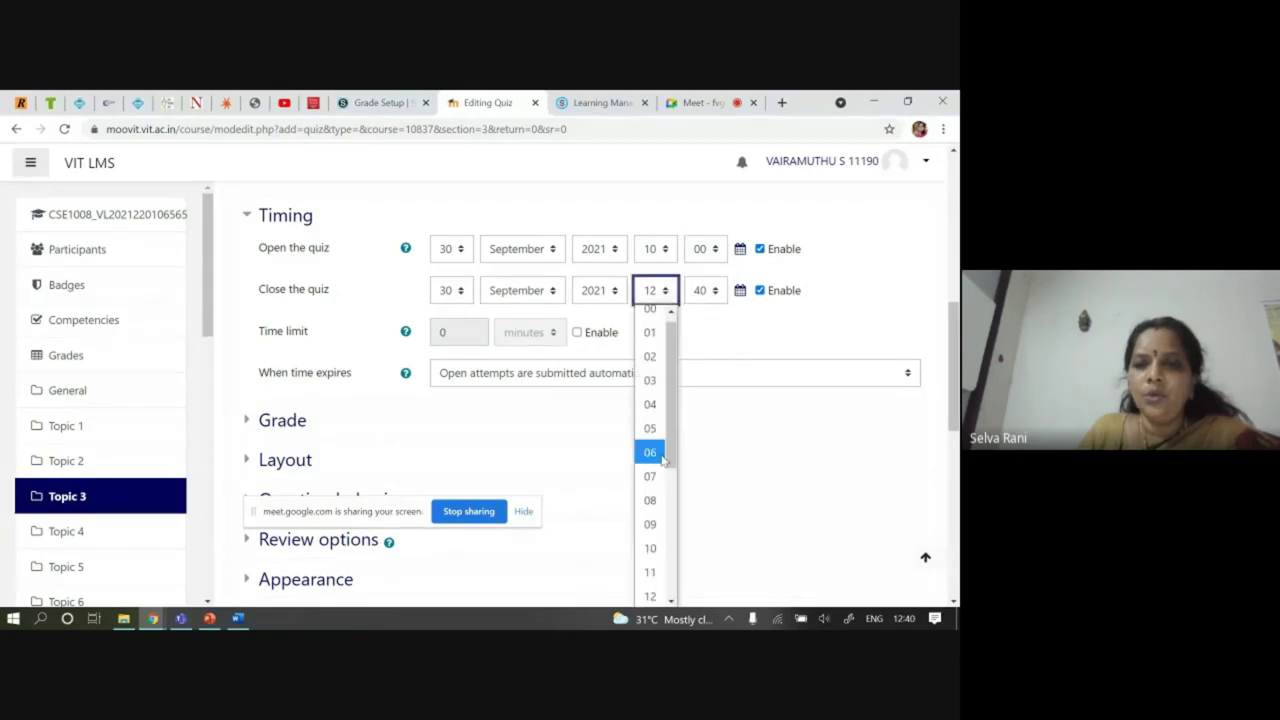
click(651, 545)
click(716, 292)
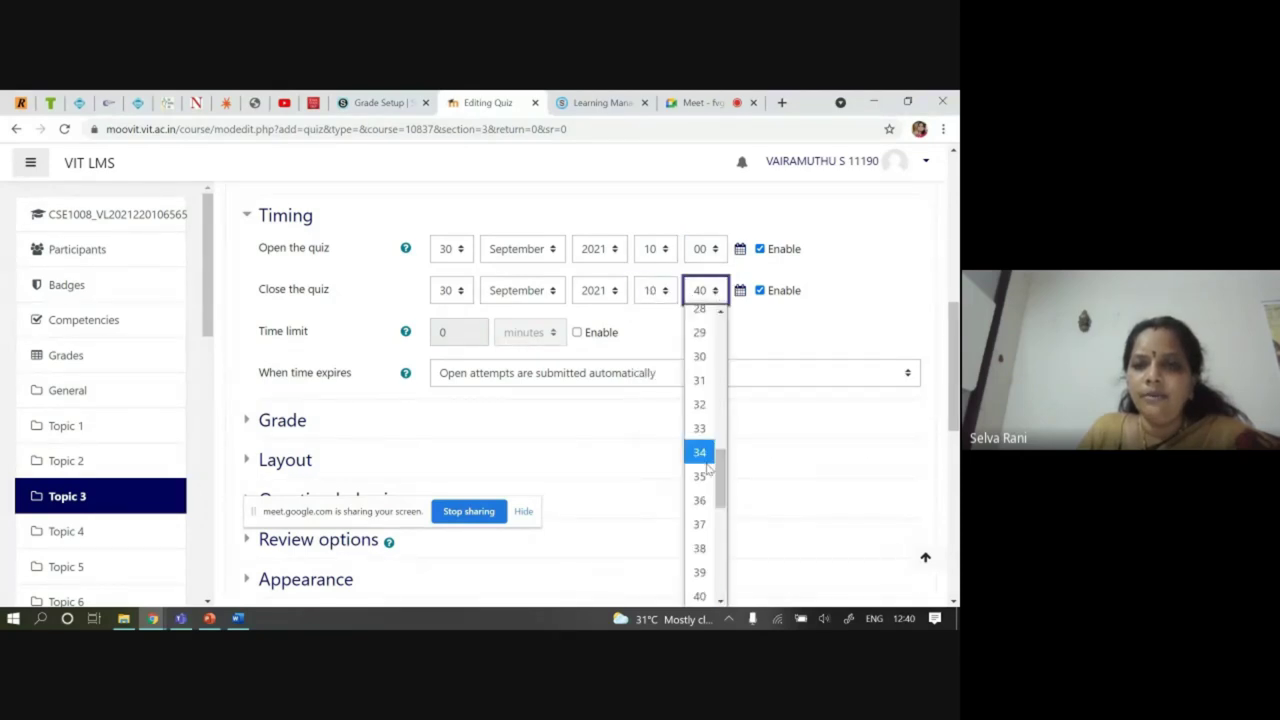
scroll(705, 410, up, 6)
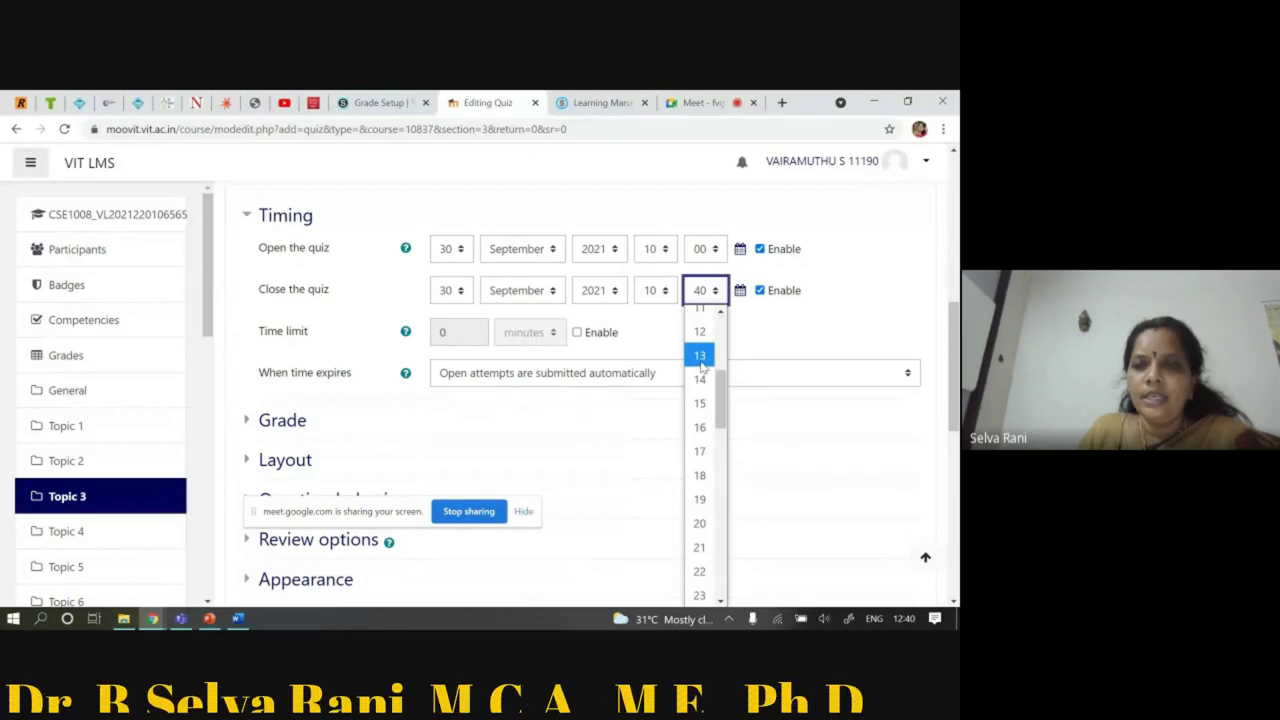
click(700, 403)
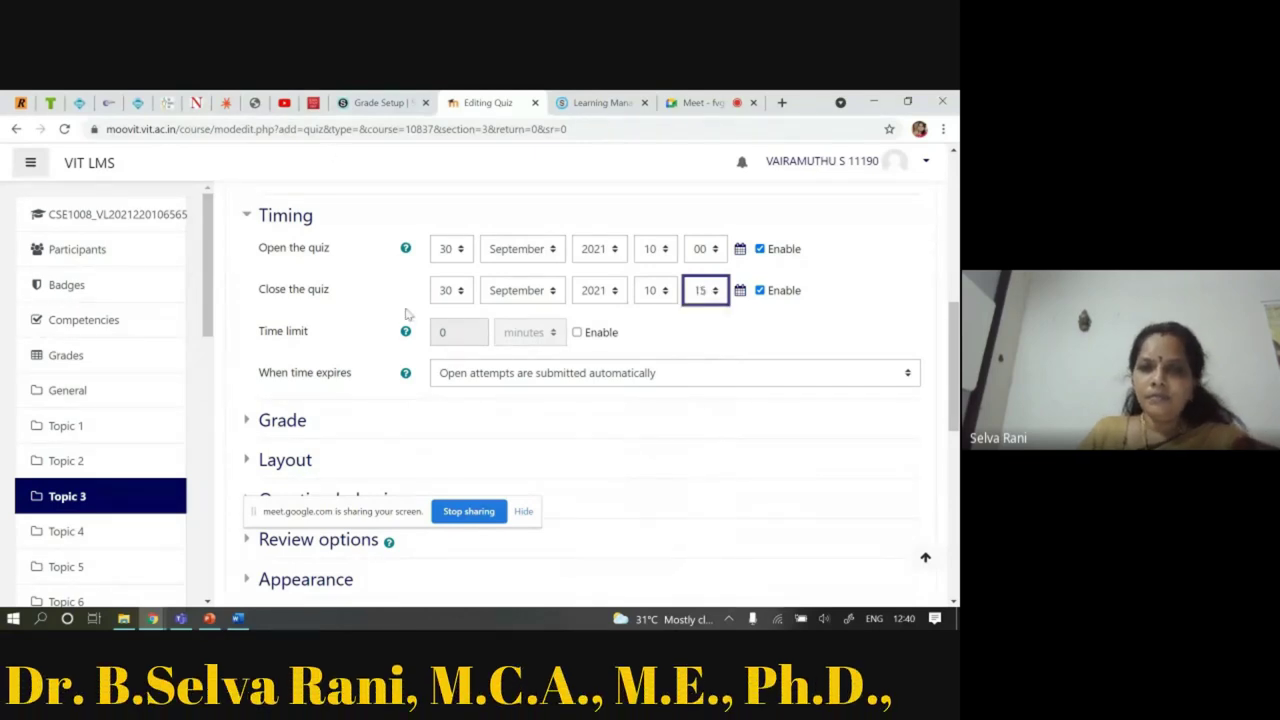
click(467, 333)
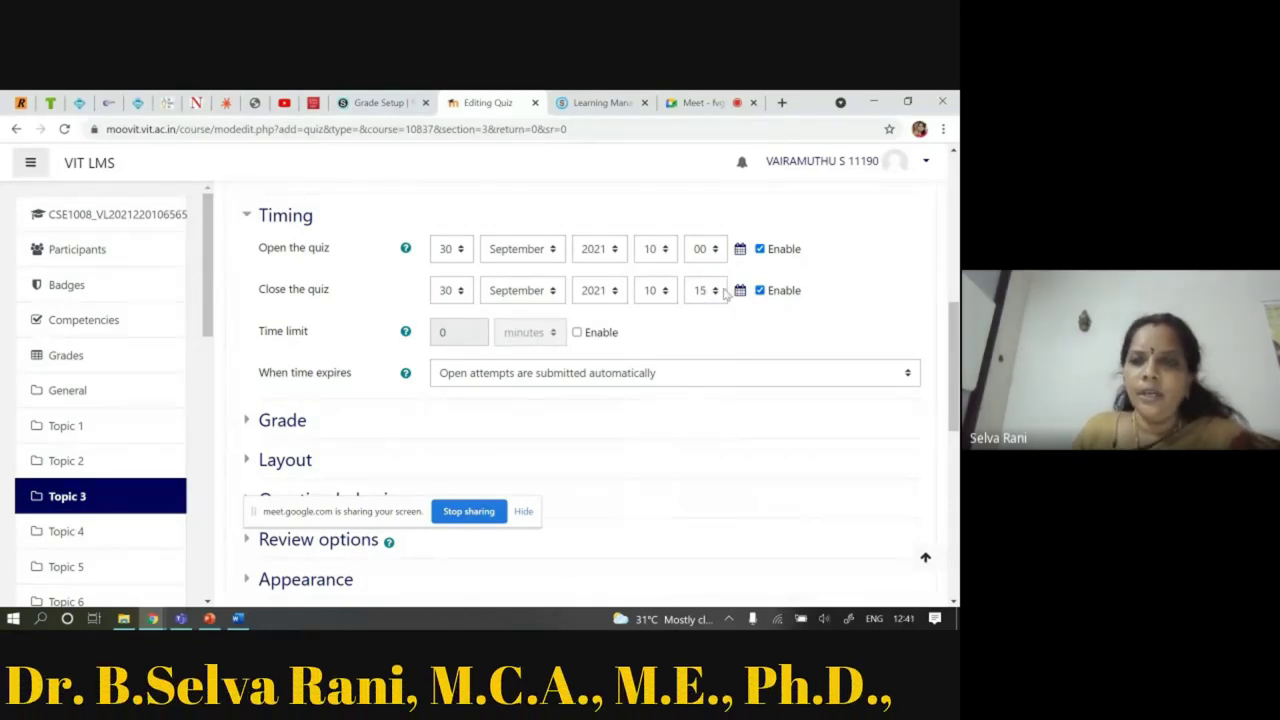
click(577, 335)
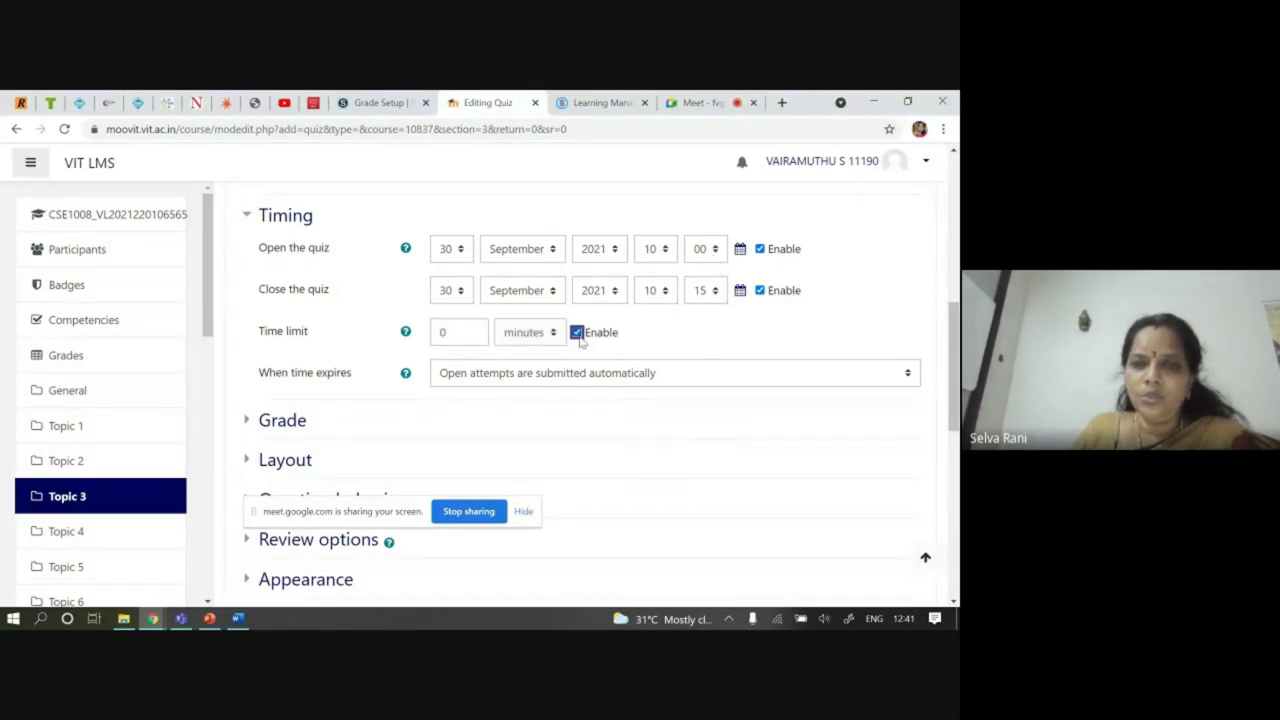
click(442, 335)
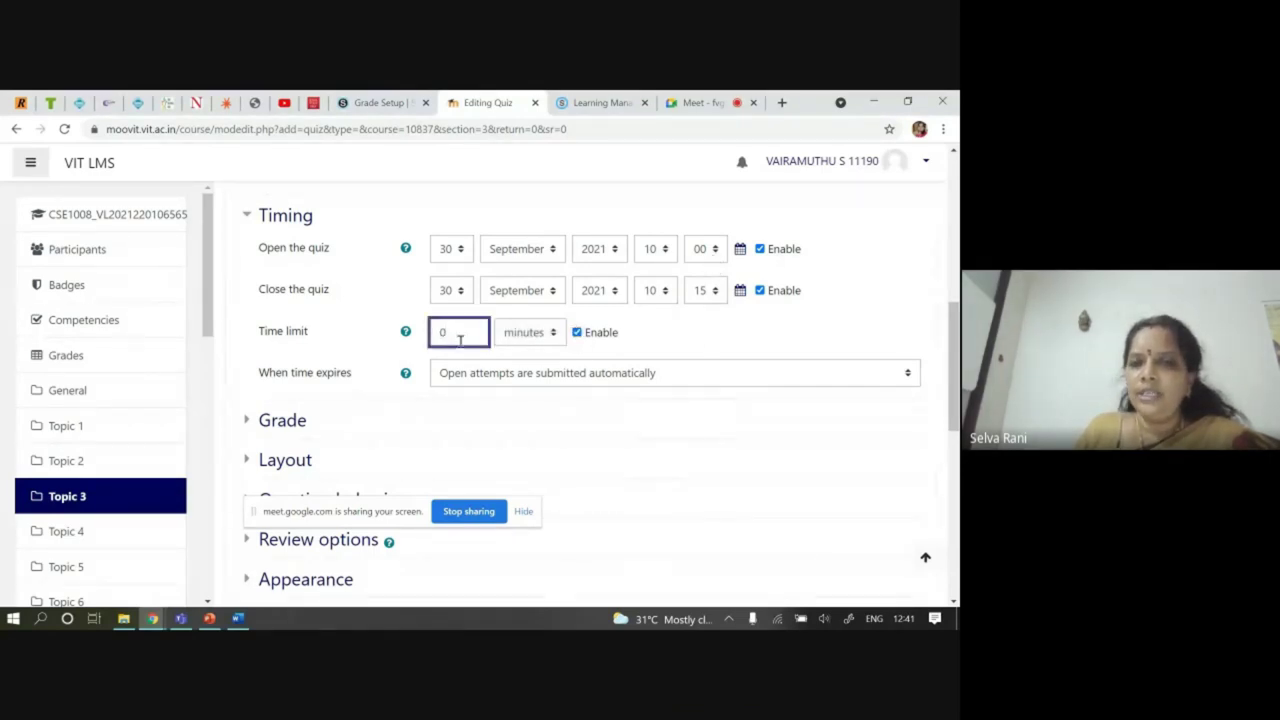
click(577, 332)
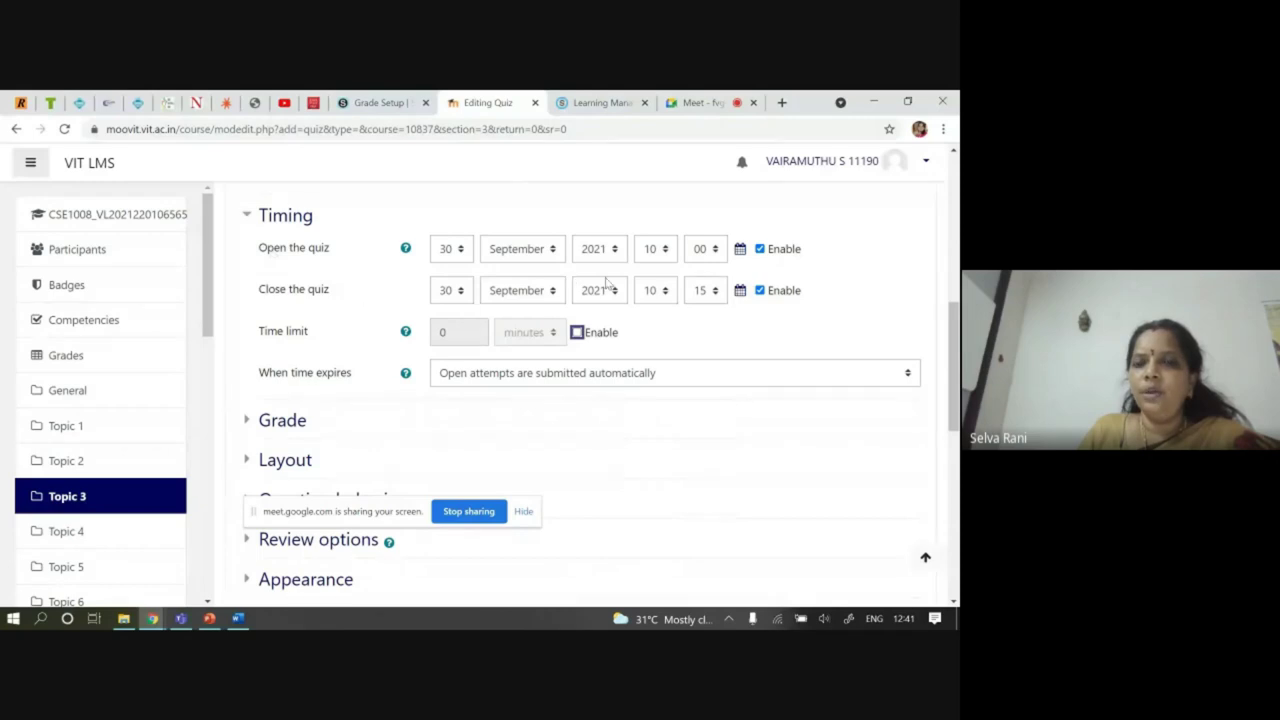
Set the time-expiry behaviour to "Attempts must be submitted before time expires, or they are not counted"
scroll(755, 300, down, 3)
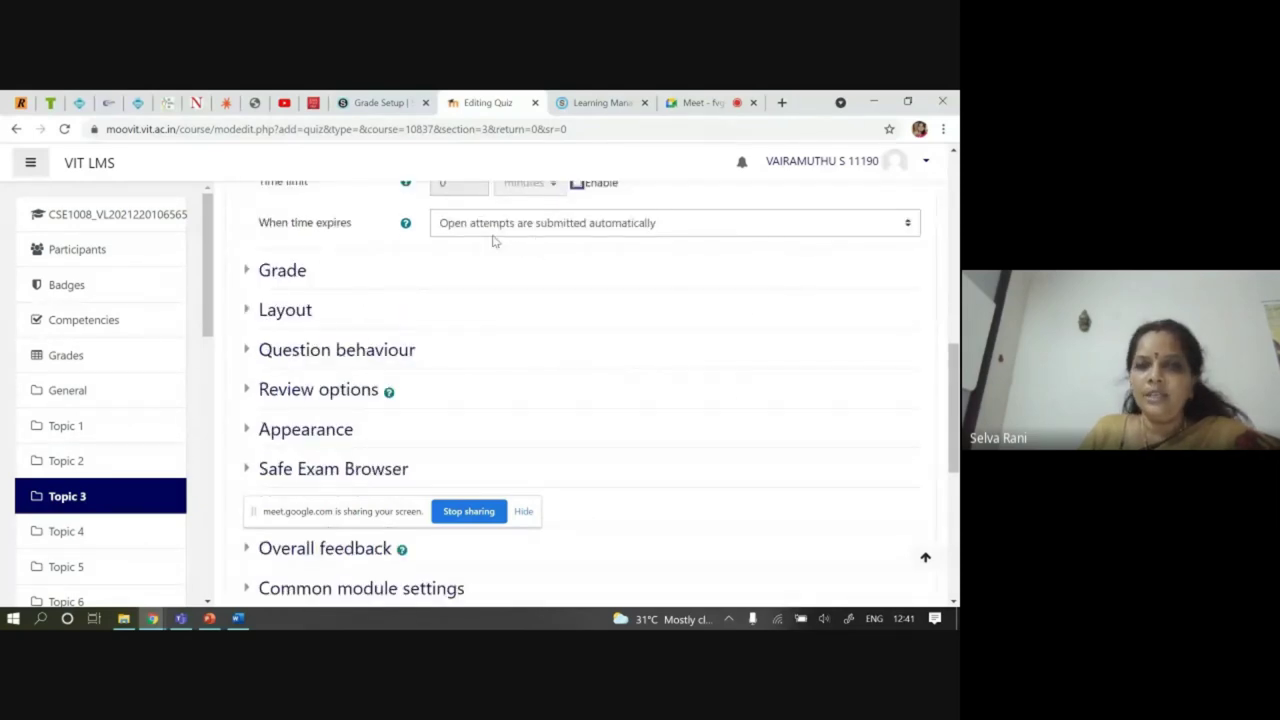
click(545, 228)
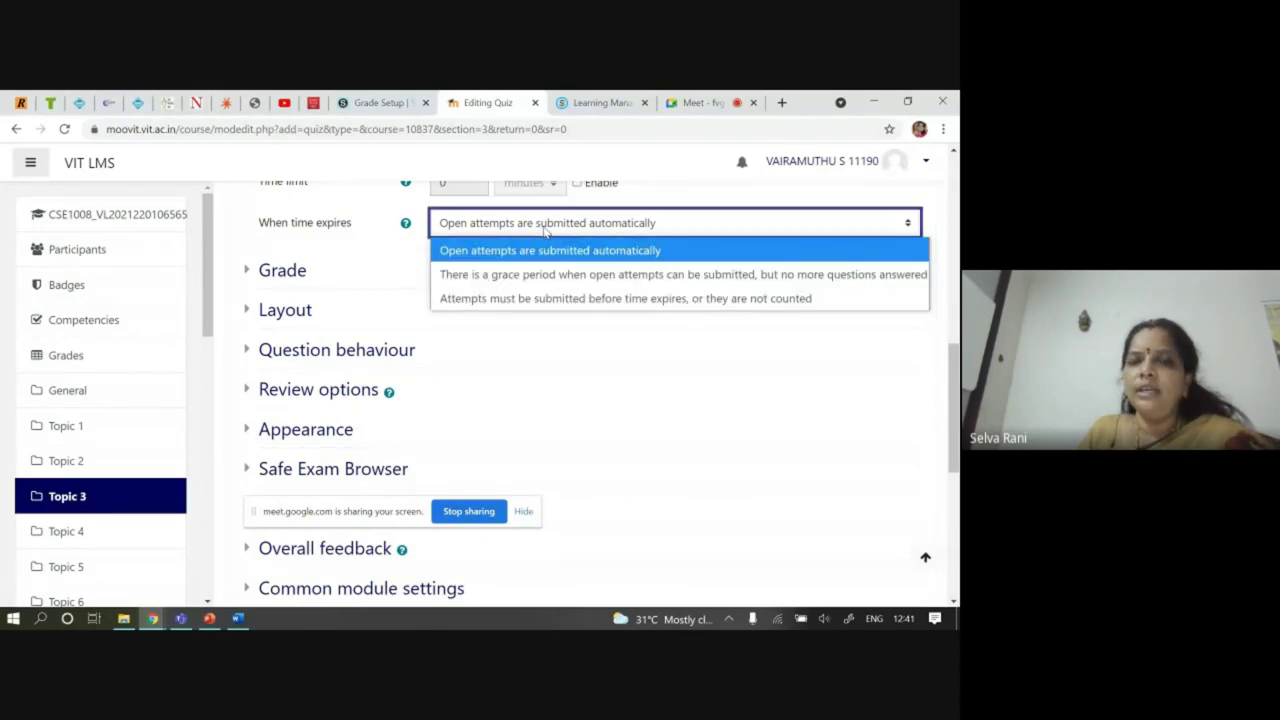
click(558, 300)
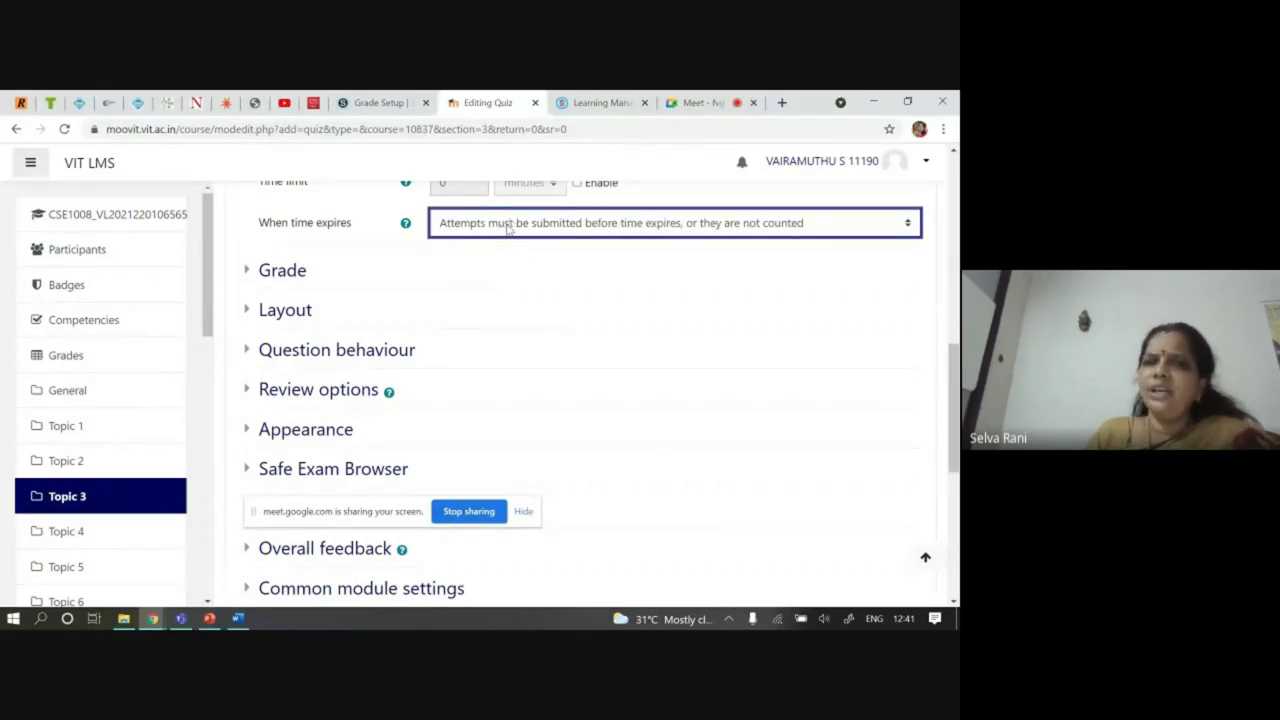
In the grade settings, keep the category Uncategorised, set the grade to pass to 5 and allow 1 attempt
click(297, 277)
click(503, 305)
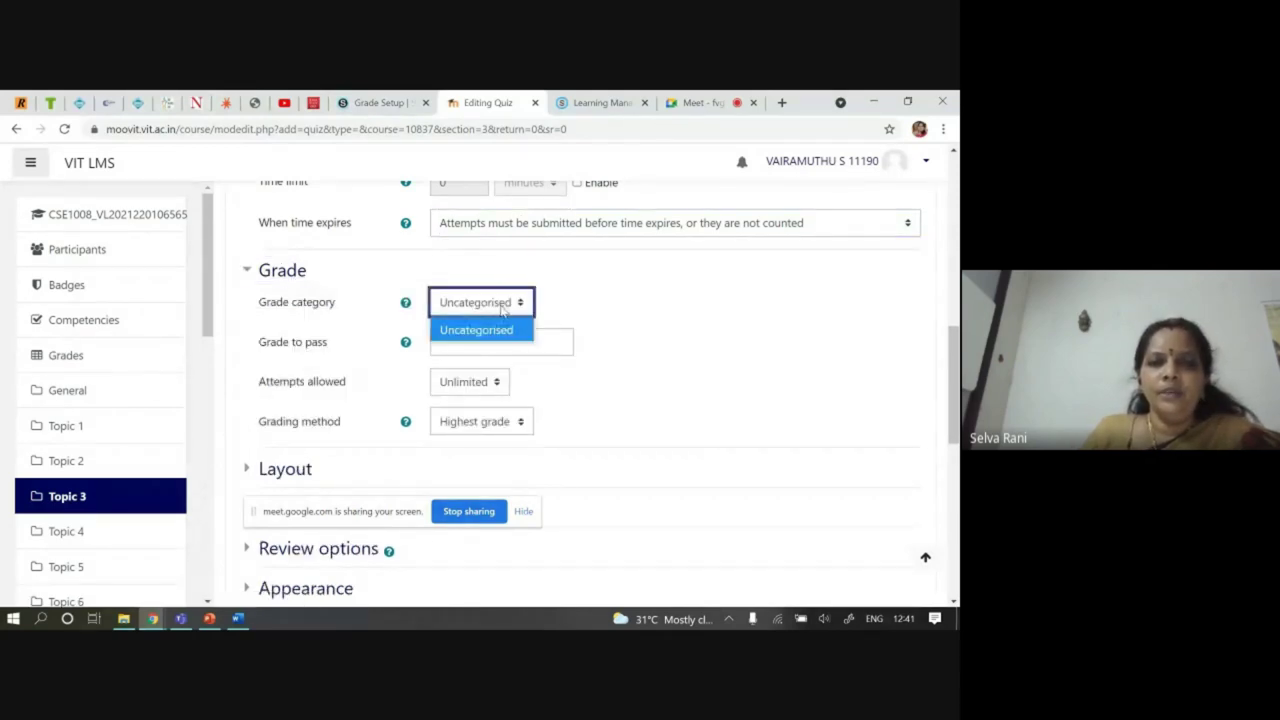
click(497, 329)
click(447, 342)
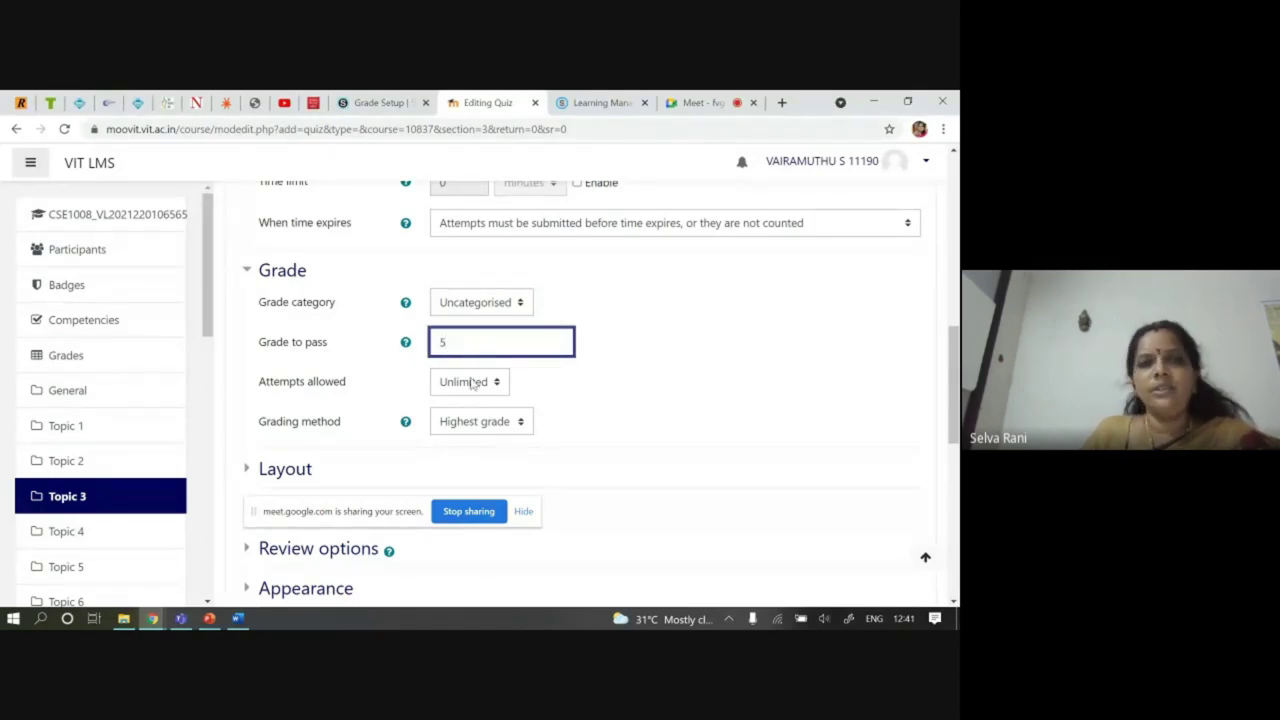
click(471, 382)
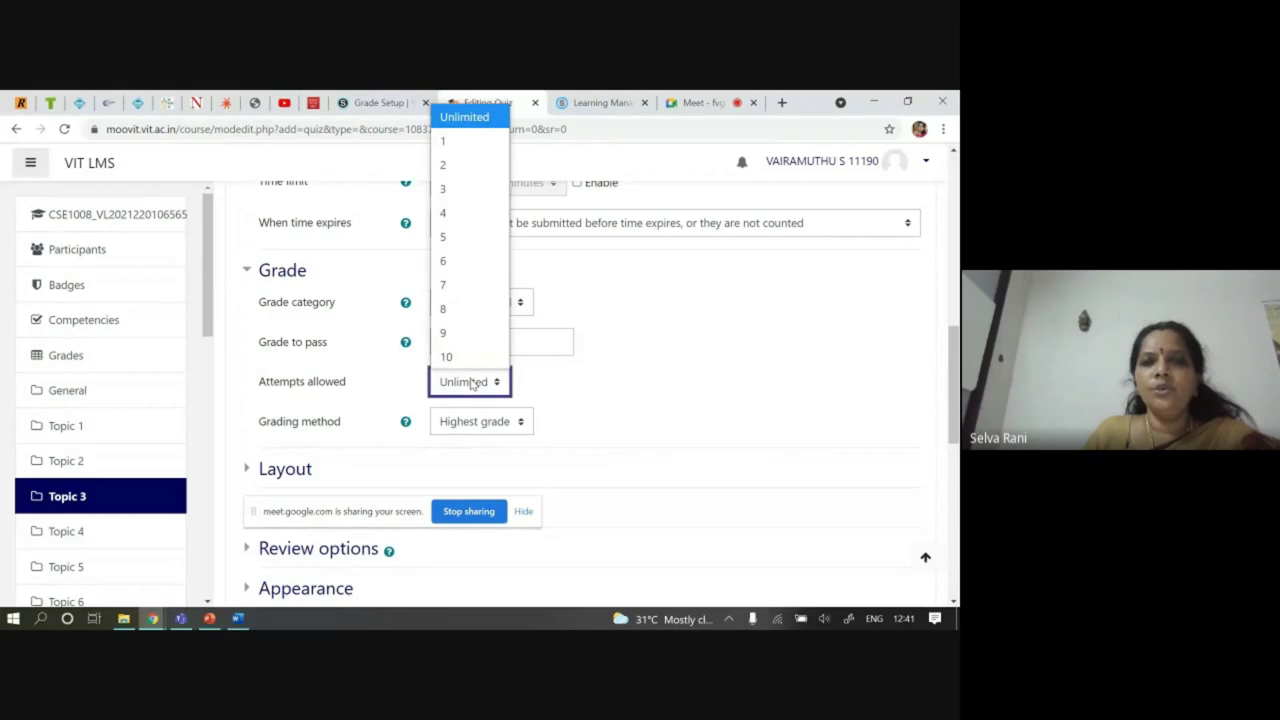
click(455, 146)
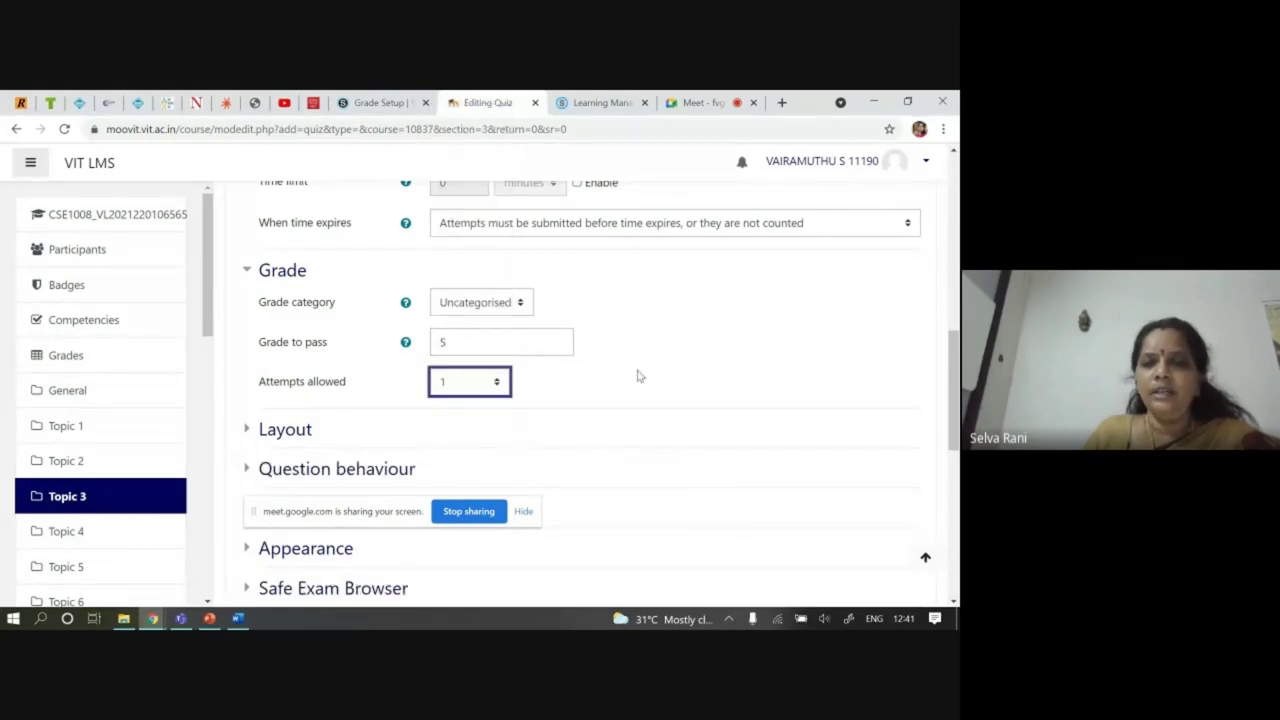
Set the quiz layout's new page option to "Never, all questions on one page"
click(285, 429)
click(513, 462)
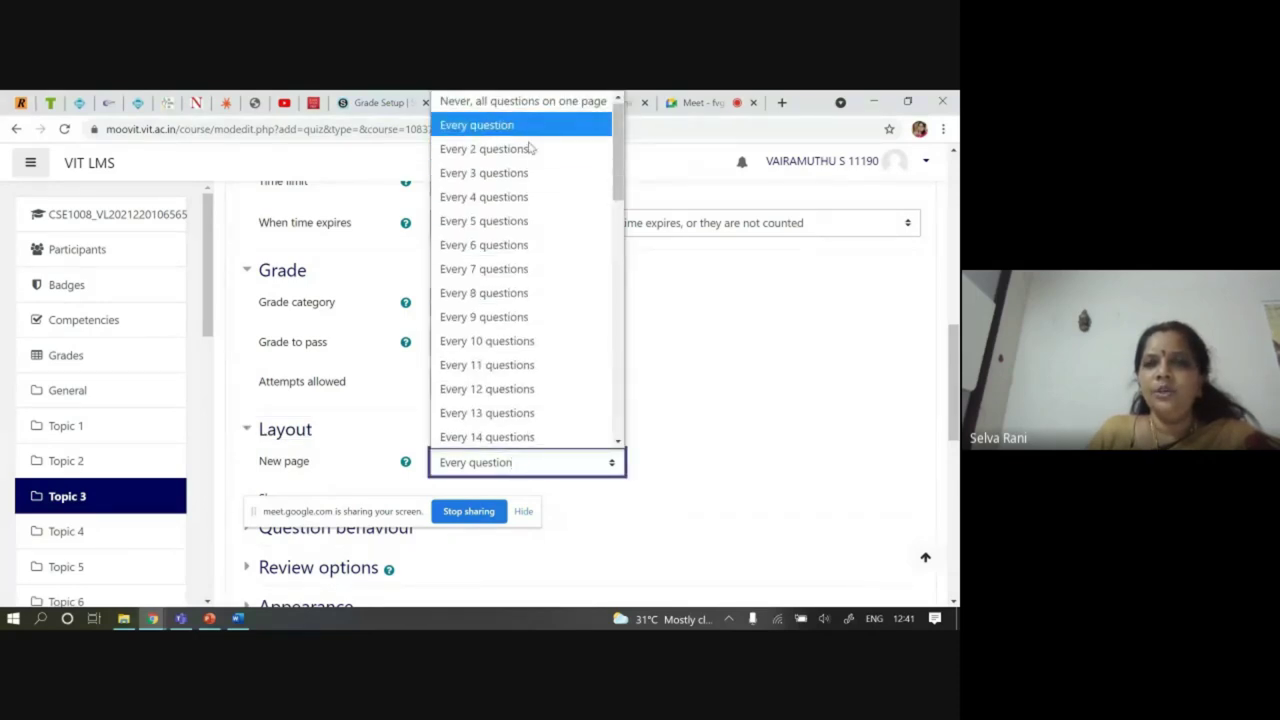
click(521, 104)
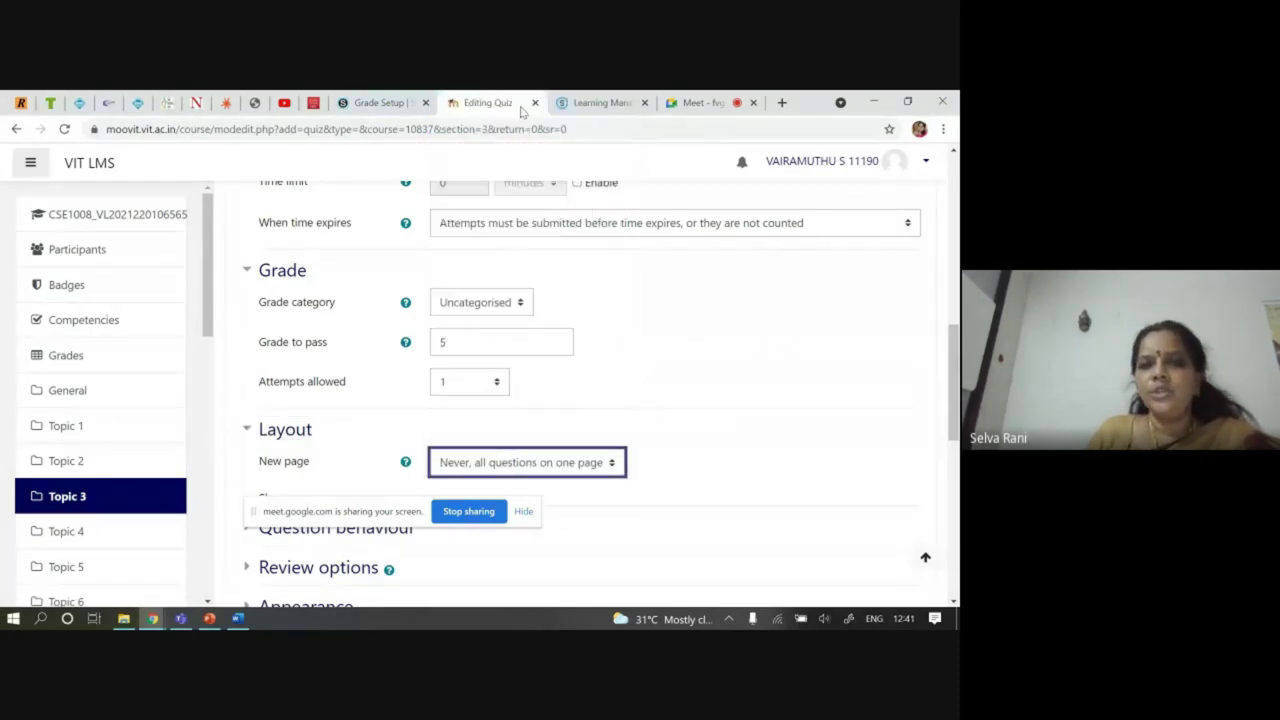
Examine the question behaviour, review options and Safe Exam Browser settings of the quiz without changing them
scroll(658, 395, down, 3)
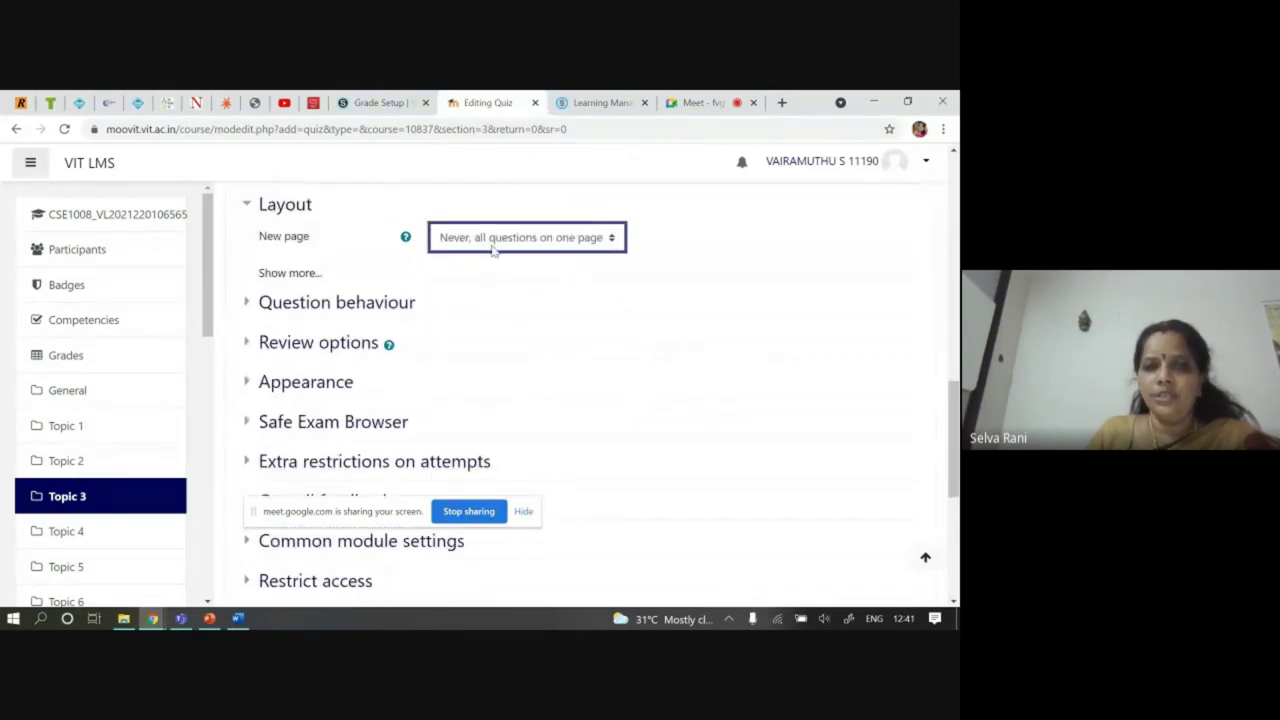
click(317, 310)
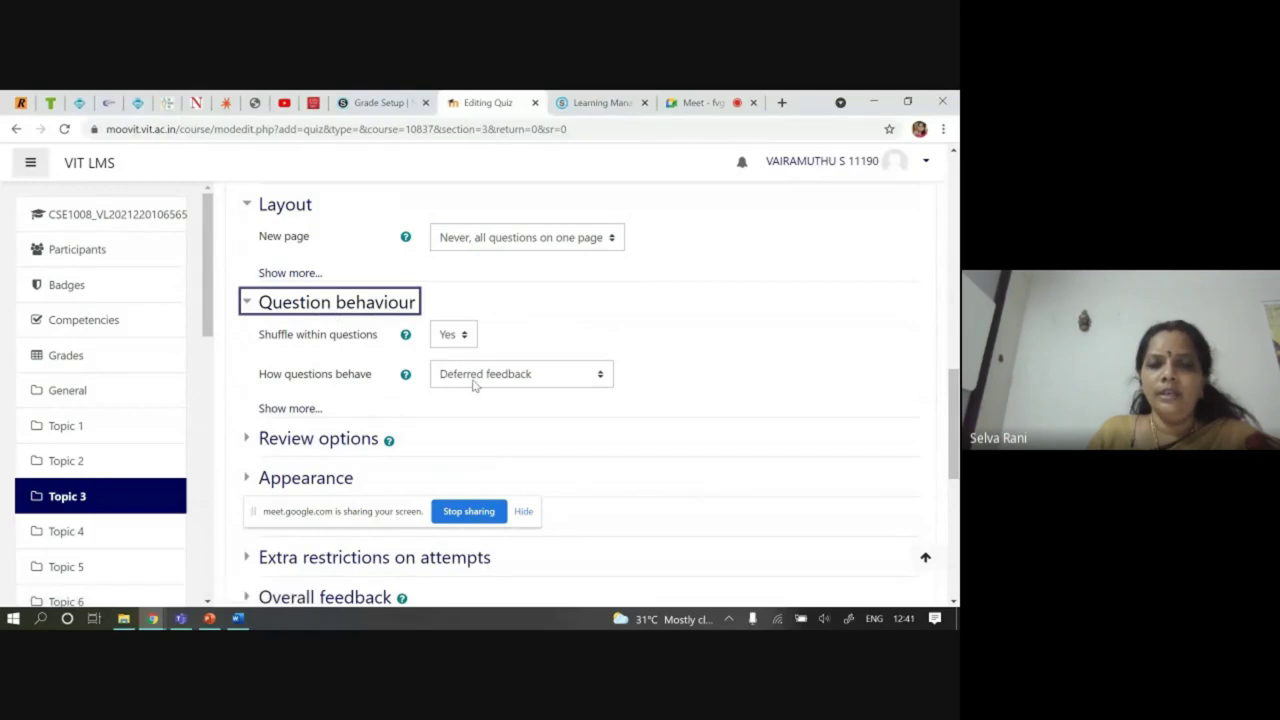
click(313, 440)
scroll(601, 400, down, 4)
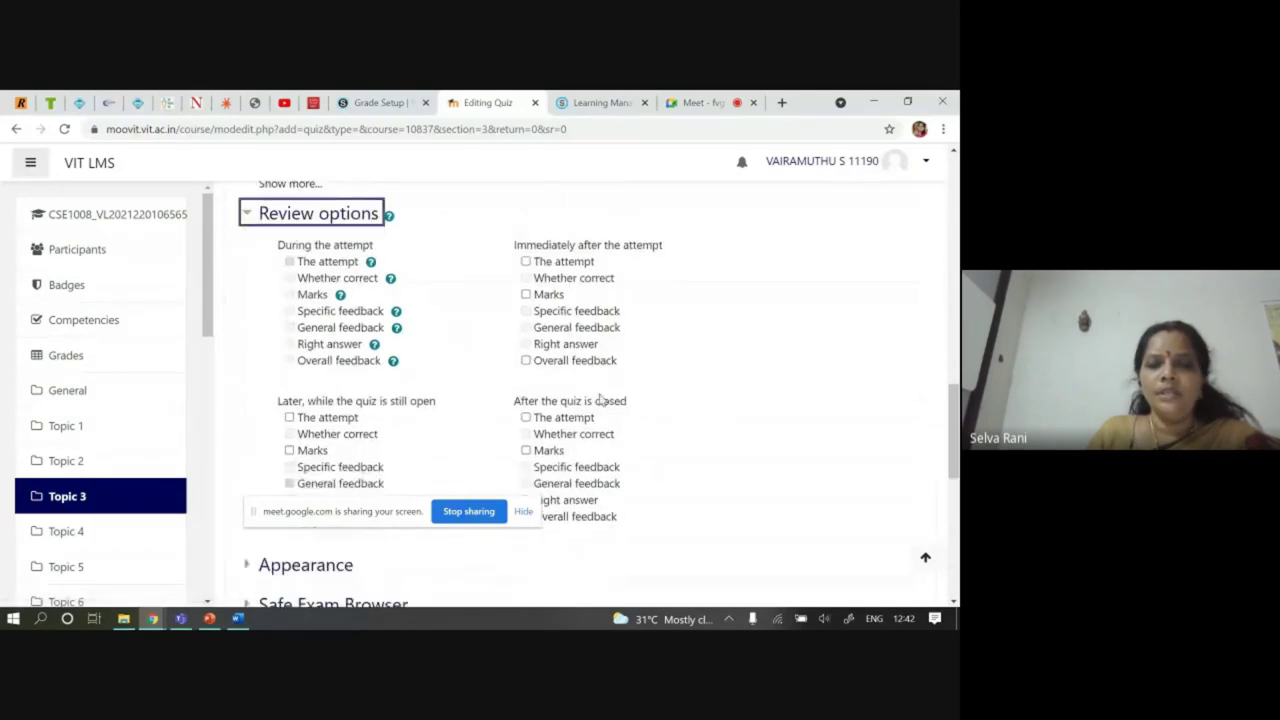
scroll(660, 343, down, 3)
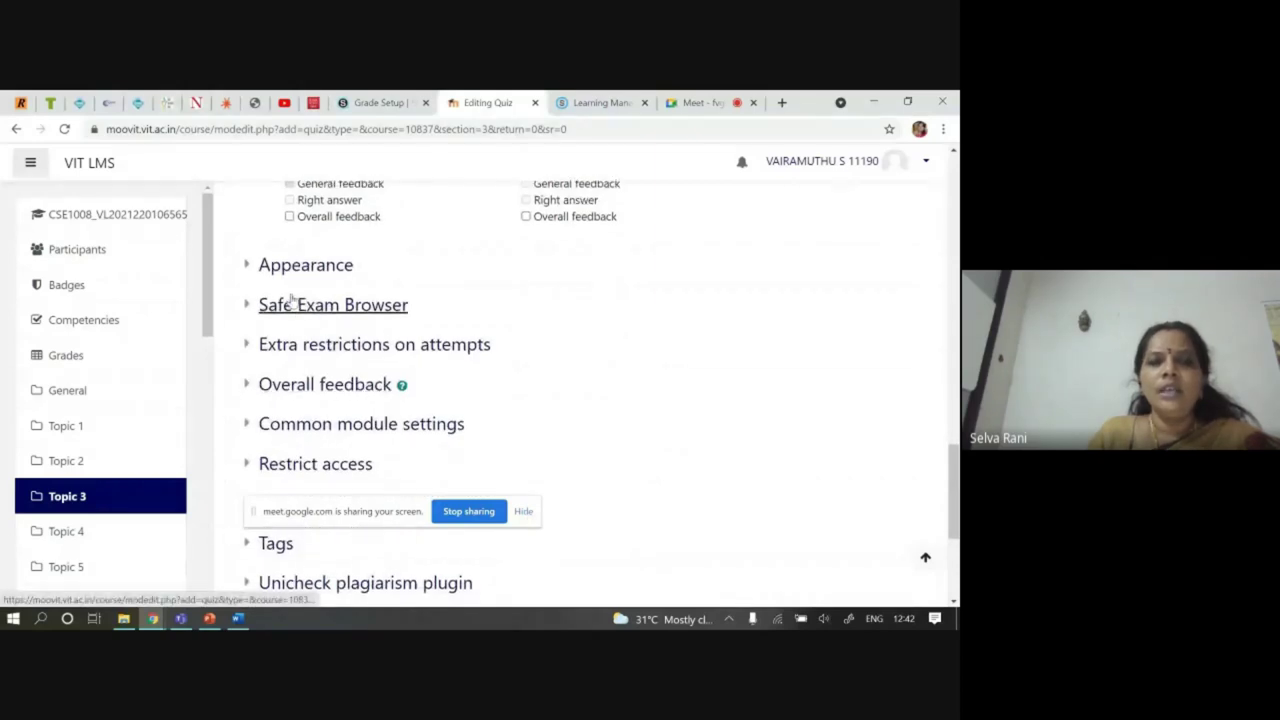
click(300, 307)
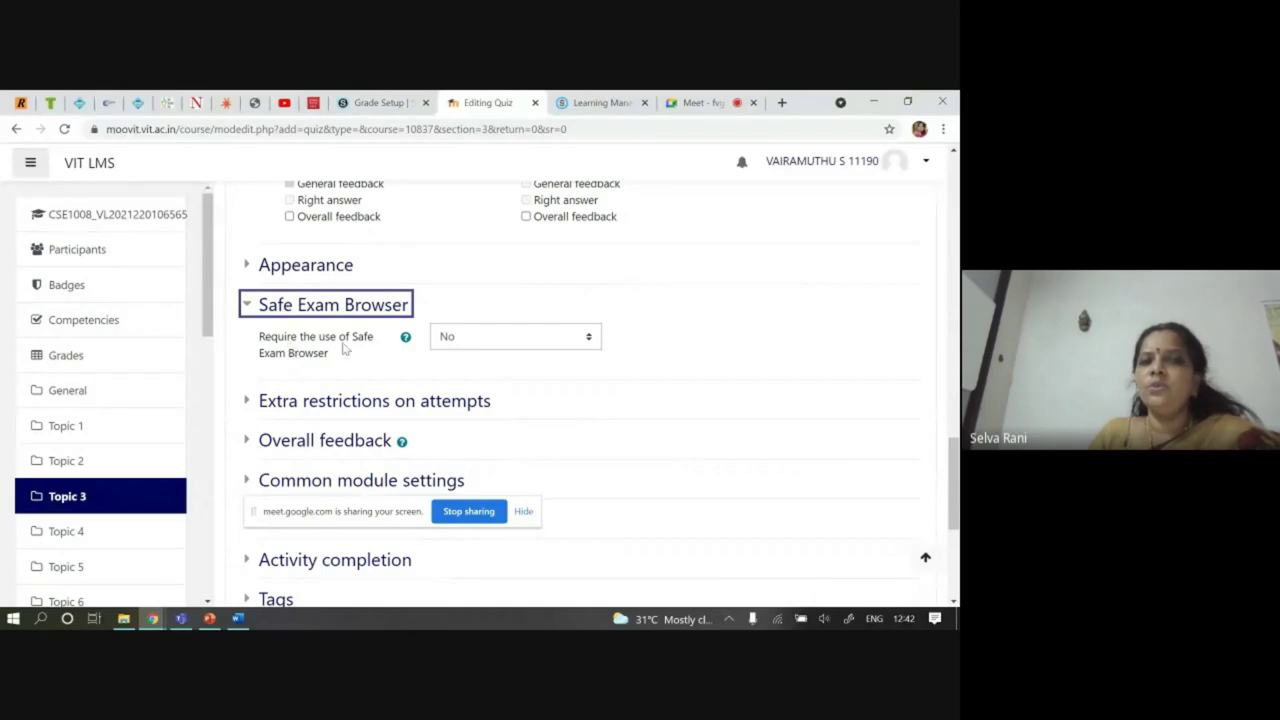
click(483, 337)
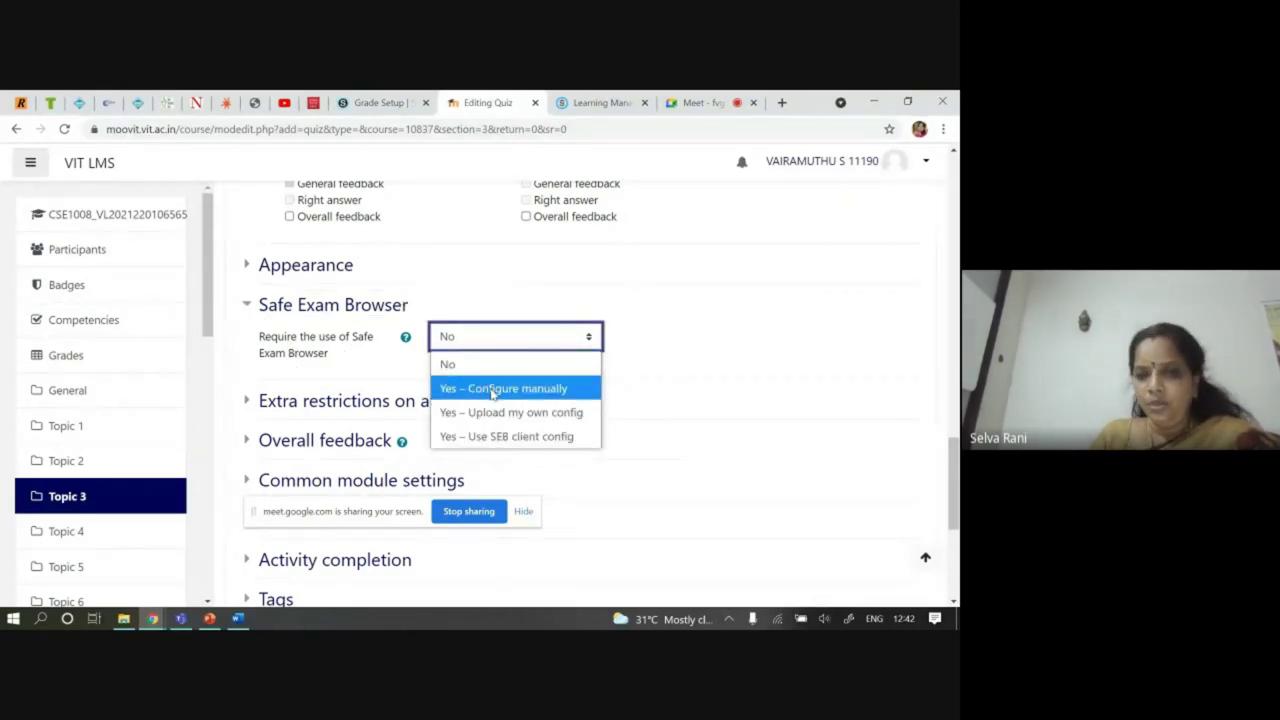
click(634, 344)
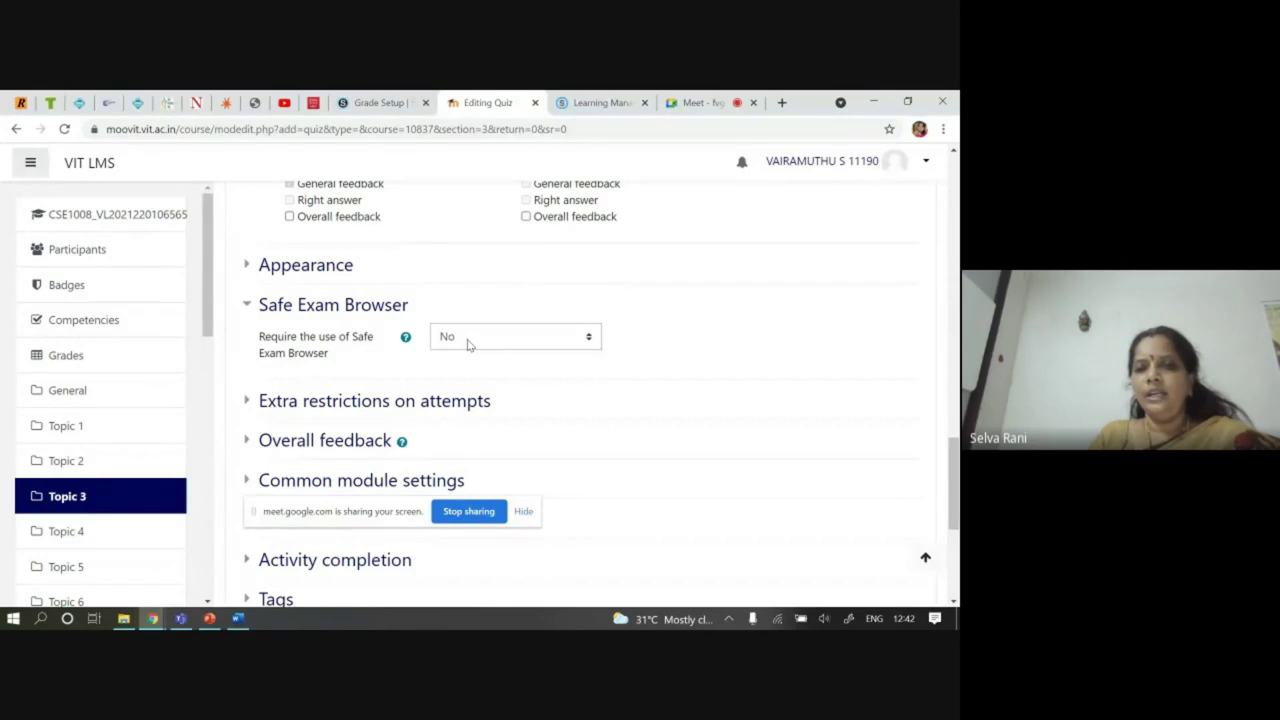
Examine the quiz's extra attempt restrictions, overall feedback, common module and Unicheck plagiarism plugin settings
scroll(617, 363, down, 2)
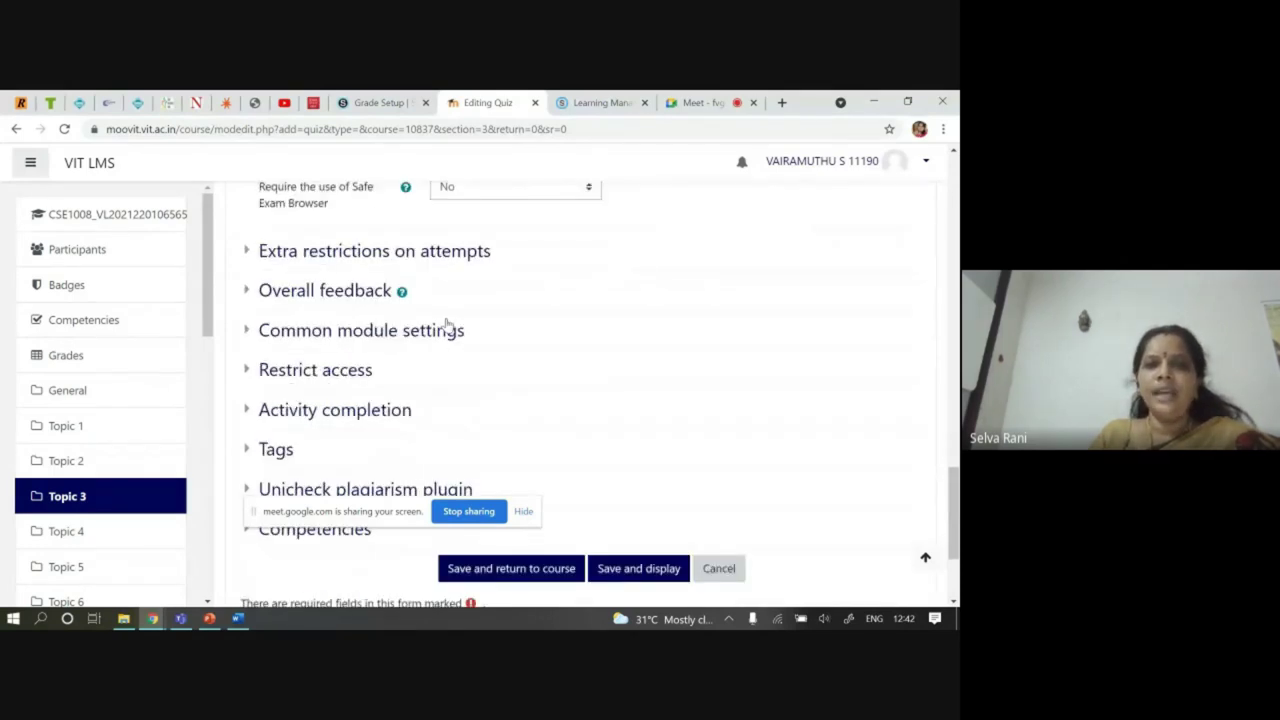
click(362, 256)
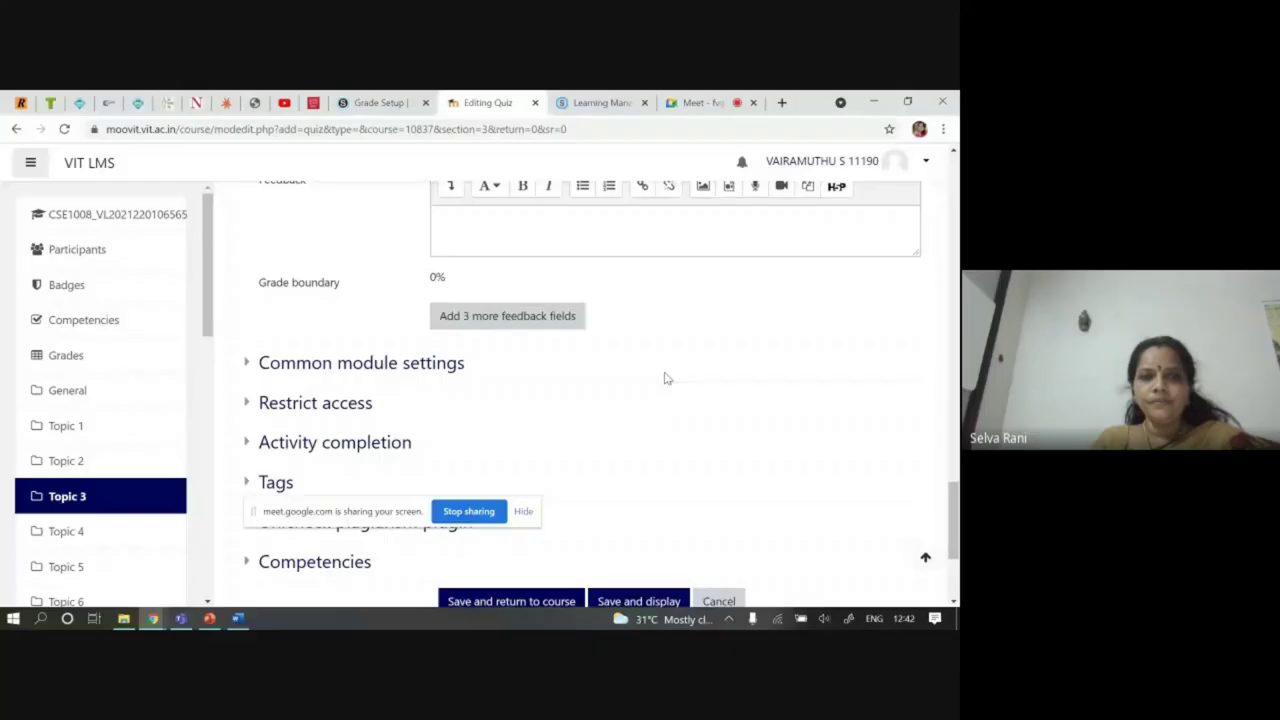
scroll(666, 374, down, 3)
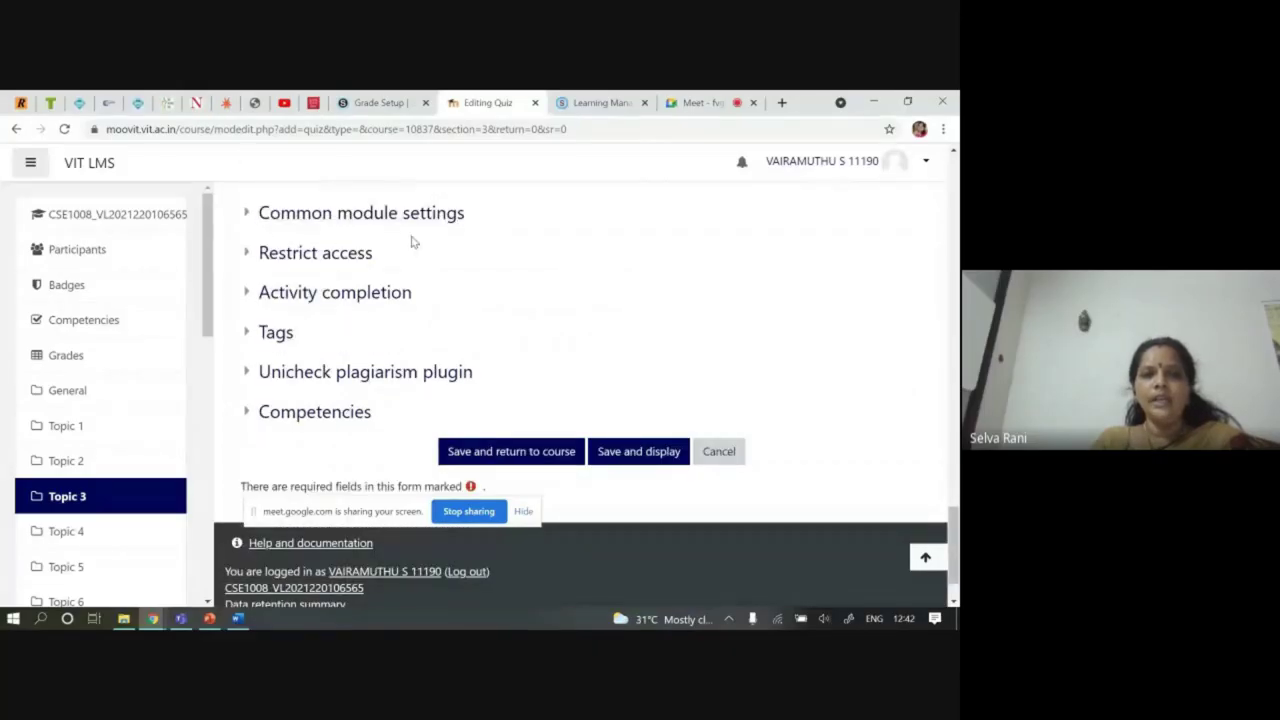
click(335, 215)
scroll(375, 291, down, 3)
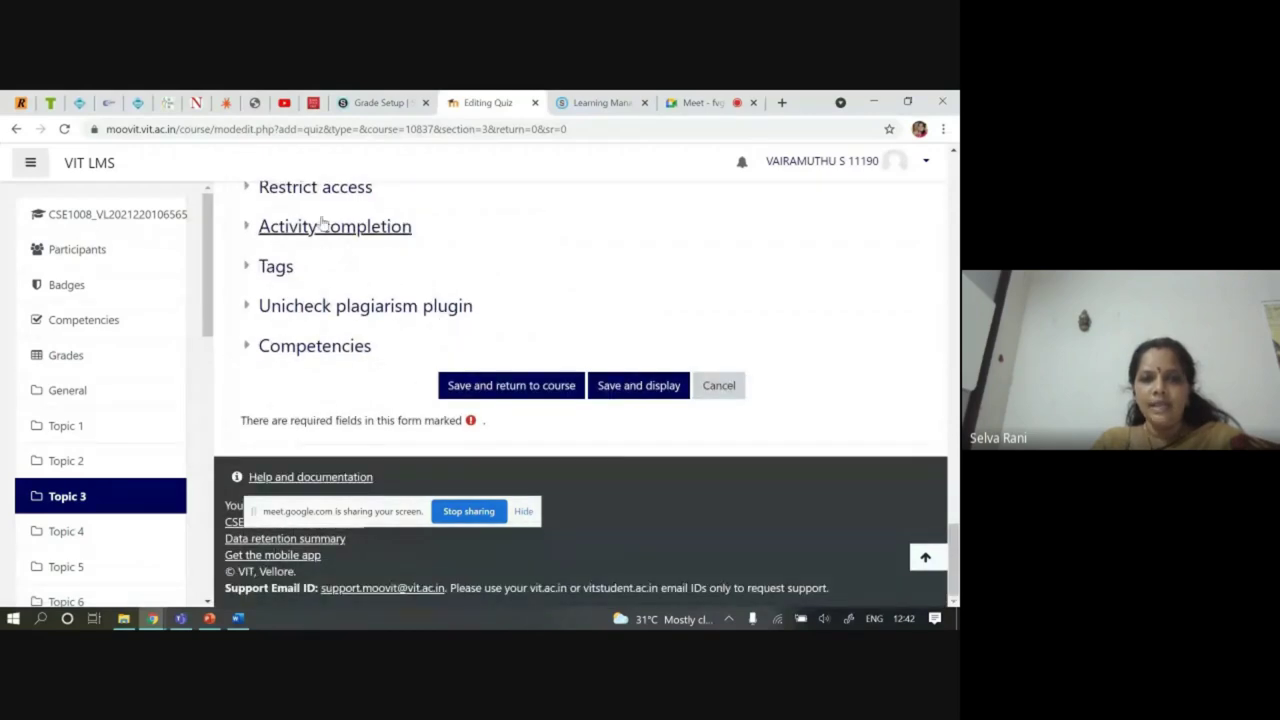
click(340, 308)
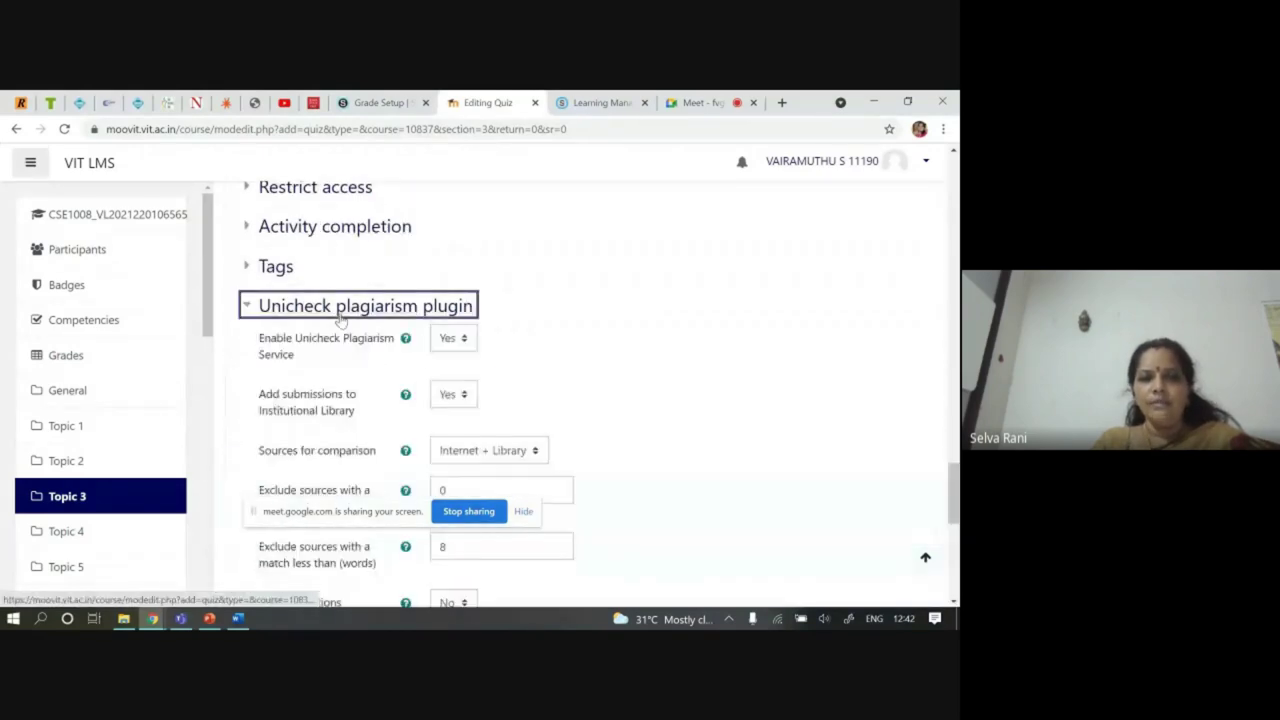
scroll(418, 312, down, 2)
scroll(420, 318, down, 5)
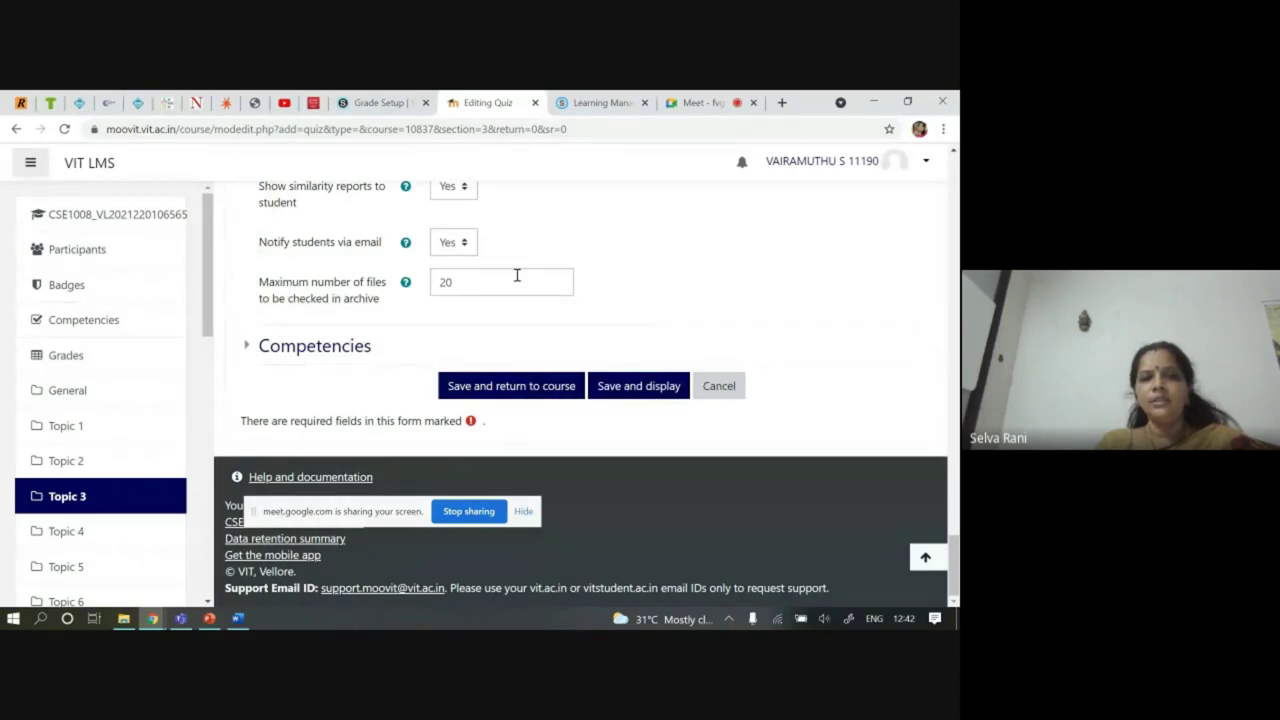
Look back over the quiz form from the plagiarism settings up to the timing and description fields
scroll(520, 277, up, 3)
scroll(594, 337, up, 10)
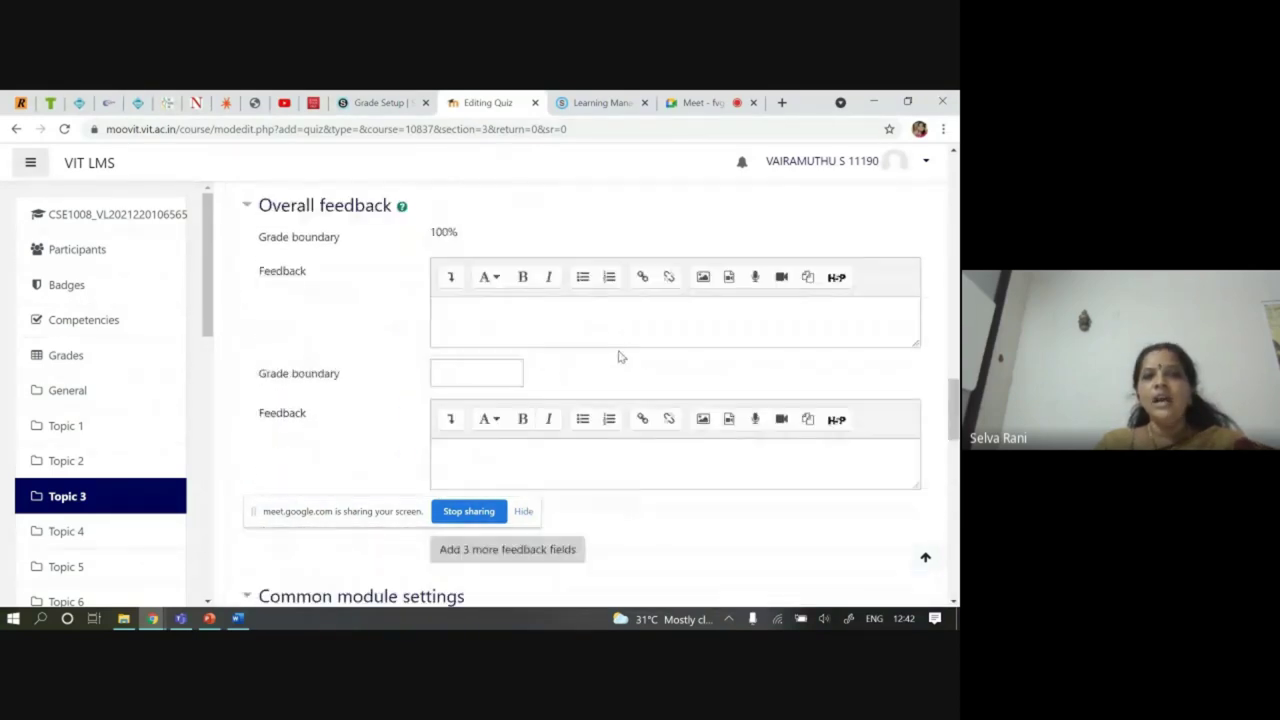
scroll(660, 372, up, 7)
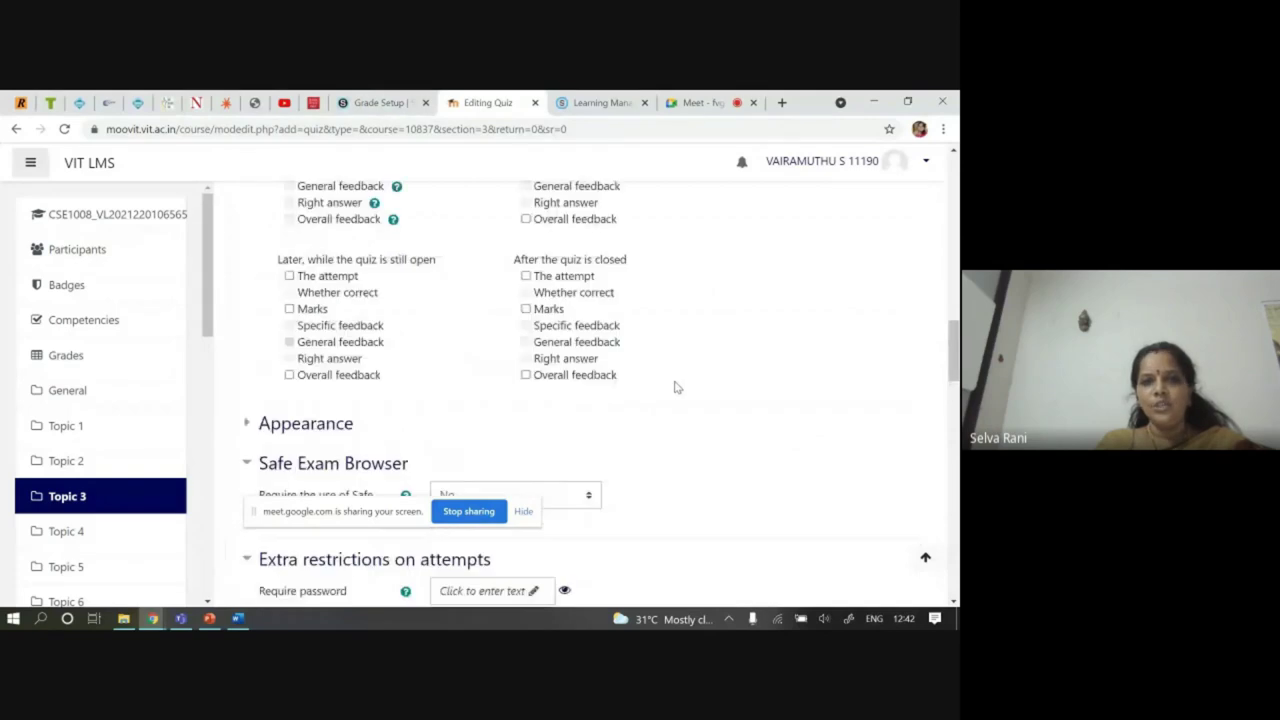
scroll(690, 392, up, 10)
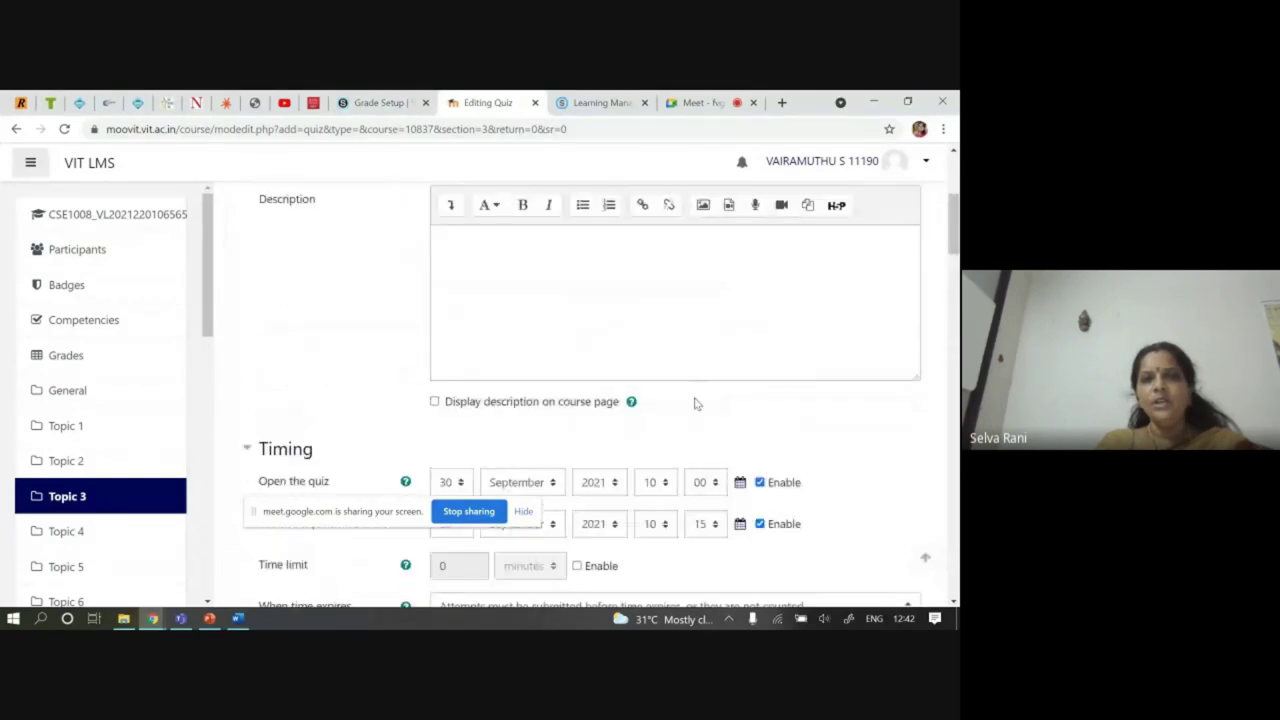
Leave the new quiz form without saving and go to Topic 6 on the course page
scroll(700, 420, up, 3)
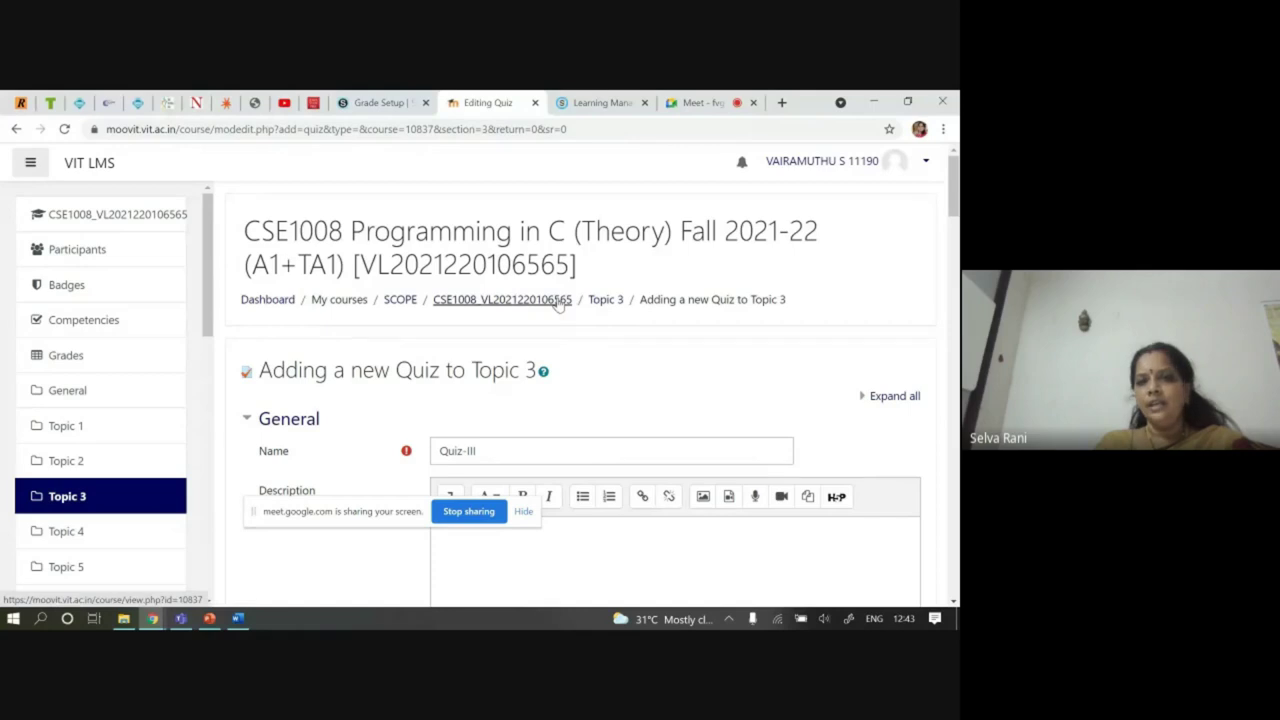
scroll(557, 306, down, 3)
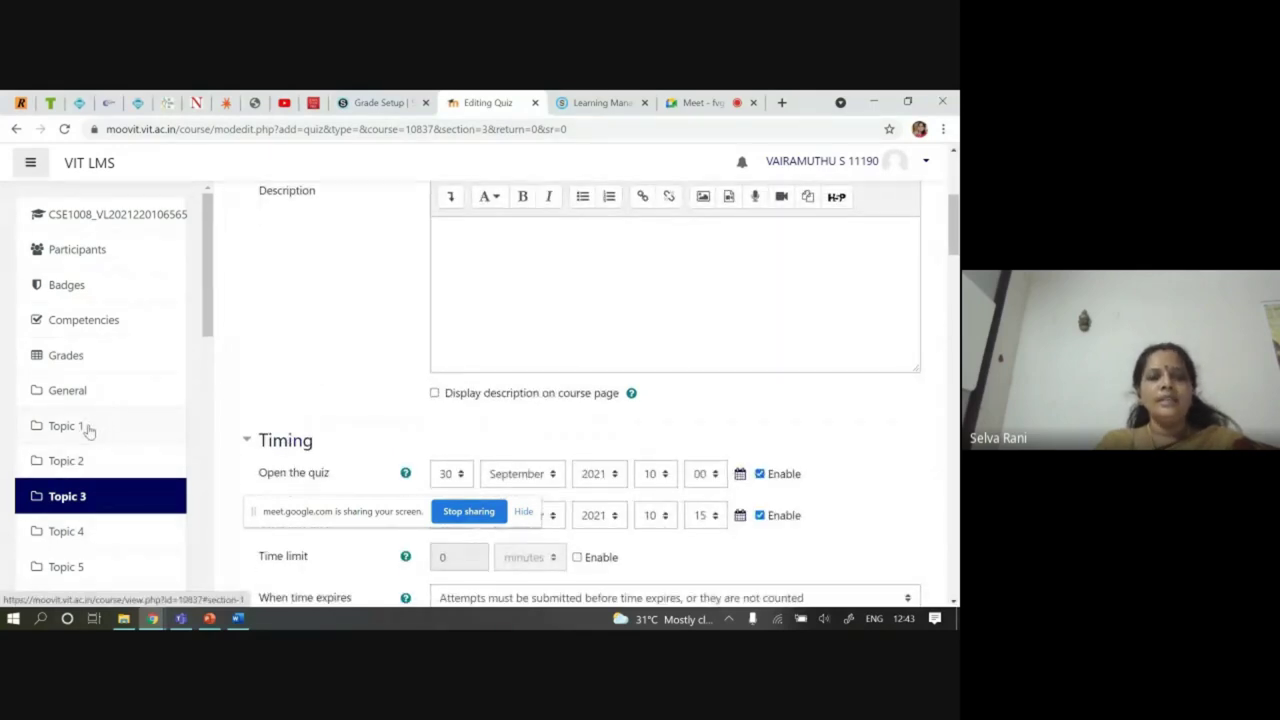
scroll(103, 467, down, 3)
click(80, 376)
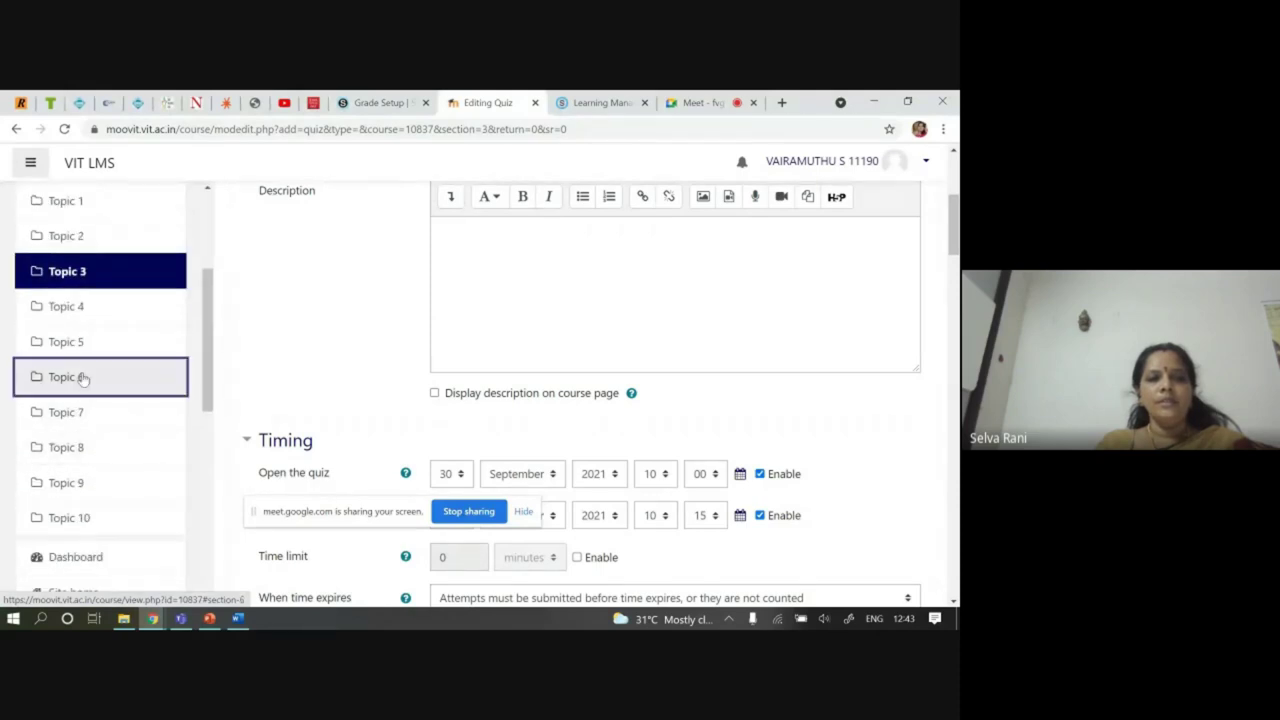
click(556, 218)
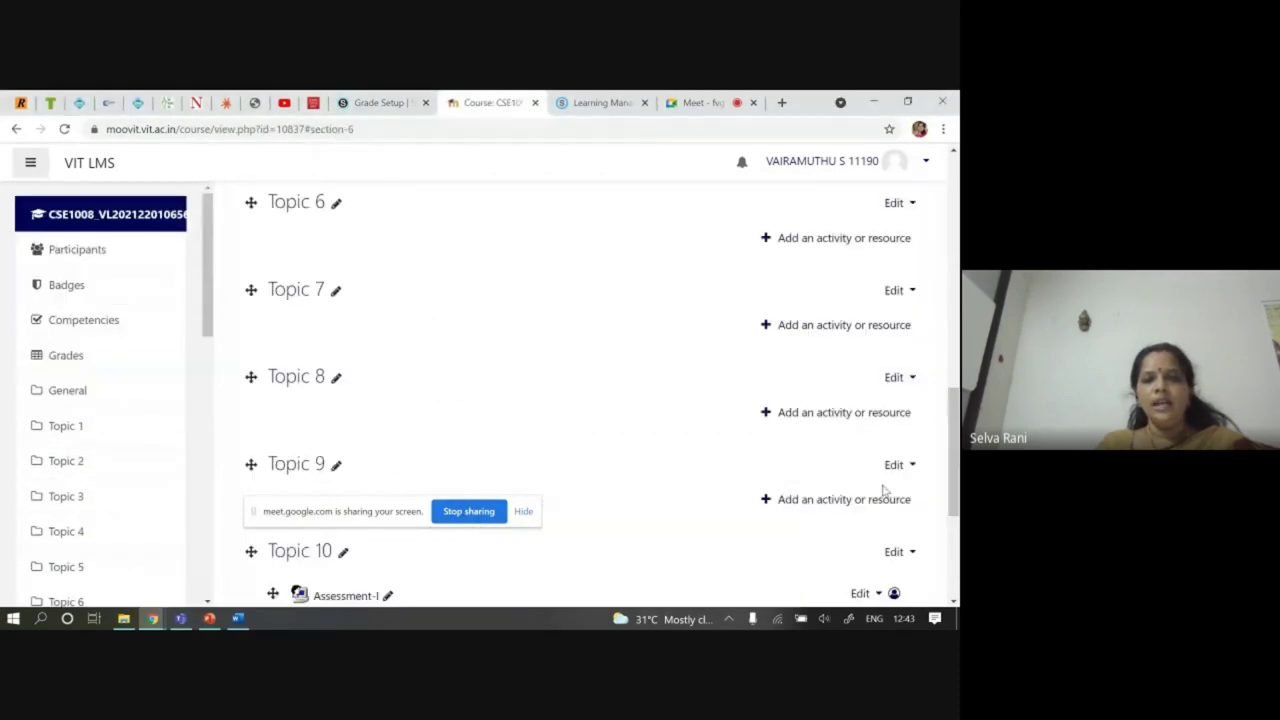
Start adding a Virtual programming lab activity to Topic 9
scroll(520, 396, down, 2)
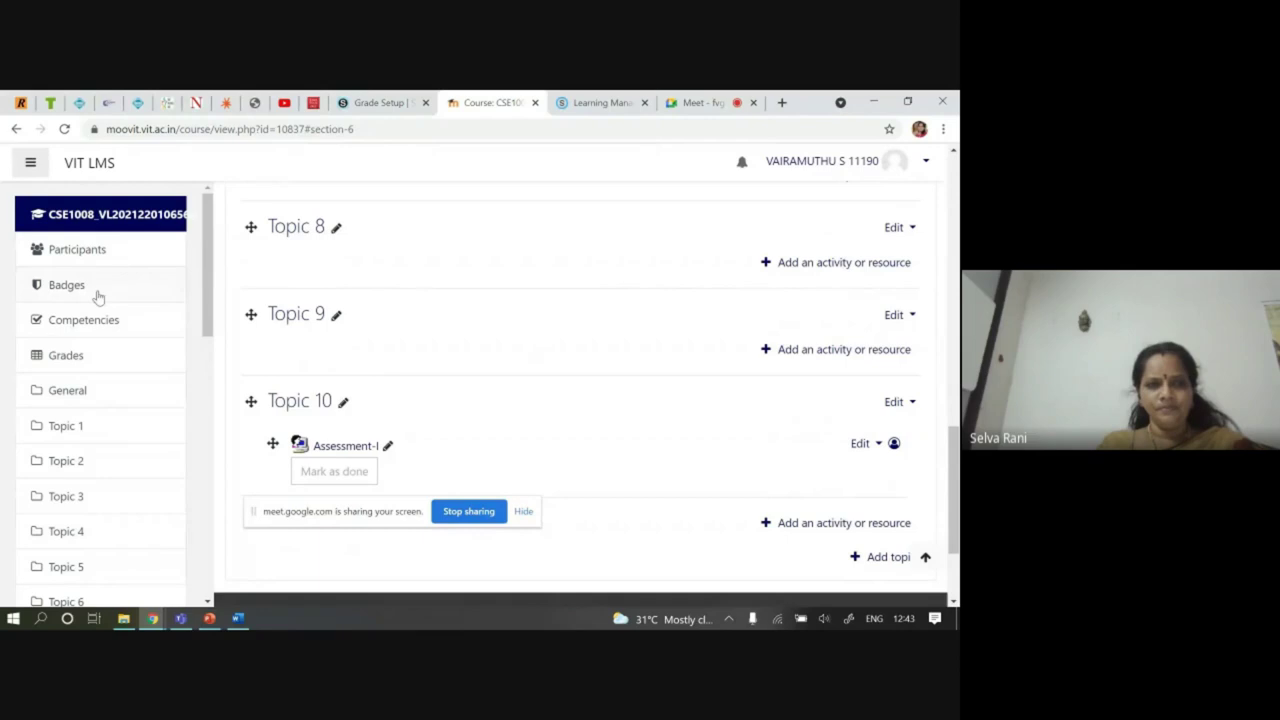
click(298, 315)
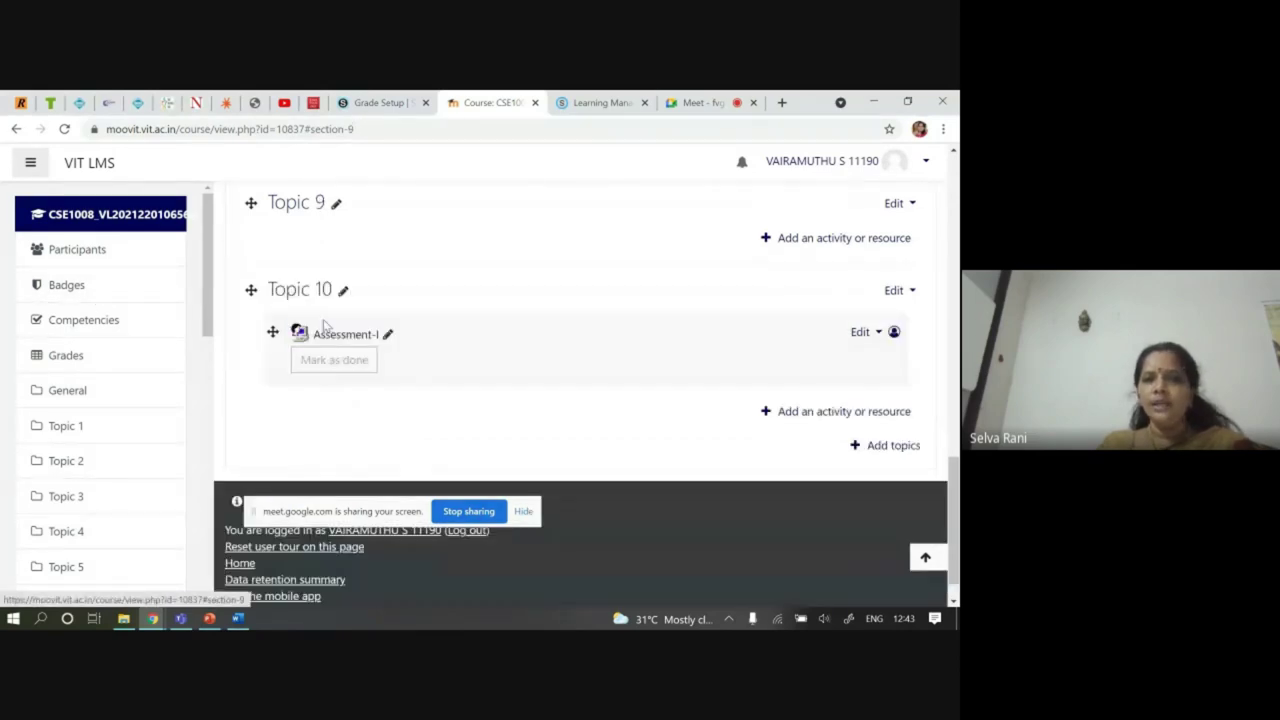
click(884, 241)
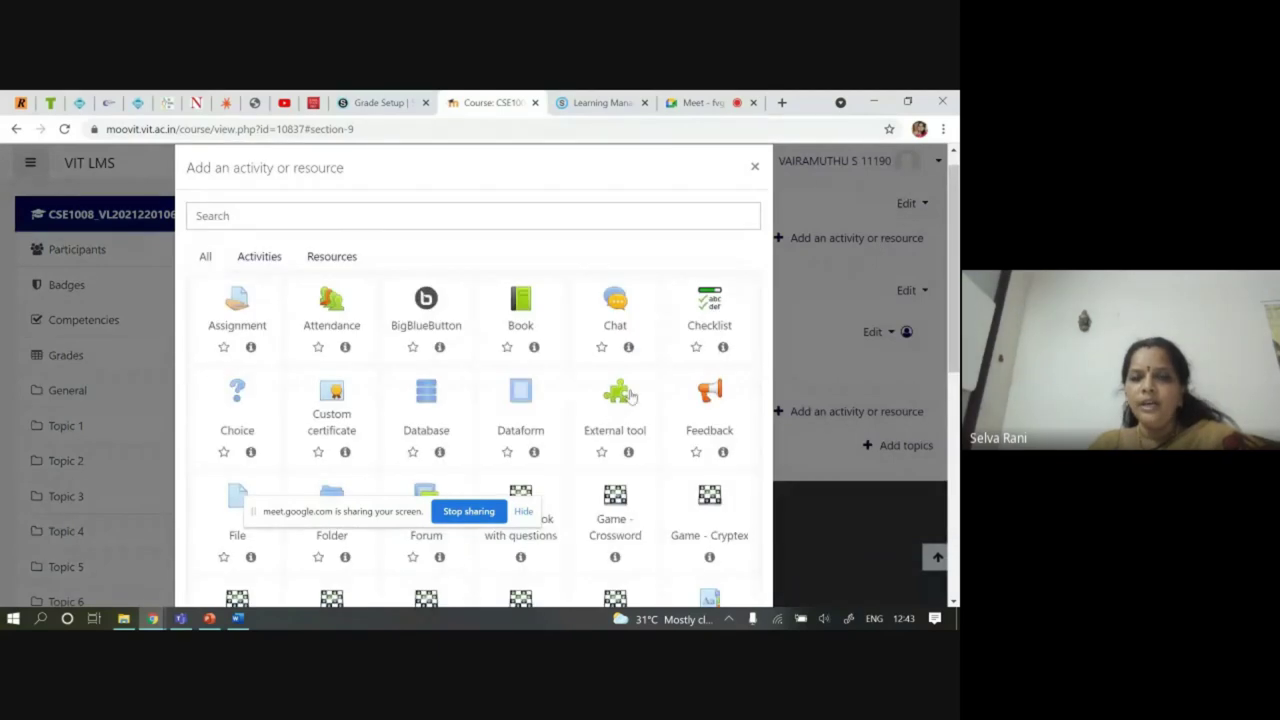
scroll(650, 440, down, 5)
click(721, 437)
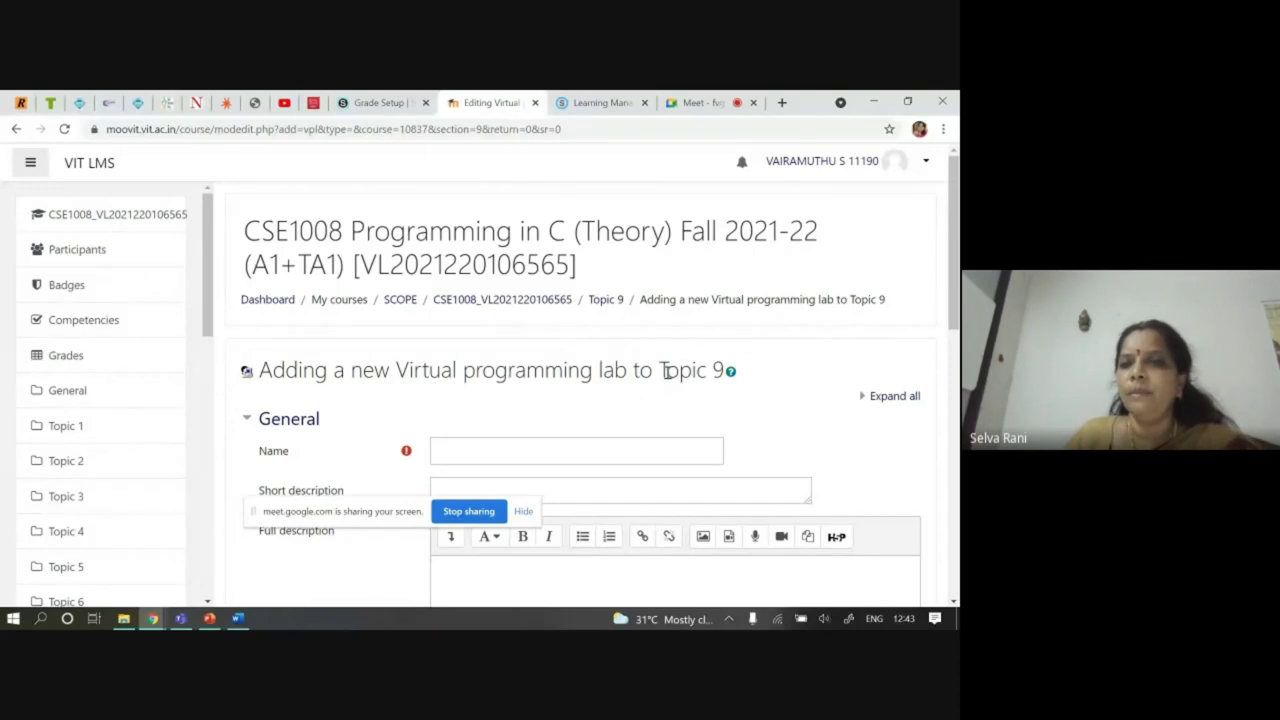
drag(669, 372, 712, 372)
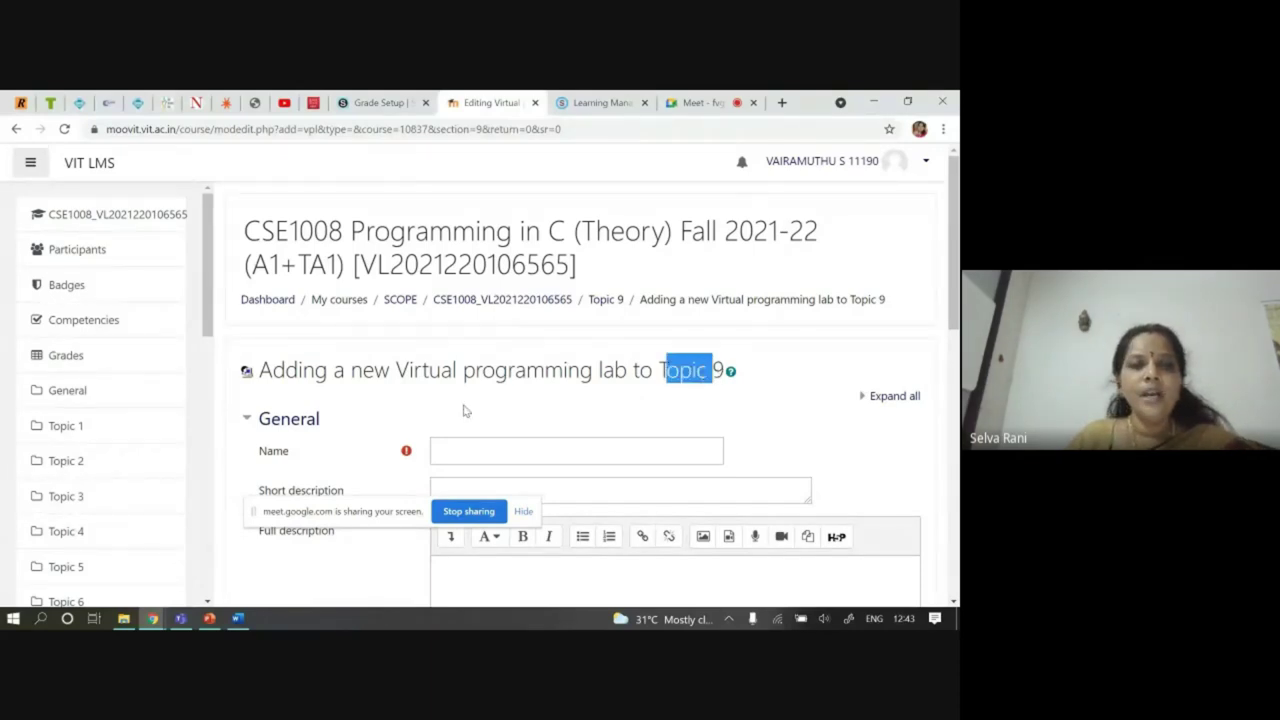
Name the new virtual programming lab "Demo"
scroll(510, 364, down, 1)
scroll(510, 364, down, 1)
click(474, 305)
text(DEmo)
key(BackSpace)
key(BackSpace)
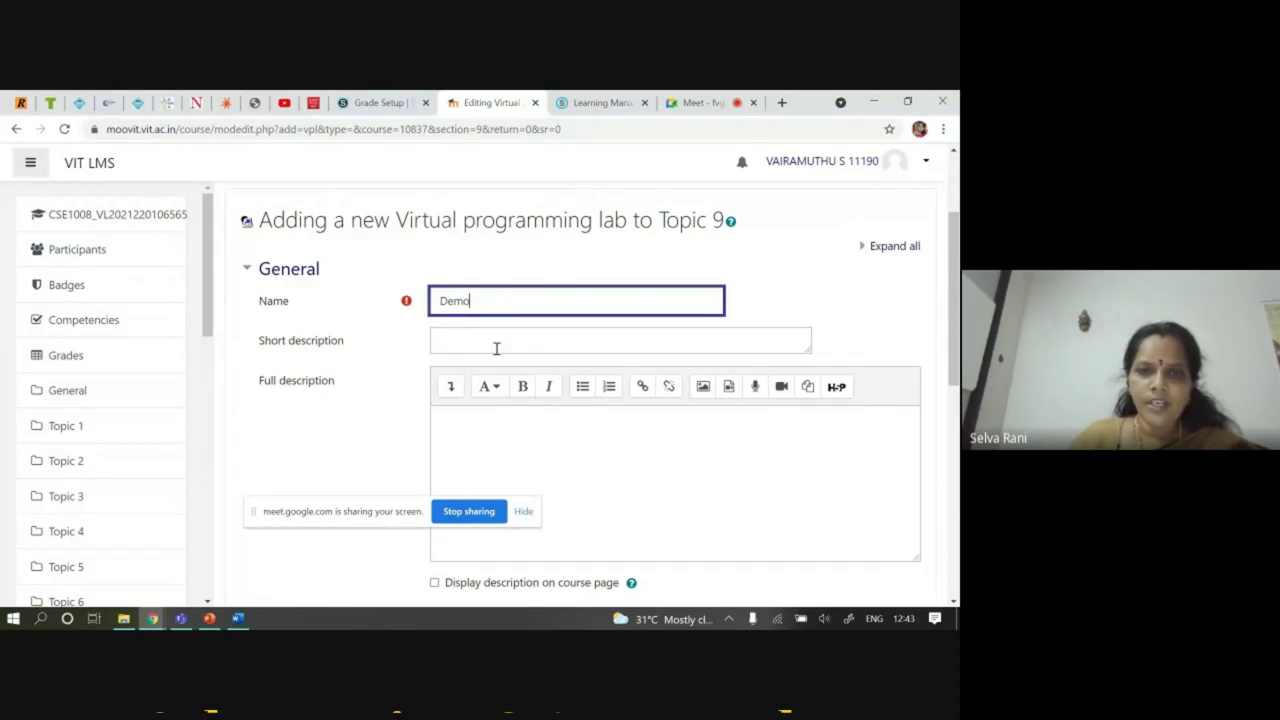
Enter "For Moodle Utilization In an Effective manner" as the lab's full description and begin the short description with "Pyth"
click(502, 340)
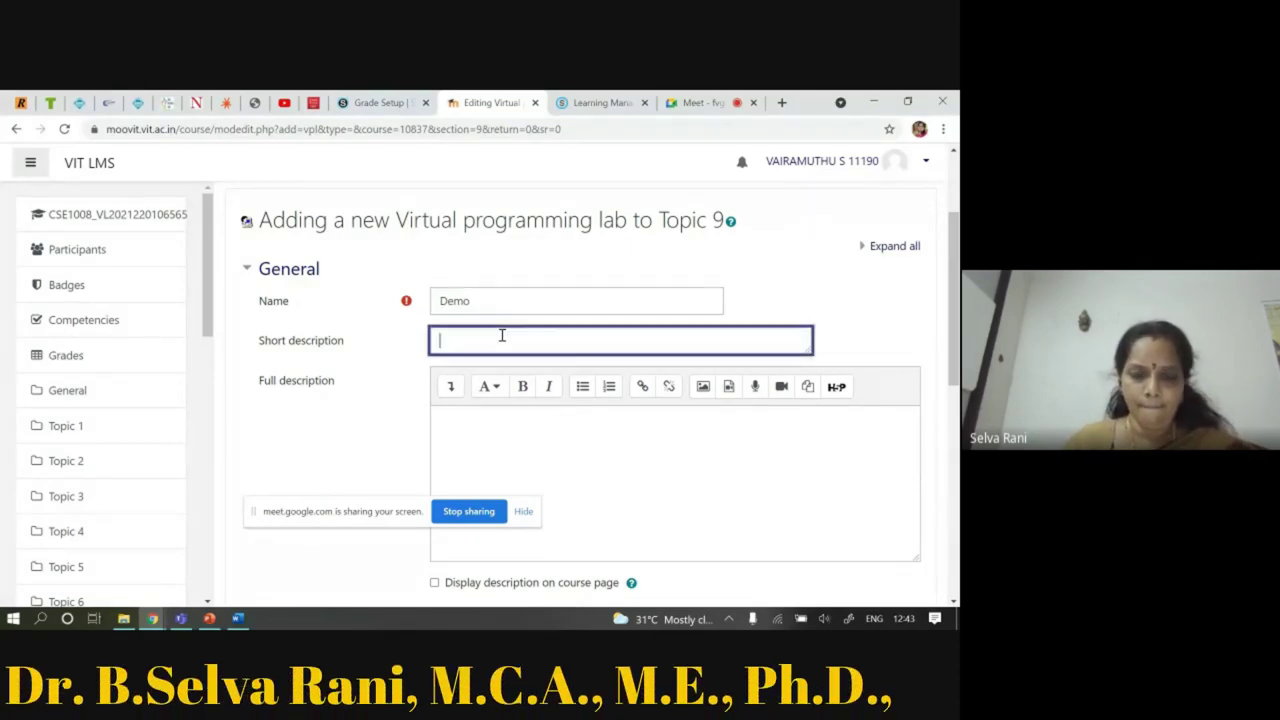
text(For Moodle Utilization in an Effective manner)
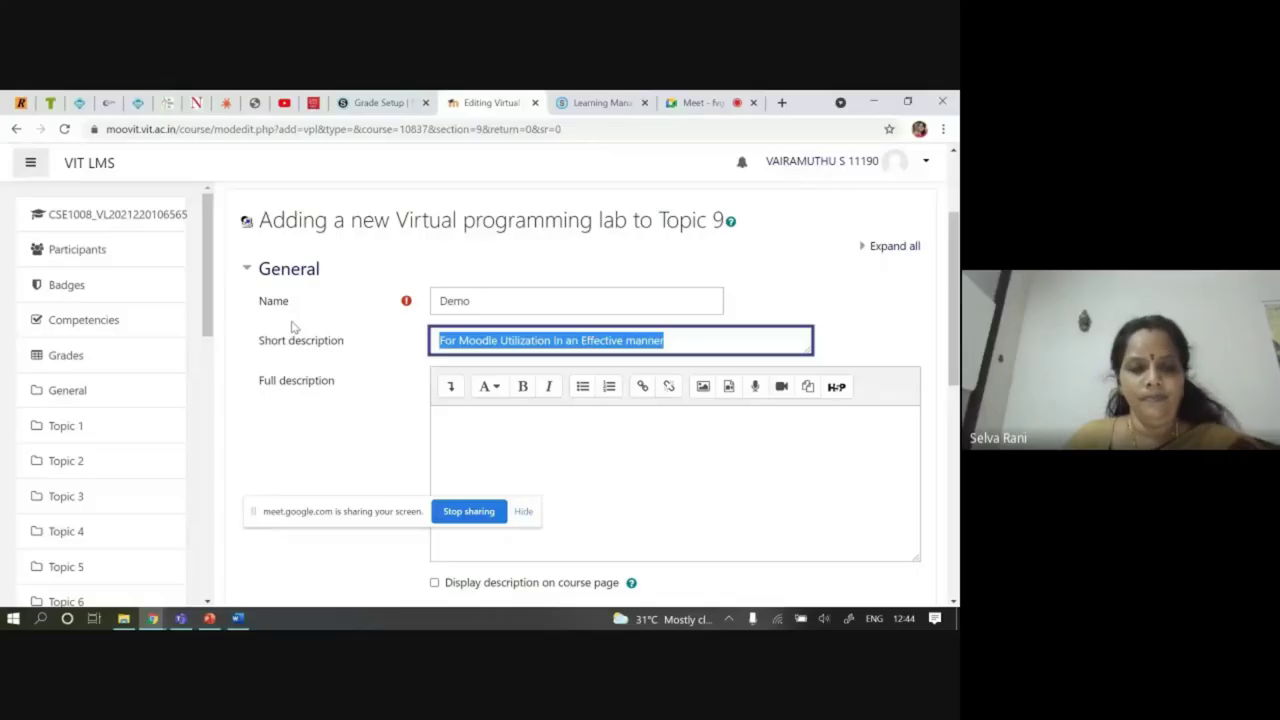
key(ctrl+x)
click(495, 445)
key(ctrl+v)
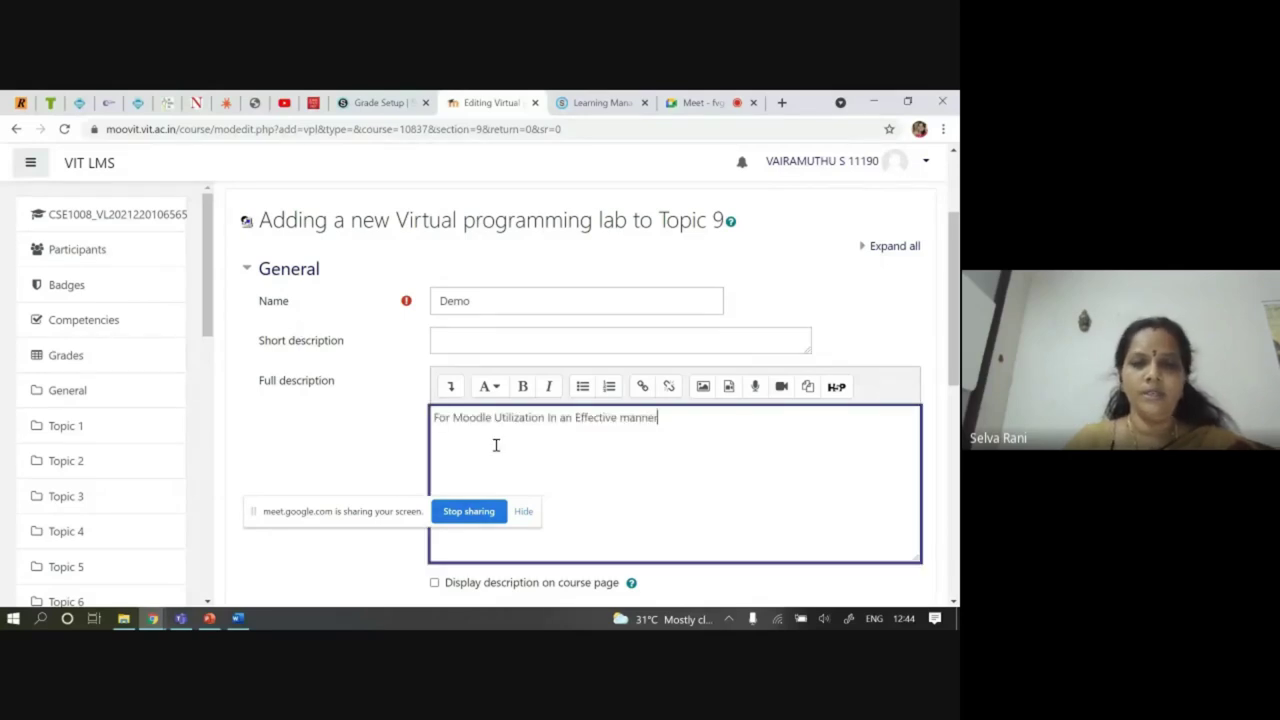
click(493, 340)
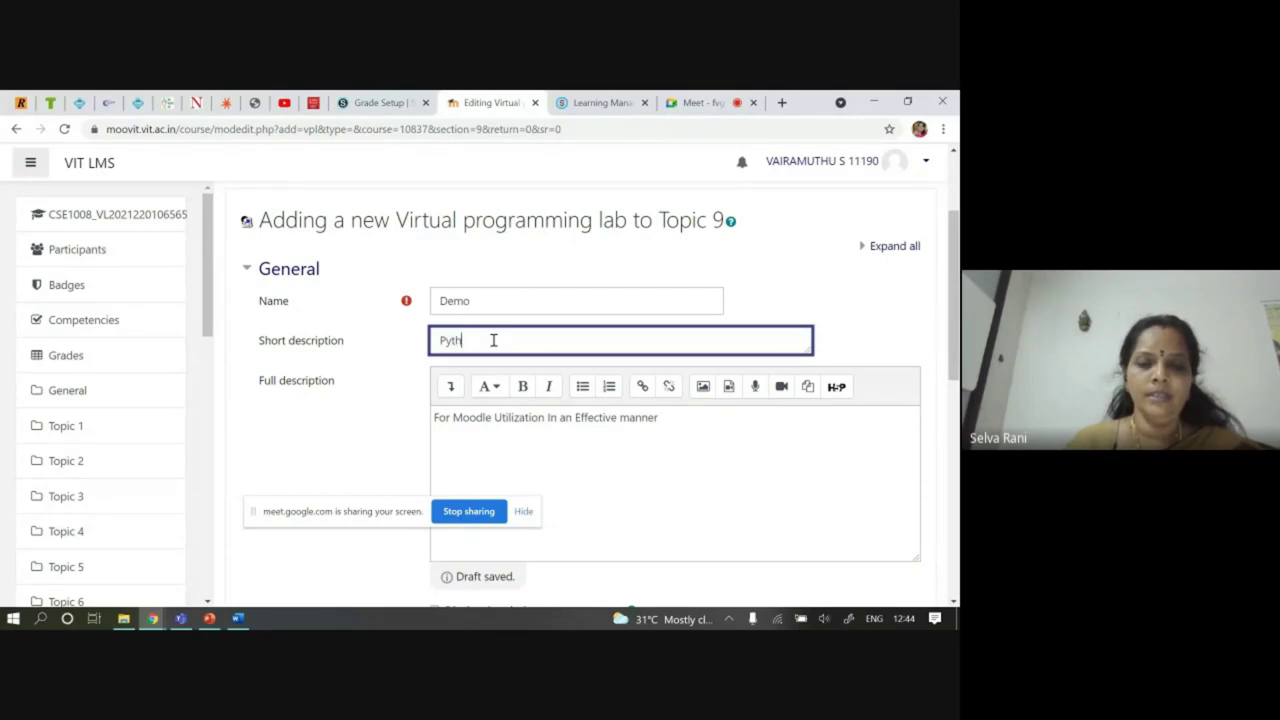
Examine the lab's submission period and submission restrictions, including the type of work options, keeping Individual work
scroll(523, 414, down, 5)
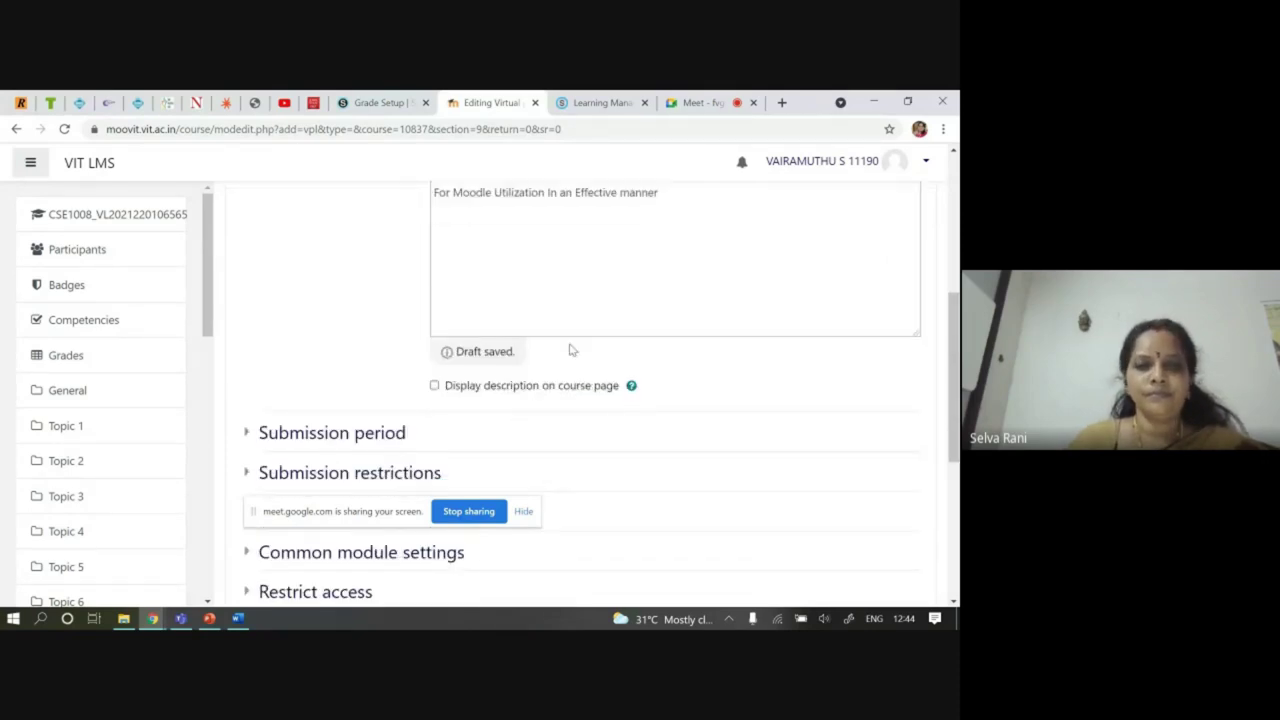
click(324, 330)
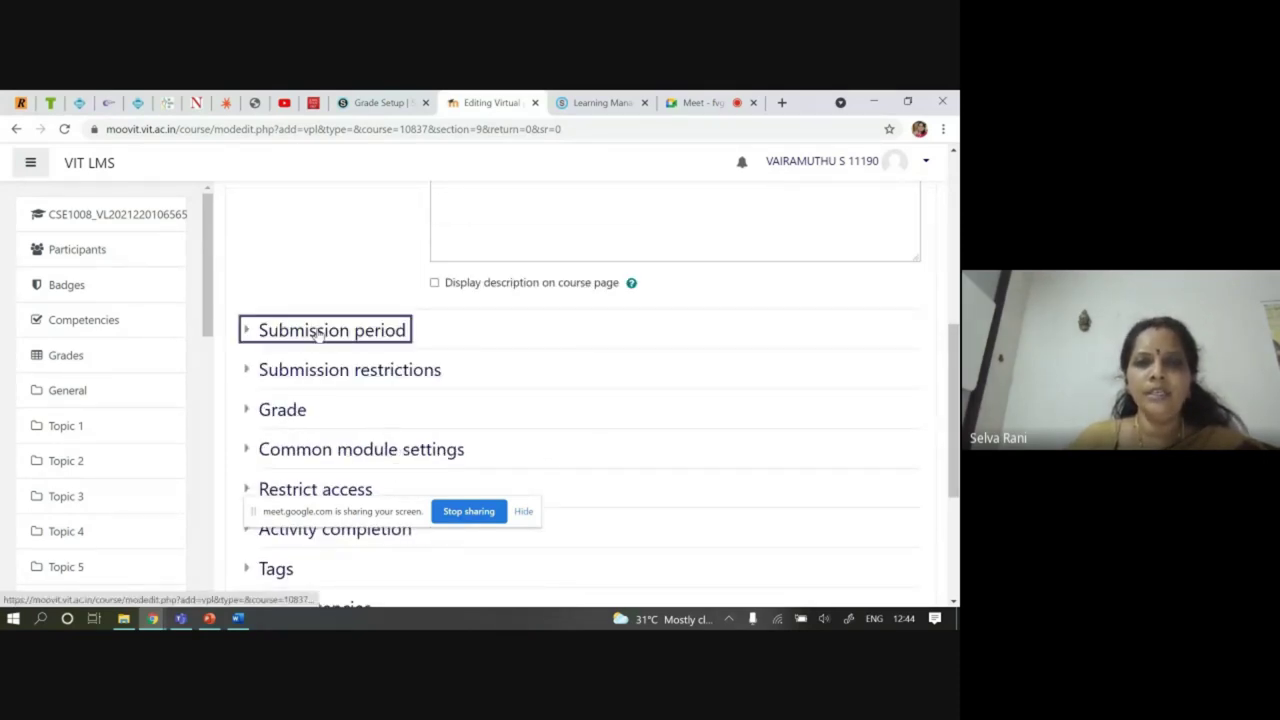
scroll(540, 370, down, 1)
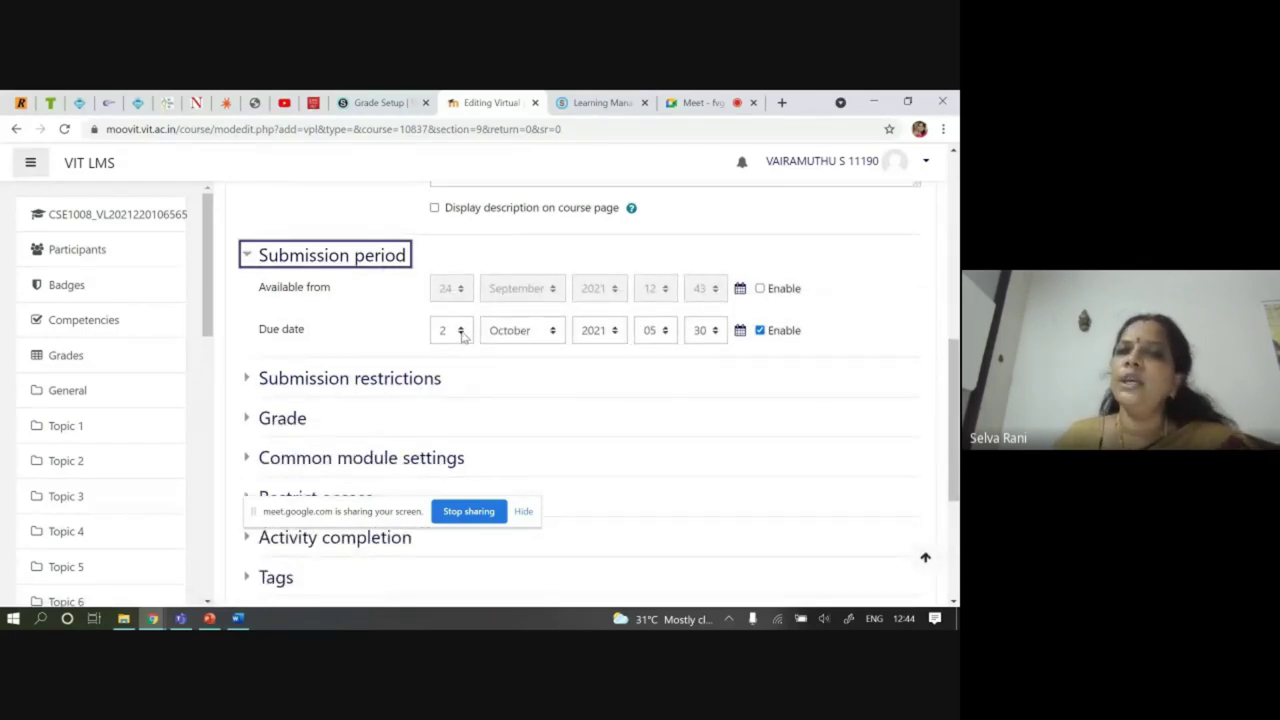
click(432, 378)
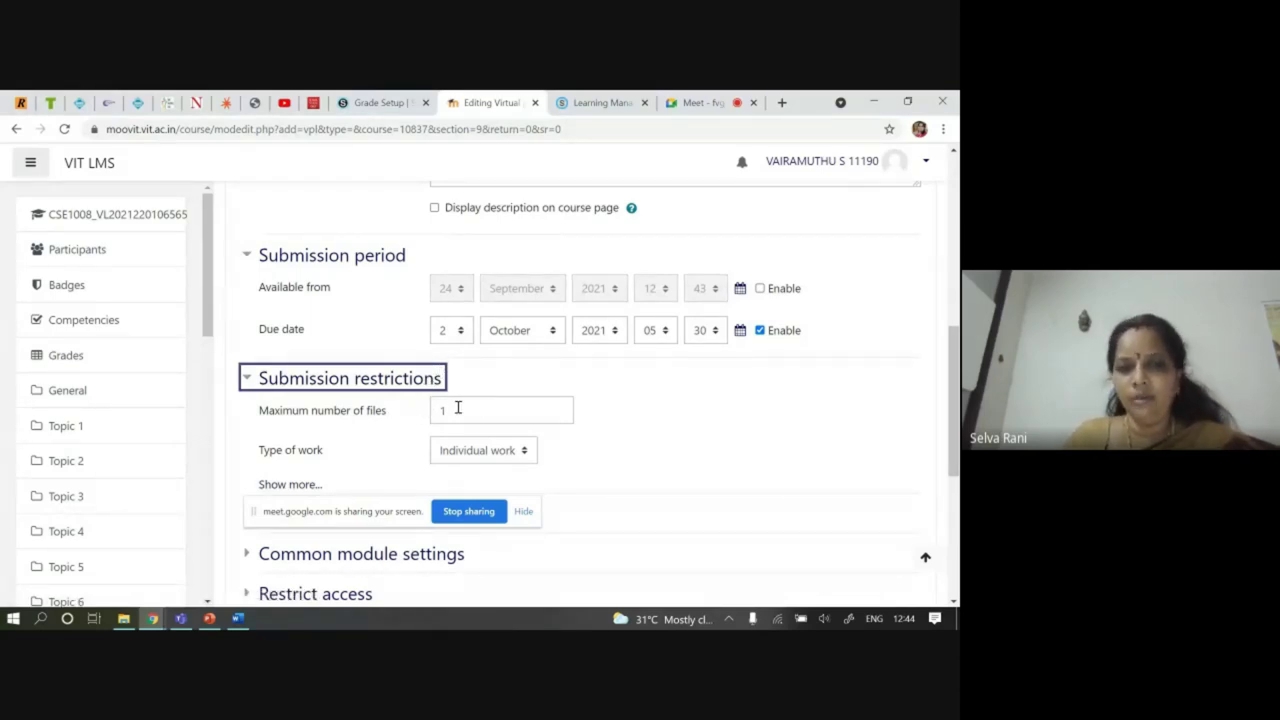
scroll(544, 404, down, 2)
click(513, 303)
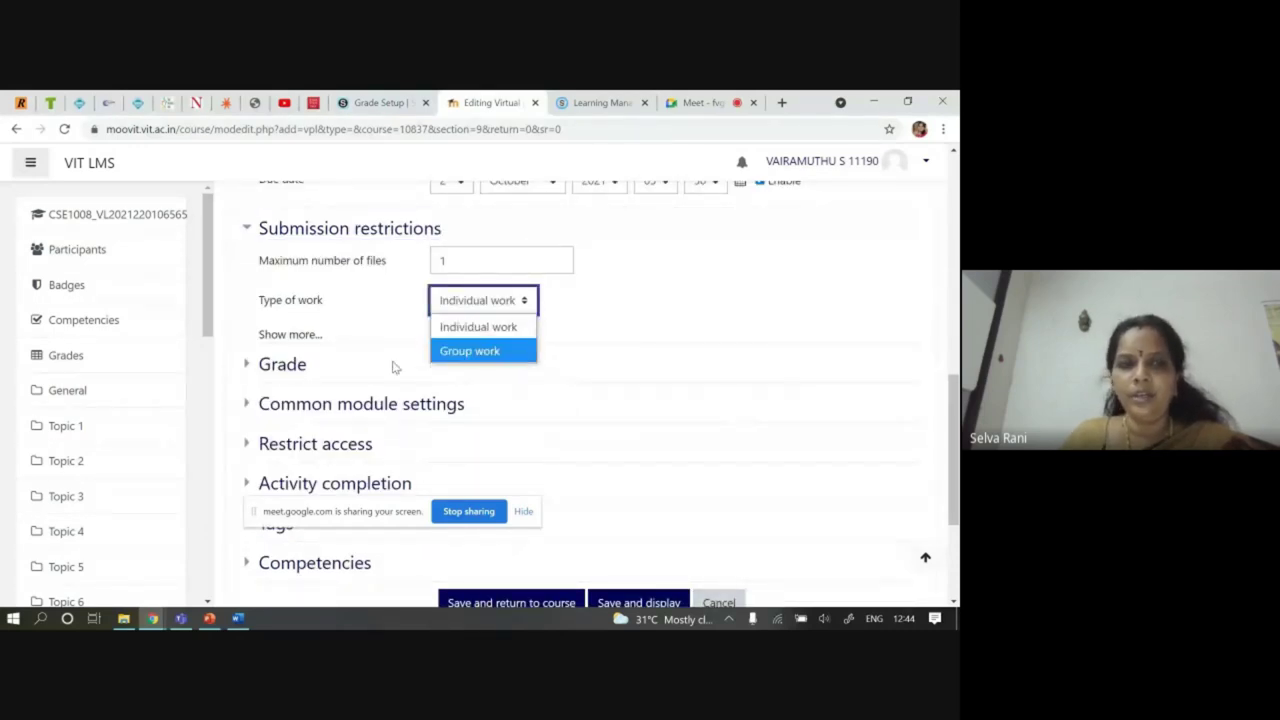
click(463, 335)
Set the maximum grade of the programming lab to 10 points
click(293, 372)
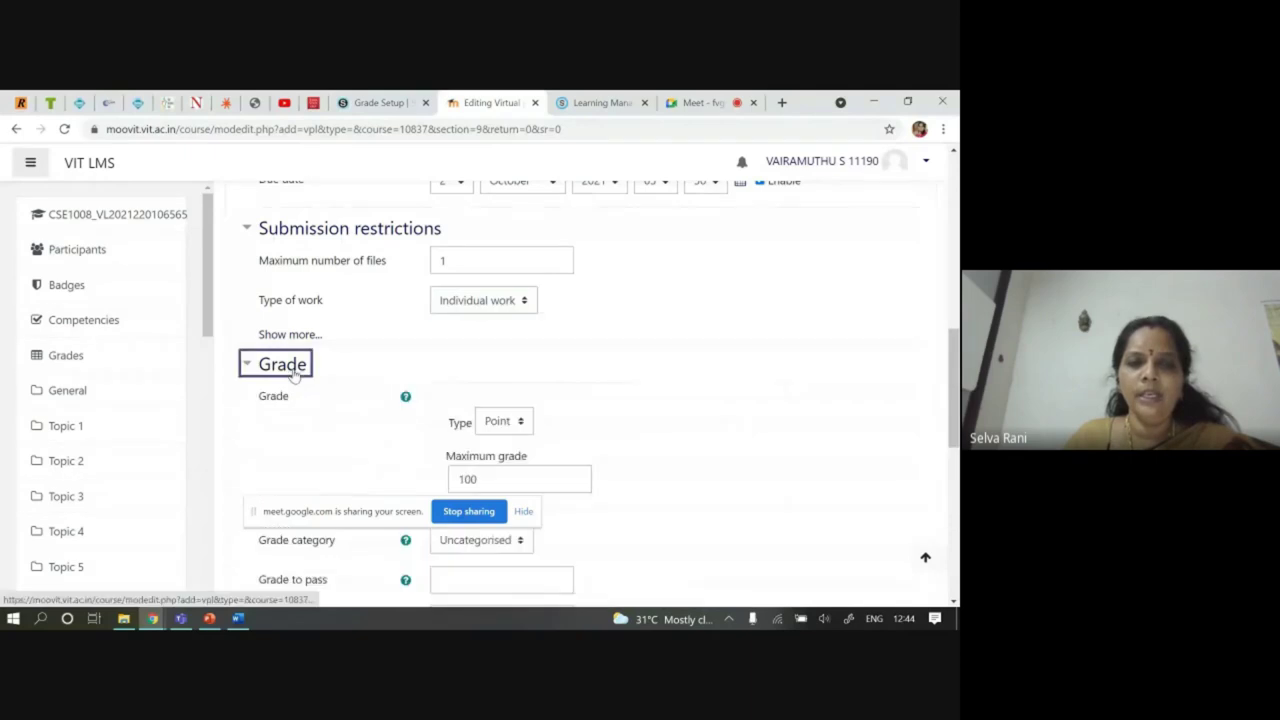
scroll(460, 397, down, 2)
click(500, 337)
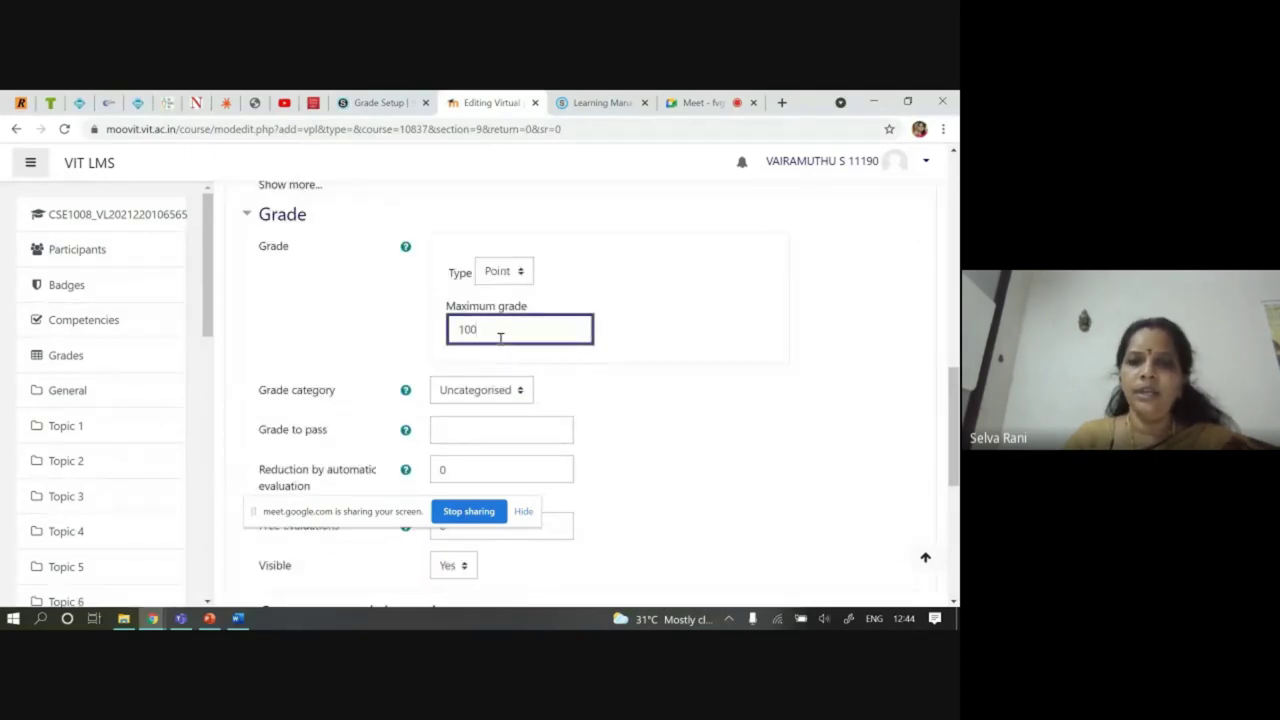
click(389, 288)
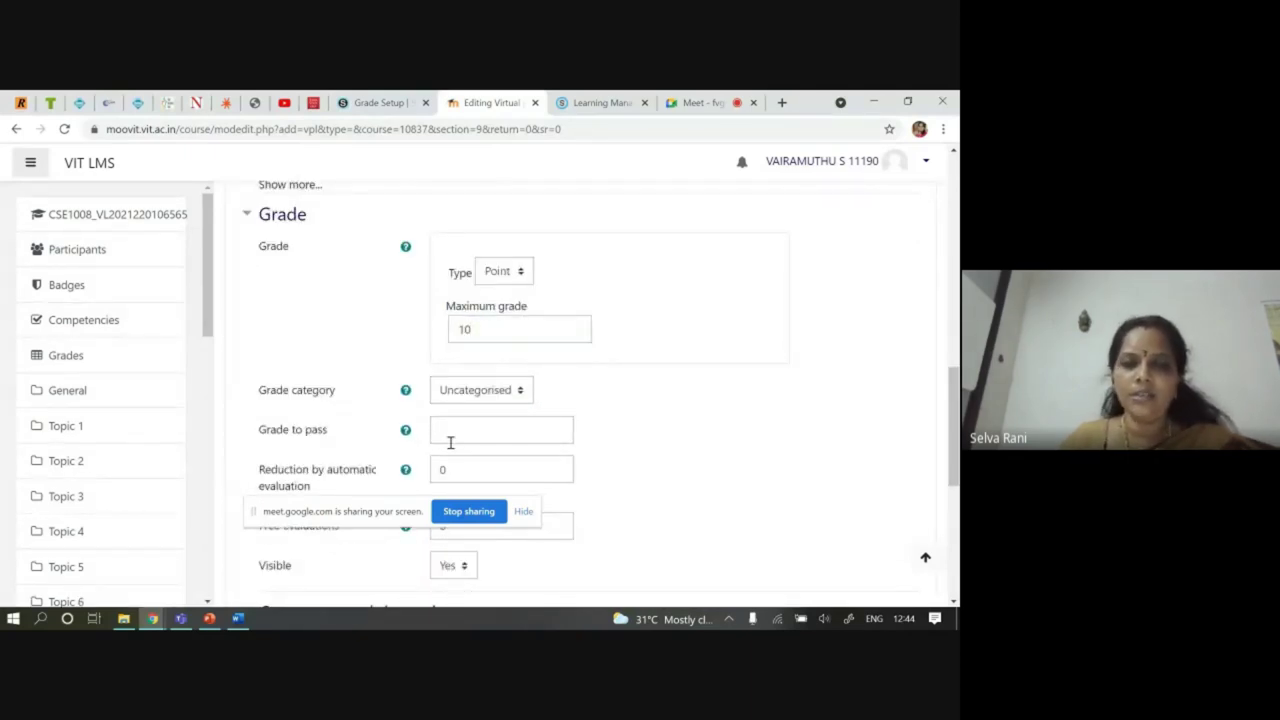
Examine the grade category, grade to pass and reduction by automatic evaluation settings without changing them
click(470, 390)
click(475, 414)
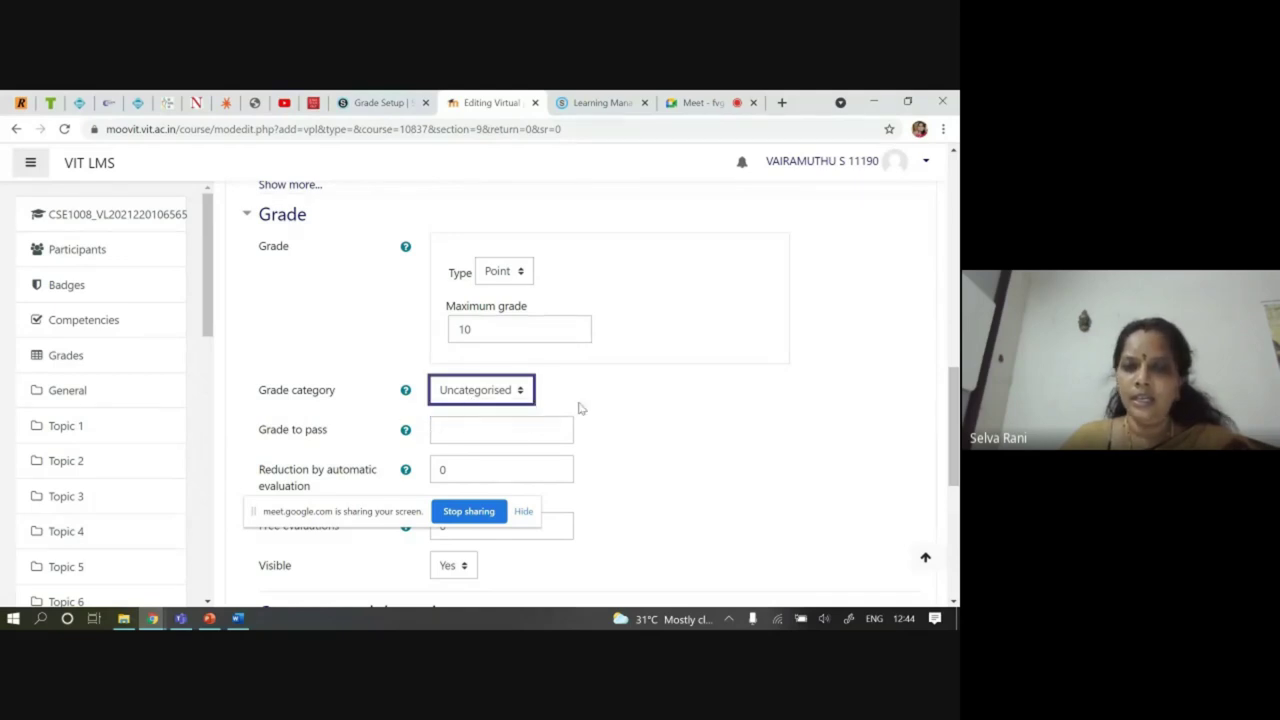
scroll(500, 400, down, 3)
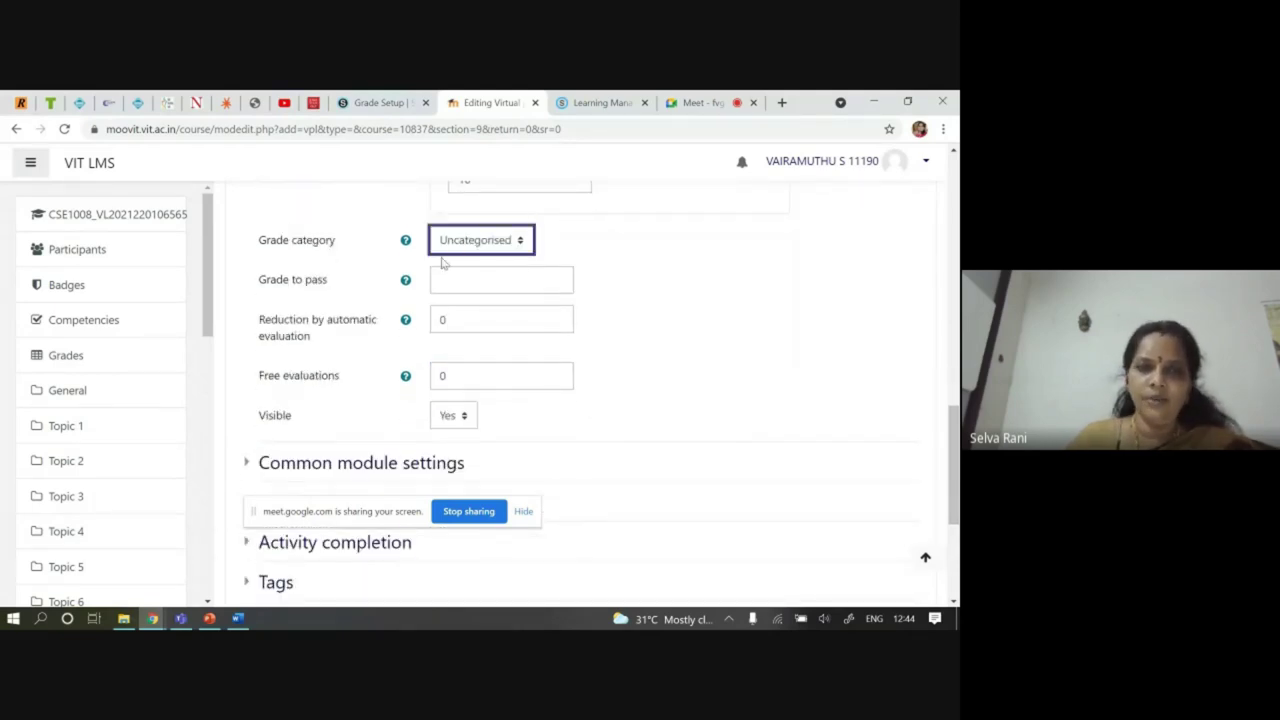
click(445, 283)
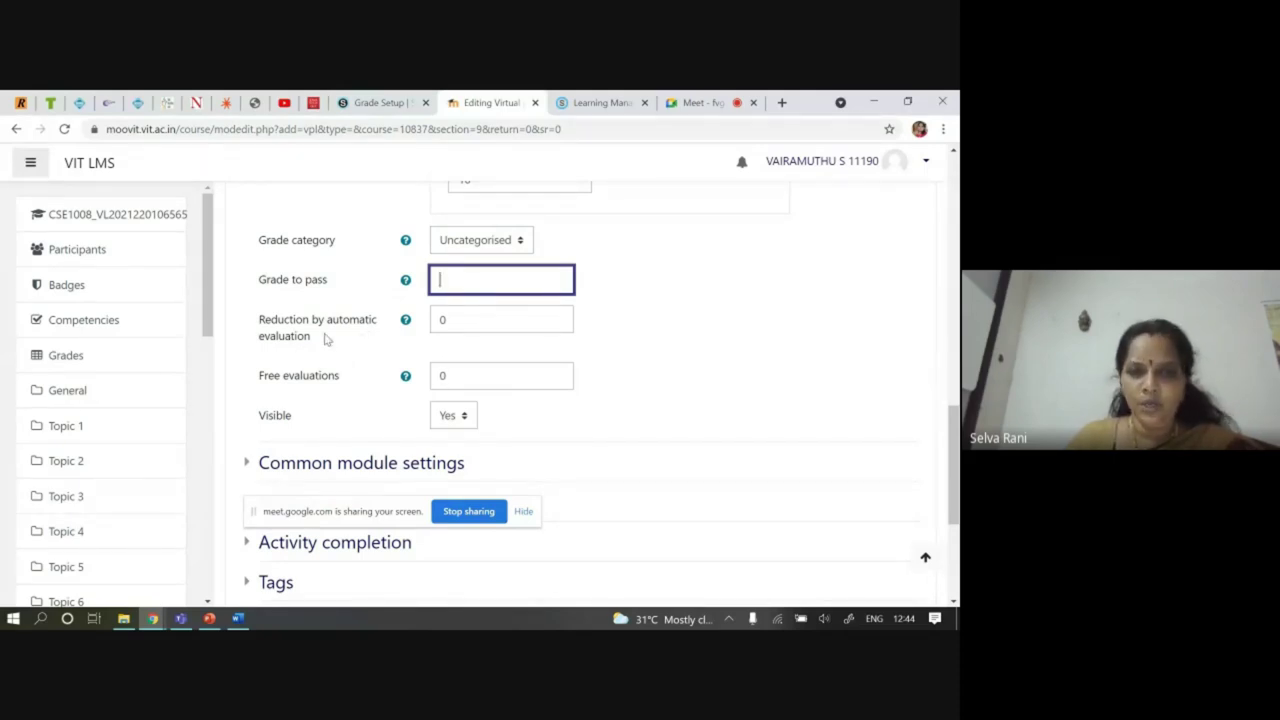
click(463, 325)
click(692, 410)
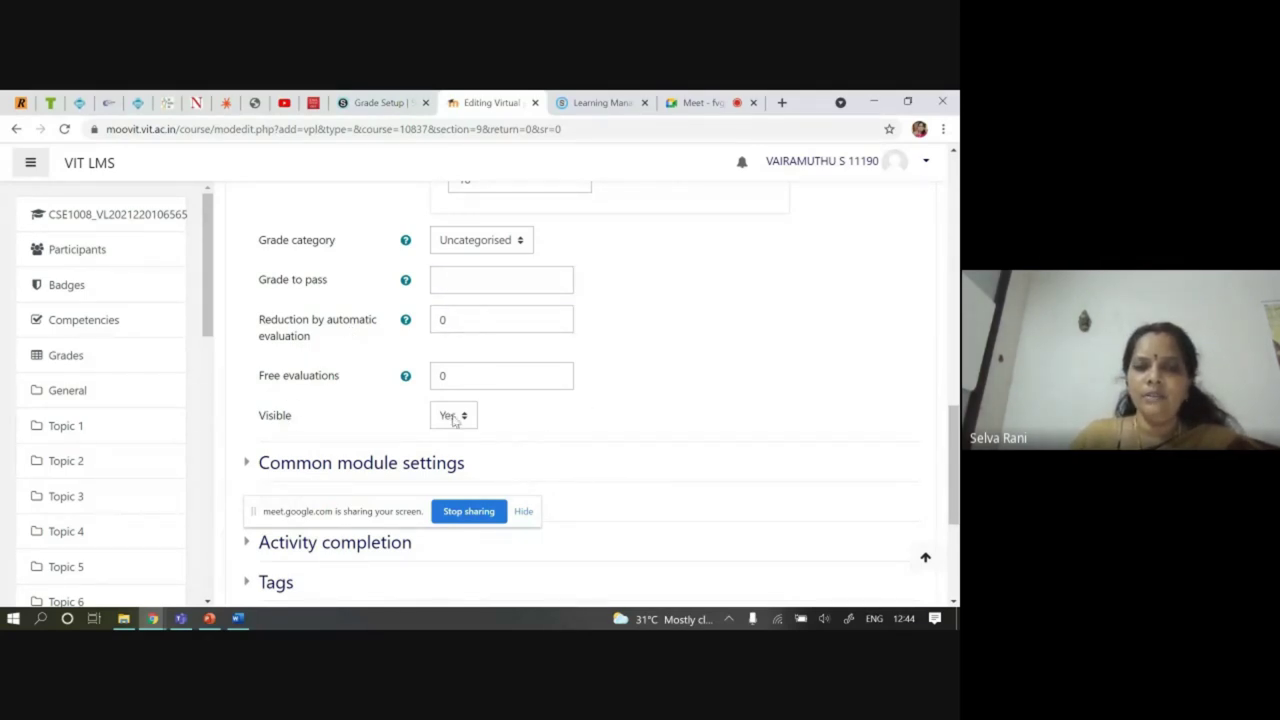
Examine the lab's common module settings, access restrictions and activity completion options
scroll(337, 329, down, 3)
click(339, 322)
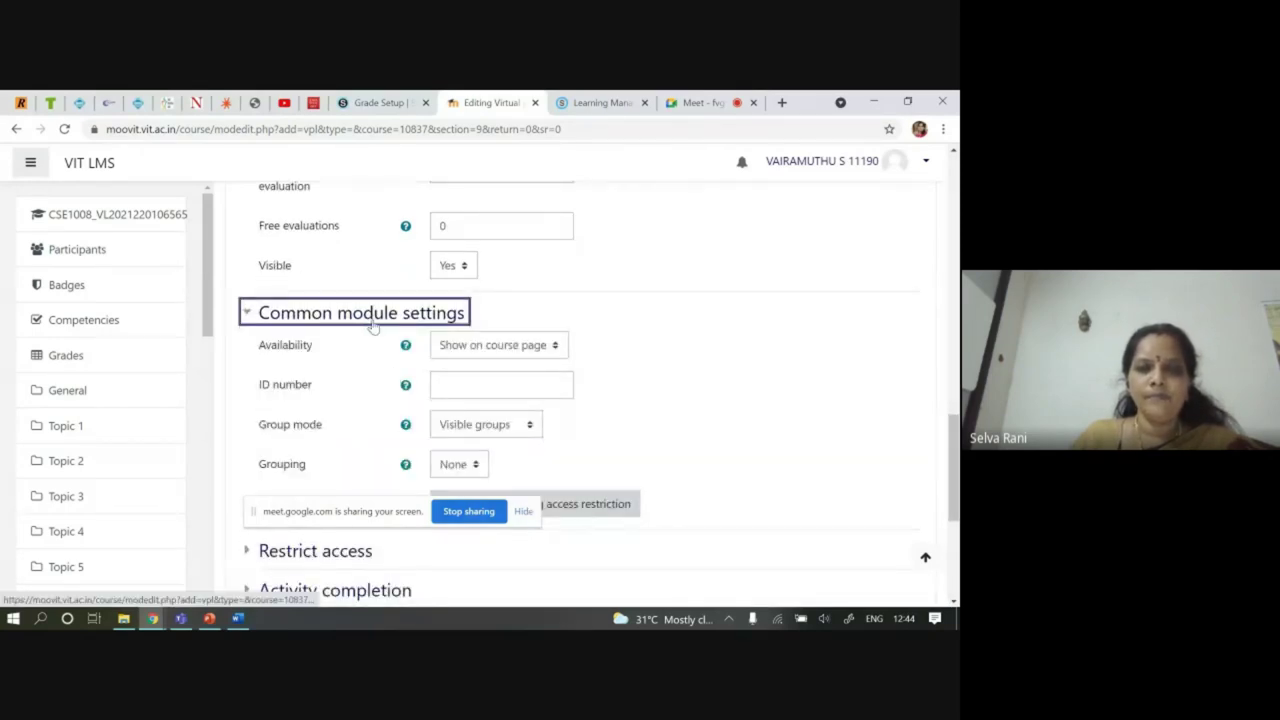
click(371, 325)
scroll(430, 372, down, 1)
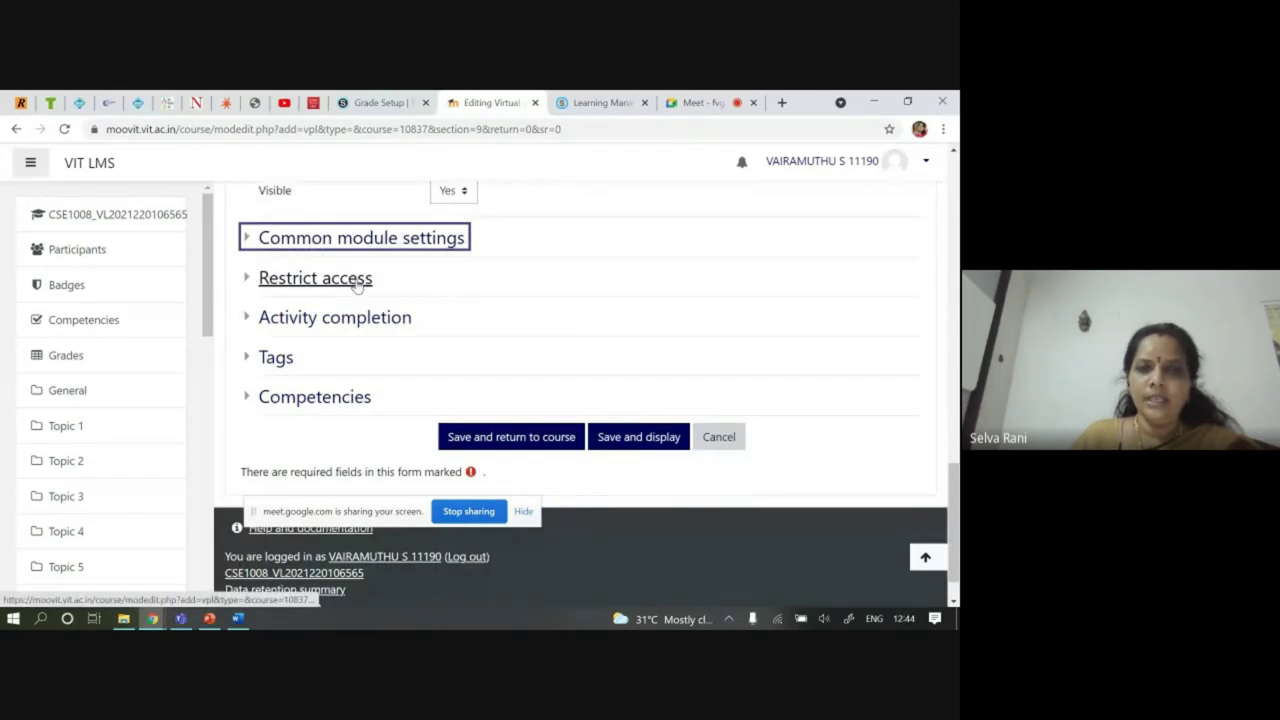
click(315, 280)
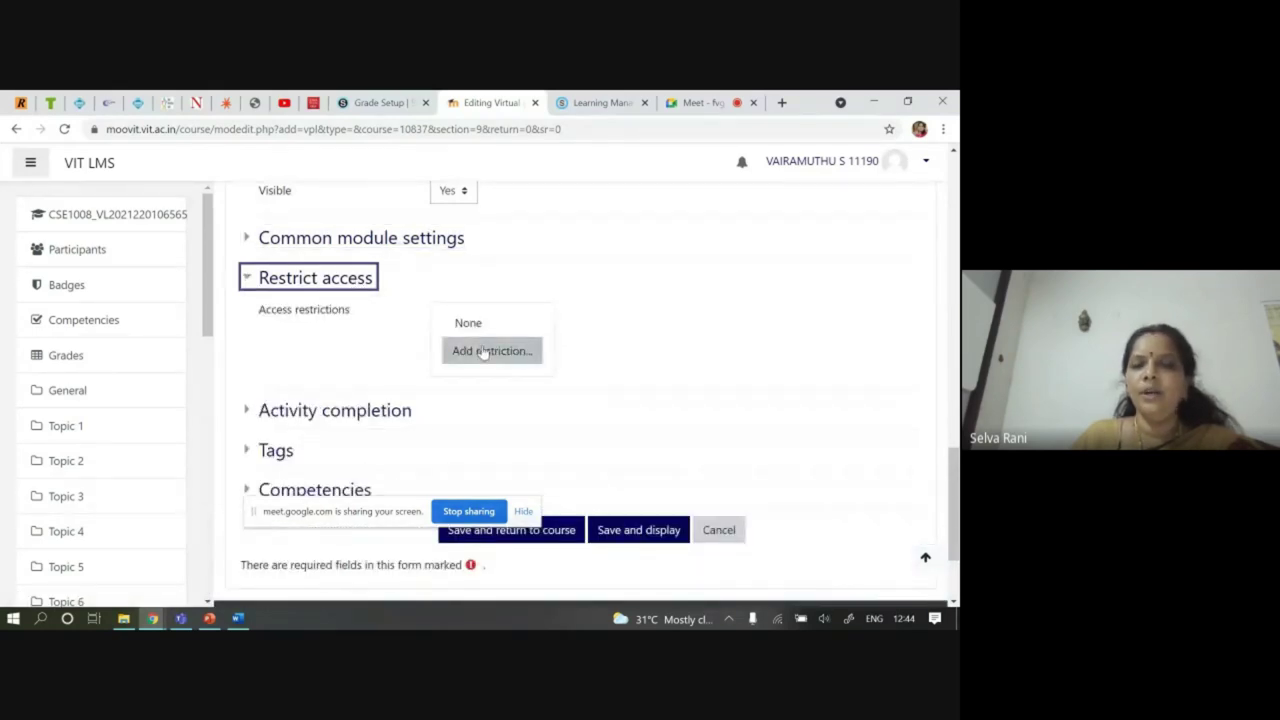
click(344, 287)
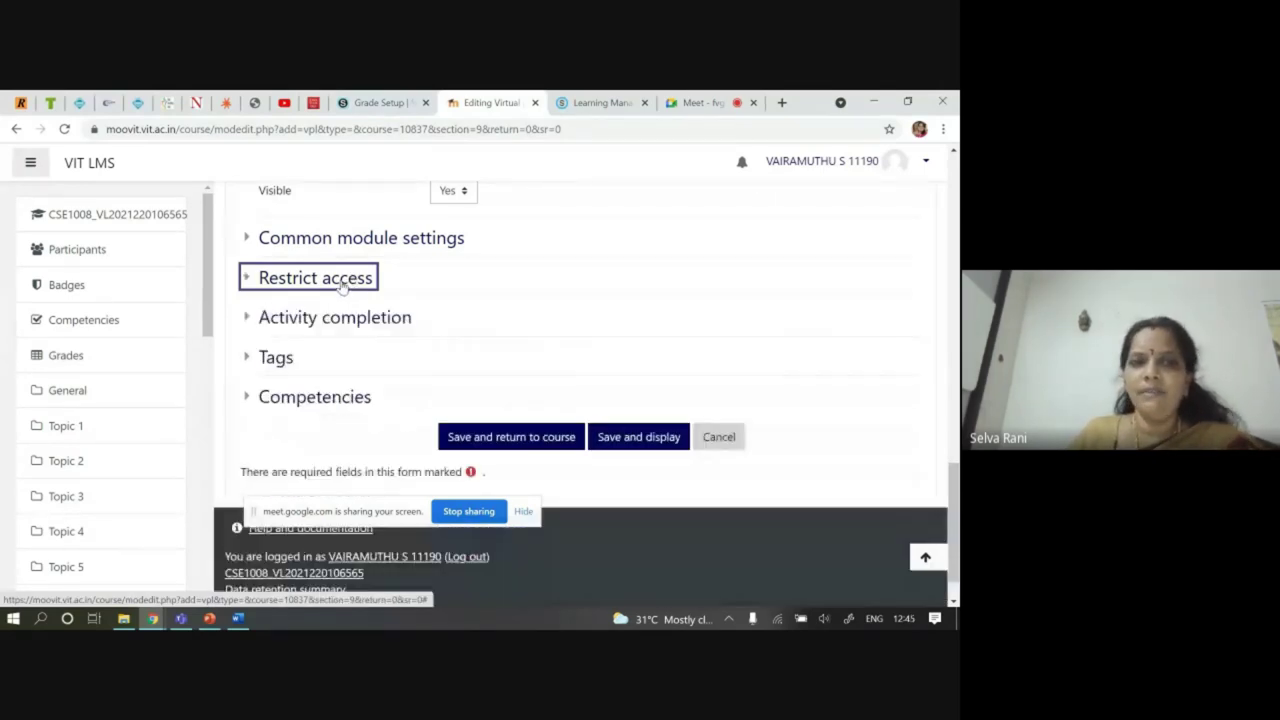
click(332, 320)
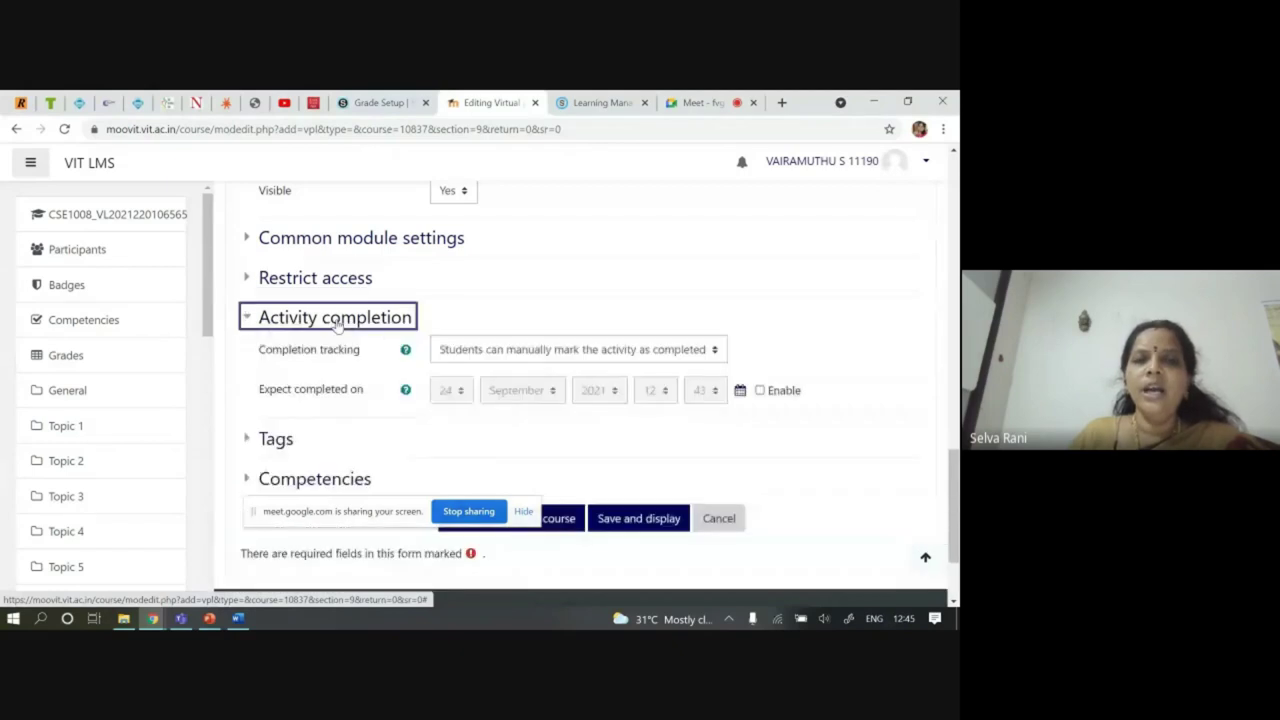
Save the programming lab, return to the course and open the Demo activity in Topic 9 to view its description
scroll(585, 357, down, 2)
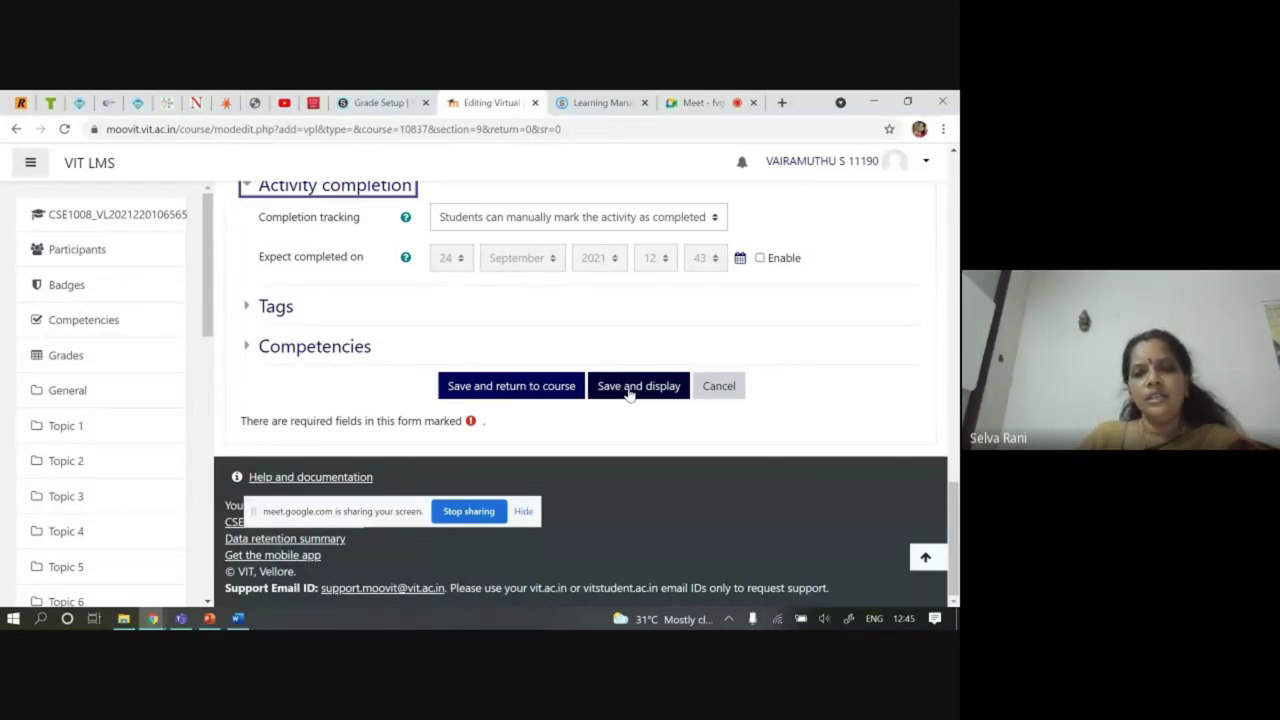
click(543, 386)
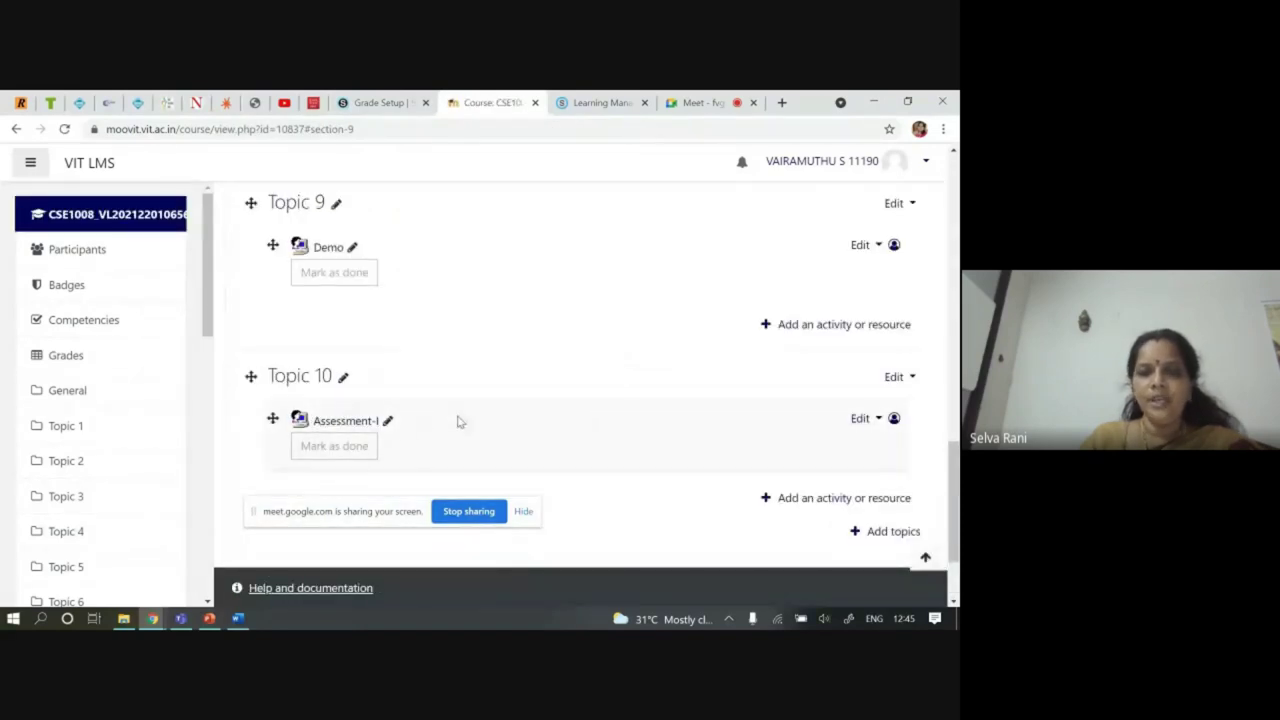
click(328, 250)
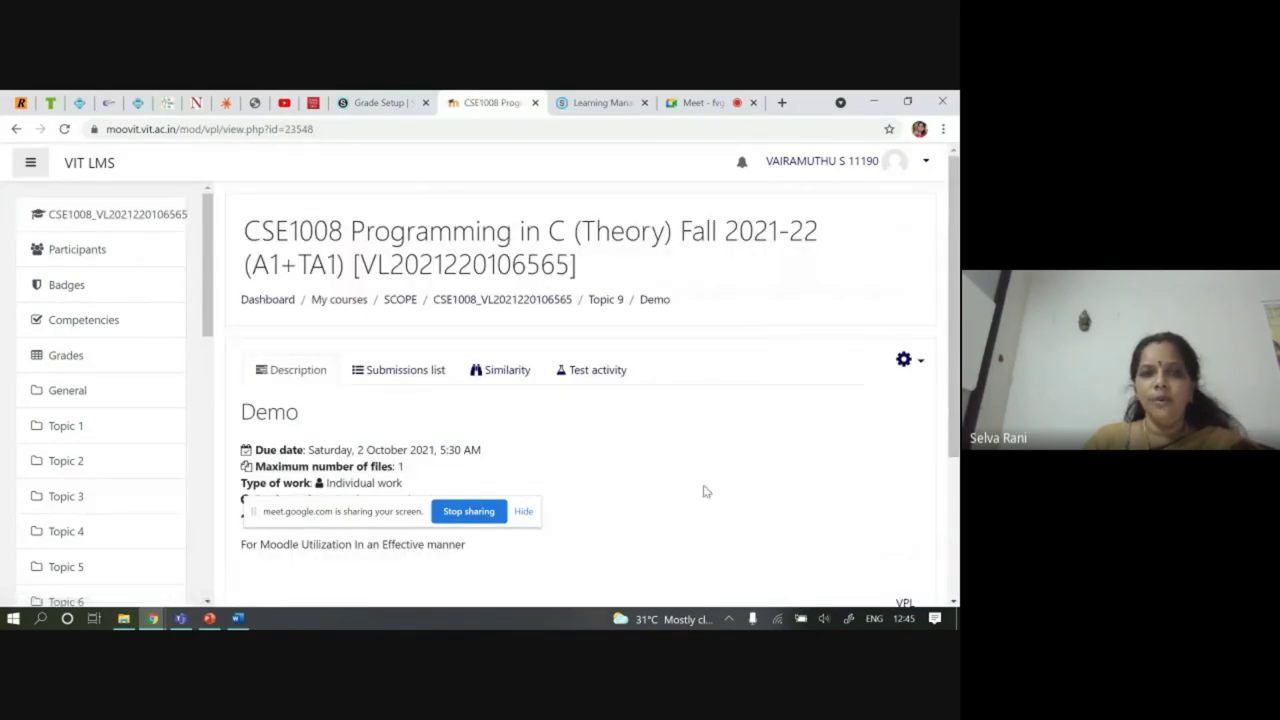
scroll(720, 450, down, 3)
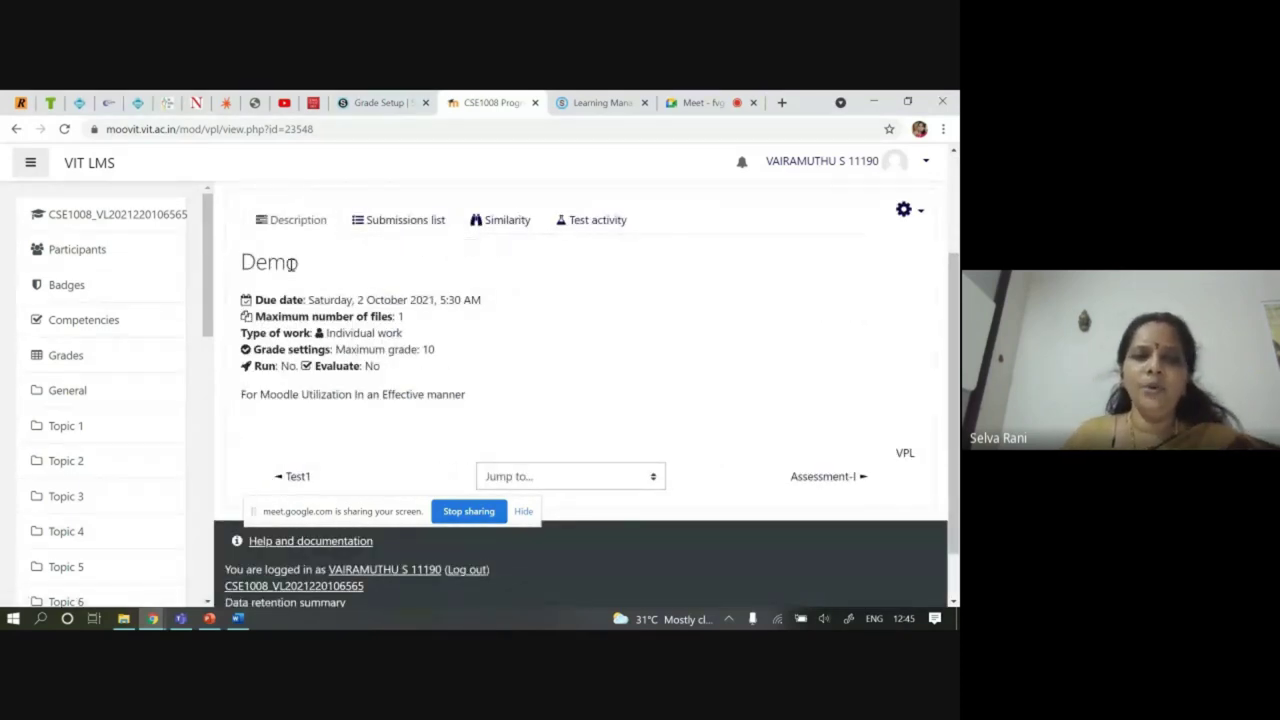
Check the due date in the Demo lab's description and open the lab's execution options
drag(307, 299, 343, 299)
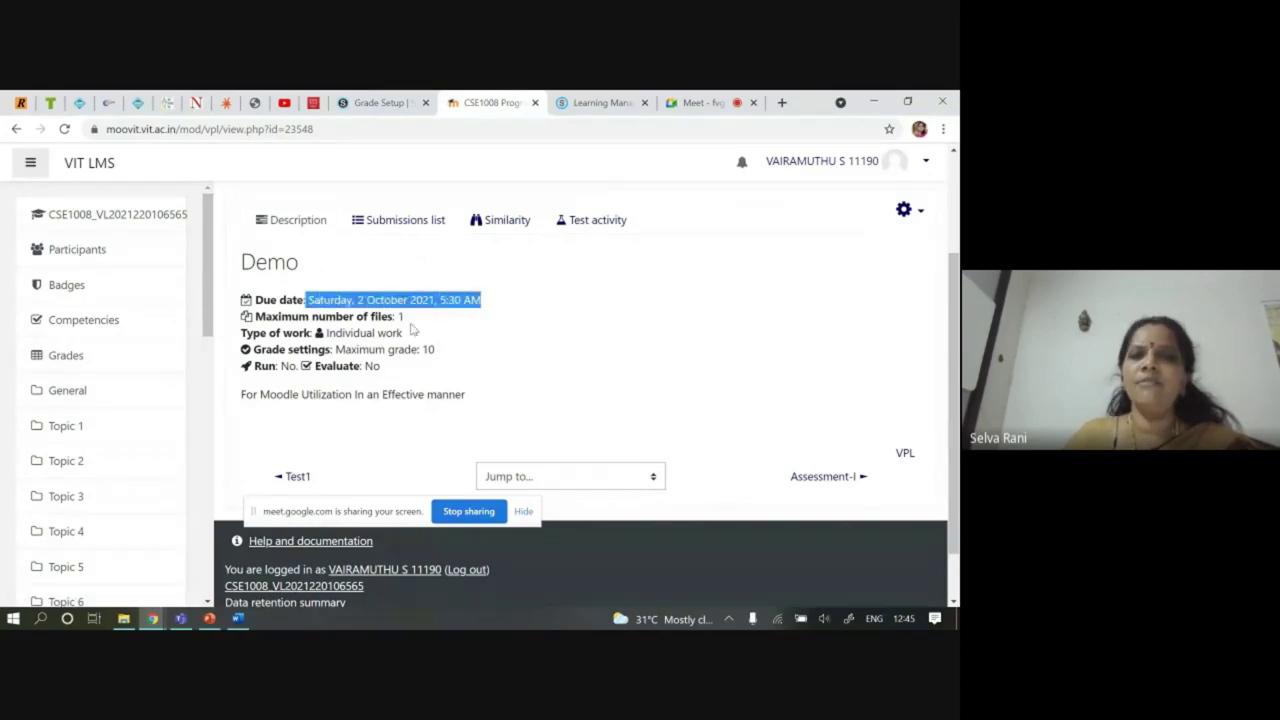
click(412, 330)
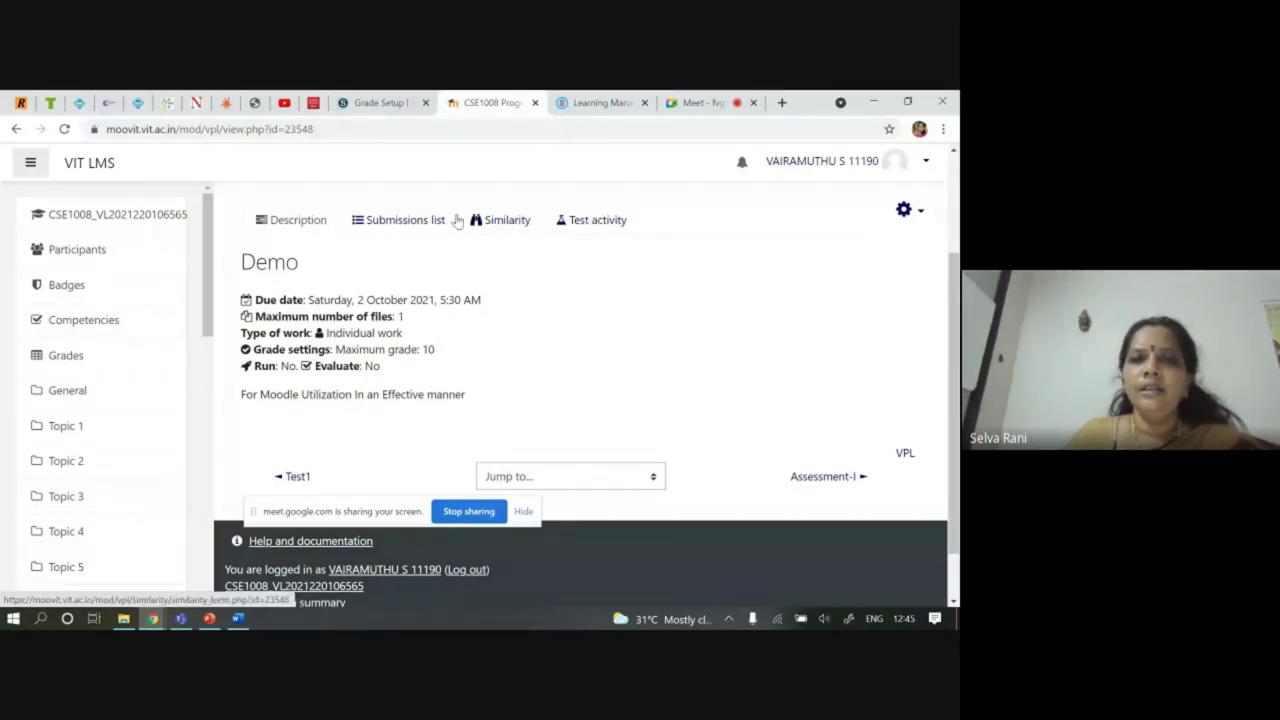
click(922, 218)
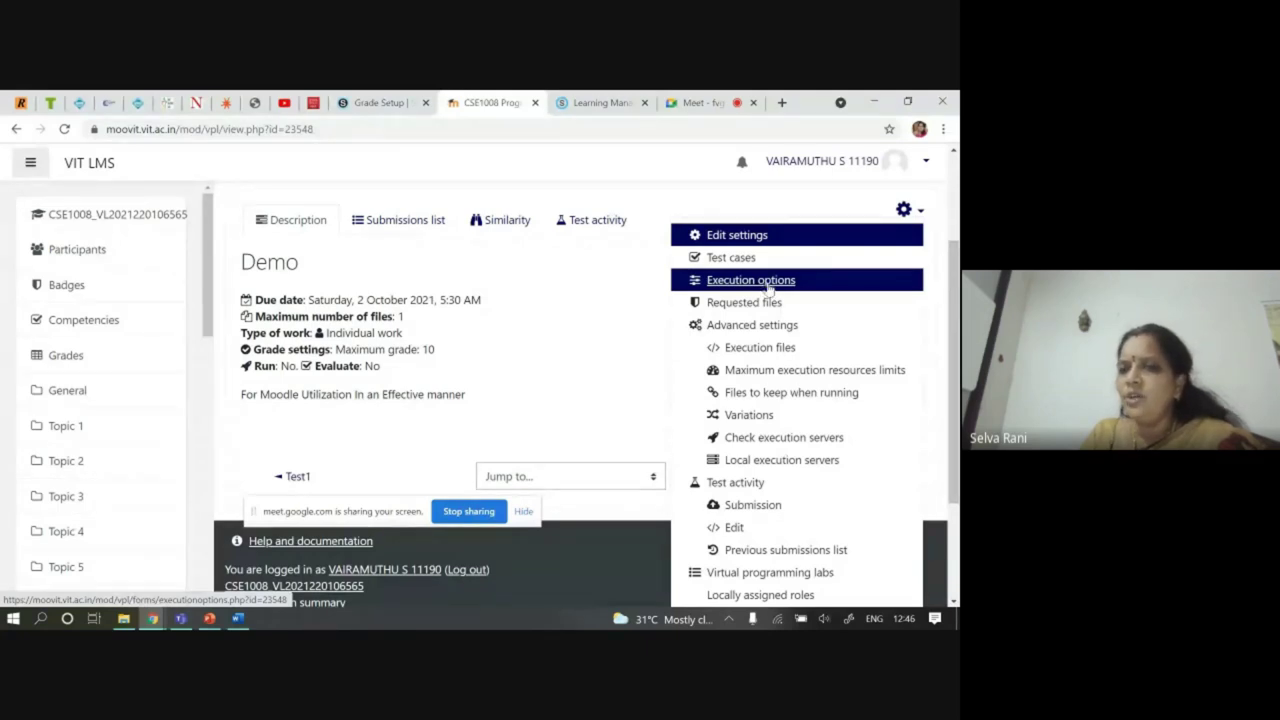
click(769, 288)
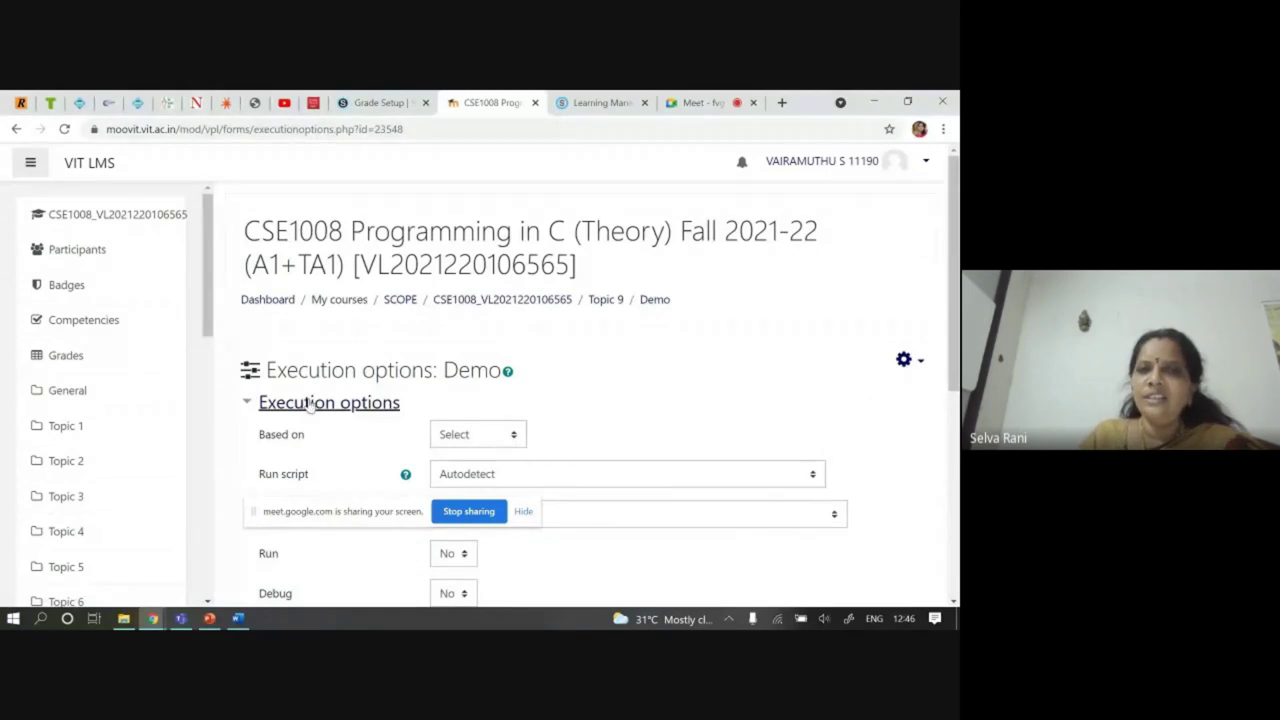
scroll(530, 370, down, 1)
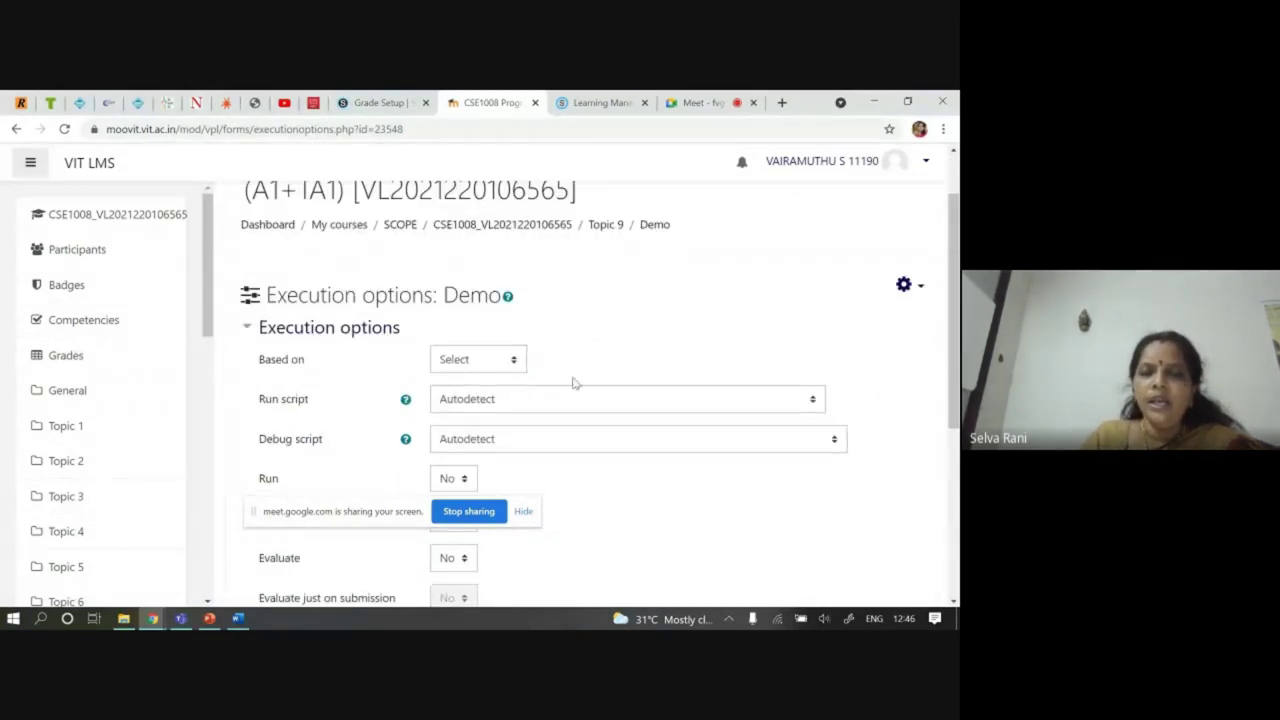
scroll(575, 383, down, 2)
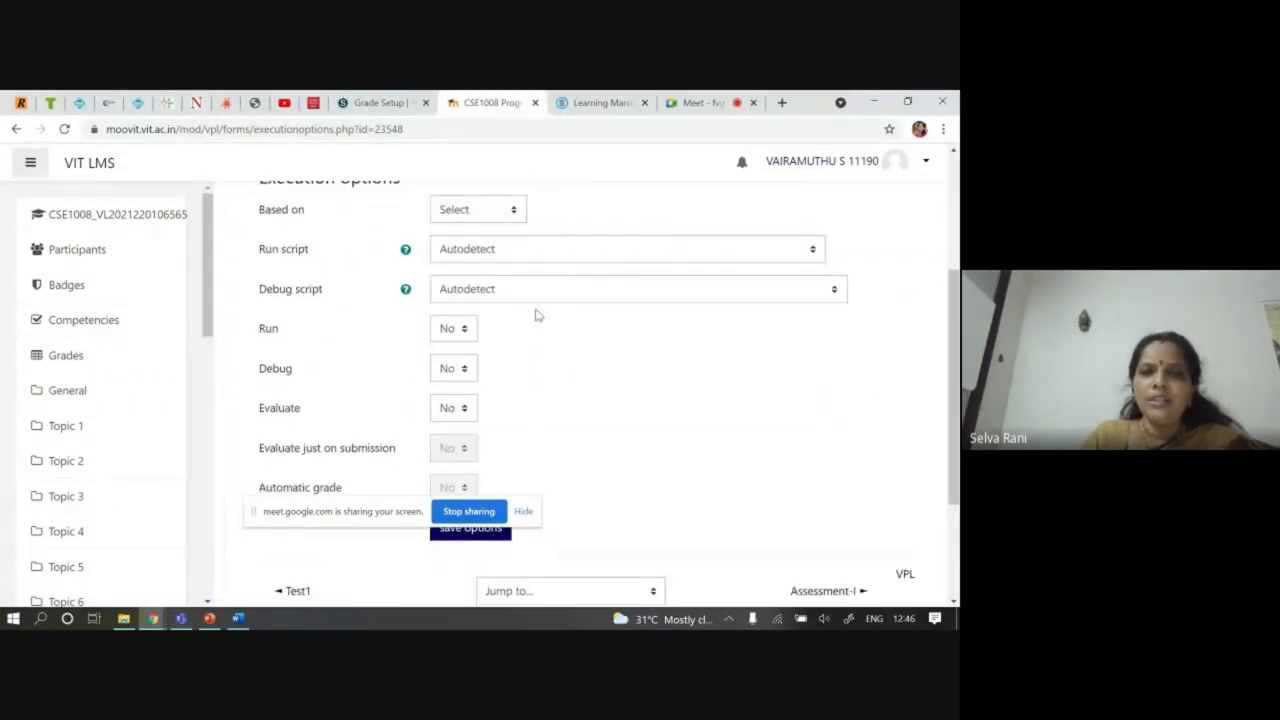
Leave the Based on option unselected and set the run script to PYTHON-3: Using python3 with the first file
click(491, 216)
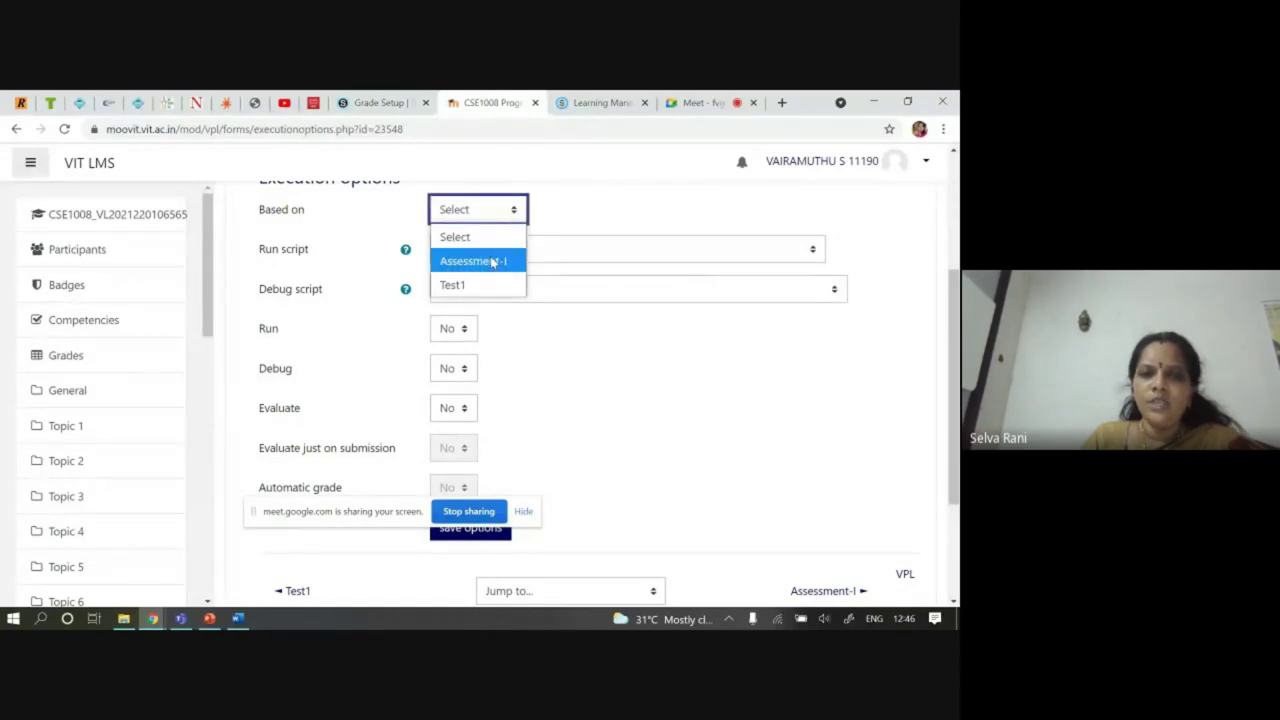
click(491, 238)
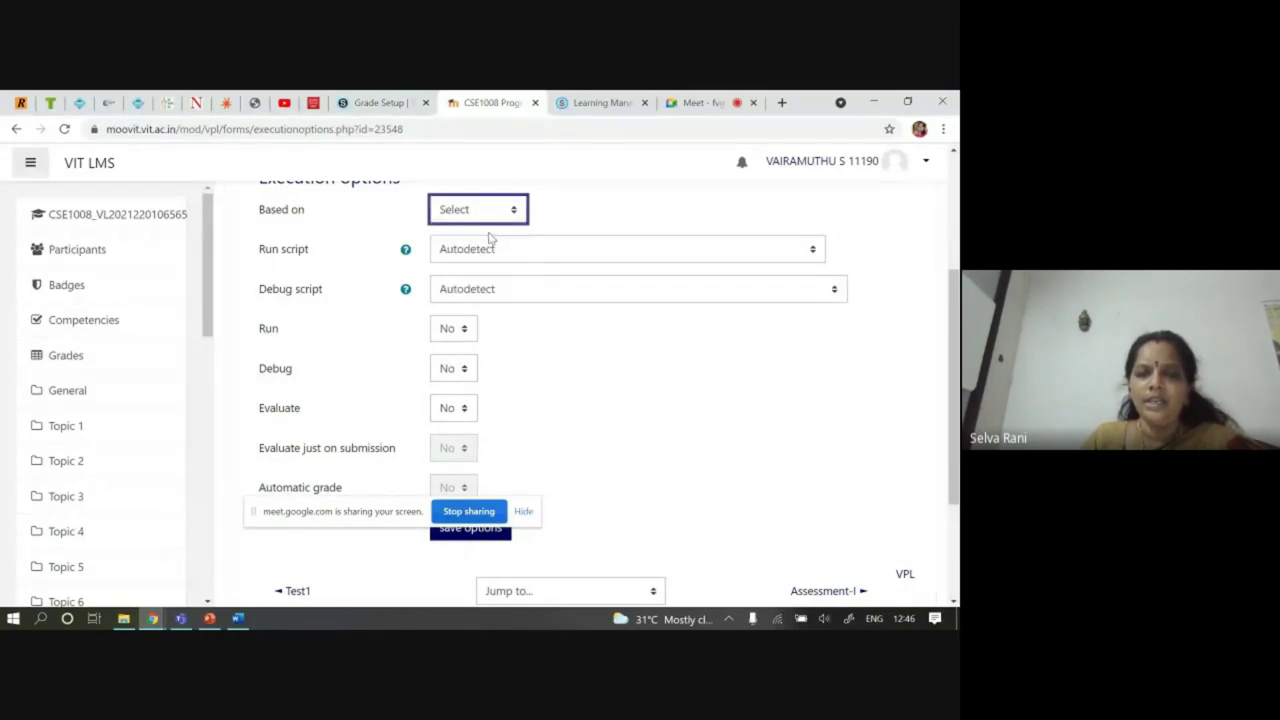
click(483, 255)
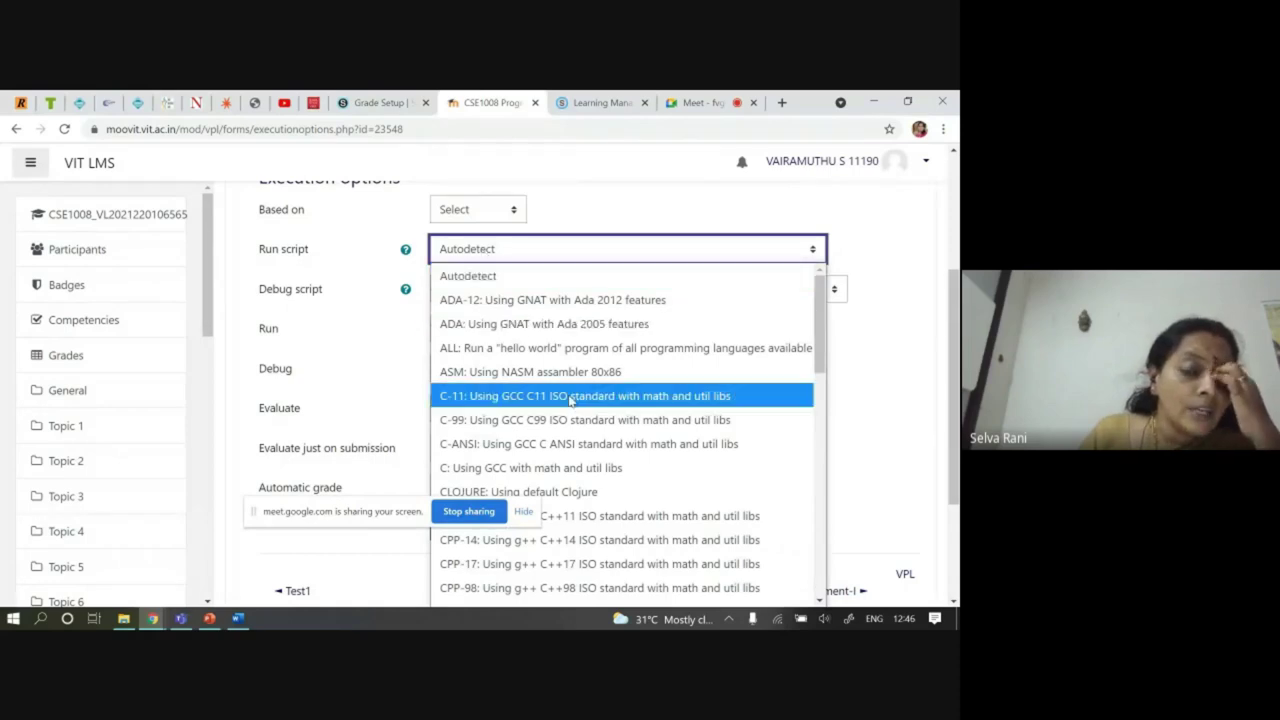
scroll(590, 410, down, 3)
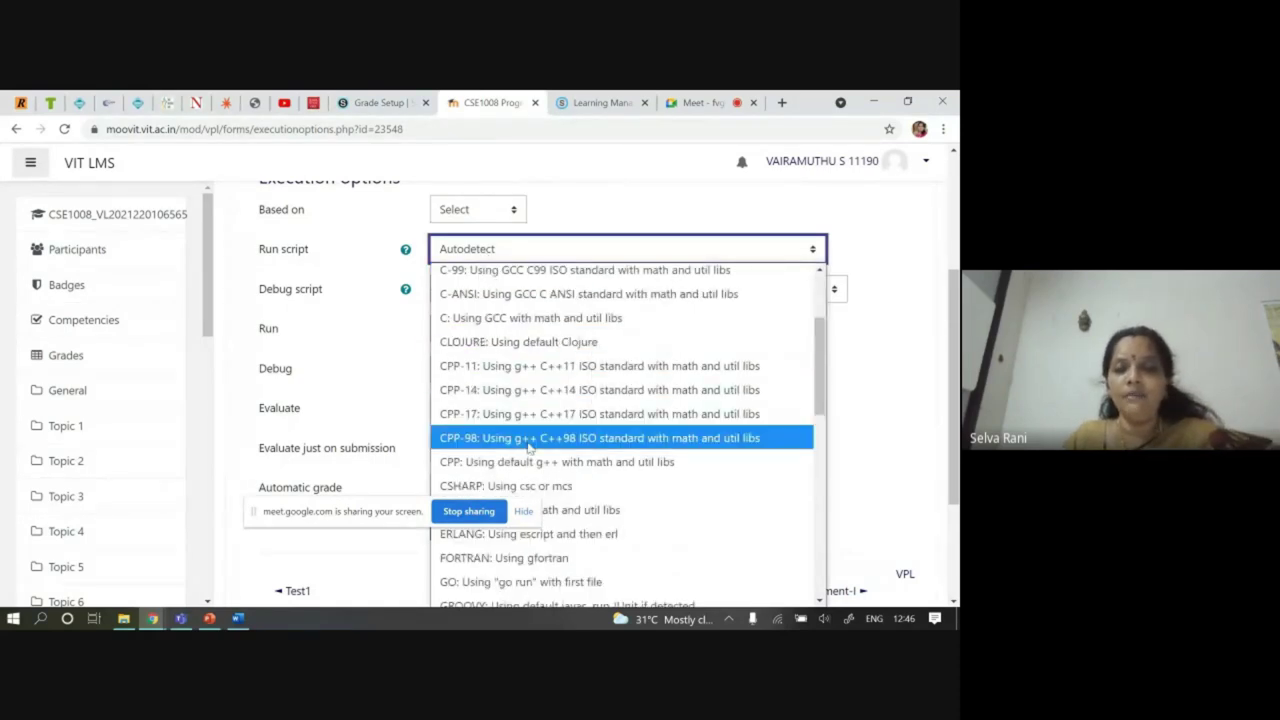
scroll(578, 470, down, 1)
scroll(578, 476, down, 6)
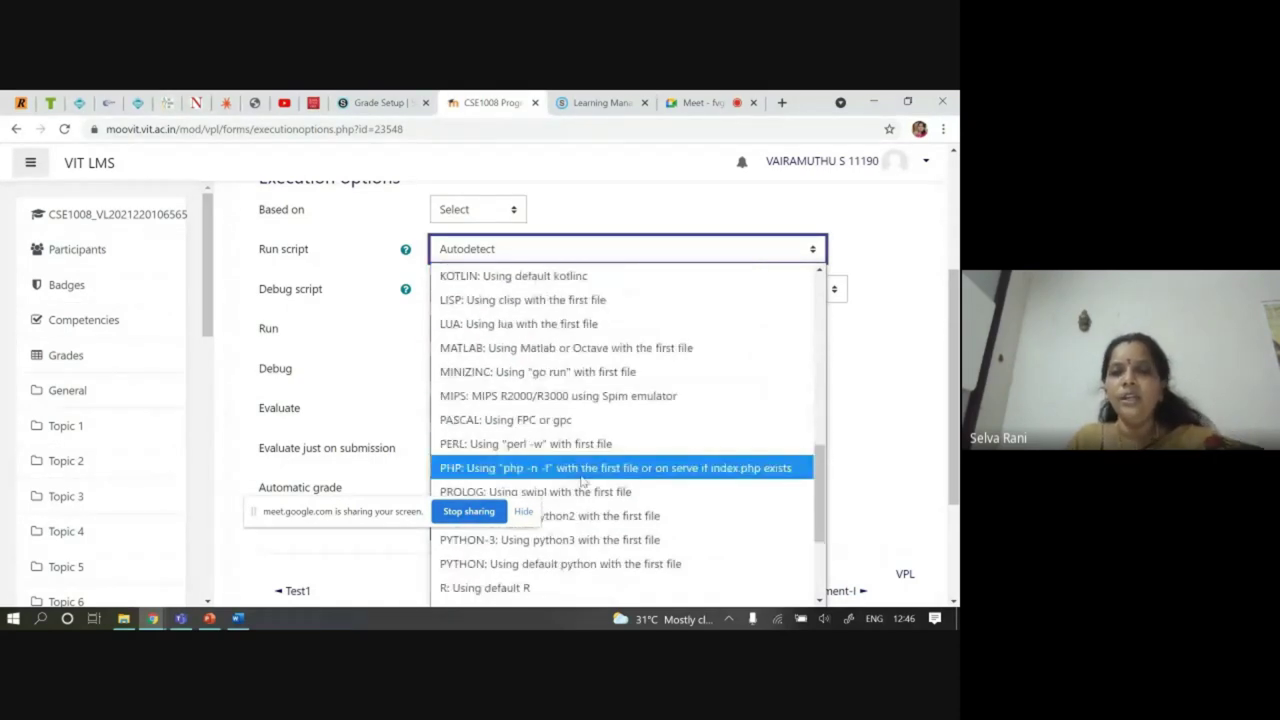
scroll(585, 481, down, 3)
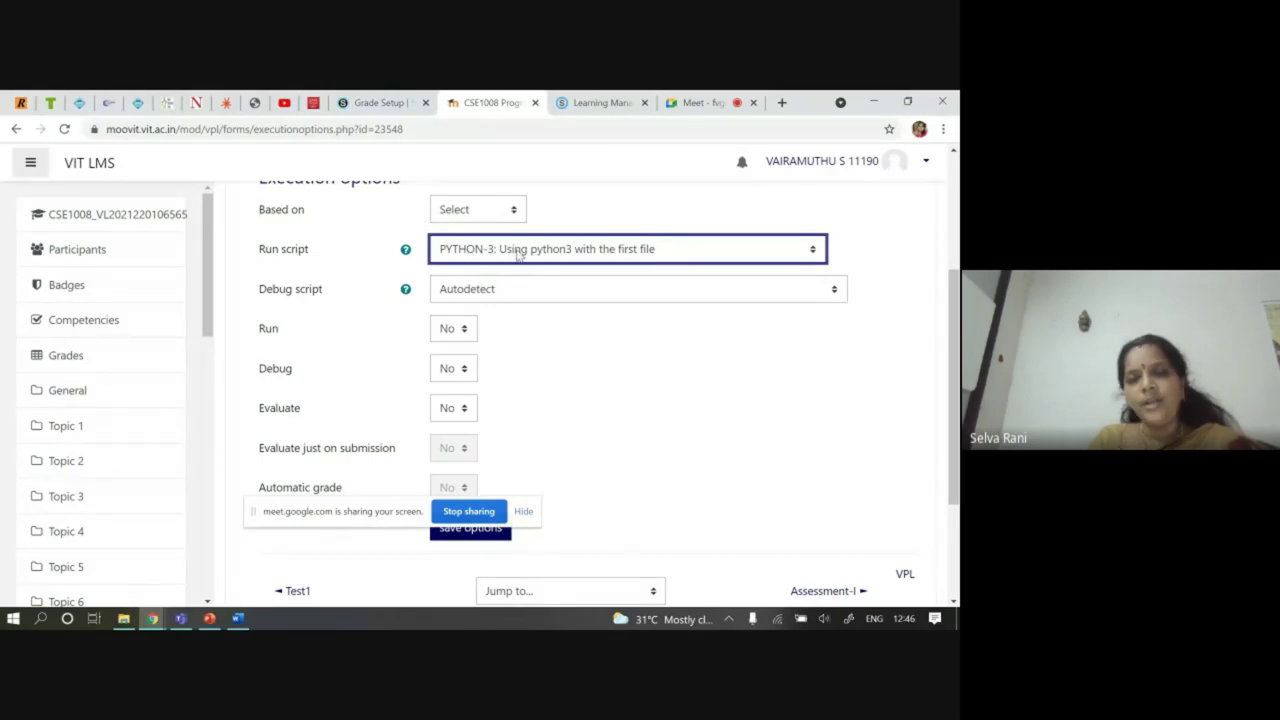
Set the debug script to PYTHON-3: Using python3 puDB/pdb with the first file
click(493, 301)
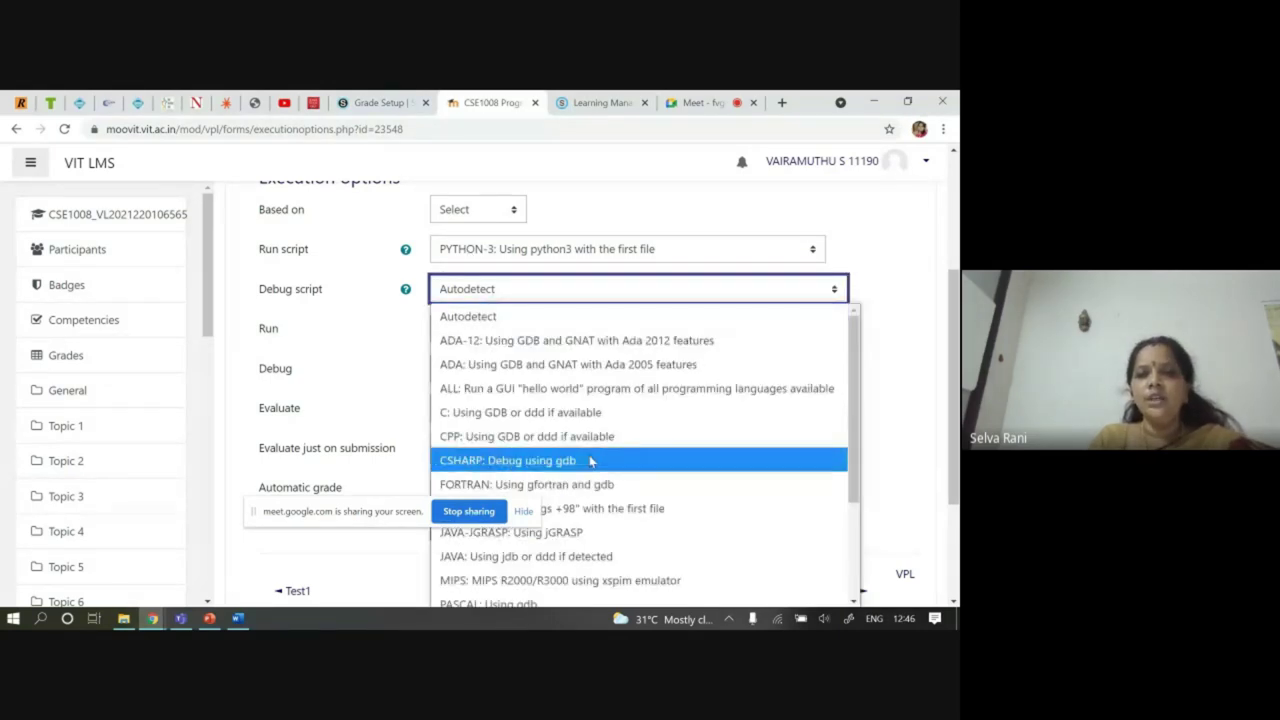
scroll(545, 455, down, 2)
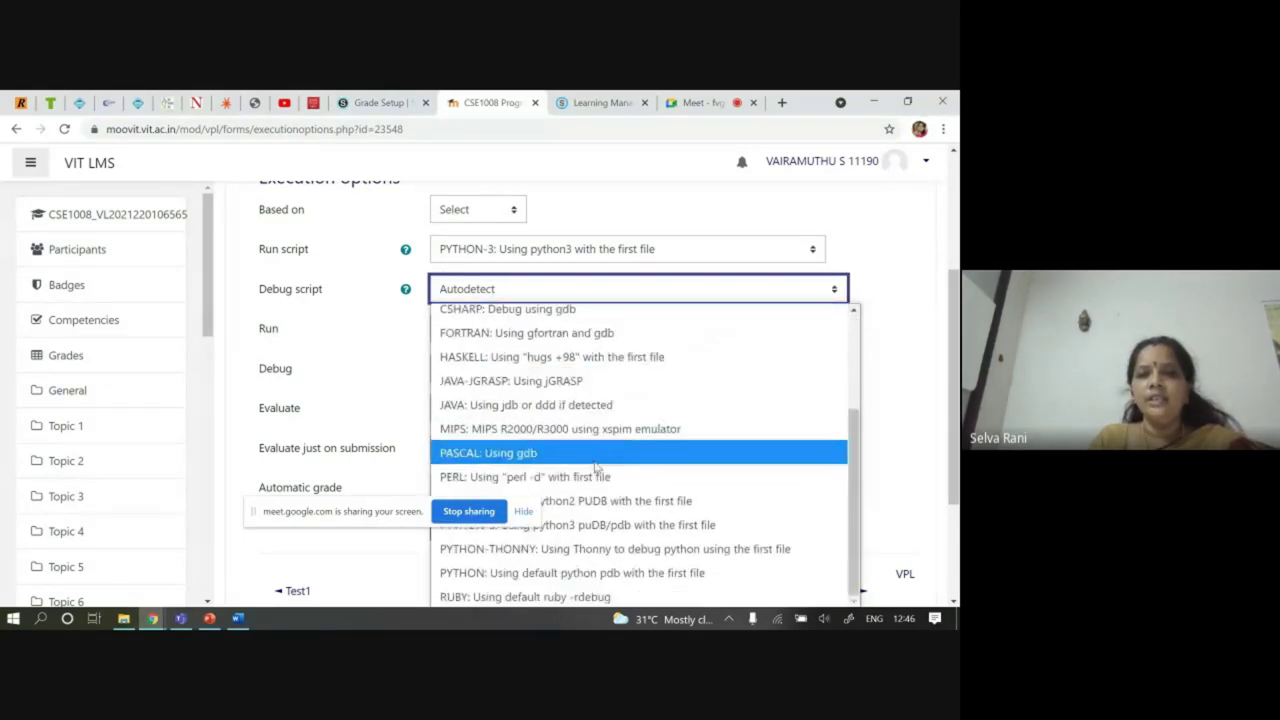
click(698, 531)
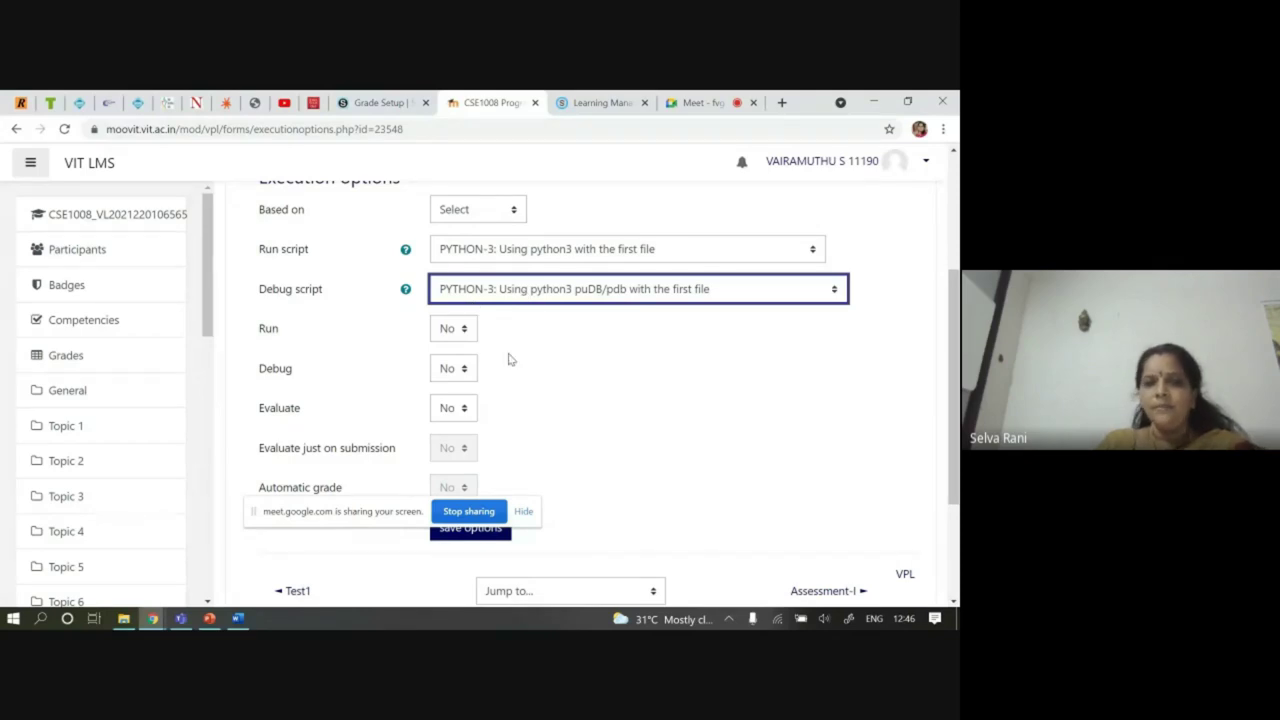
Set the Run, Debug and Evaluate options of the Demo lab to Yes
click(465, 336)
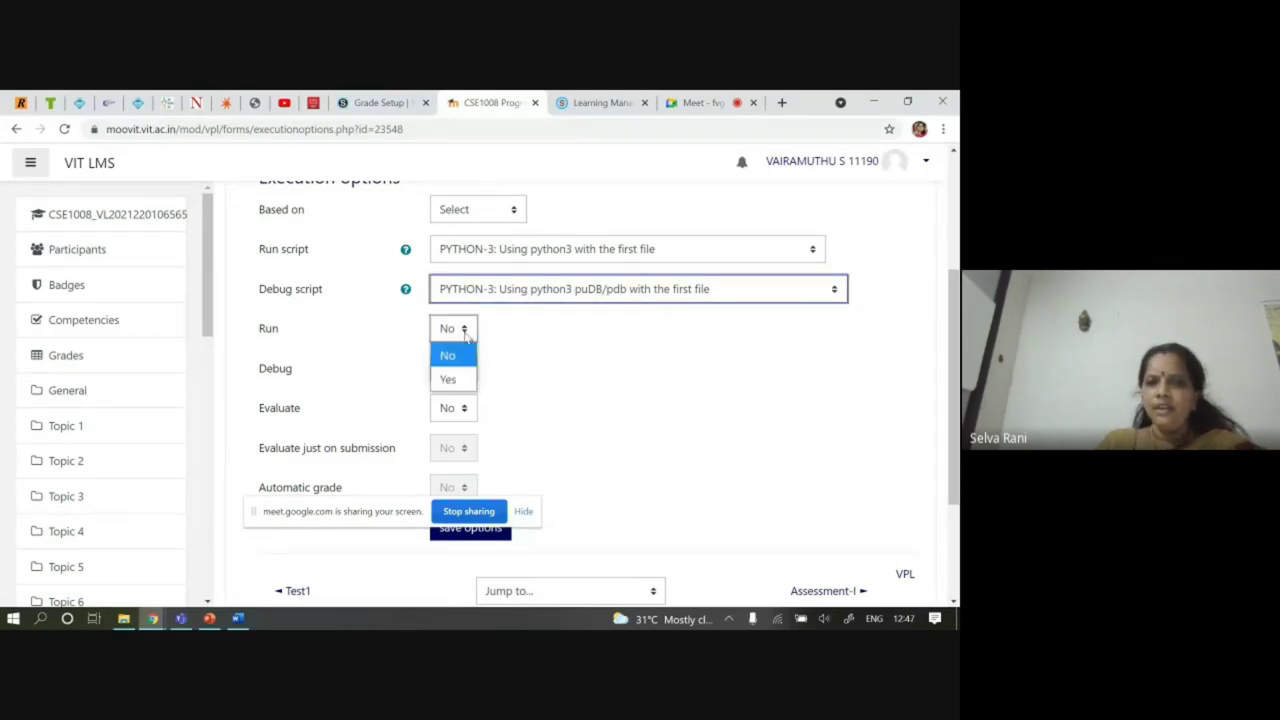
click(466, 380)
click(467, 372)
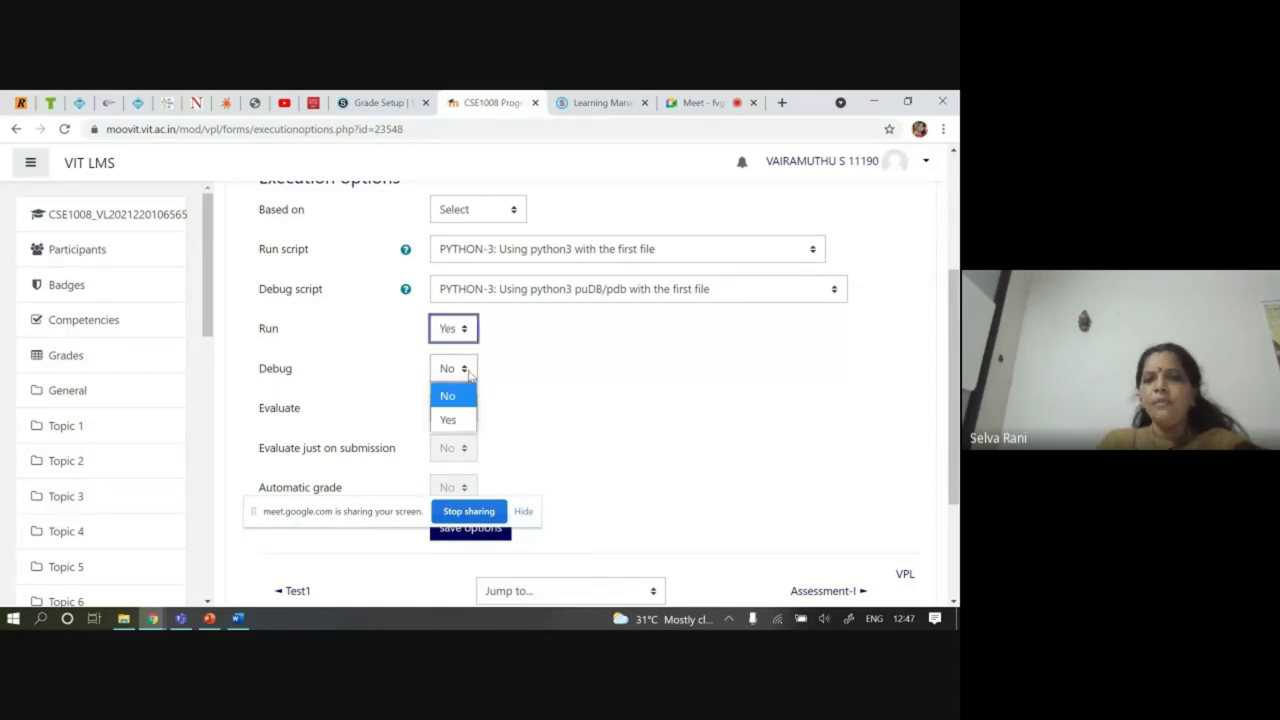
click(470, 420)
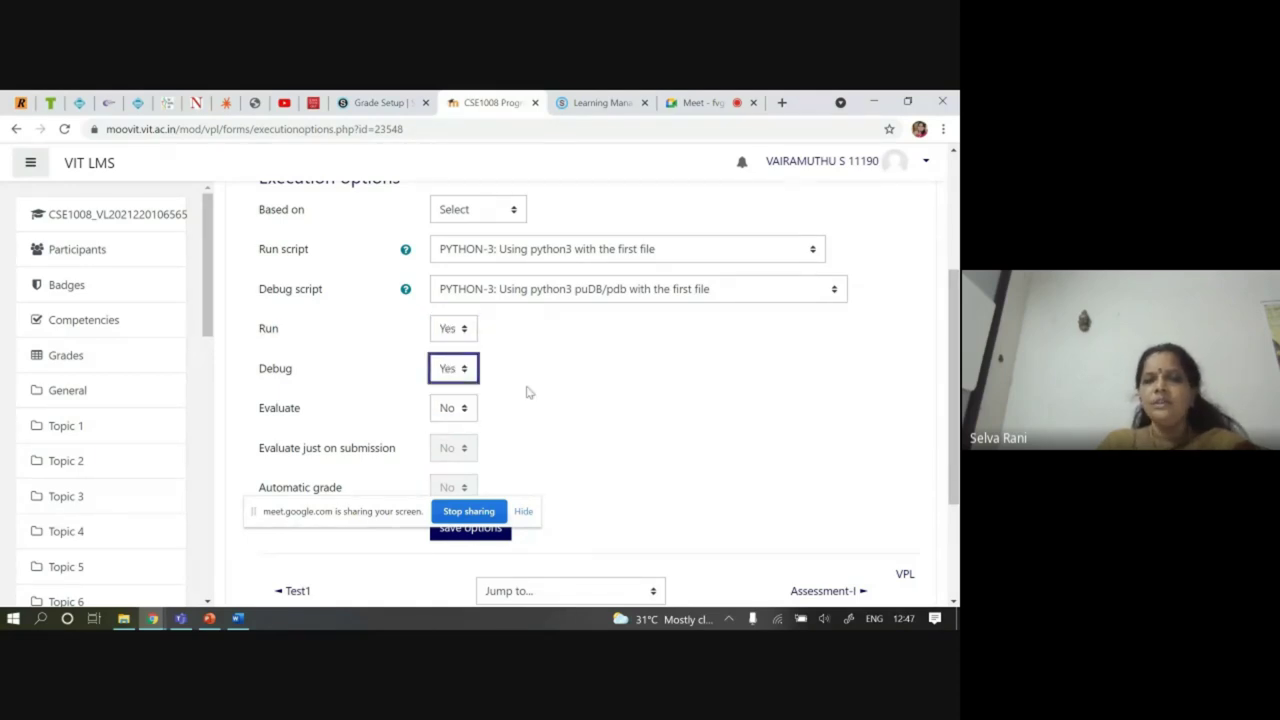
click(456, 408)
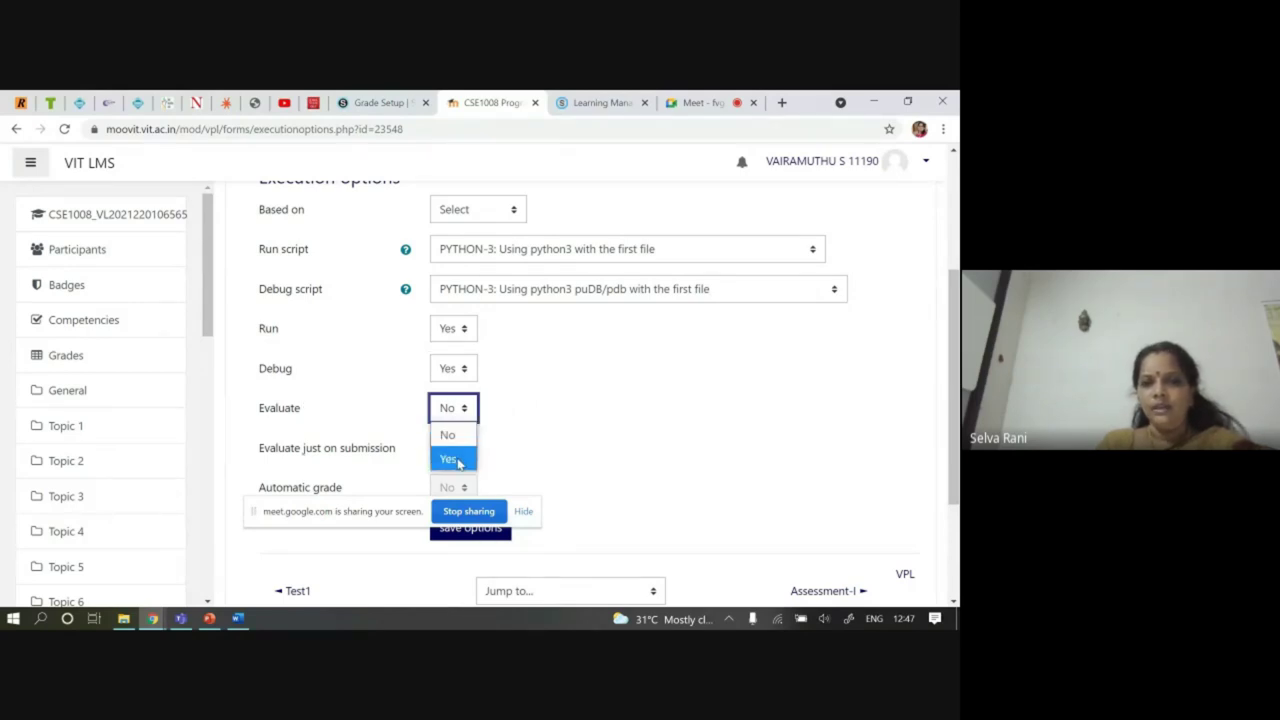
click(459, 462)
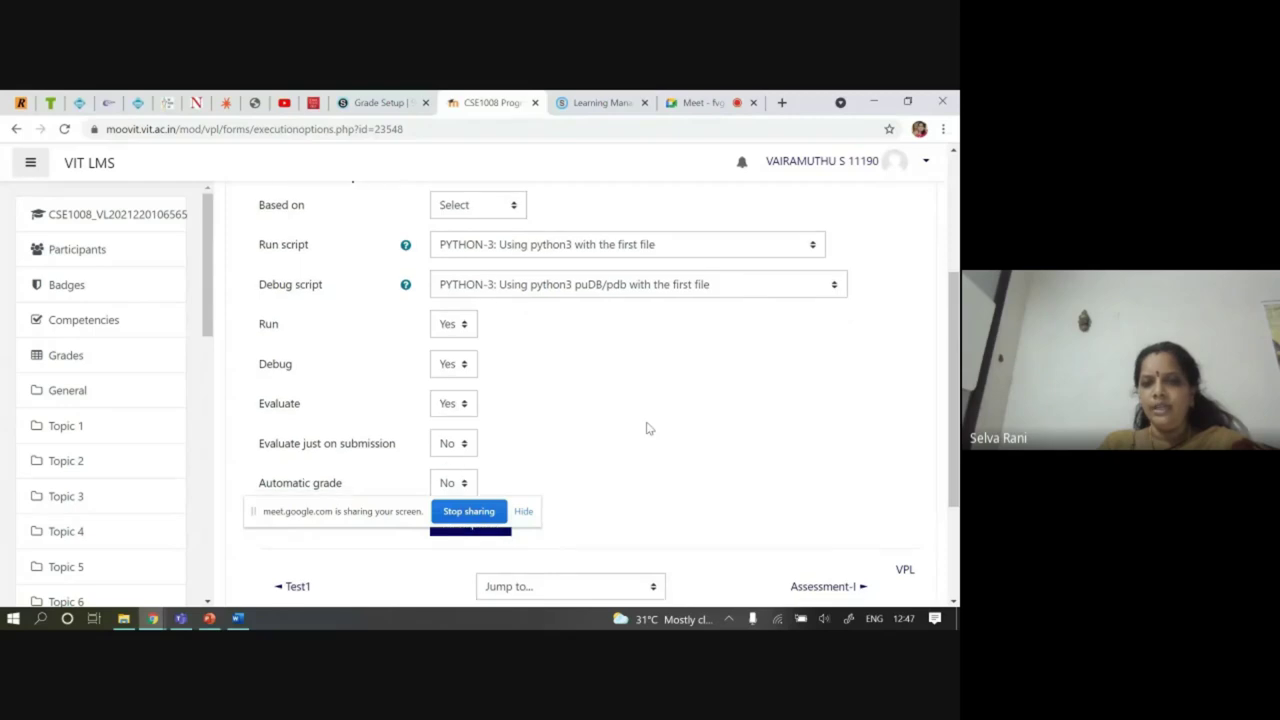
scroll(646, 429, down, 2)
click(461, 262)
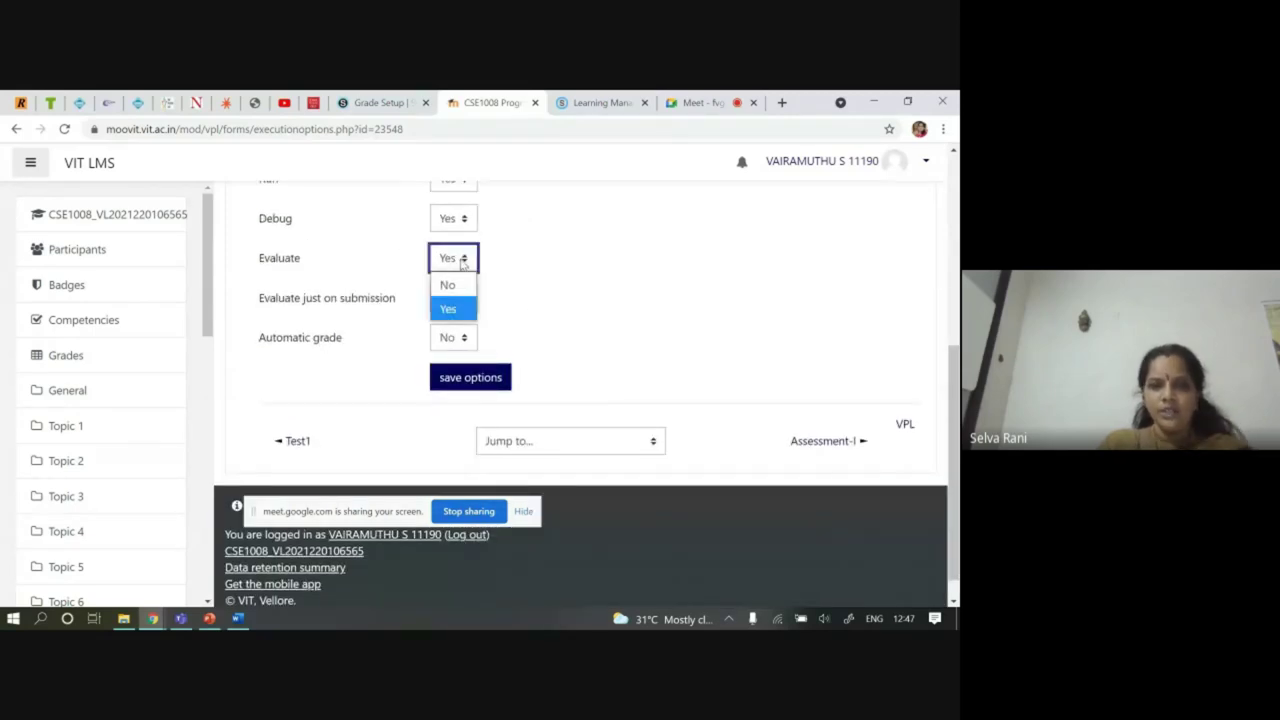
click(459, 307)
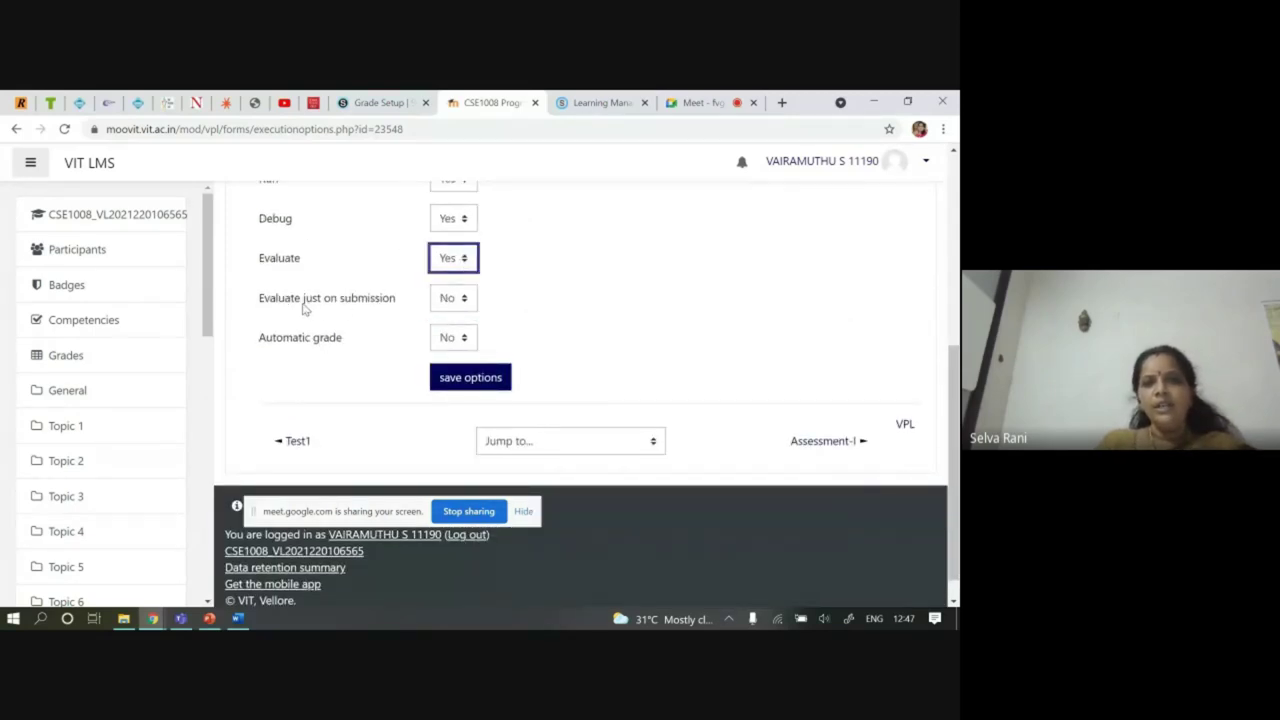
Keep Evaluate just on submission and Automatic grade at No, and save the execution options
click(467, 300)
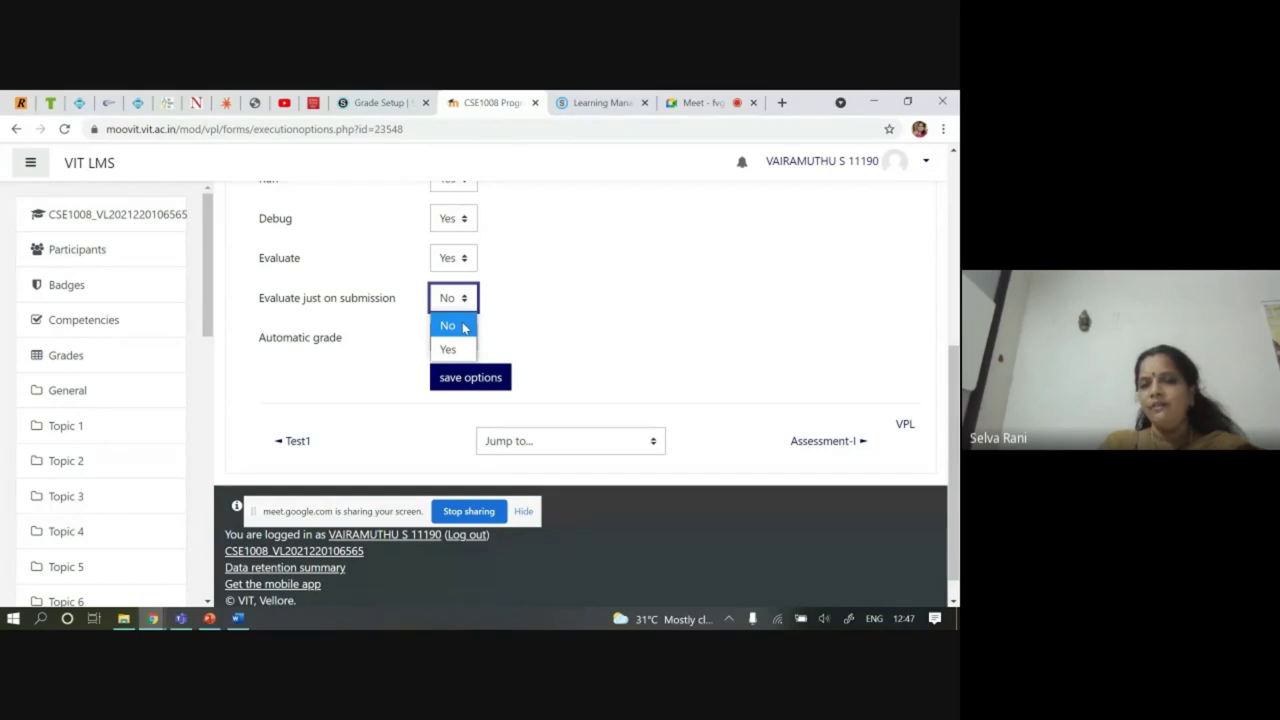
click(463, 327)
click(533, 307)
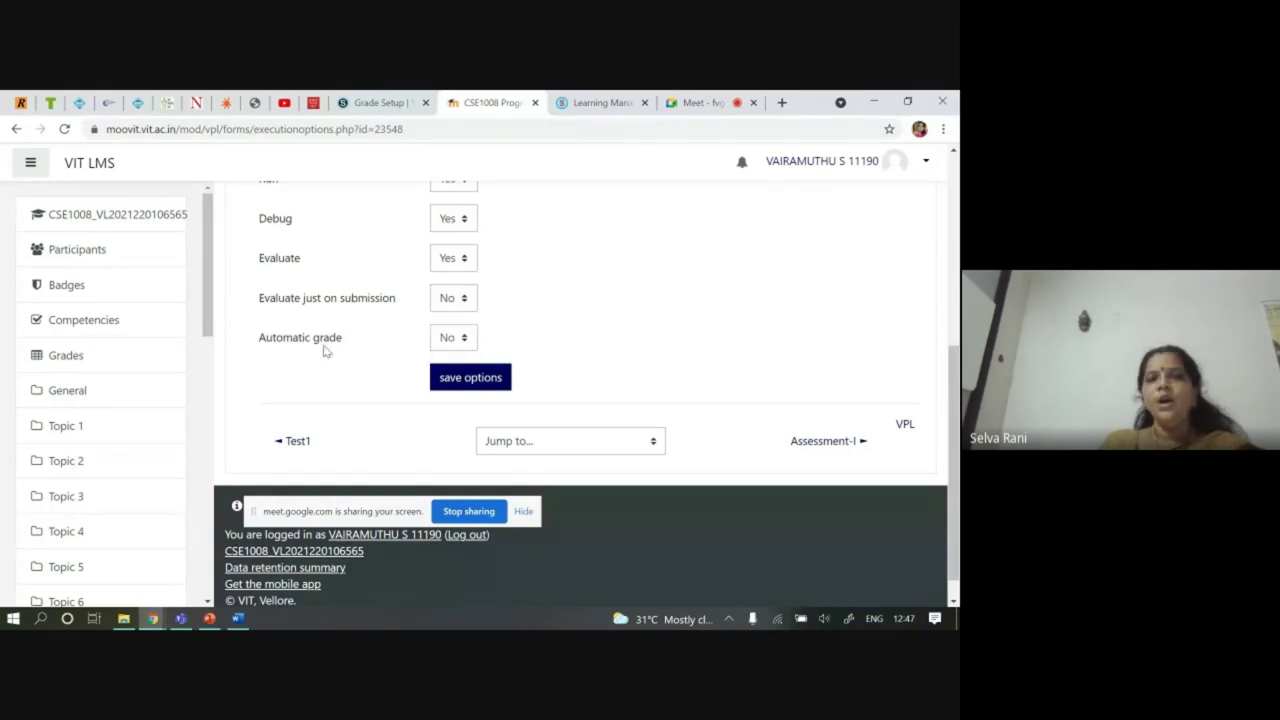
click(464, 340)
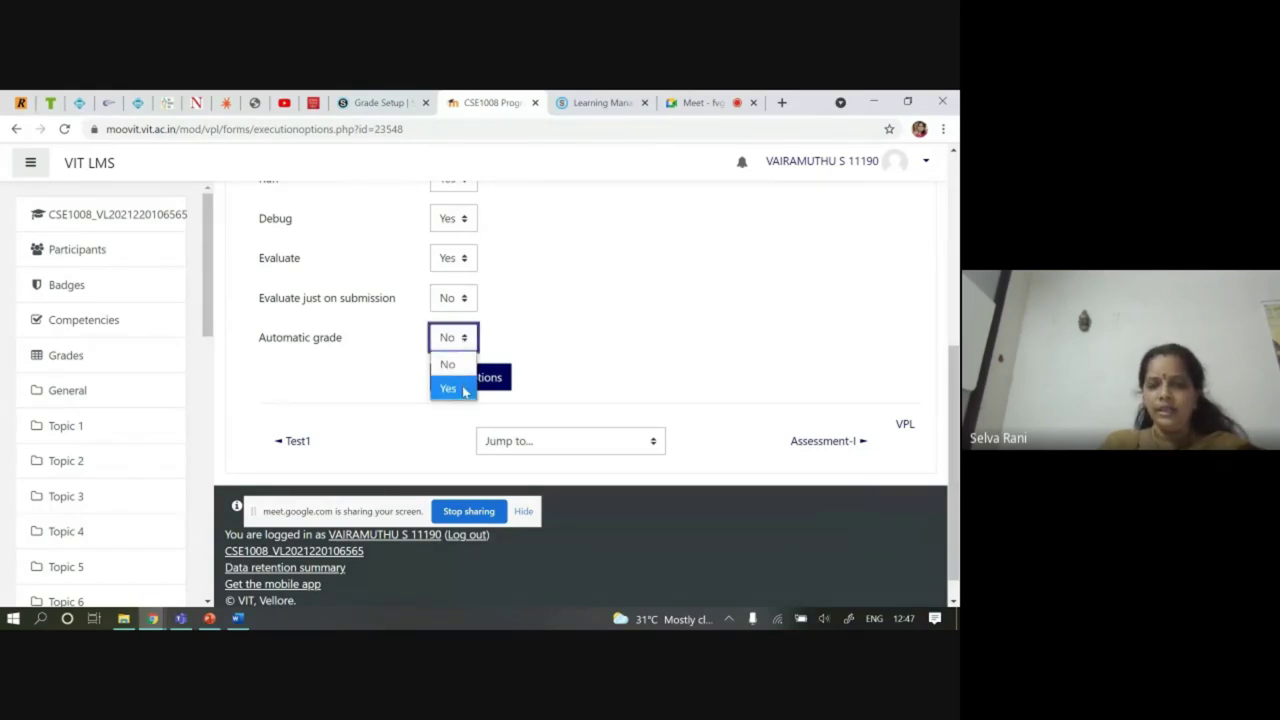
click(459, 366)
click(630, 342)
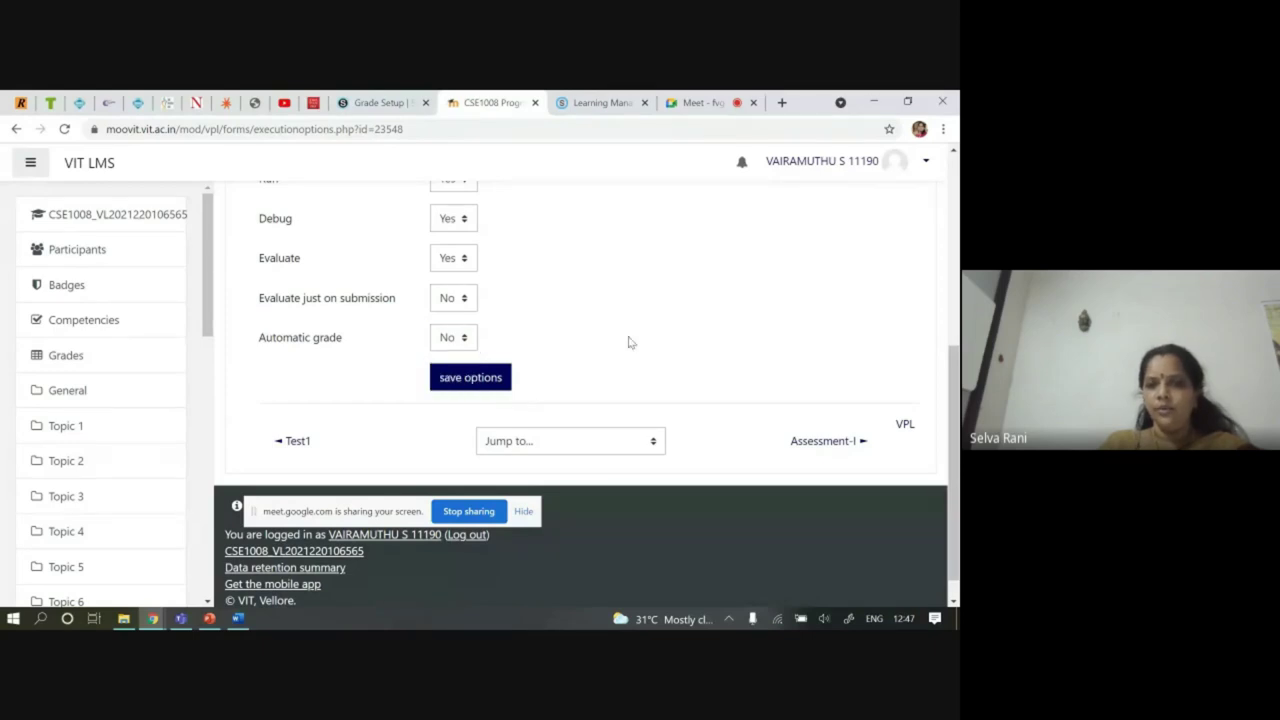
click(454, 385)
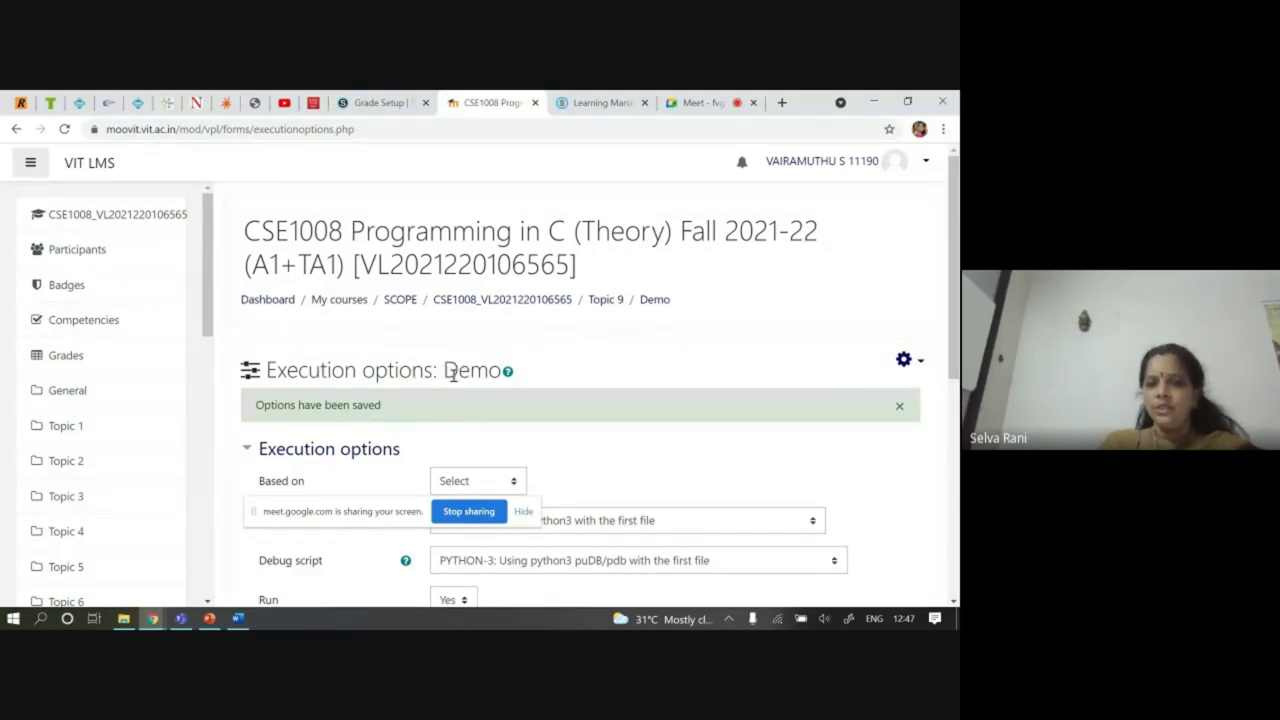
Return to Topic 9 of the course and reopen the Demo lab's description
click(612, 300)
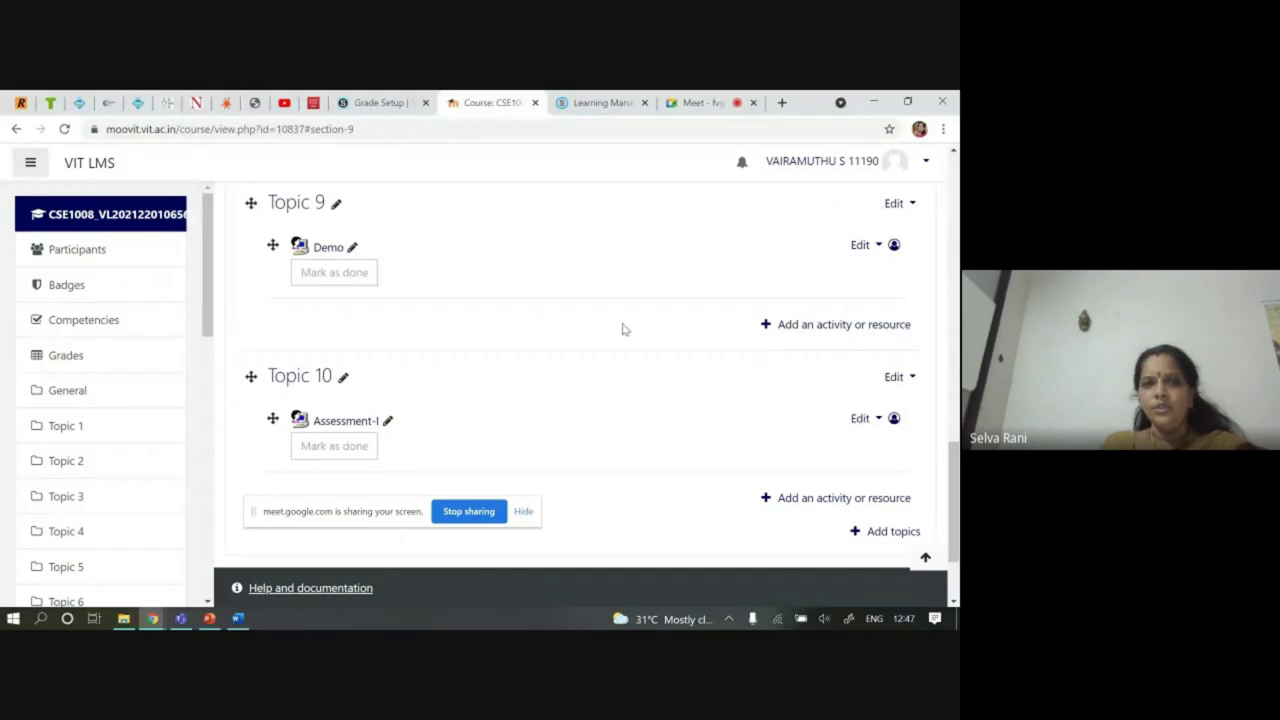
scroll(630, 325, up, 1)
click(328, 325)
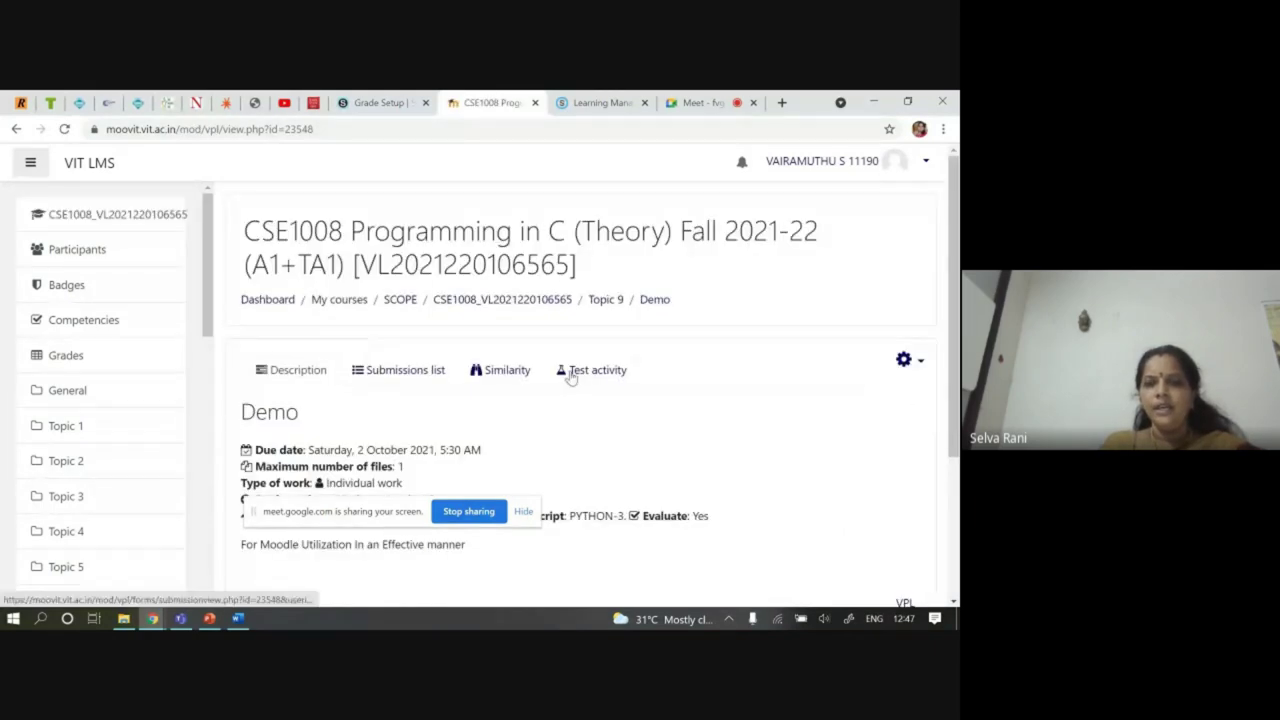
Open the course's overview of virtual programming labs from the Demo lab and look through the listed labs
click(918, 360)
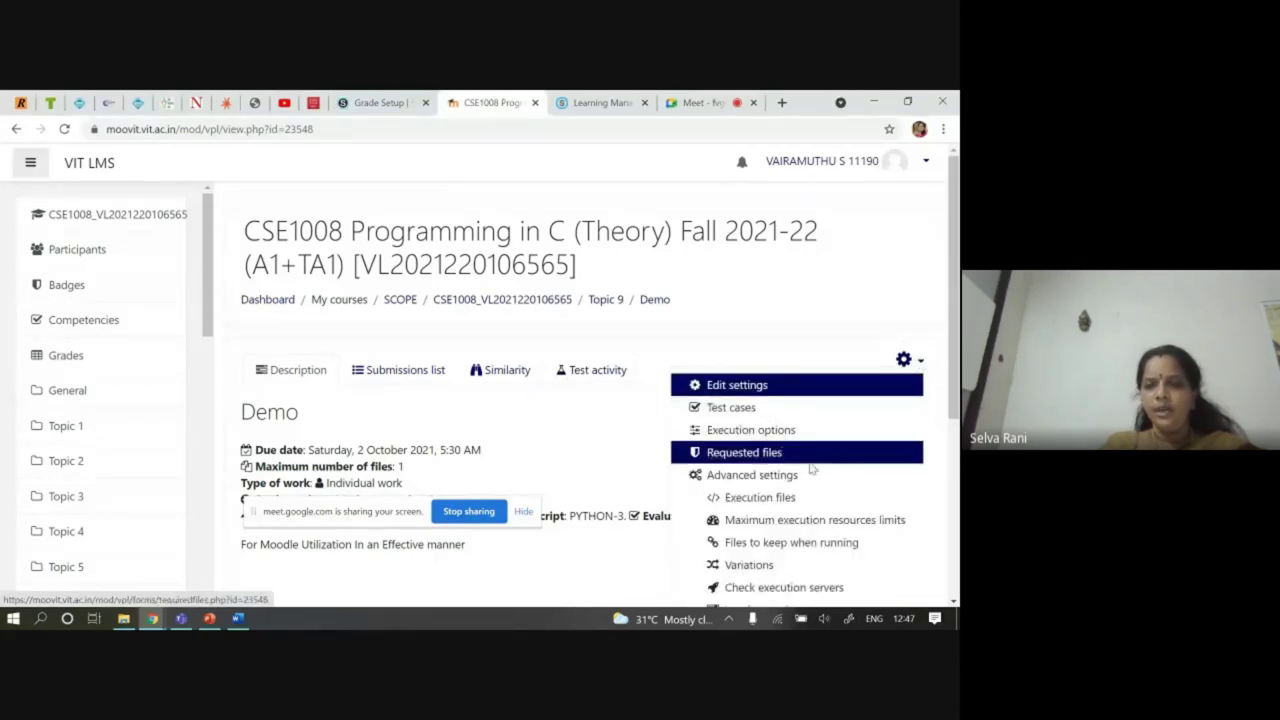
scroll(790, 465, down, 3)
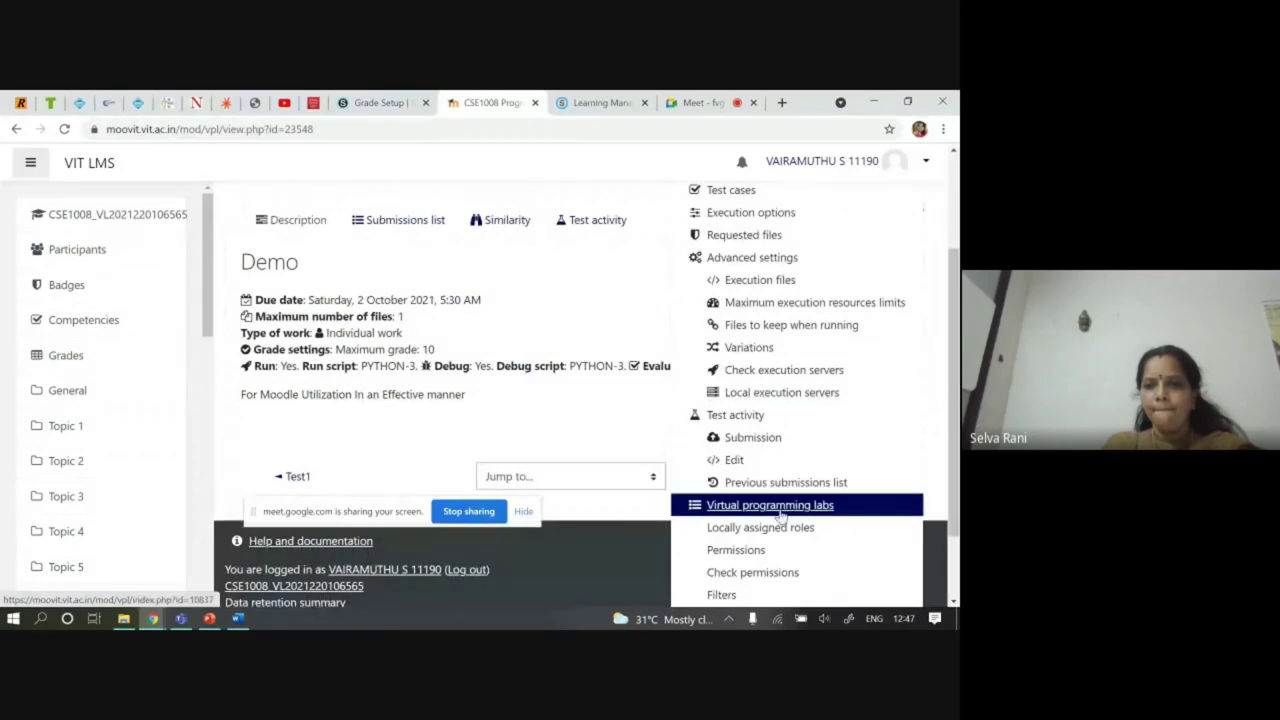
click(785, 506)
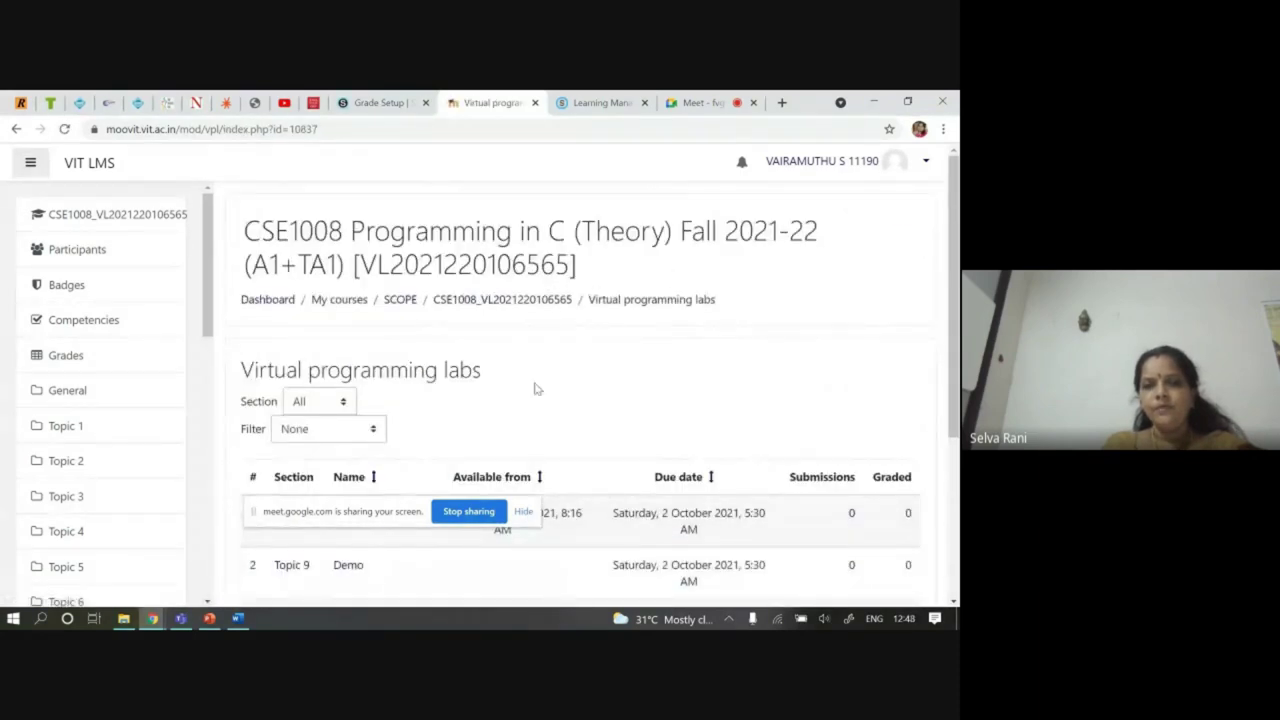
scroll(603, 404, down, 3)
scroll(600, 420, up, 3)
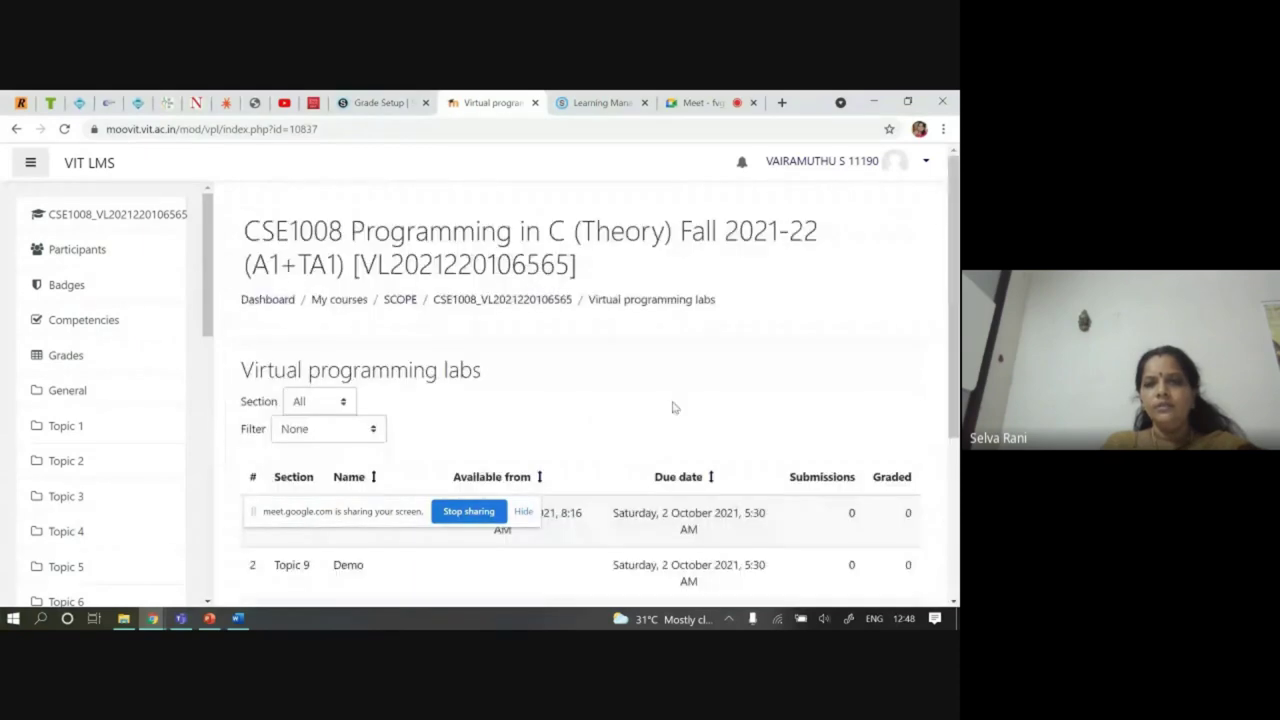
Return to the CSE1008 course page and go to the Demo activity in Topic 9
click(537, 303)
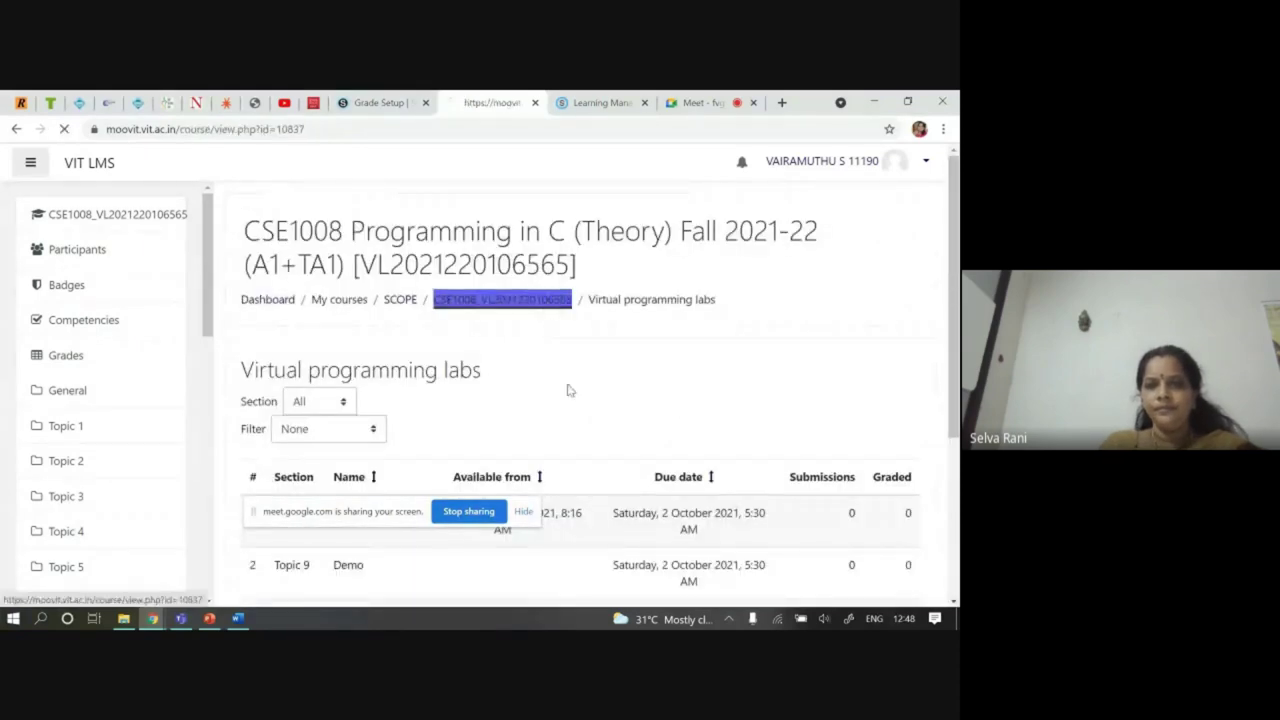
scroll(450, 420, down, 5)
scroll(373, 450, down, 7)
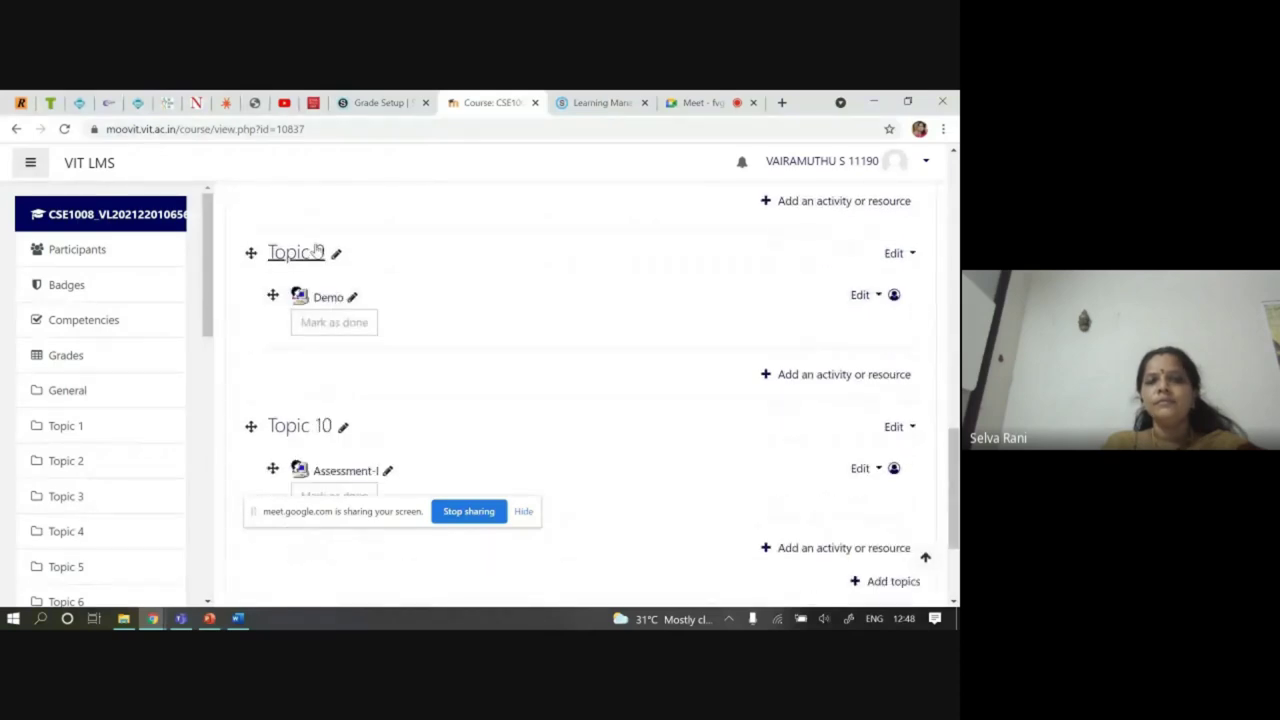
Open the Demo lab in Topic 9 and view its test activity submission
click(332, 298)
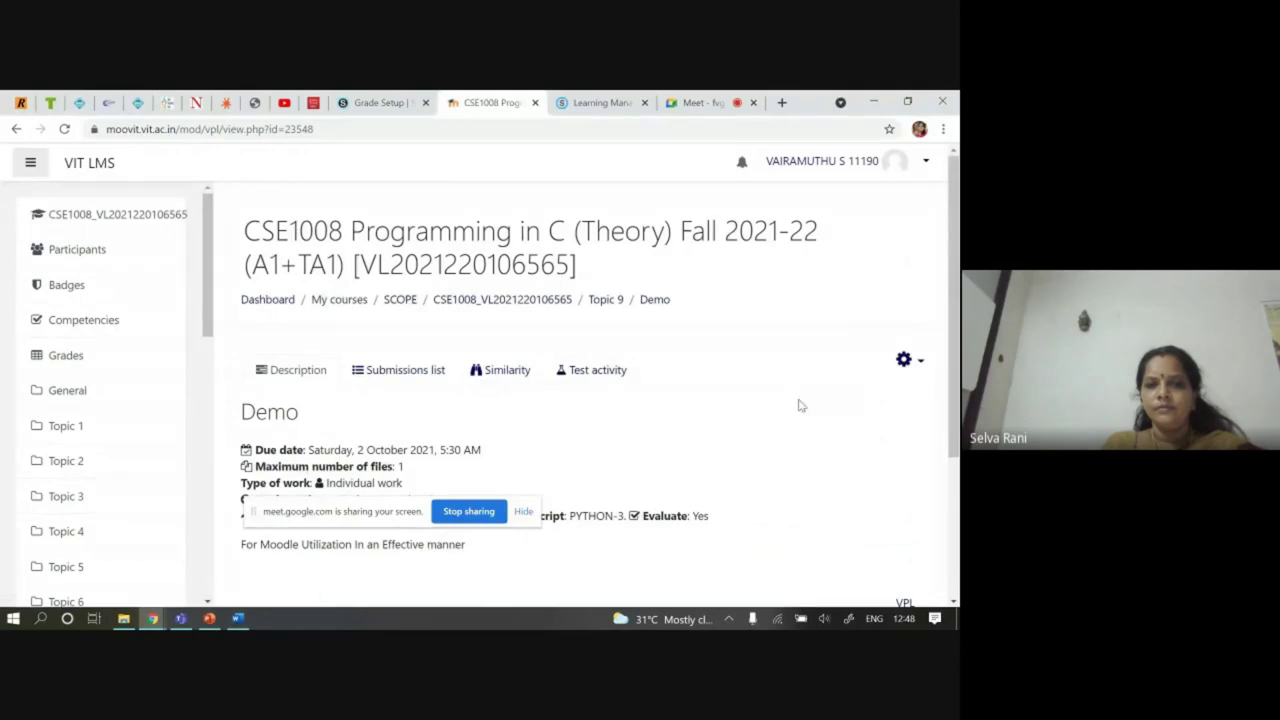
click(908, 361)
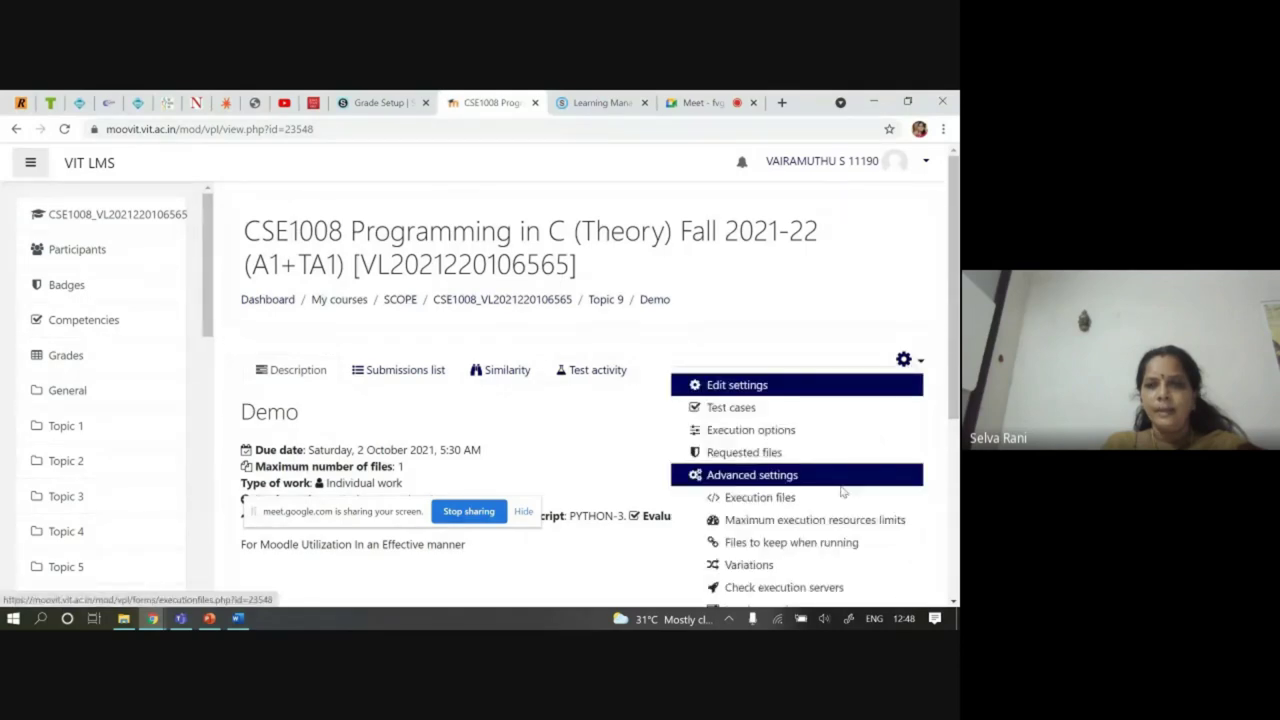
key(Escape)
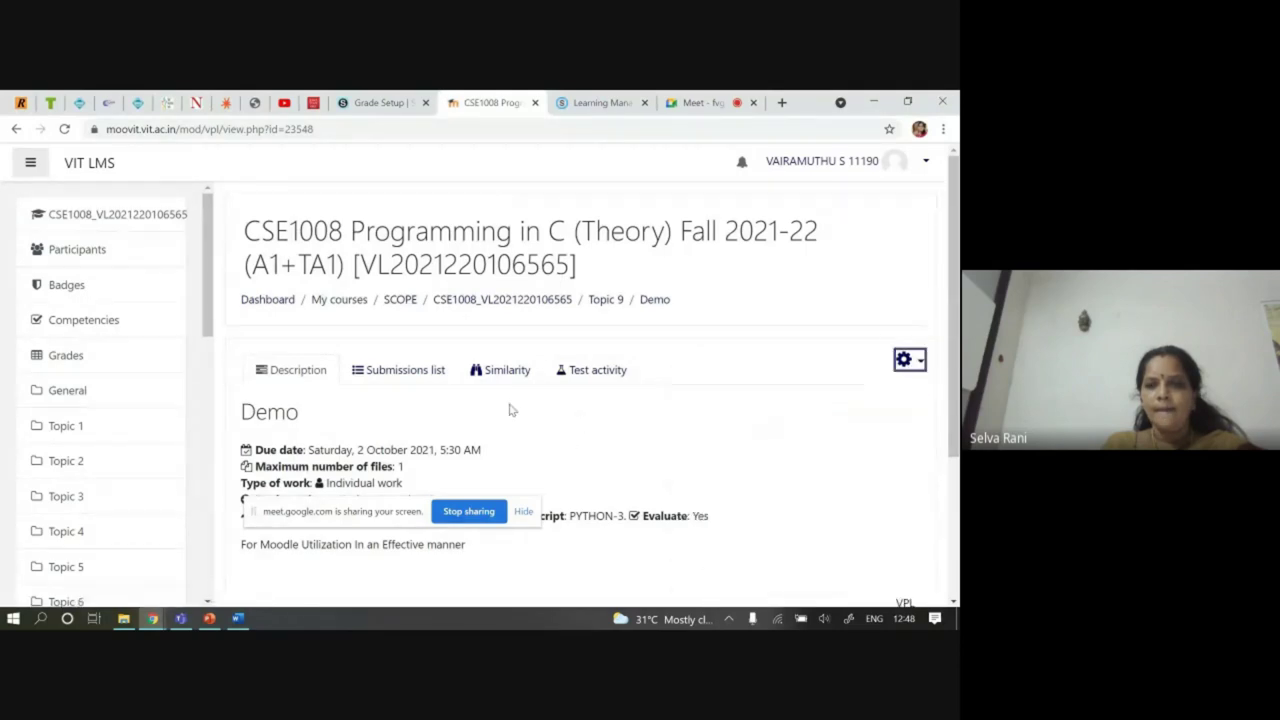
click(614, 374)
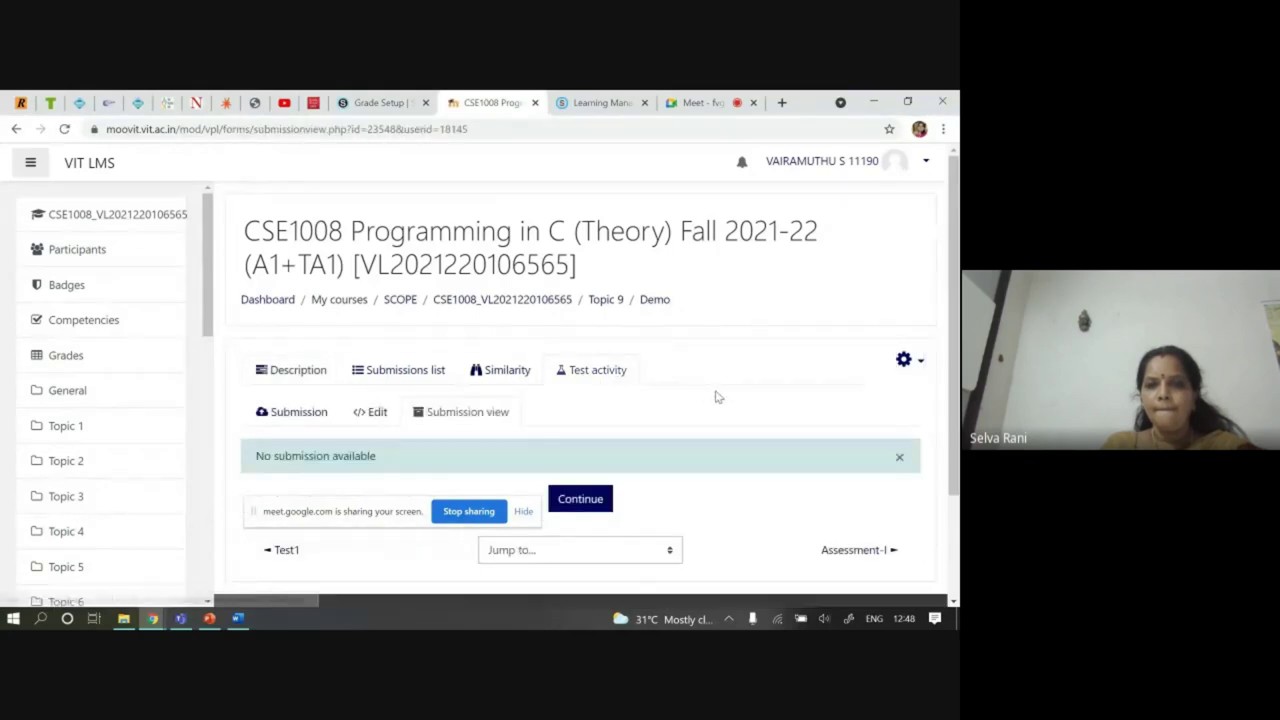
Look through the Demo lab's settings options and open its test cases for editing
click(906, 361)
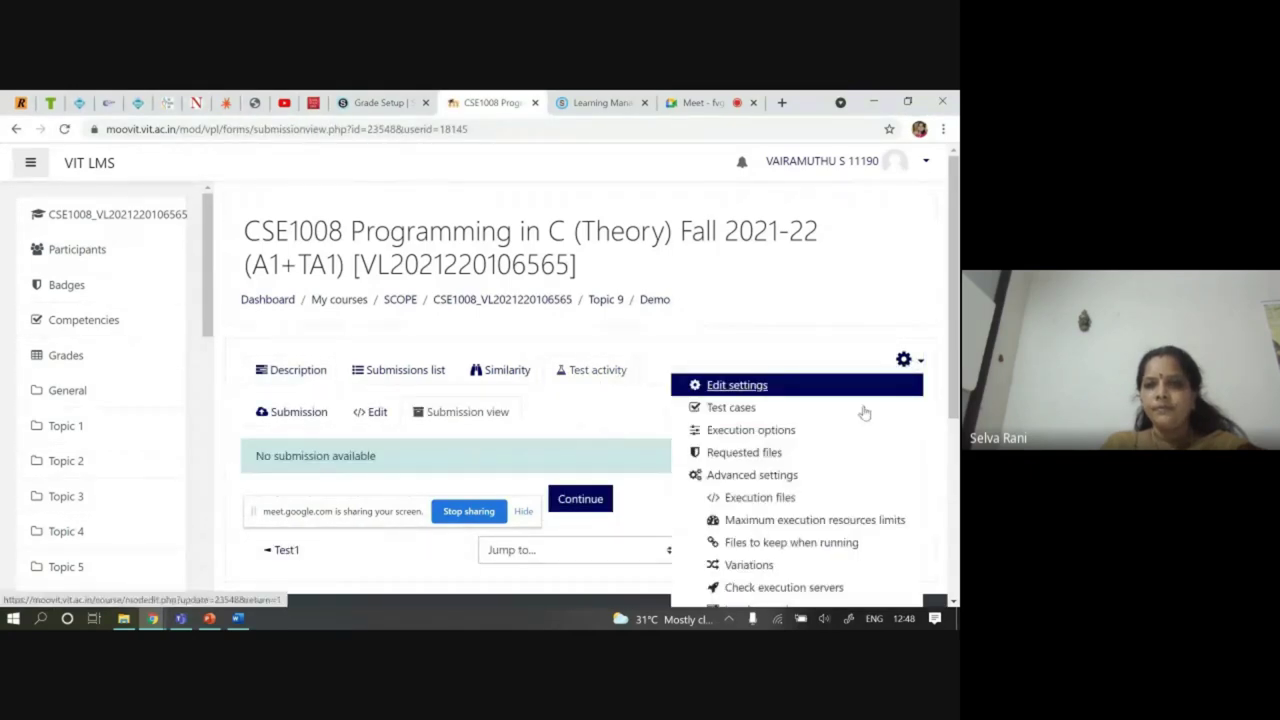
scroll(780, 480, down, 3)
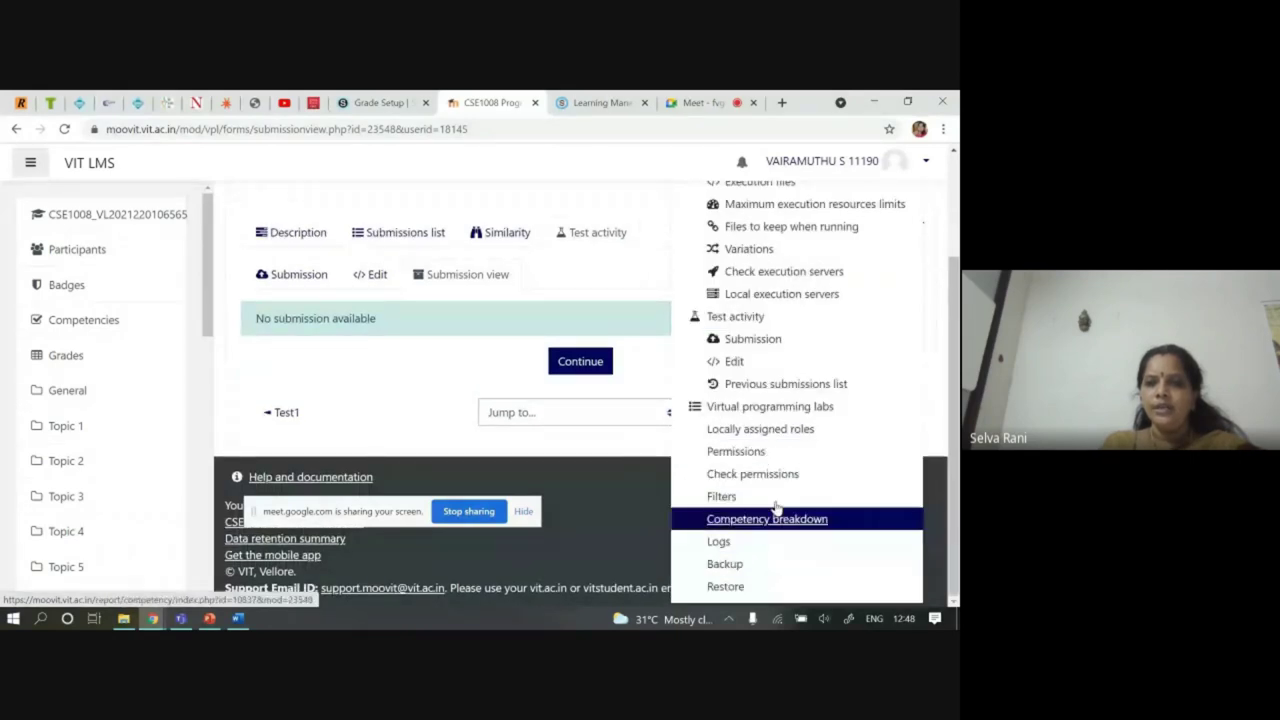
scroll(797, 397, up, 3)
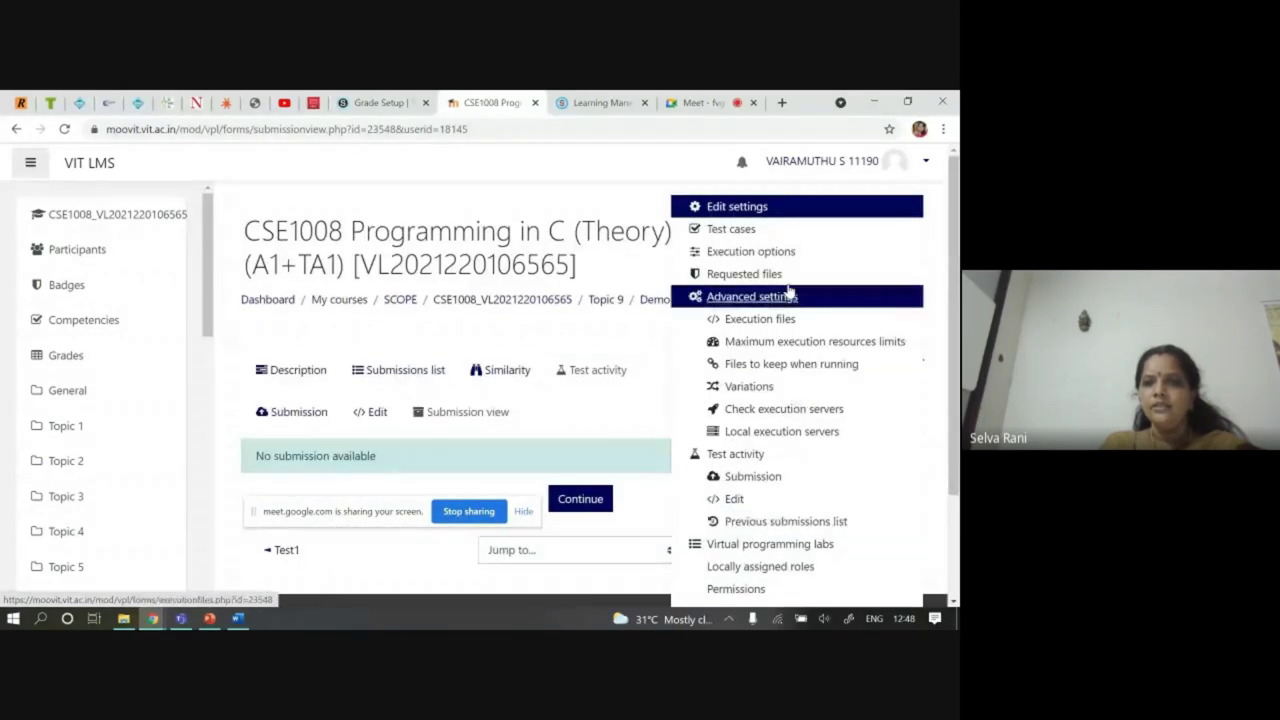
click(772, 230)
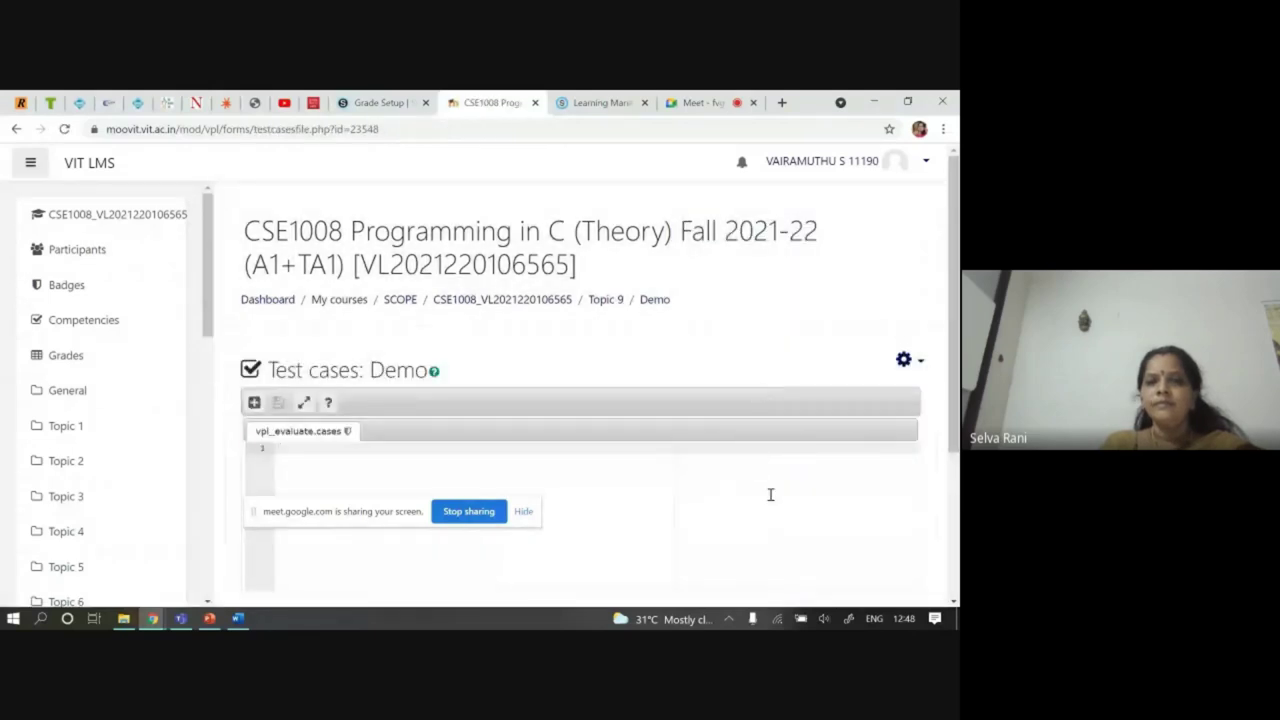
Start the first test case in vpl_evaluate.cases with the line case=one
scroll(548, 358, down, 2)
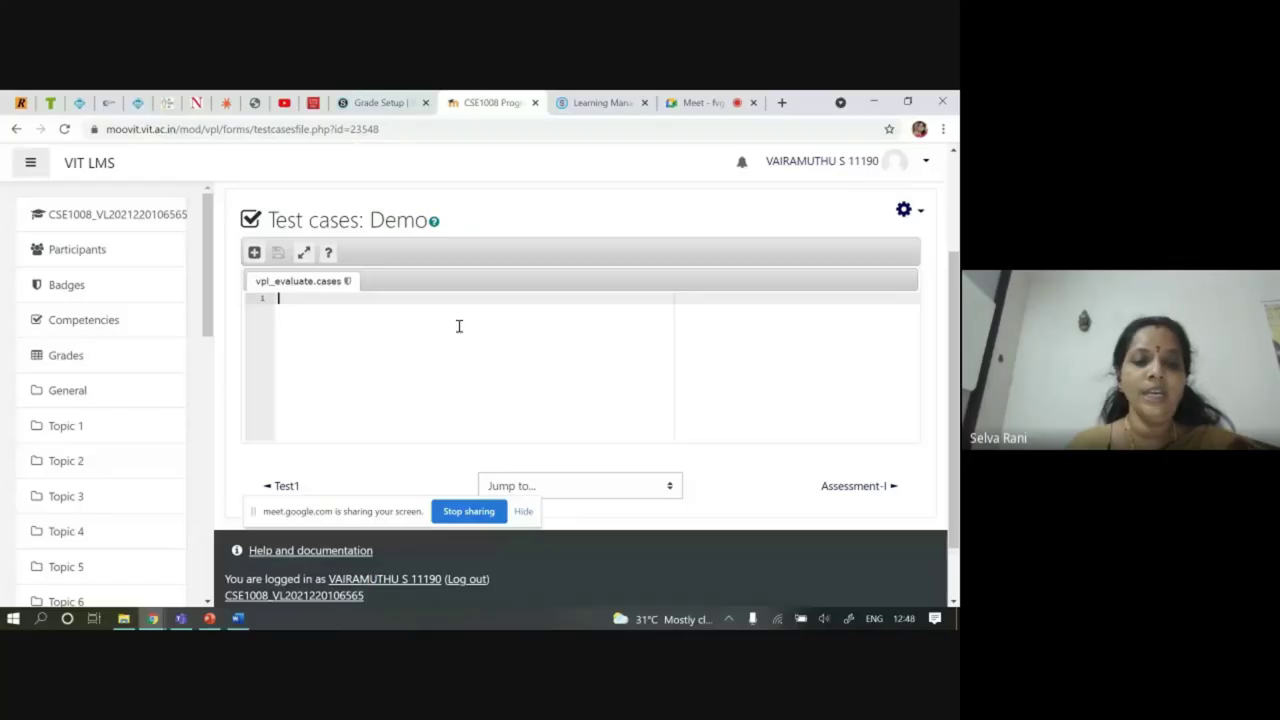
text(case=)
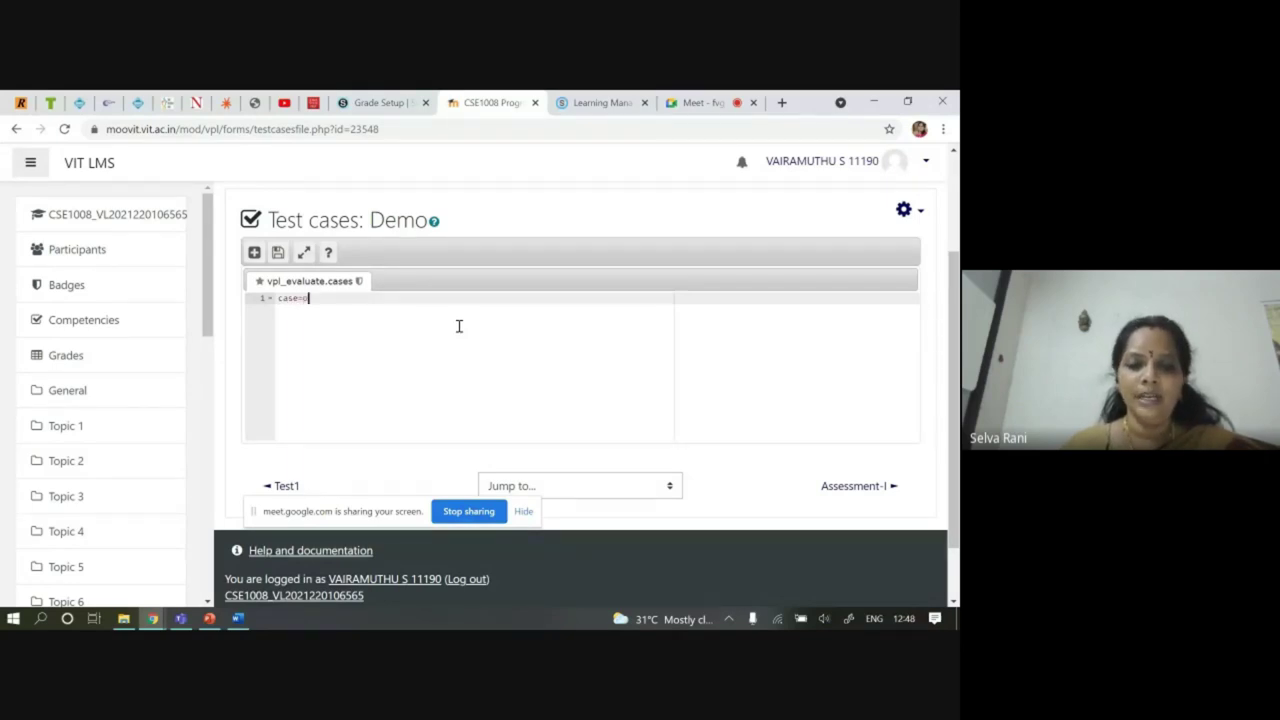
text(e)
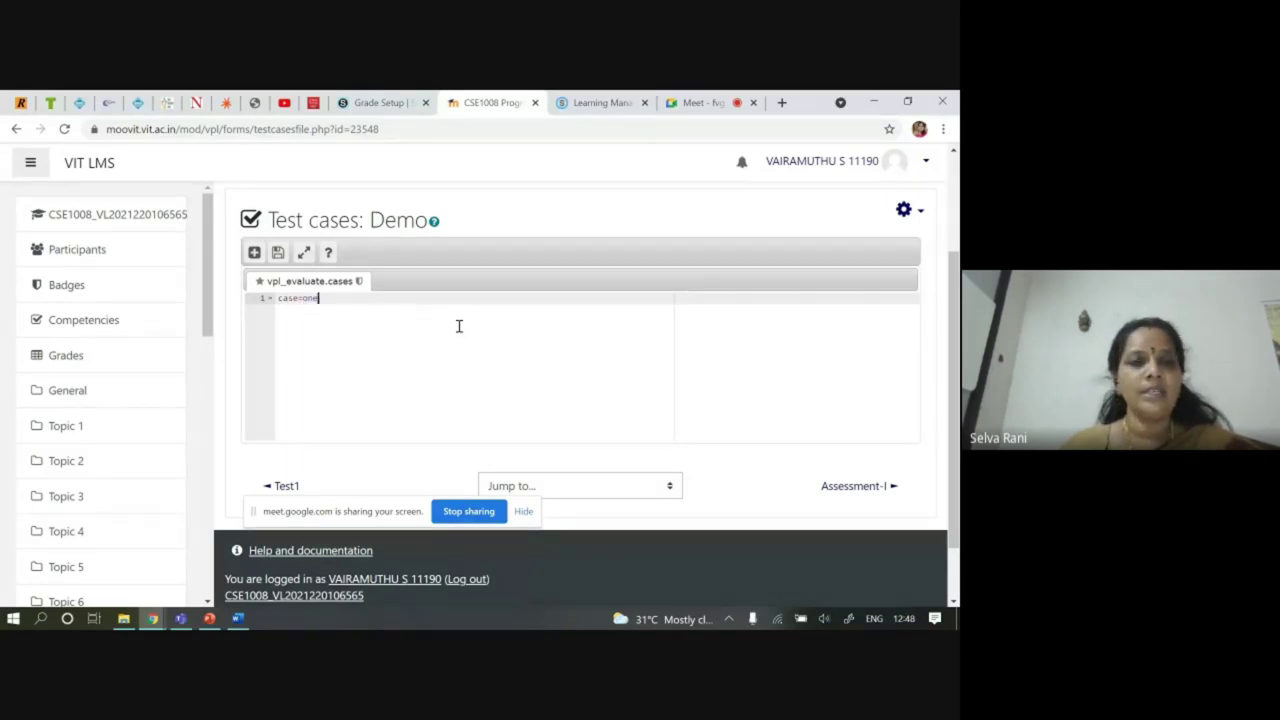
key(Return)
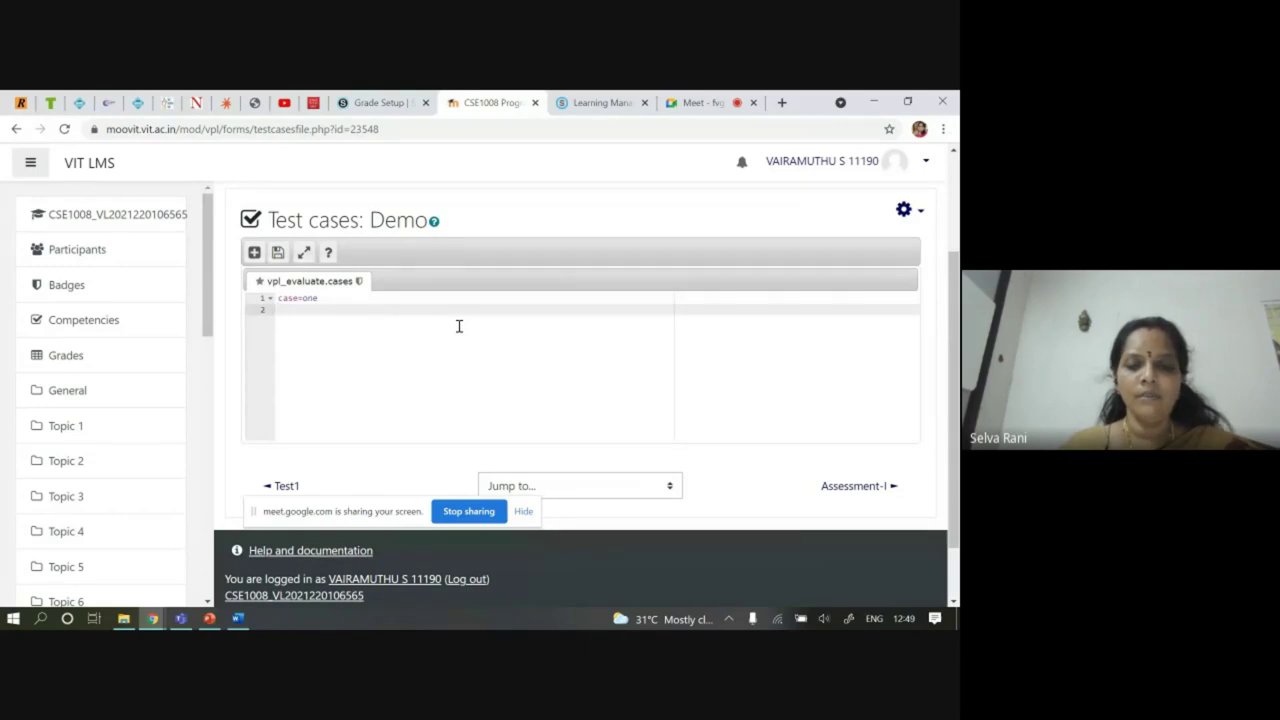
text(10, 20)
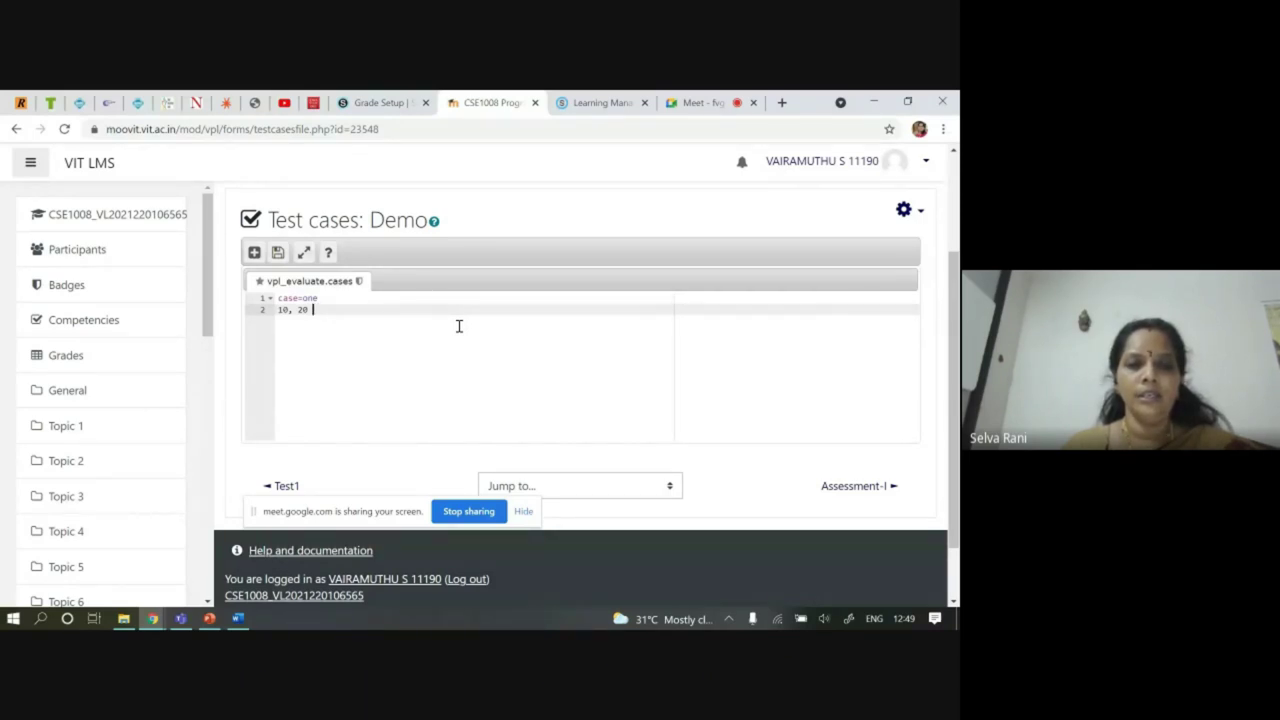
key(BackSpace)
key(BackSpace)
key(BackSpace)
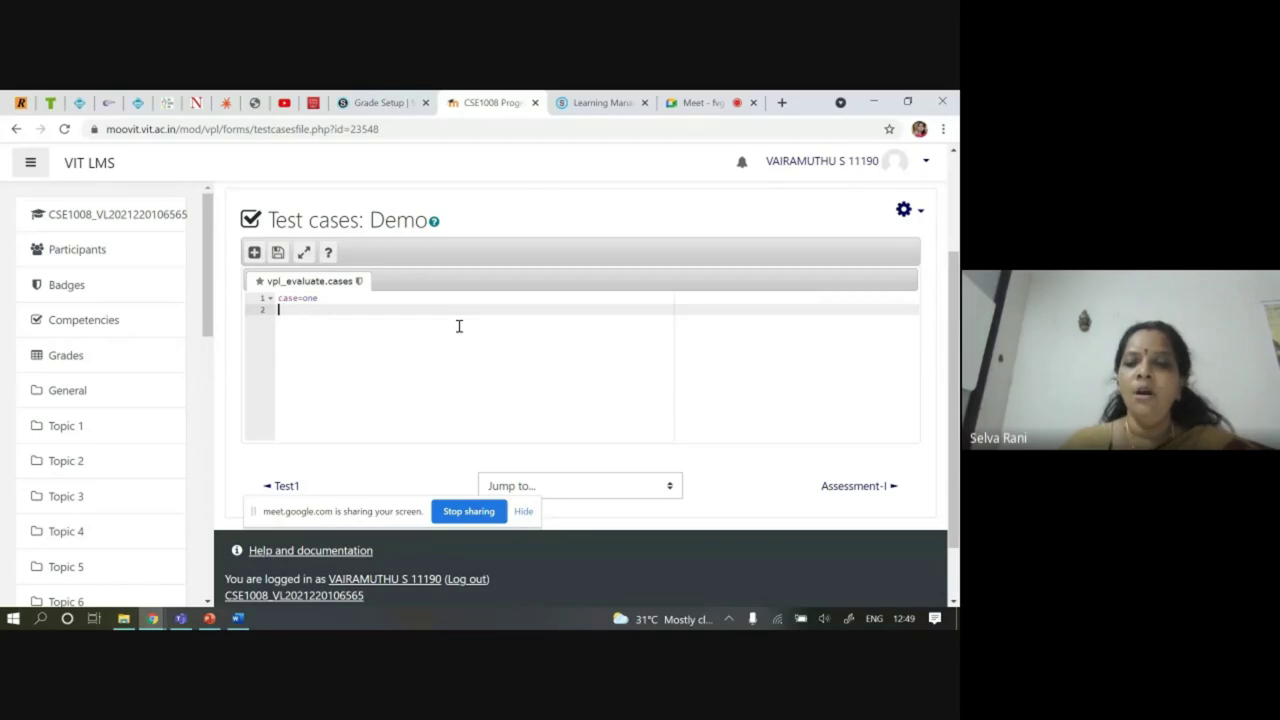
key(BackSpace)
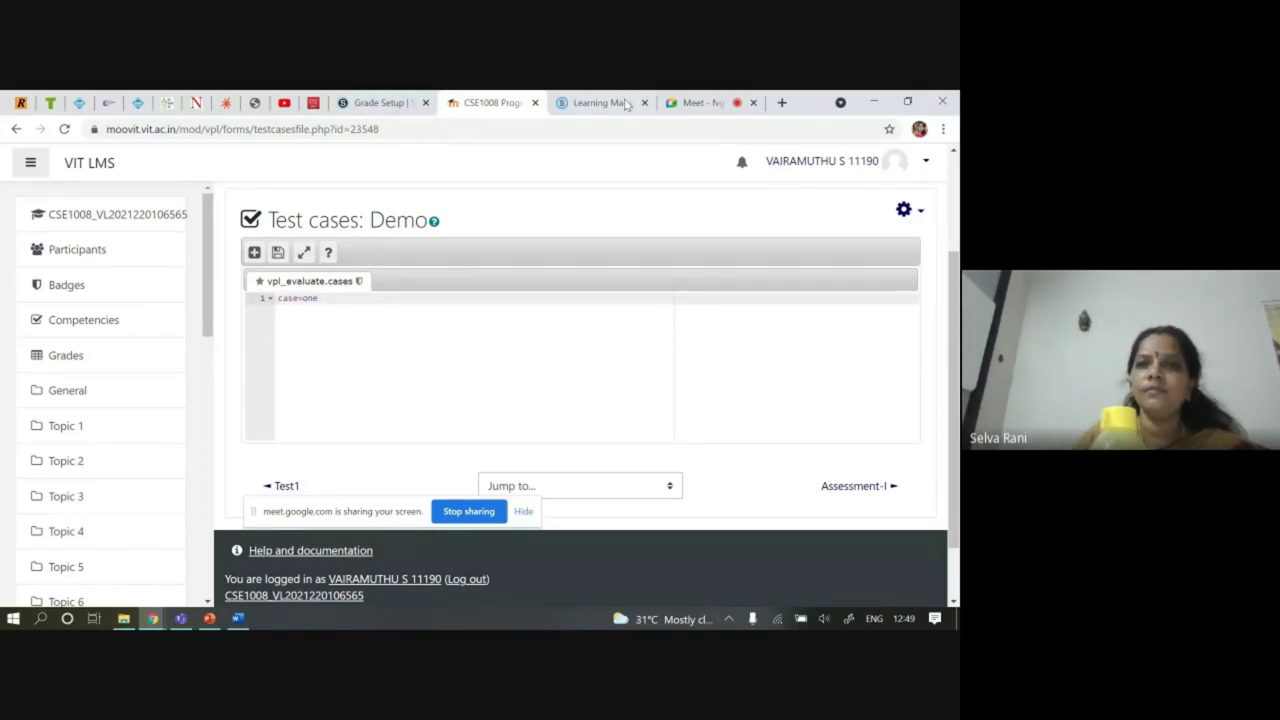
Switch to the Google Meet call, turn off the camera, and return to the Demo lab's test cases
click(705, 102)
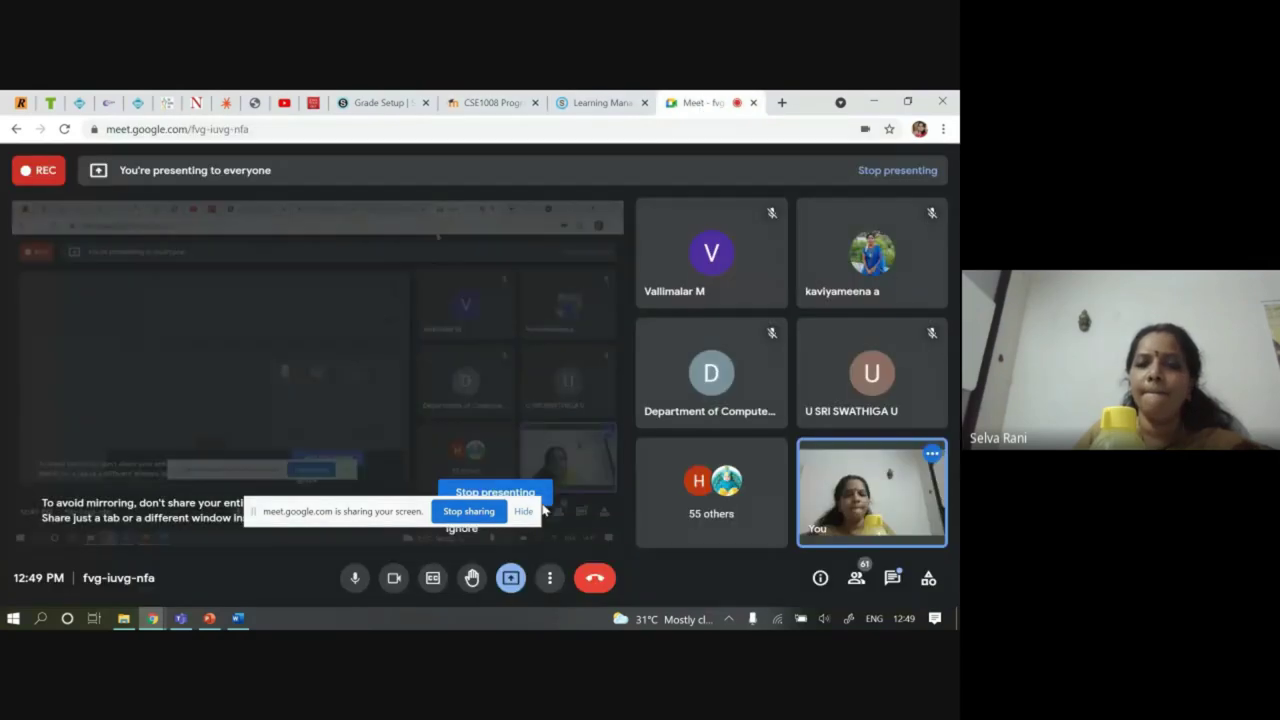
click(394, 579)
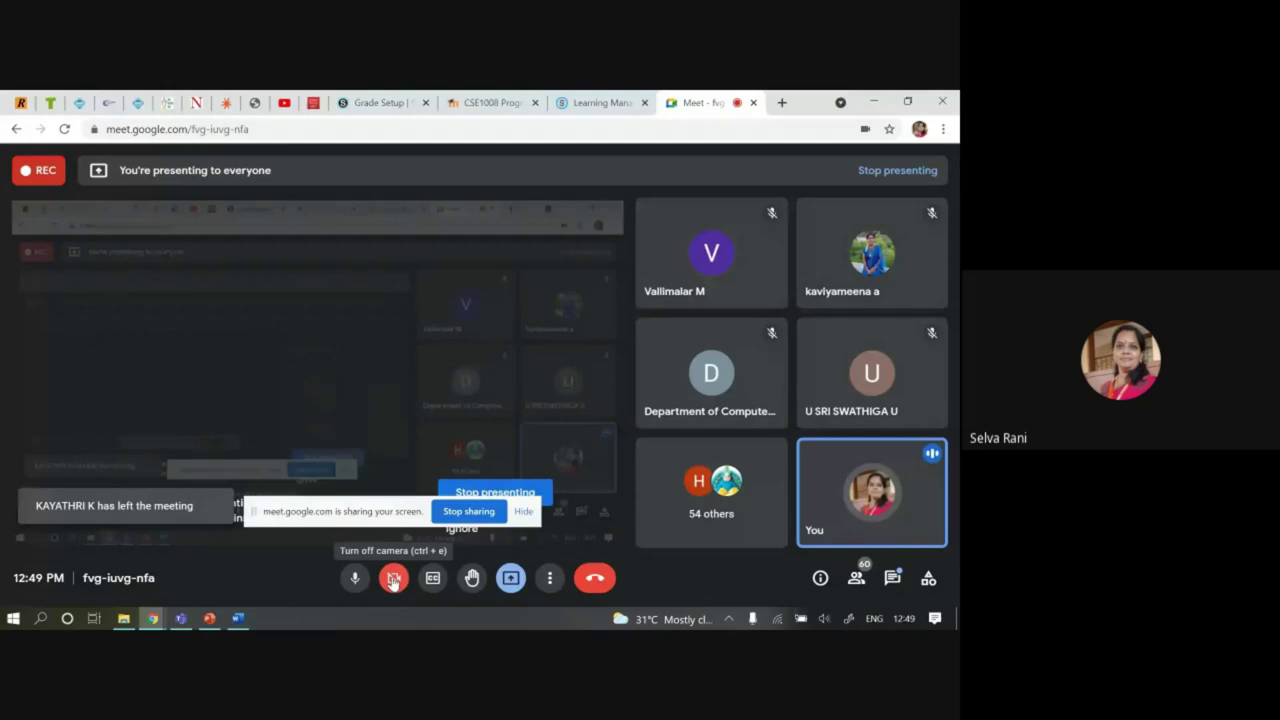
click(603, 102)
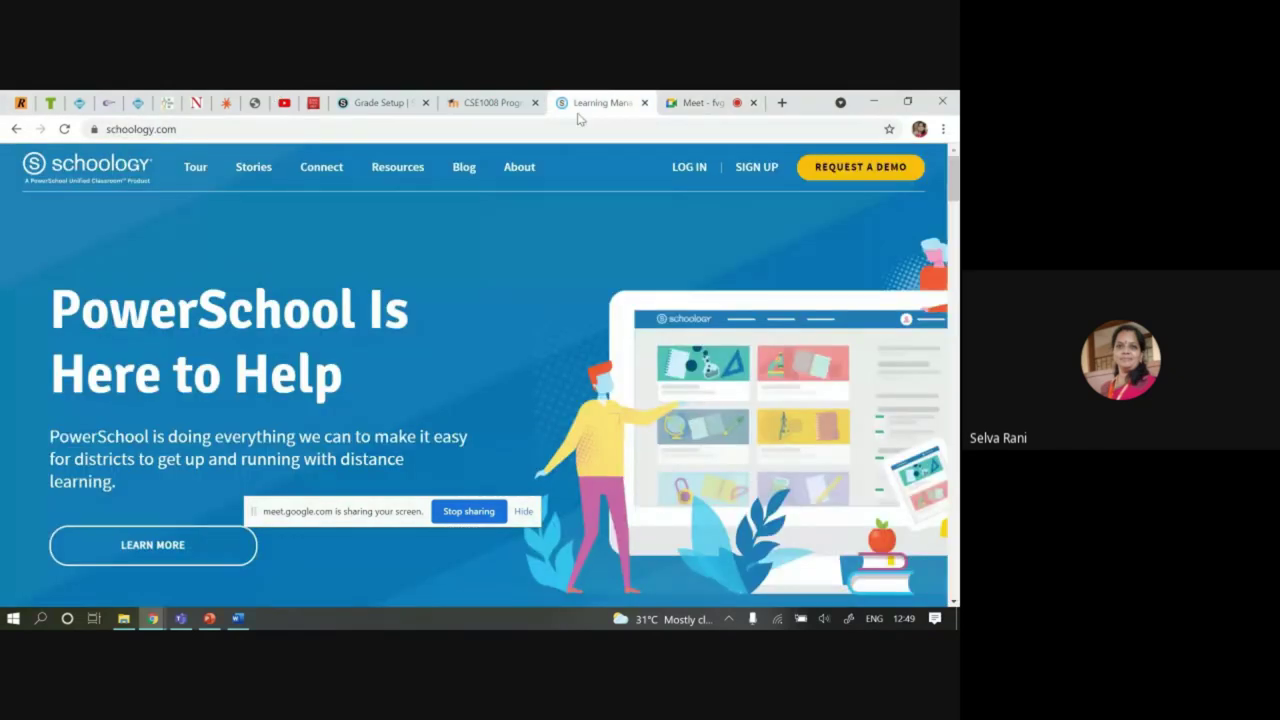
click(700, 102)
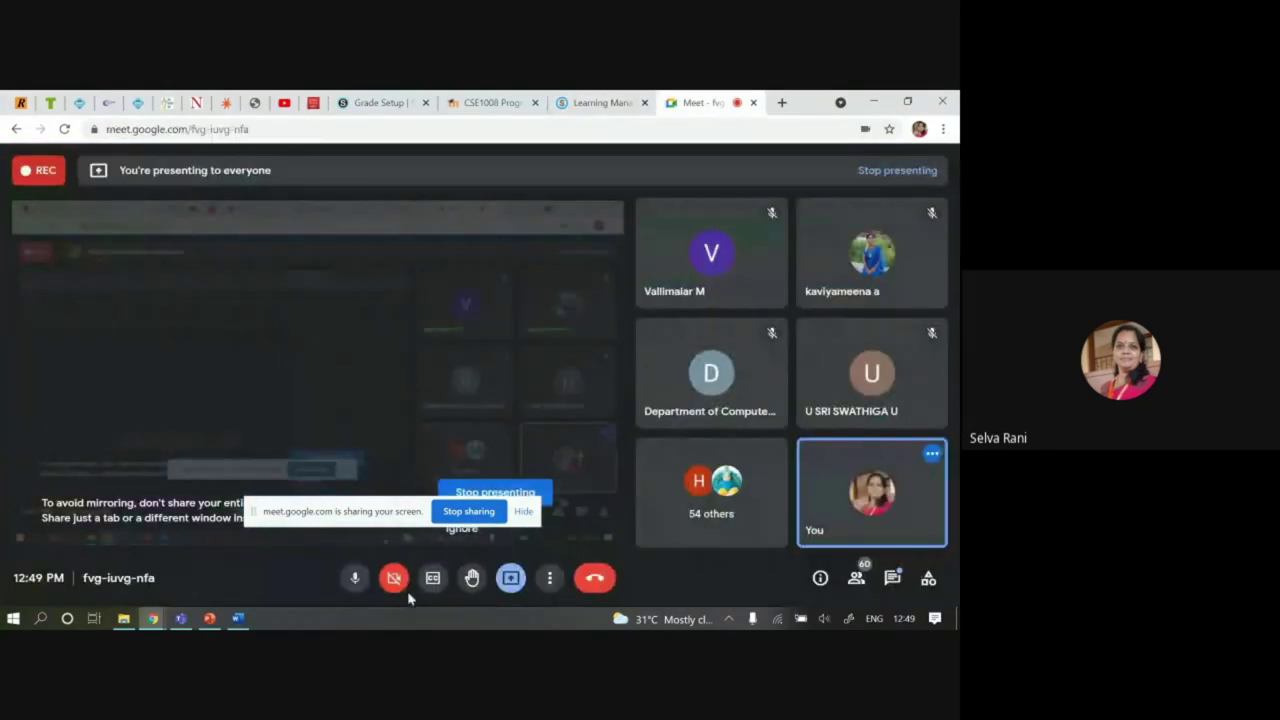
click(569, 104)
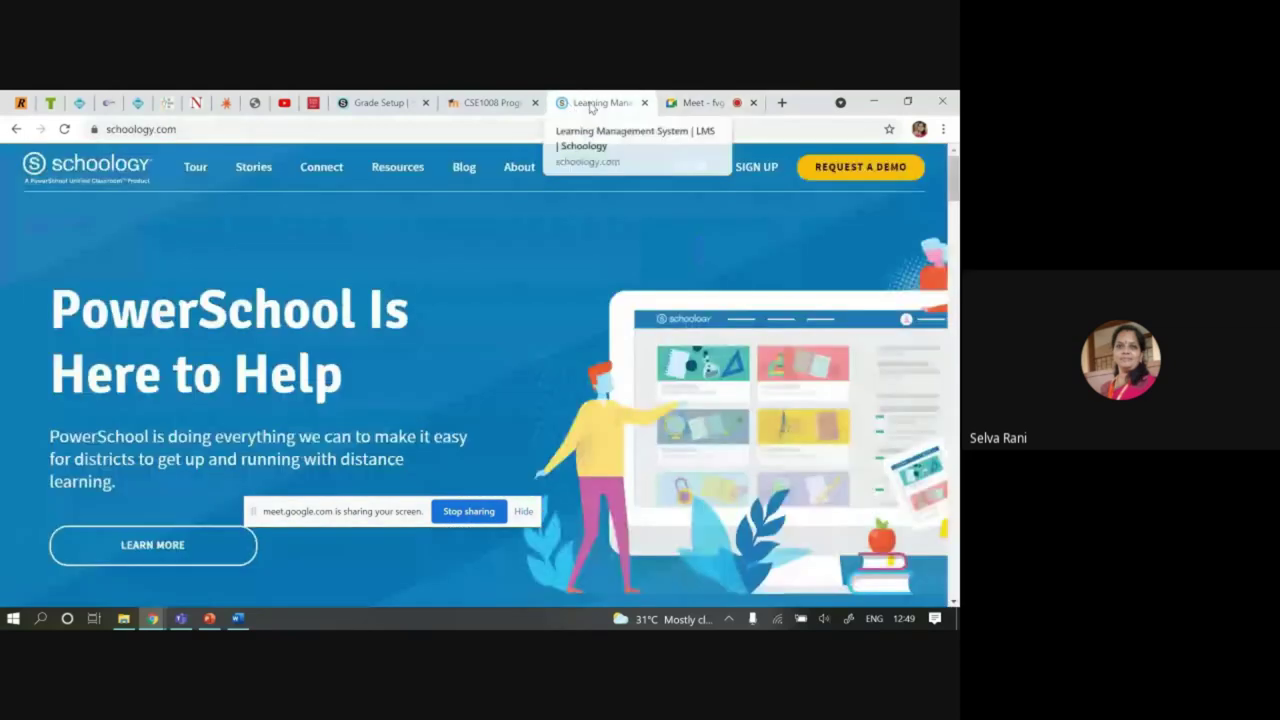
click(493, 103)
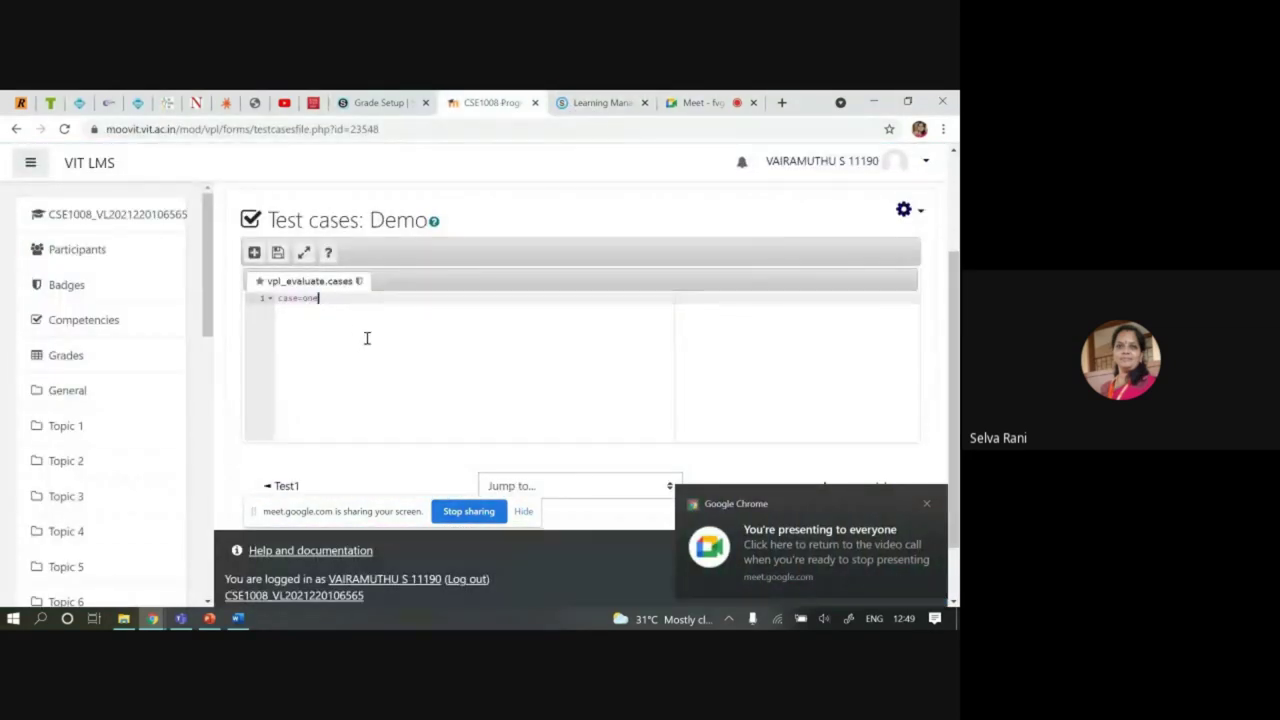
Complete the first test case with the lines input=10,20 and output=20,10
key(Return)
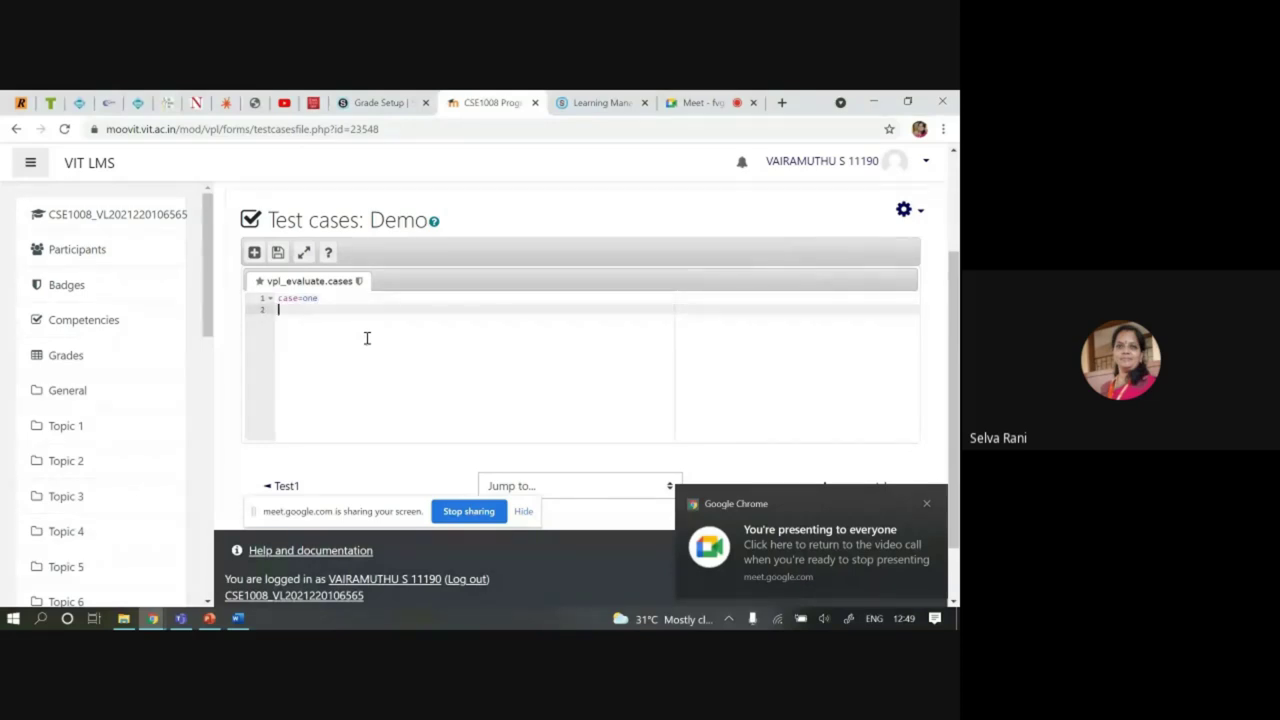
text(input=10,20)
key(Return)
text(ou)
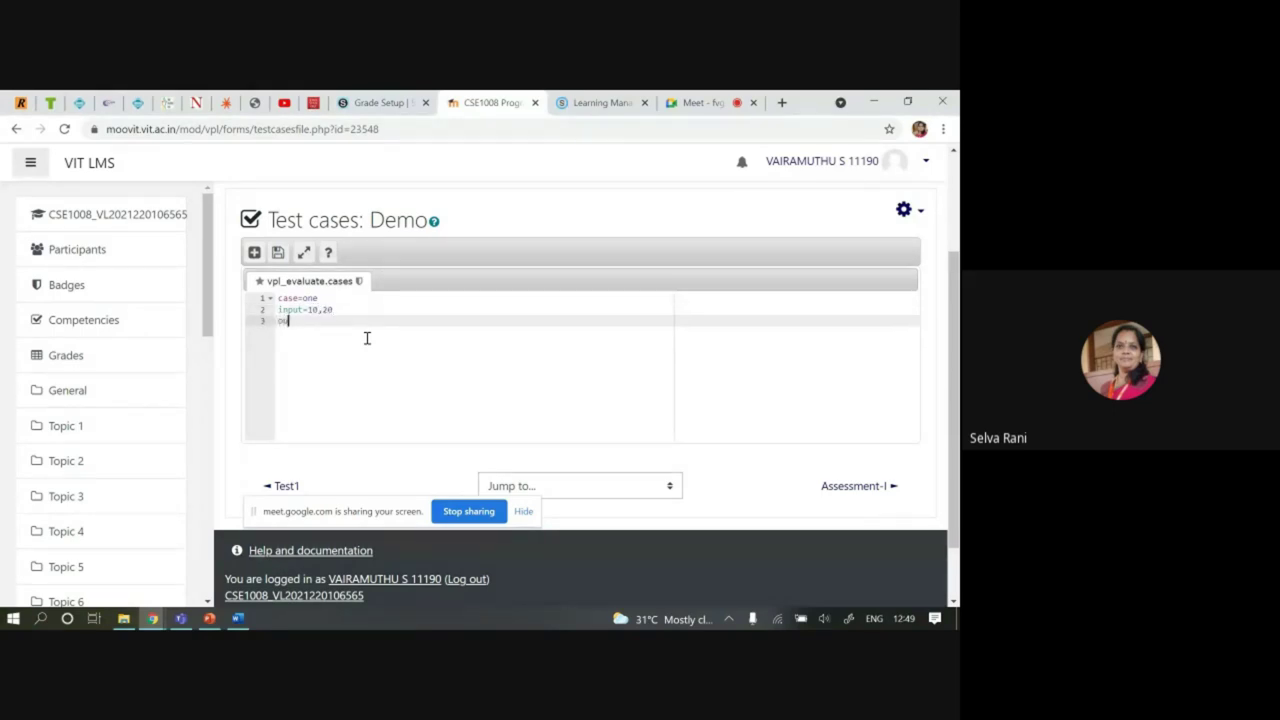
text(tput=20,10)
key(Return)
Add a second test case with input=54,89 and output=89,54, separated by a blank line, and save the file
key(Return)
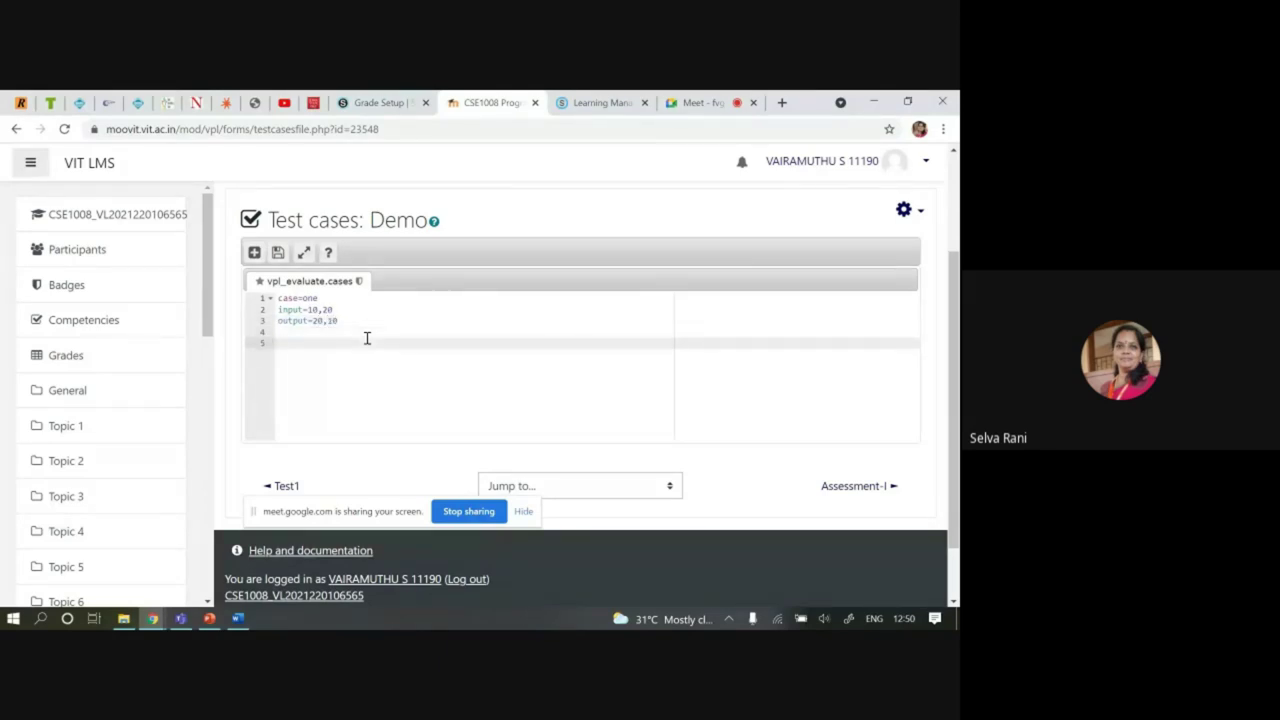
text(case=two)
key(Return)
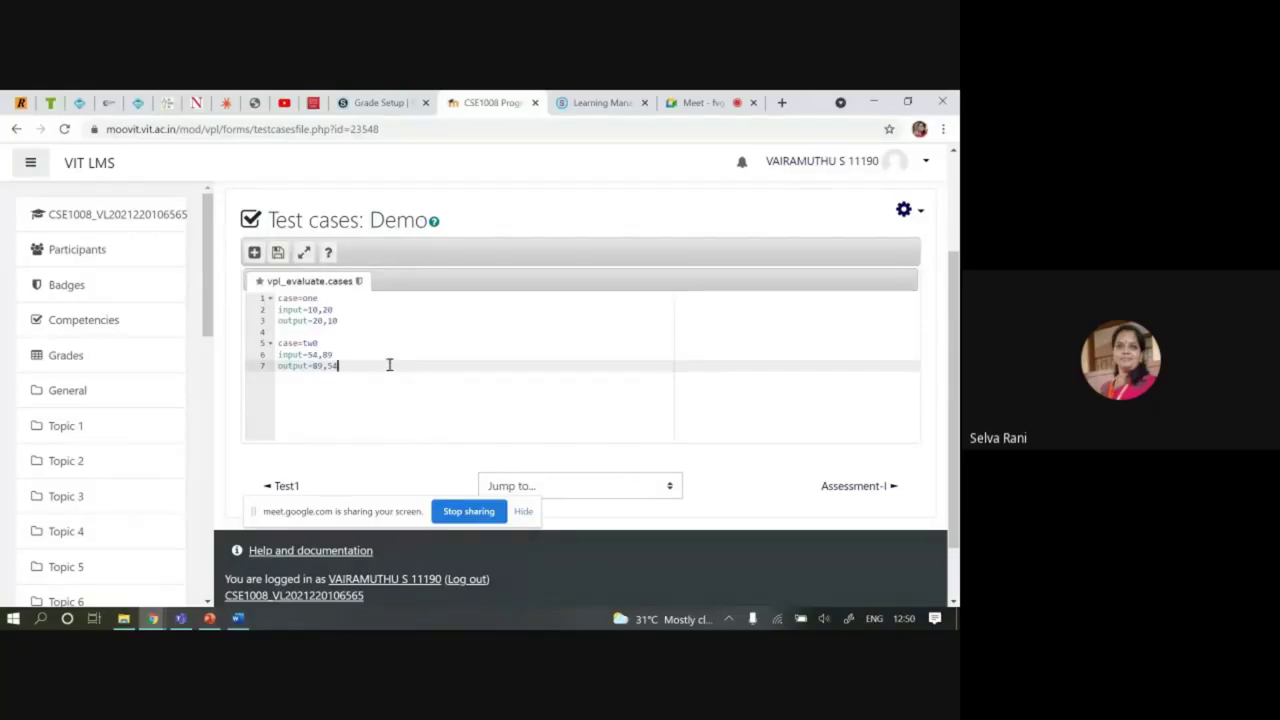
scroll(429, 328, down, 1)
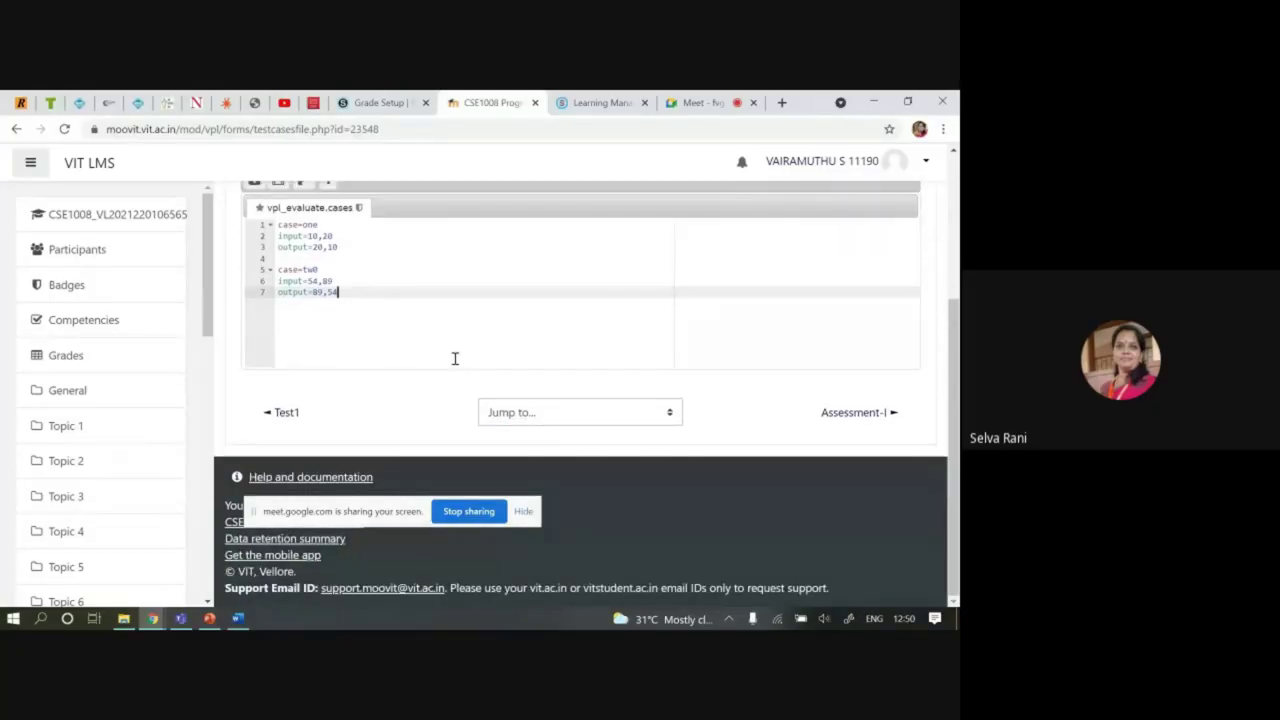
scroll(420, 360, up, 2)
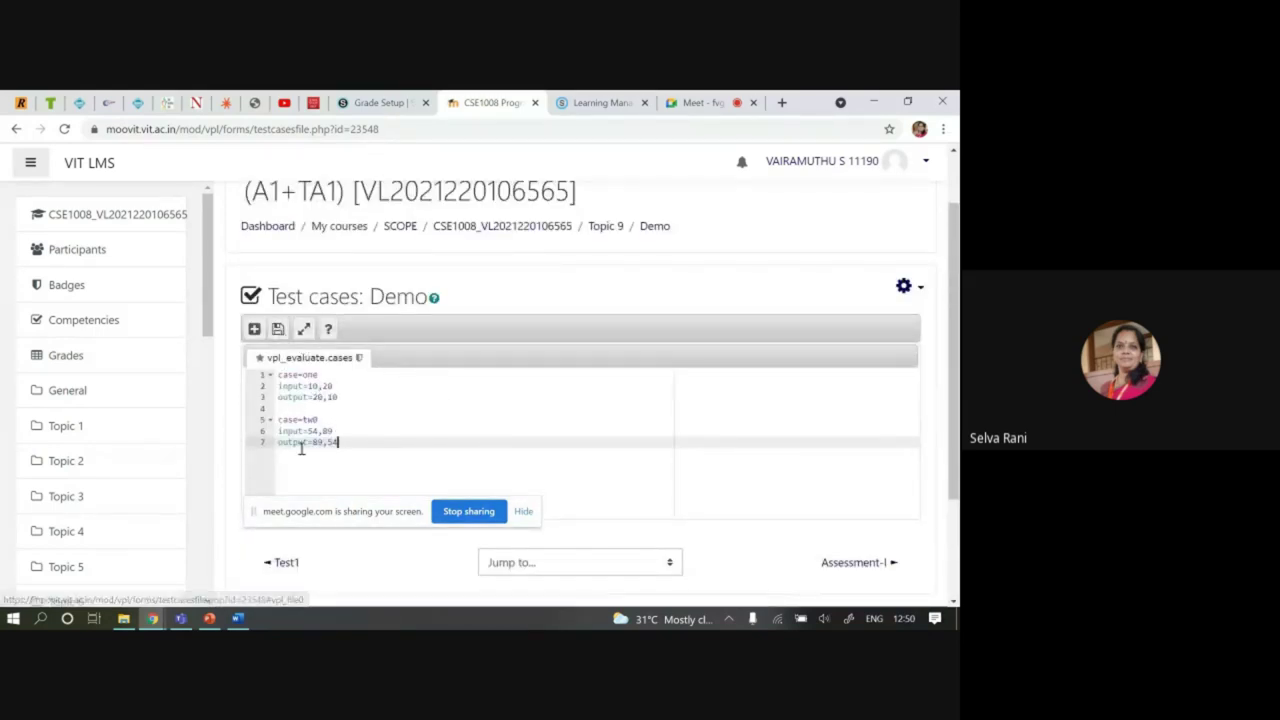
click(278, 330)
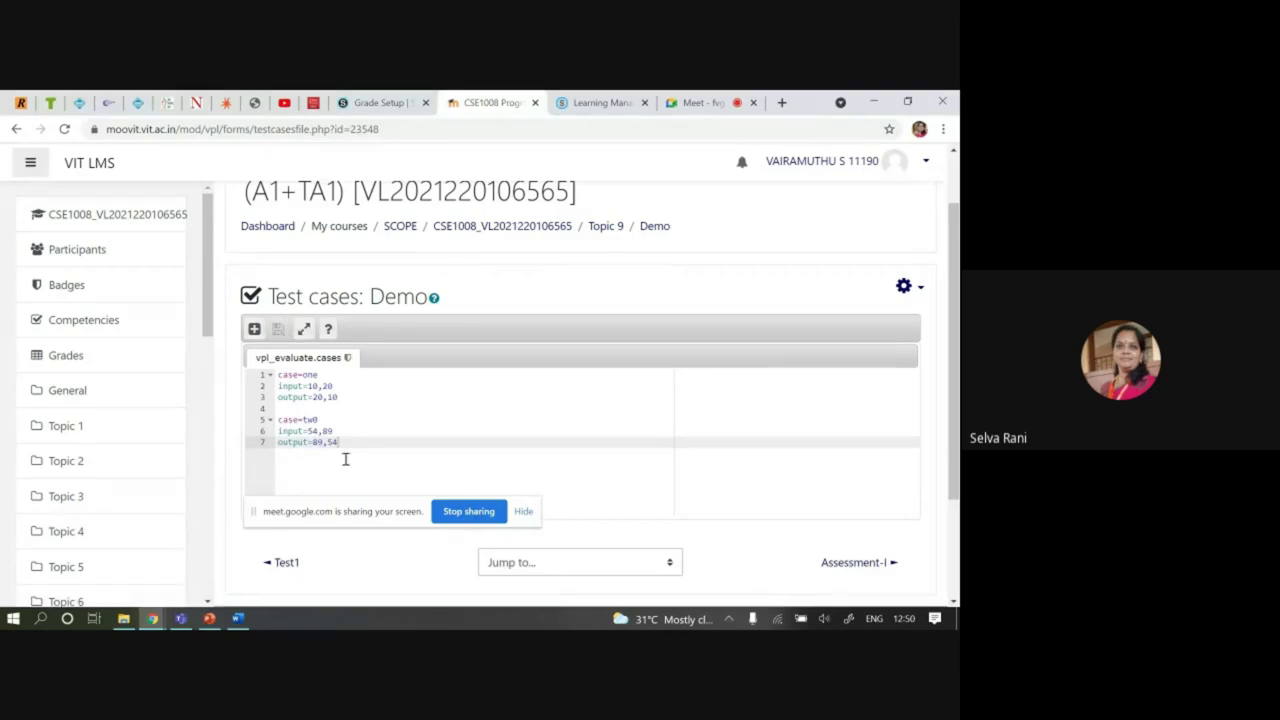
Add two new lines below the second test case and correct that case's name to two
key(Return)
key(Return)
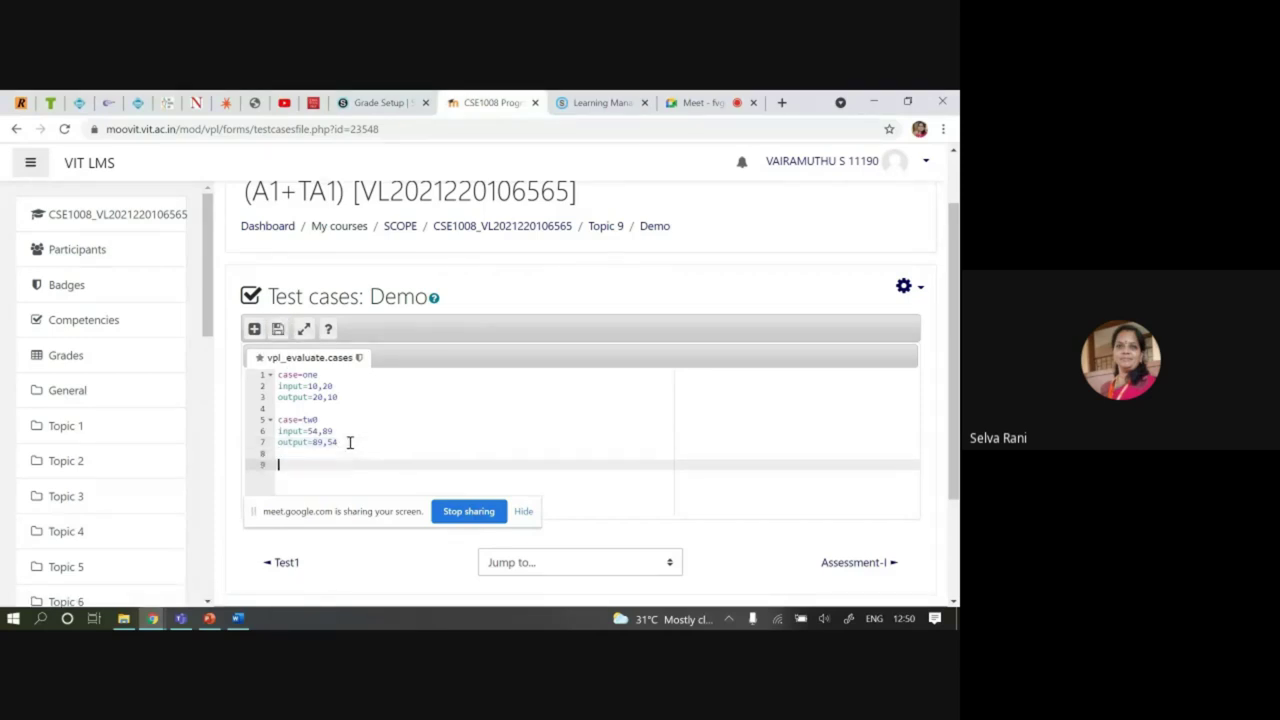
click(280, 409)
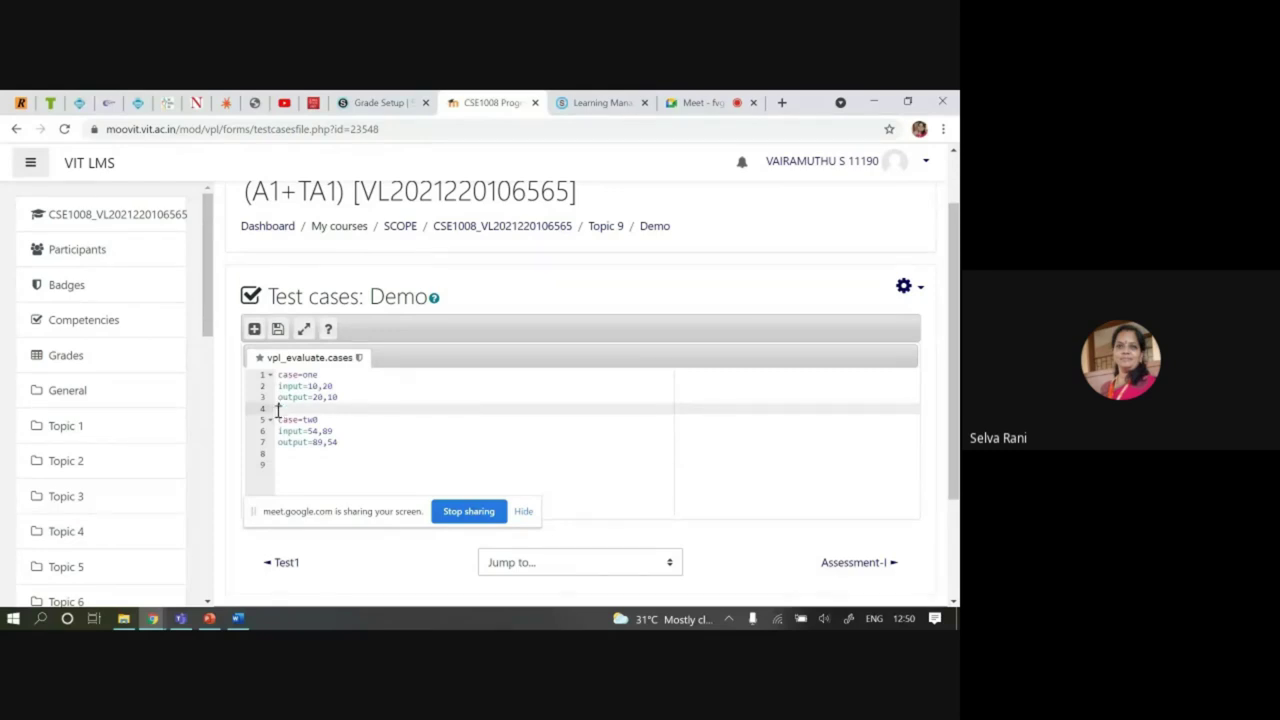
click(316, 377)
click(318, 419)
click(294, 465)
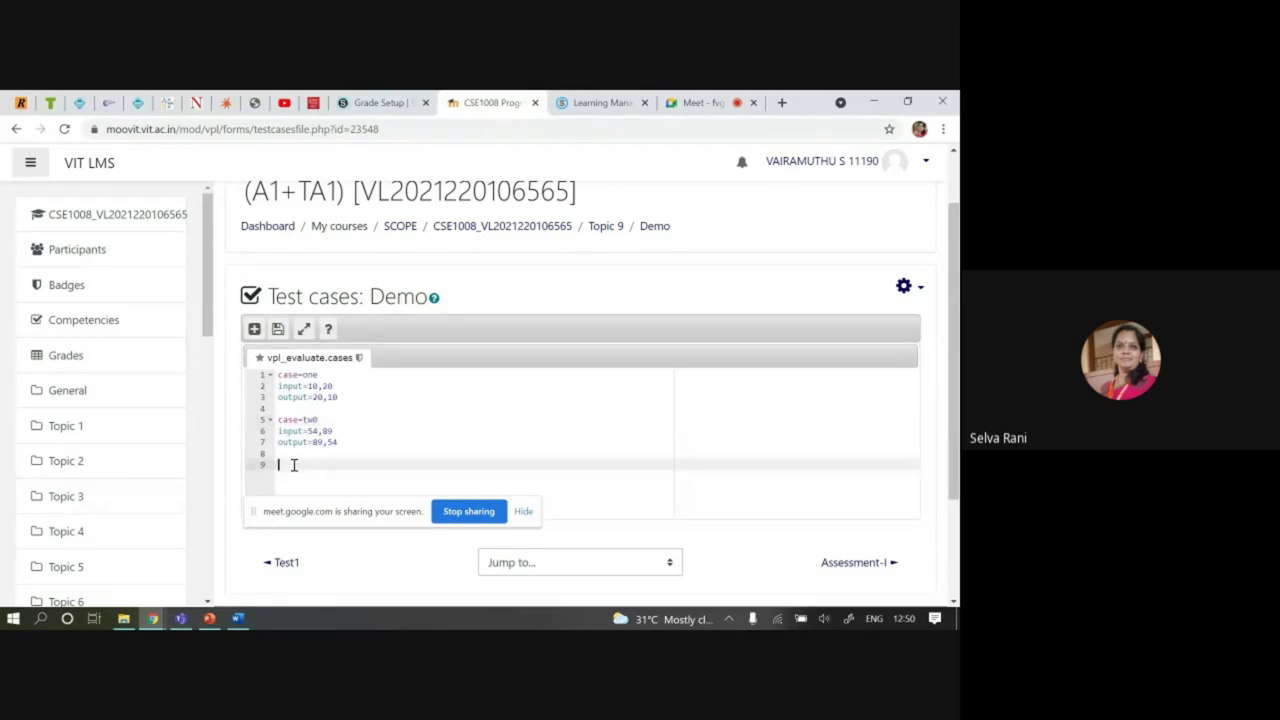
click(330, 421)
key(BackSpace)
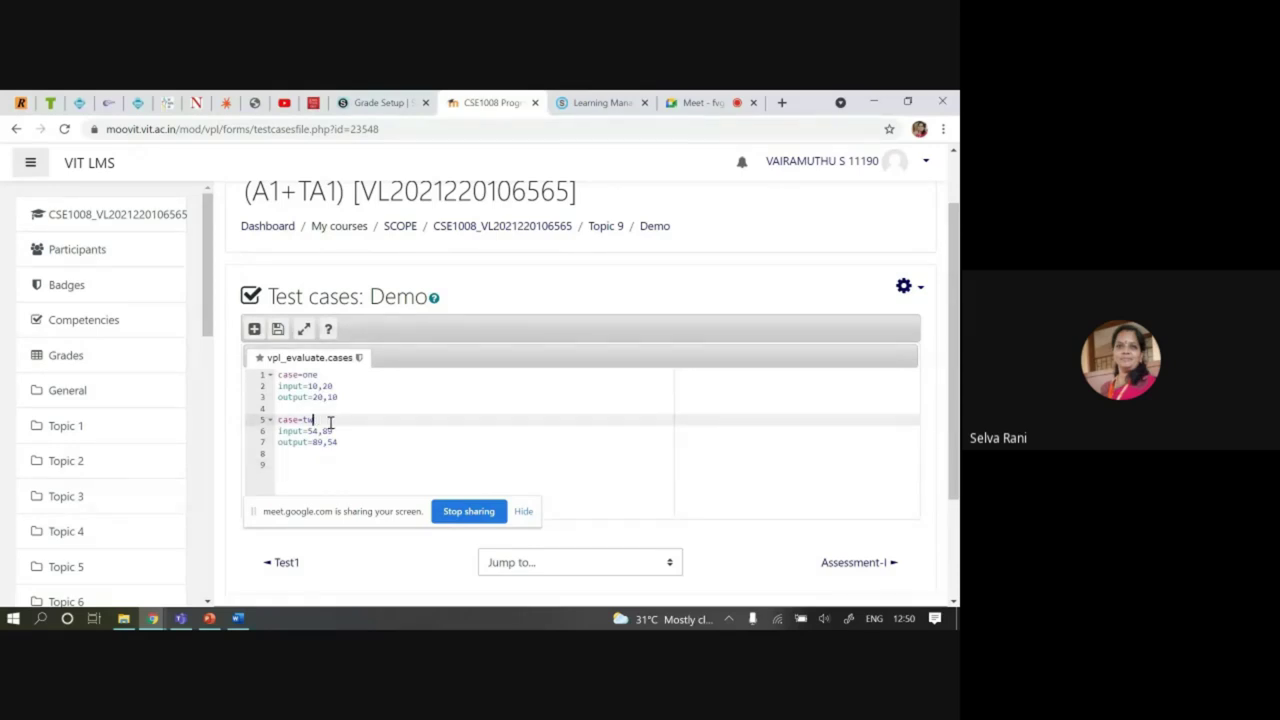
Add a third test case with the lines case=three, input=100,200 and output=200,100
click(289, 464)
text(cas)
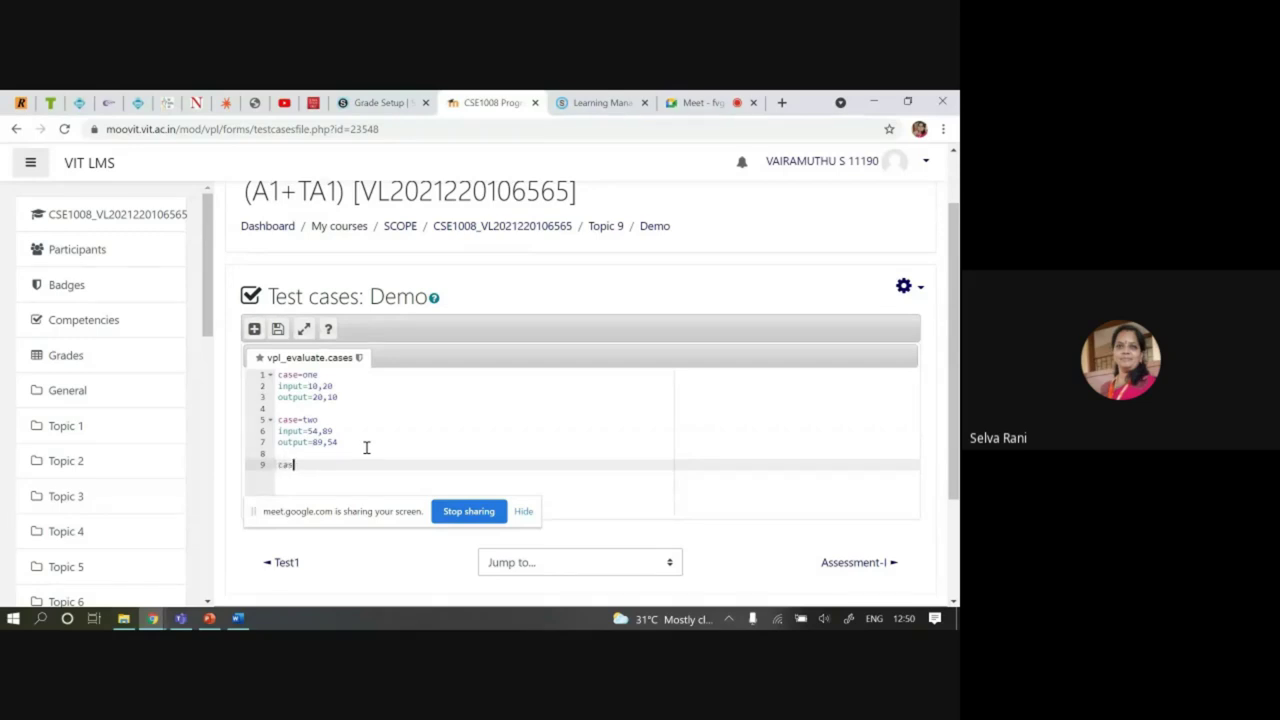
text(e=three)
key(Return)
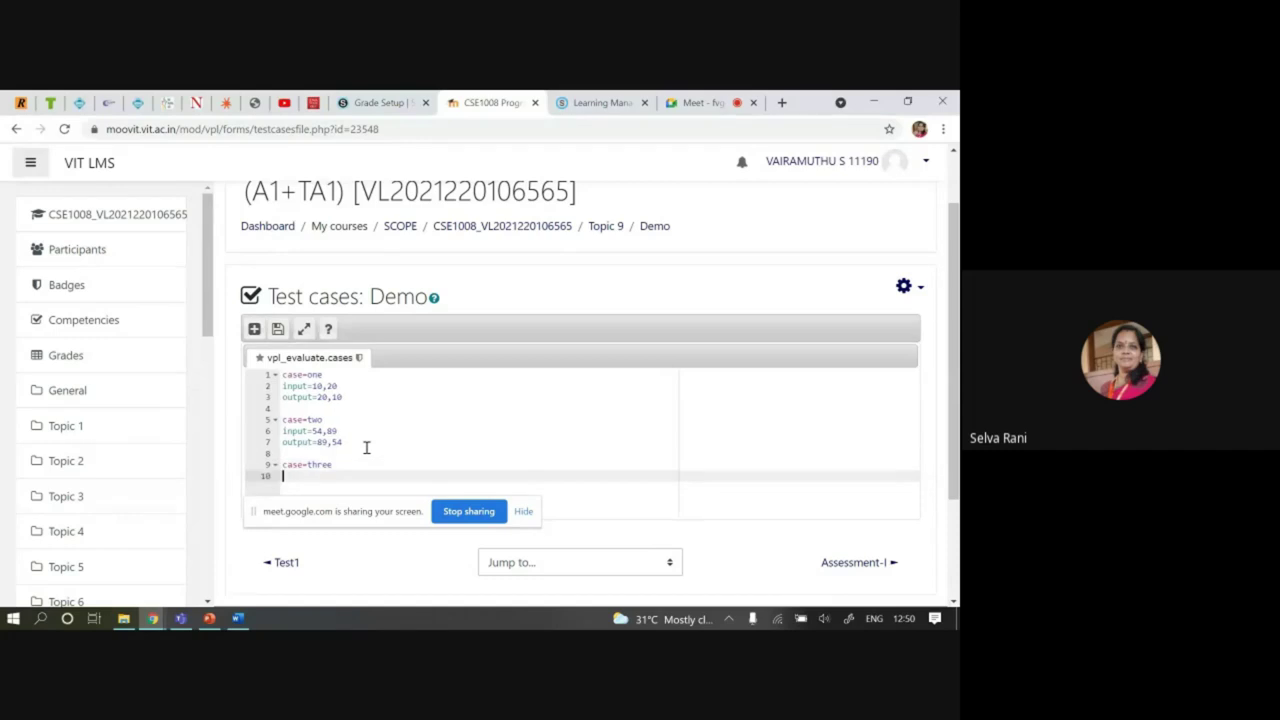
text(input=100,200)
key(Return)
text(output=200,100)
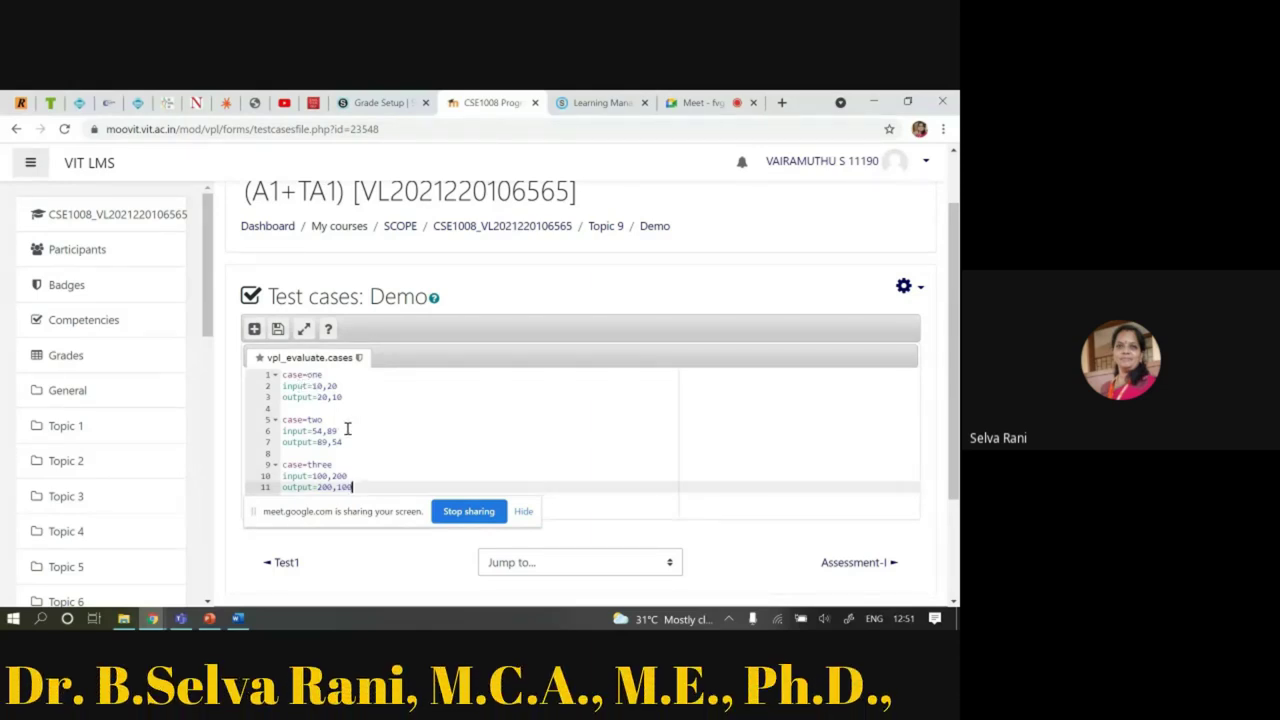
Check the input and output values of the three test cases and save vpl_evaluate.cases
drag(312, 386, 338, 386)
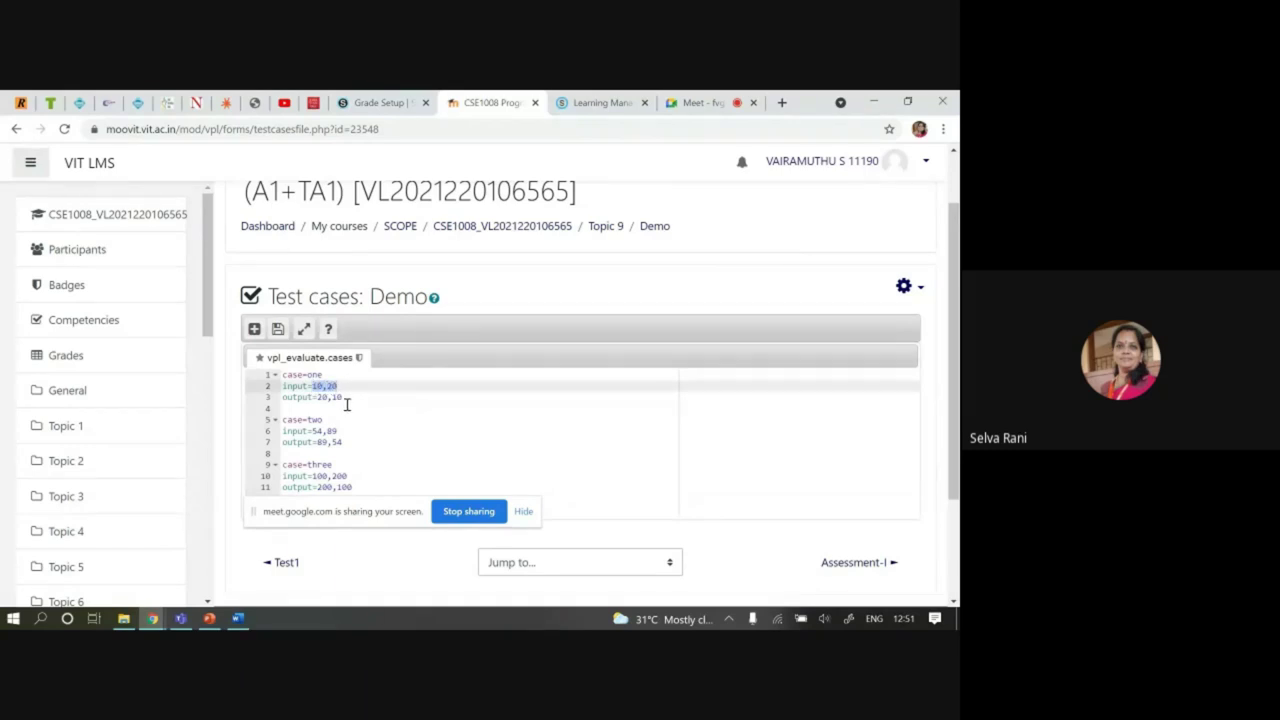
click(327, 375)
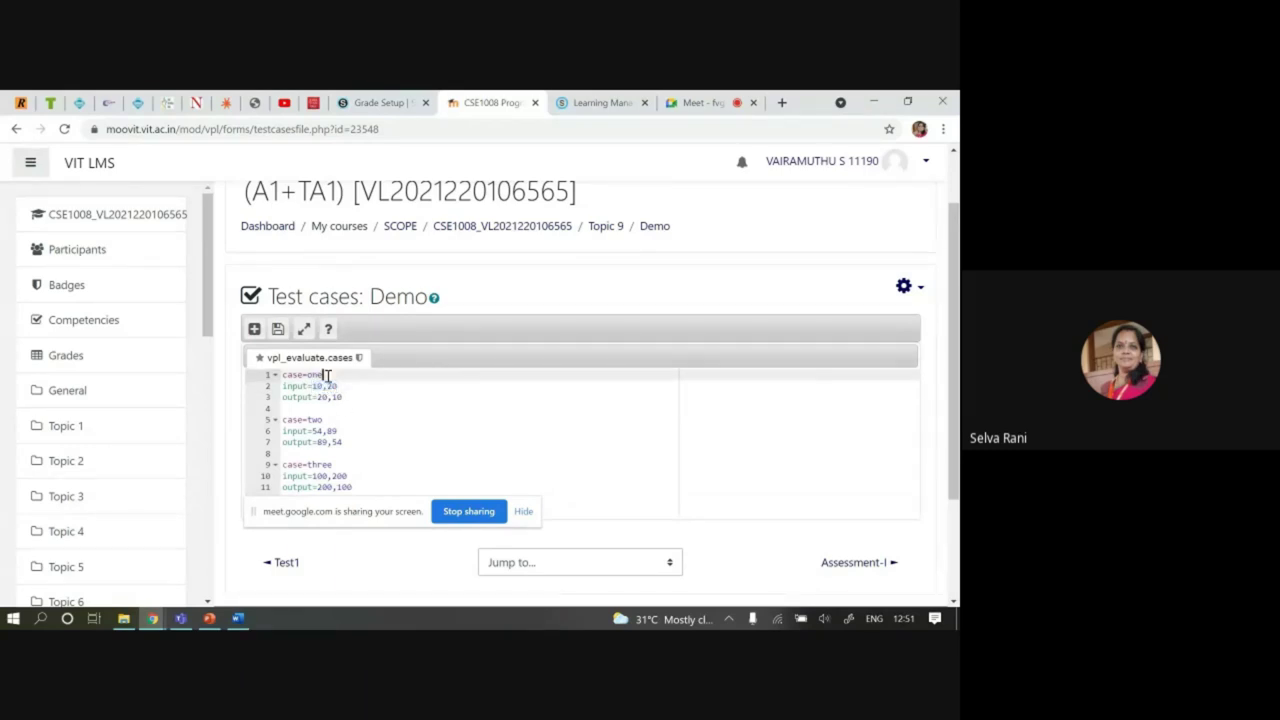
drag(313, 386, 340, 398)
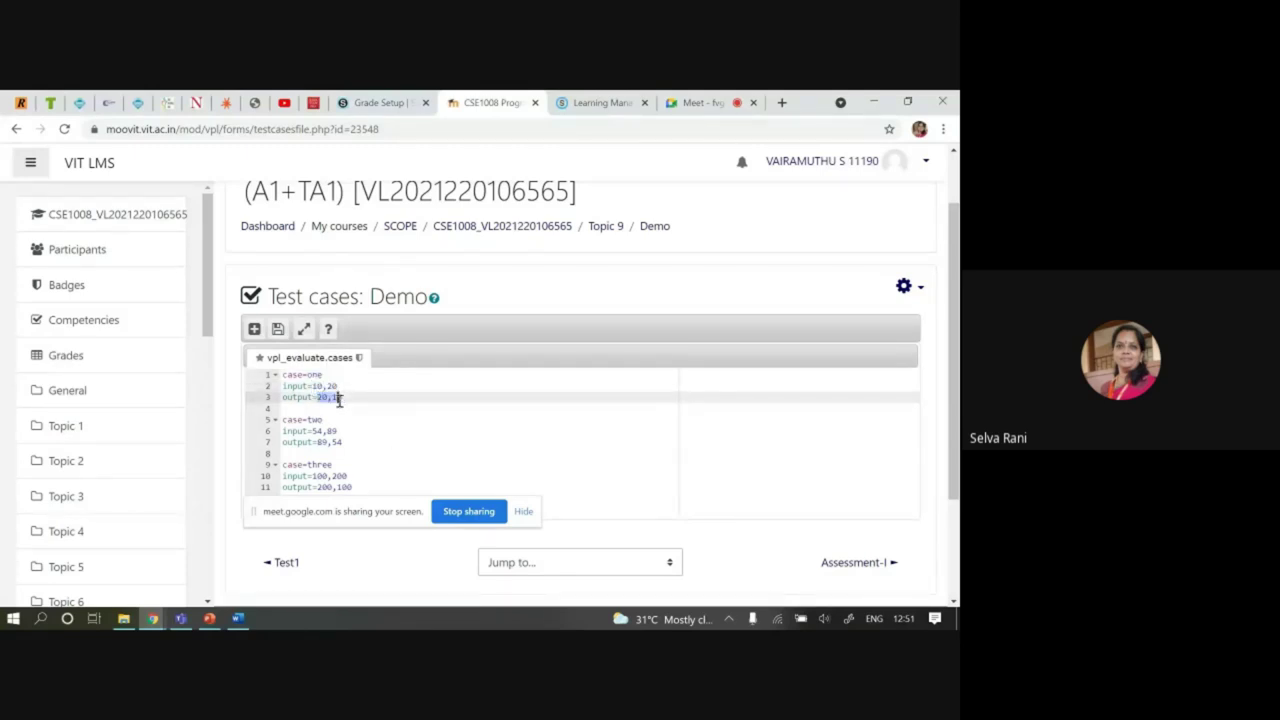
click(350, 409)
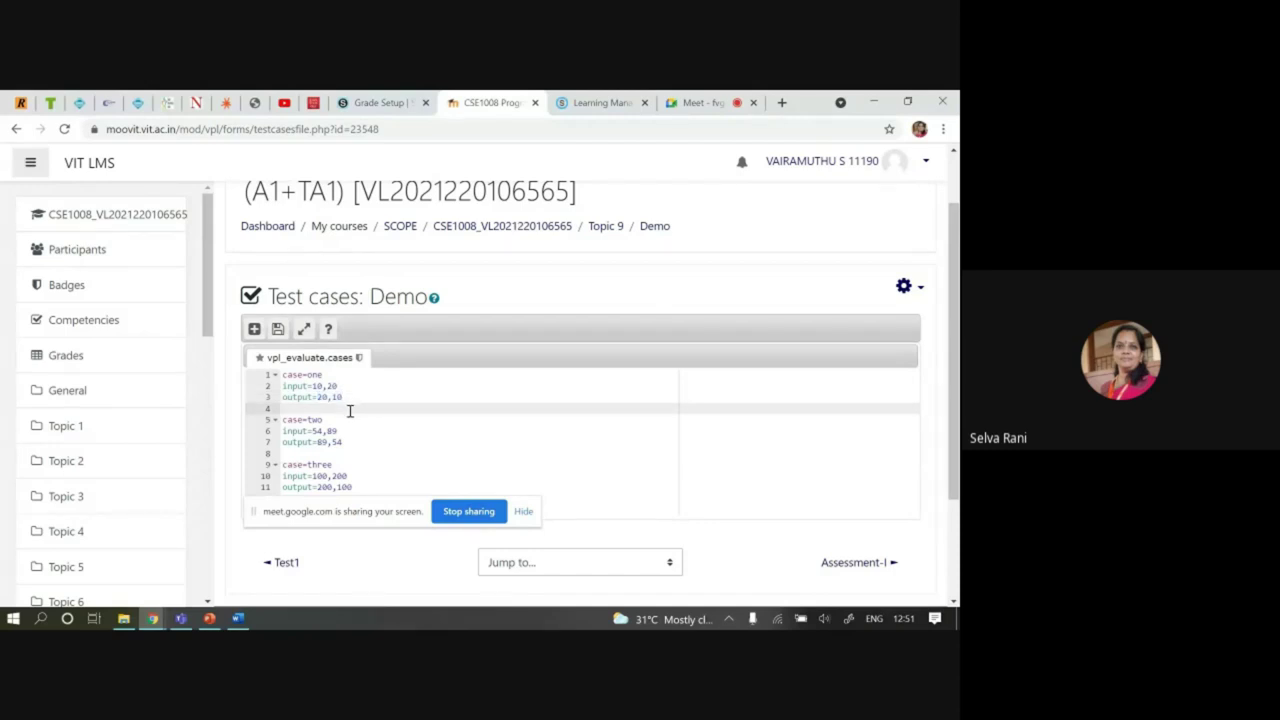
click(307, 388)
click(312, 430)
click(318, 476)
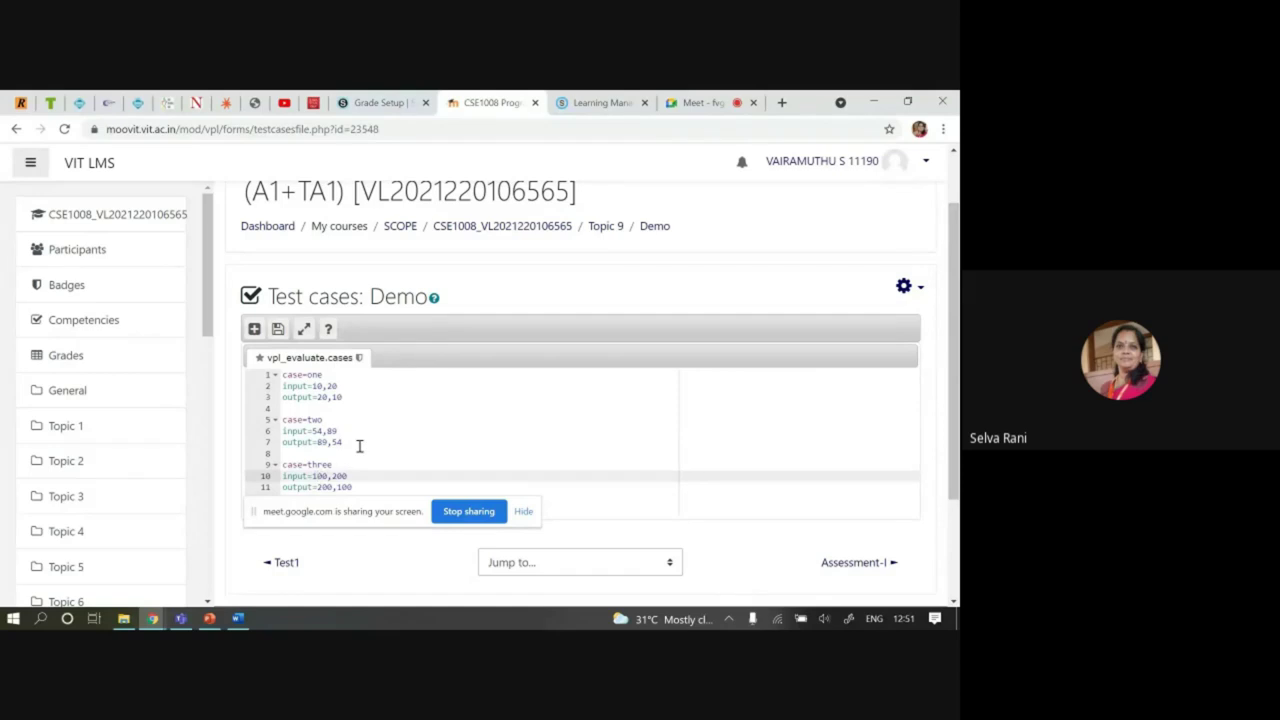
click(278, 330)
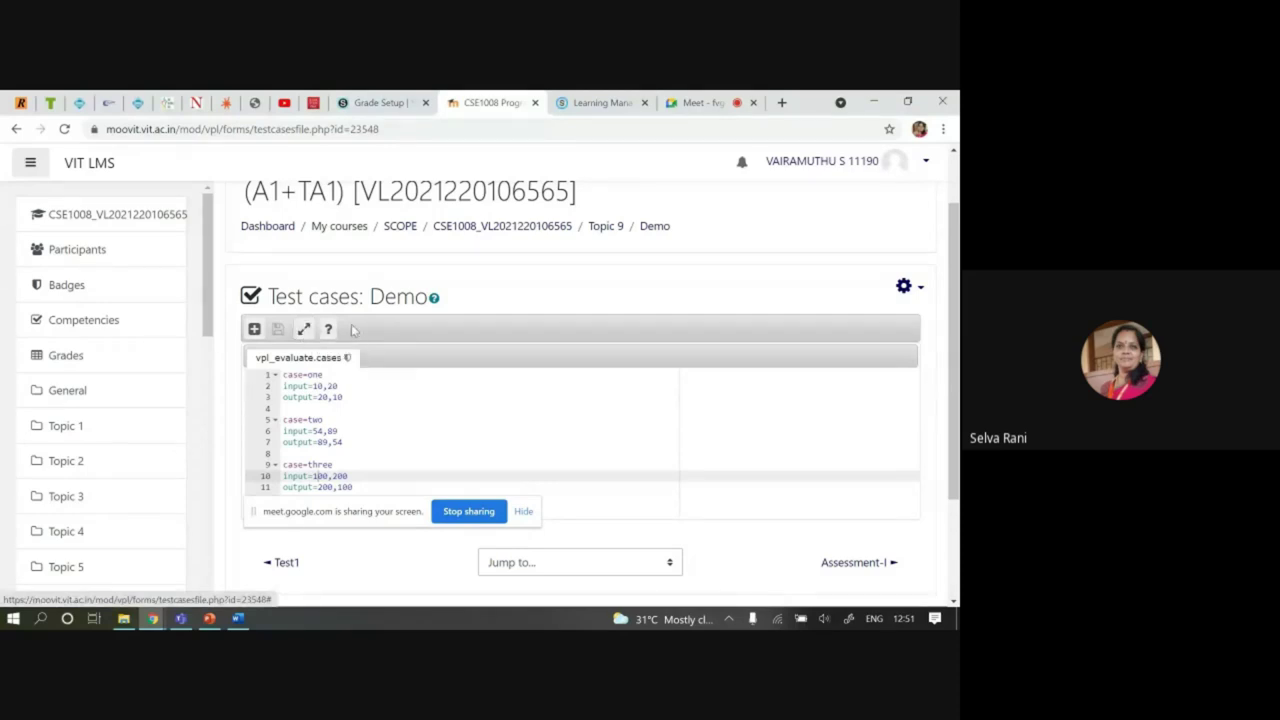
Return to Topic 9 of the course and open the Demo activity to examine its vpl_evaluate.cases execution file
click(596, 228)
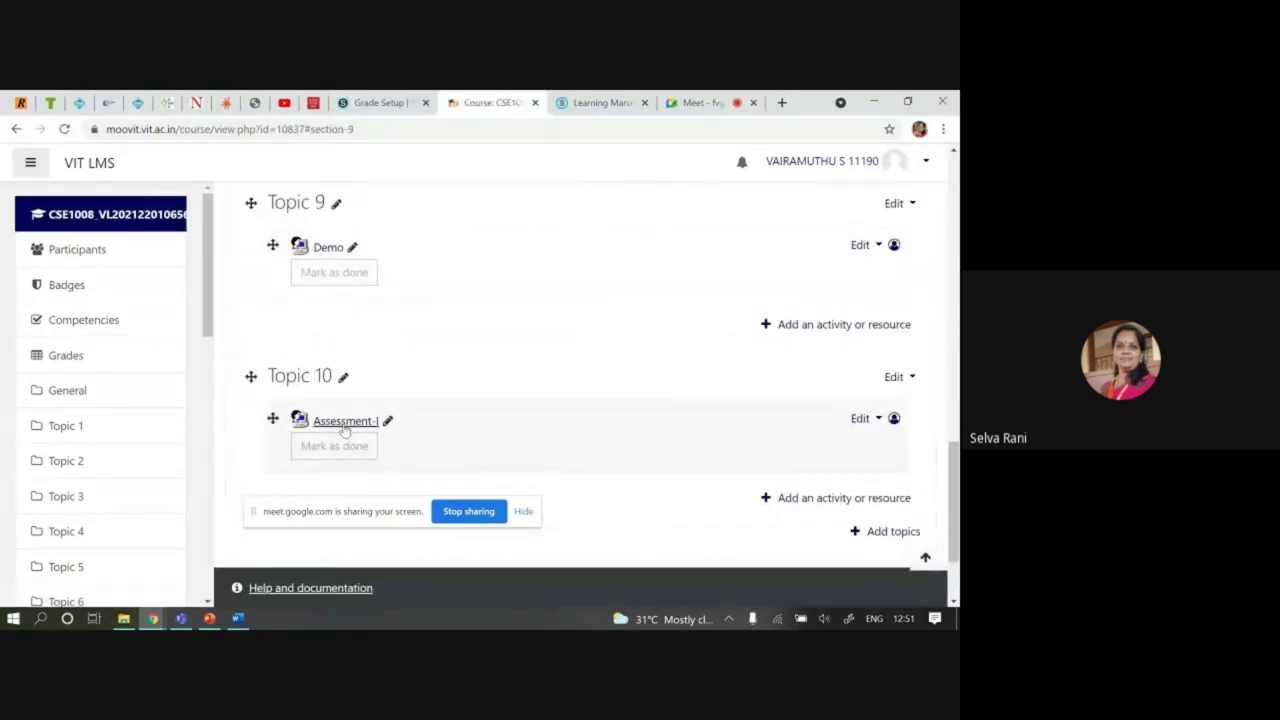
click(328, 247)
scroll(666, 426, down, 3)
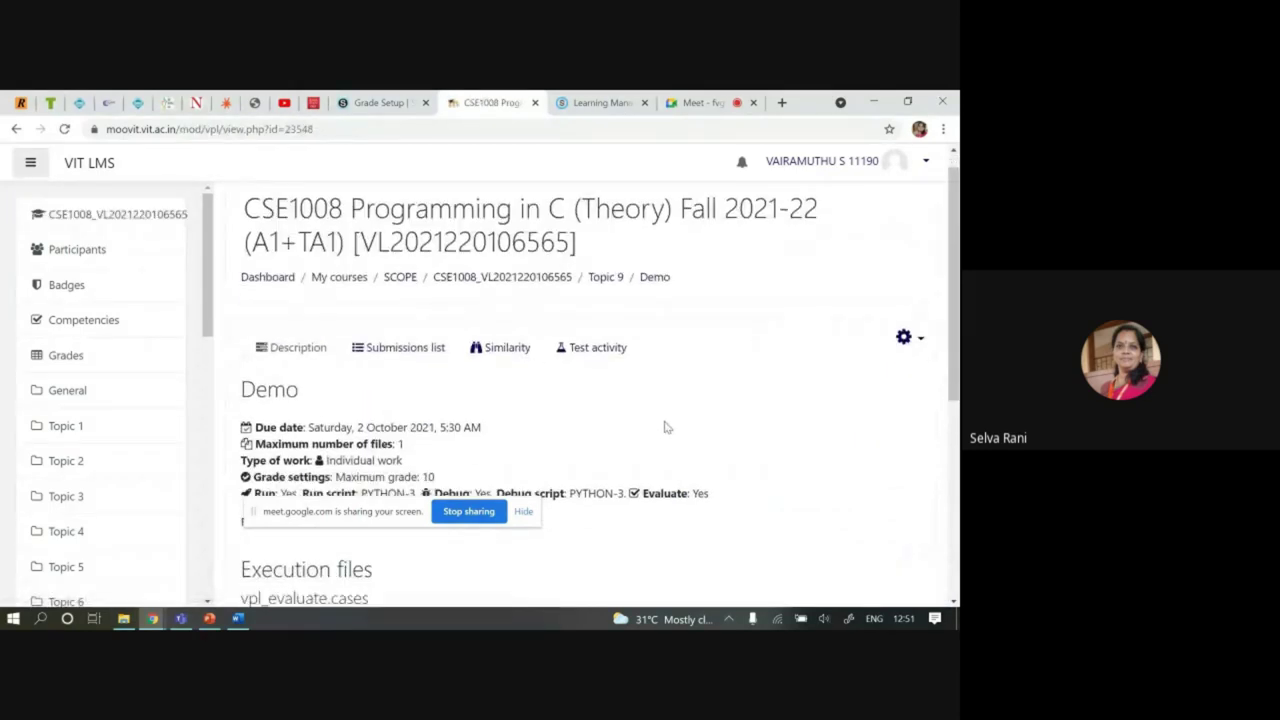
scroll(417, 403, down, 1)
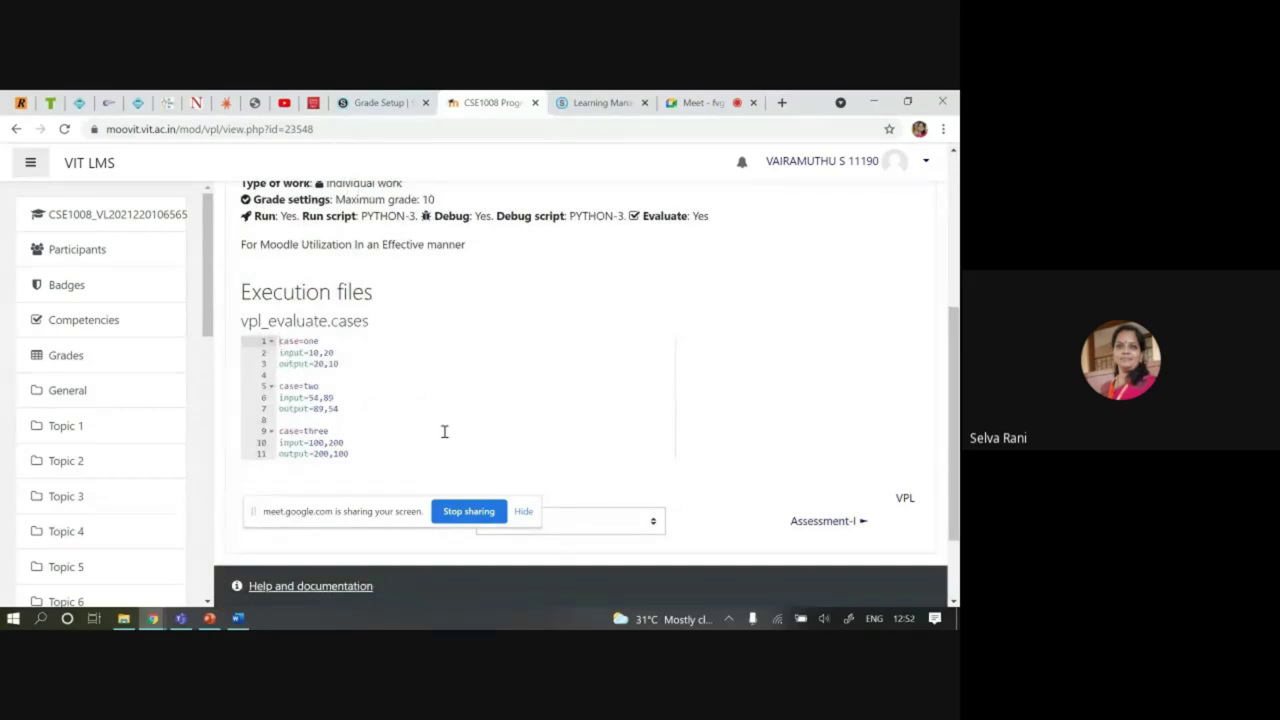
scroll(443, 431, down, 1)
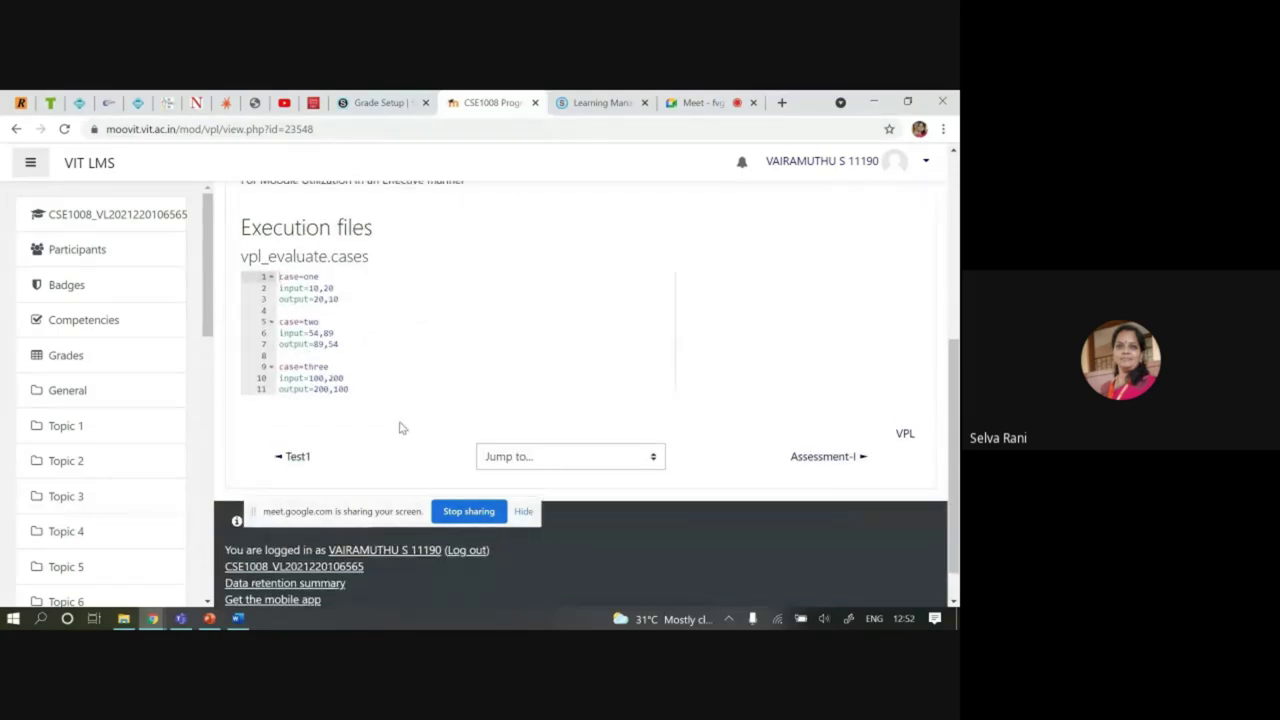
scroll(400, 428, up, 2)
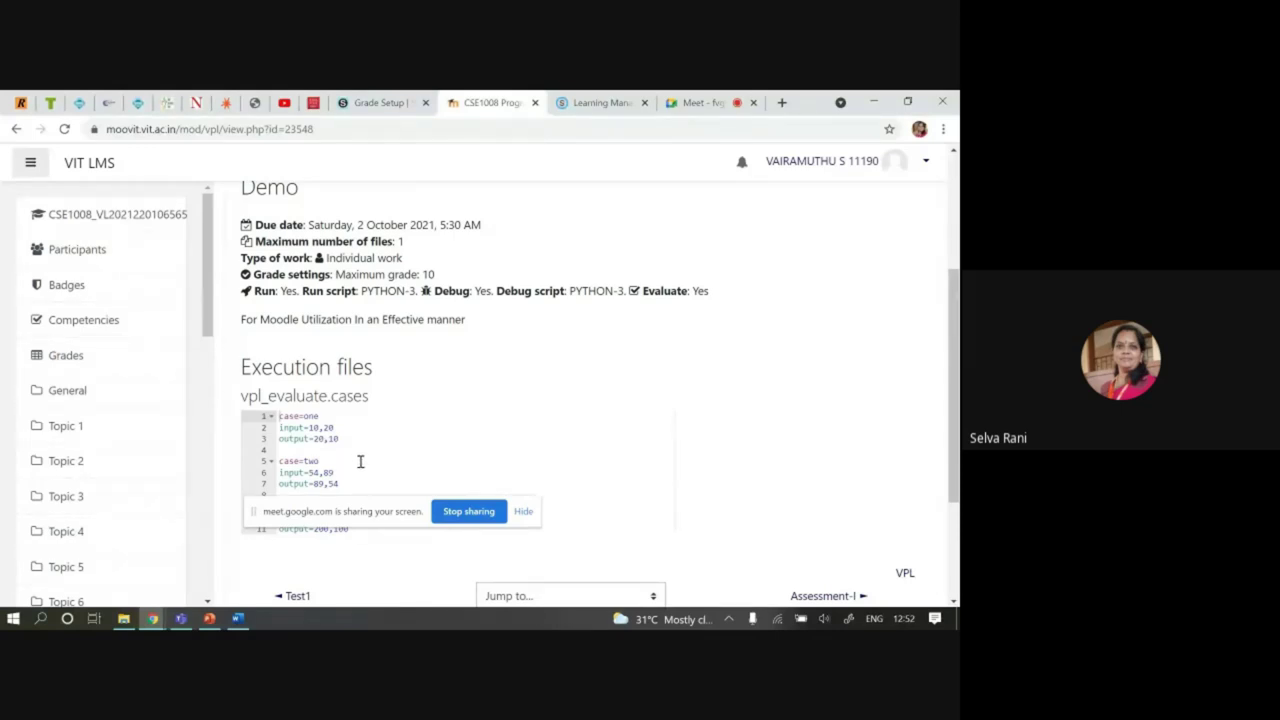
Examine the maximum grade, run setting, run script and execution files in Demo's description
scroll(385, 448, up, 2)
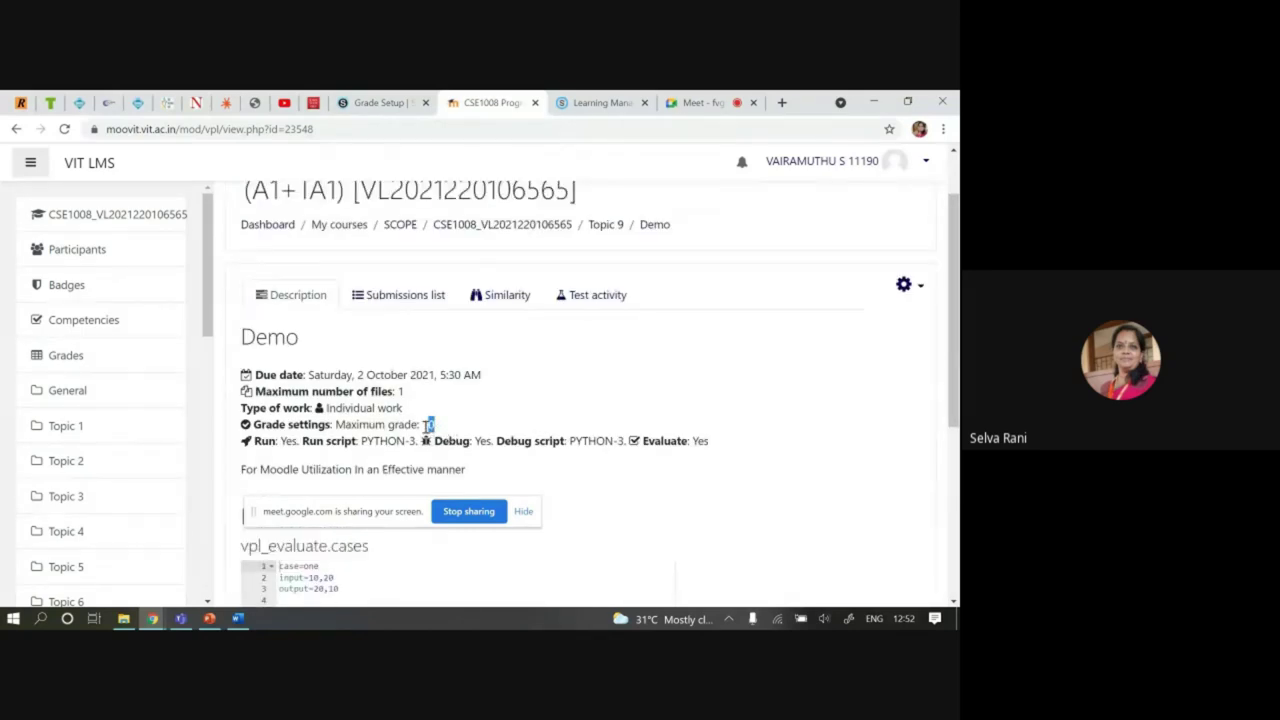
click(480, 425)
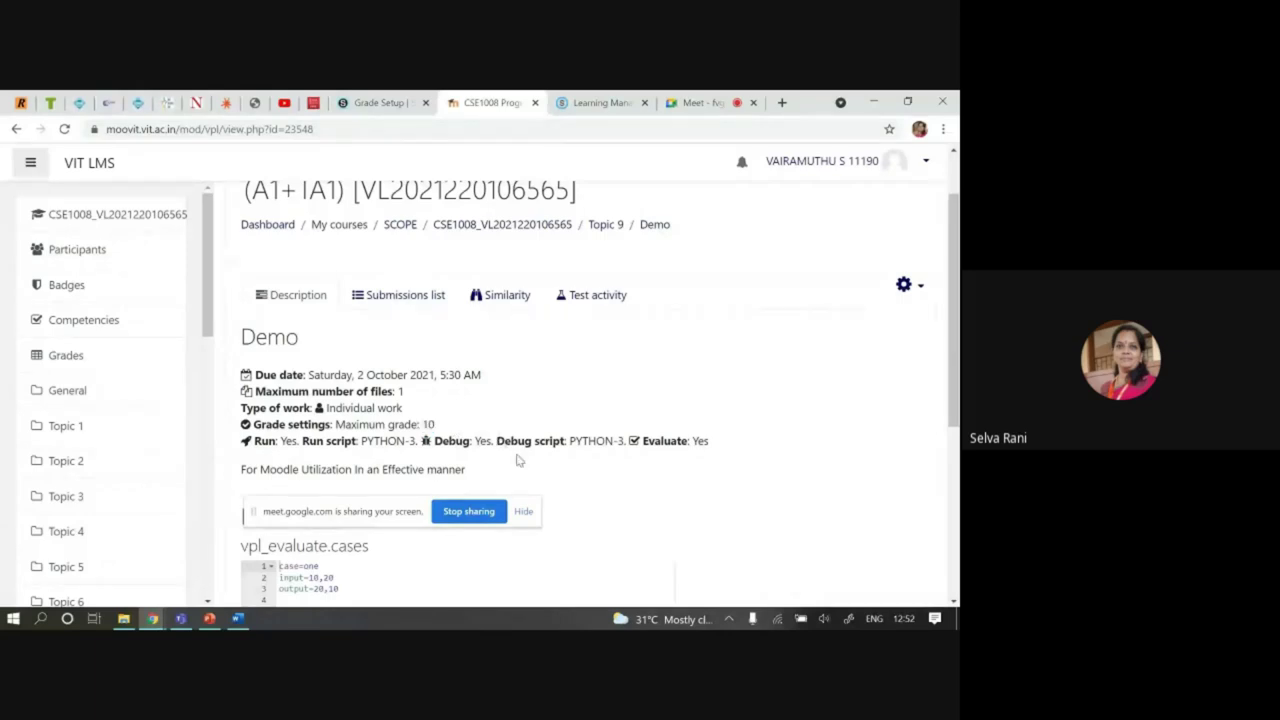
drag(392, 426, 432, 426)
click(379, 465)
drag(281, 441, 300, 442)
drag(359, 441, 416, 441)
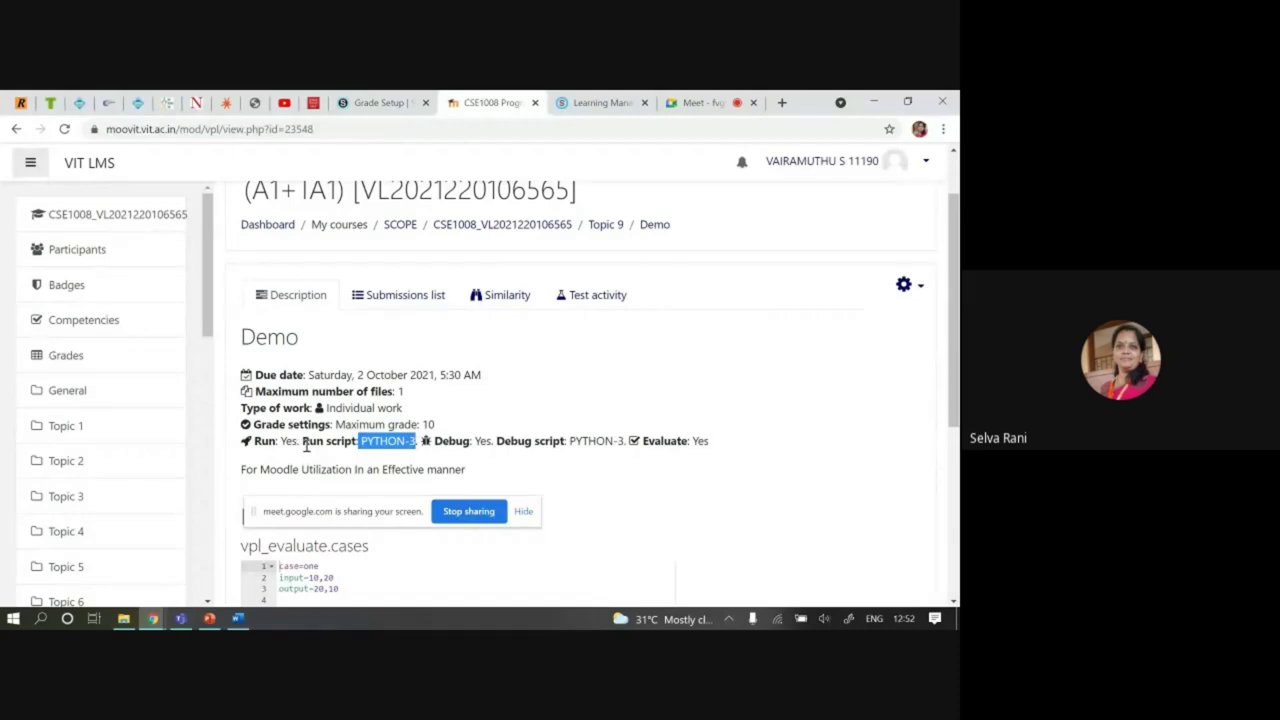
scroll(393, 446, down, 3)
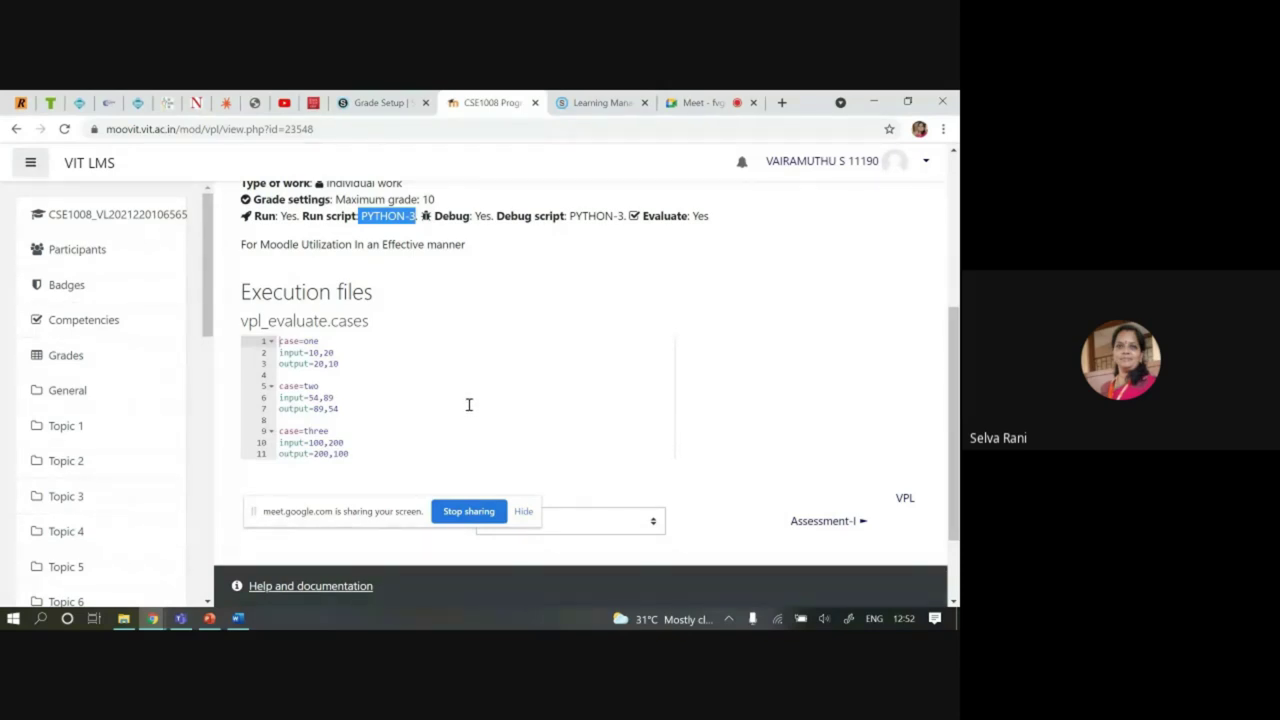
scroll(543, 381, up, 1)
scroll(543, 381, up, 2)
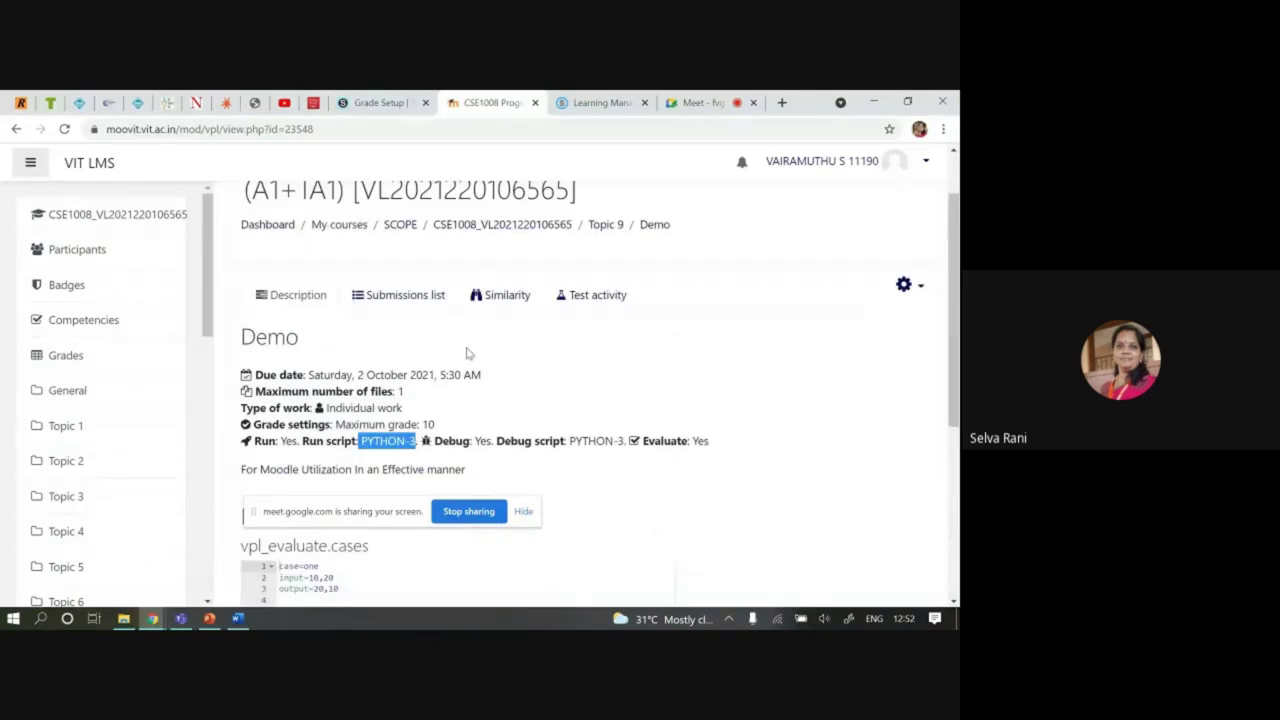
Open Demo's Similarity page and examine the scan options and the other sources that can be added to the scan
click(502, 296)
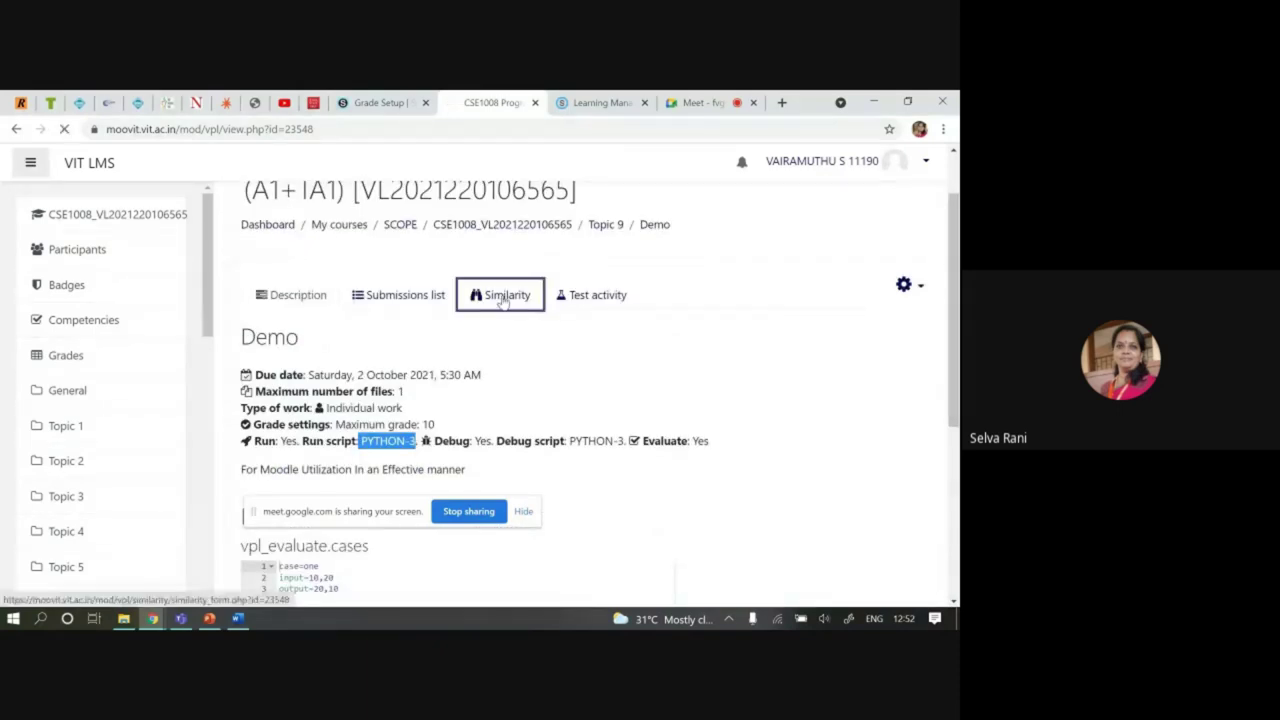
scroll(334, 329, down, 2)
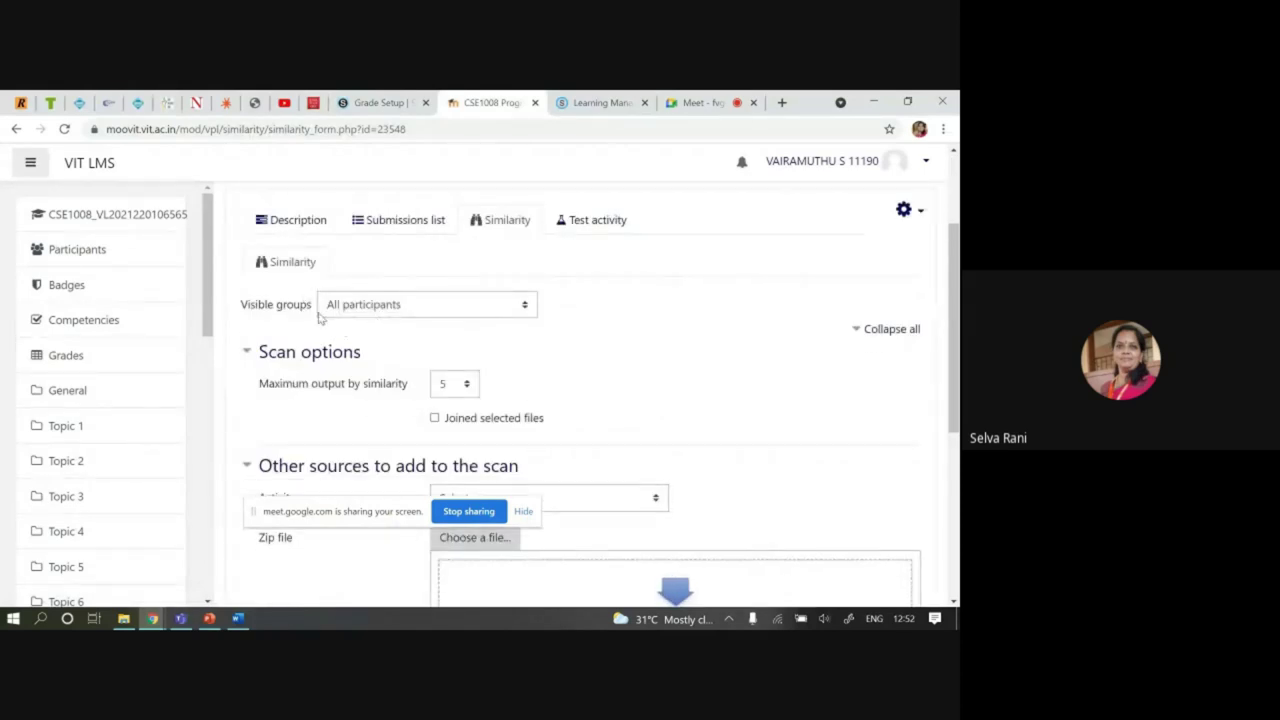
scroll(478, 423, down, 3)
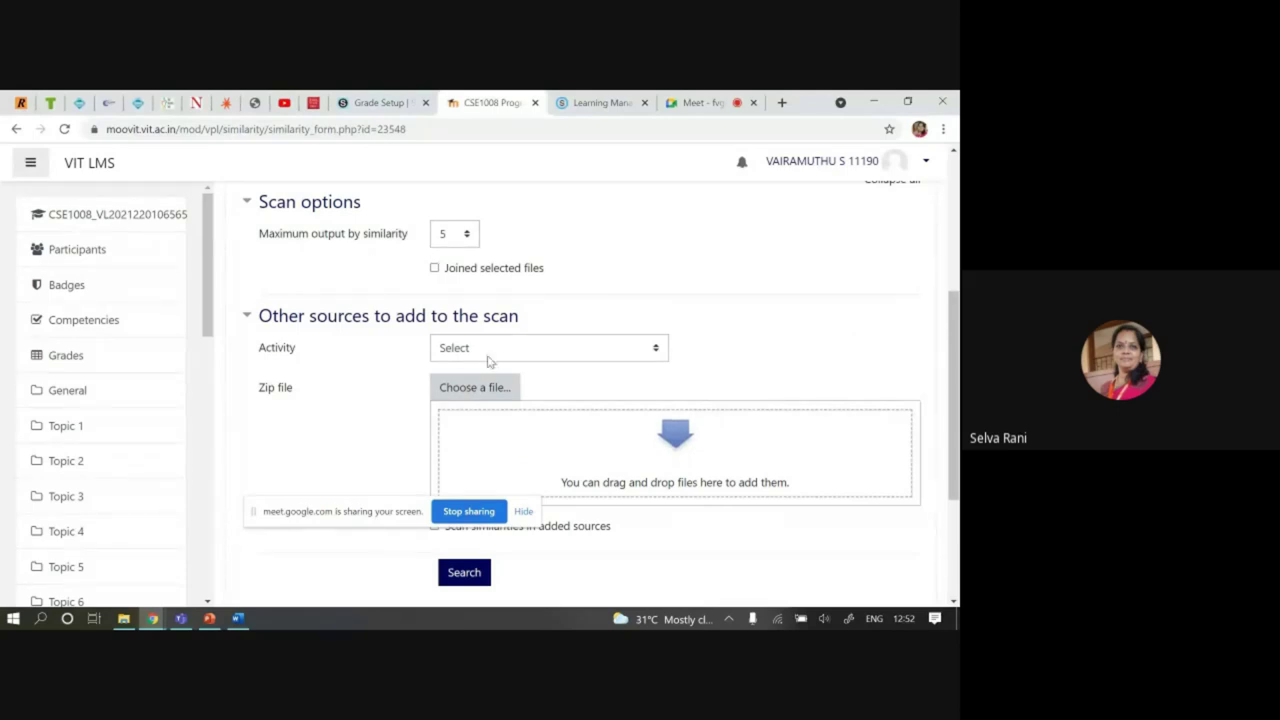
scroll(562, 390, down, 4)
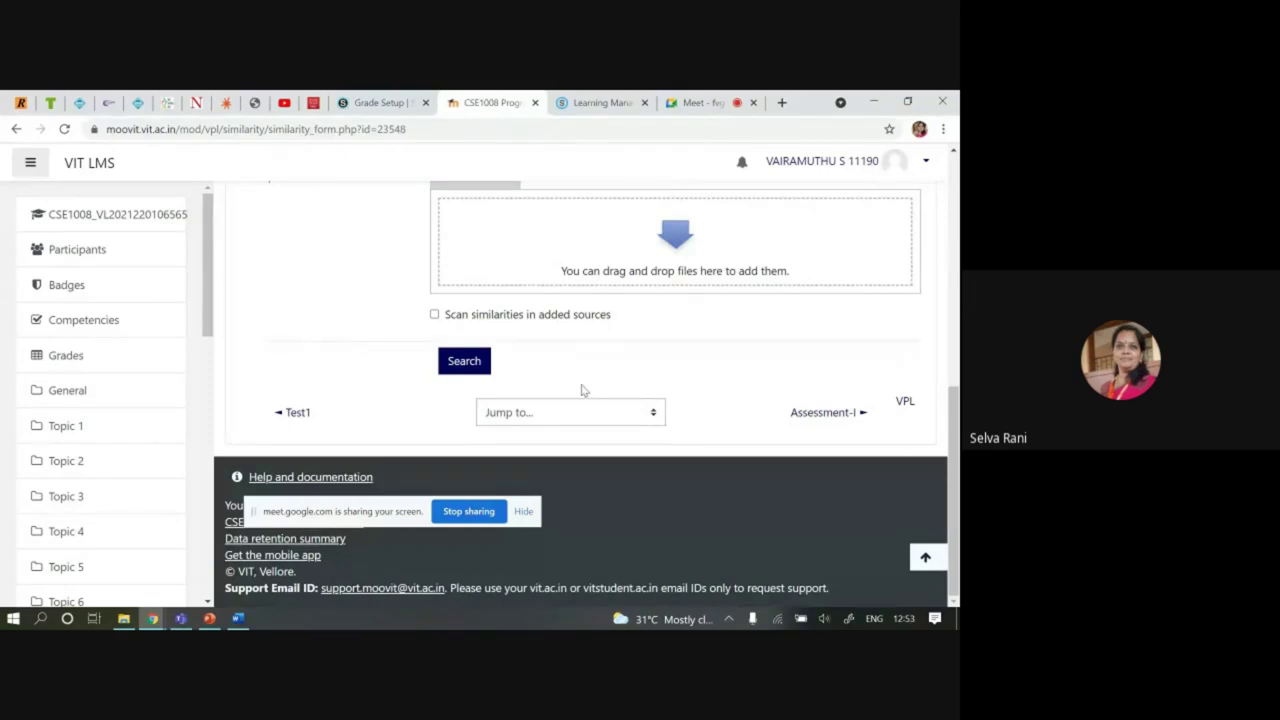
scroll(585, 388, up, 4)
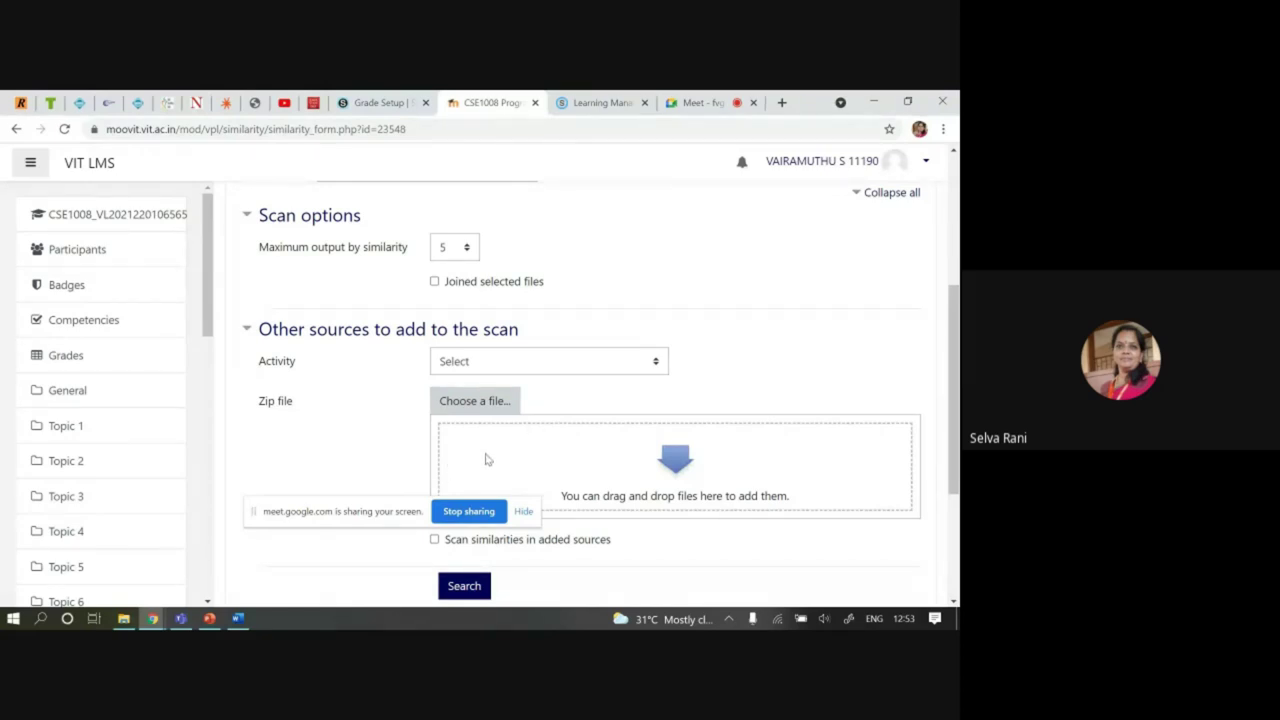
scroll(588, 401, up, 5)
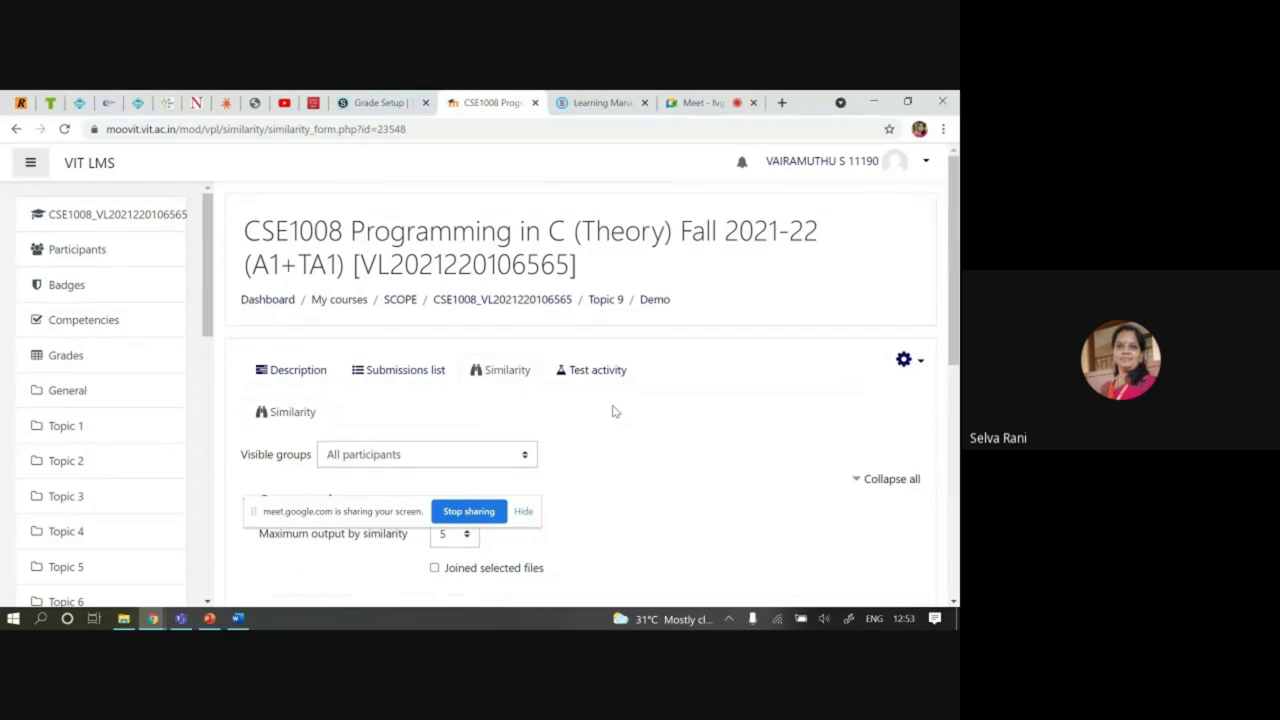
View Demo's Test activity page and its submissions list
click(581, 372)
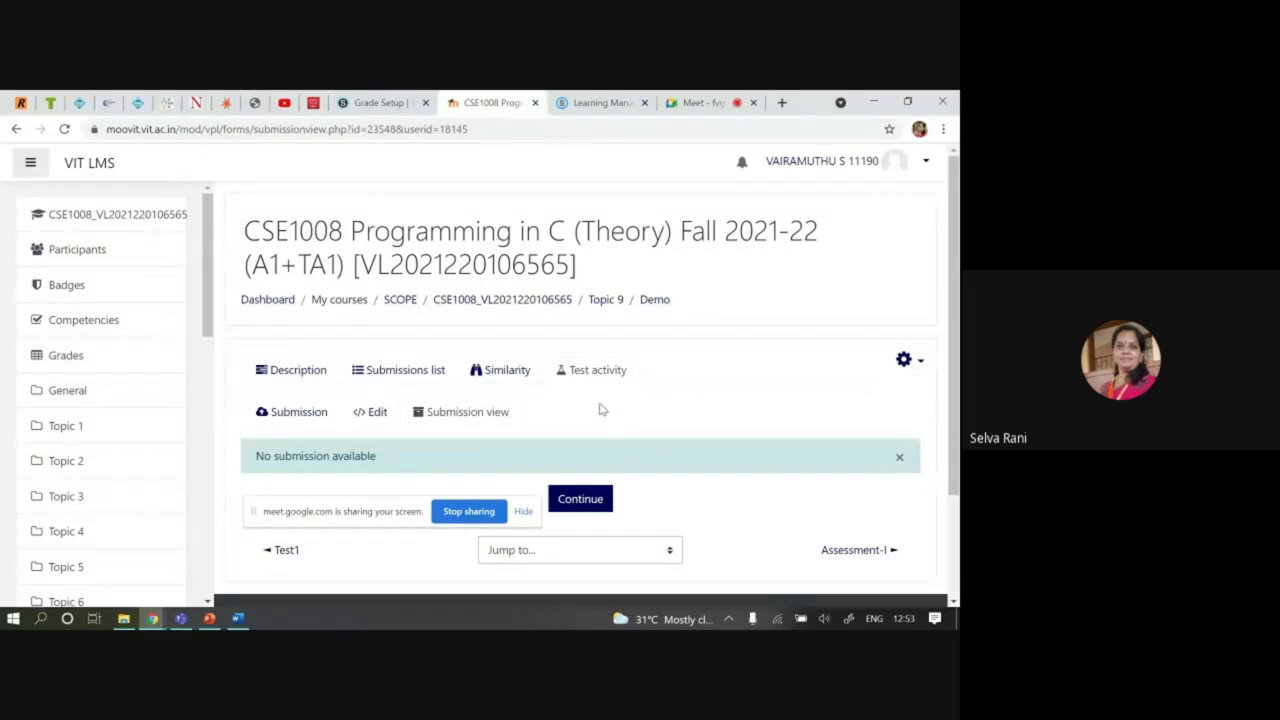
click(390, 372)
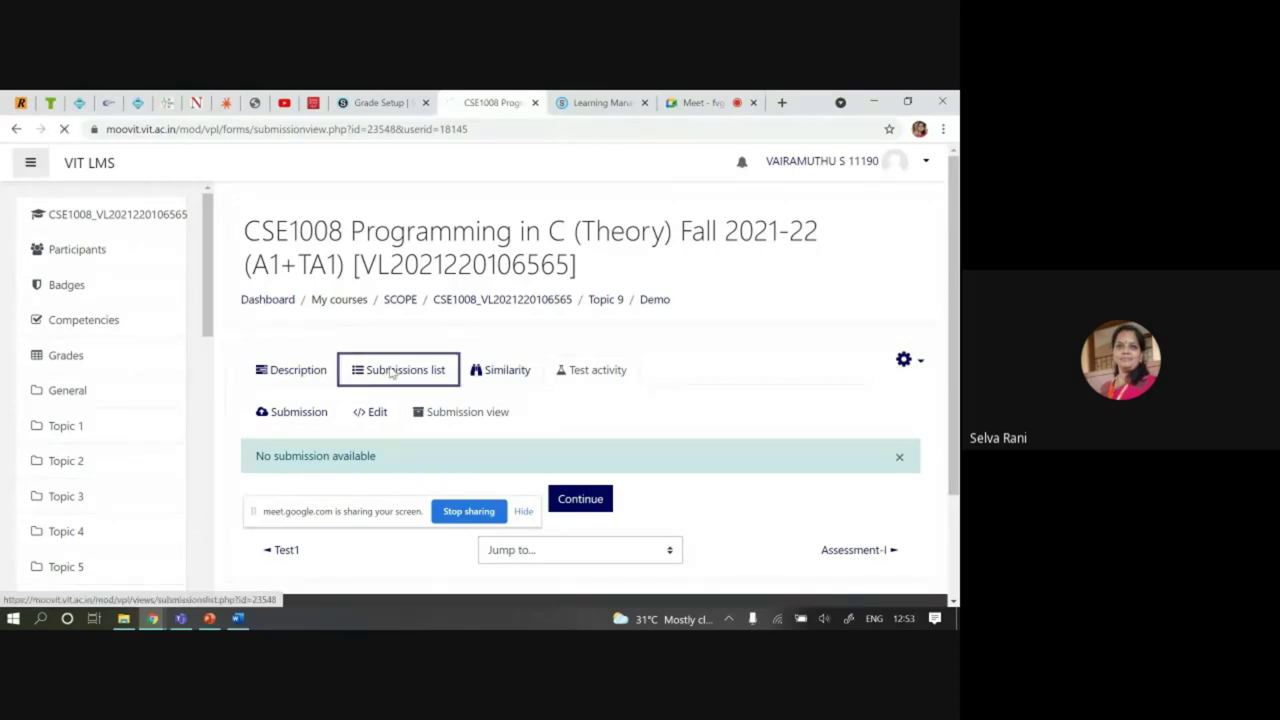
scroll(440, 375, down, 3)
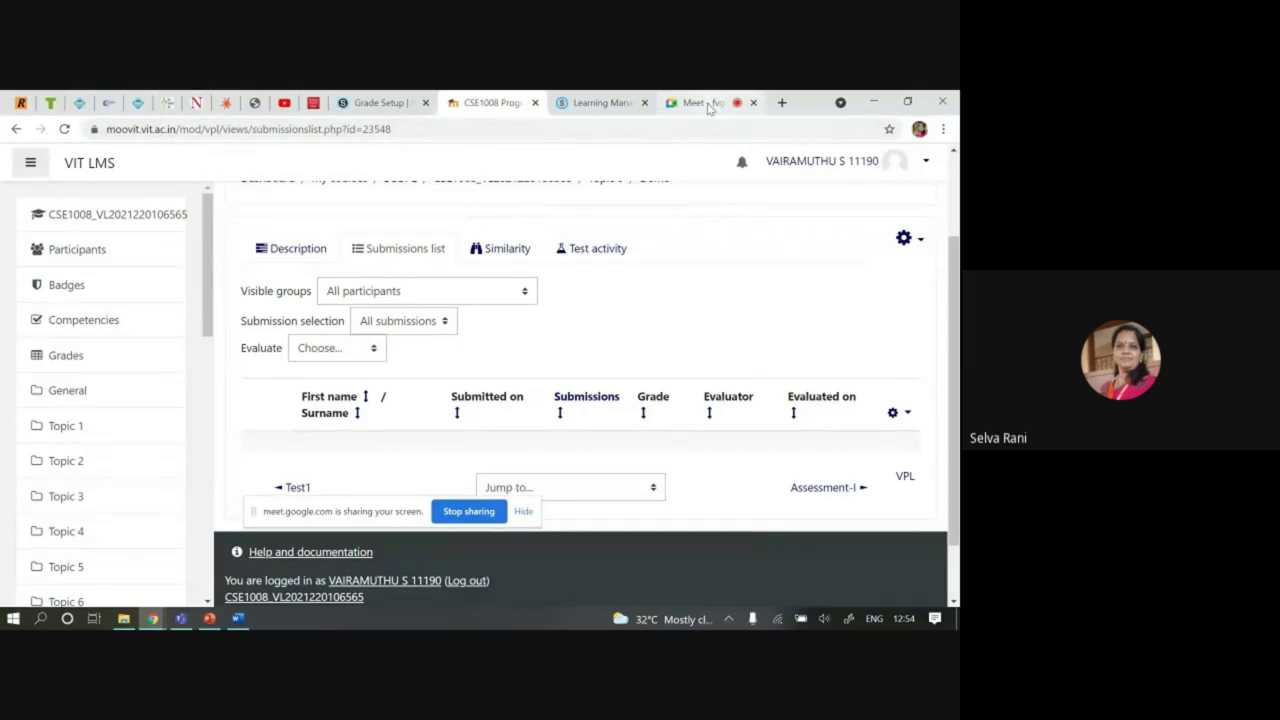
Switch to the PowerPoint presentation and run the slide show from the Time for Demonstration slide to the Conclusion slide
click(872, 100)
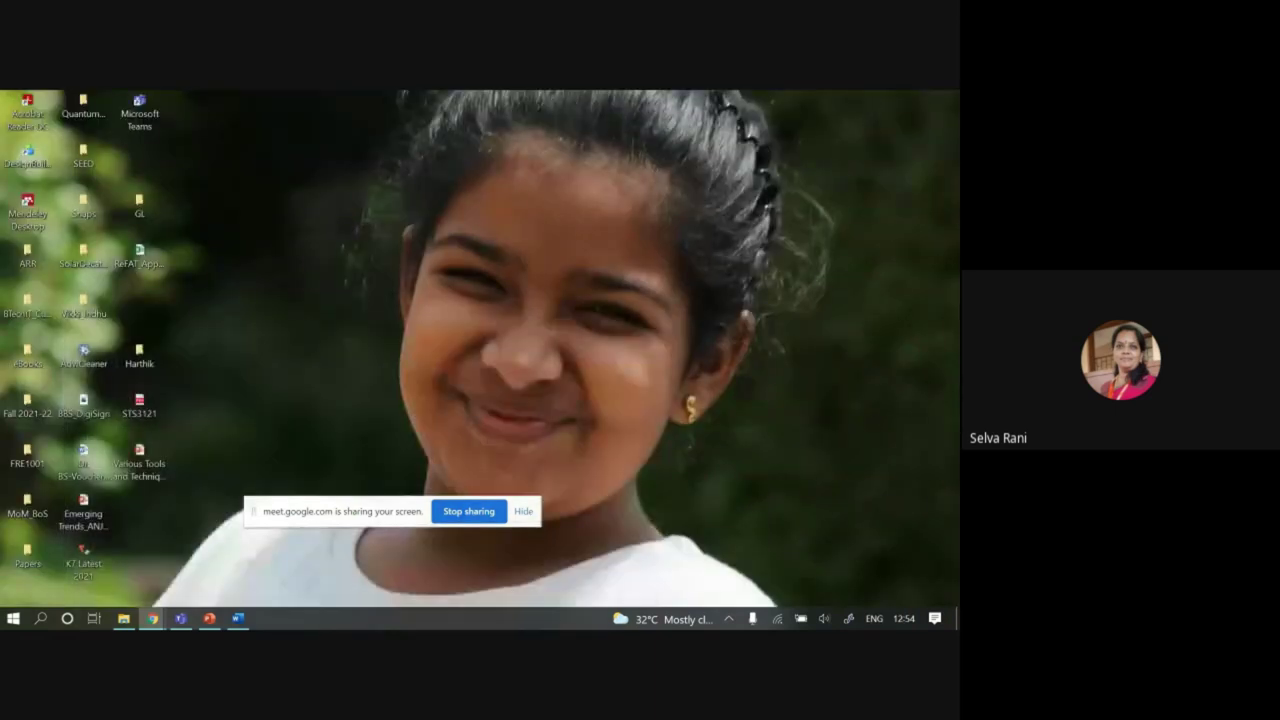
click(209, 618)
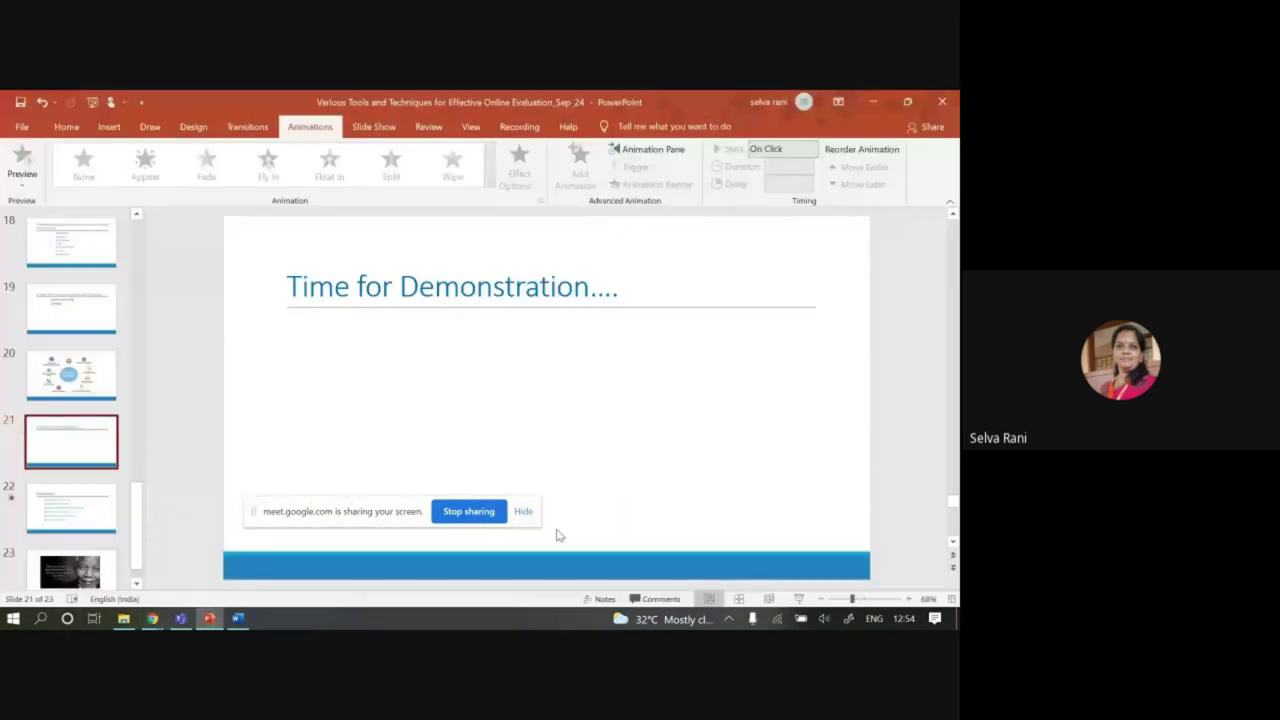
click(796, 598)
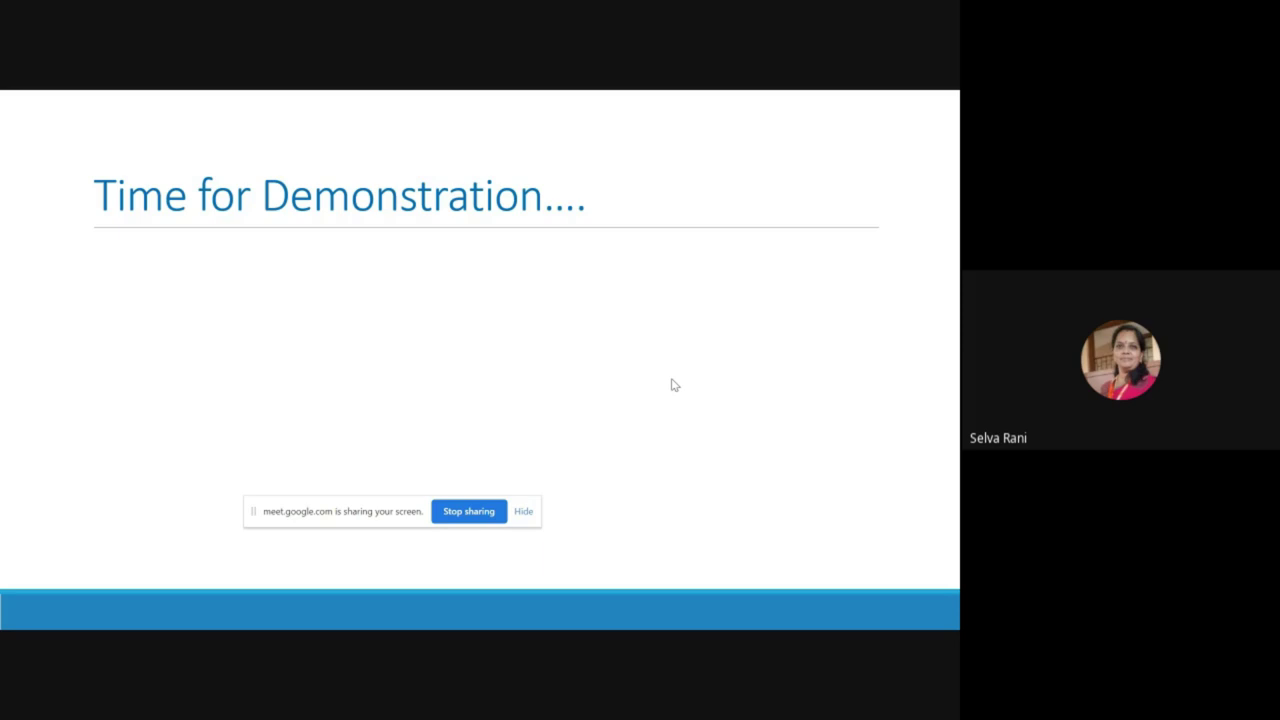
key(Right)
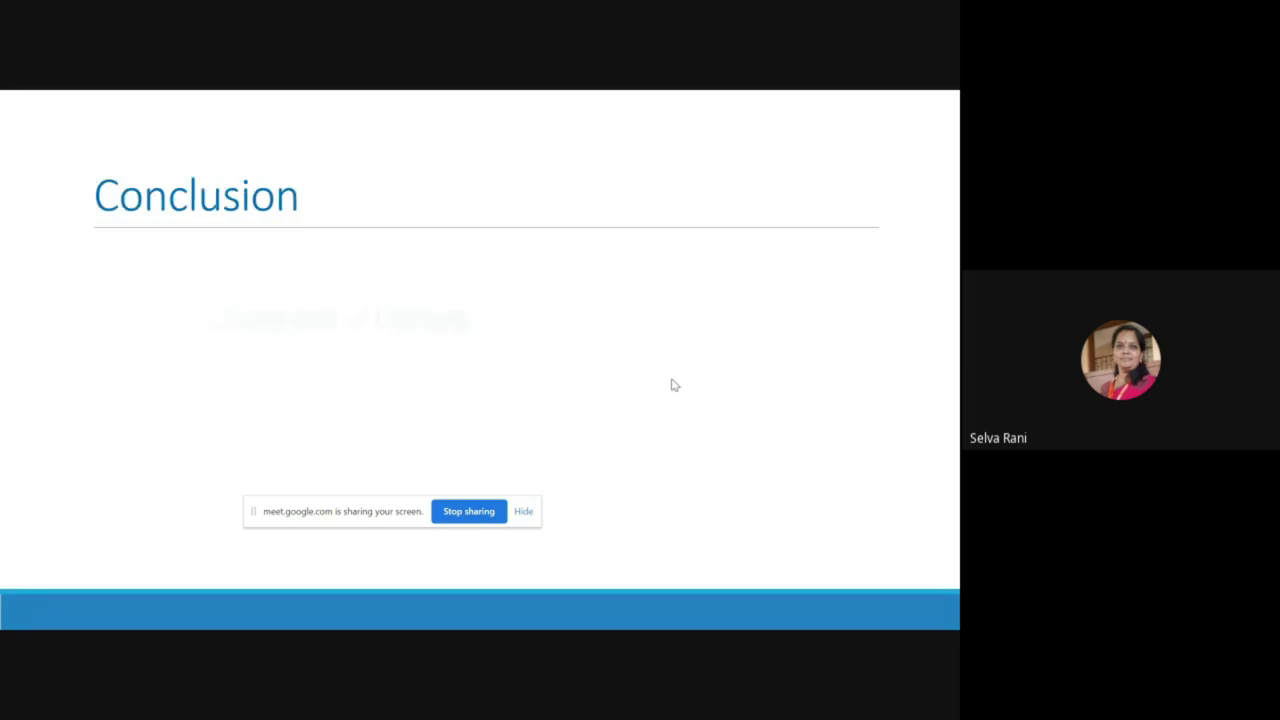